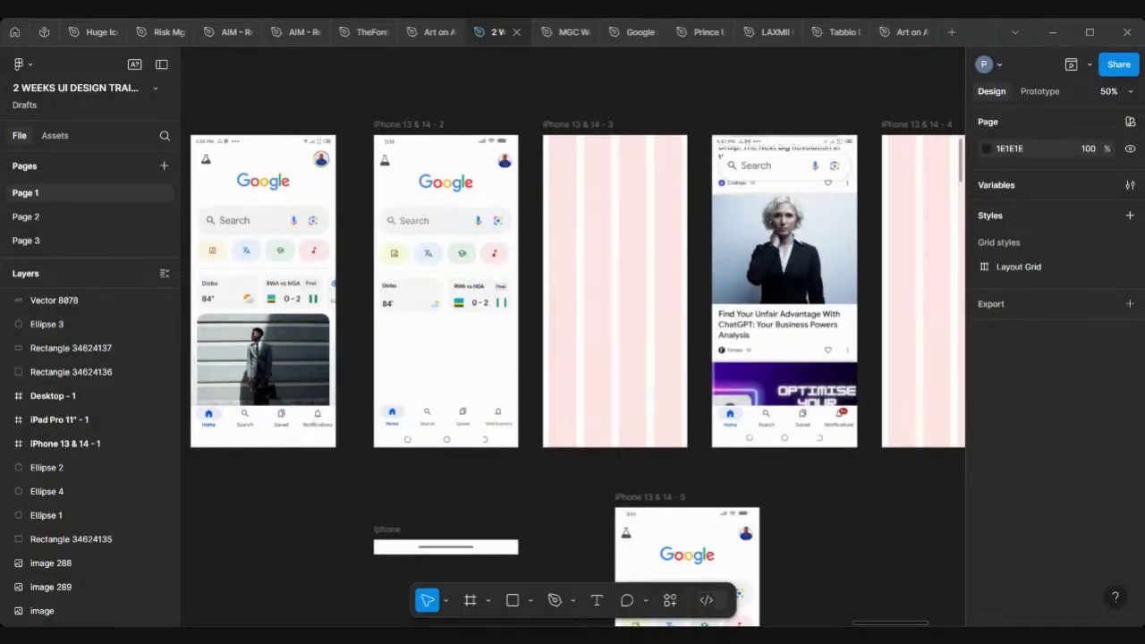
# Examine the Google home screen mock-ups, comparing iPhone 13 & 14 - 2 and its bottom navigation bar with the reference screenshot.
pyautogui.hscroll(-5, 516, 414)
pyautogui.scroll(2, 516, 415)
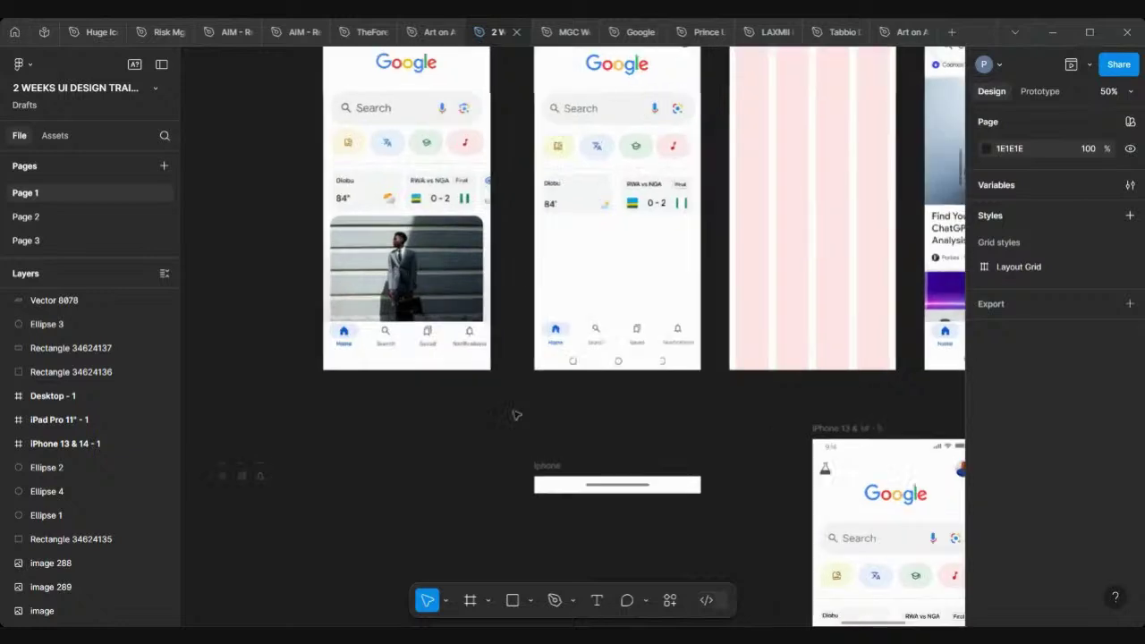
pyautogui.scroll(3, 515, 415)
pyautogui.hscroll(2, 516, 415)
pyautogui.scroll(-3, 516, 415)
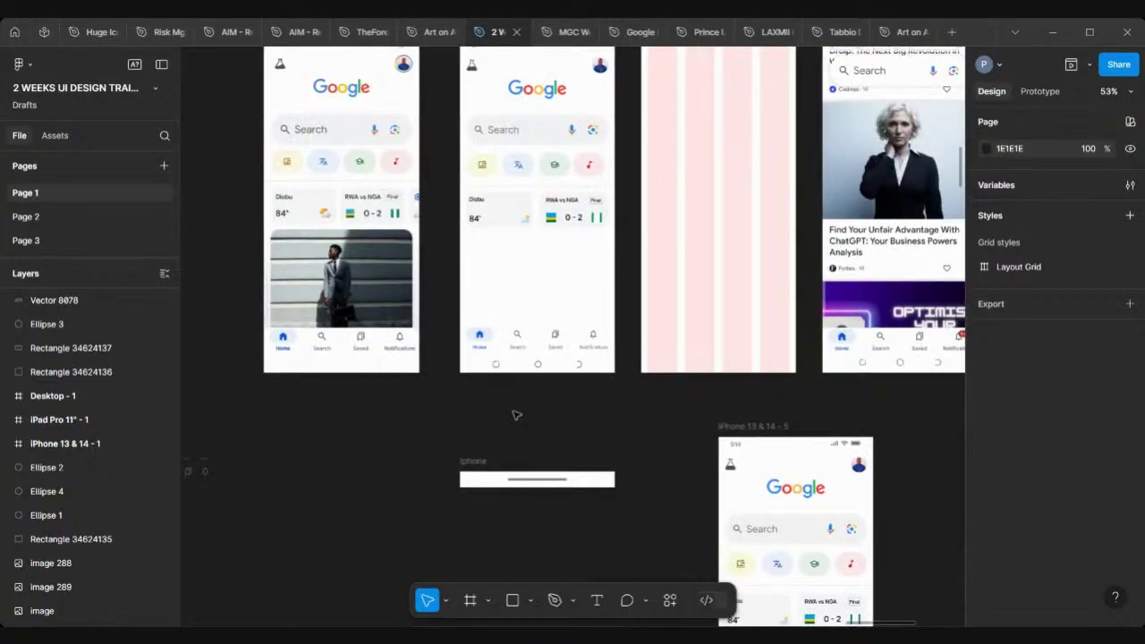
pyautogui.scroll(3, 516, 414)
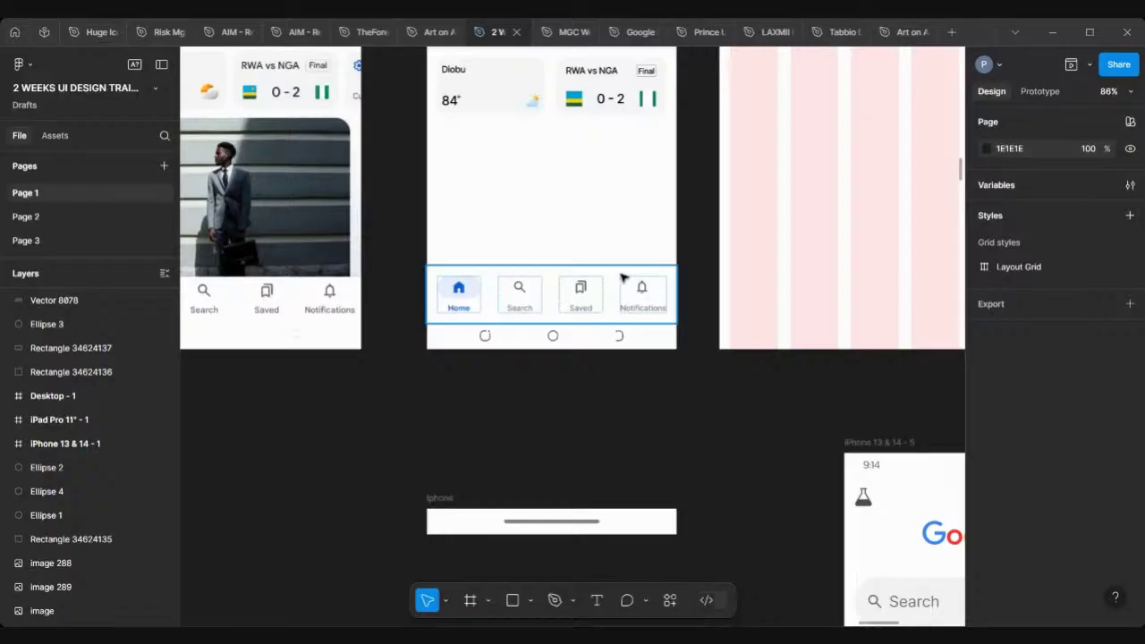
pyautogui.hscroll(-2, 623, 279)
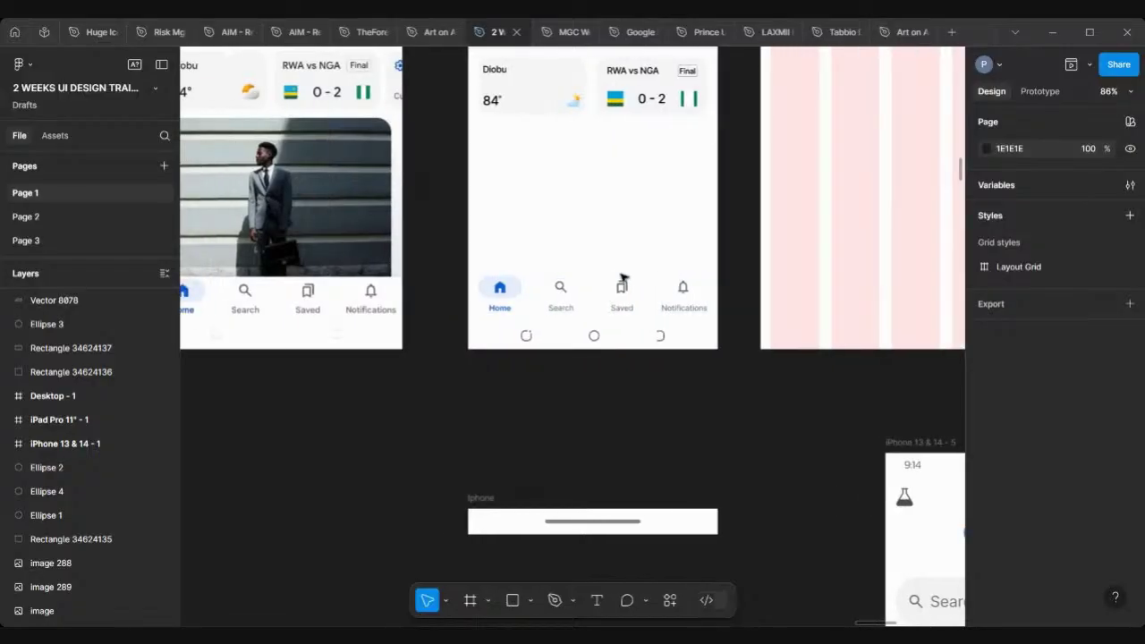
pyautogui.scroll(5, 623, 279)
pyautogui.scroll(-3, 620, 276)
pyautogui.scroll(5, 617, 279)
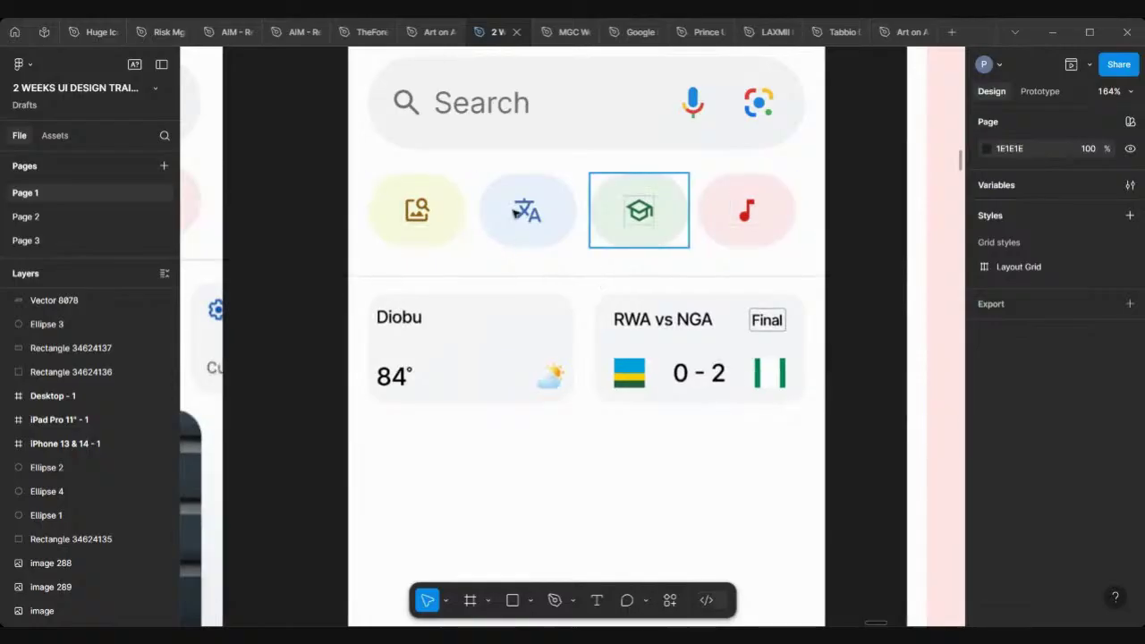
pyautogui.scroll(-3, 578, 233)
pyautogui.scroll(-3, 577, 233)
pyautogui.scroll(-1, 576, 234)
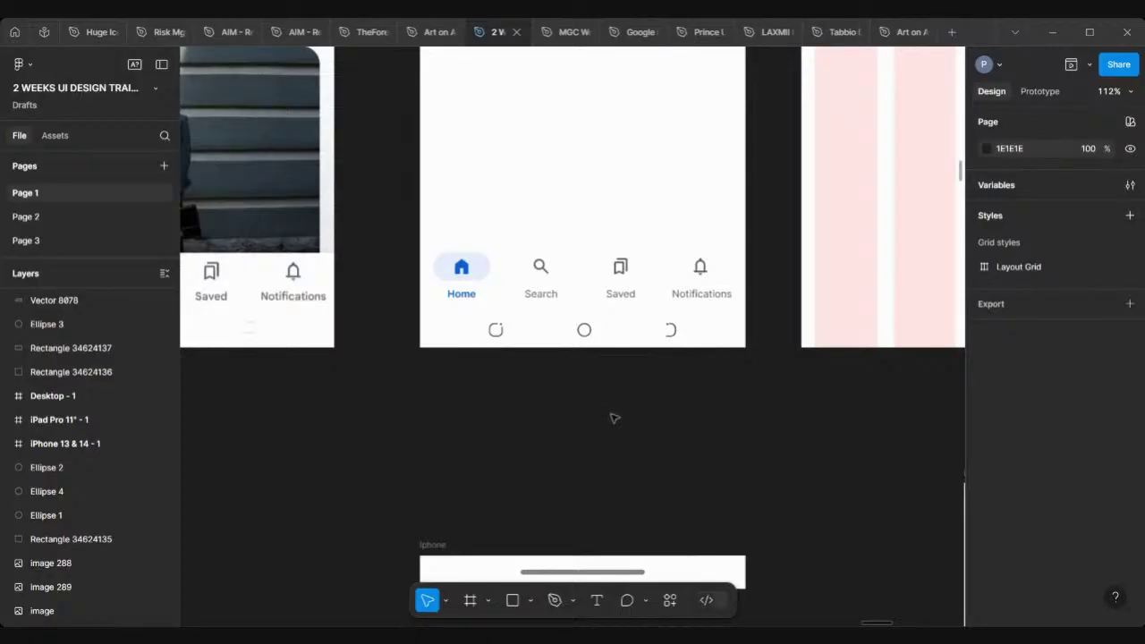
pyautogui.hscroll(-3, 703, 286)
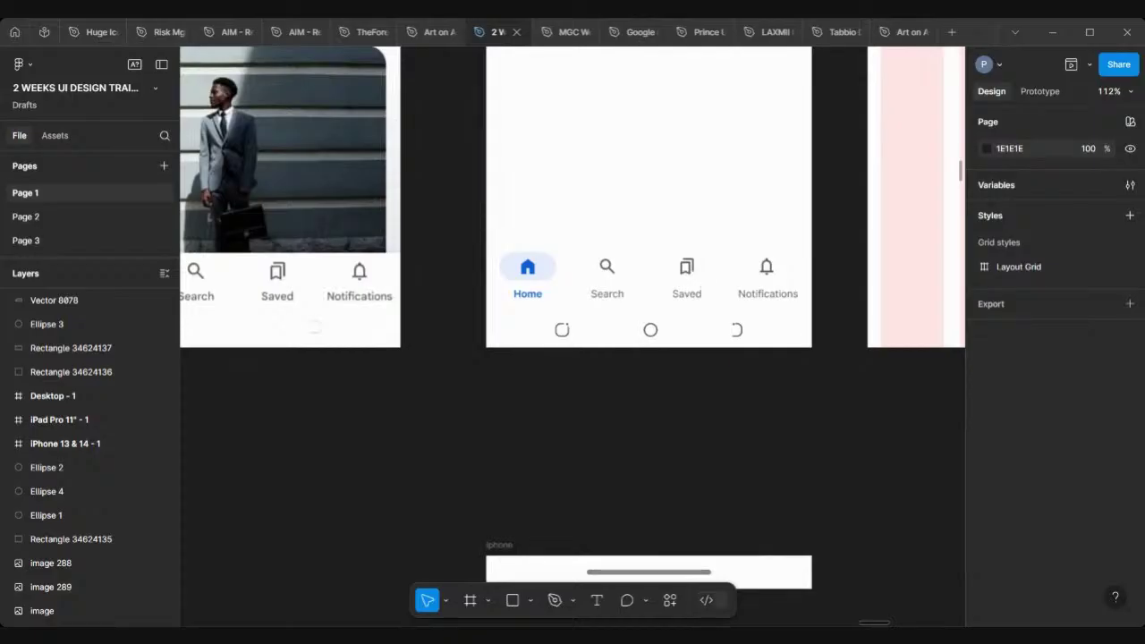
pyautogui.hscroll(3, 605, 423)
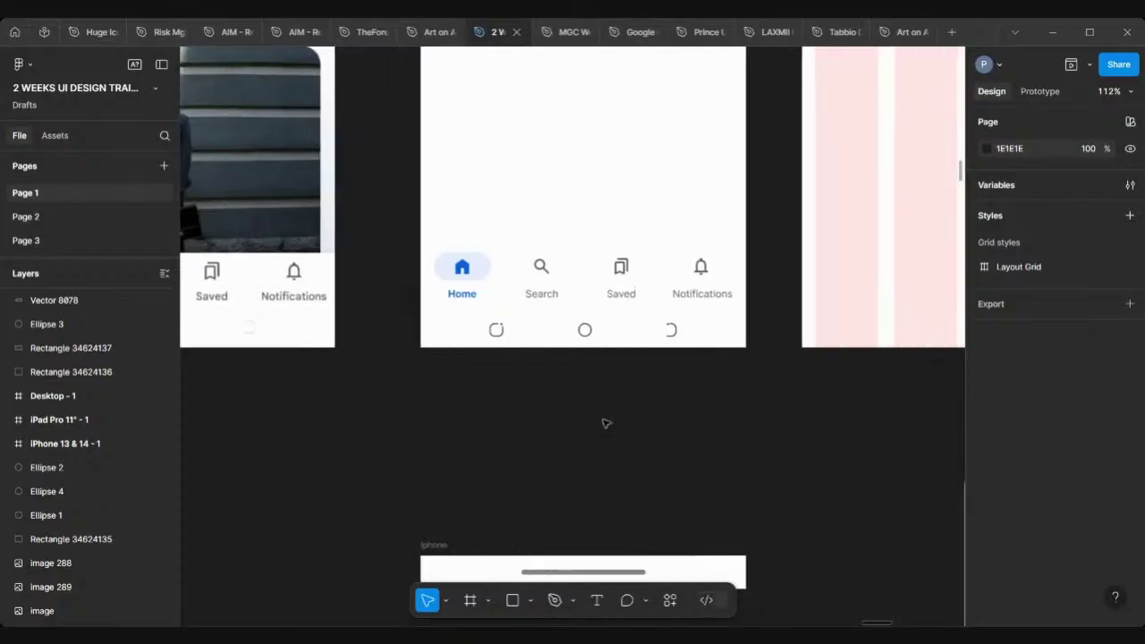
pyautogui.scroll(2, 590, 316)
pyautogui.scroll(-5, 591, 317)
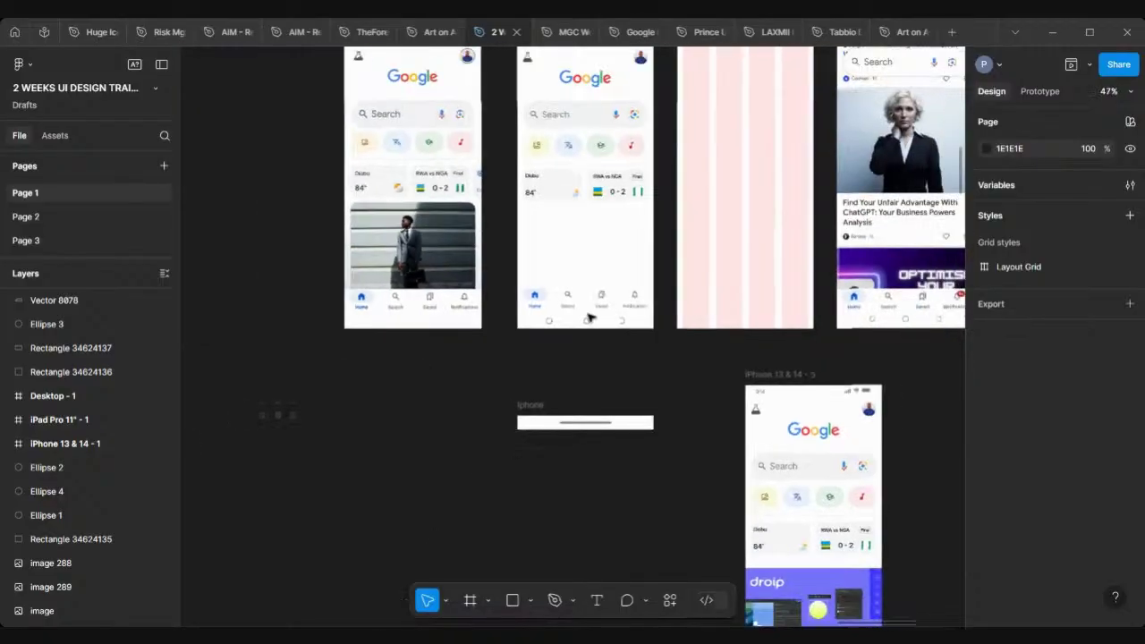
pyautogui.scroll(2, 588, 316)
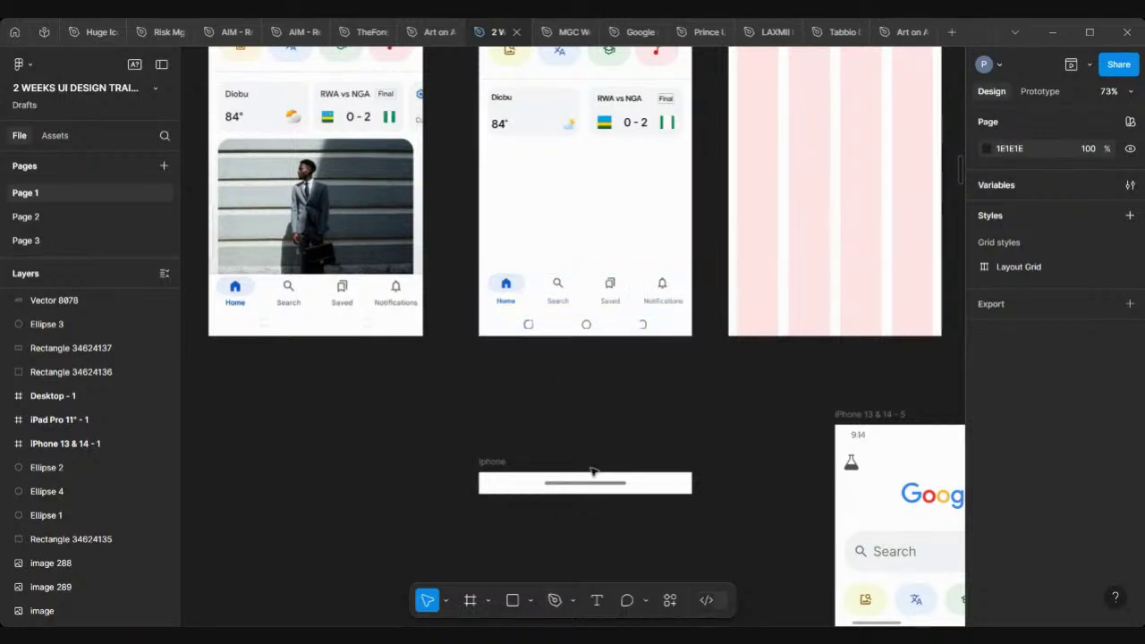
# Draw a 390 × 133 frame around the navigation bar and system buttons at the bottom of iPhone 13 & 14 - 2.
pyautogui.click(471, 600)
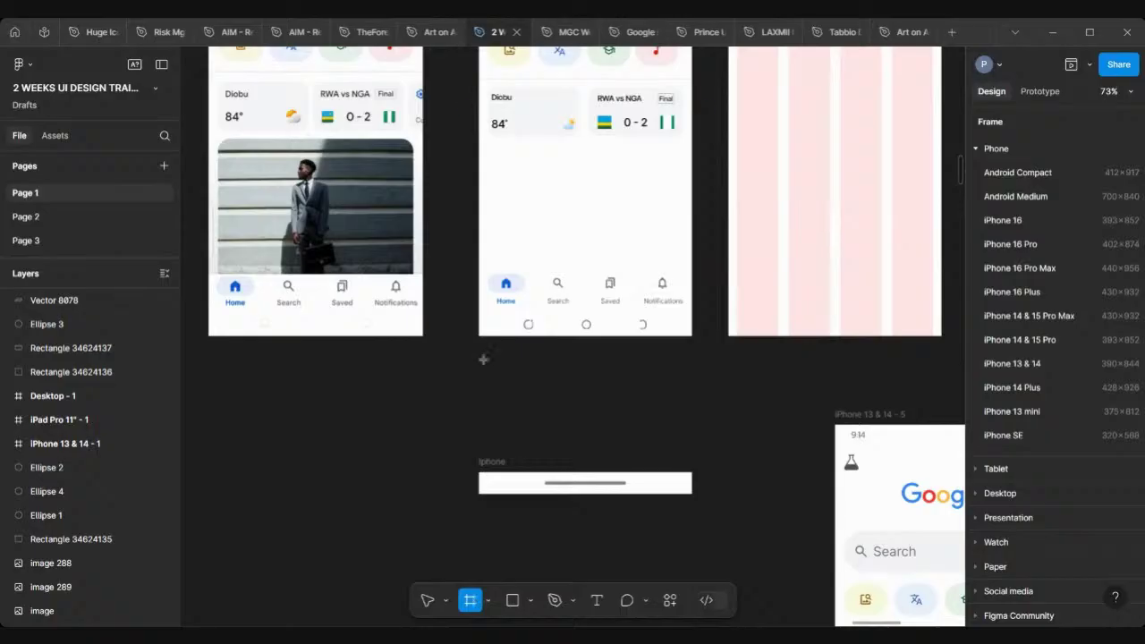
pyautogui.scroll(5, 488, 285)
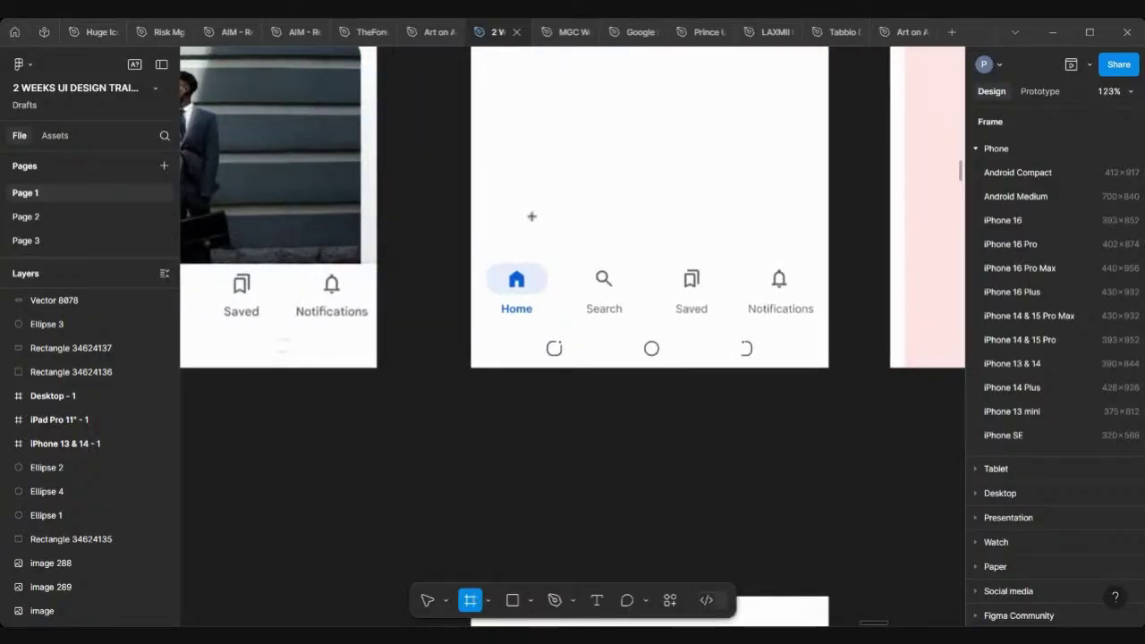
pyautogui.moveTo(471, 244)
pyautogui.mouseDown()
pyautogui.moveTo(736, 361)
pyautogui.moveTo(822, 366)
pyautogui.mouseUp()
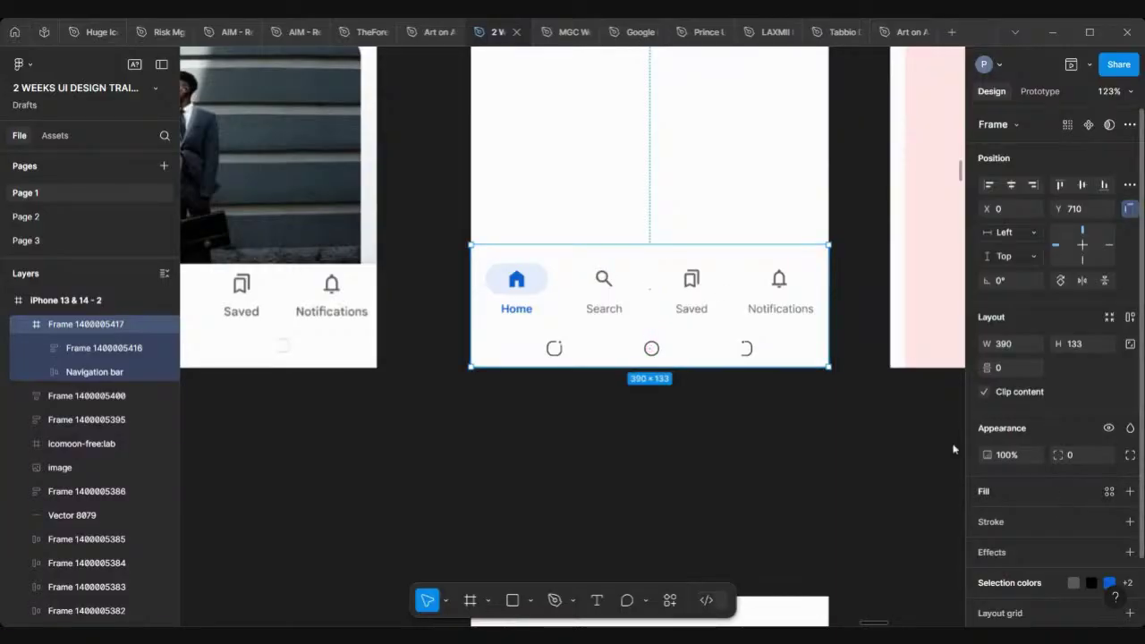
# Compare the navigation area of iPhone 13 & 14 - 2 with the bottom navigation in the reference screenshot.
pyautogui.scroll(-5, 813, 410)
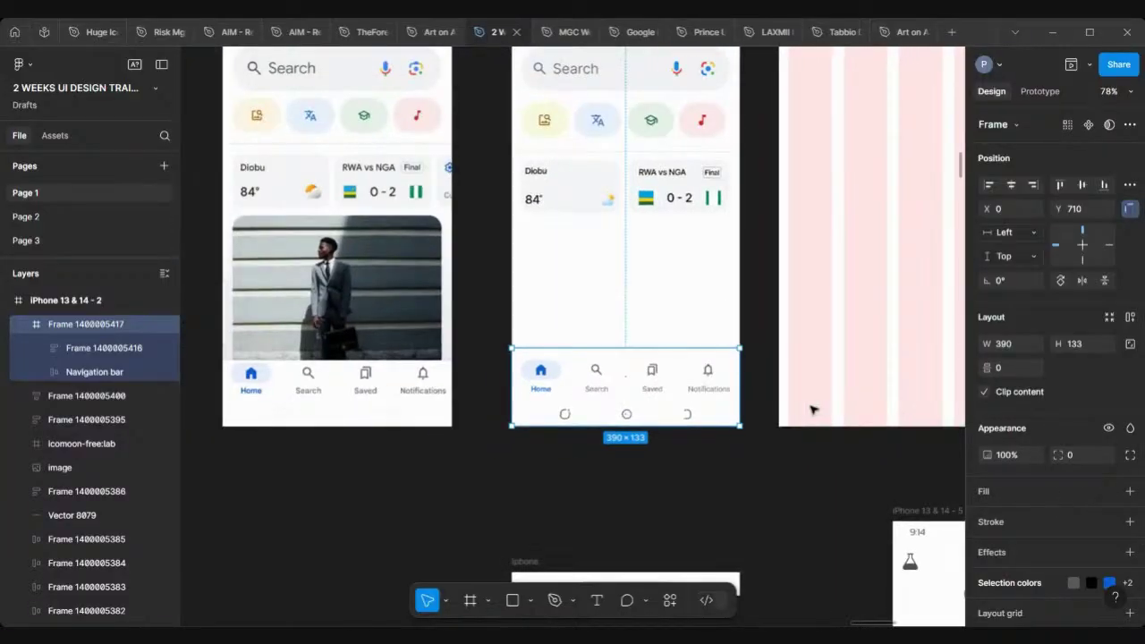
pyautogui.hscroll(-3, 414, 309)
pyautogui.scroll(6, 414, 310)
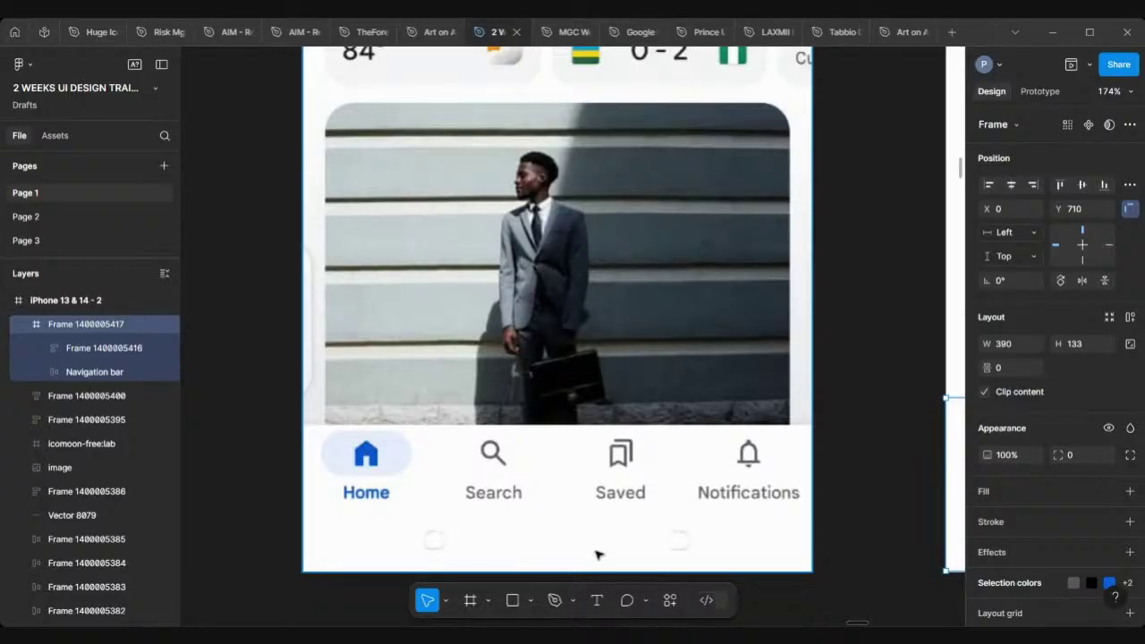
pyautogui.hscroll(5, 712, 453)
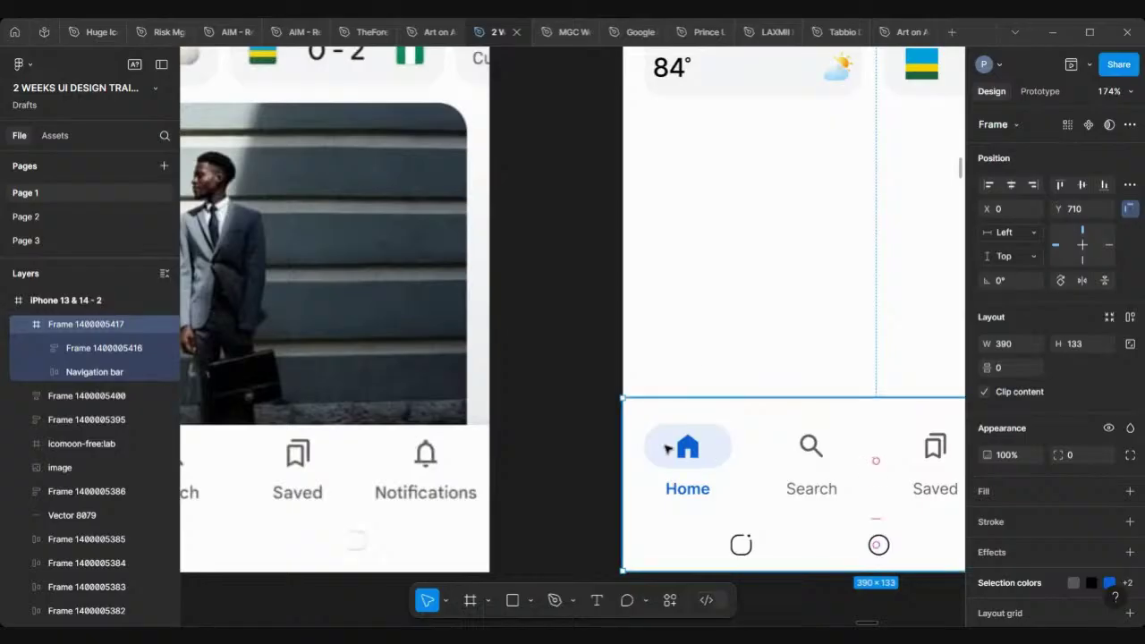
pyautogui.scroll(-2, 670, 447)
pyautogui.hscroll(2, 666, 449)
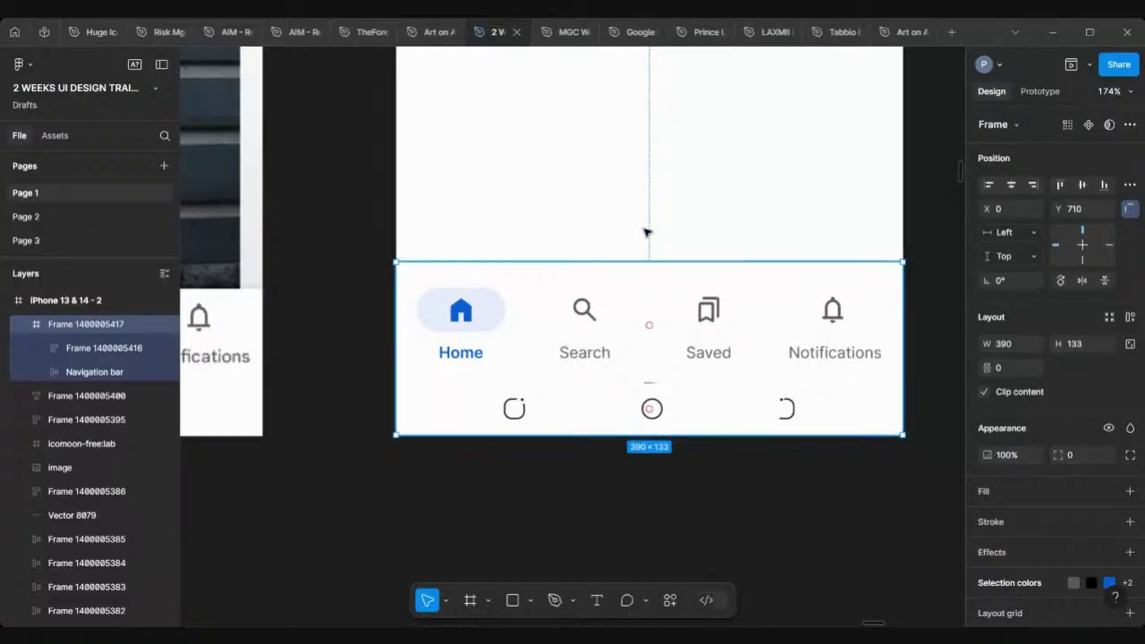
pyautogui.hscroll(-6, 393, 360)
pyautogui.hscroll(-1, 425, 359)
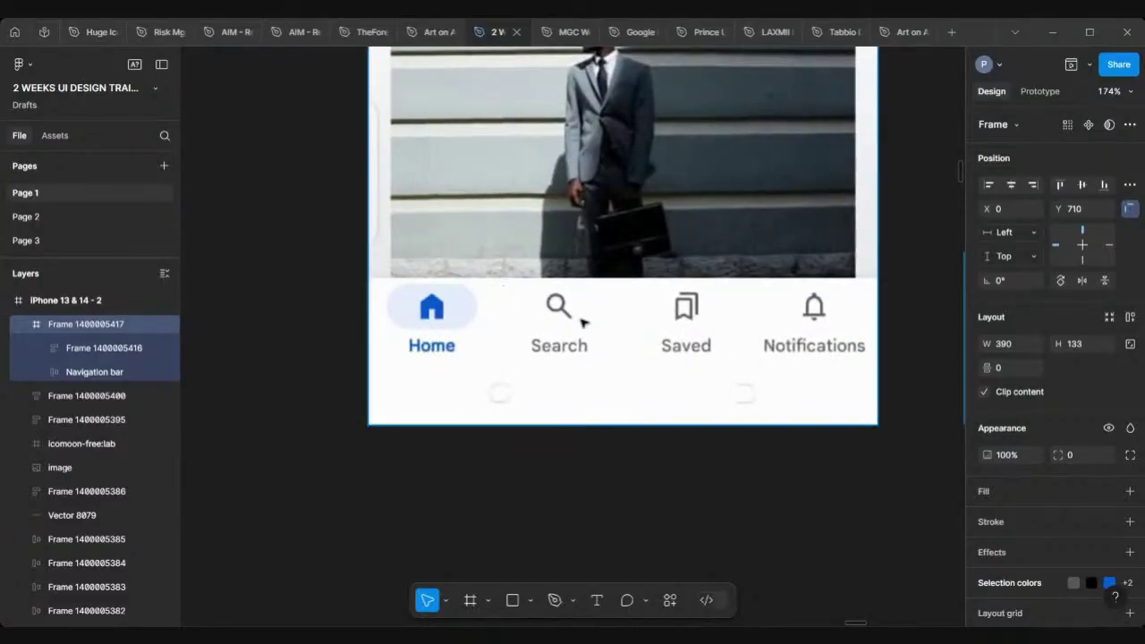
pyautogui.scroll(1, 581, 322)
pyautogui.scroll(-4, 581, 322)
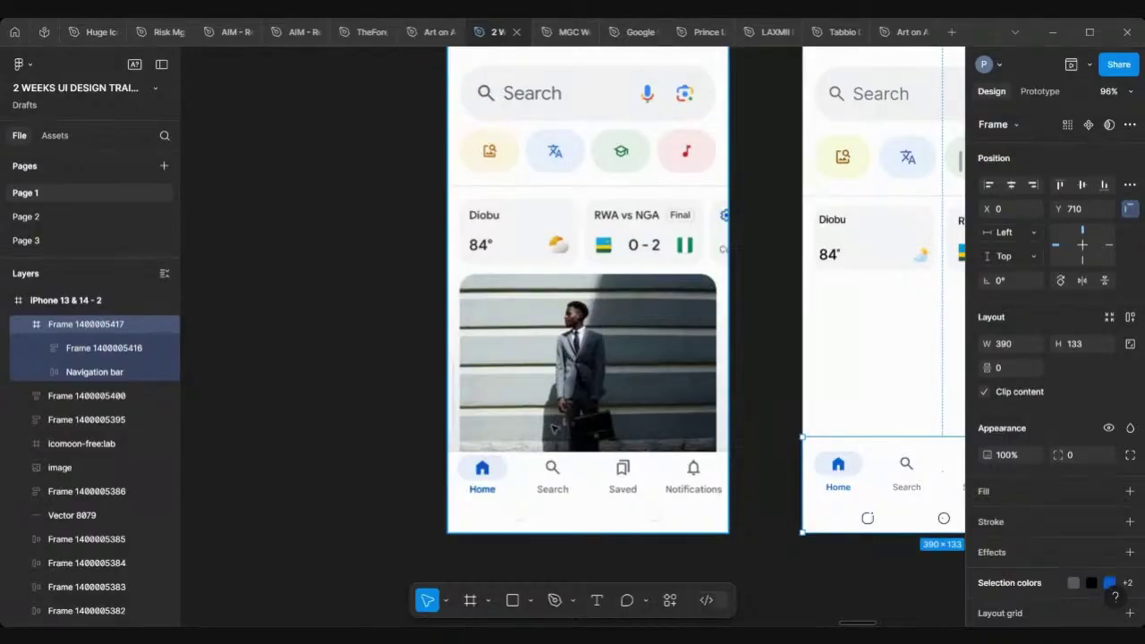
pyautogui.hscroll(8, 550, 467)
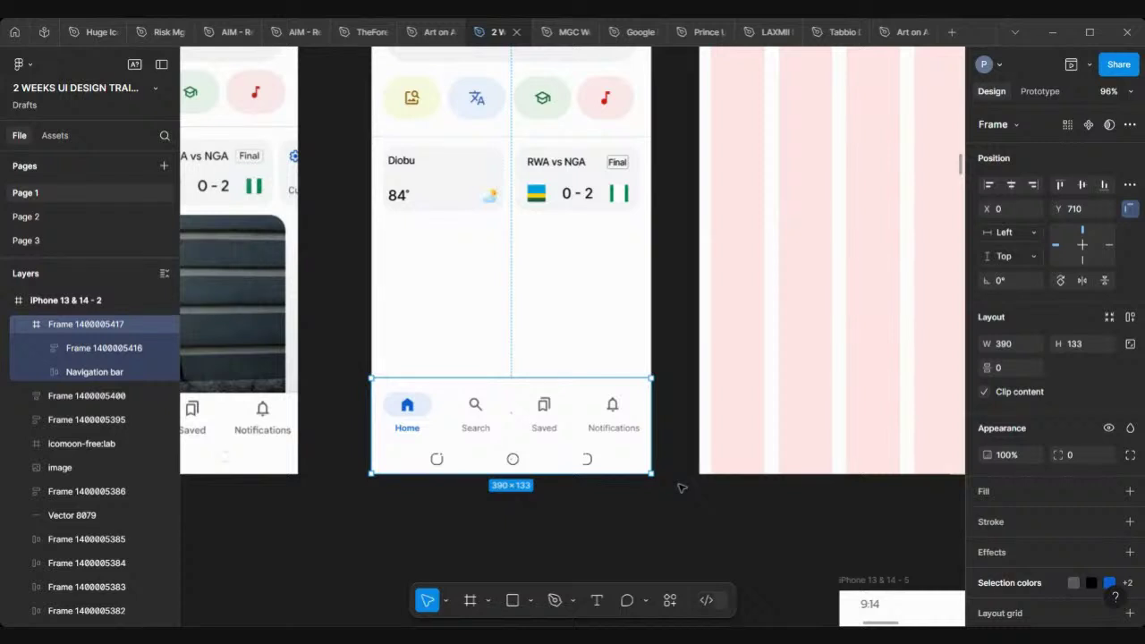
pyautogui.click(681, 487)
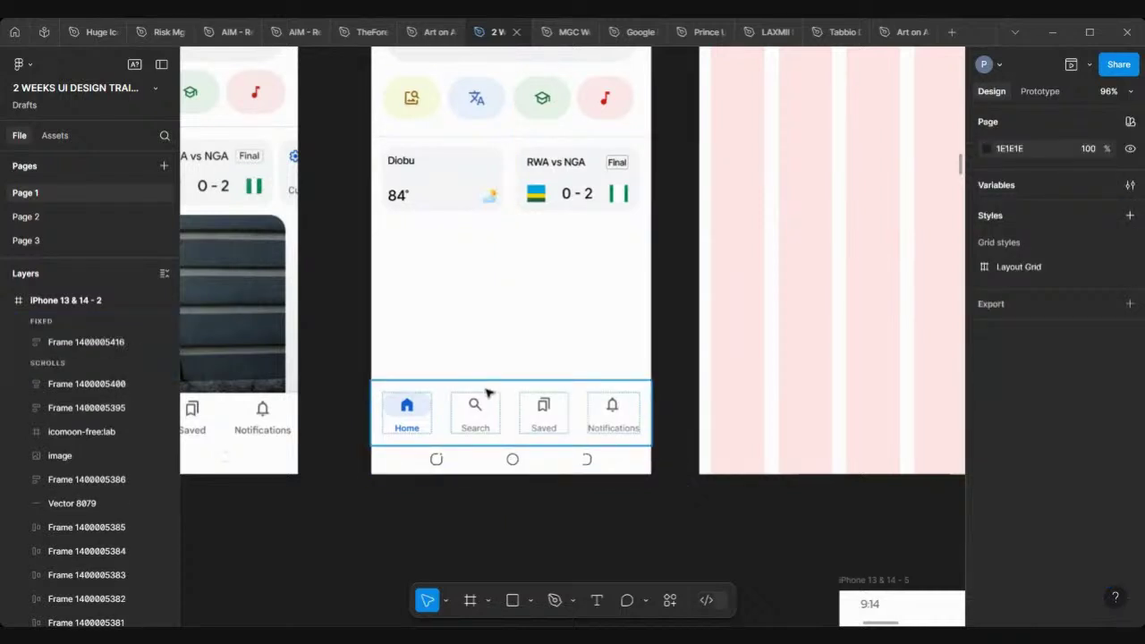
pyautogui.scroll(-2, 487, 394)
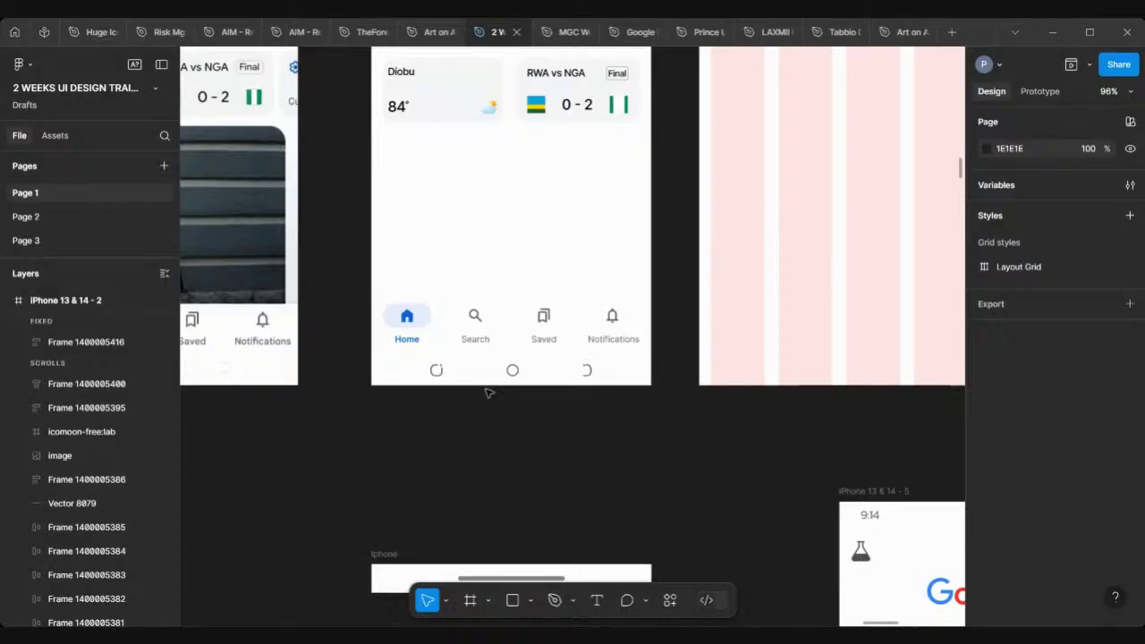
# Move the navigation bar sideways to X 55 and draw a 390 × 149 frame across the bottom of iPhone 13 & 14 - 2.
pyautogui.scroll(5, 487, 393)
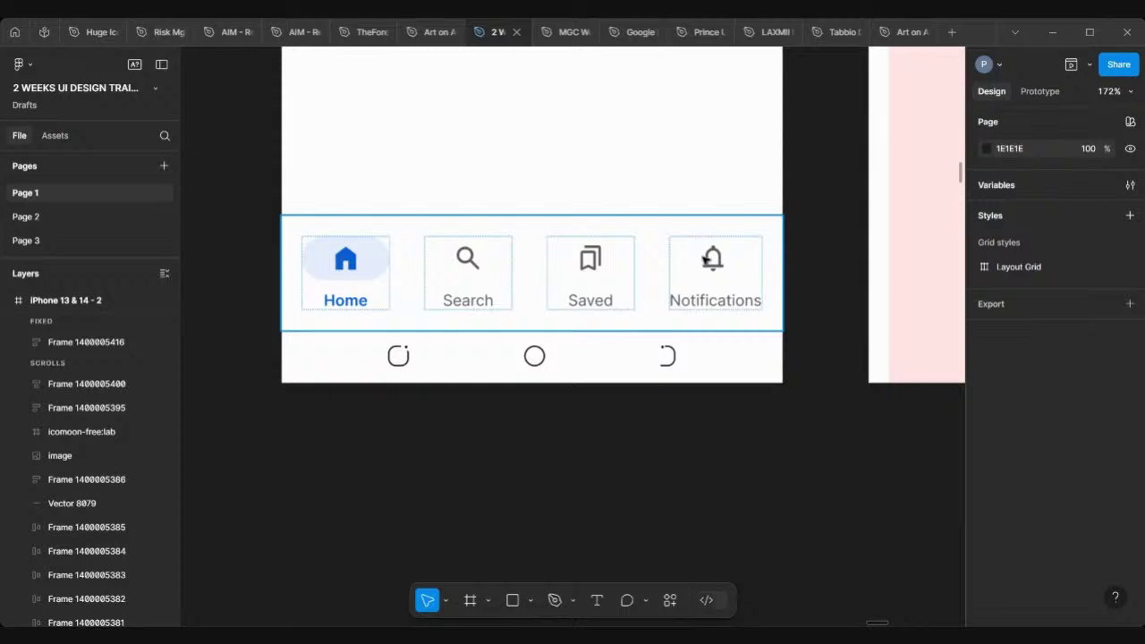
pyautogui.moveTo(756, 258); pyautogui.dragTo(773, 256)
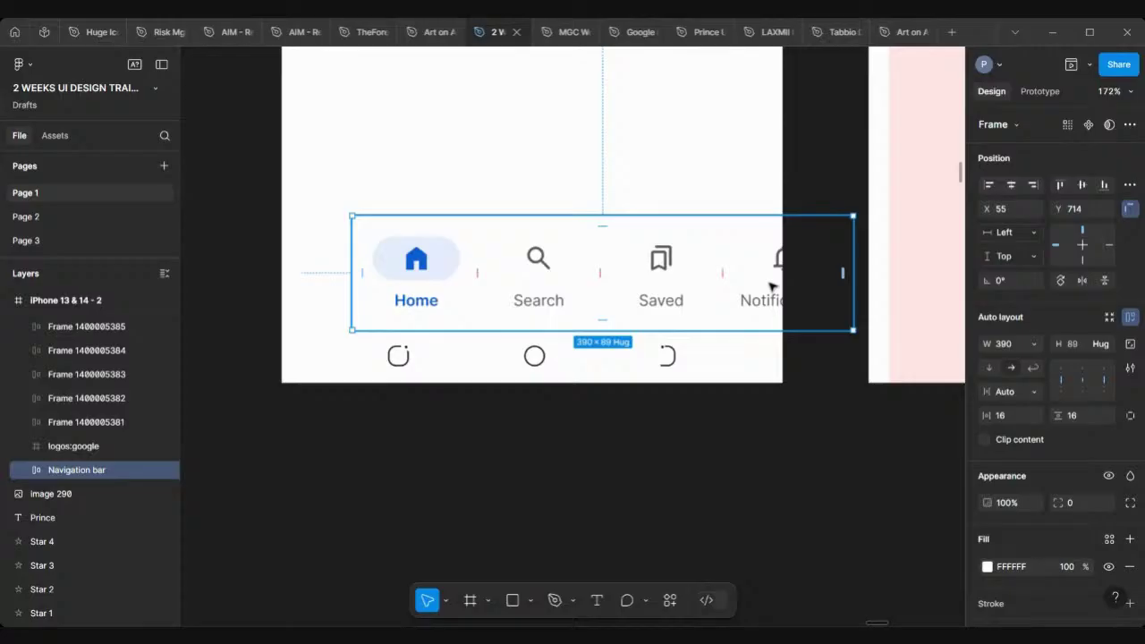
pyautogui.click(469, 600)
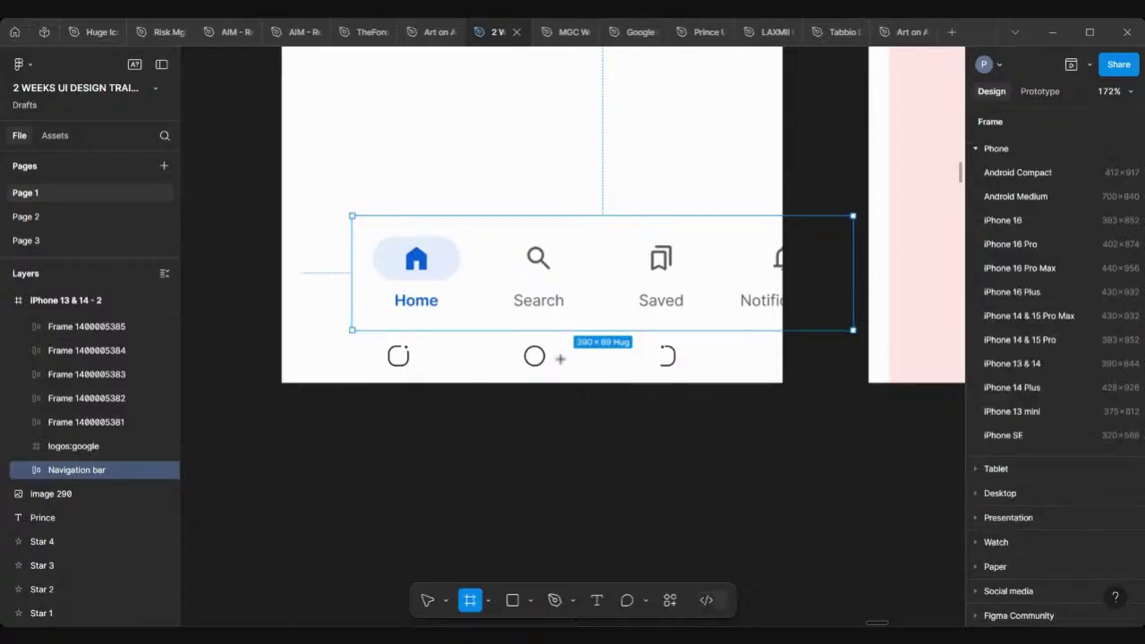
pyautogui.moveTo(282, 190); pyautogui.dragTo(783, 383)
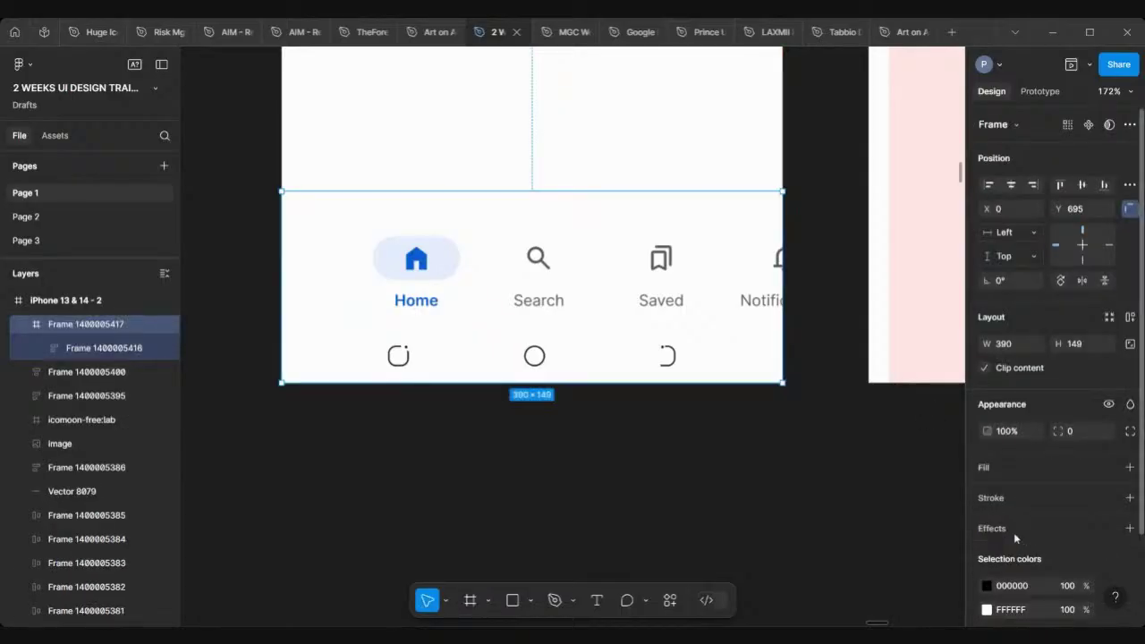
# Try a green 19AA5F fill on the new bottom frame, and undo both the fill and the frame.
pyautogui.click(1131, 468)
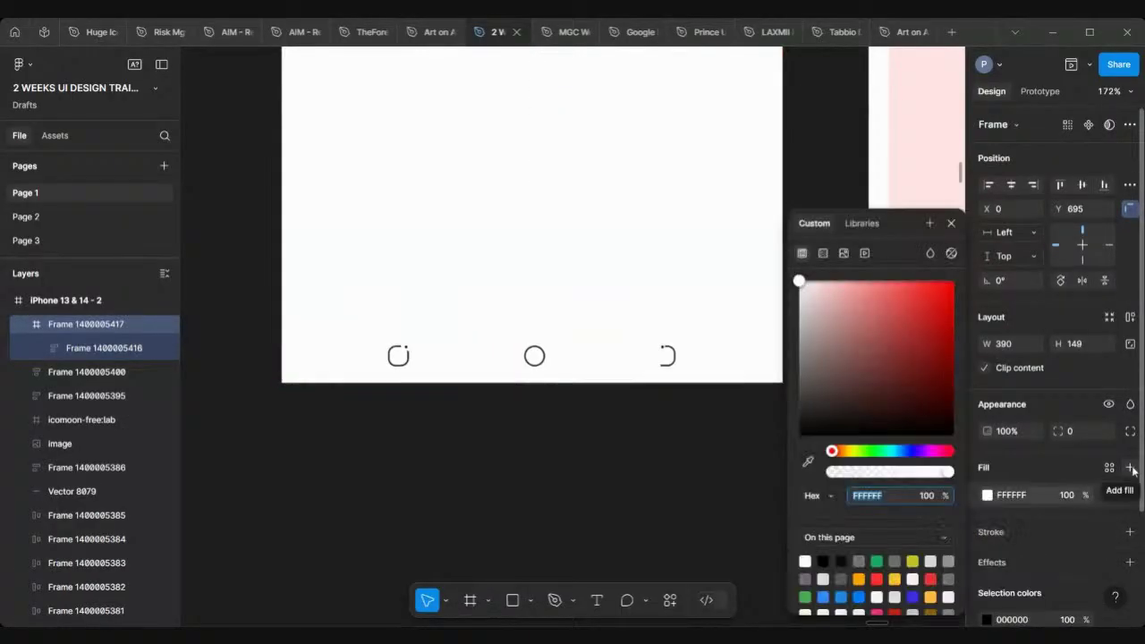
pyautogui.click(877, 561)
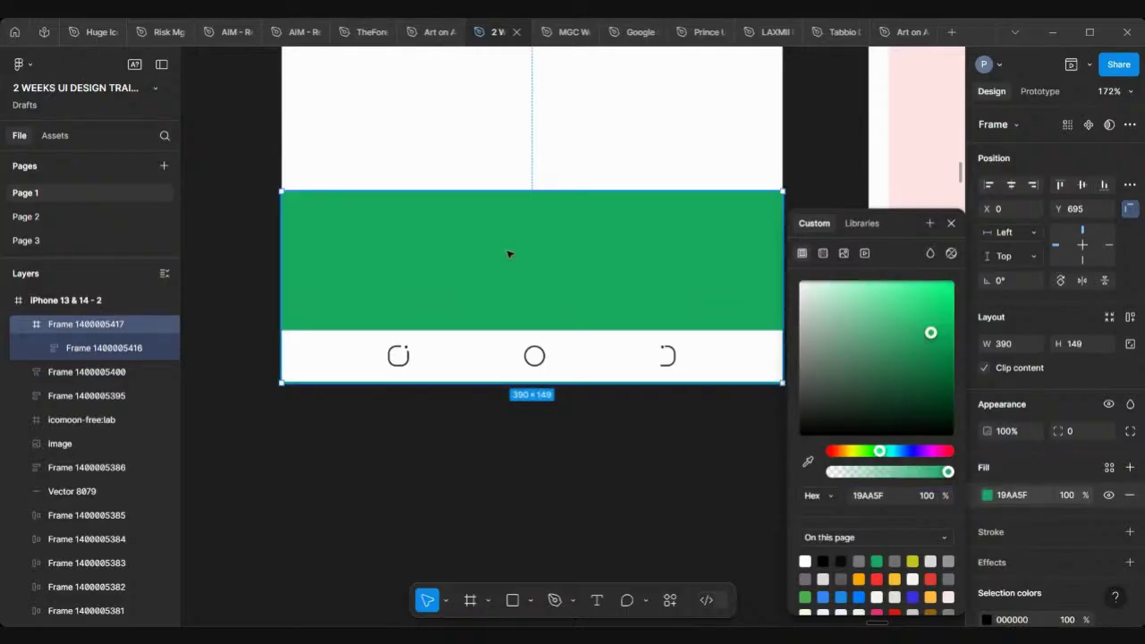
pyautogui.hotkey('ctrl', 'z')
pyautogui.hotkey('ctrl', 'z')
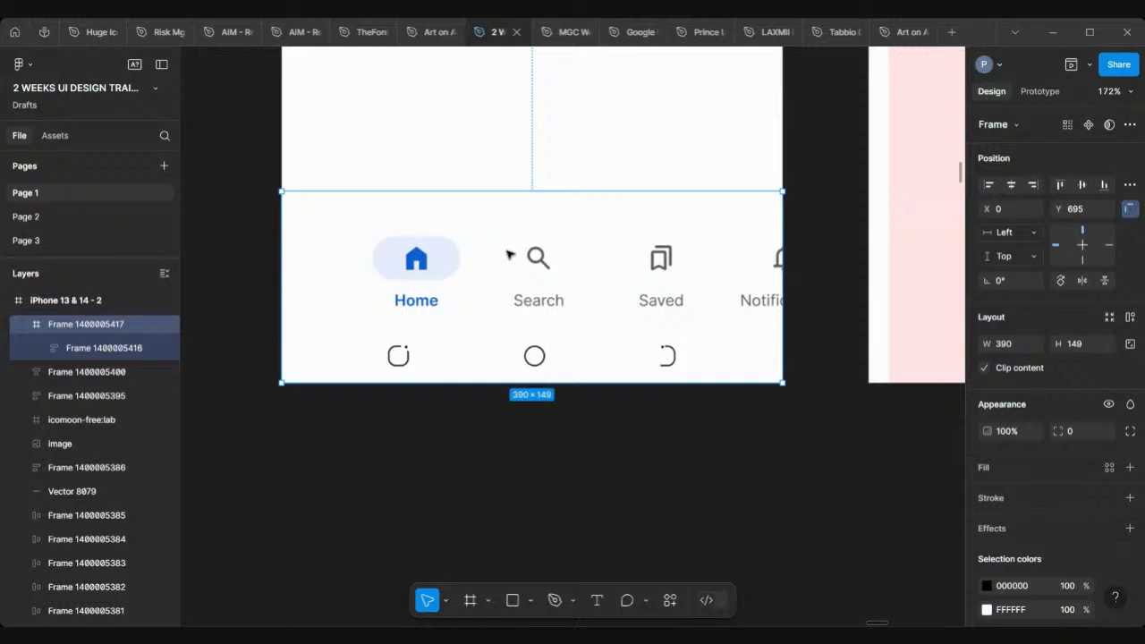
pyautogui.hotkey('ctrl', 'z')
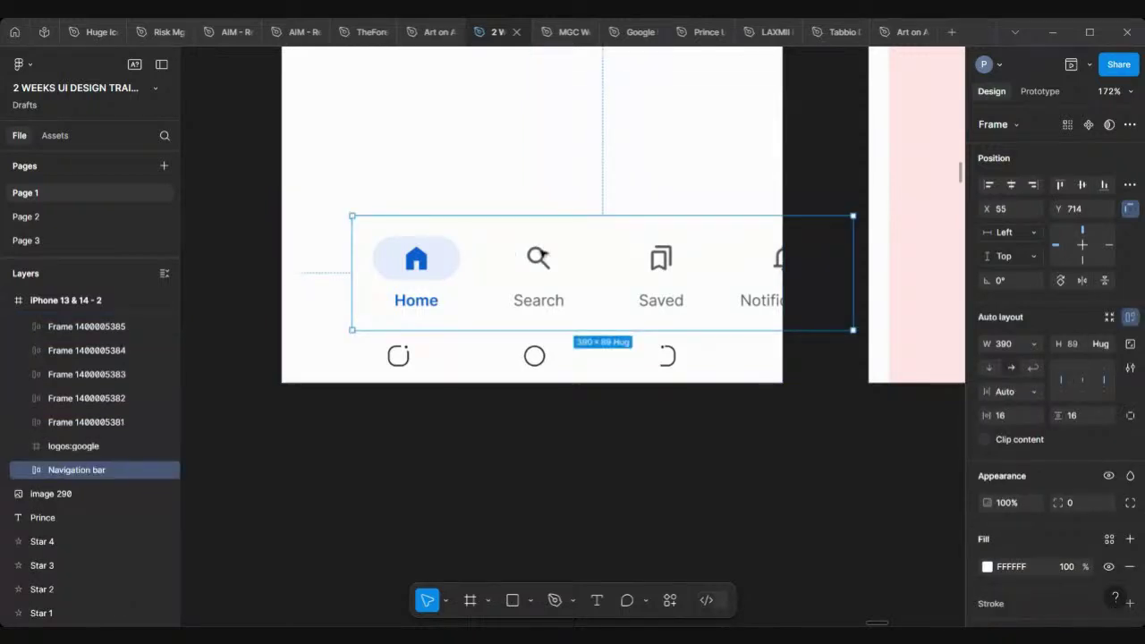
# Center the navigation bar horizontally within the iPhone 13 & 14 - 2 screen and deselect it.
pyautogui.click(1012, 185)
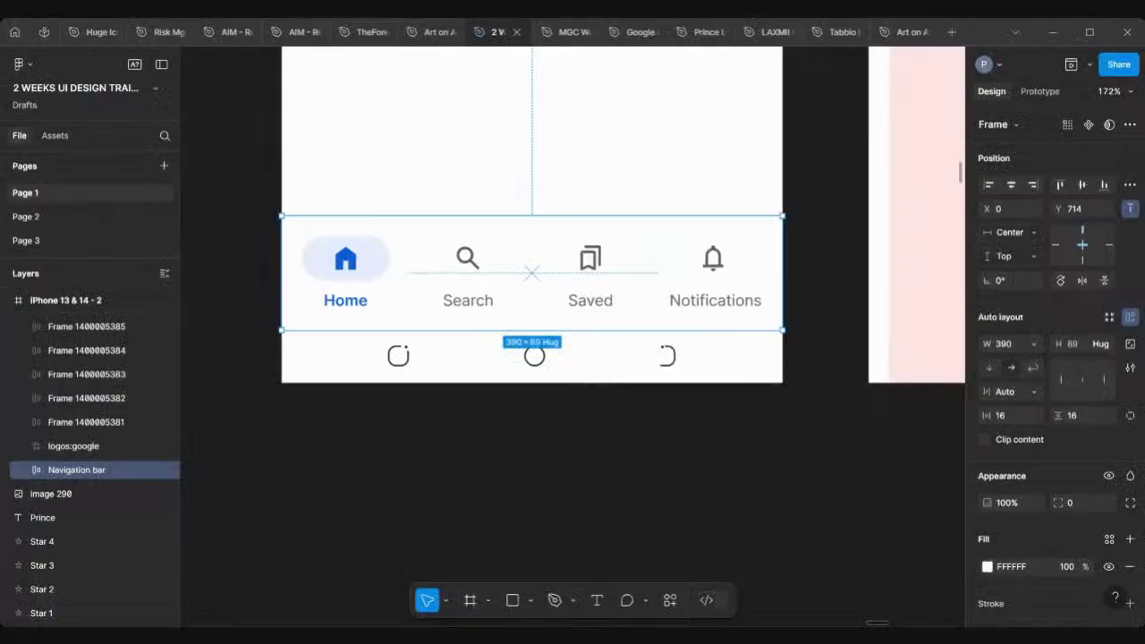
pyautogui.click(451, 460)
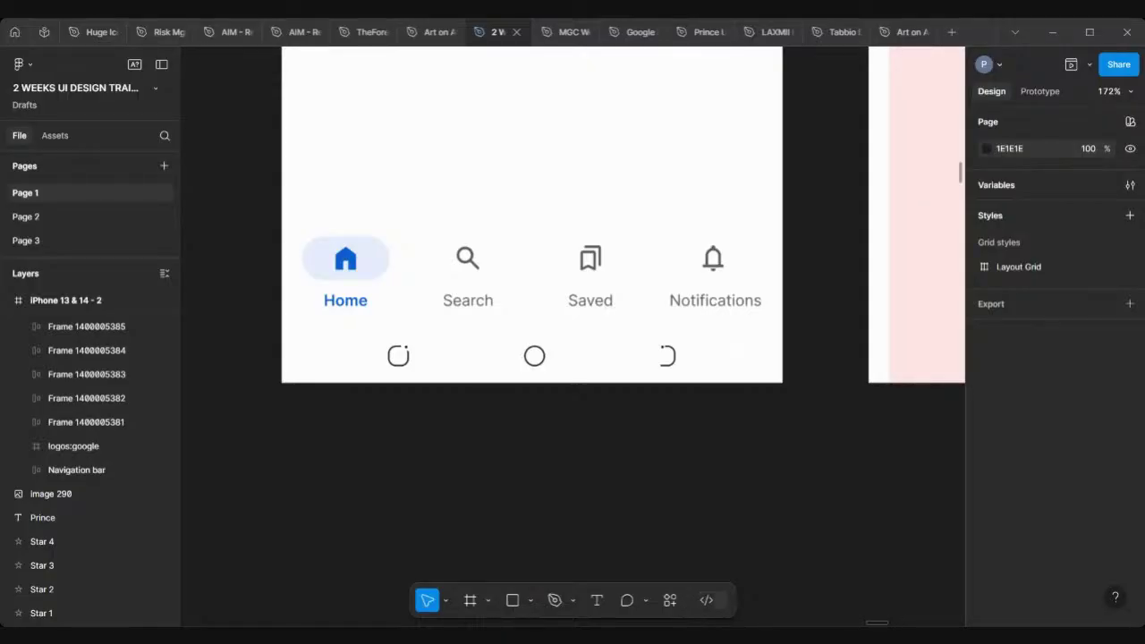
# Review the long scrolling design of iPhone 13 & 14 - 5, from the Google header down to the last article card.
pyautogui.scroll(-5, 563, 470)
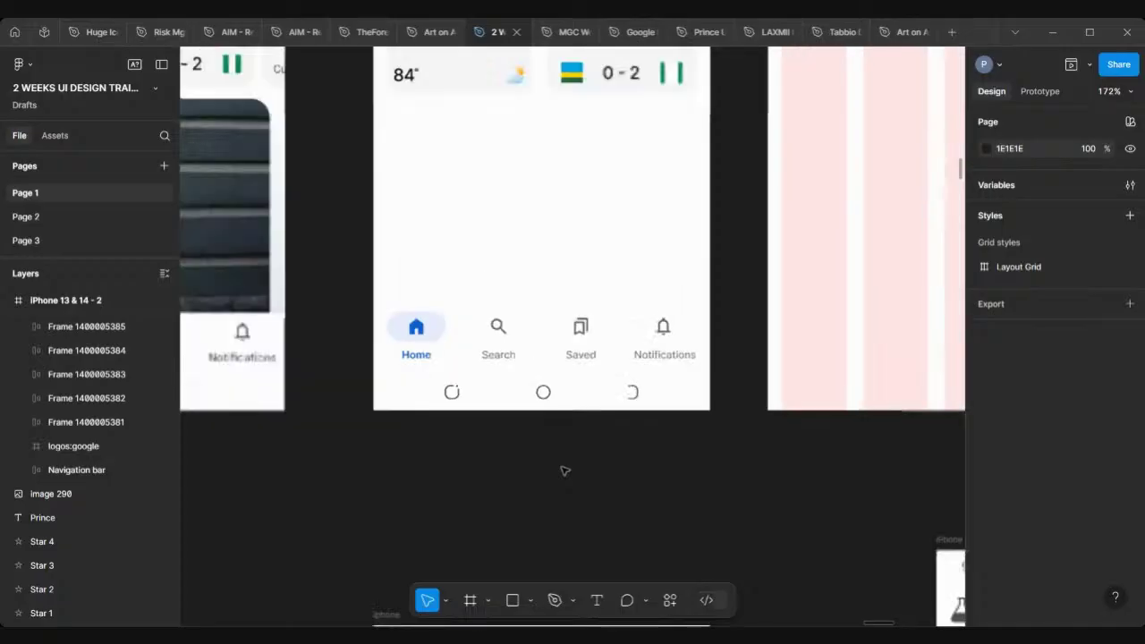
pyautogui.scroll(-3, 562, 468)
pyautogui.scroll(-5, 563, 468)
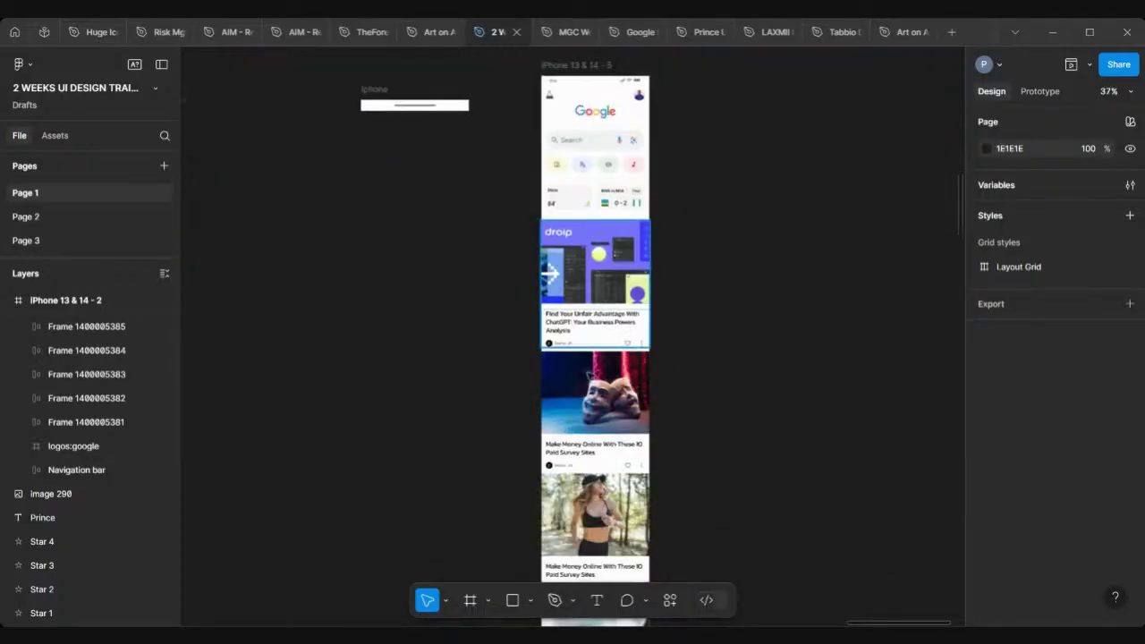
pyautogui.scroll(-8, 593, 402)
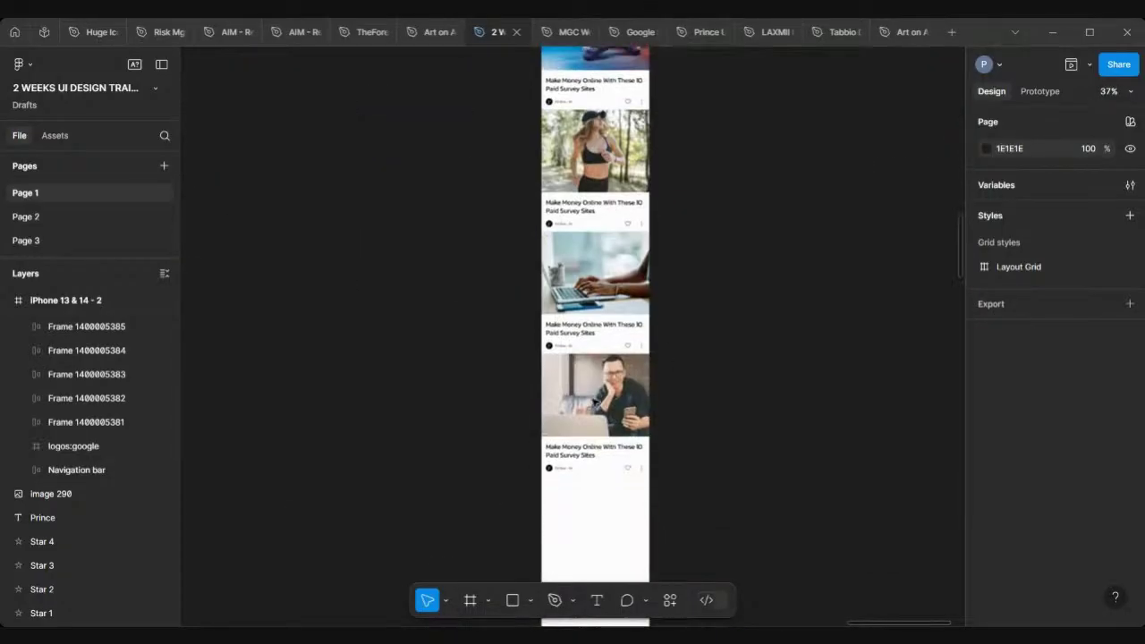
pyautogui.scroll(2, 594, 402)
pyautogui.scroll(-3, 594, 403)
pyautogui.scroll(-4, 593, 401)
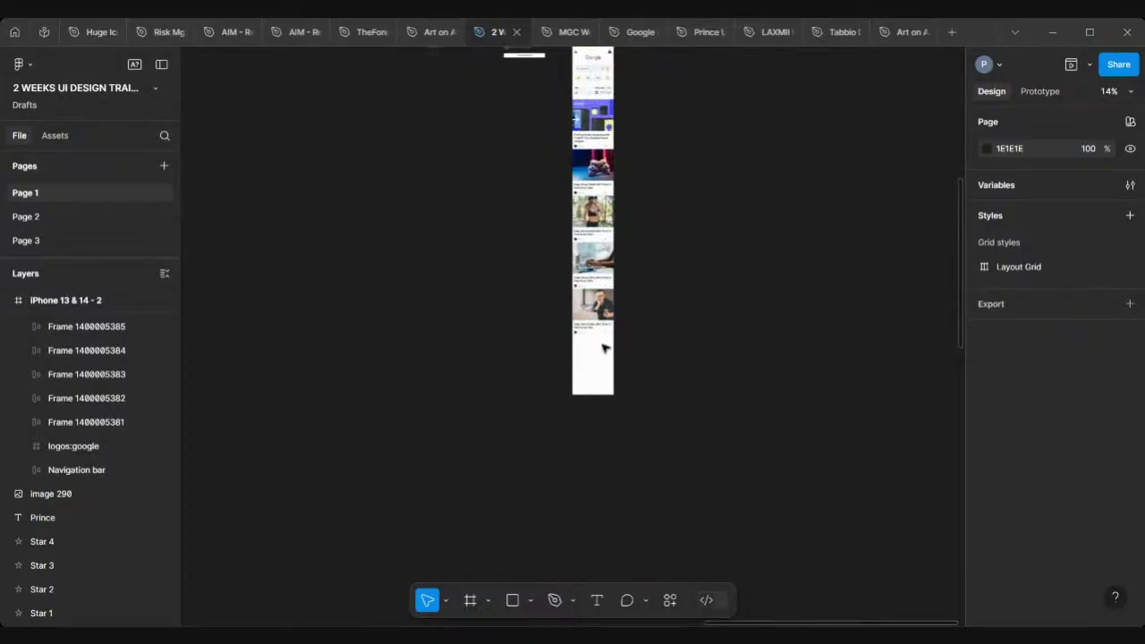
pyautogui.scroll(3, 604, 349)
pyautogui.scroll(3, 605, 348)
pyautogui.hscroll(2, 605, 349)
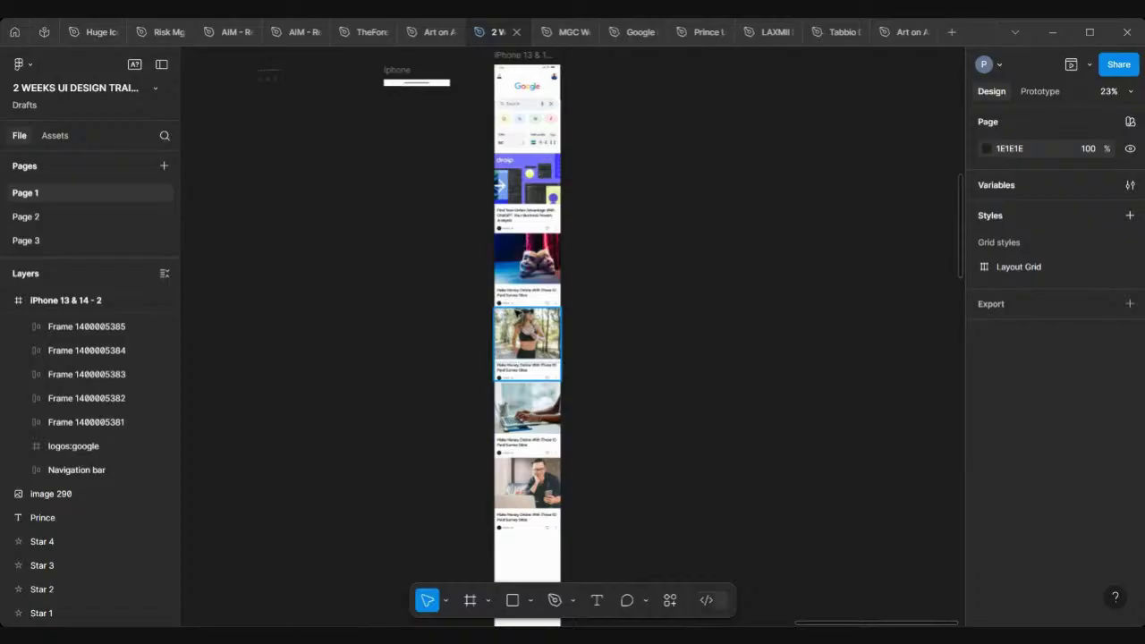
pyautogui.scroll(5, 517, 340)
pyautogui.scroll(3, 517, 313)
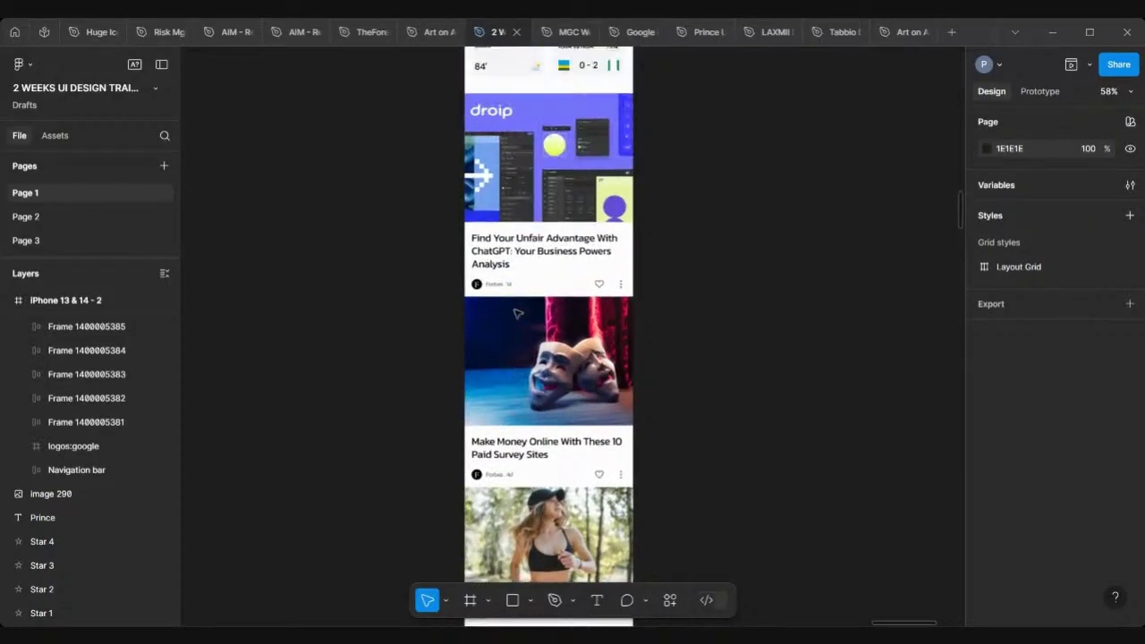
# Select the first four article cards in iPhone 13 & 14 - 5 together, from the droip card to the laptop card.
pyautogui.click(515, 219)
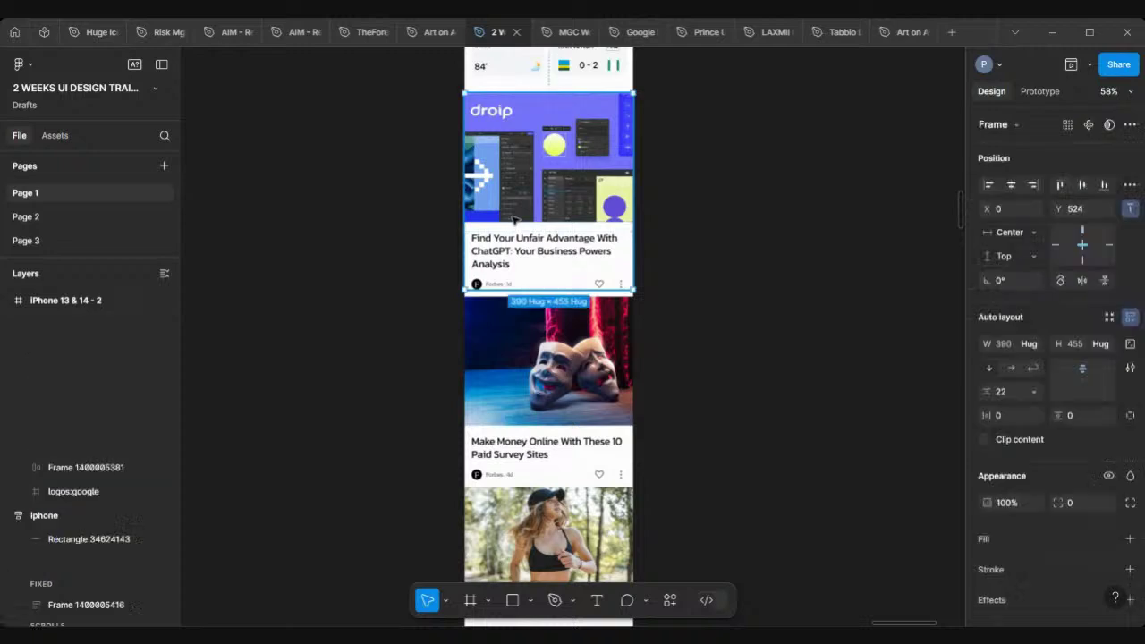
pyautogui.keyDown('shift'); pyautogui.click(514, 340); pyautogui.keyUp('shift')
pyautogui.scroll(-5, 513, 339)
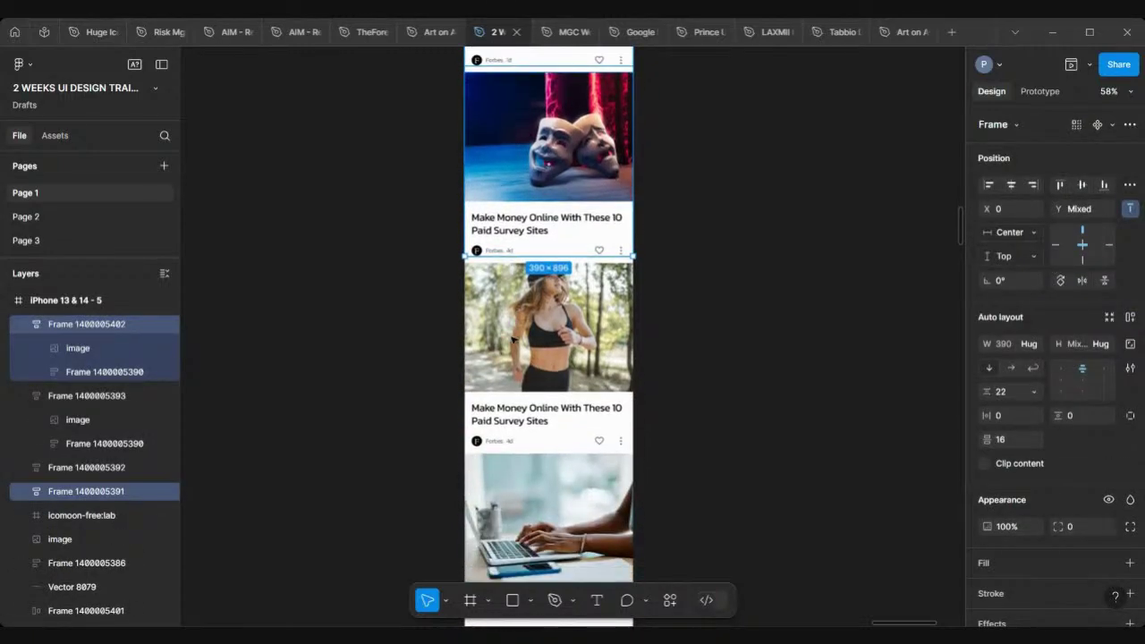
pyautogui.keyDown('shift'); pyautogui.click(512, 339); pyautogui.keyUp('shift')
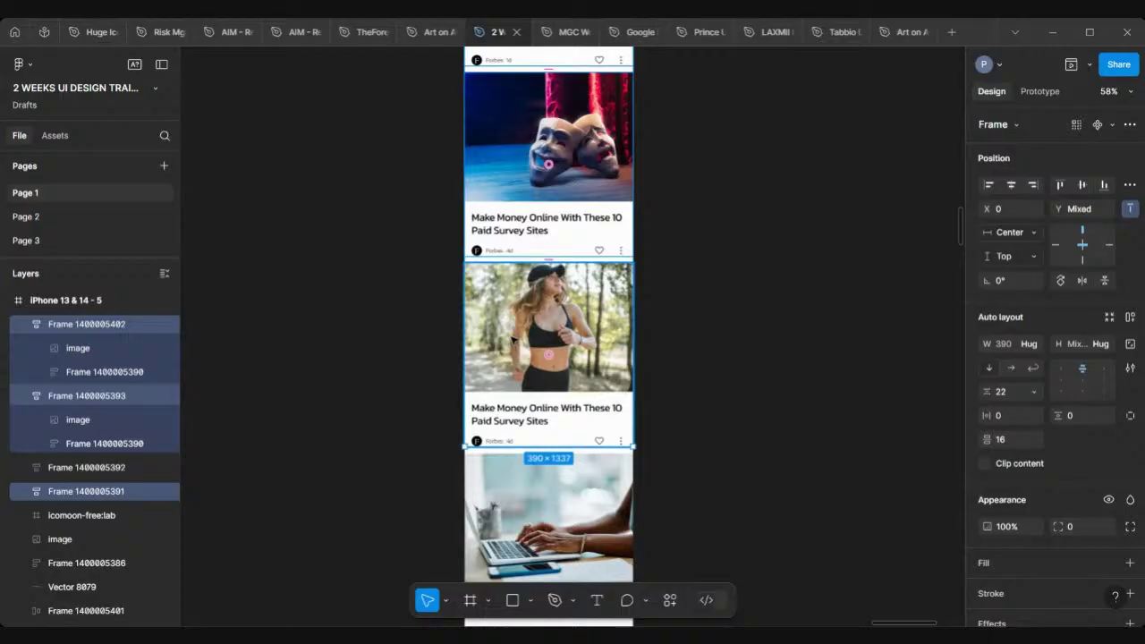
pyautogui.scroll(-4, 512, 339)
pyautogui.keyDown('shift'); pyautogui.click(512, 339); pyautogui.keyUp('shift')
pyautogui.moveTo(512, 339); pyautogui.dragTo(518, 345)
pyautogui.hotkey('ctrl', 'z')
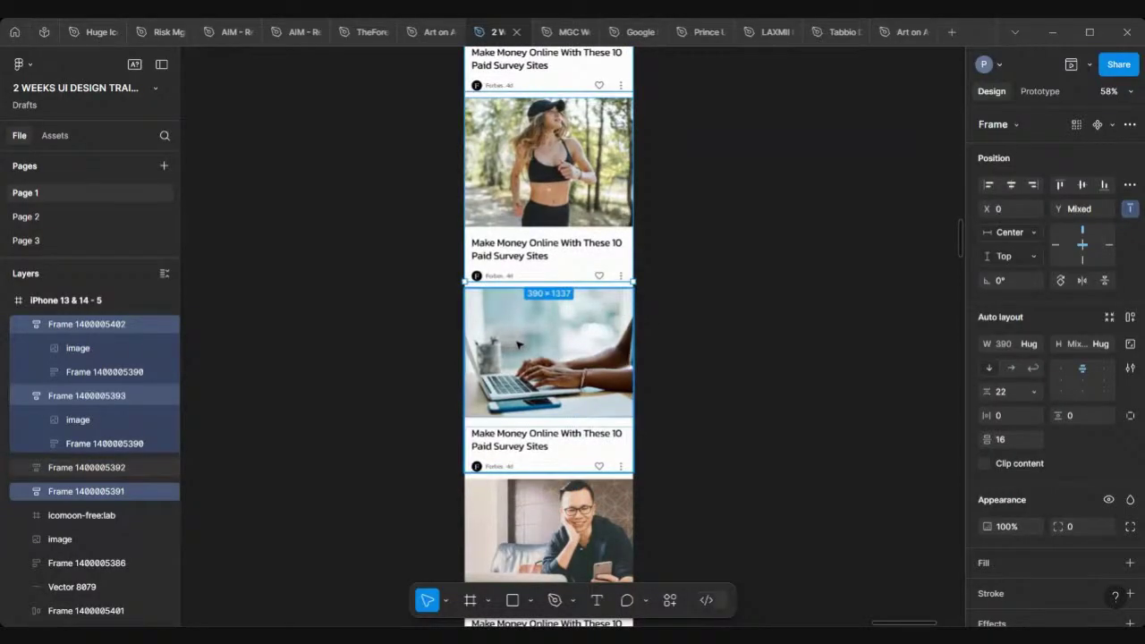
pyautogui.keyDown('shift'); pyautogui.click(548, 310); pyautogui.keyUp('shift')
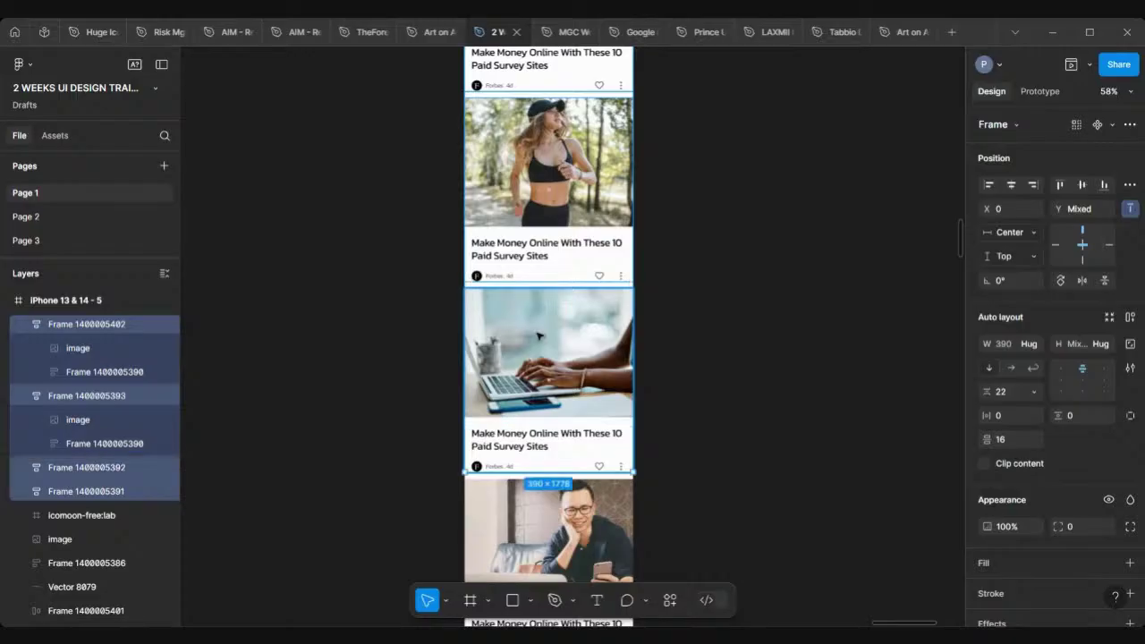
# Add the last article card to the selection and wrap all five cards in a vertical auto layout.
pyautogui.scroll(-2, 538, 333)
pyautogui.scroll(-2, 534, 332)
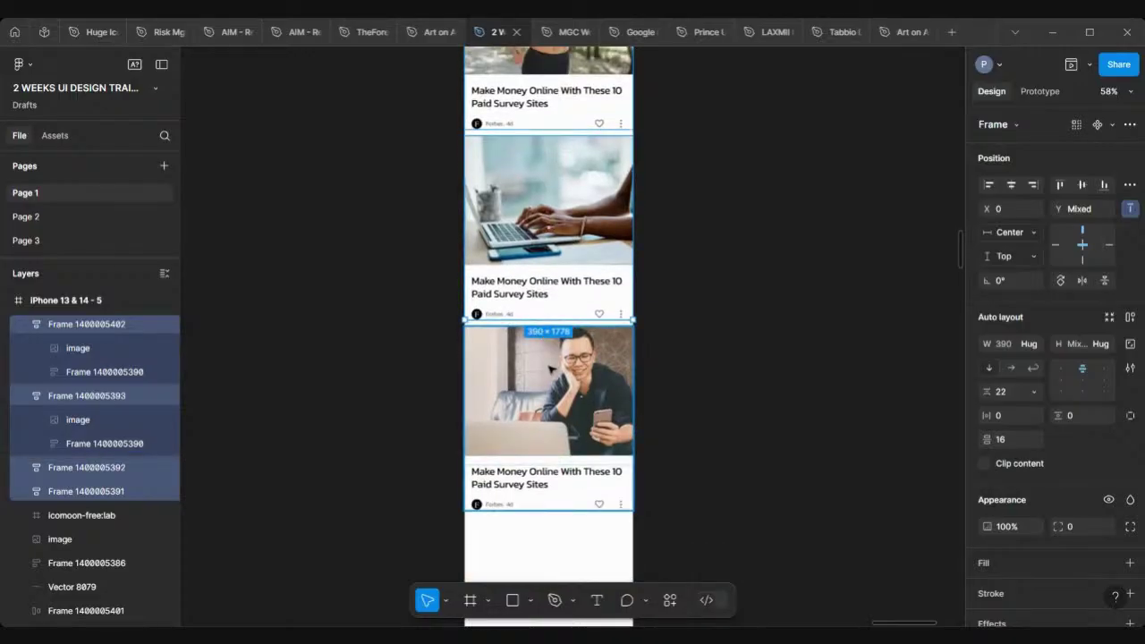
pyautogui.keyDown('shift'); pyautogui.click(549, 368); pyautogui.keyUp('shift')
pyautogui.scroll(-3, 549, 369)
pyautogui.scroll(2, 549, 368)
pyautogui.scroll(1, 549, 369)
pyautogui.scroll(4, 550, 367)
pyautogui.scroll(3, 549, 368)
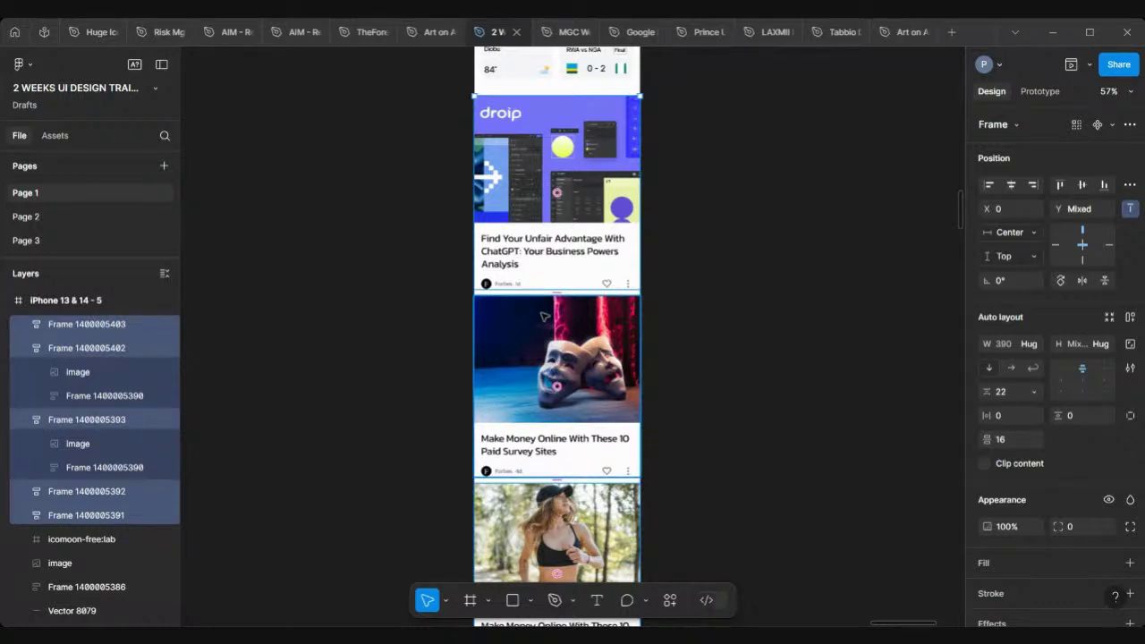
pyautogui.hotkey('shift', 'a')
pyautogui.scroll(3, 550, 268)
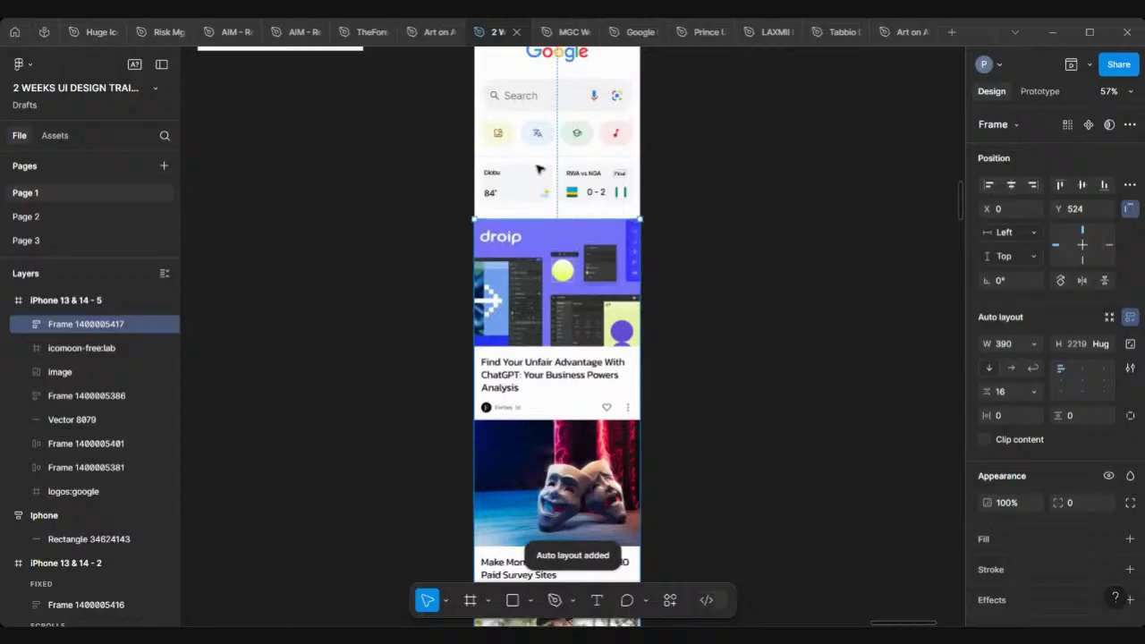
pyautogui.scroll(-3, 567, 173)
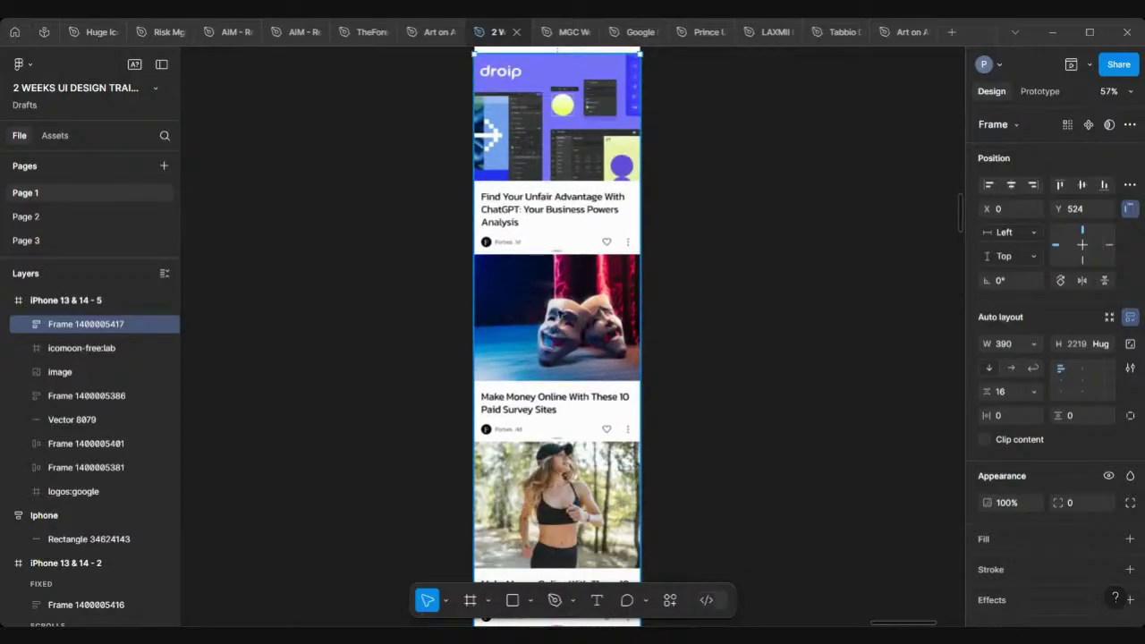
# Reposition the article stack below the weather and match cards at Y 528, centered horizontally in iPhone 13 & 14 - 5.
pyautogui.scroll(5, 556, 309)
pyautogui.scroll(-3, 556, 308)
pyautogui.scroll(-5, 556, 308)
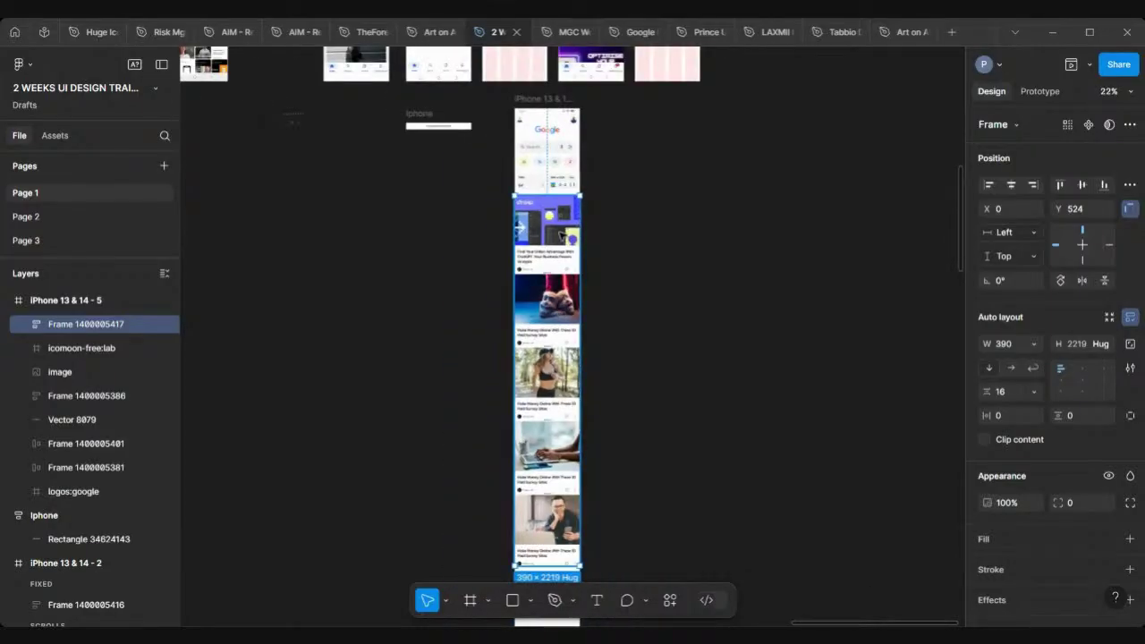
pyautogui.moveTo(636, 236); pyautogui.dragTo(559, 242)
pyautogui.scroll(5, 560, 237)
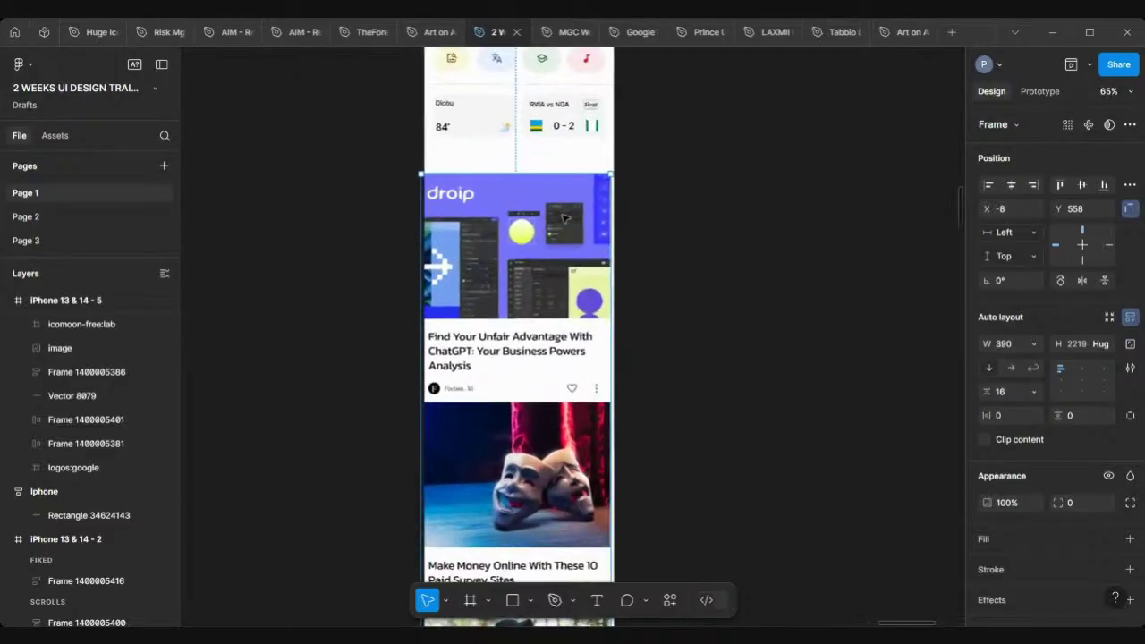
pyautogui.click(1010, 184)
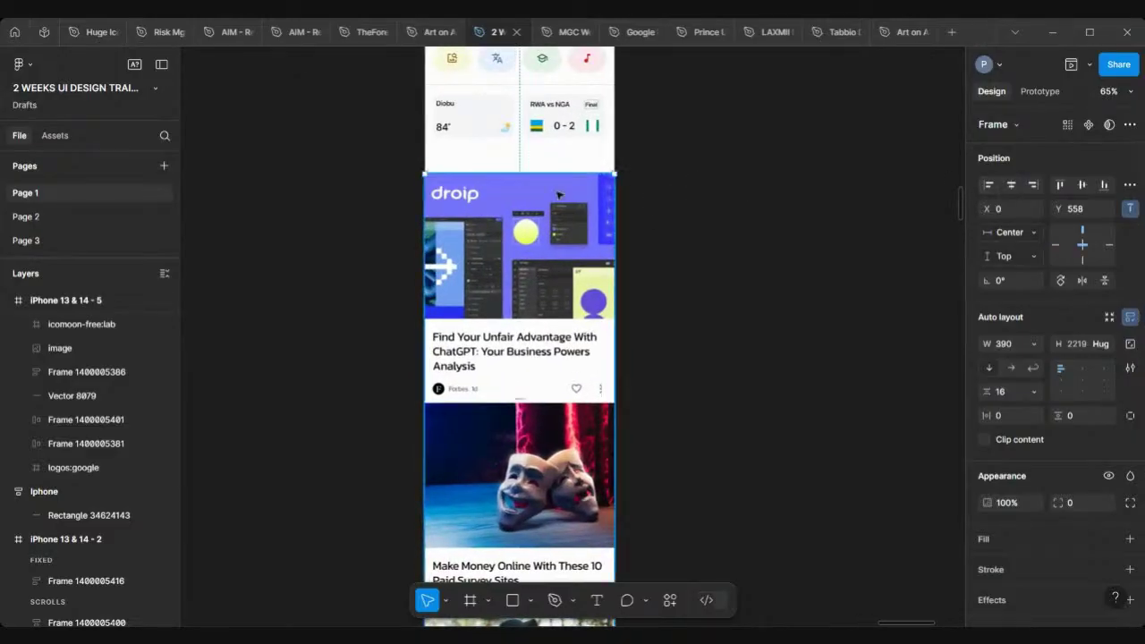
pyautogui.scroll(1, 558, 195)
pyautogui.scroll(3, 558, 195)
pyautogui.moveTo(525, 290); pyautogui.dragTo(526, 268)
# Compare the weather, match and article card spacing in the reference screenshot with the designed home screens.
pyautogui.scroll(-4, 526, 268)
pyautogui.scroll(2, 526, 268)
pyautogui.scroll(5, 362, 258)
pyautogui.scroll(3, 363, 259)
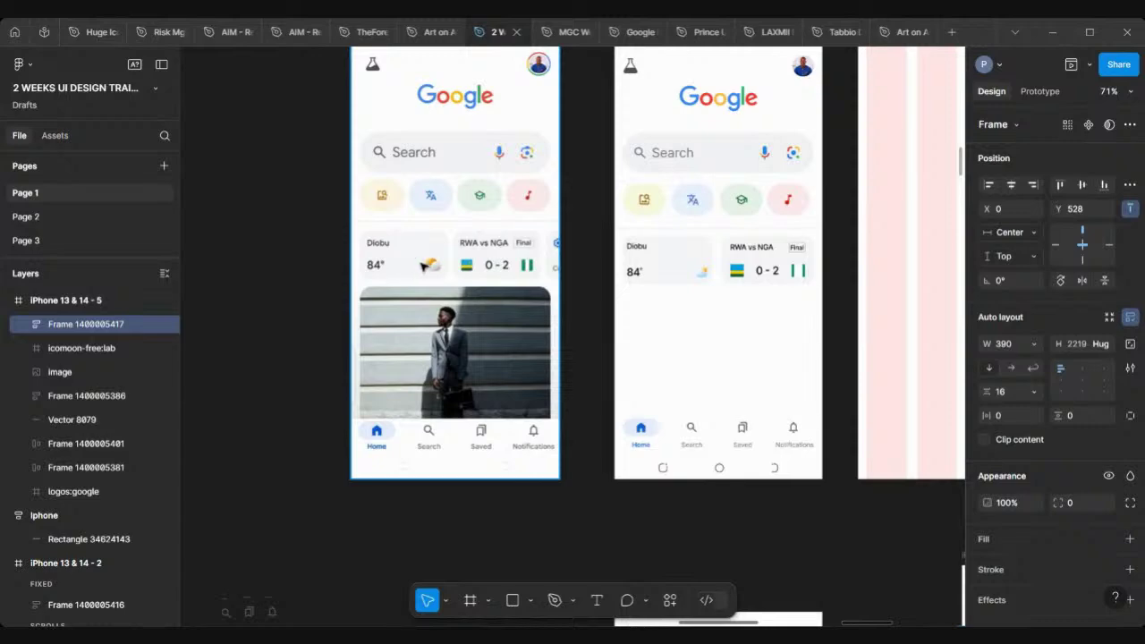
pyautogui.scroll(4, 425, 263)
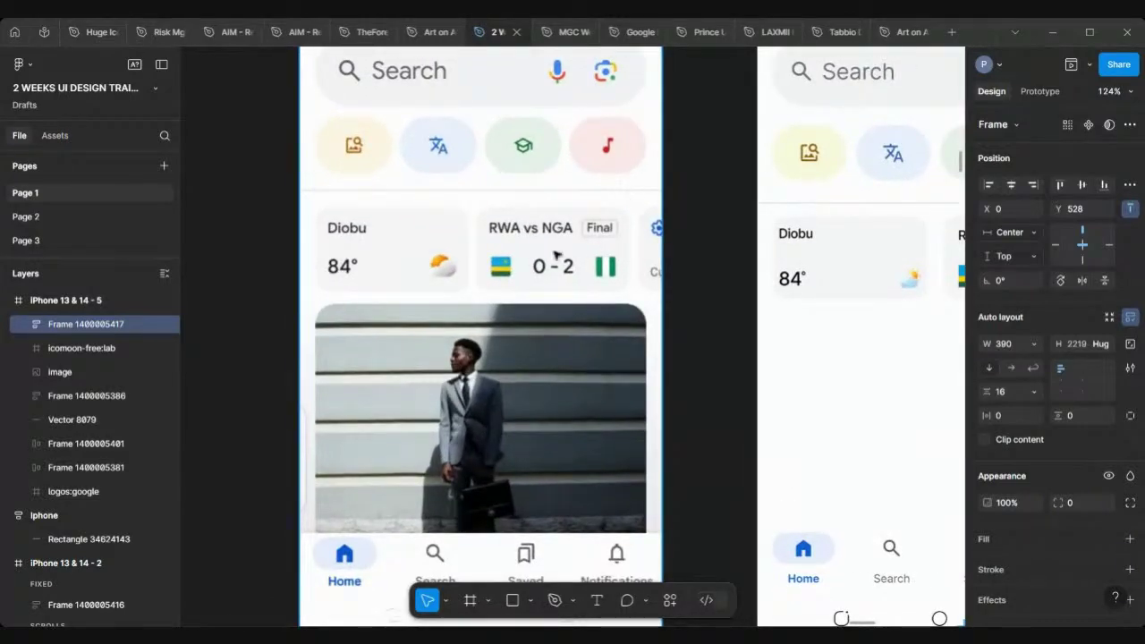
pyautogui.scroll(-4, 597, 248)
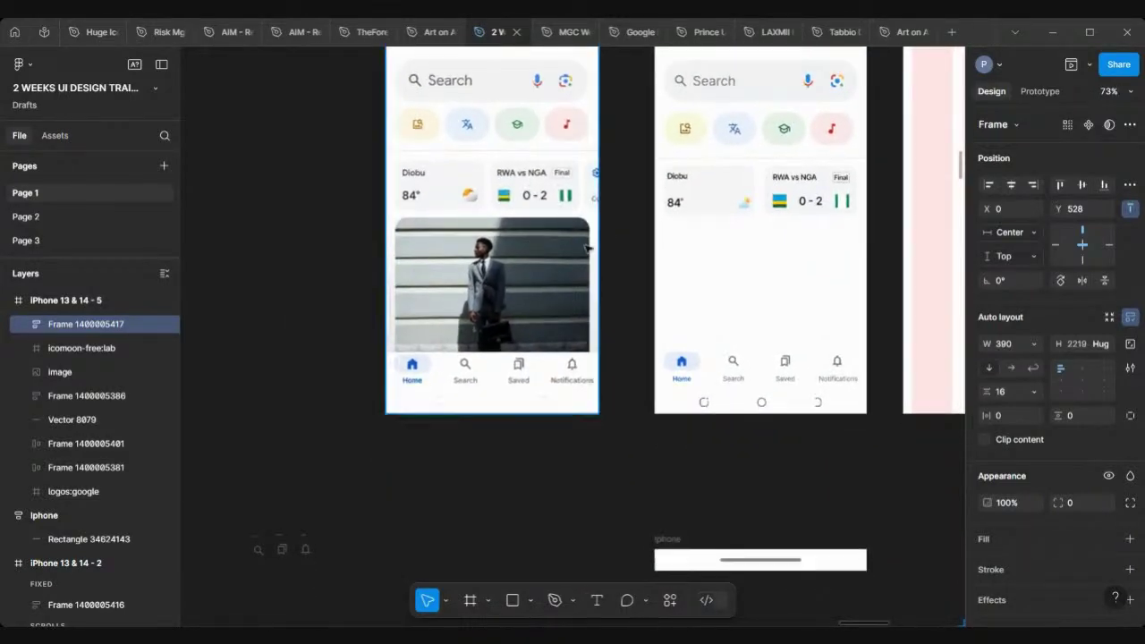
pyautogui.scroll(-4, 505, 303)
pyautogui.scroll(-4, 626, 322)
pyautogui.hscroll(3, 626, 322)
pyautogui.scroll(-4, 678, 332)
pyautogui.scroll(3, 662, 251)
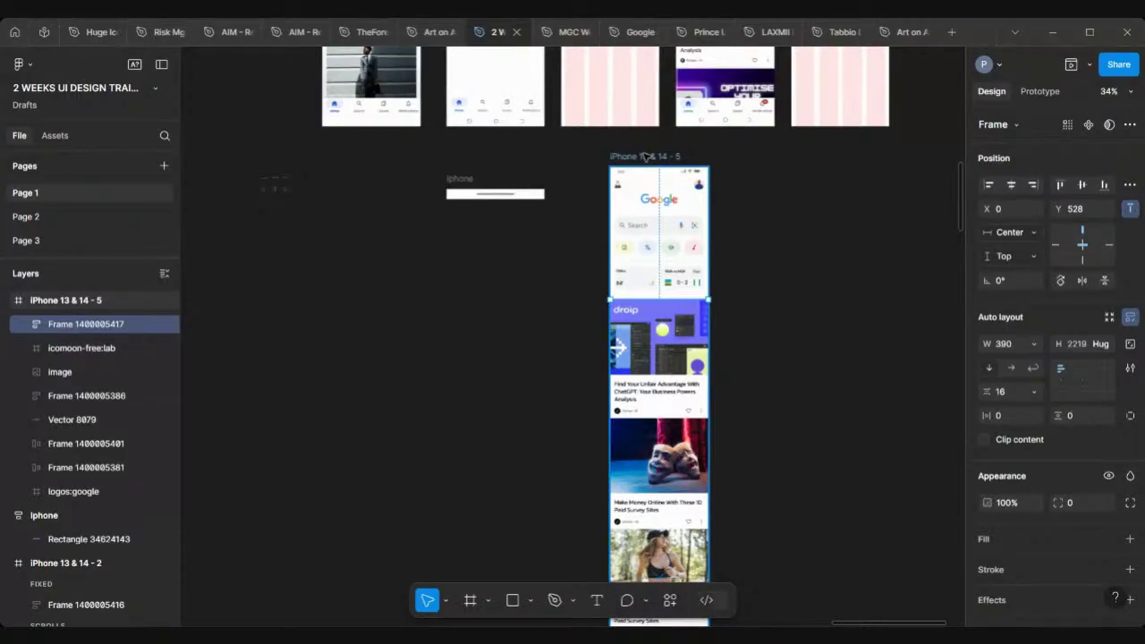
# Move the Google Lens screenshot beside iPhone 13 & 14 - 4 at X 4411, Y -1213, aligned with the frame's top edge.
pyautogui.scroll(5, 646, 156)
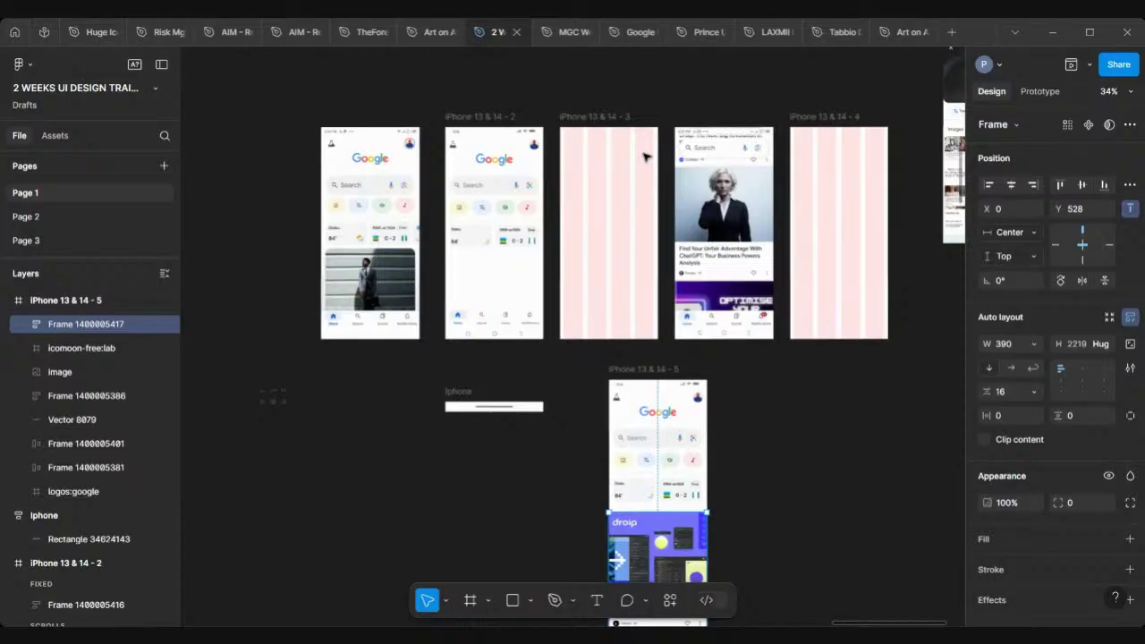
pyautogui.hscroll(4, 575, 153)
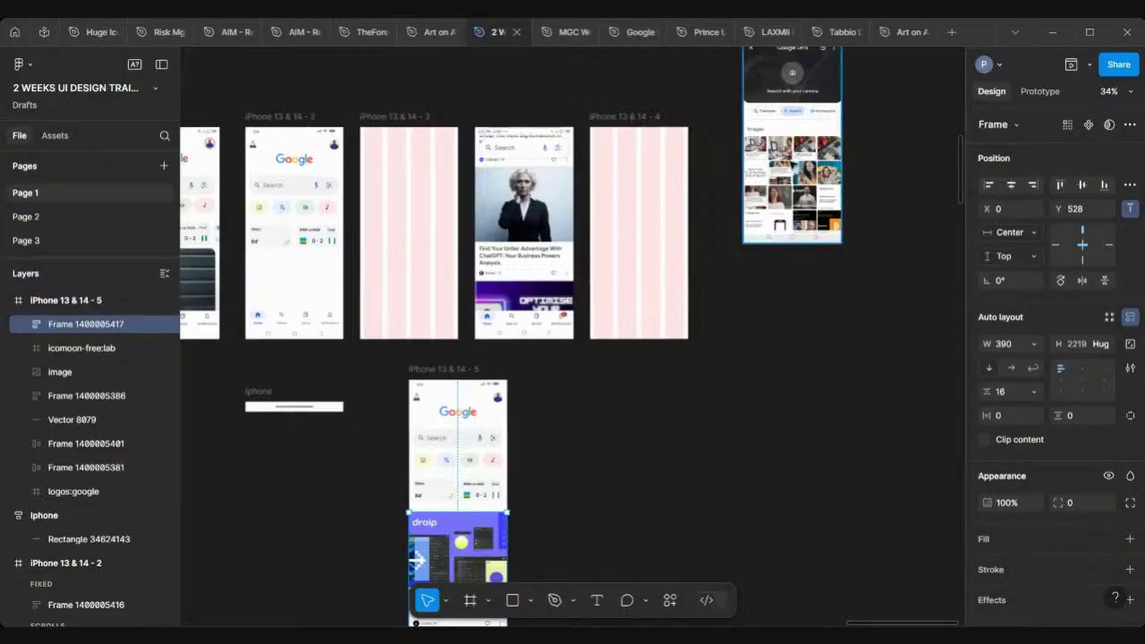
pyautogui.moveTo(764, 282); pyautogui.dragTo(735, 402)
pyautogui.moveTo(762, 256); pyautogui.dragTo(747, 234)
pyautogui.hotkey('shift', '2')
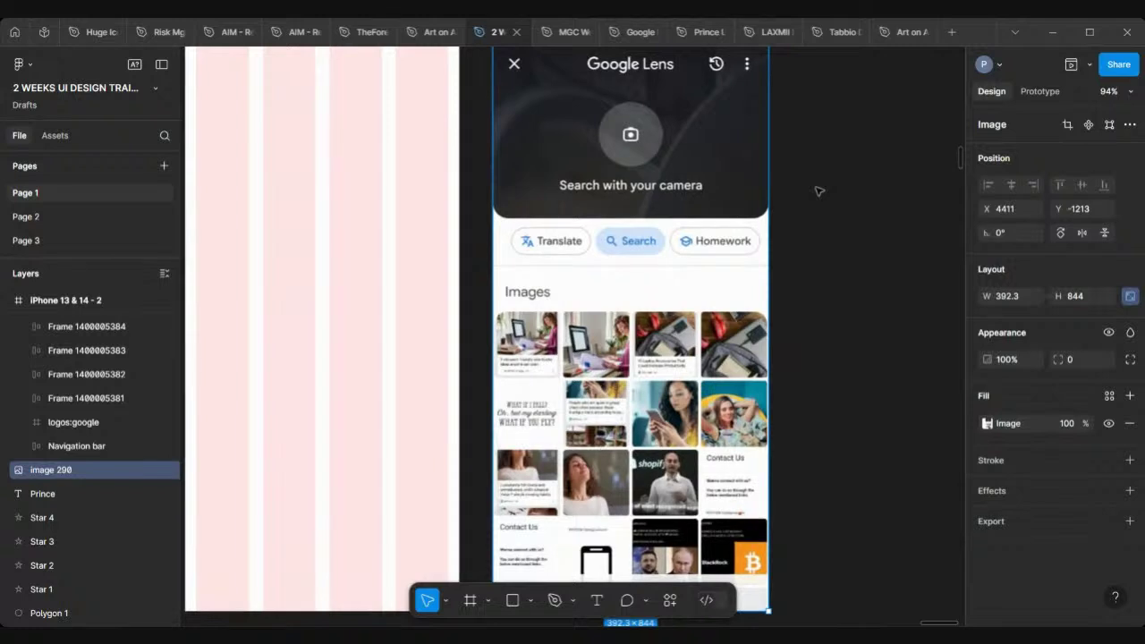
pyautogui.hscroll(-3, 818, 191)
pyautogui.scroll(2, 818, 191)
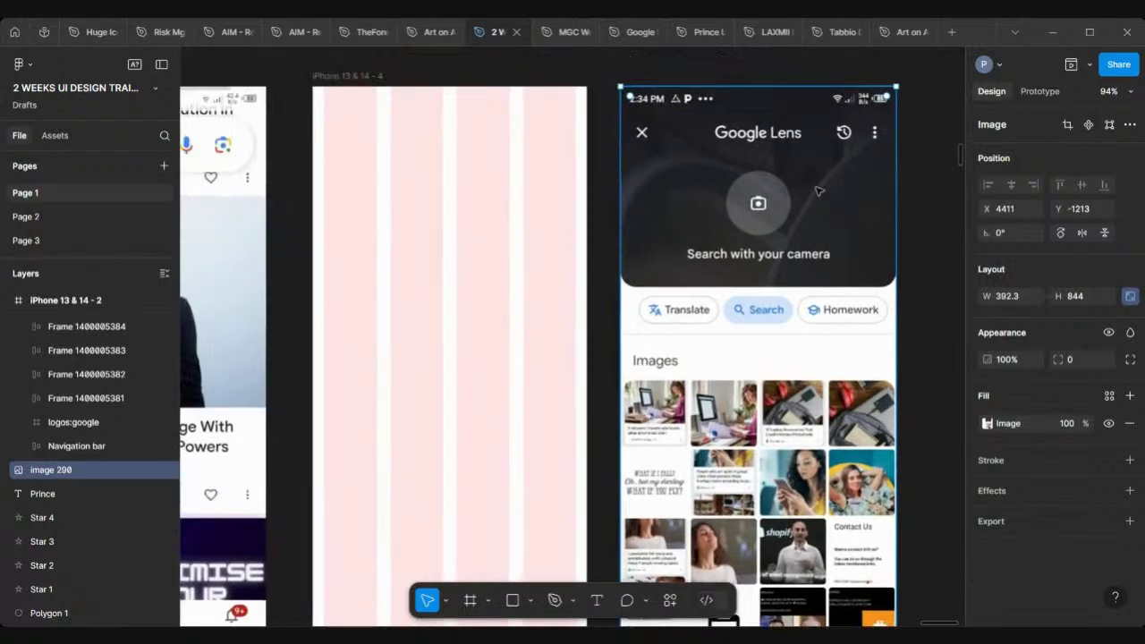
# Draw a 392 × 285 rectangle over the Google Lens screenshot's dark header and move it onto the top of iPhone 13 & 14 - 4.
pyautogui.click(512, 600)
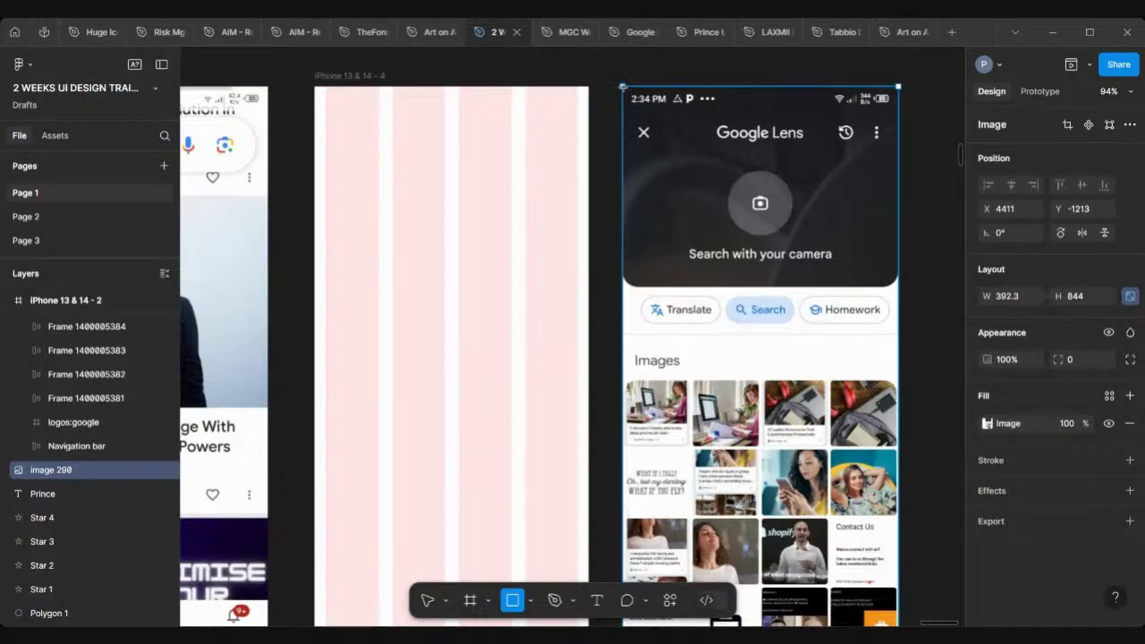
pyautogui.moveTo(624, 88)
pyautogui.mouseDown()
pyautogui.moveTo(631, 152)
pyautogui.moveTo(679, 257)
pyautogui.moveTo(767, 290)
pyautogui.moveTo(897, 287)
pyautogui.mouseUp()
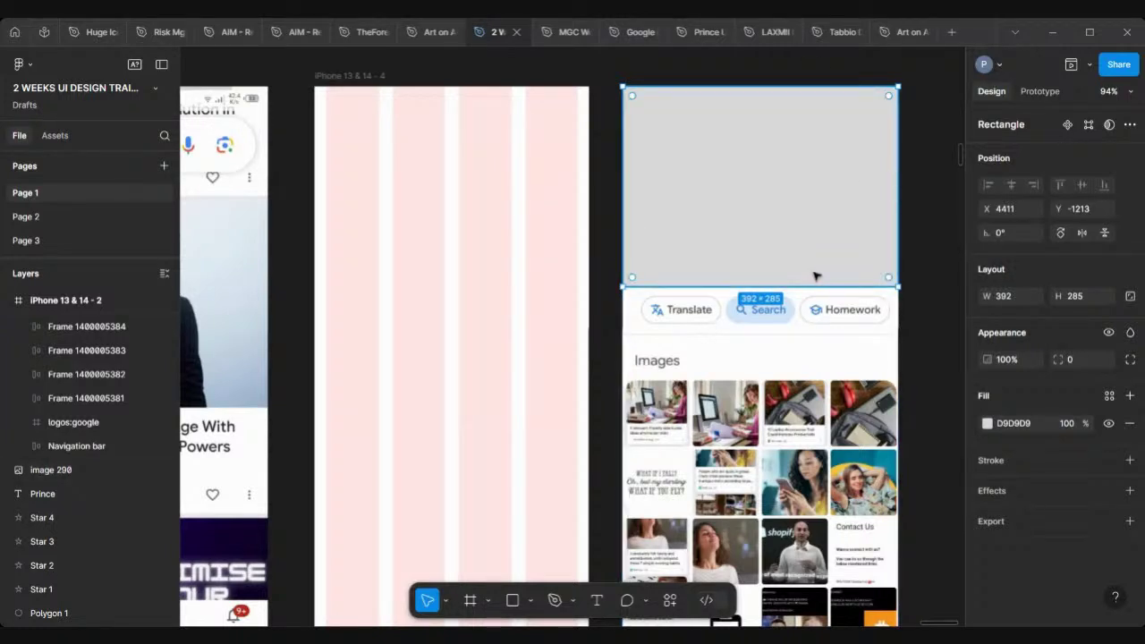
pyautogui.moveTo(797, 268); pyautogui.dragTo(494, 269)
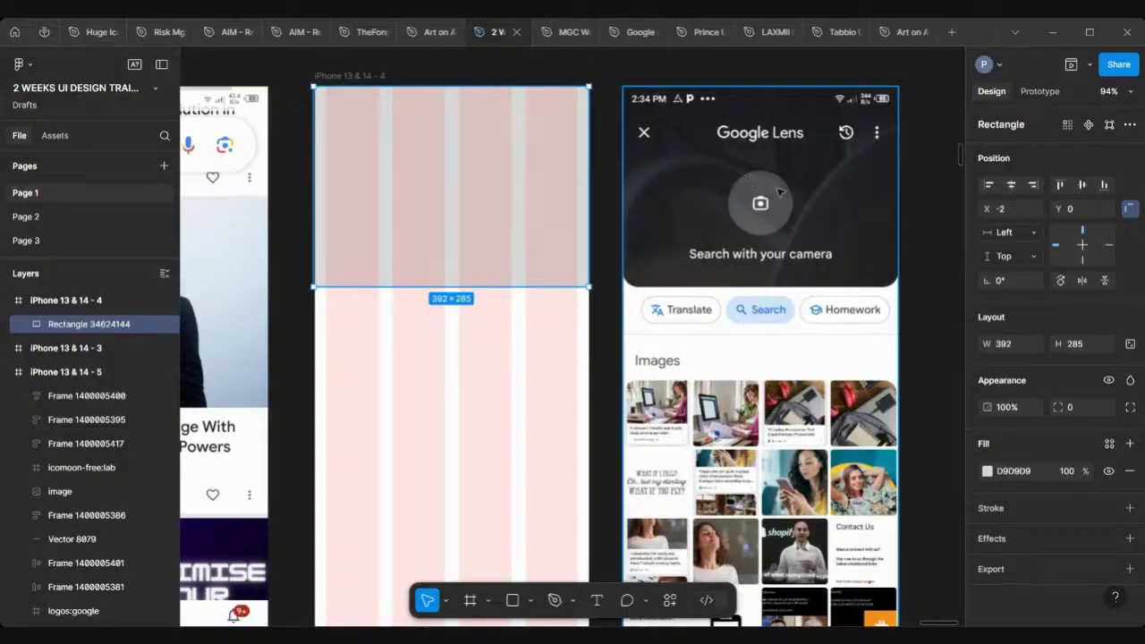
# Trim the header rectangle's overhanging left edge to the iPhone 13 & 14 - 4 frame, at X 0 and 390 wide.
pyautogui.scroll(5, 688, 279)
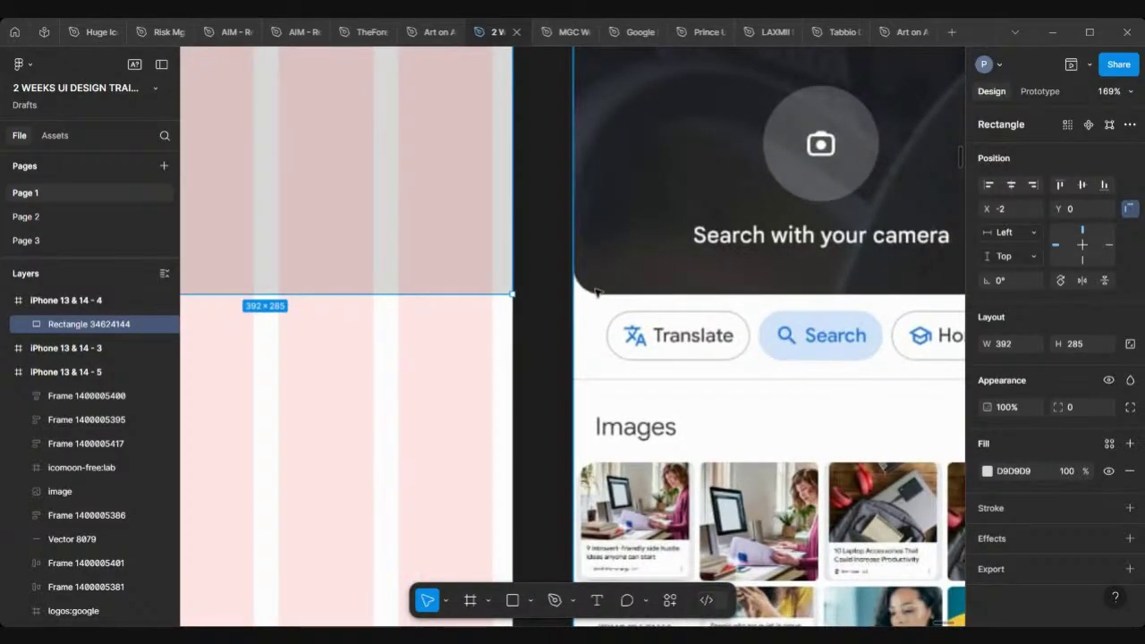
pyautogui.scroll(-4, 593, 293)
pyautogui.hscroll(2, 594, 293)
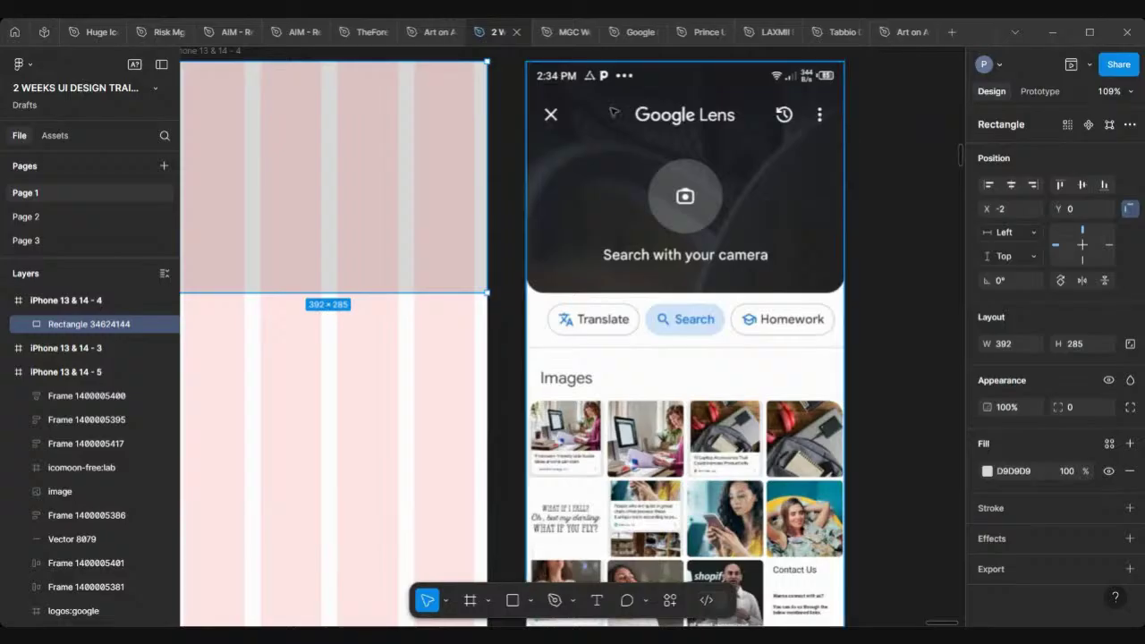
pyautogui.hscroll(-3, 836, 291)
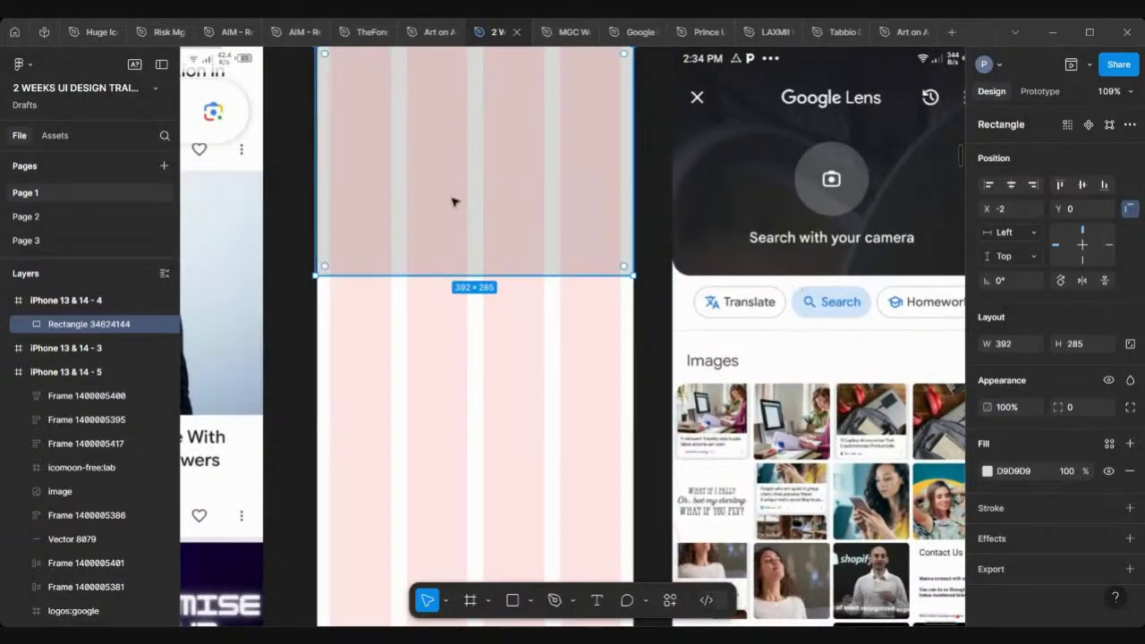
pyautogui.scroll(2, 455, 202)
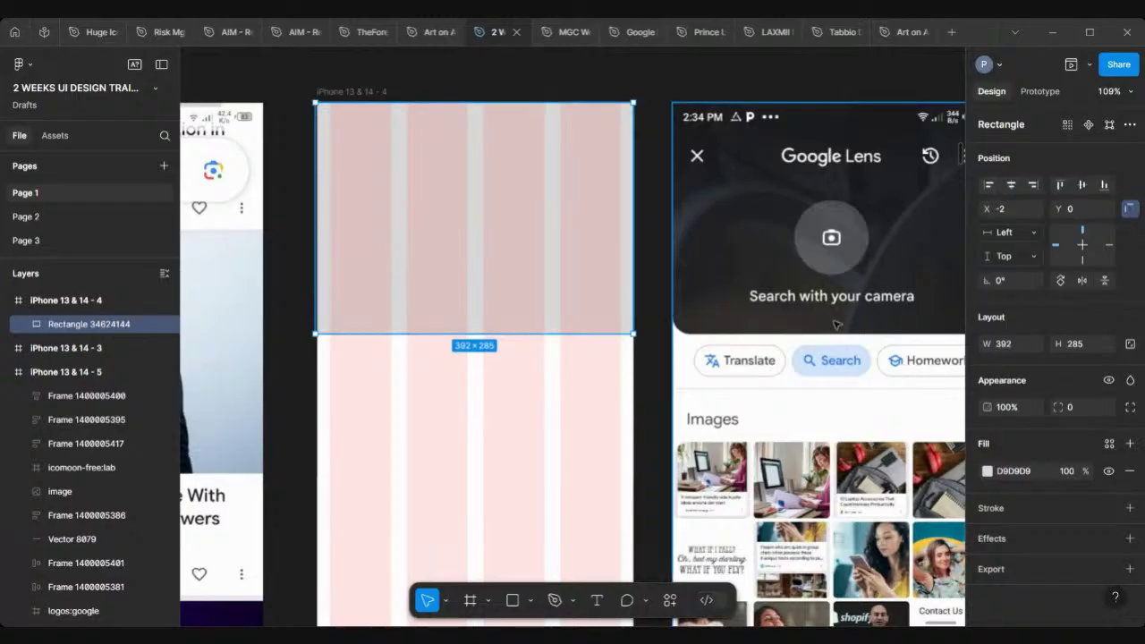
pyautogui.scroll(5, 352, 188)
pyautogui.scroll(2, 350, 188)
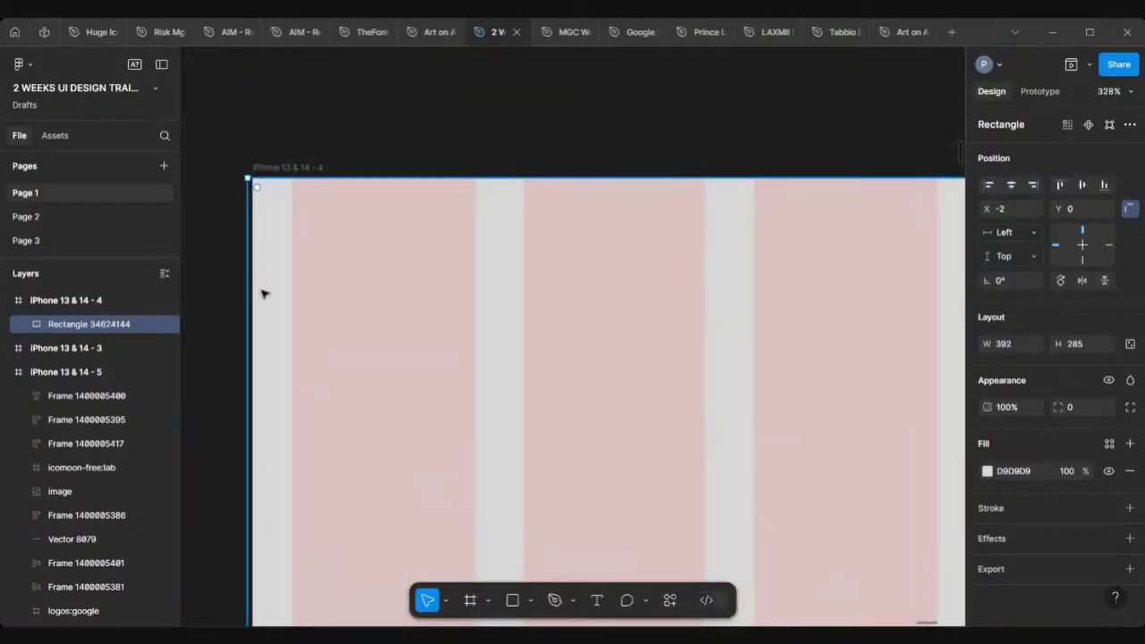
pyautogui.moveTo(248, 299); pyautogui.dragTo(253, 299)
pyautogui.scroll(-5, 251, 298)
pyautogui.hscroll(3, 399, 312)
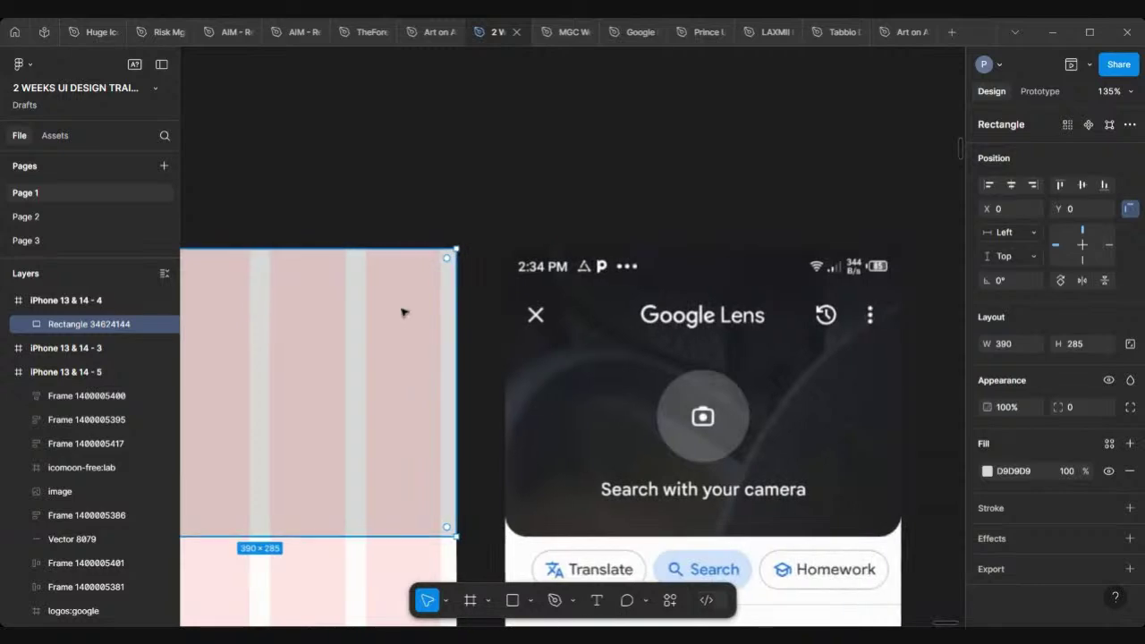
# Fill the header rectangle in iPhone 13 & 14 - 4 with 222224, sampled from the Google Lens screenshot's dark header.
pyautogui.scroll(5, 398, 312)
pyautogui.scroll(-5, 401, 312)
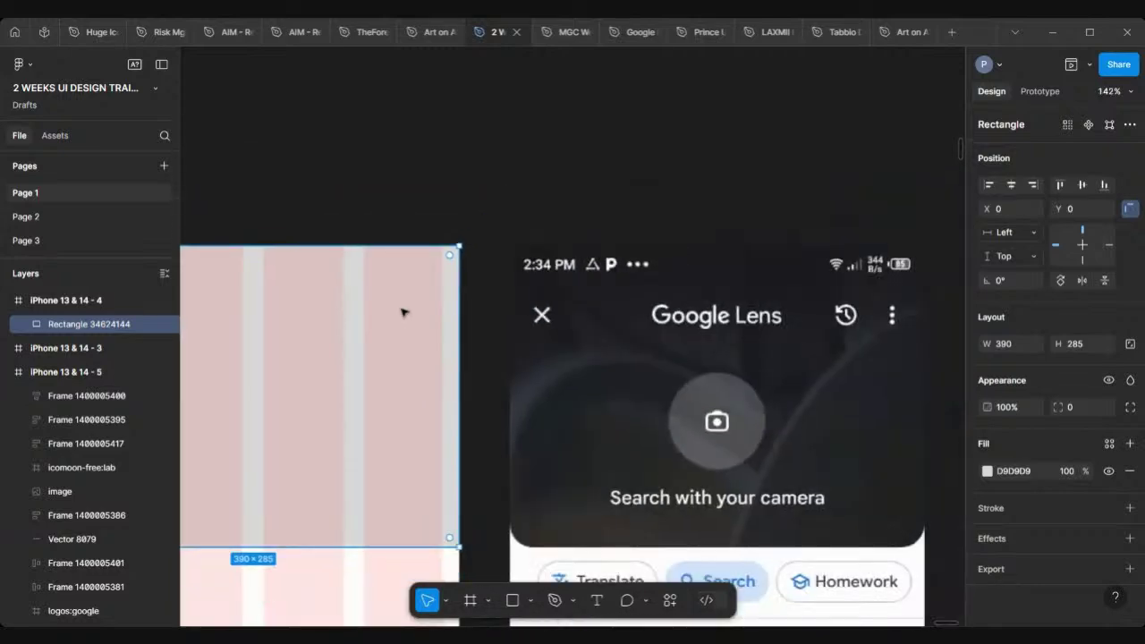
pyautogui.scroll(2, 401, 312)
pyautogui.scroll(2, 671, 317)
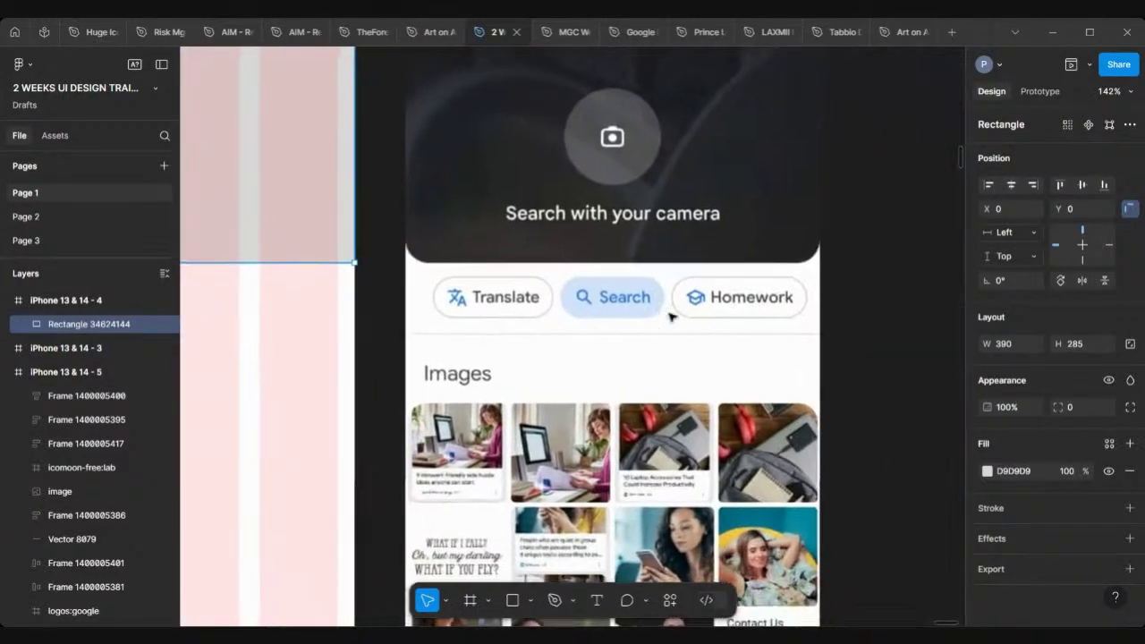
pyautogui.scroll(-5, 672, 317)
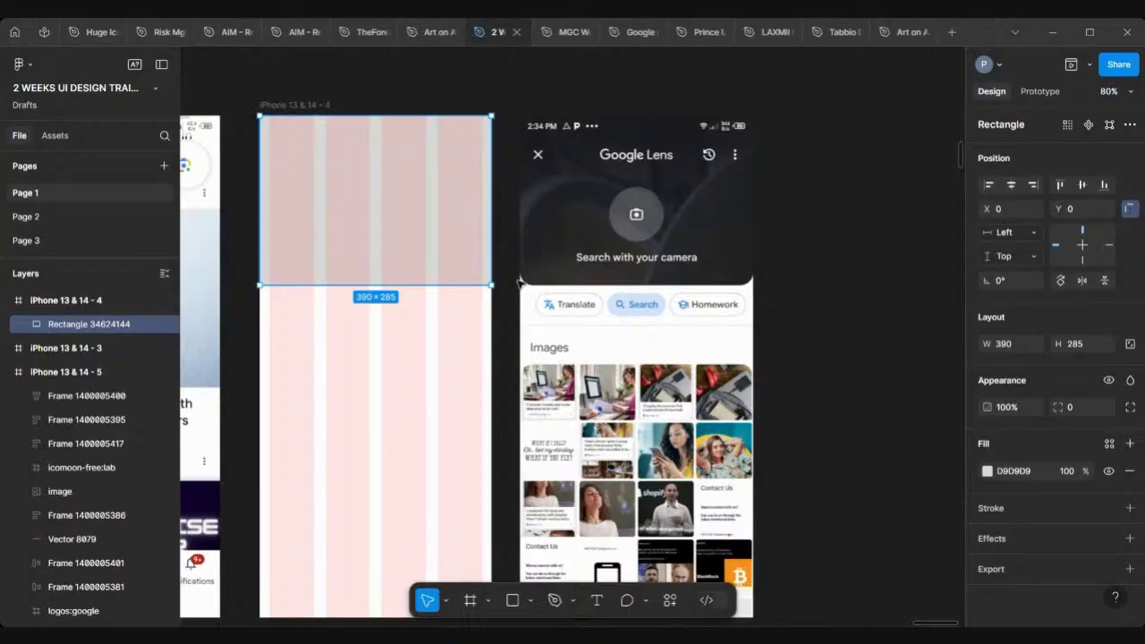
pyautogui.click(987, 471)
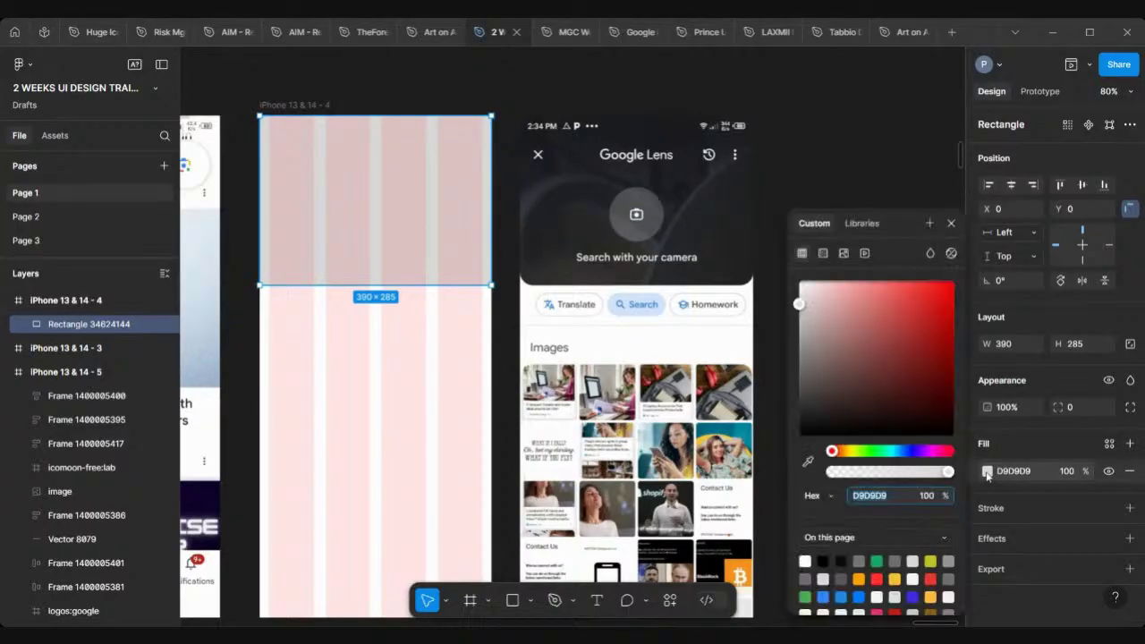
pyautogui.click(807, 462)
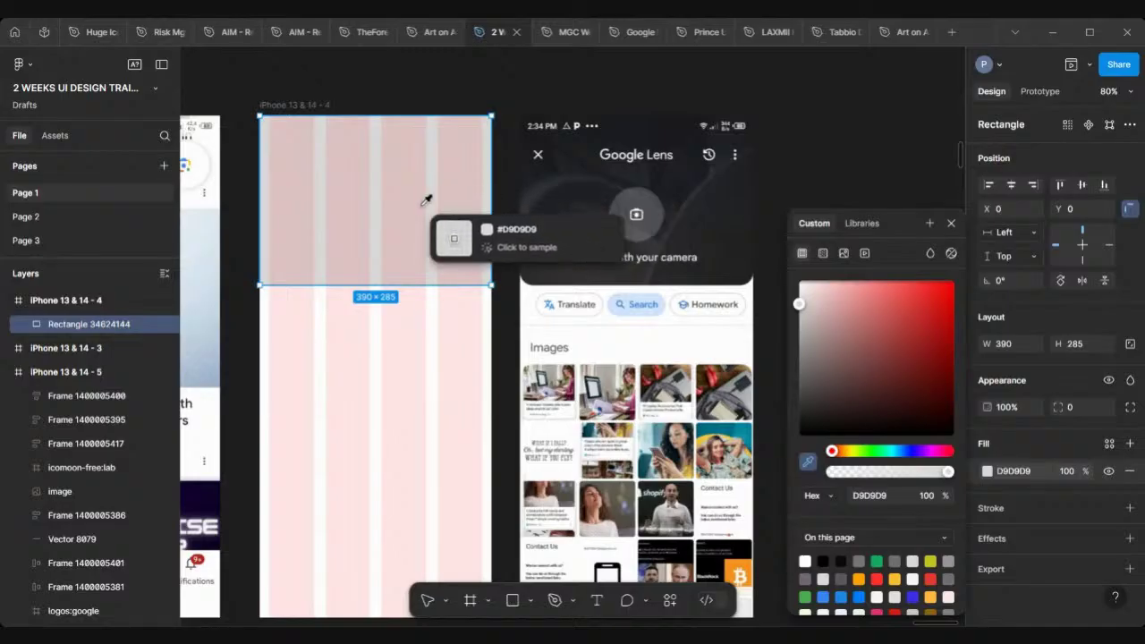
pyautogui.press('Escape')
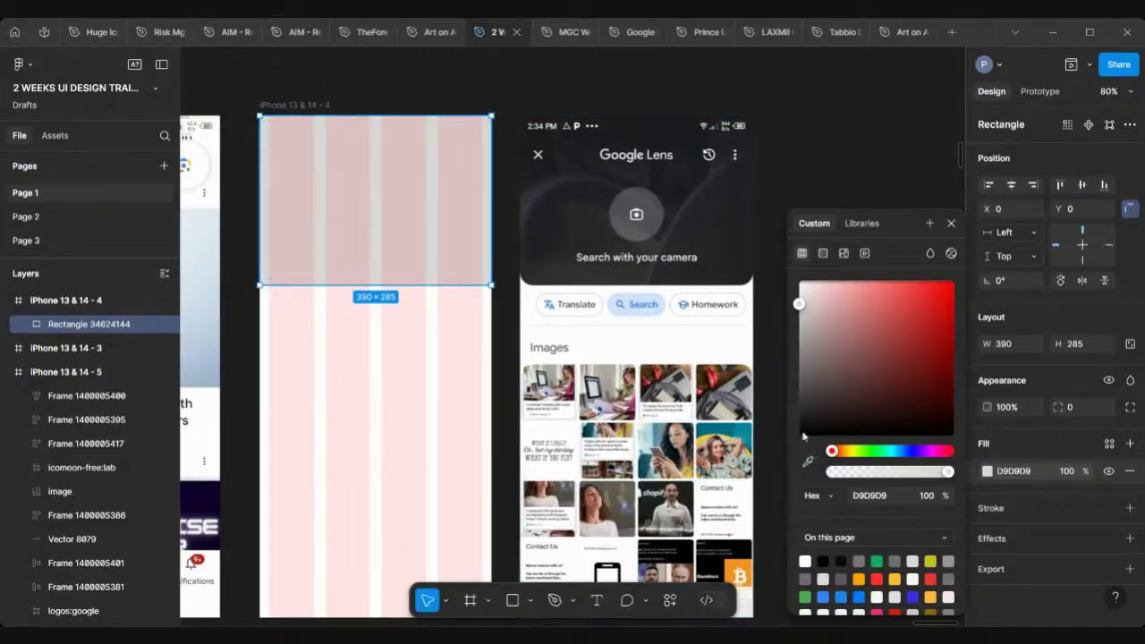
pyautogui.press('i')
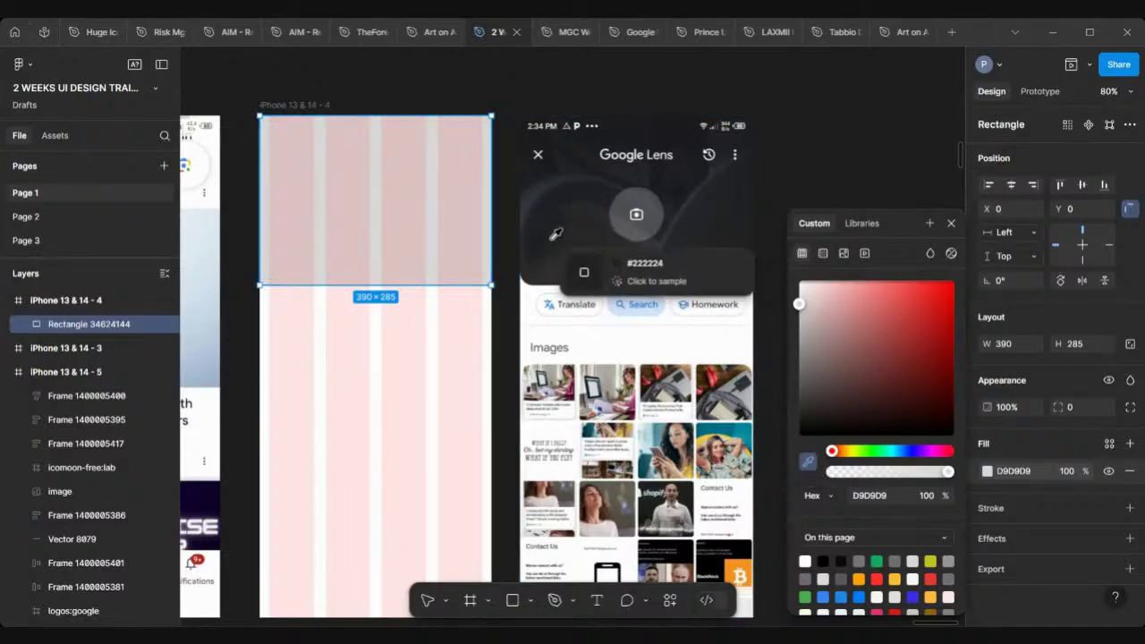
pyautogui.click(551, 237)
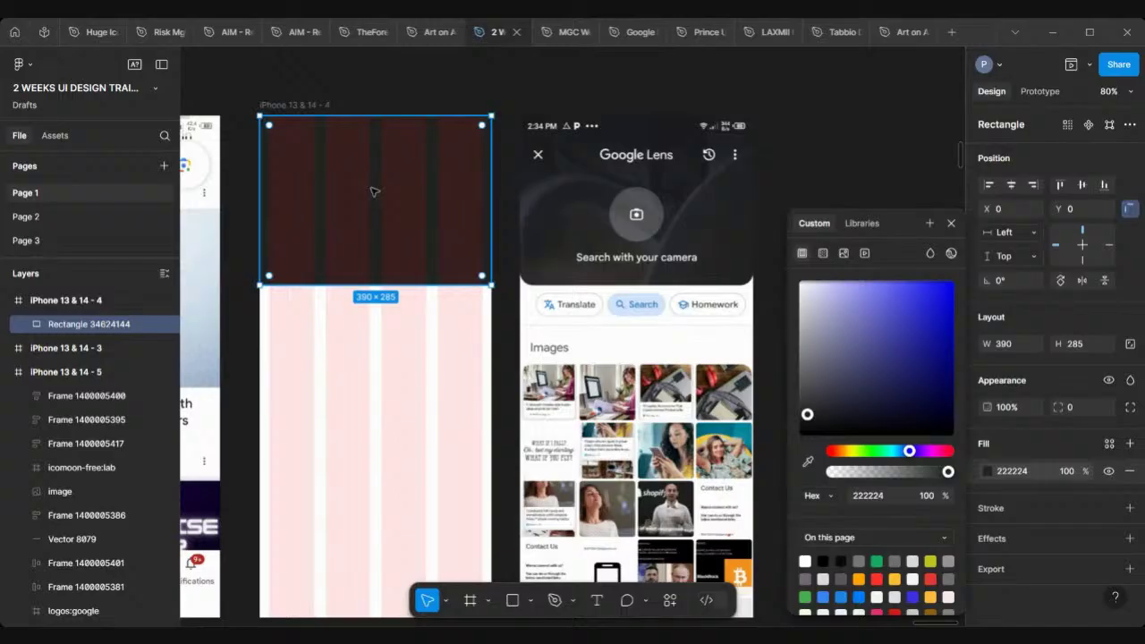
pyautogui.scroll(-5, 374, 191)
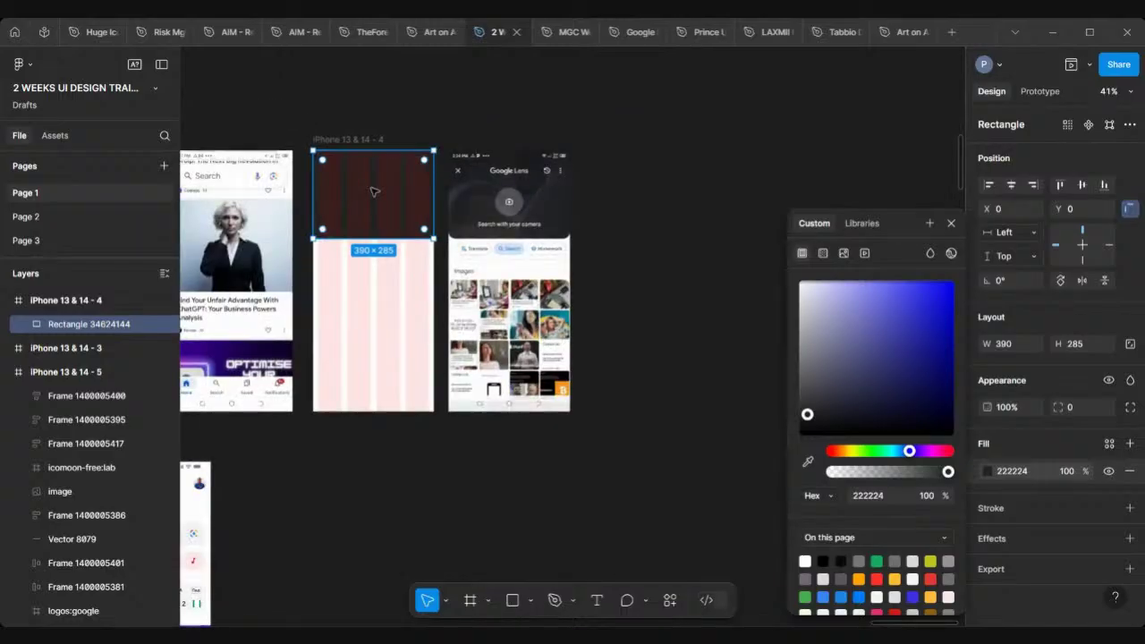
pyautogui.click(618, 262)
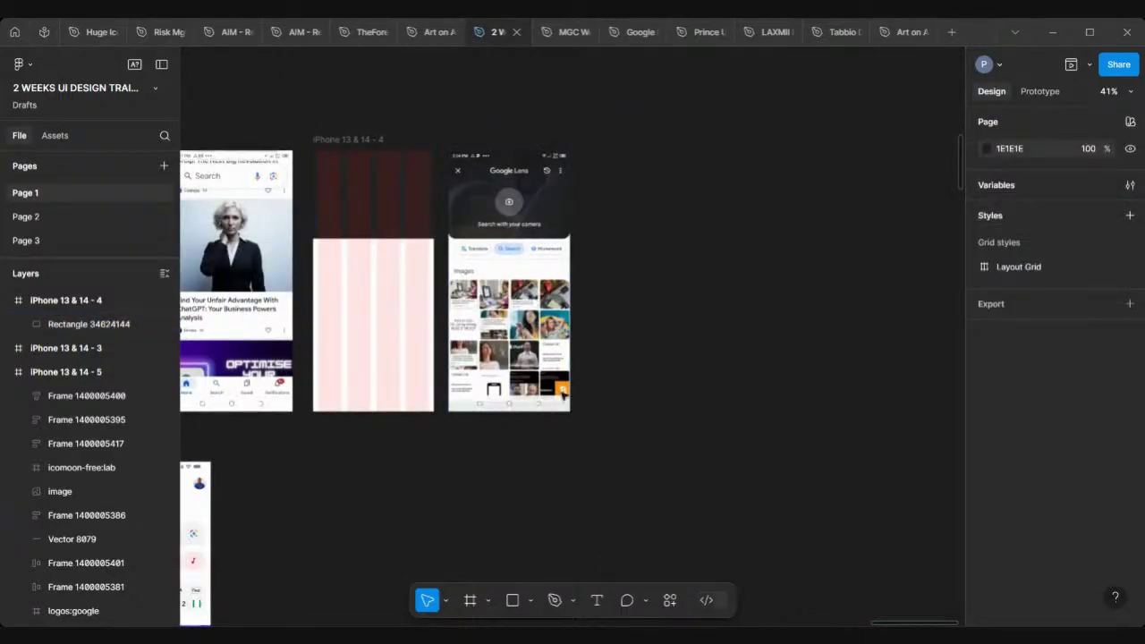
# Try a corner radius of 16 on the dark header rectangle, comparing it with the reference screenshot's rounded corners.
pyautogui.scroll(4, 347, 168)
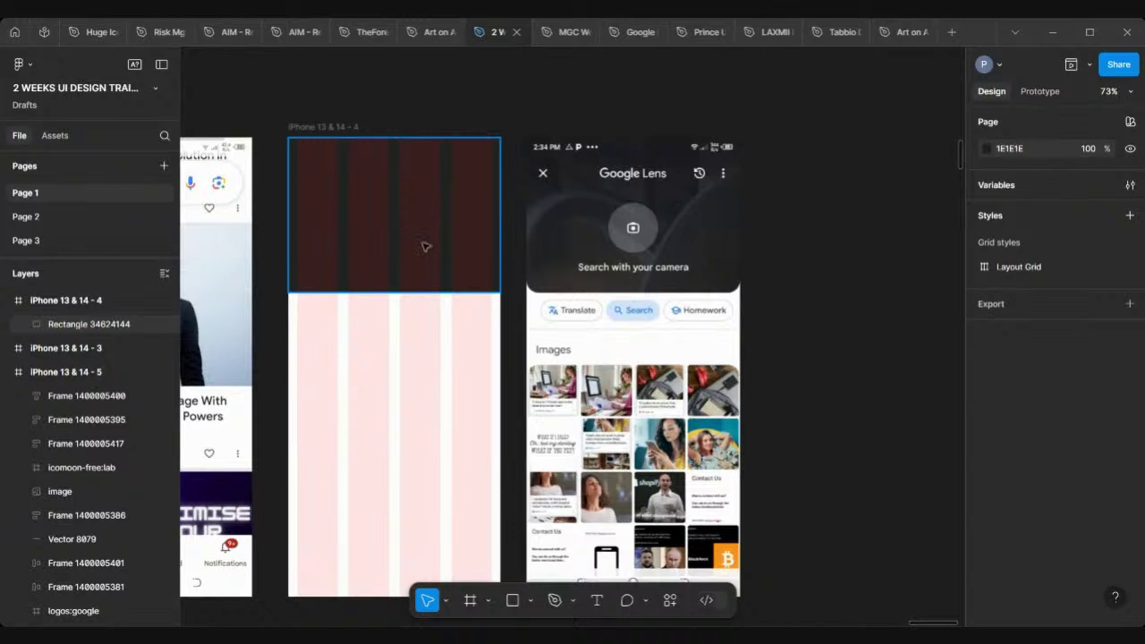
pyautogui.click(425, 247)
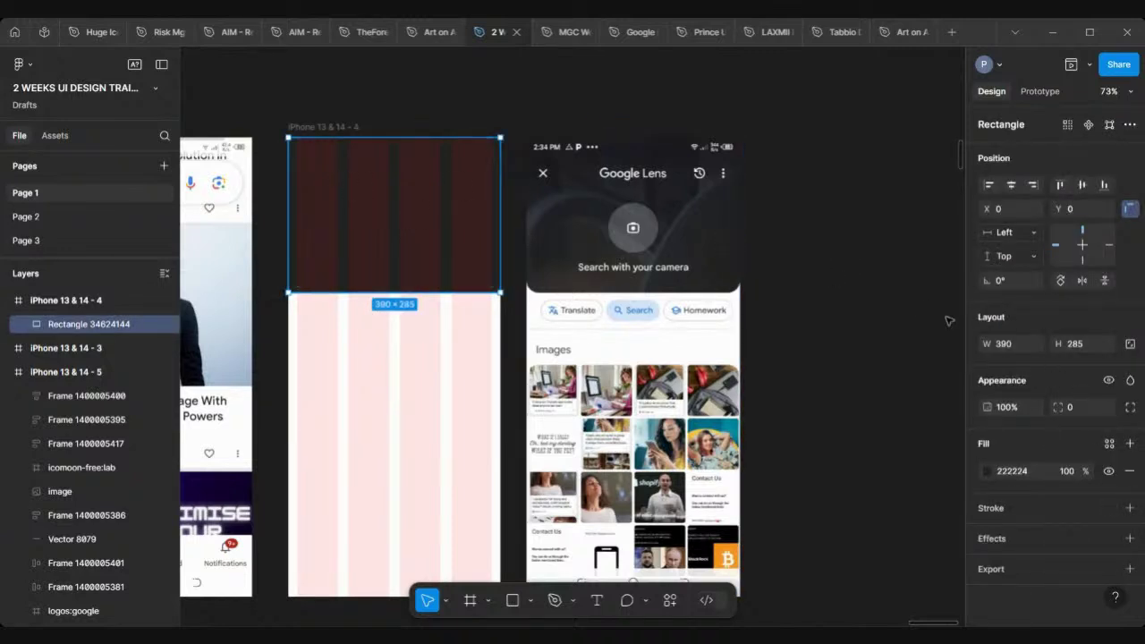
pyautogui.click(1071, 408)
pyautogui.write('16')
pyautogui.press('Return')
pyautogui.scroll(5, 380, 346)
pyautogui.hscroll(3, 503, 396)
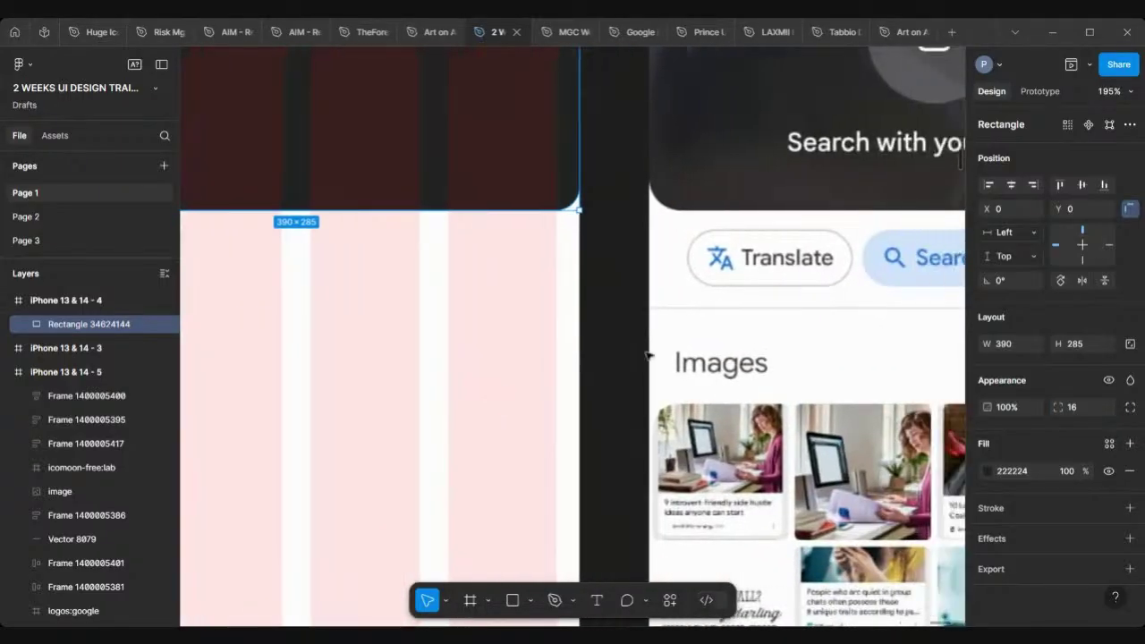
# Set the dark header rectangle's corner radius to 20 and compare its shape with the Google Lens screenshot.
pyautogui.click(1086, 406)
pyautogui.click(338, 420)
pyautogui.scroll(-5, 338, 420)
pyautogui.scroll(5, 338, 420)
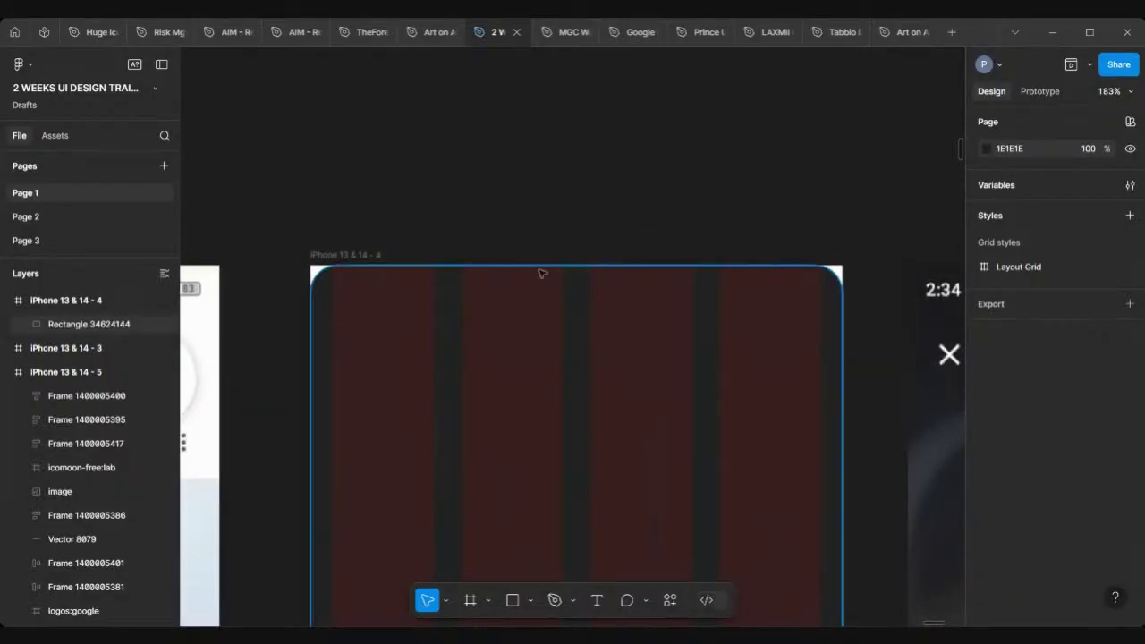
pyautogui.scroll(-3, 412, 263)
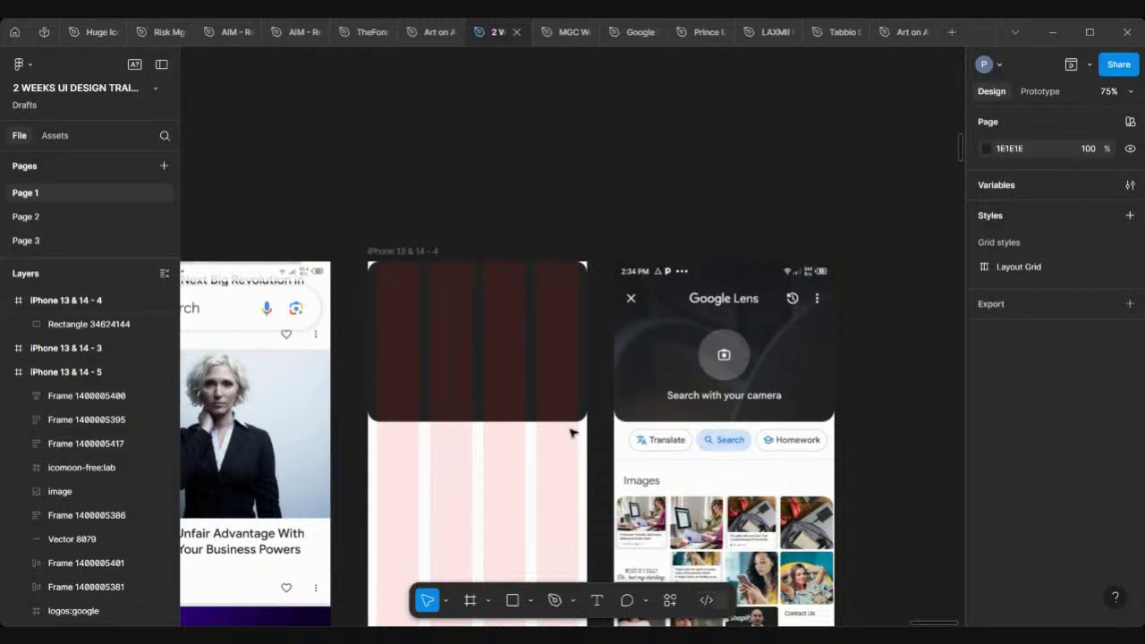
pyautogui.hscroll(4, 626, 431)
pyautogui.scroll(-3, 626, 431)
pyautogui.hscroll(-1, 461, 383)
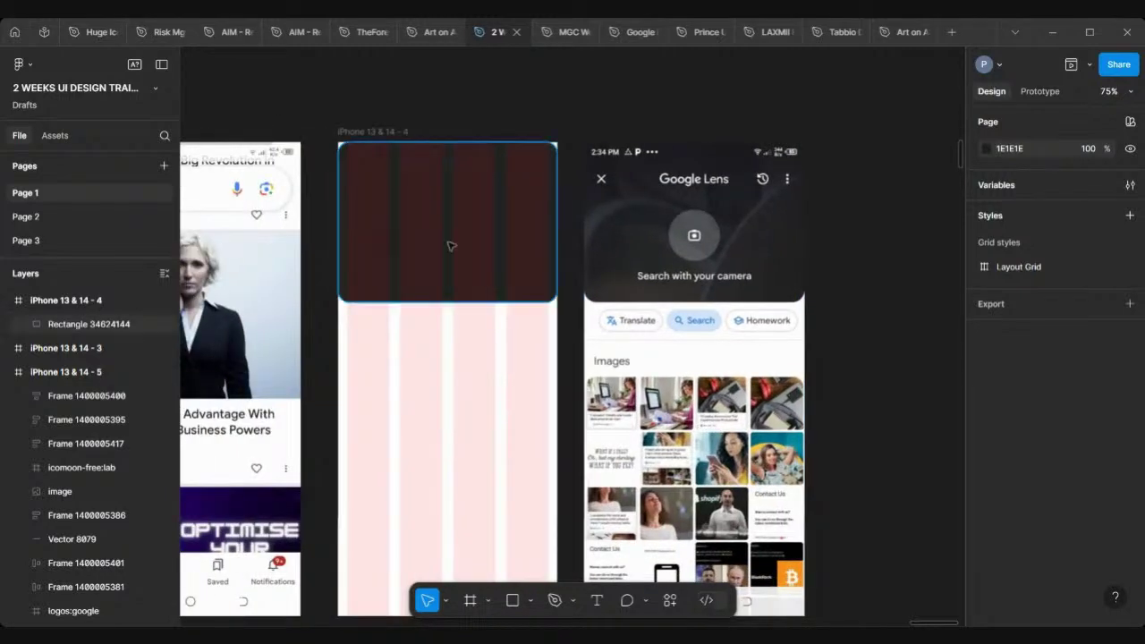
# Square off the header rectangle's two top corners by setting their individual radii to 0.
pyautogui.click(450, 245)
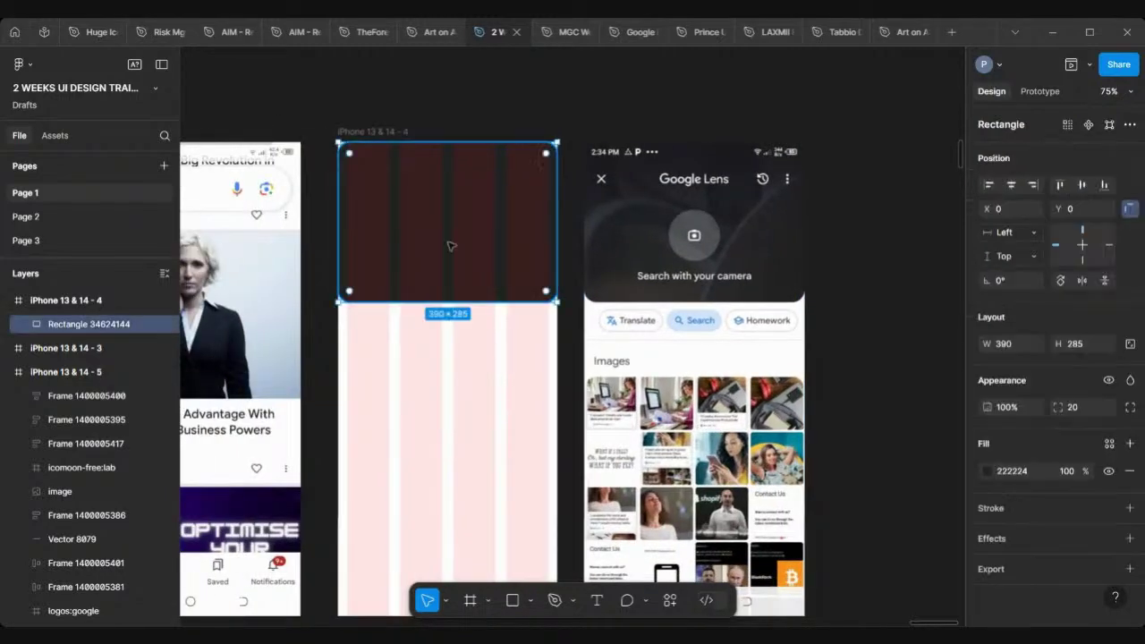
pyautogui.click(1129, 407)
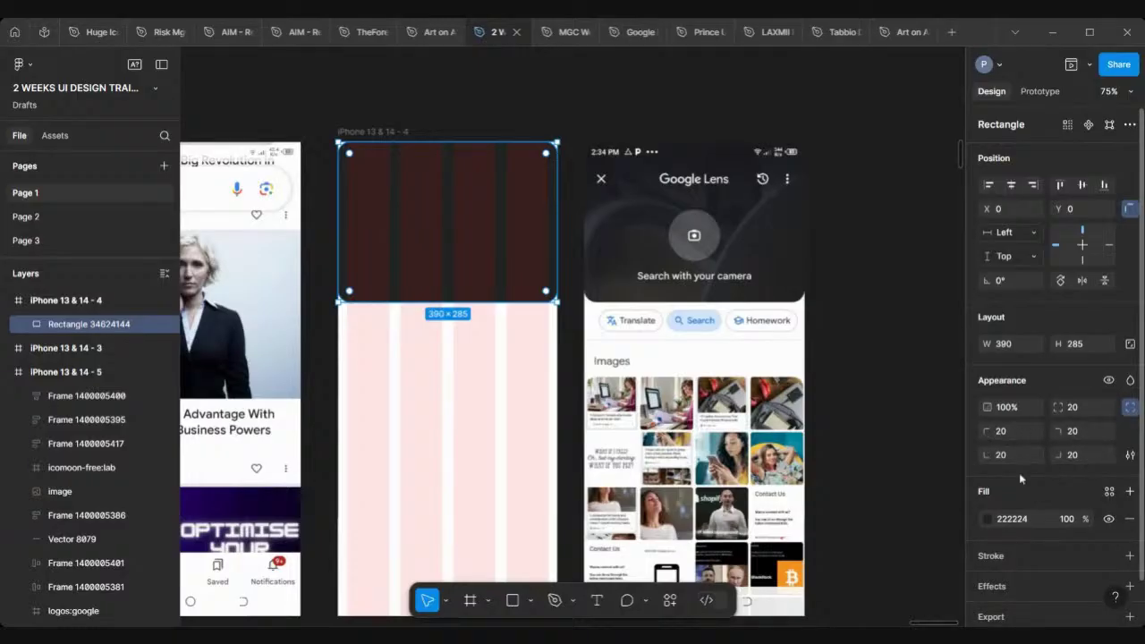
pyautogui.click(1002, 431)
pyautogui.write('0')
pyautogui.click(1085, 431)
pyautogui.write('0')
pyautogui.click(498, 364)
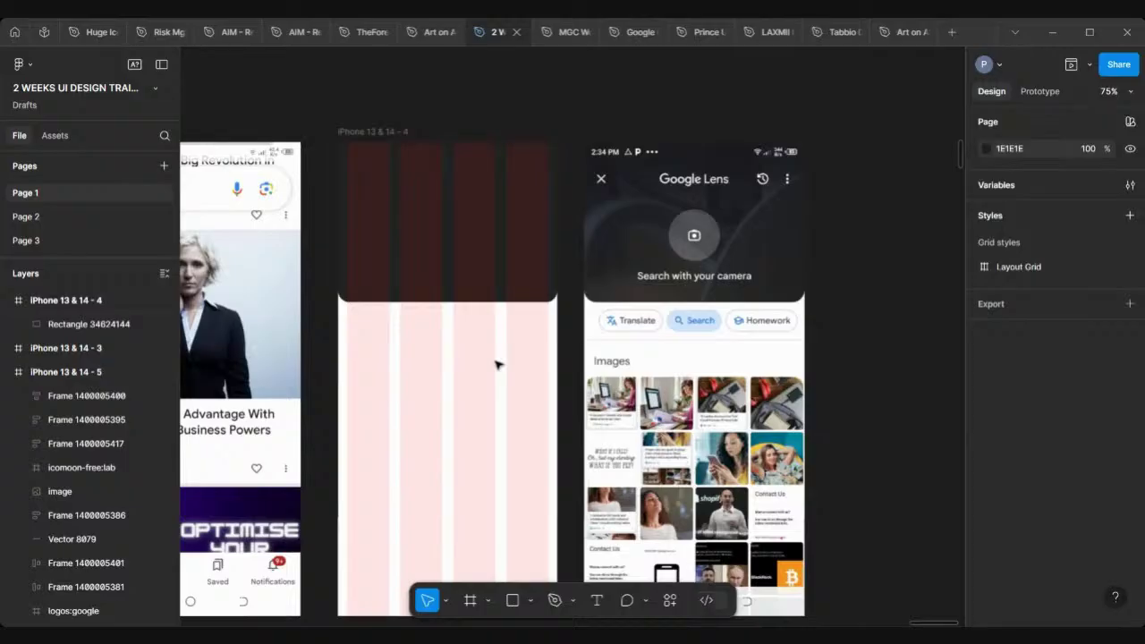
# Duplicate the 390 × 32 status bar from iPhone 13 & 14 - 2 onto the canvas above iPhone 13 & 14 - 4.
pyautogui.hscroll(-2, 498, 364)
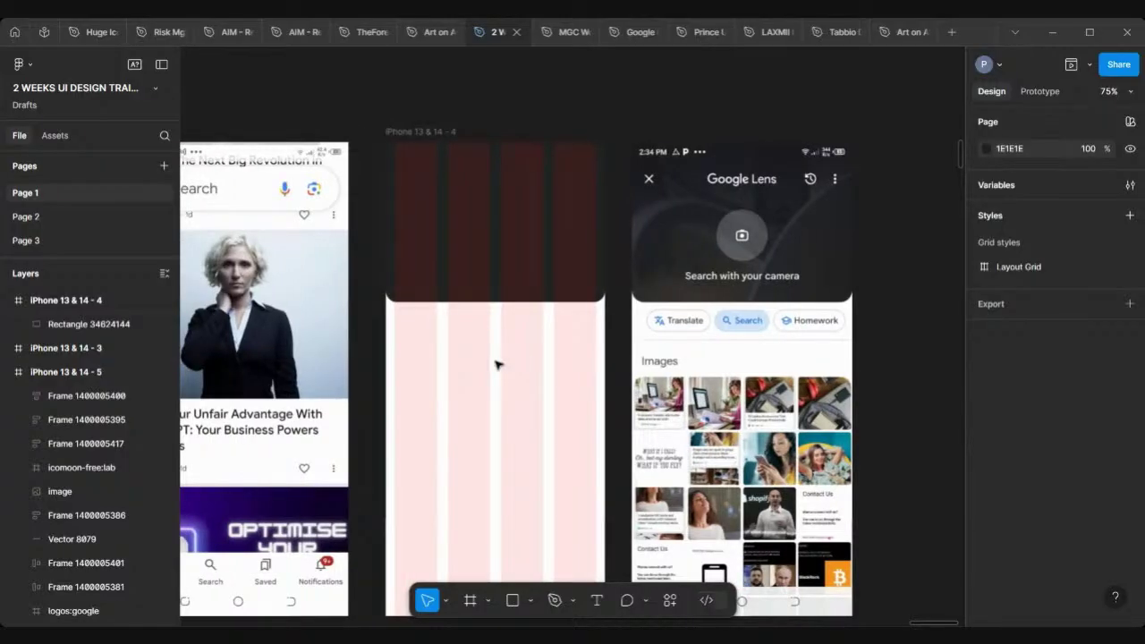
pyautogui.hscroll(-3, 498, 364)
pyautogui.hscroll(-5, 382, 259)
pyautogui.scroll(-3, 382, 259)
pyautogui.hscroll(-4, 343, 199)
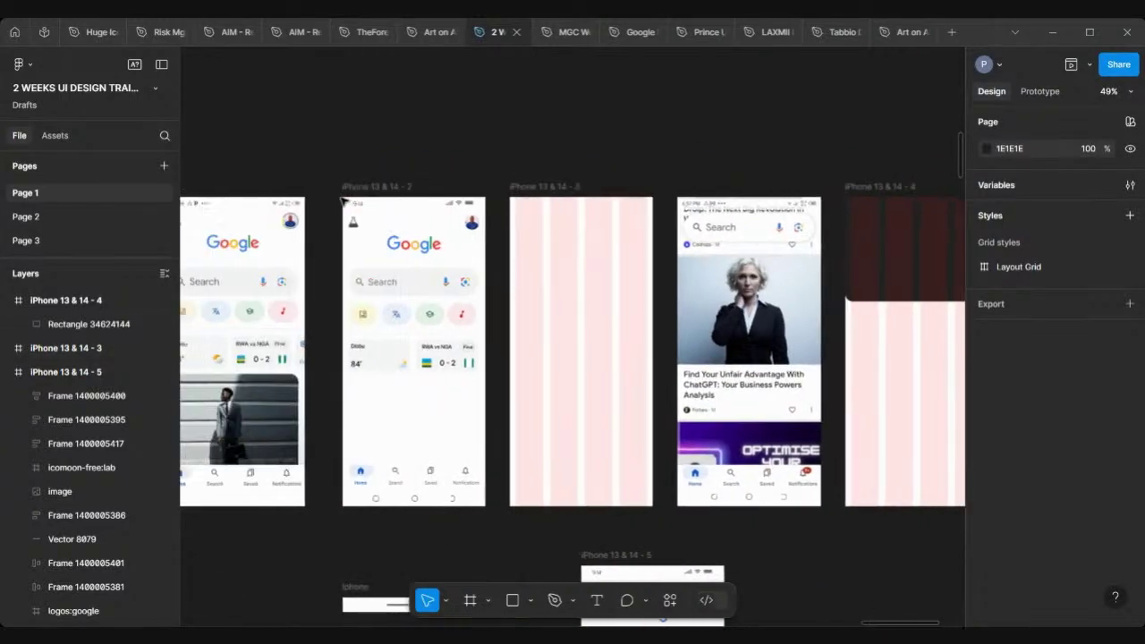
pyautogui.click(364, 209)
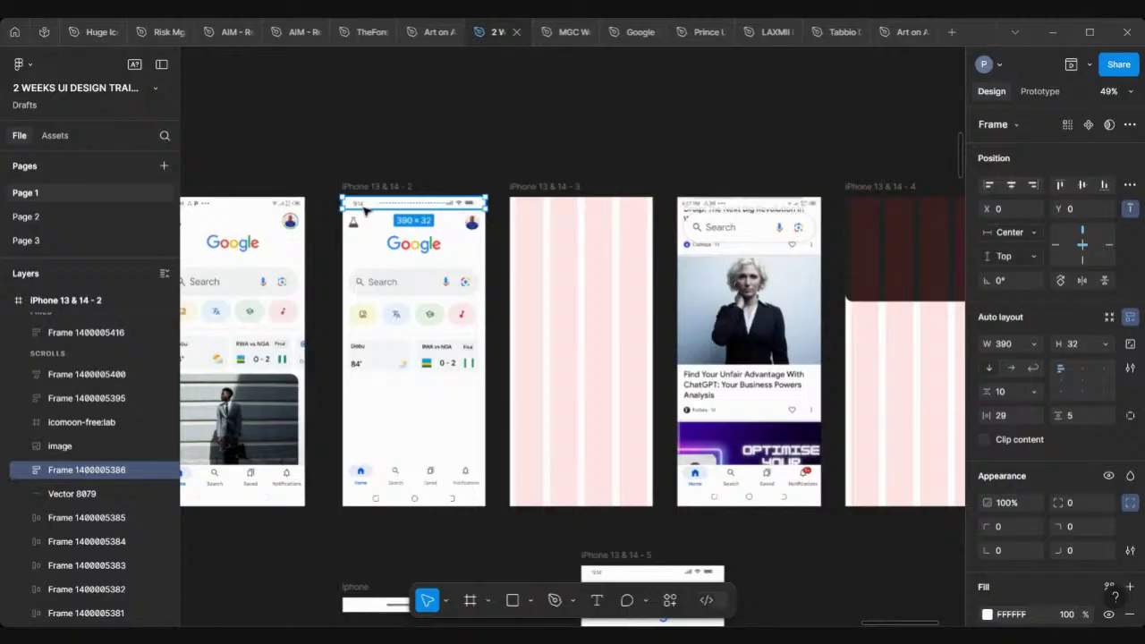
pyautogui.scroll(-3, 364, 209)
pyautogui.moveTo(407, 209); pyautogui.dragTo(675, 176)
pyautogui.scroll(5, 675, 176)
pyautogui.hscroll(3, 690, 182)
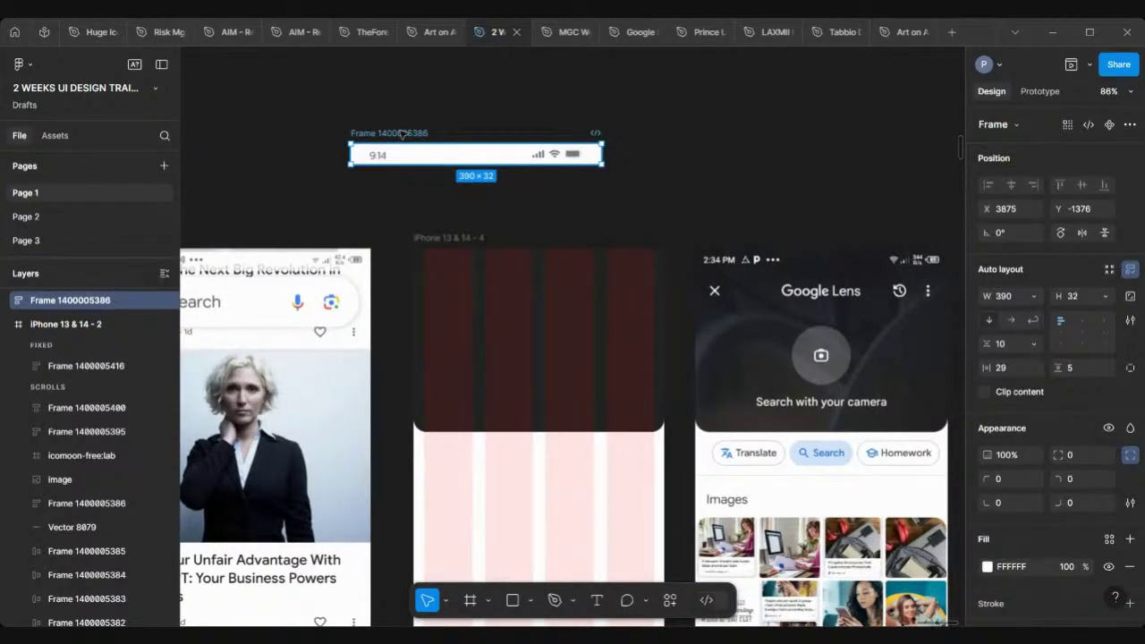
# Move the status bar copy into iPhone 13 & 14 - 4 and align it with the frame's top edge at Y 0.
pyautogui.moveTo(462, 187); pyautogui.dragTo(466, 255)
pyautogui.scroll(5, 554, 281)
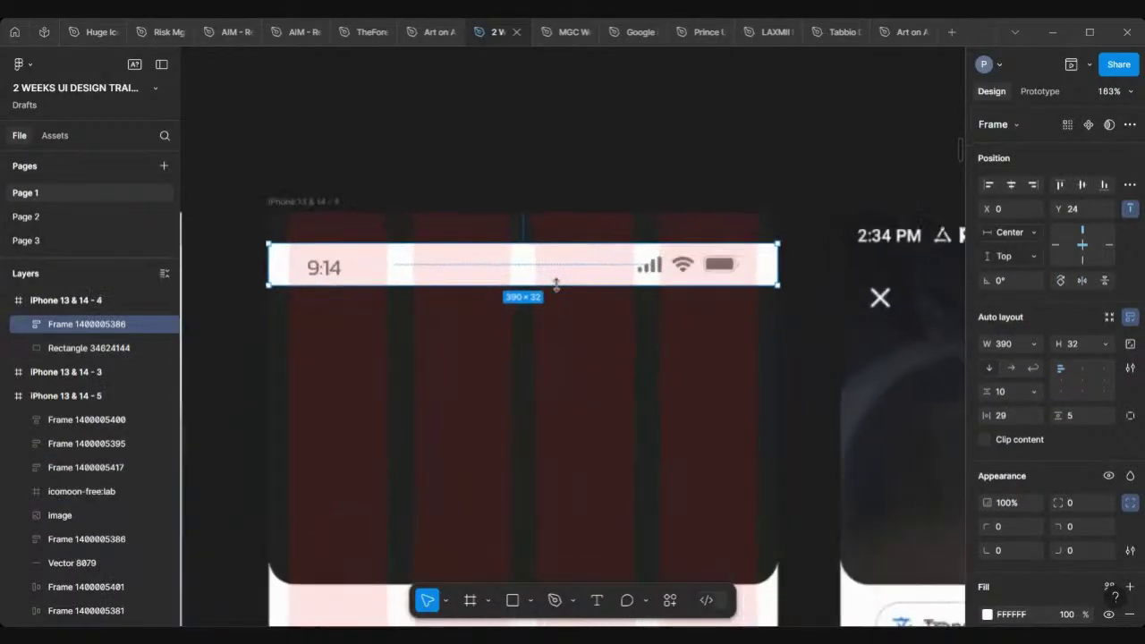
pyautogui.click(1061, 187)
pyautogui.scroll(-3, 583, 224)
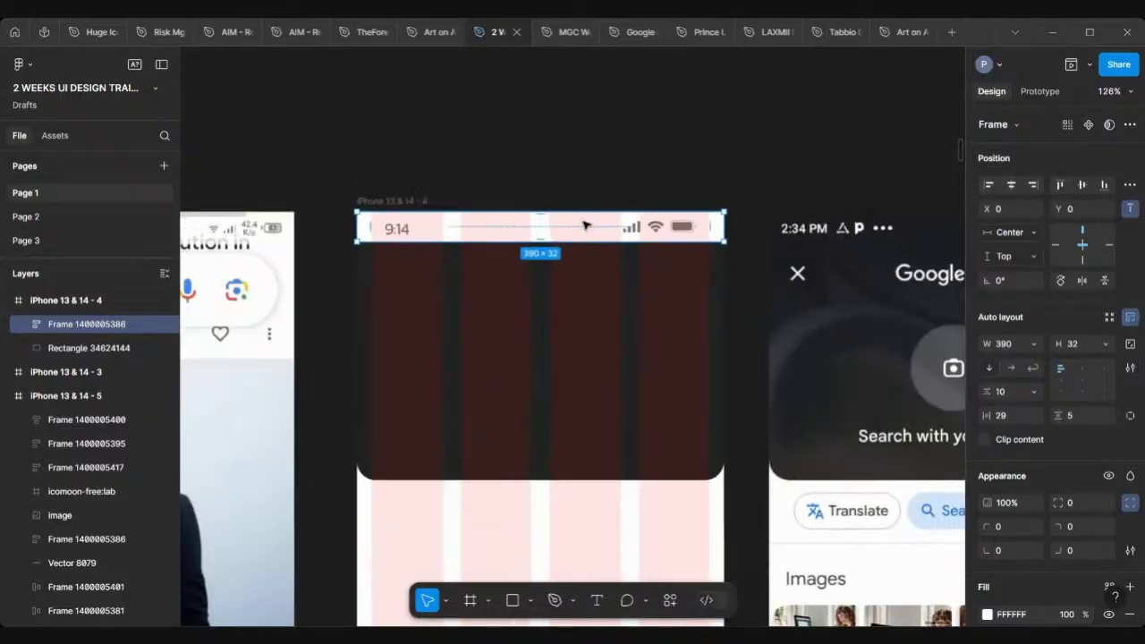
# Copy the header rectangle's 222224 fill value and apply it as the status bar copy's background fill.
pyautogui.hscroll(5, 626, 237)
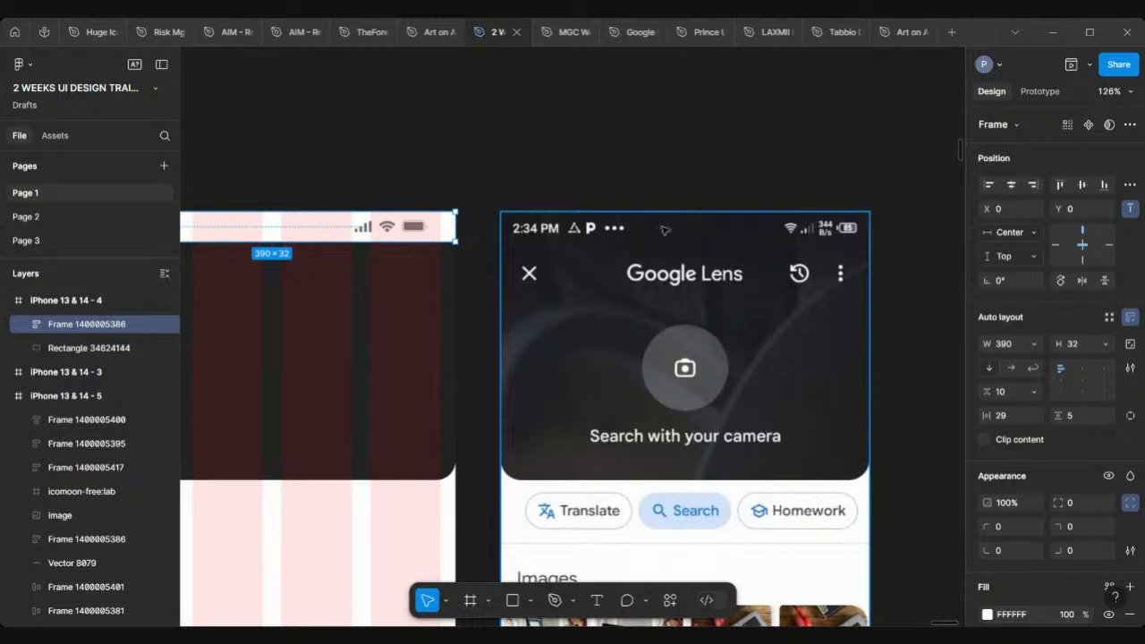
pyautogui.hscroll(-3, 650, 241)
pyautogui.hscroll(-2, 650, 241)
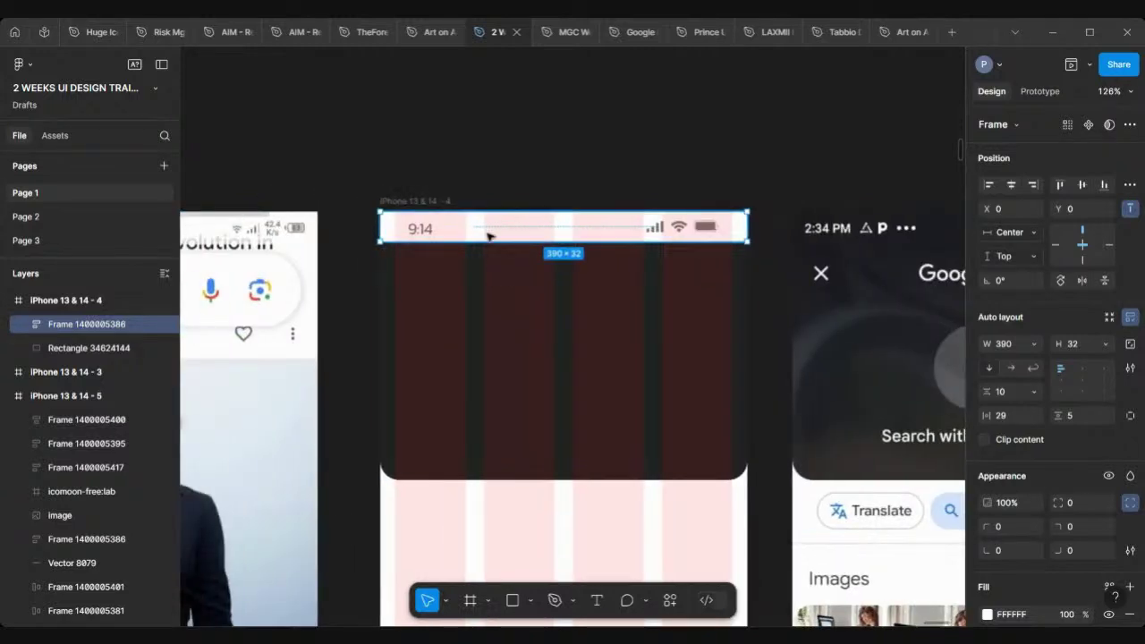
pyautogui.hscroll(2, 626, 235)
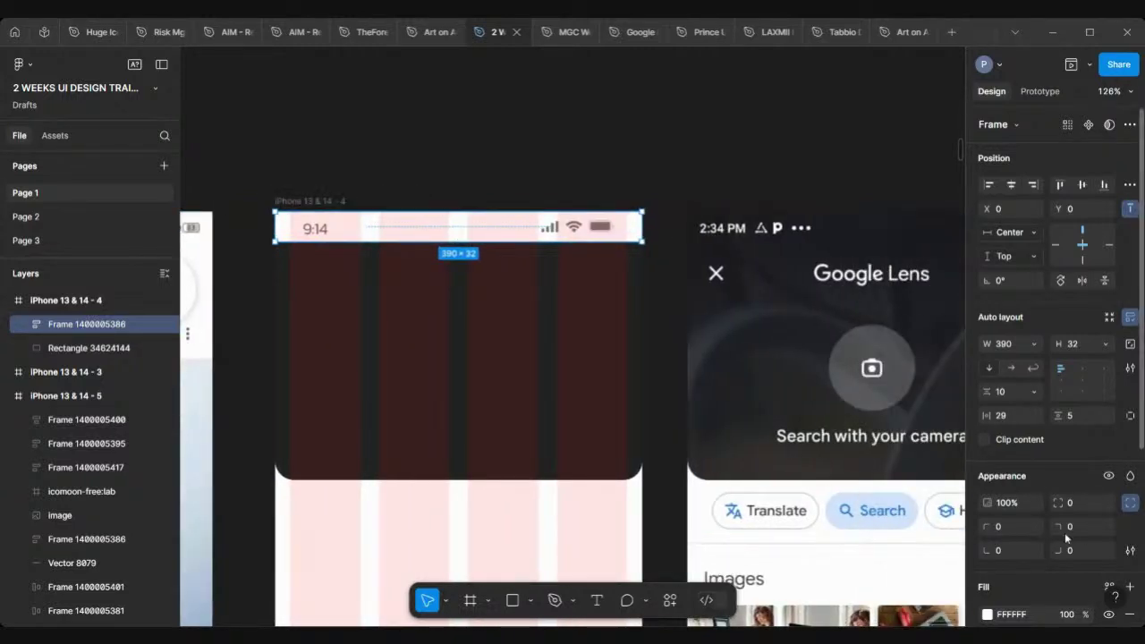
pyautogui.scroll(-4, 1006, 405)
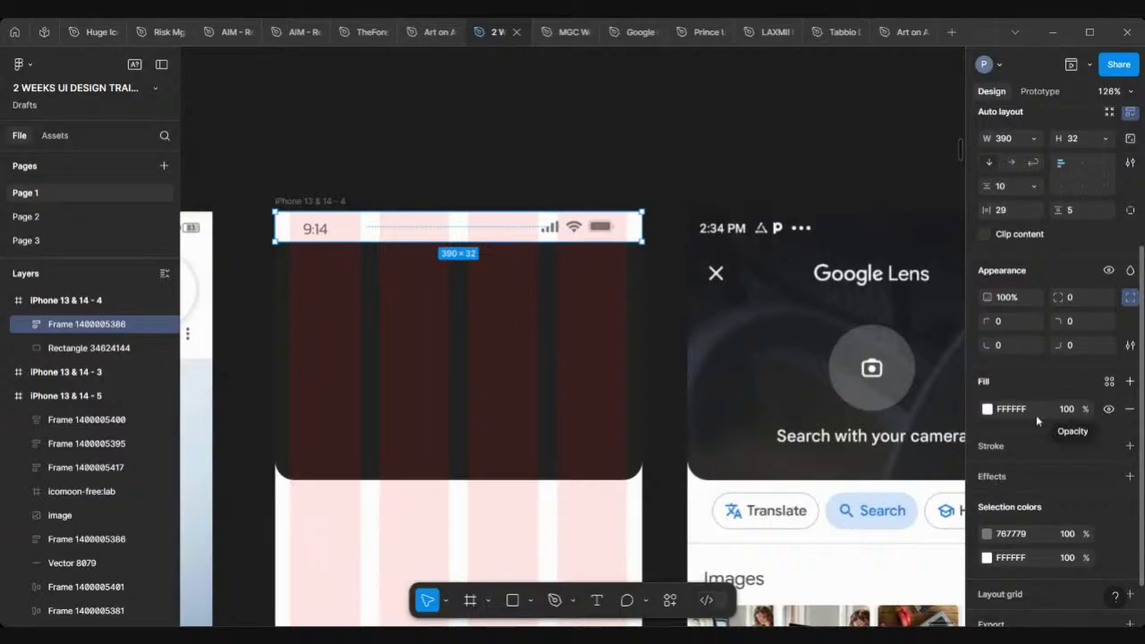
pyautogui.click(1032, 411)
pyautogui.click(617, 414)
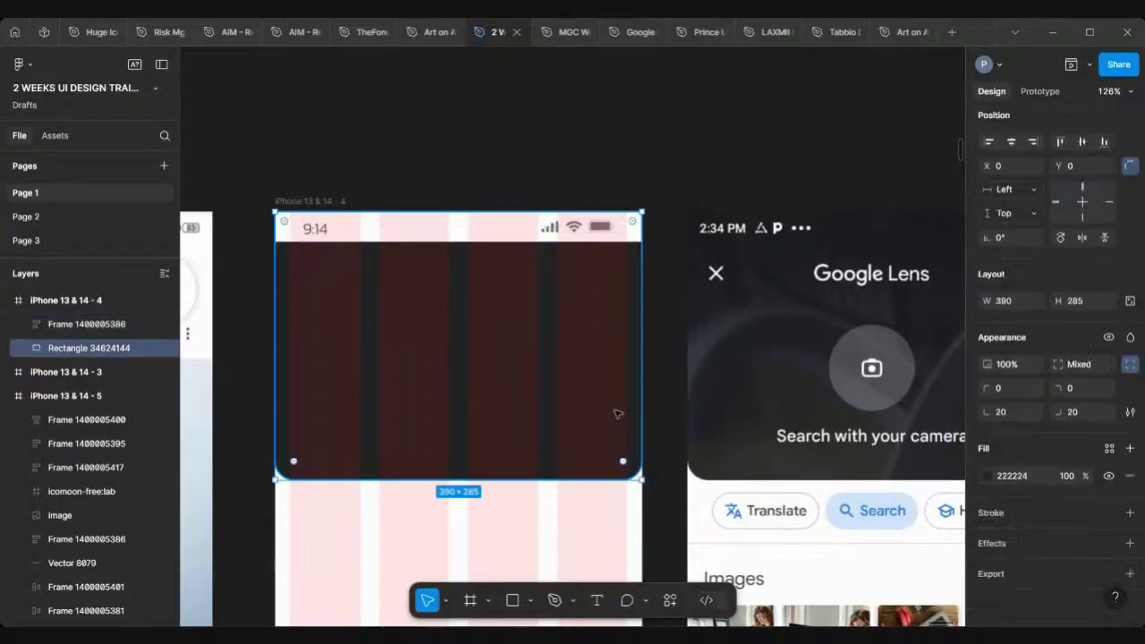
pyautogui.click(1035, 481)
pyautogui.hotkey('ctrl', 'c')
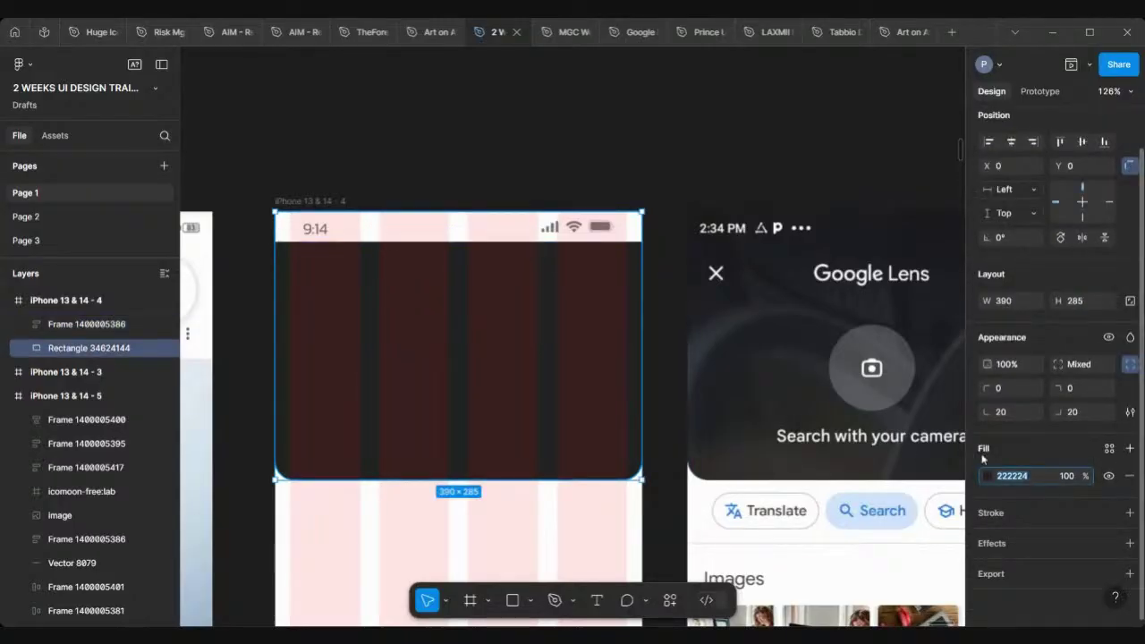
pyautogui.click(454, 229)
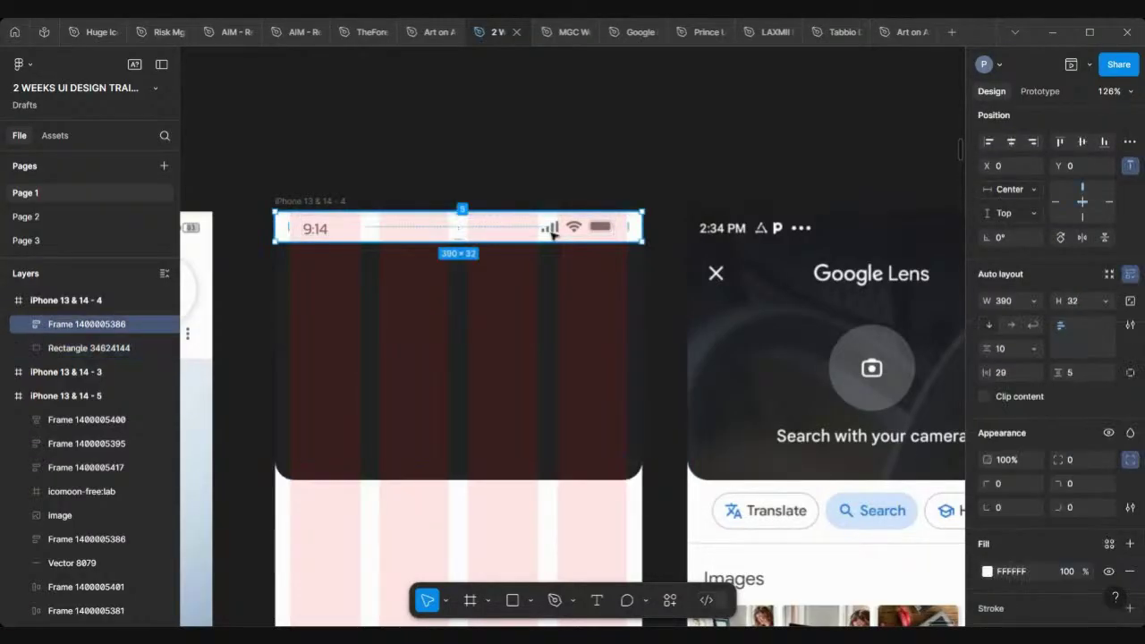
pyautogui.click(1032, 569)
pyautogui.hotkey('ctrl', 'v')
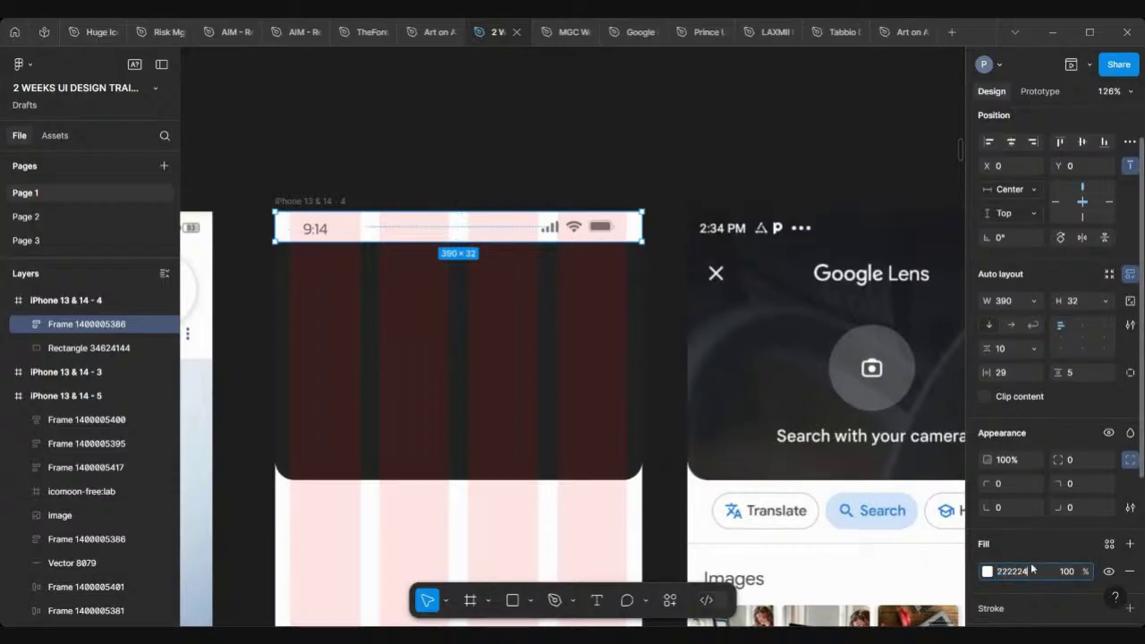
pyautogui.press('Return')
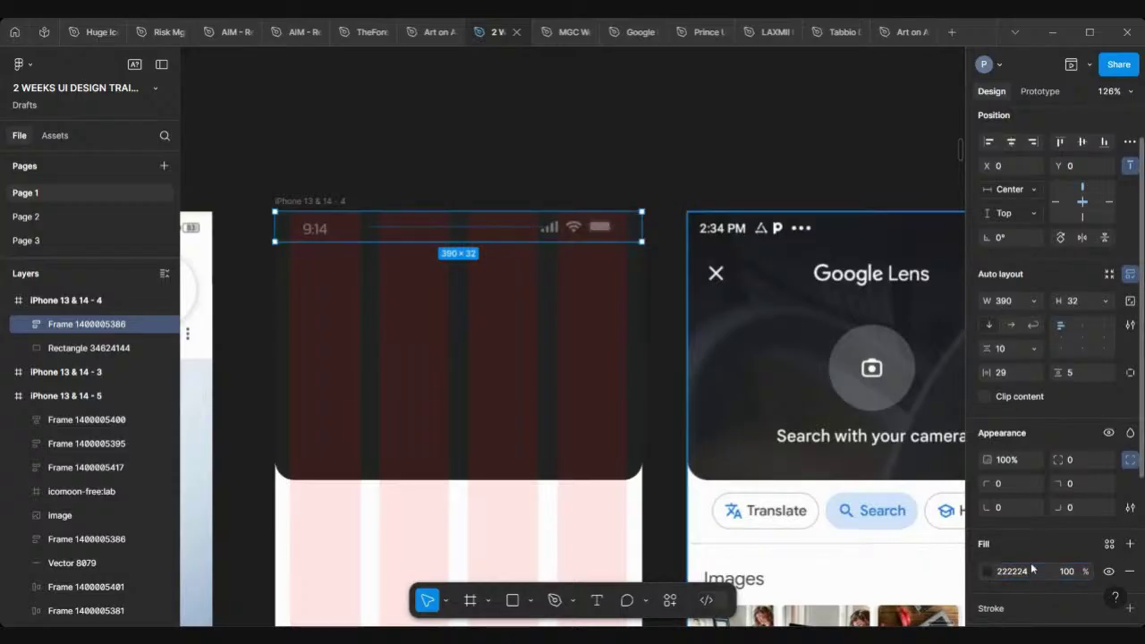
pyautogui.scroll(-2, 832, 411)
pyautogui.hscroll(1, 831, 411)
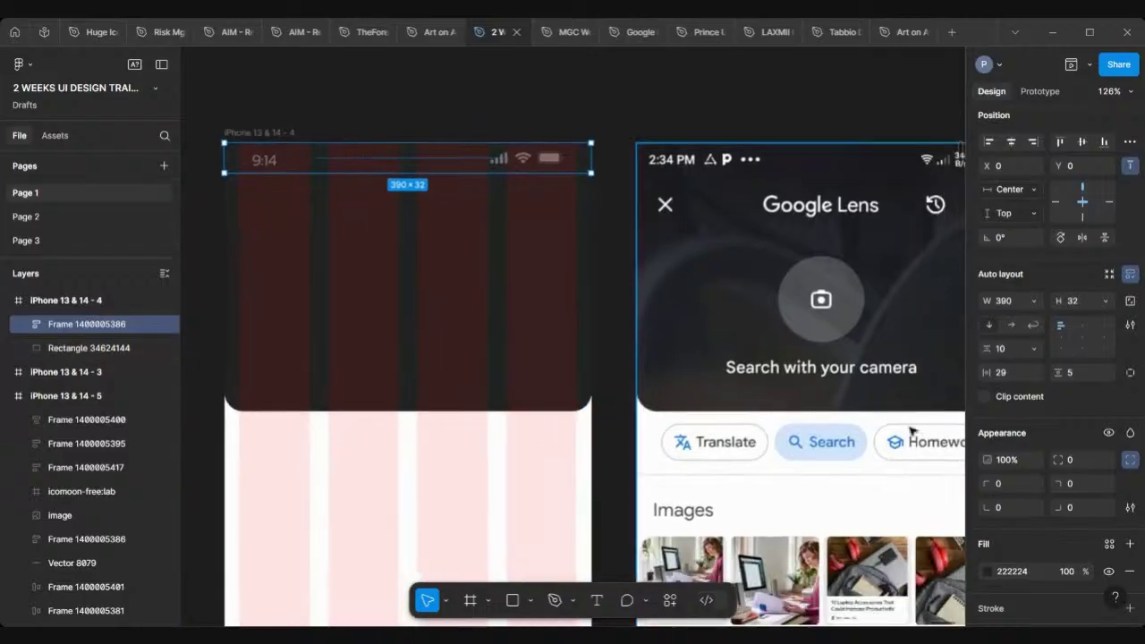
# Set the status bar copy's 222224 fill opacity to 20%.
pyautogui.scroll(-3, 1070, 428)
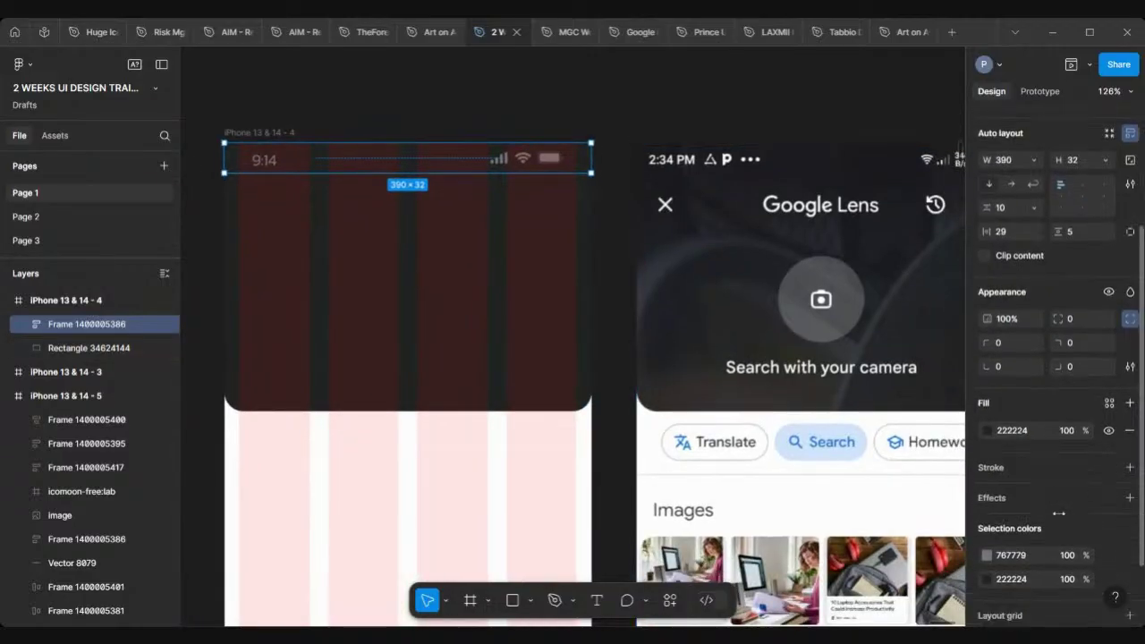
pyautogui.click(1068, 426)
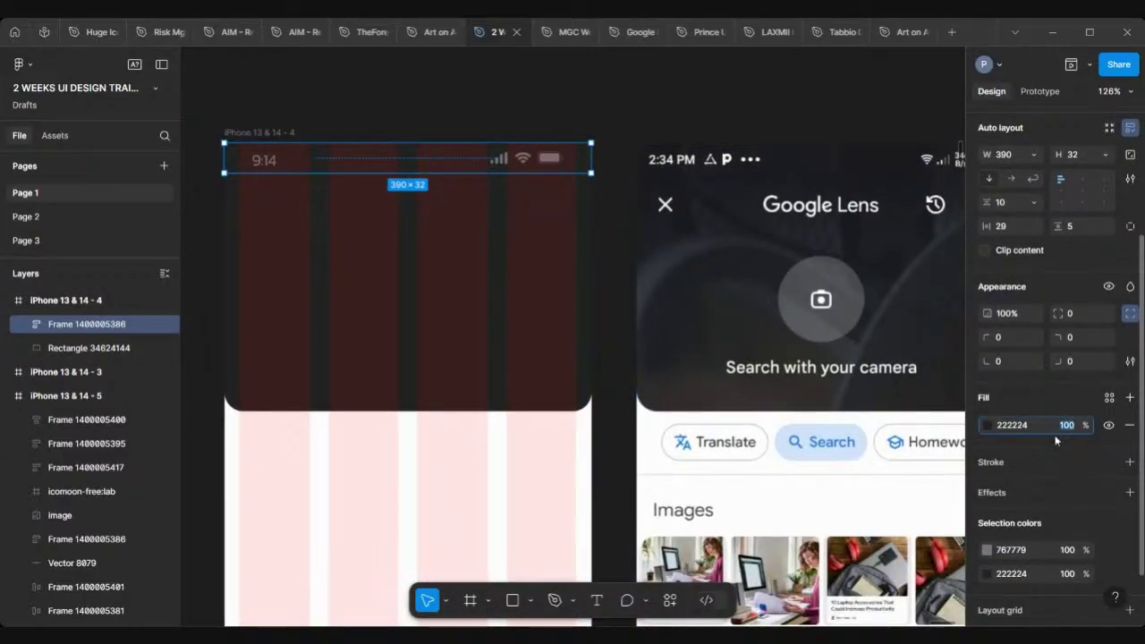
pyautogui.press('Return')
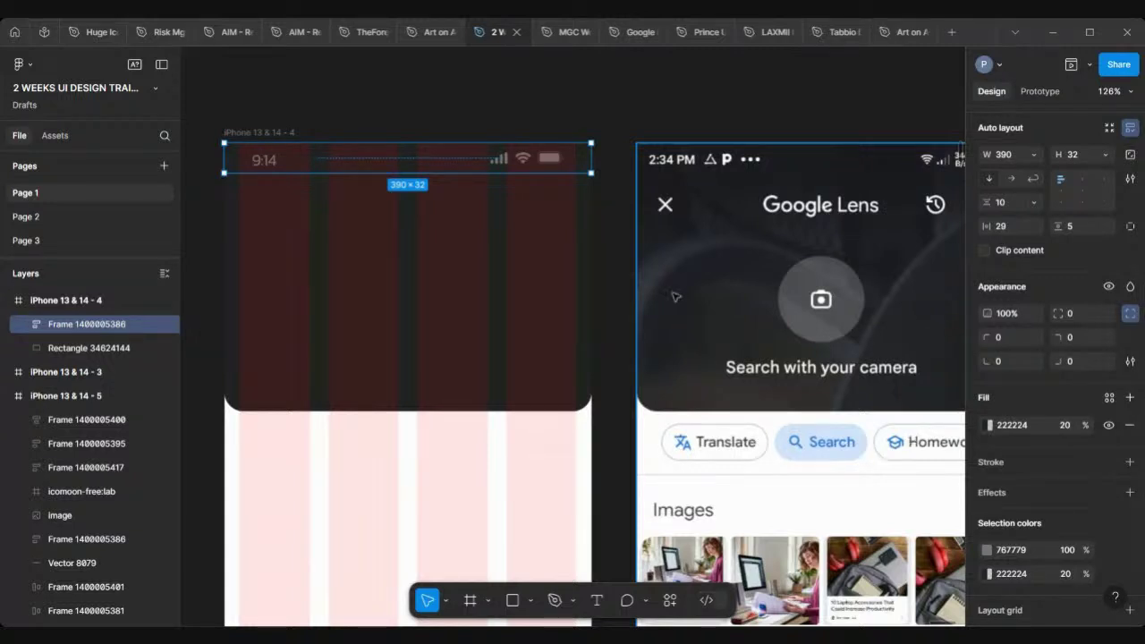
# Recolor the time and status icons in iPhone 13 & 14 - 4's status bar to FFFFFF.
pyautogui.doubleClick(534, 161)
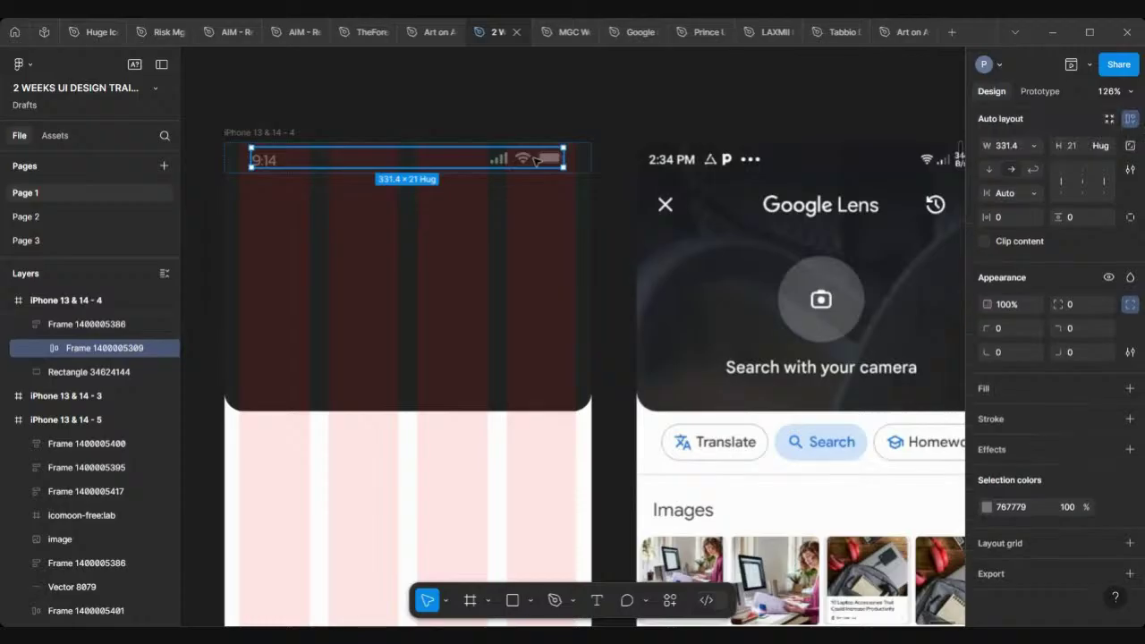
pyautogui.click(1019, 508)
pyautogui.write('ffffff')
pyautogui.press('Return')
pyautogui.scroll(-5, 563, 278)
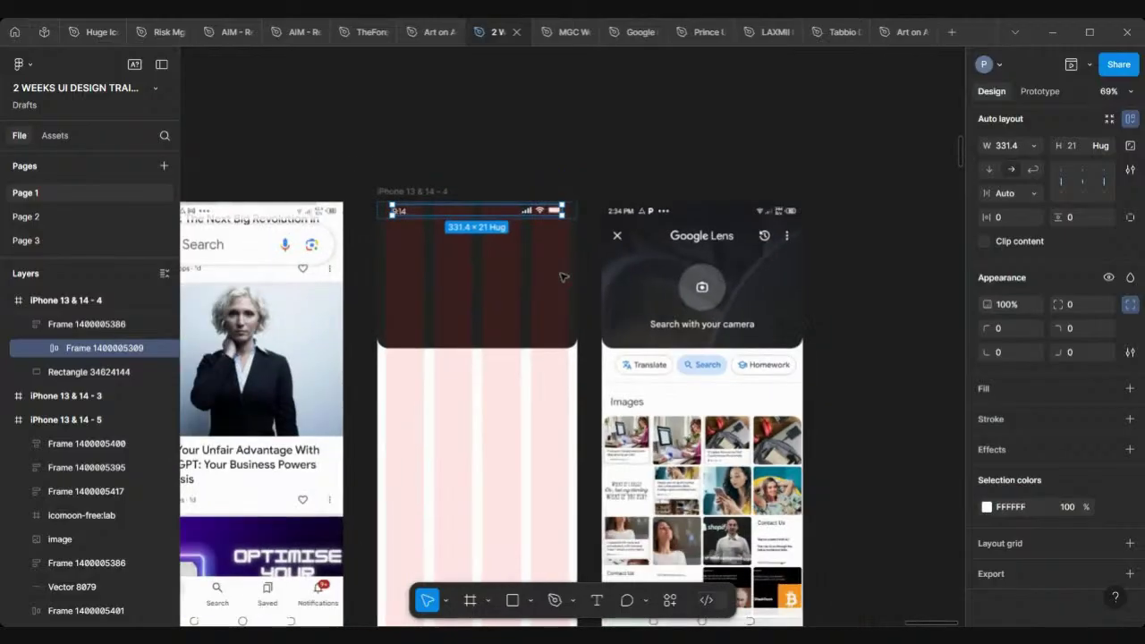
pyautogui.click(555, 148)
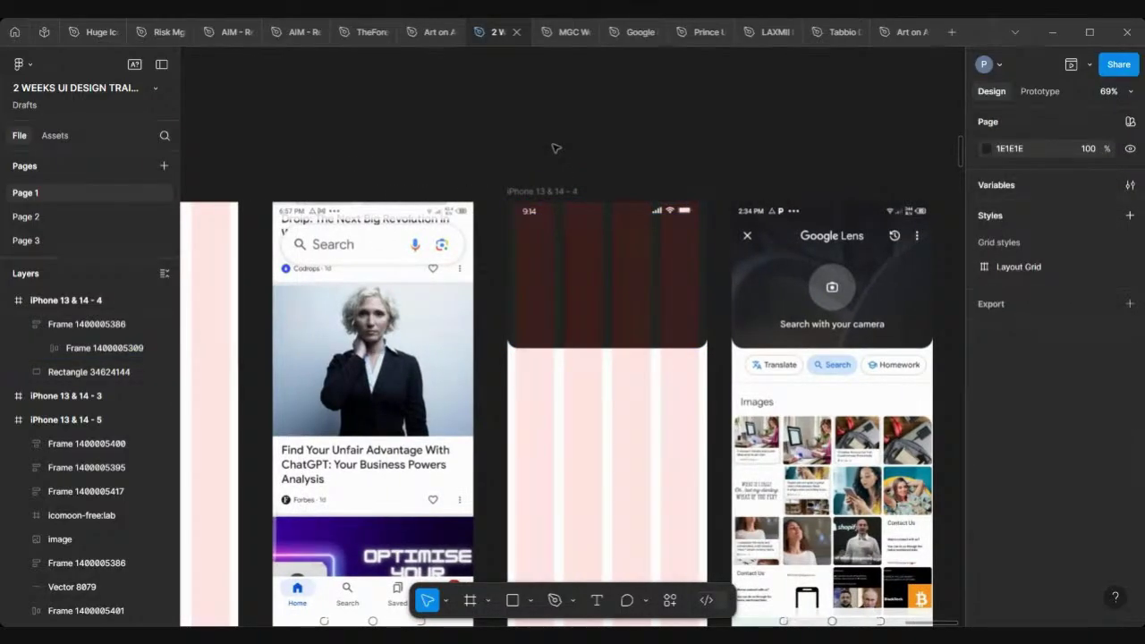
# Examine the Google logo in iPhone 13 & 14 - 2 and its colors against the Google Lens title in the reference screenshot.
pyautogui.hscroll(2, 555, 149)
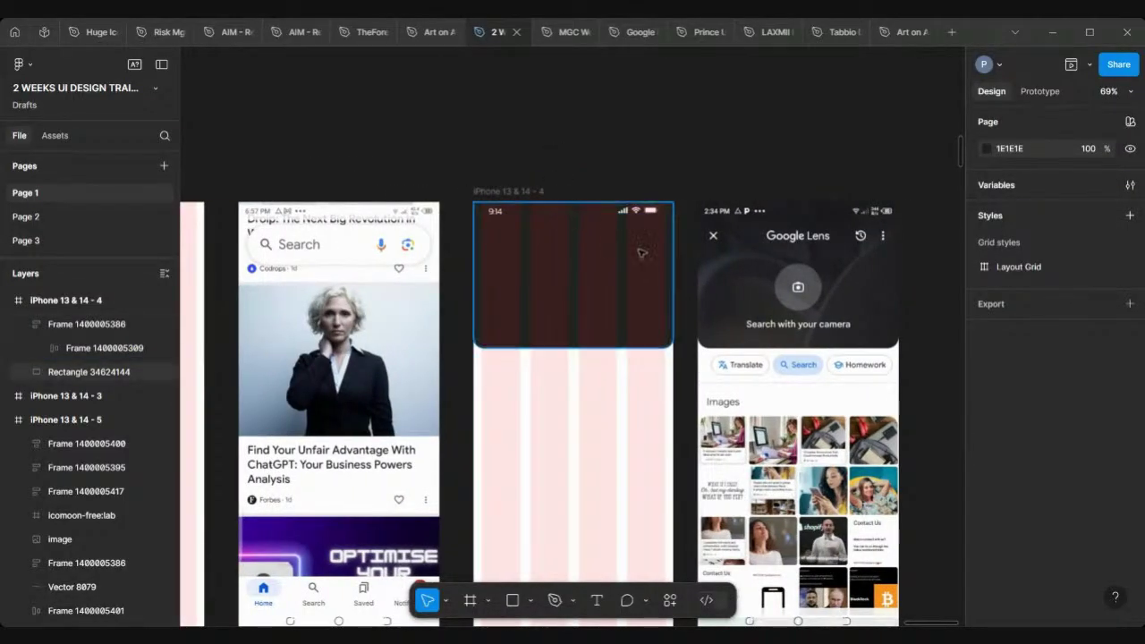
pyautogui.scroll(1, 905, 295)
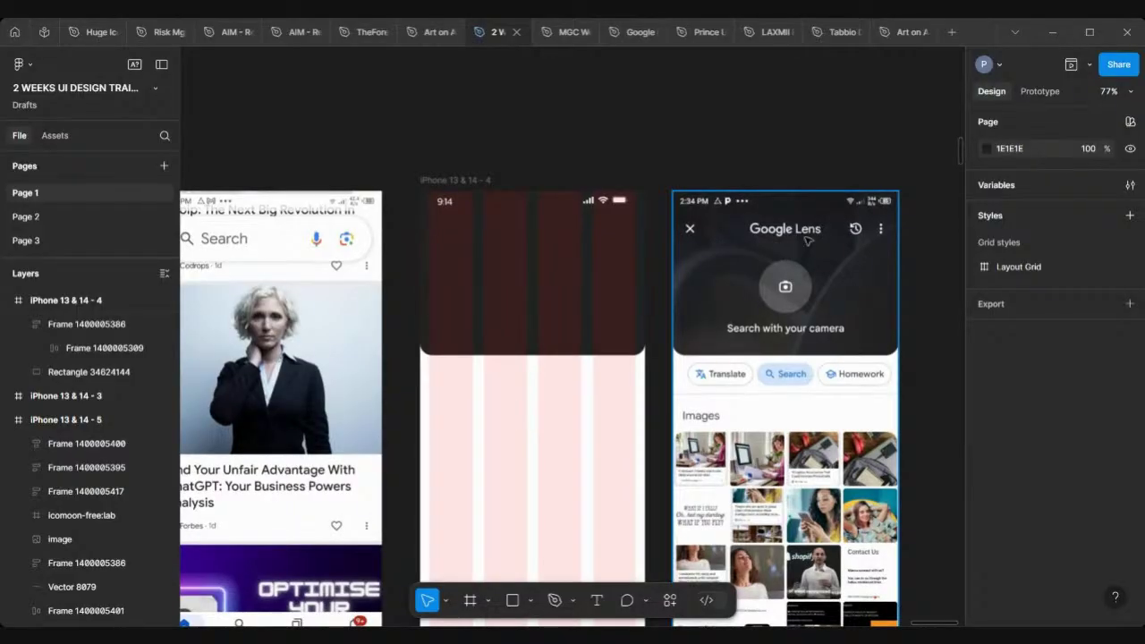
pyautogui.hscroll(-5, 774, 235)
pyautogui.hscroll(-4, 397, 294)
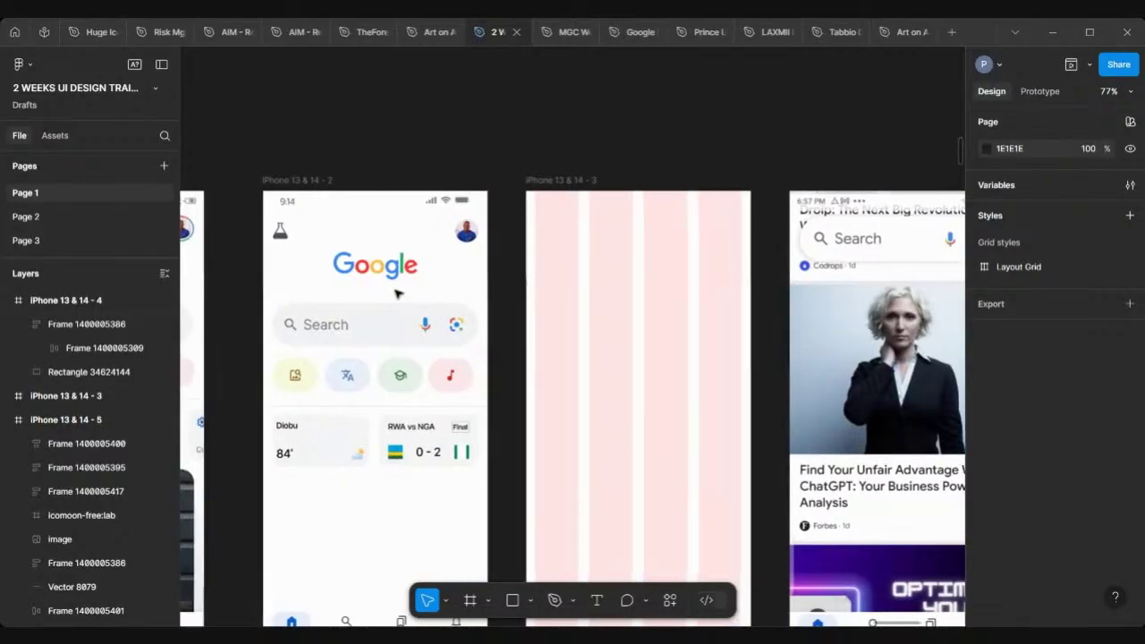
pyautogui.click(389, 272)
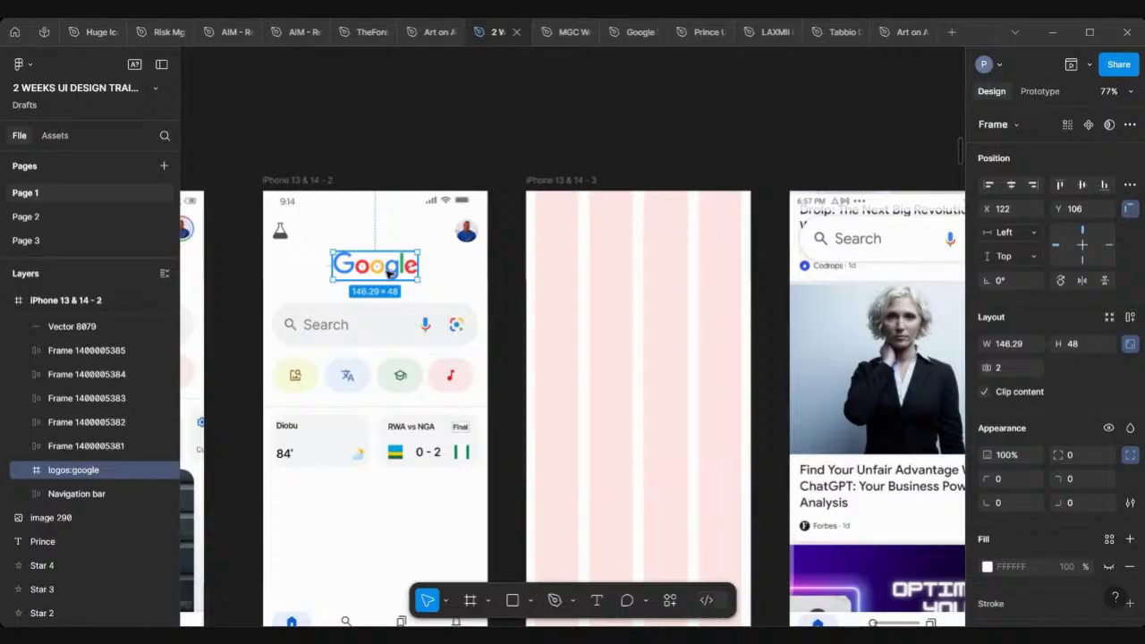
pyautogui.scroll(-3, 1011, 513)
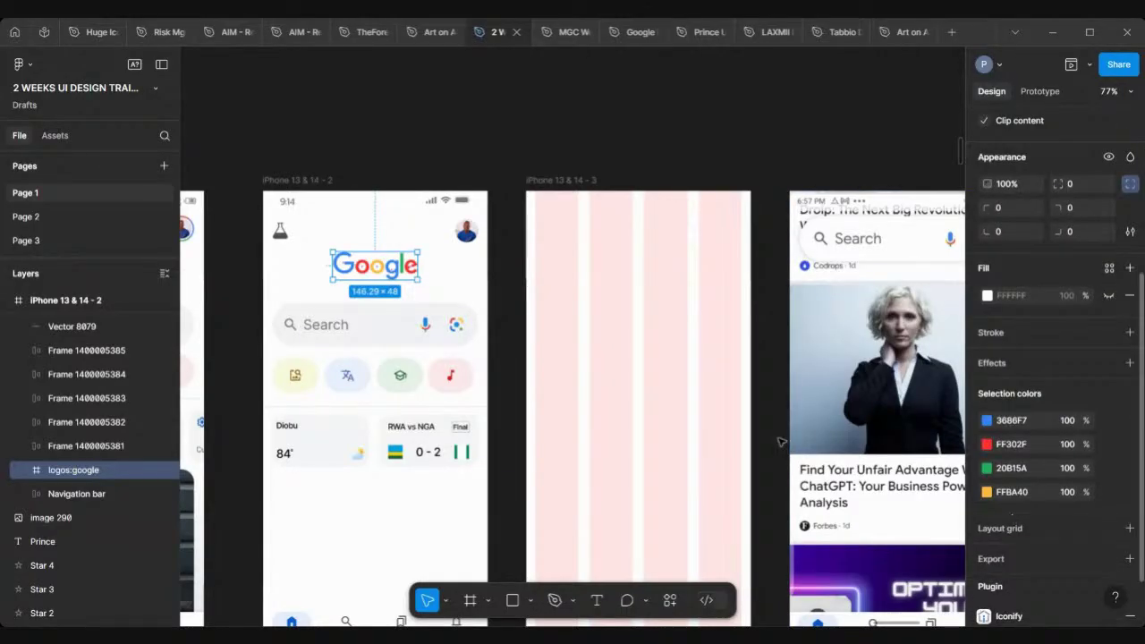
pyautogui.scroll(-5, 376, 324)
pyautogui.hscroll(3, 375, 324)
pyautogui.hscroll(-2, 394, 331)
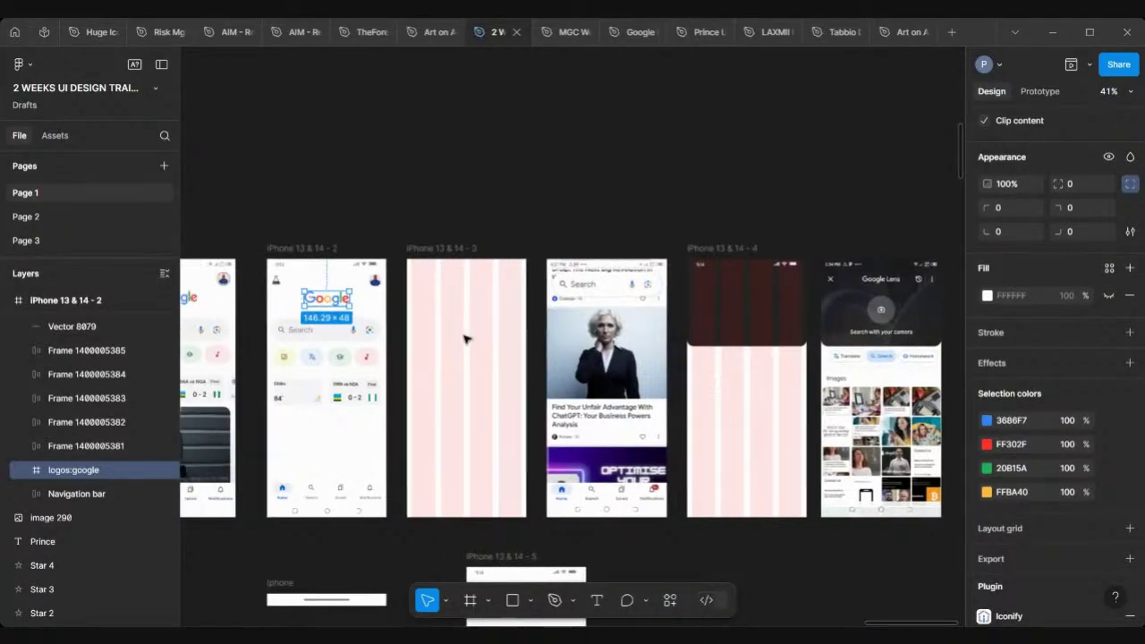
pyautogui.scroll(5, 843, 289)
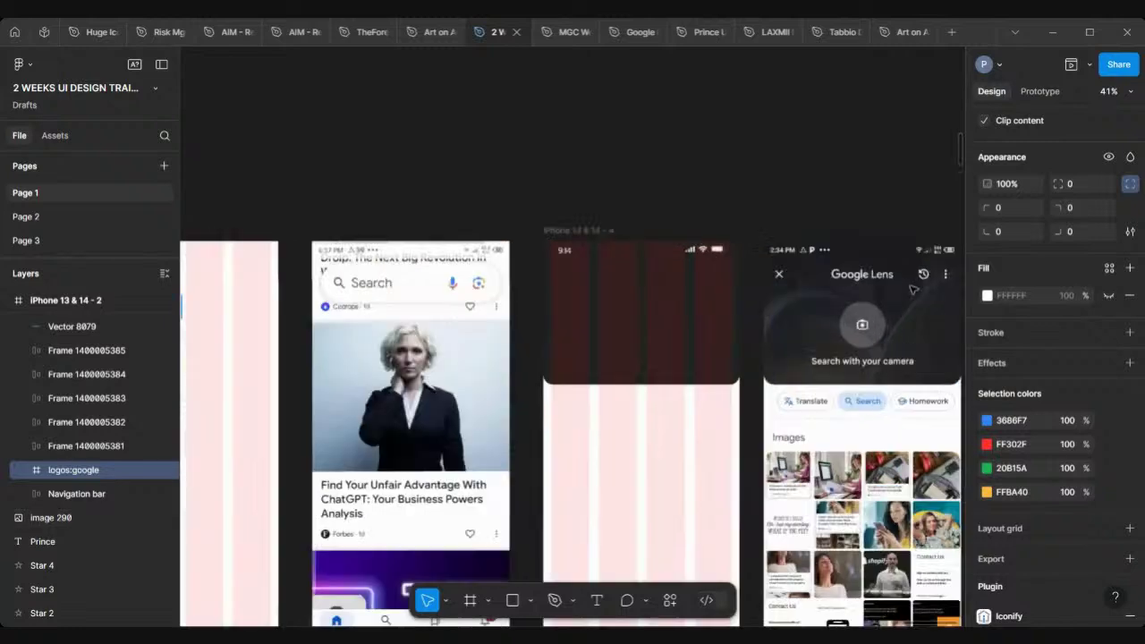
pyautogui.scroll(-4, 913, 289)
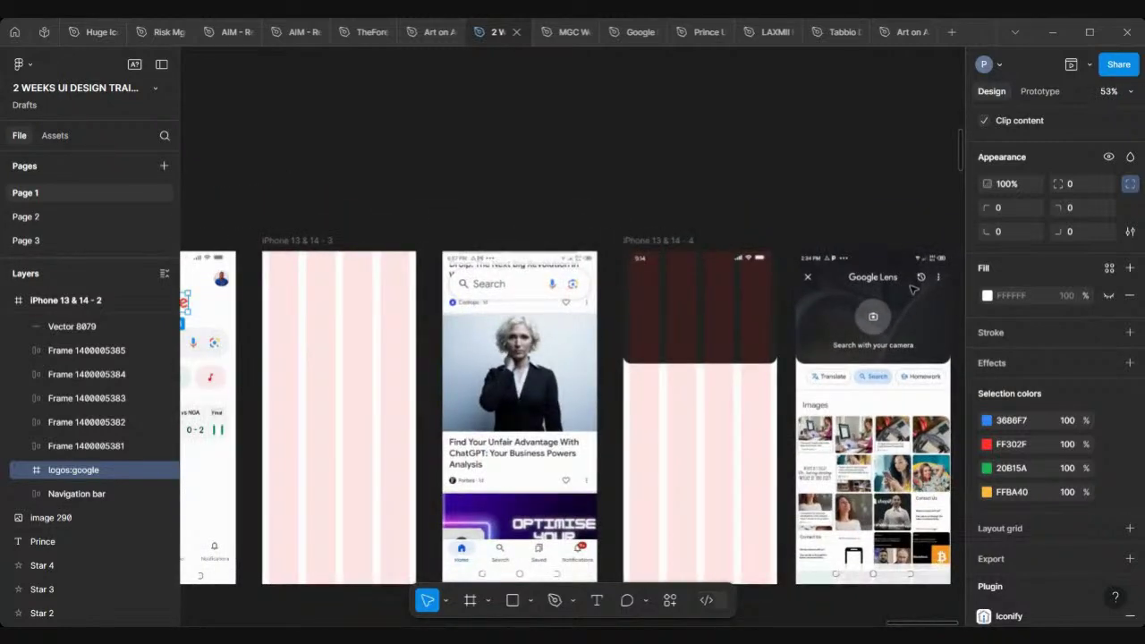
pyautogui.scroll(-3, 913, 289)
pyautogui.scroll(4, 501, 259)
pyautogui.scroll(4, 555, 331)
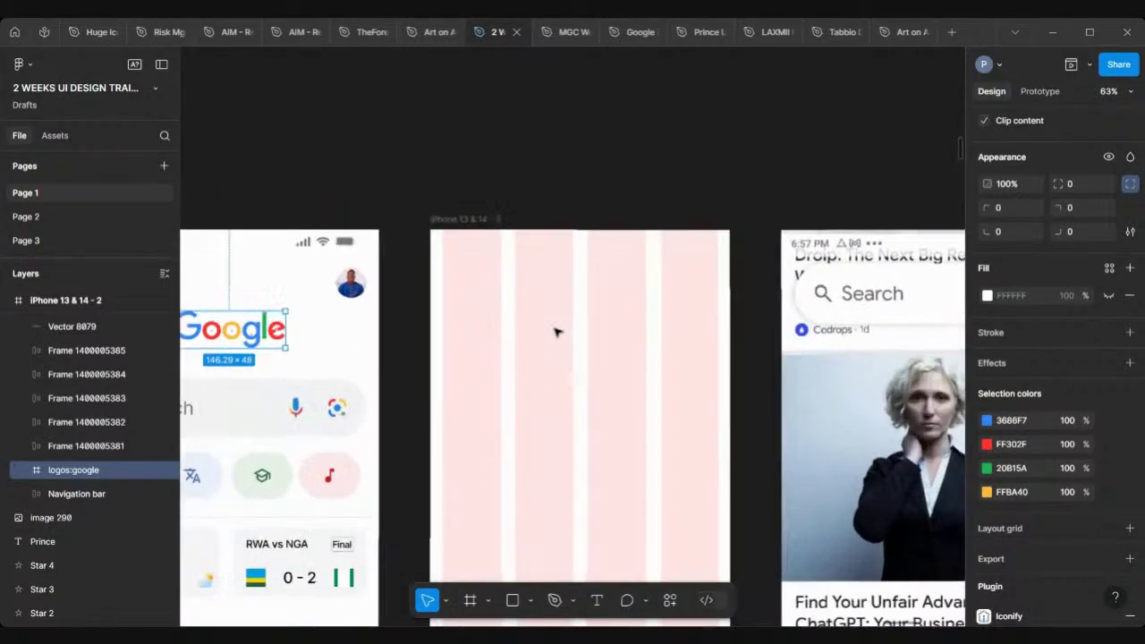
pyautogui.hscroll(4, 554, 331)
pyautogui.scroll(-4, 555, 331)
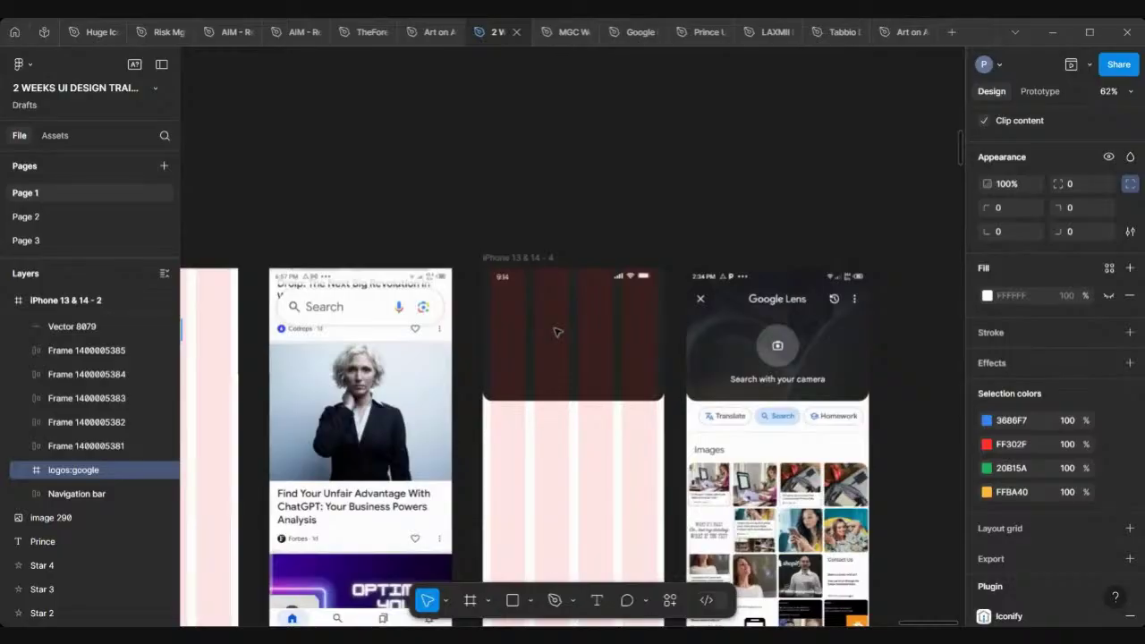
# Add the text "Google Lens" to iPhone 13 & 14 - 4 and place it near the header's top, below the status bar.
pyautogui.click(599, 605)
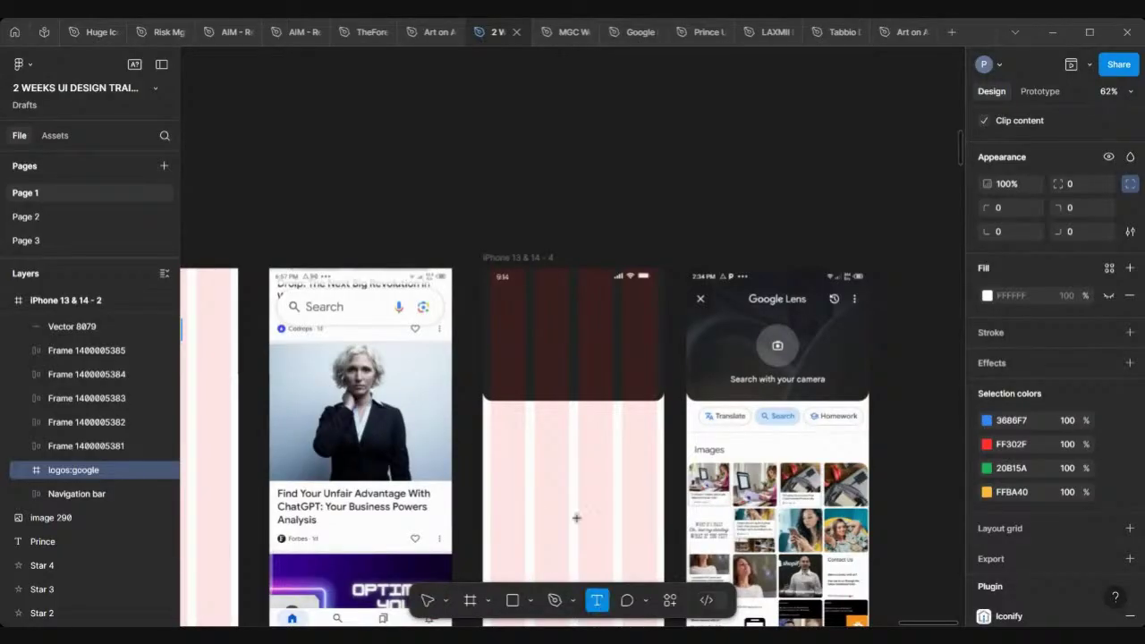
pyautogui.click(517, 342)
pyautogui.write('Google Lens')
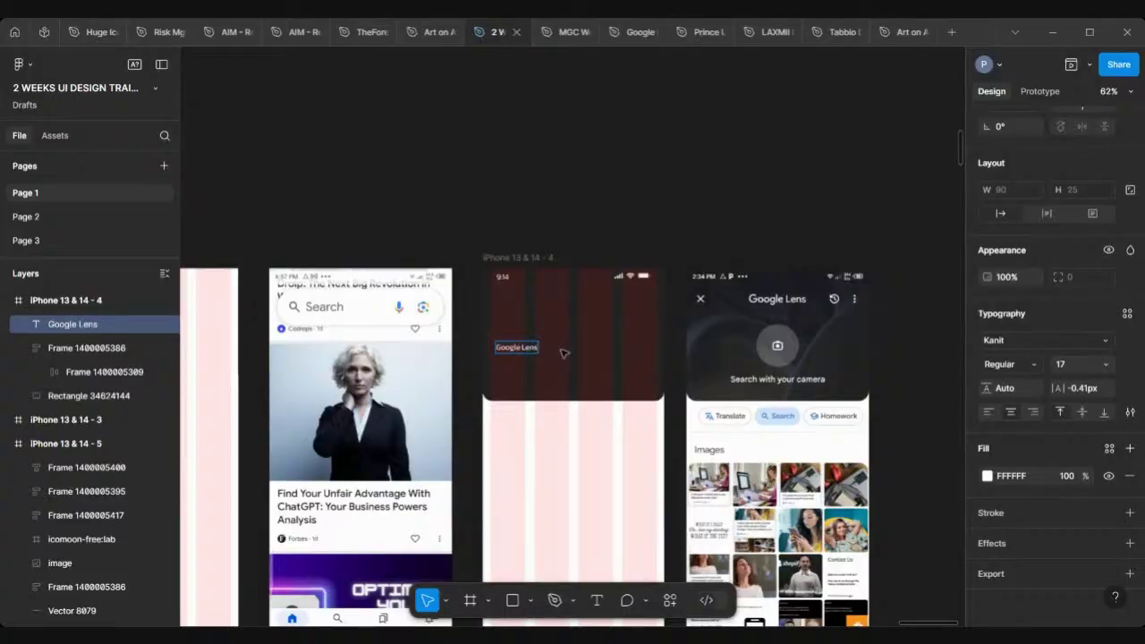
pyautogui.press('Escape')
pyautogui.scroll(3, 537, 351)
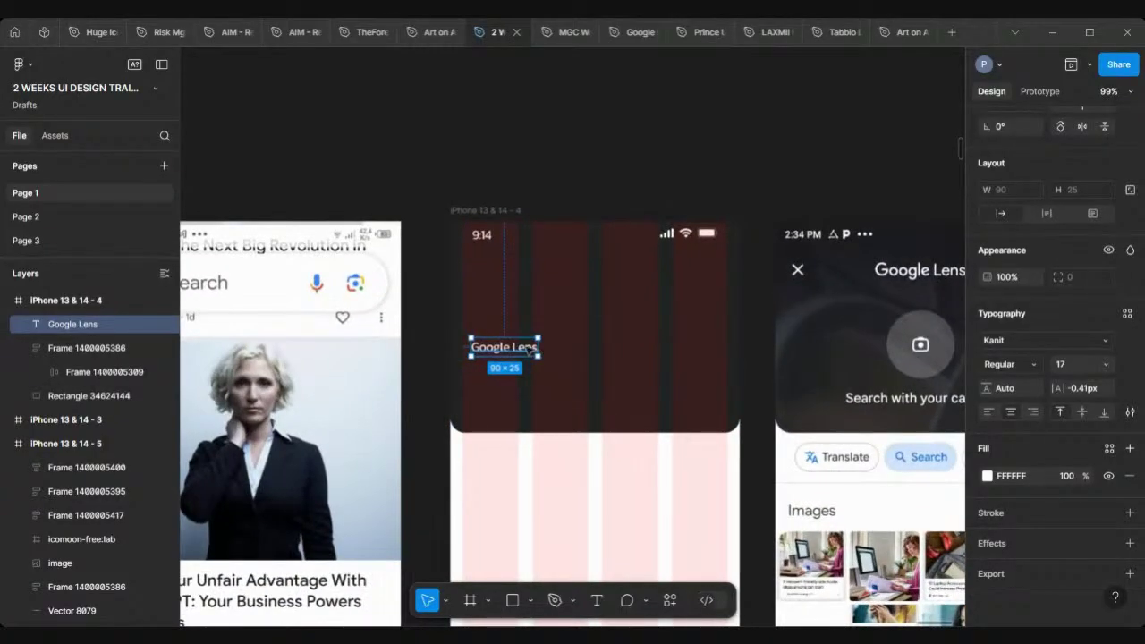
pyautogui.moveTo(504, 347); pyautogui.dragTo(583, 278)
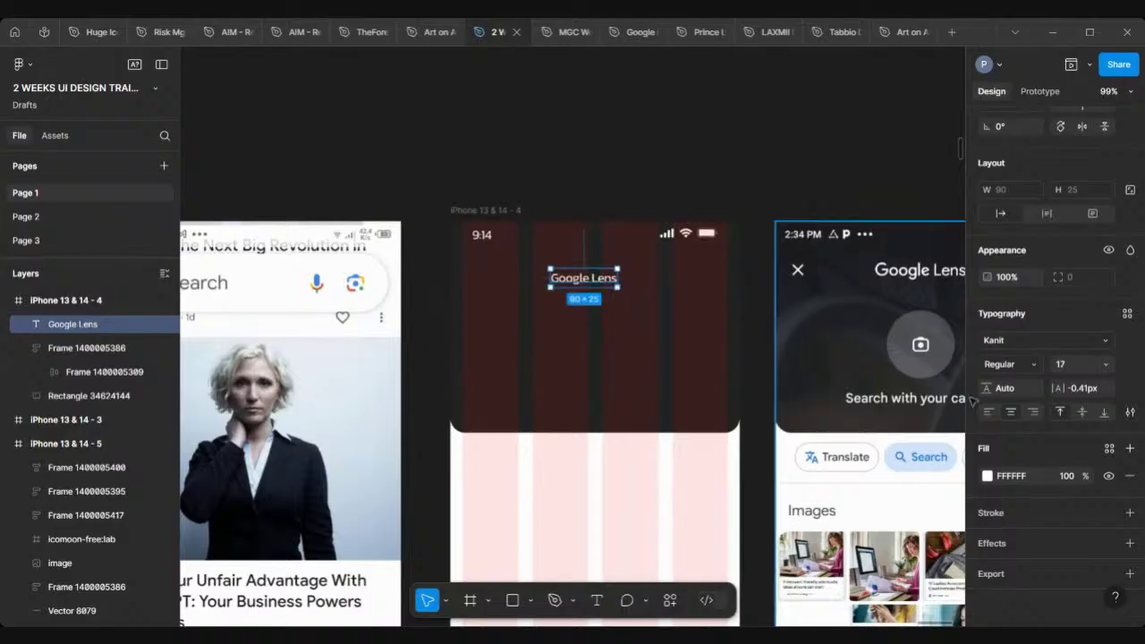
# Set the Google Lens title's font to Inter, weight Semi Bold, size 20.
pyautogui.click(1039, 340)
pyautogui.write('inter')
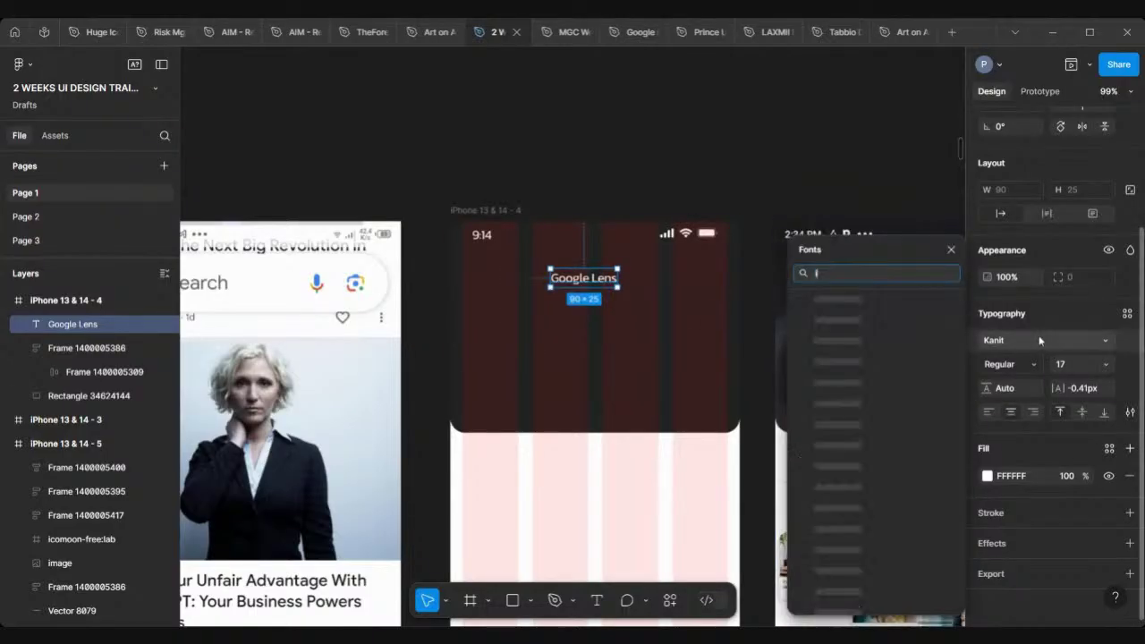
pyautogui.press('Return')
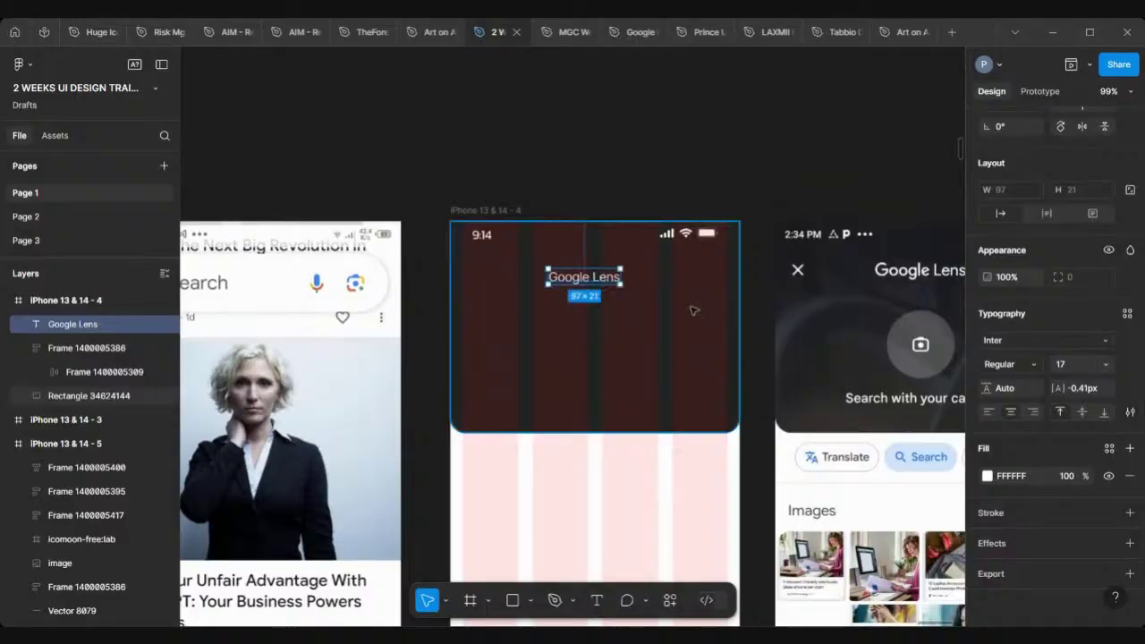
pyautogui.hscroll(3, 666, 324)
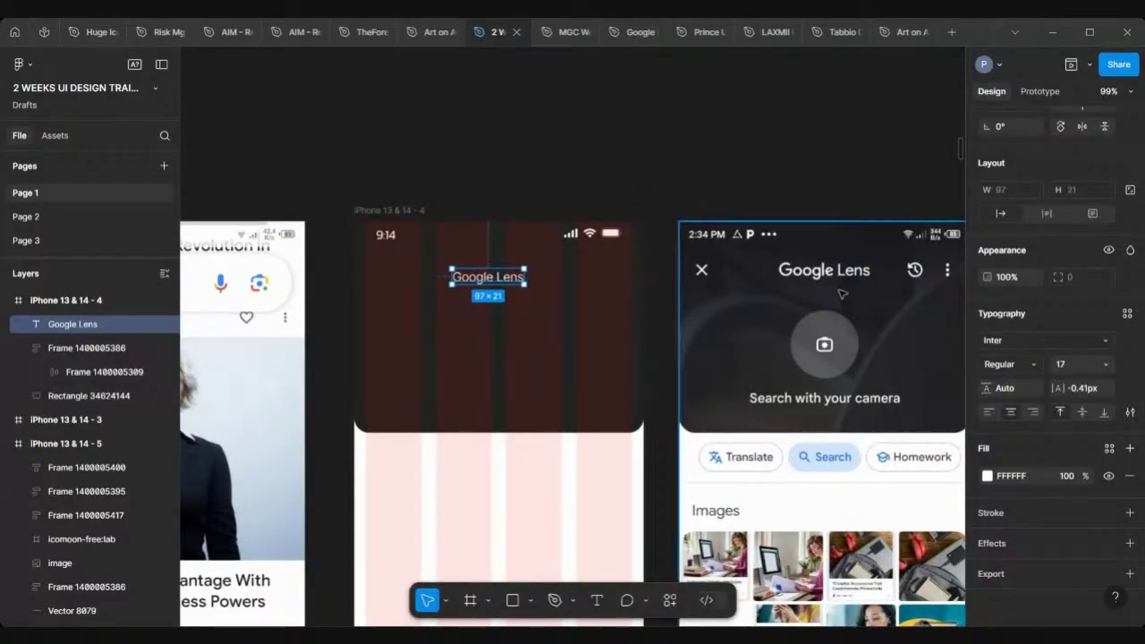
pyautogui.scroll(5, 838, 292)
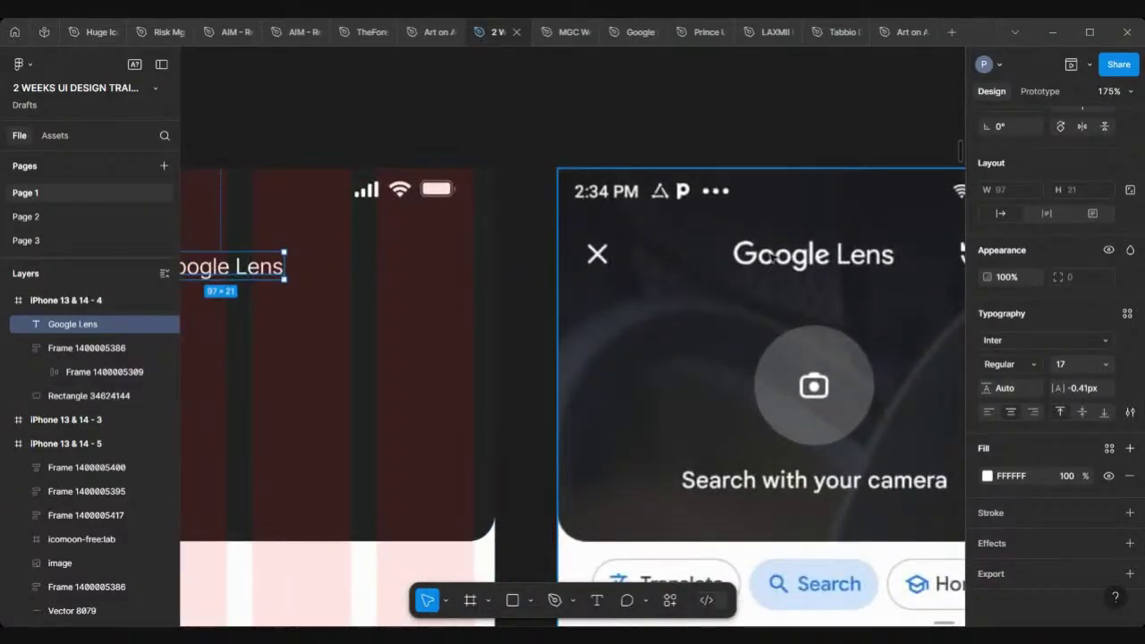
pyautogui.scroll(-5, 774, 256)
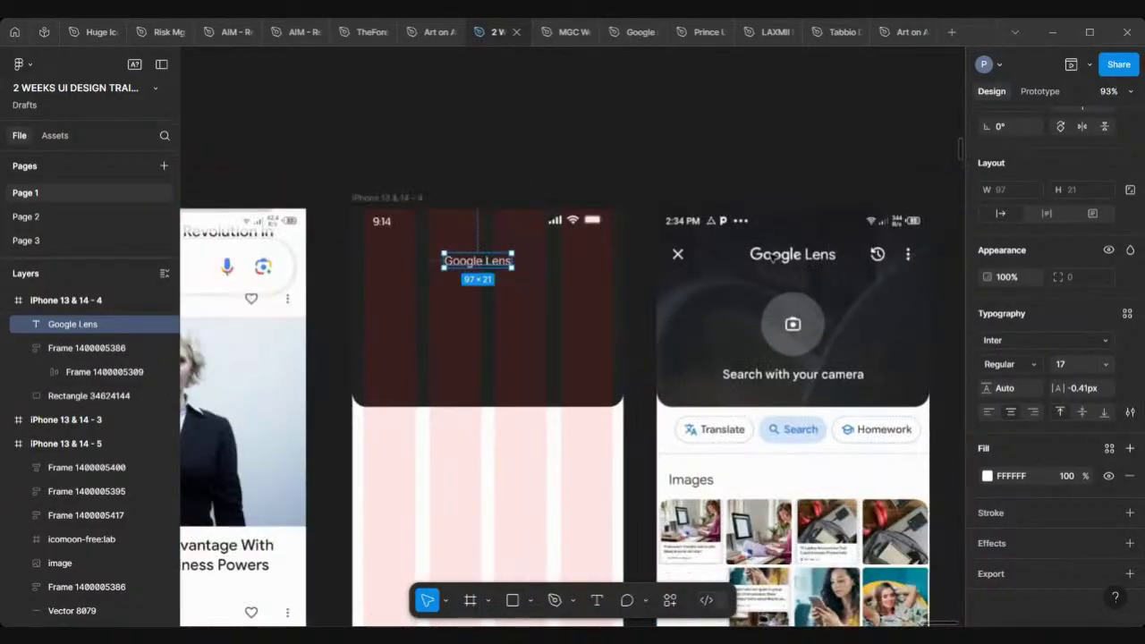
pyautogui.click(1037, 368)
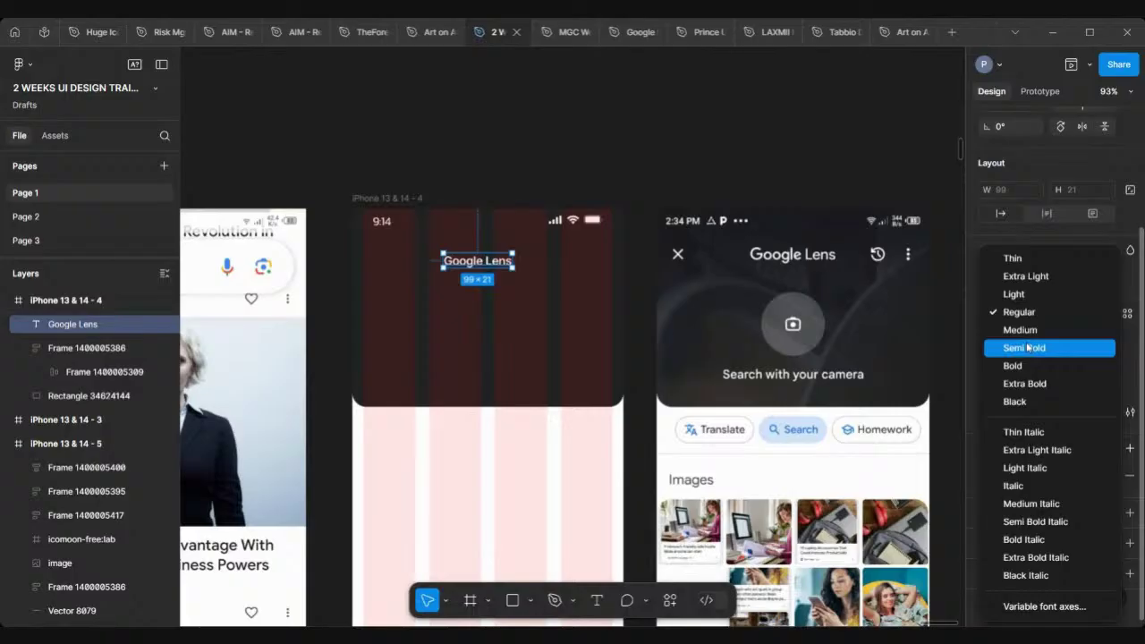
pyautogui.click(1027, 347)
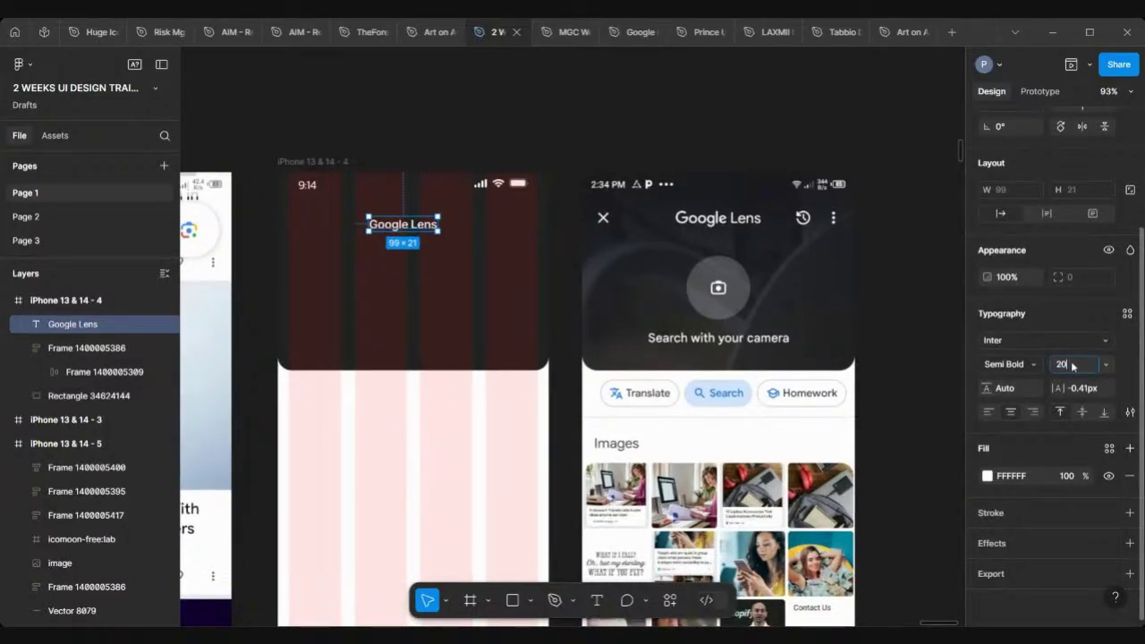
pyautogui.press('Return')
# Move the title text directly beneath the reference screenshot's Google Lens title, set its size to 24, and align their left edges.
pyautogui.moveTo(394, 229); pyautogui.dragTo(698, 237)
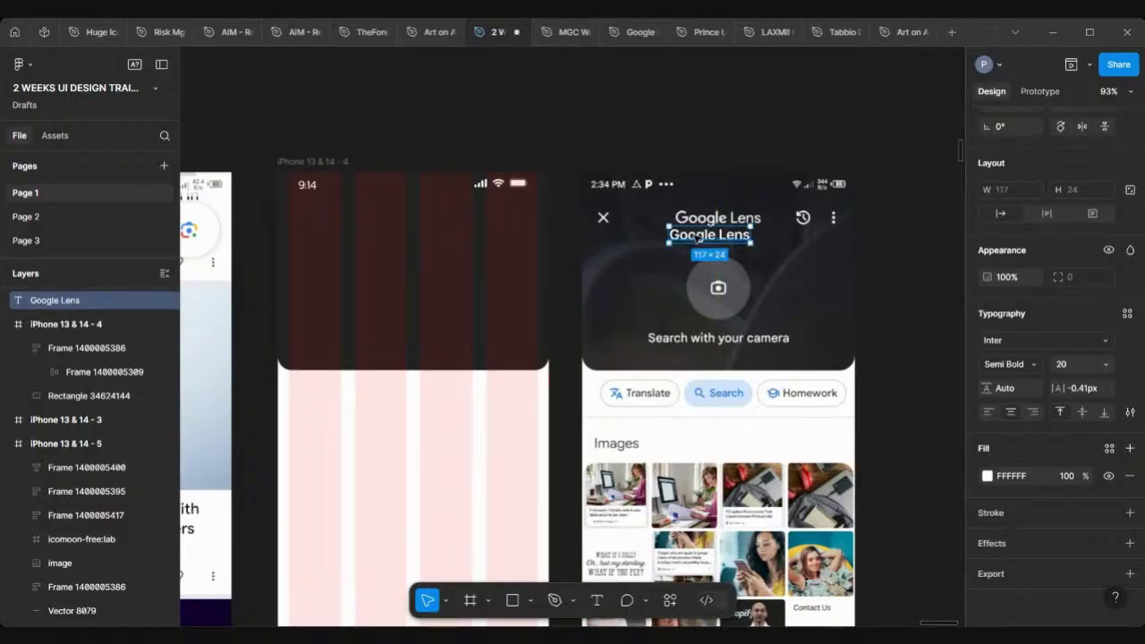
pyautogui.keyDown('ctrl'); pyautogui.scroll(5, 793, 235); pyautogui.keyUp('ctrl')
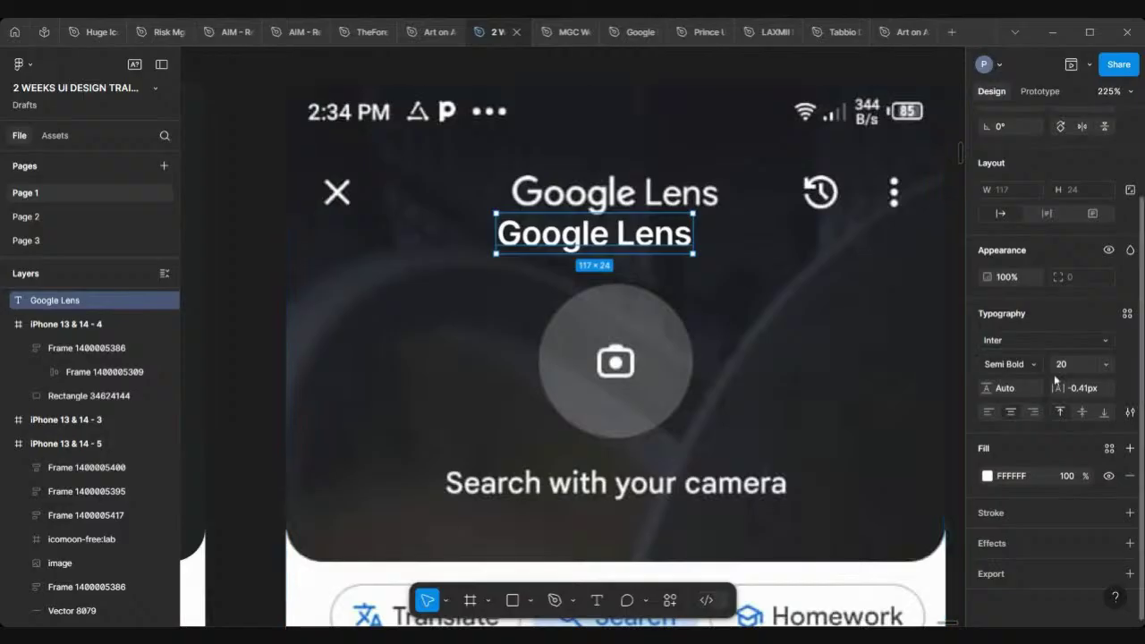
pyautogui.click(1068, 365)
pyautogui.write('24')
pyautogui.press('Return')
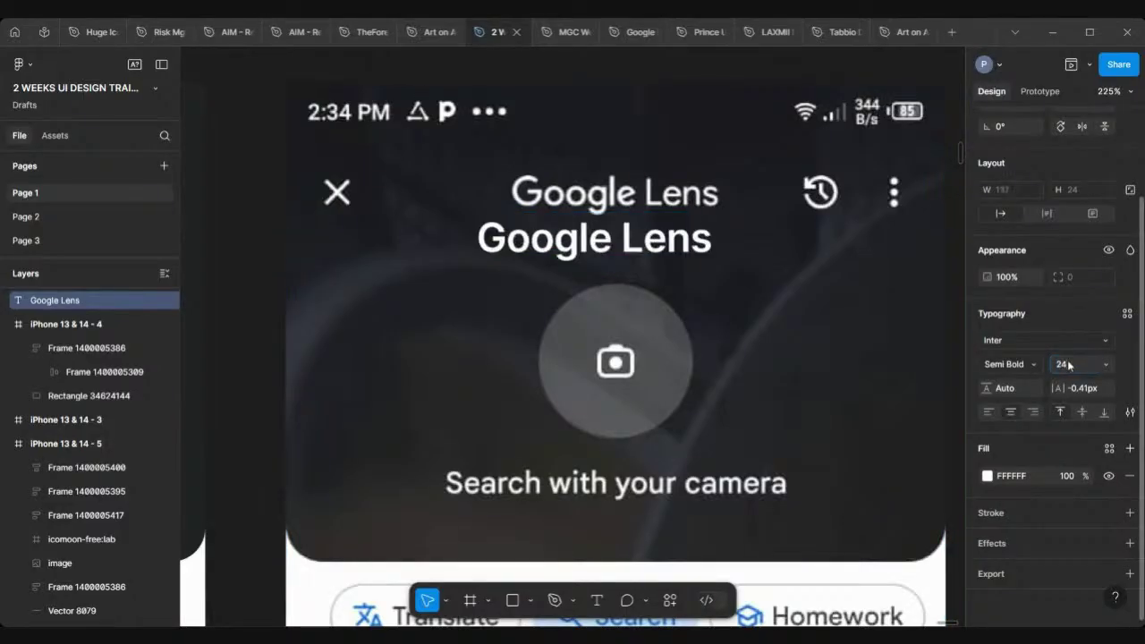
pyautogui.moveTo(629, 243); pyautogui.dragTo(665, 238)
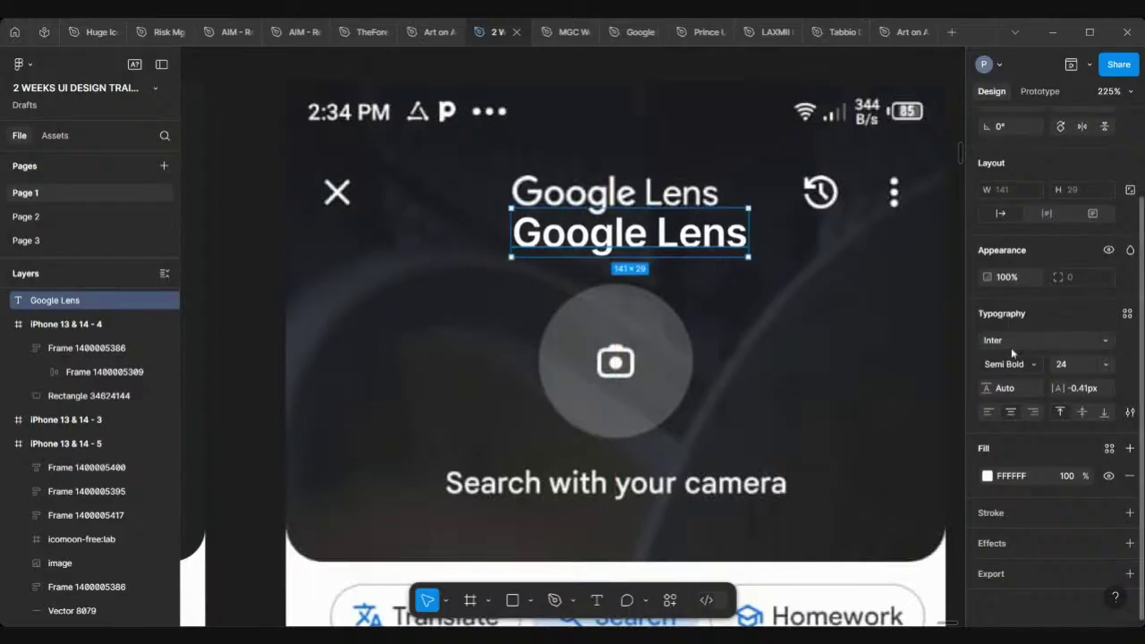
# Set the title text's size to 22 and weight to Medium, centering it beneath the reference title for comparison.
pyautogui.click(1075, 364)
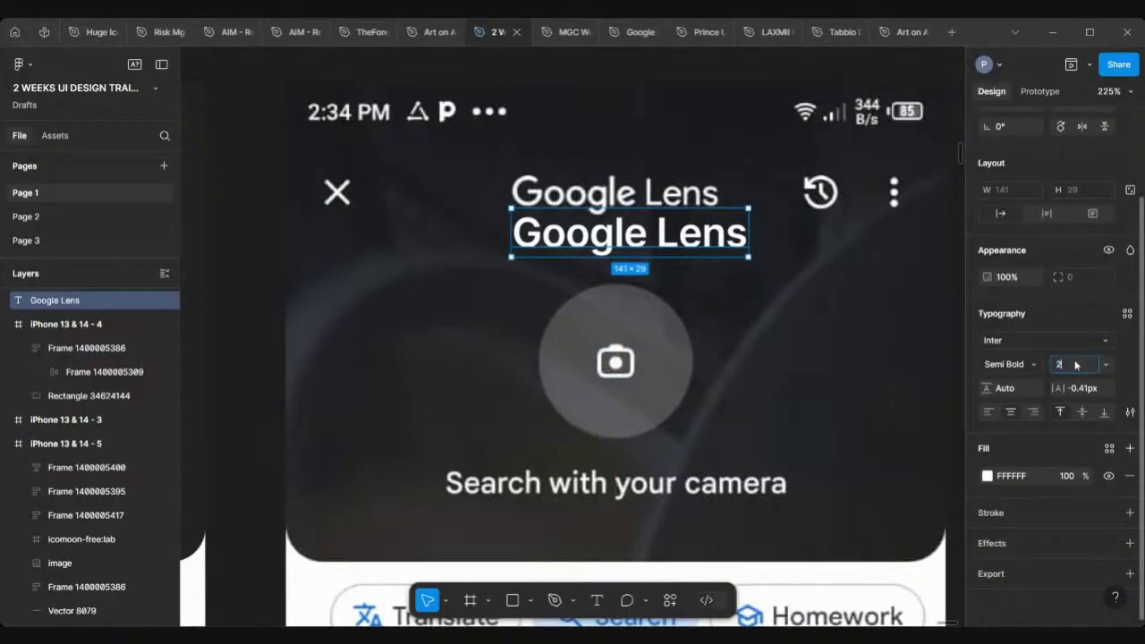
pyautogui.write('22')
pyautogui.press('Return')
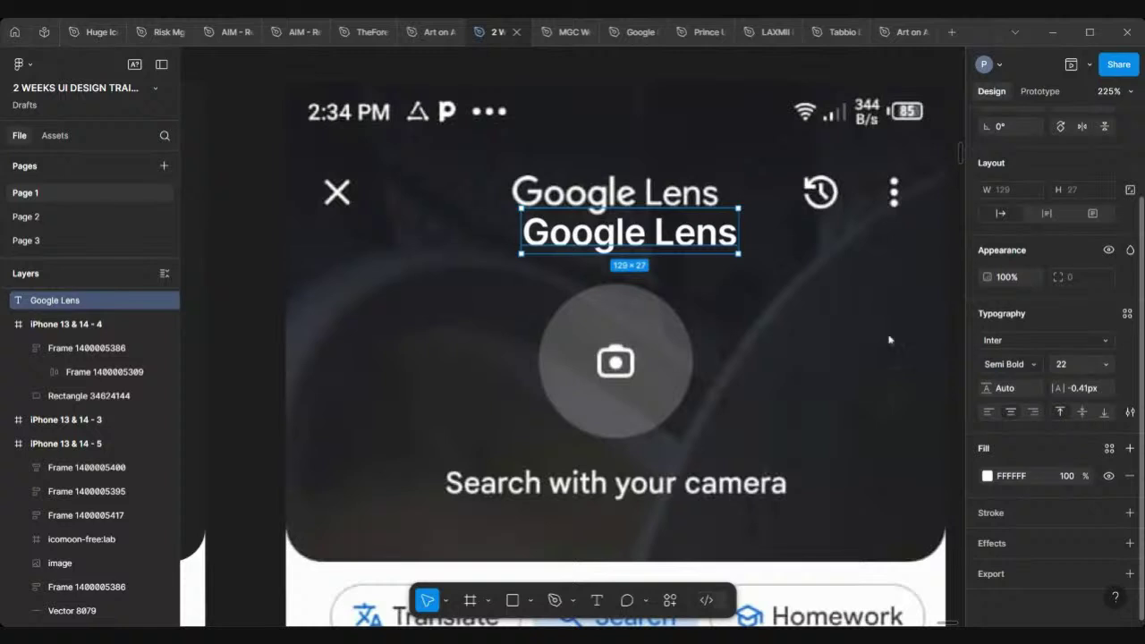
pyautogui.moveTo(665, 234); pyautogui.dragTo(647, 235)
pyautogui.click(1026, 376)
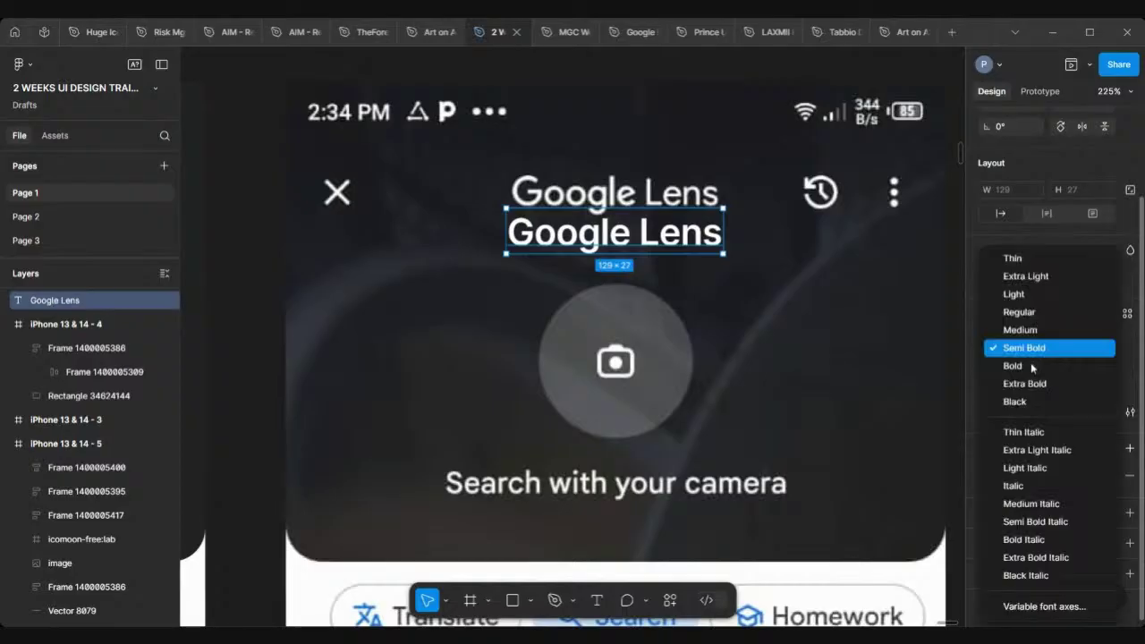
pyautogui.click(1024, 331)
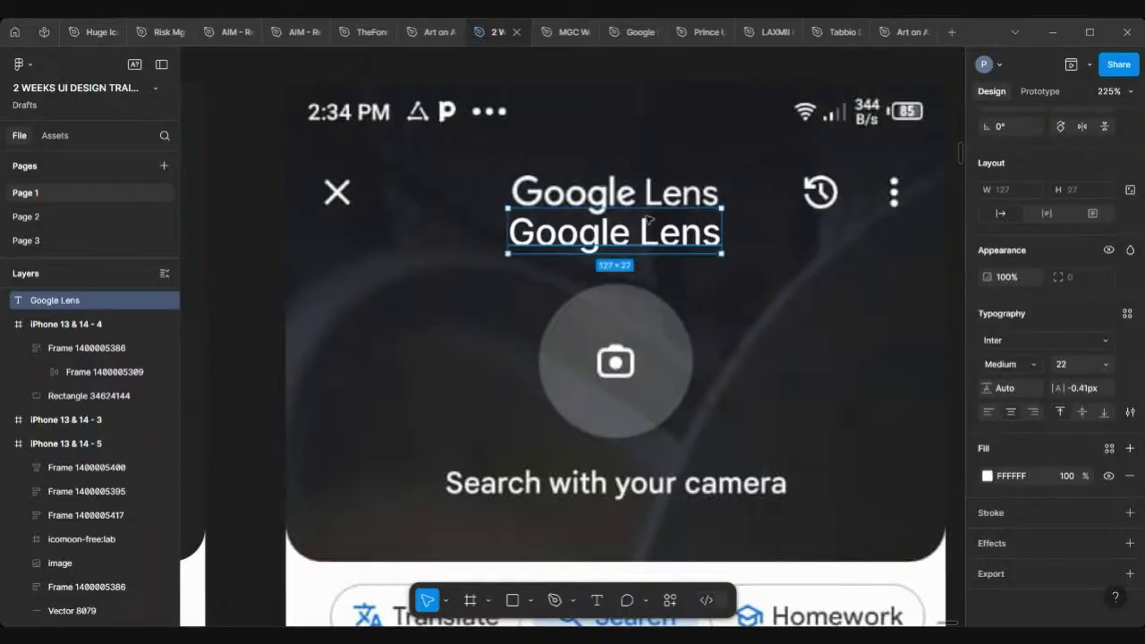
# Move the Google Lens title back into iPhone 13 & 14 - 4 below the status bar and centre it horizontally in the frame.
pyautogui.moveTo(635, 237); pyautogui.dragTo(632, 237)
pyautogui.scroll(-5, 631, 237)
pyautogui.hscroll(-3, 632, 237)
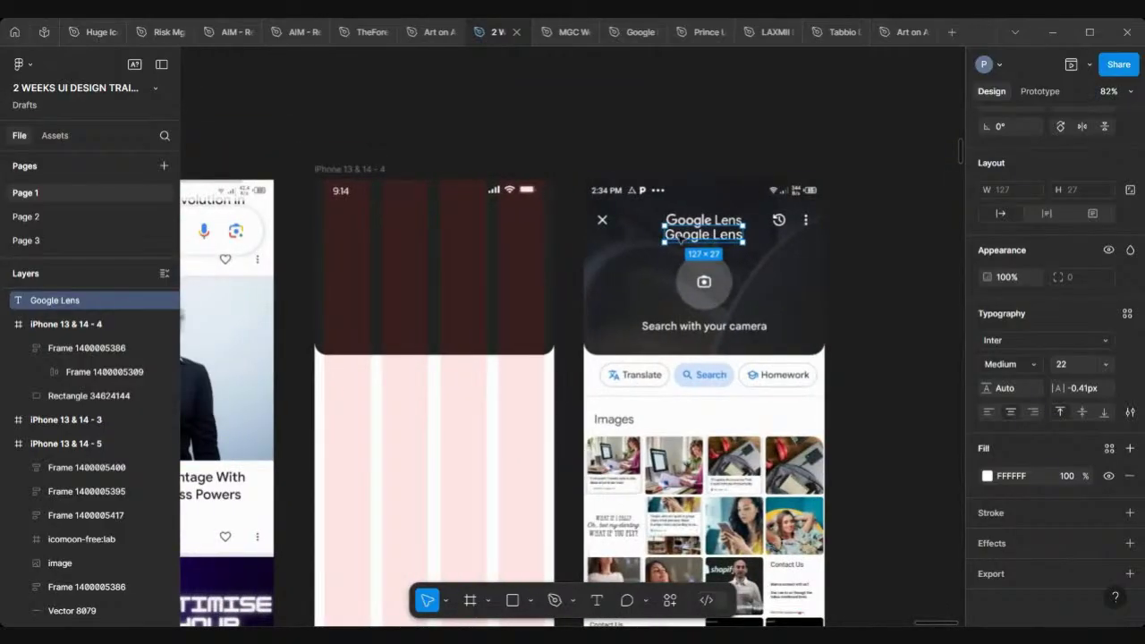
pyautogui.moveTo(427, 226); pyautogui.dragTo(419, 222)
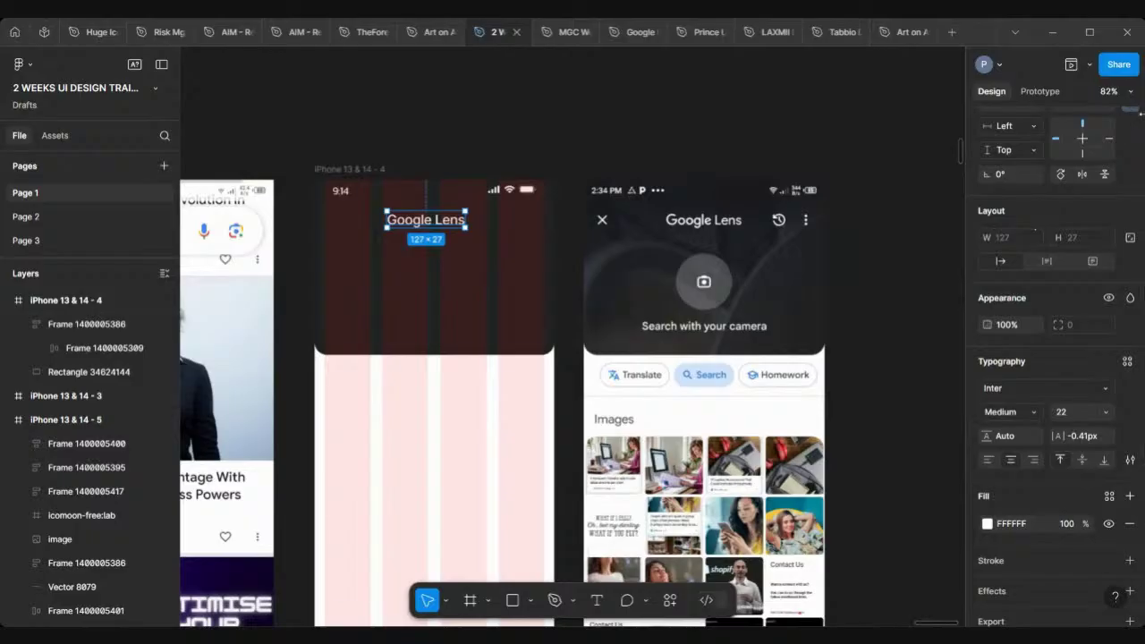
pyautogui.scroll(3, 1050, 230)
pyautogui.click(1008, 185)
pyautogui.hscroll(-3, 371, 264)
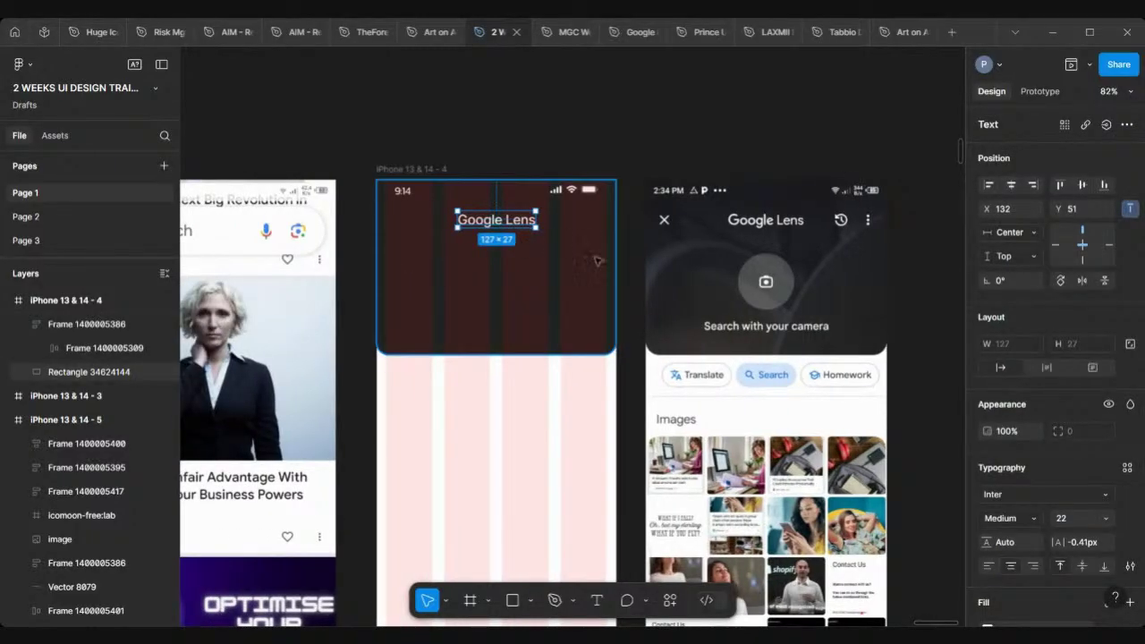
pyautogui.click(590, 164)
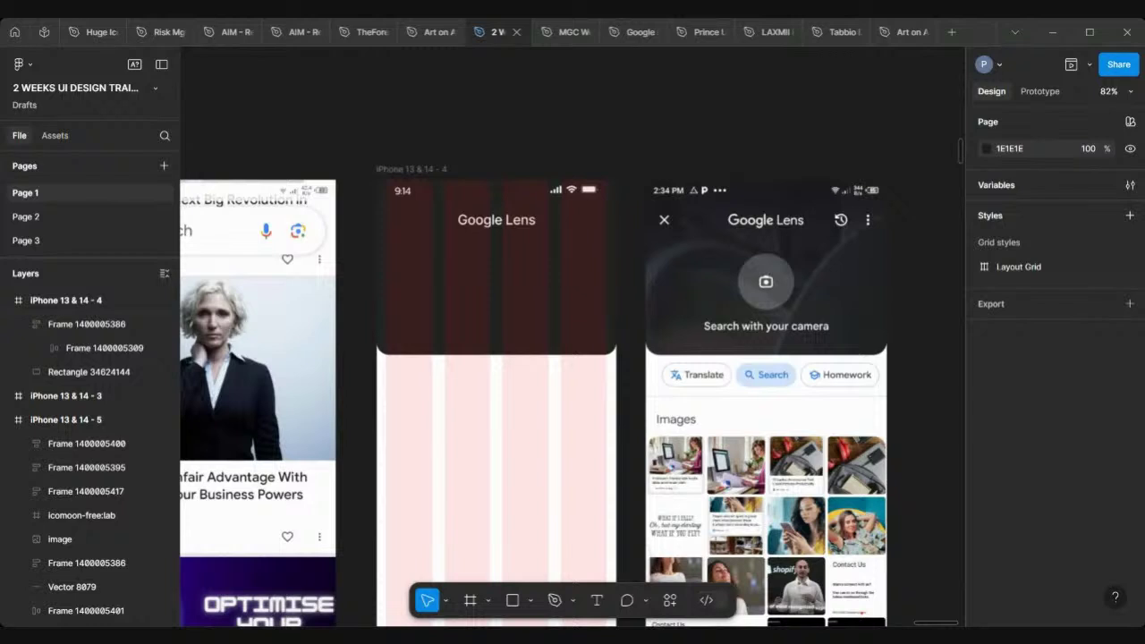
pyautogui.scroll(-5, 816, 317)
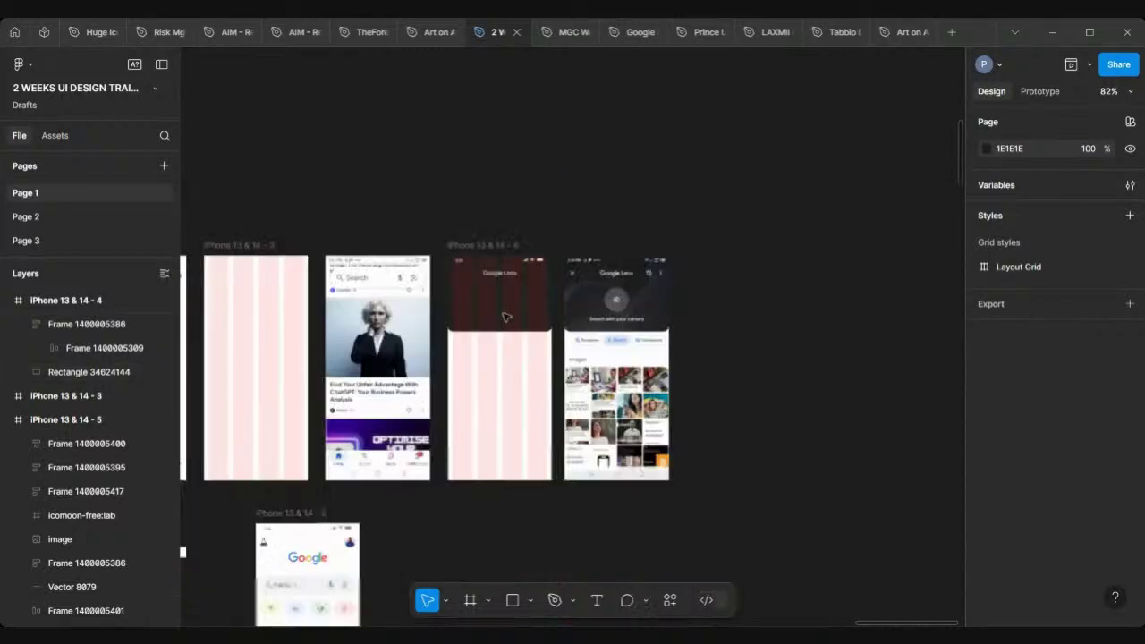
pyautogui.scroll(-2, 607, 508)
pyautogui.rightClick(605, 462)
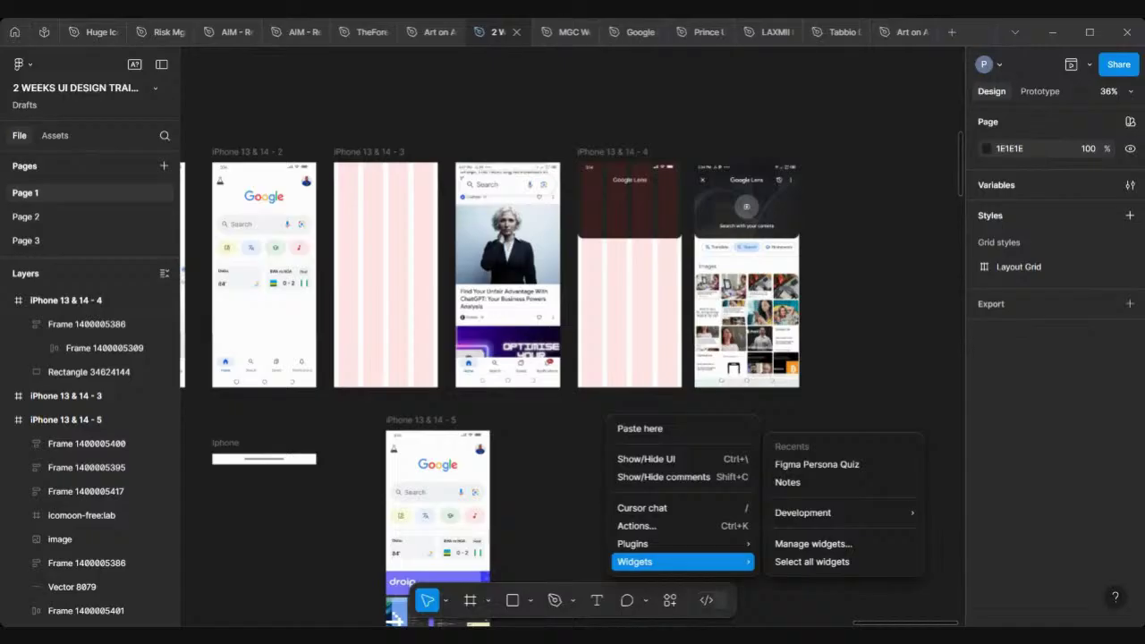
pyautogui.click(624, 581)
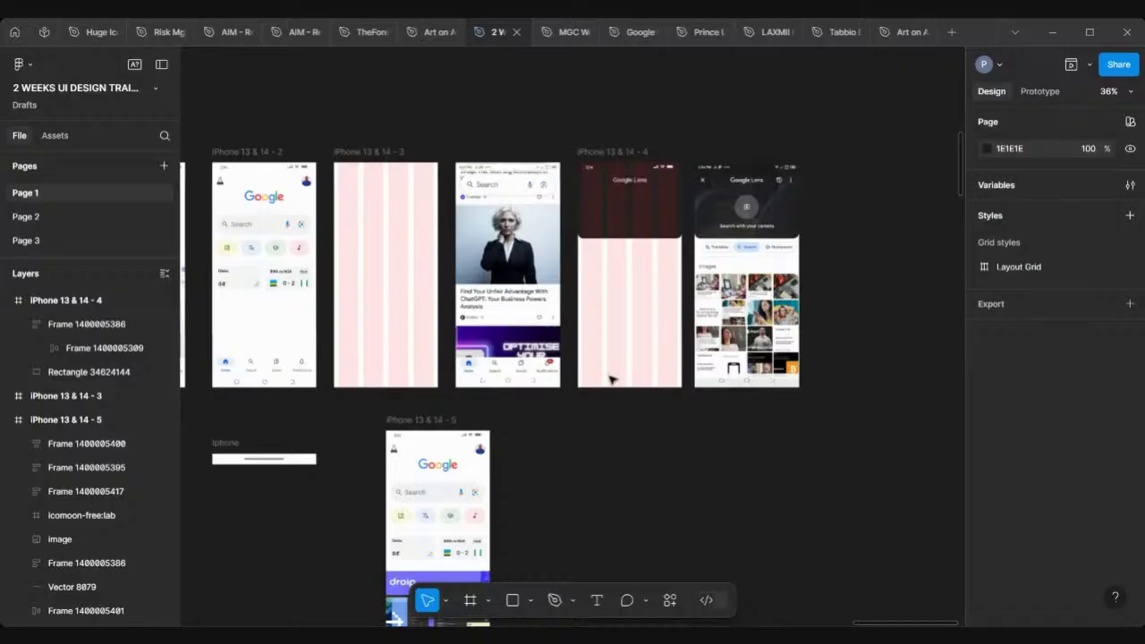
# Run the Iconify plugin and search its icons for "cancel".
pyautogui.keyDown('ctrl'); pyautogui.scroll(3, 642, 186); pyautogui.keyUp('ctrl')
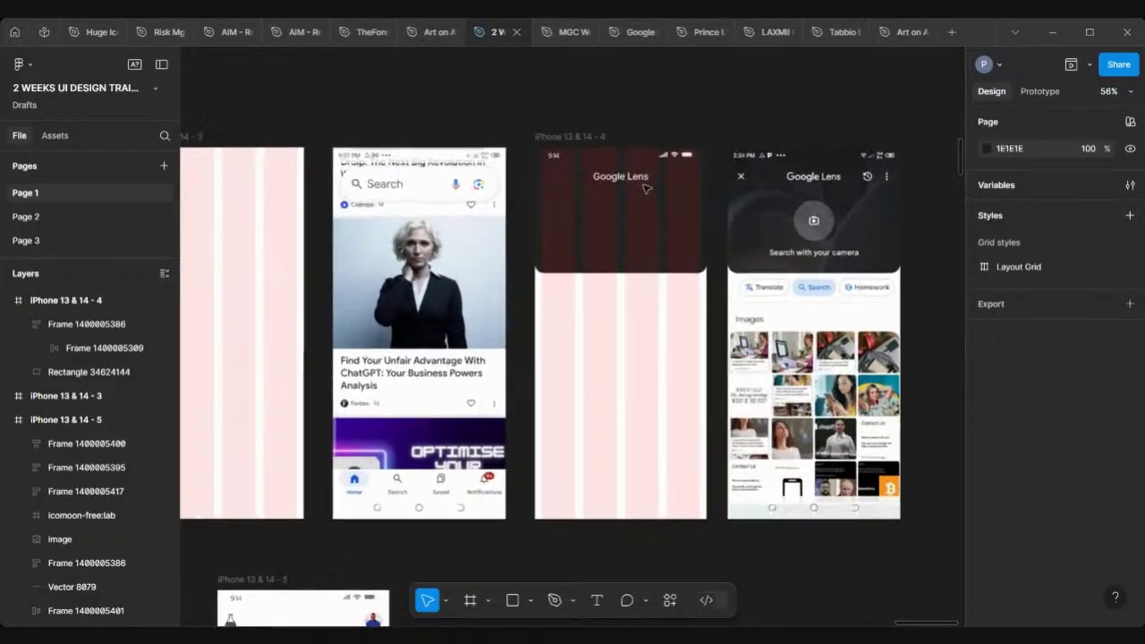
pyautogui.scroll(3, 642, 186)
pyautogui.rightClick(623, 85)
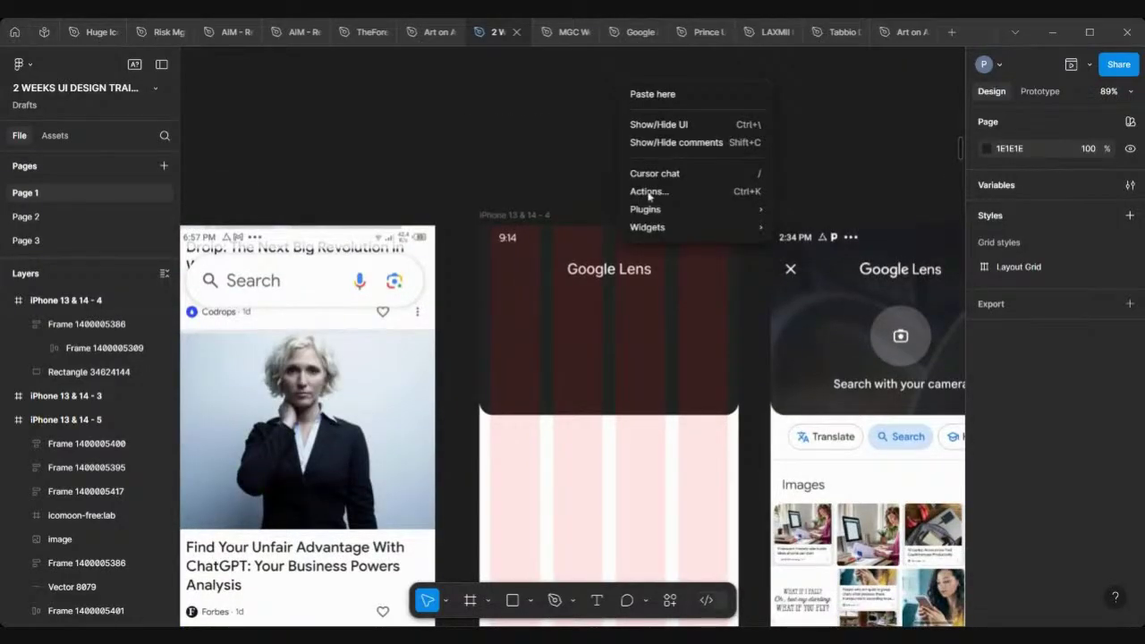
pyautogui.moveTo(649, 211)
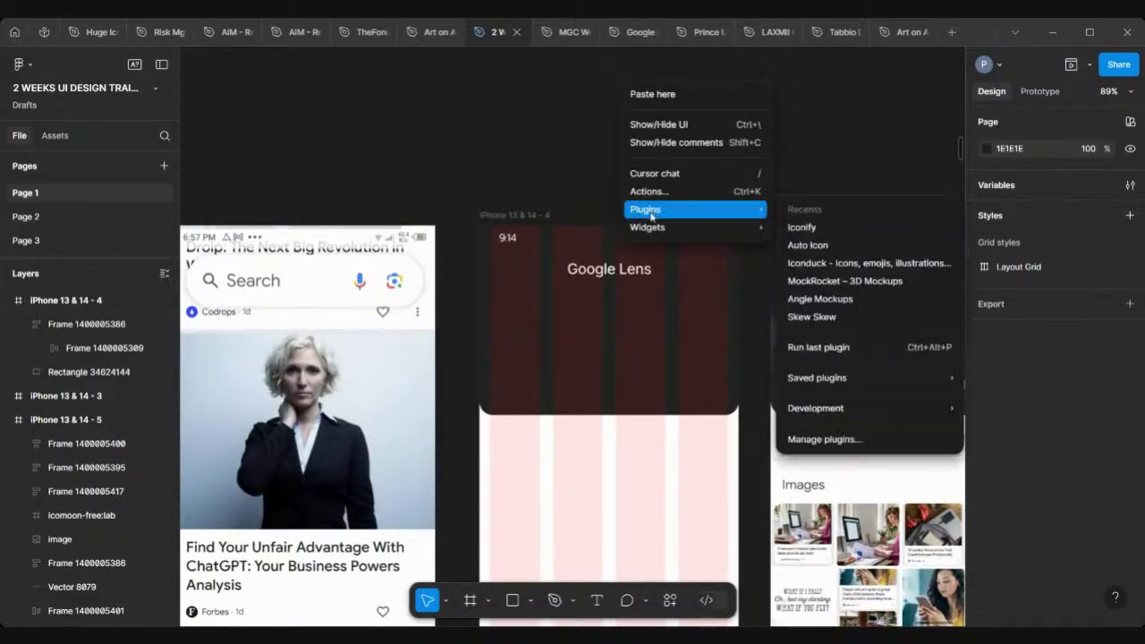
pyautogui.click(815, 229)
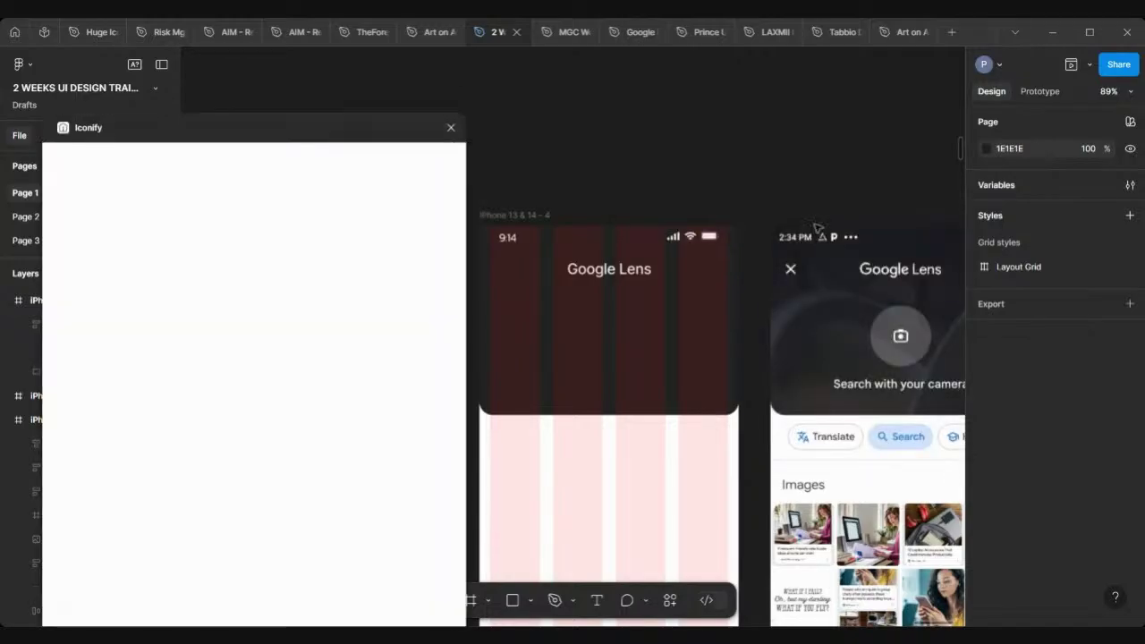
pyautogui.click(139, 186)
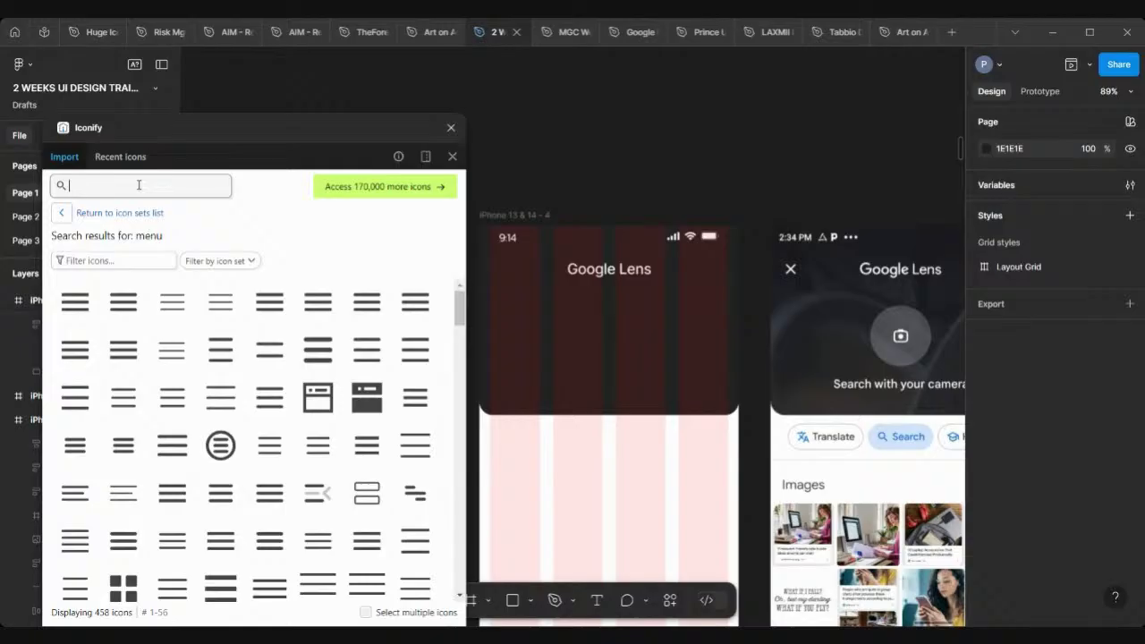
pyautogui.write('carcel')
pyautogui.press('Return')
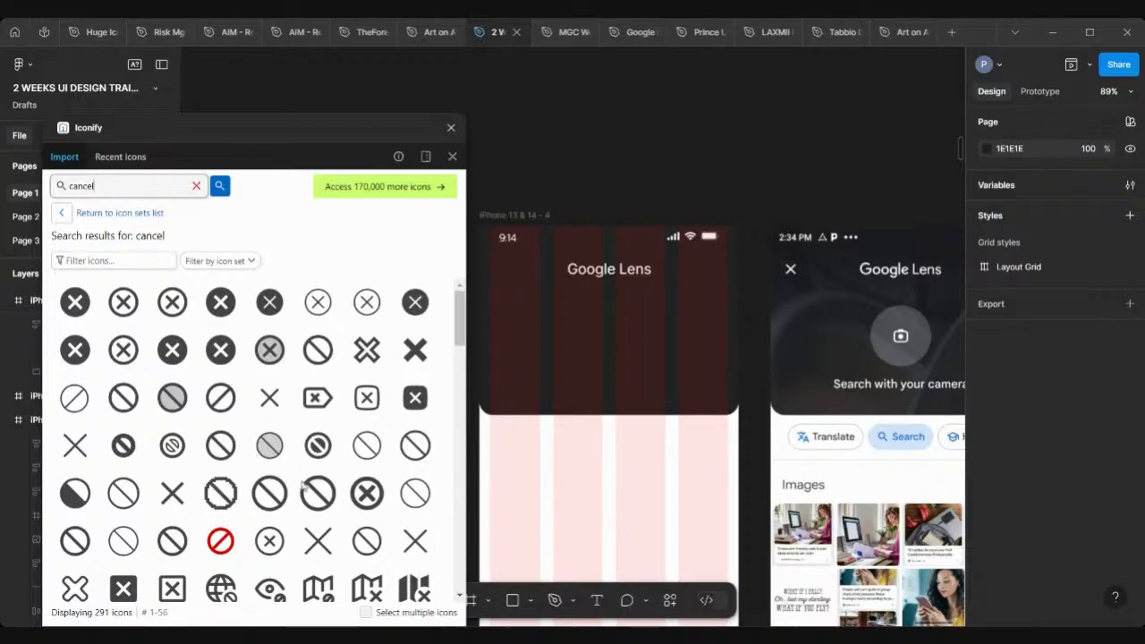
# Import the plain X icon that resembles the reference's close icon into the dark header, beneath the 9:14 time.
pyautogui.scroll(5, 760, 295)
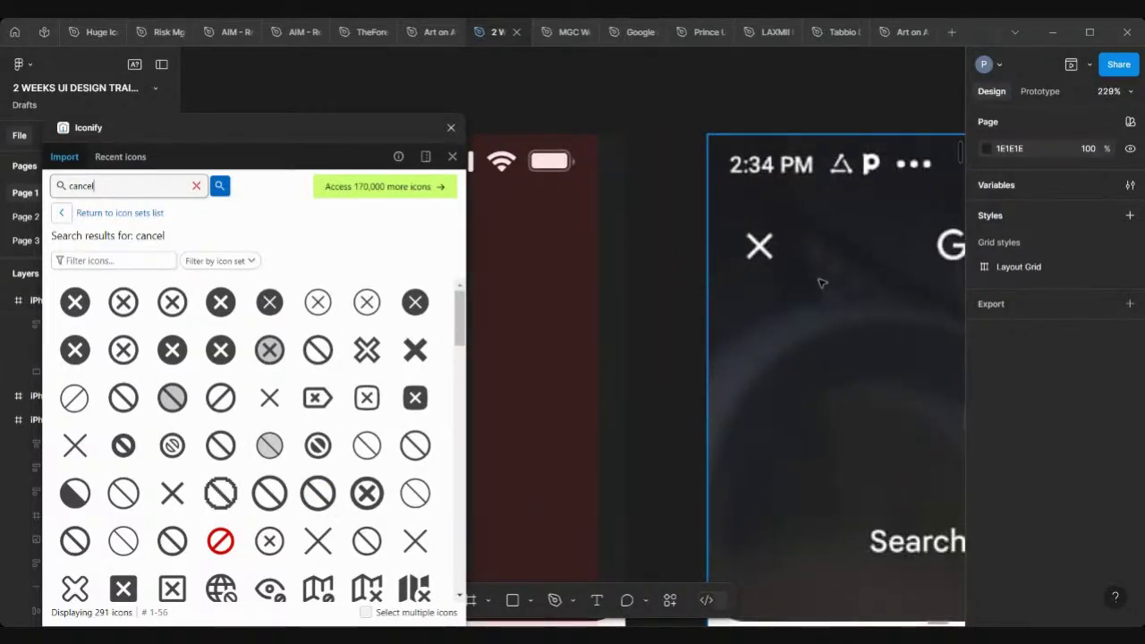
pyautogui.hscroll(-5, 648, 333)
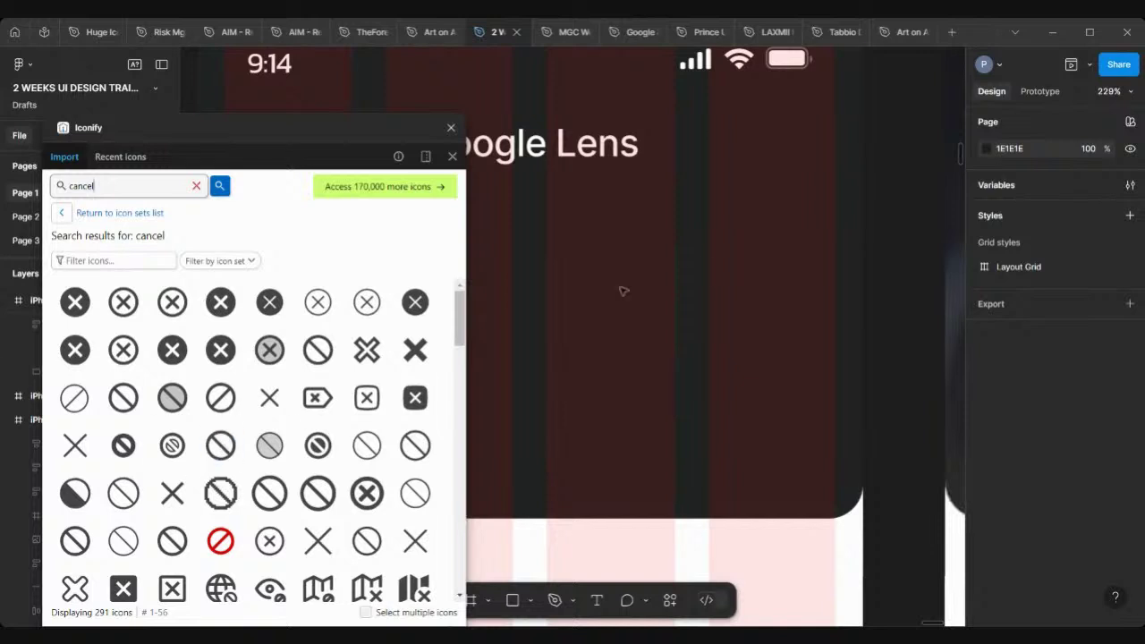
pyautogui.scroll(-3, 724, 237)
pyautogui.hscroll(-3, 724, 238)
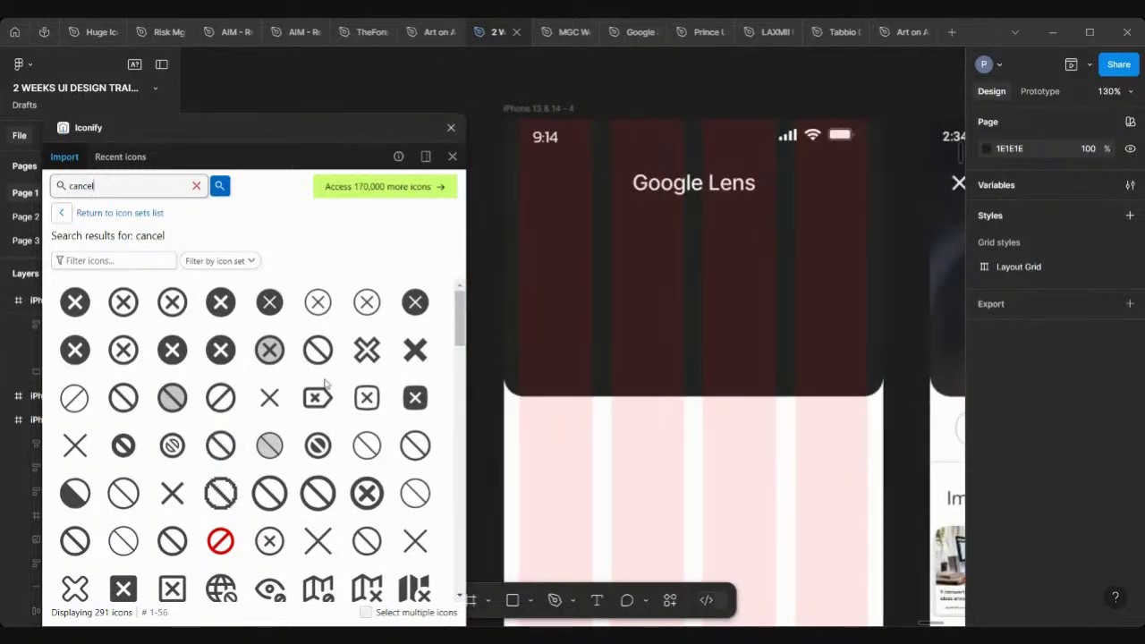
pyautogui.click(174, 493)
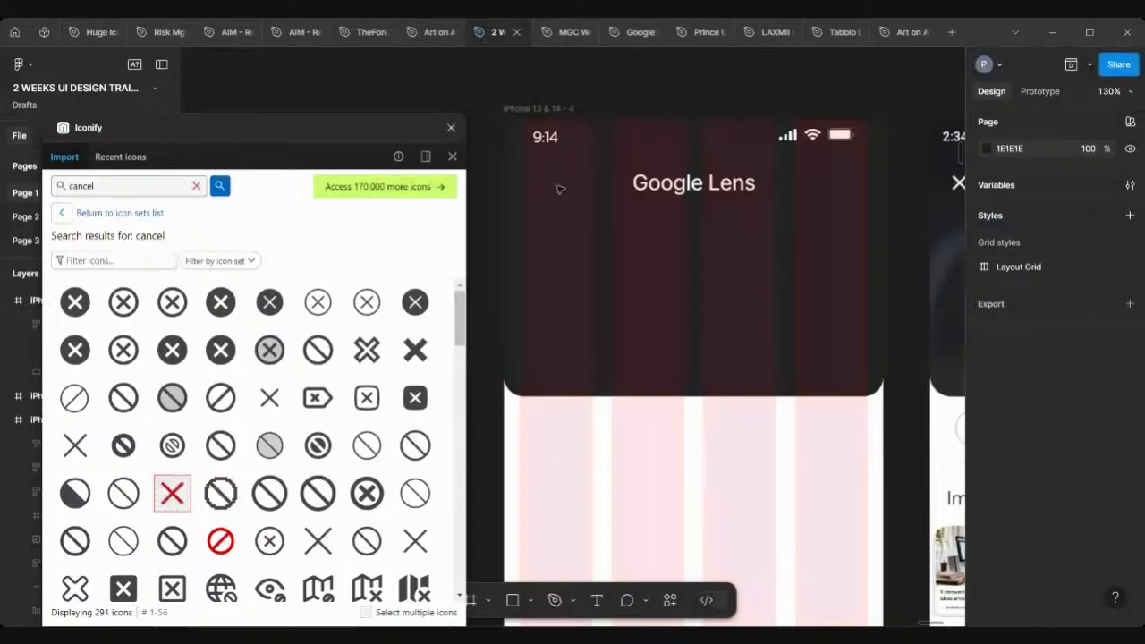
pyautogui.moveTo(558, 189); pyautogui.dragTo(556, 189)
# Search Iconify for "History" and import the material-symbols history-rounded icon into the header's right side, below the battery icon.
pyautogui.hscroll(5, 695, 256)
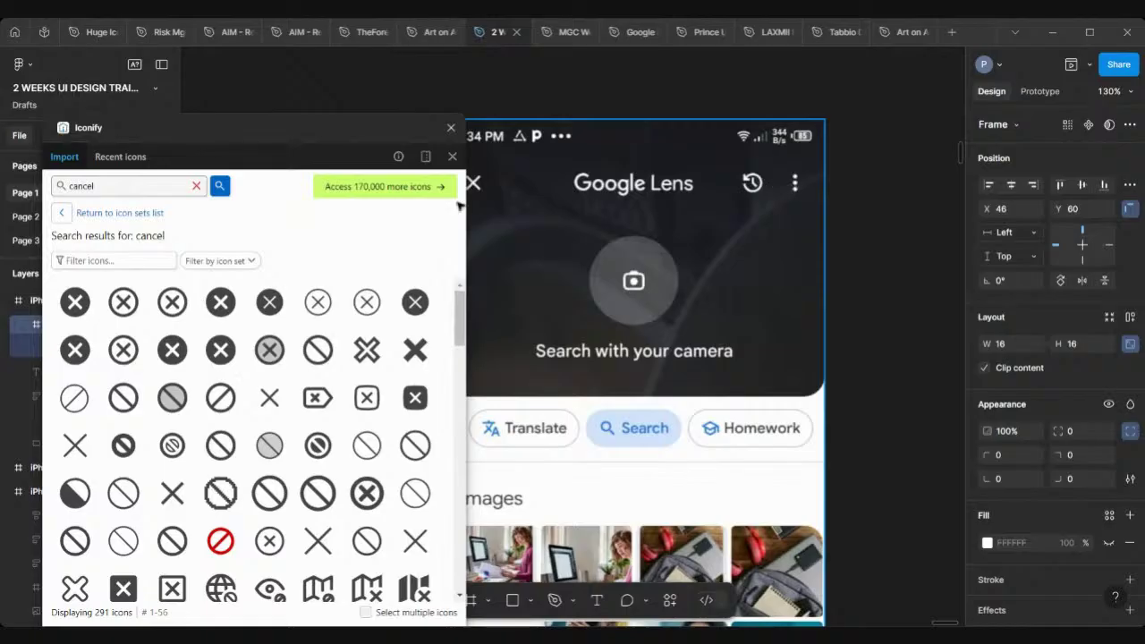
pyautogui.click(196, 186)
pyautogui.write('History')
pyautogui.press('Return')
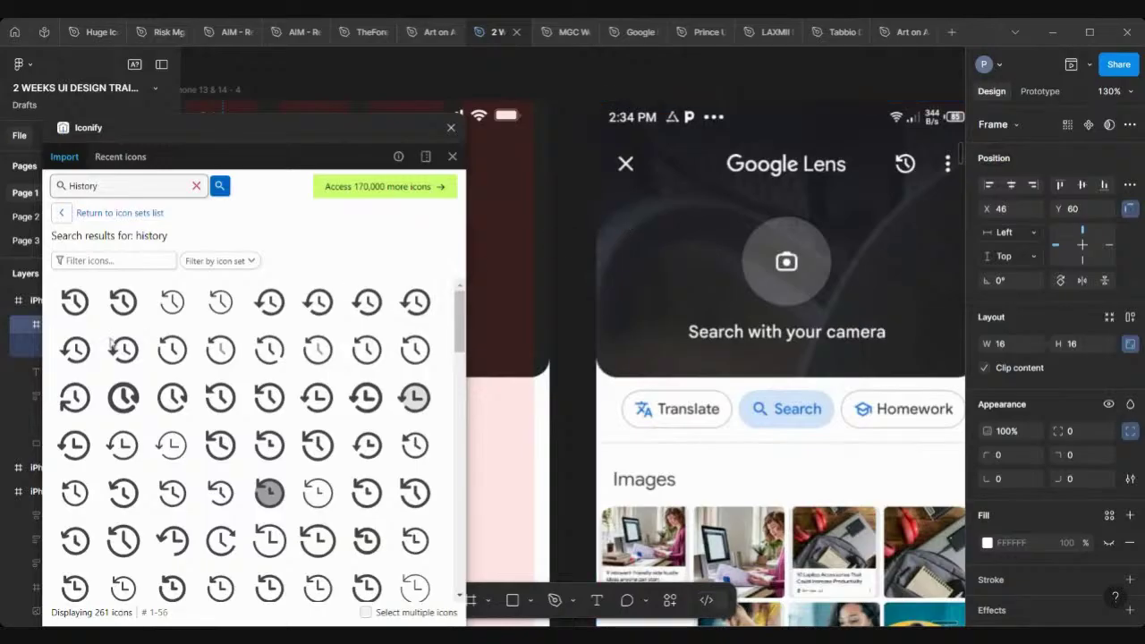
pyautogui.click(123, 304)
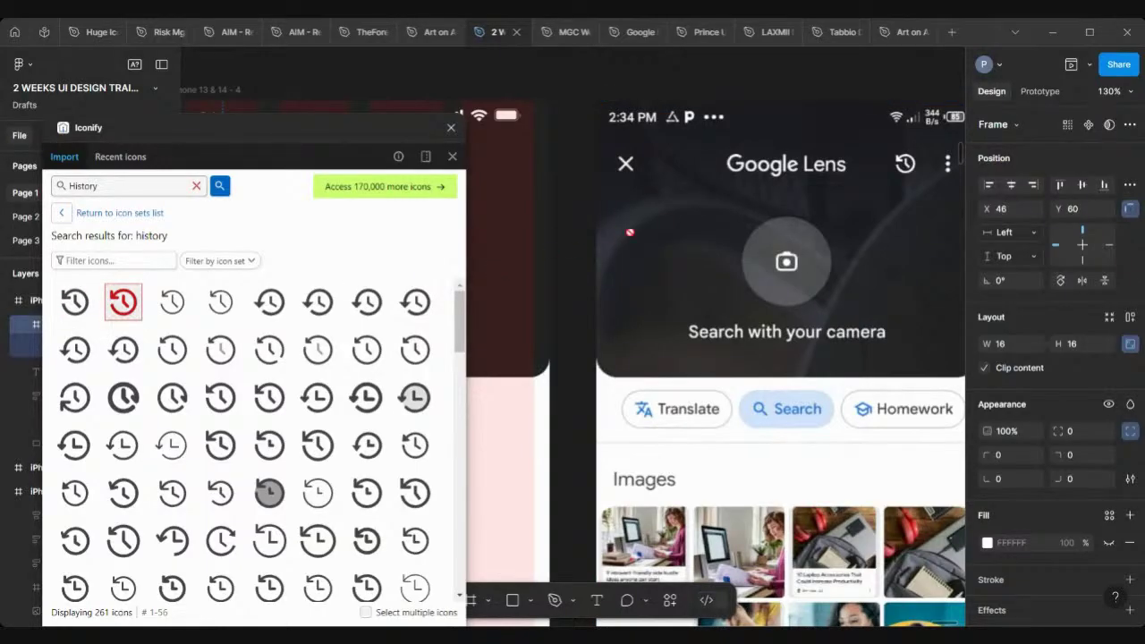
pyautogui.moveTo(534, 220); pyautogui.dragTo(512, 224)
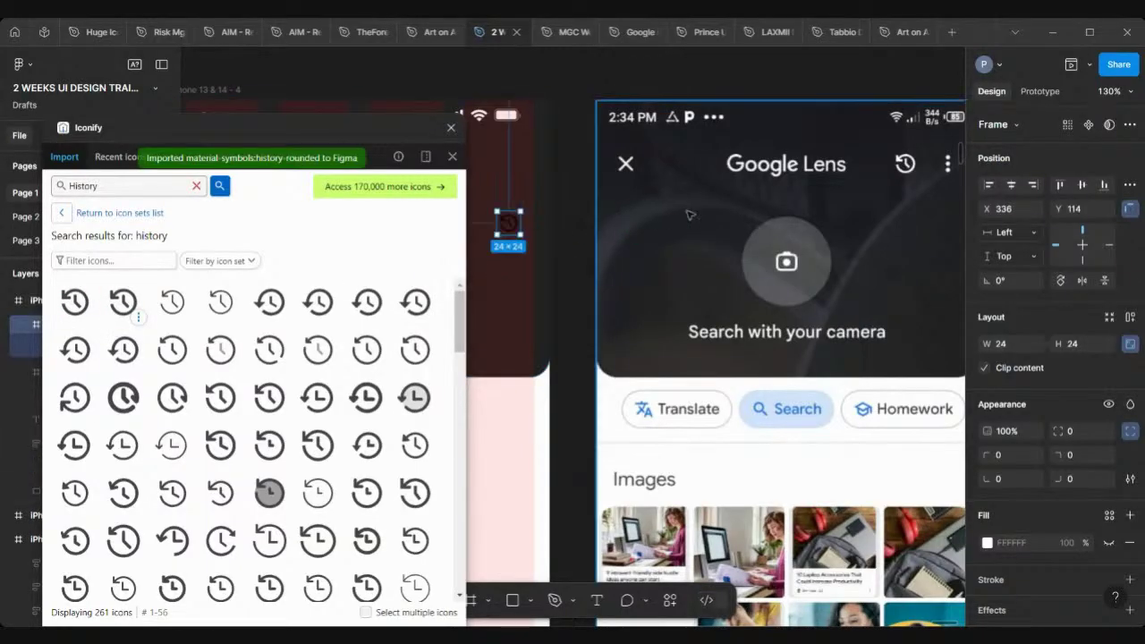
# Search Iconify for "more" and import the vertical three-dot more-2-fill icon into the header, below the history icon.
pyautogui.click(117, 185)
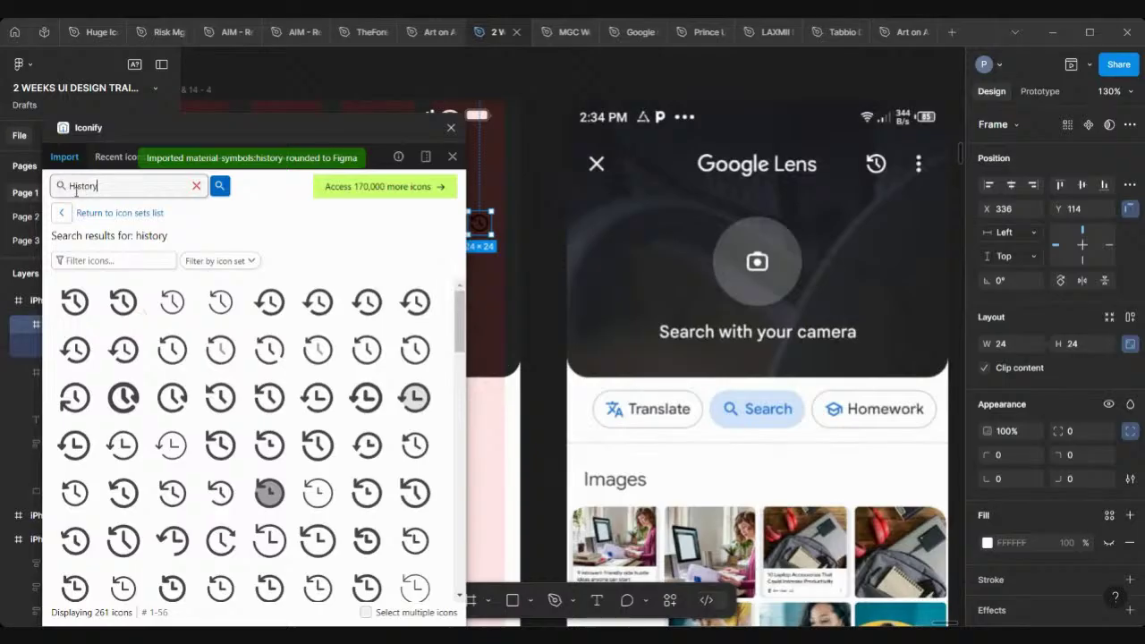
pyautogui.hotkey('ctrl', 'a')
pyautogui.write('more')
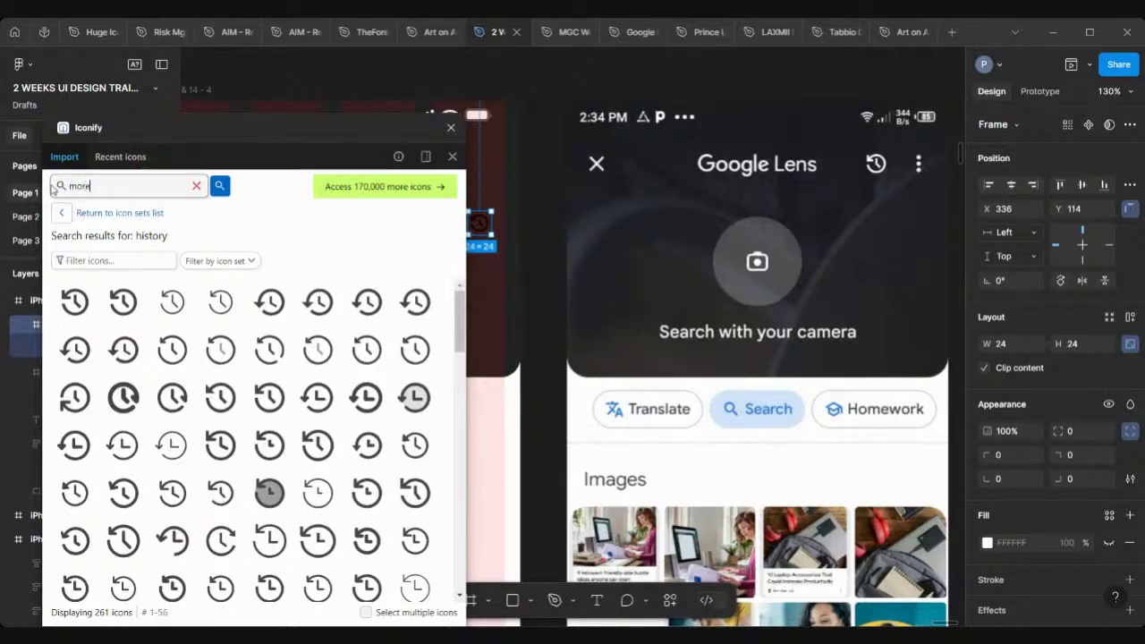
pyautogui.press('Return')
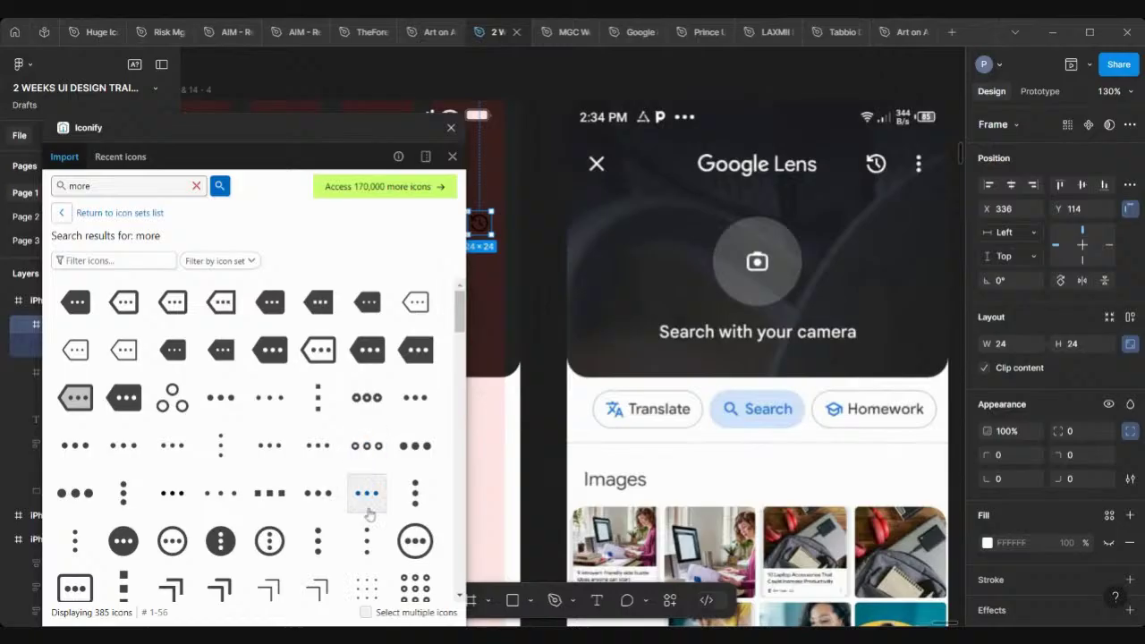
pyautogui.scroll(-1, 366, 512)
pyautogui.moveTo(317, 506); pyautogui.dragTo(485, 338)
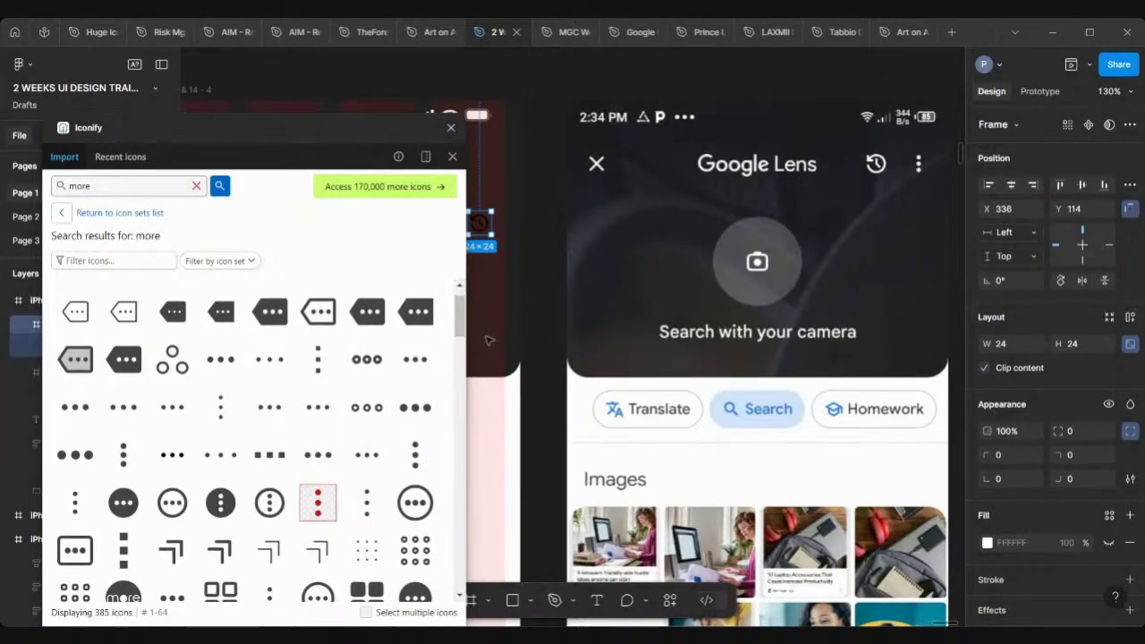
pyautogui.hscroll(-3, 881, 241)
pyautogui.scroll(-1, 881, 241)
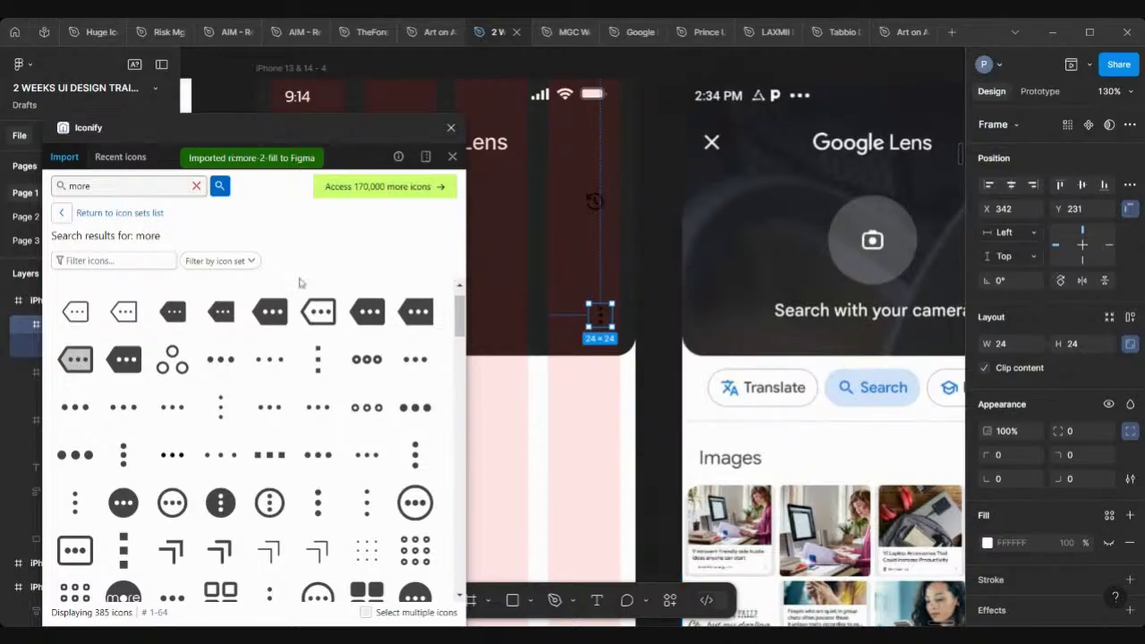
# Search Iconify for "camera" and examine the shape of the reference's camera icon inside its round button.
pyautogui.moveTo(112, 188); pyautogui.dragTo(36, 189)
pyautogui.write('camera')
pyautogui.press('Return')
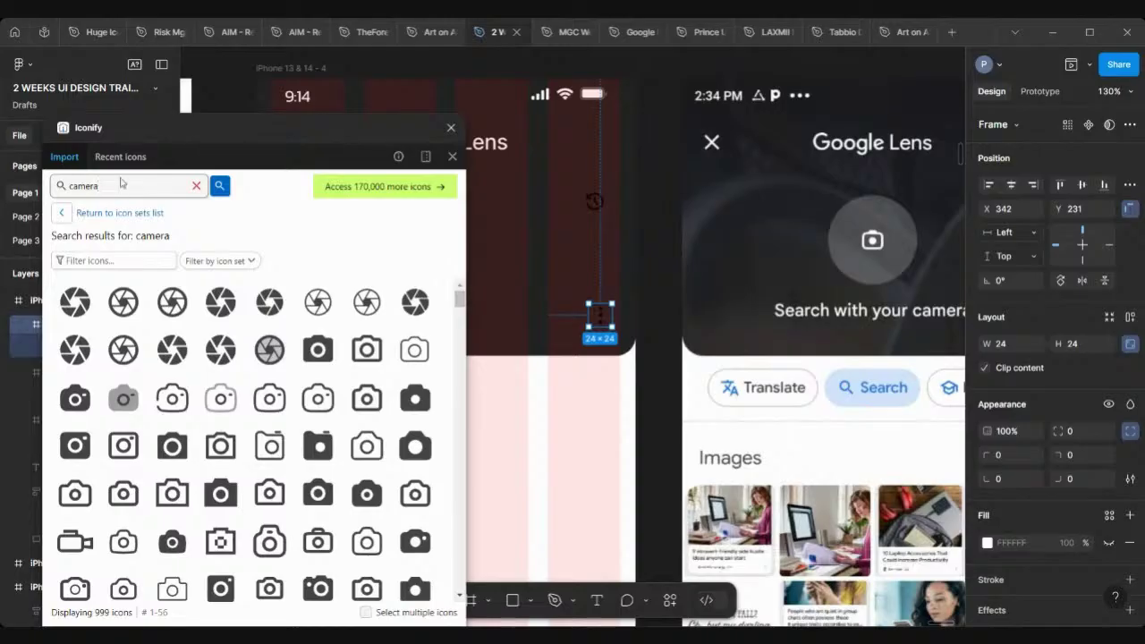
pyautogui.hscroll(-3, 555, 226)
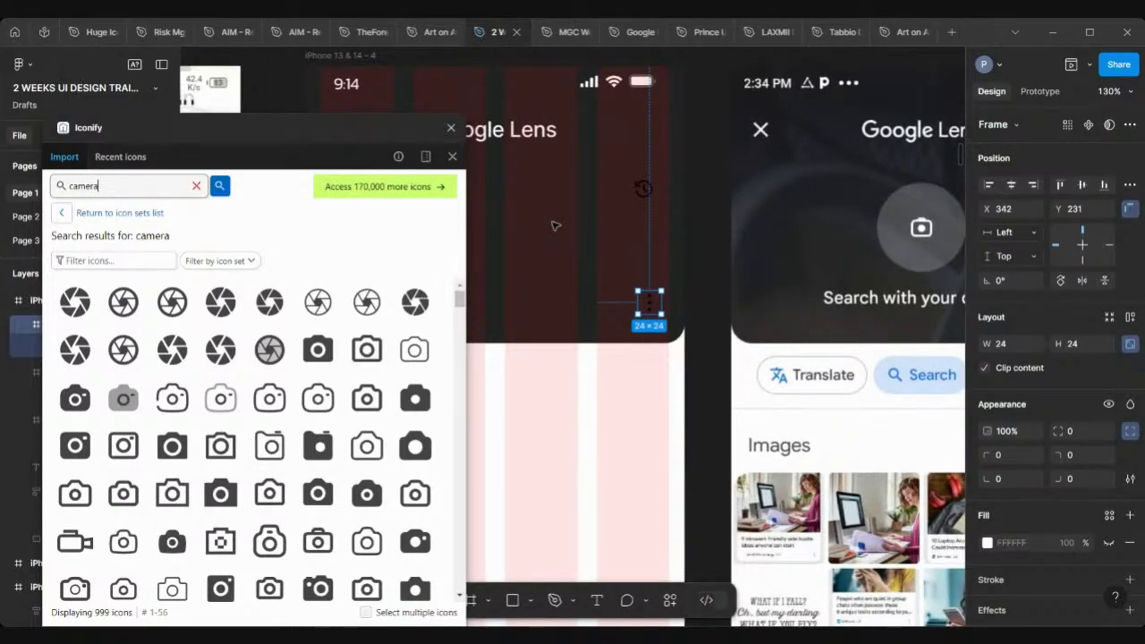
pyautogui.scroll(5, 785, 207)
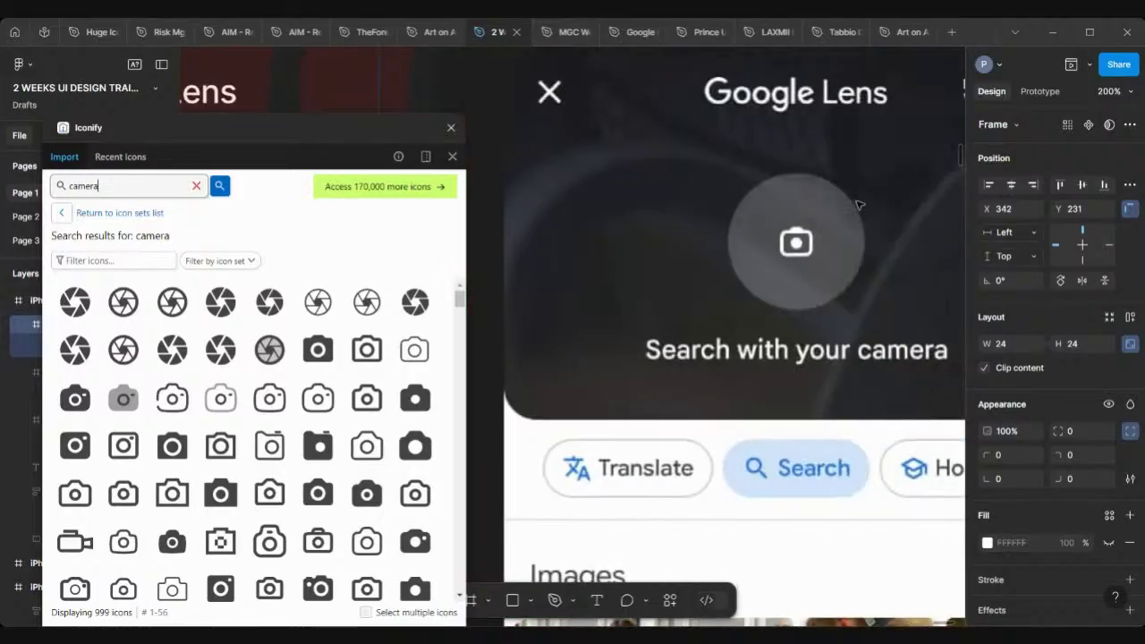
pyautogui.scroll(4, 811, 236)
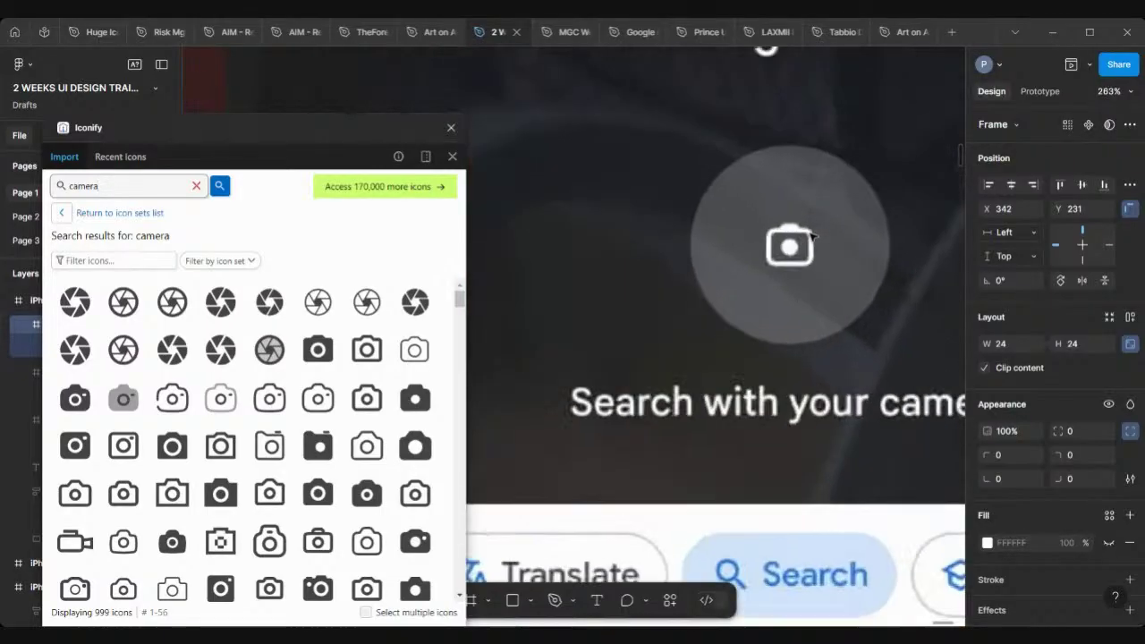
pyautogui.hscroll(-2, 823, 230)
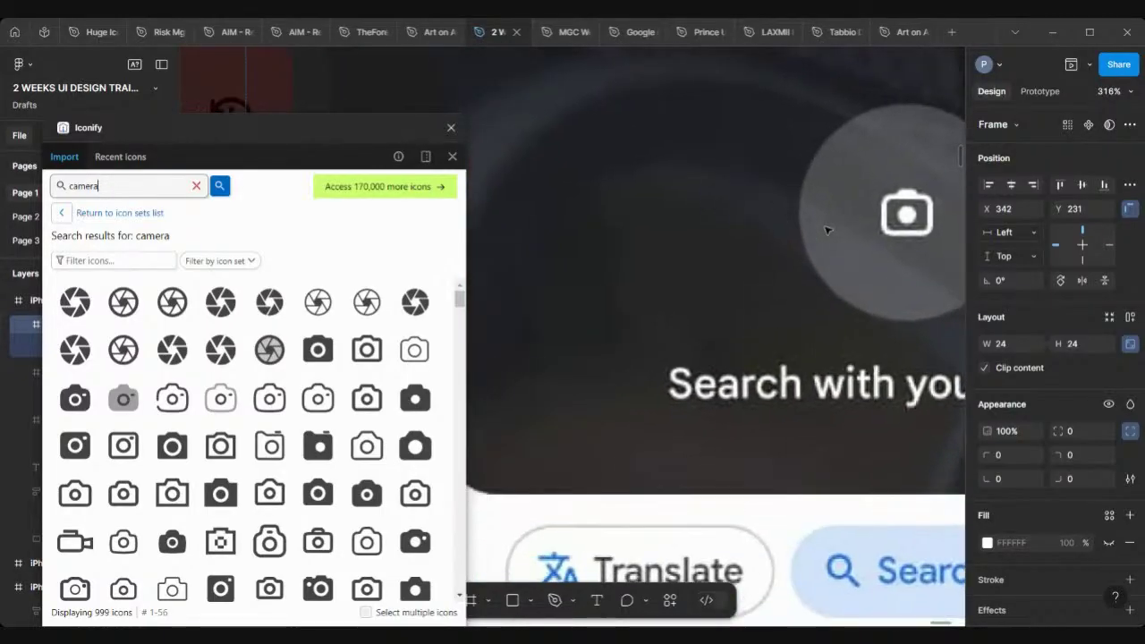
pyautogui.scroll(-3, 779, 289)
pyautogui.hscroll(-3, 779, 289)
pyautogui.scroll(-3, 779, 289)
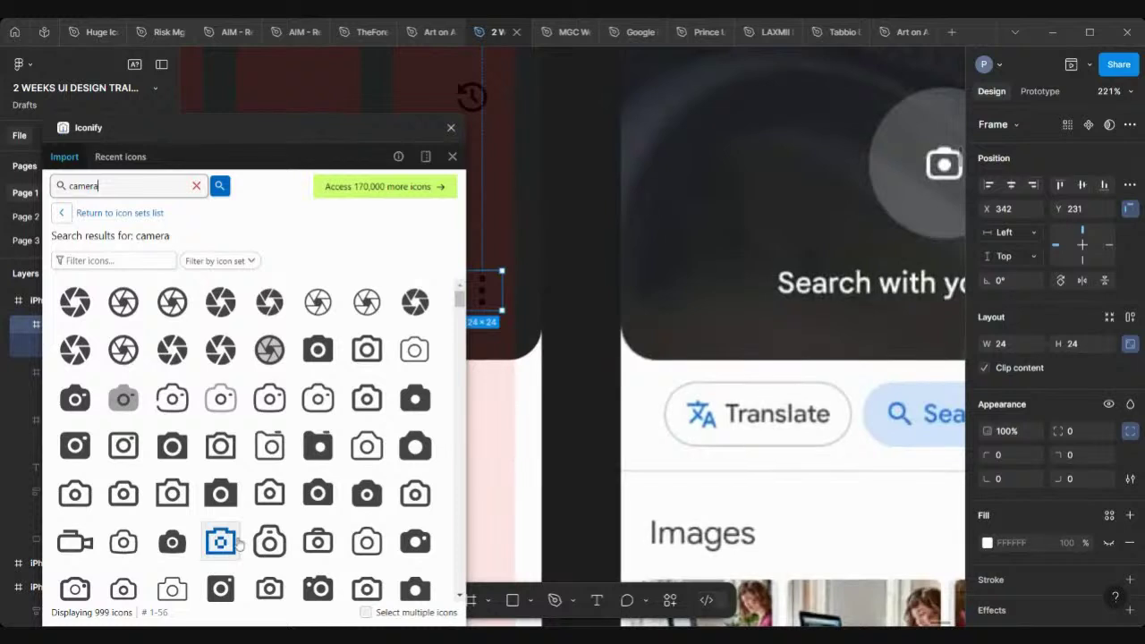
# Browse the camera search results for an outlined icon resembling the one in the Google Lens reference.
pyautogui.scroll(-3, 237, 543)
pyautogui.scroll(-4, 237, 542)
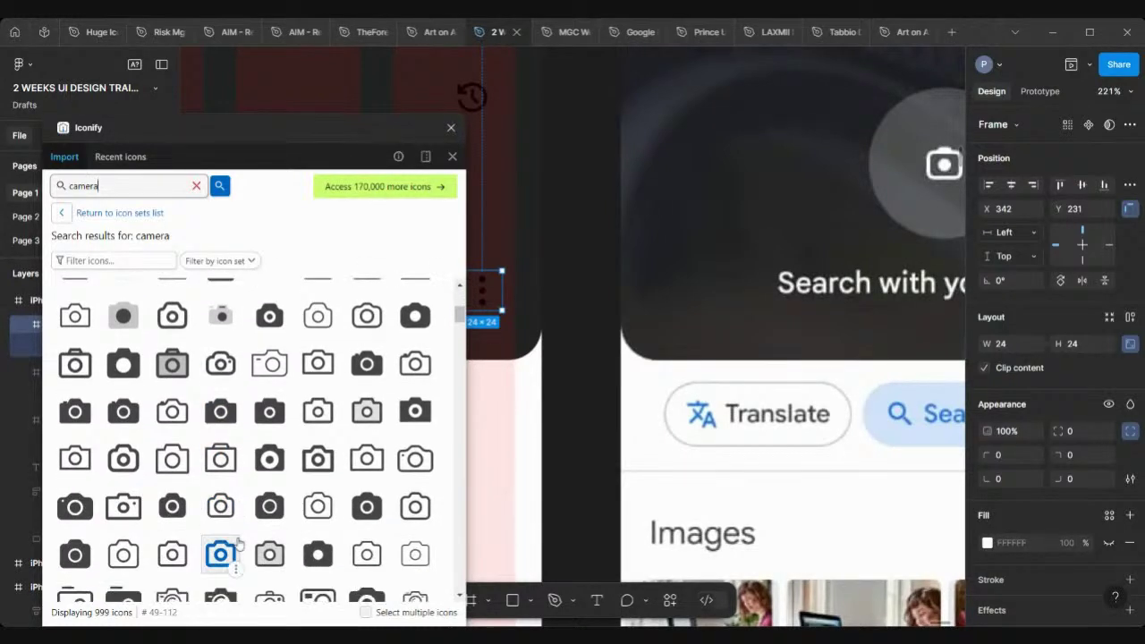
pyautogui.scroll(-2, 237, 543)
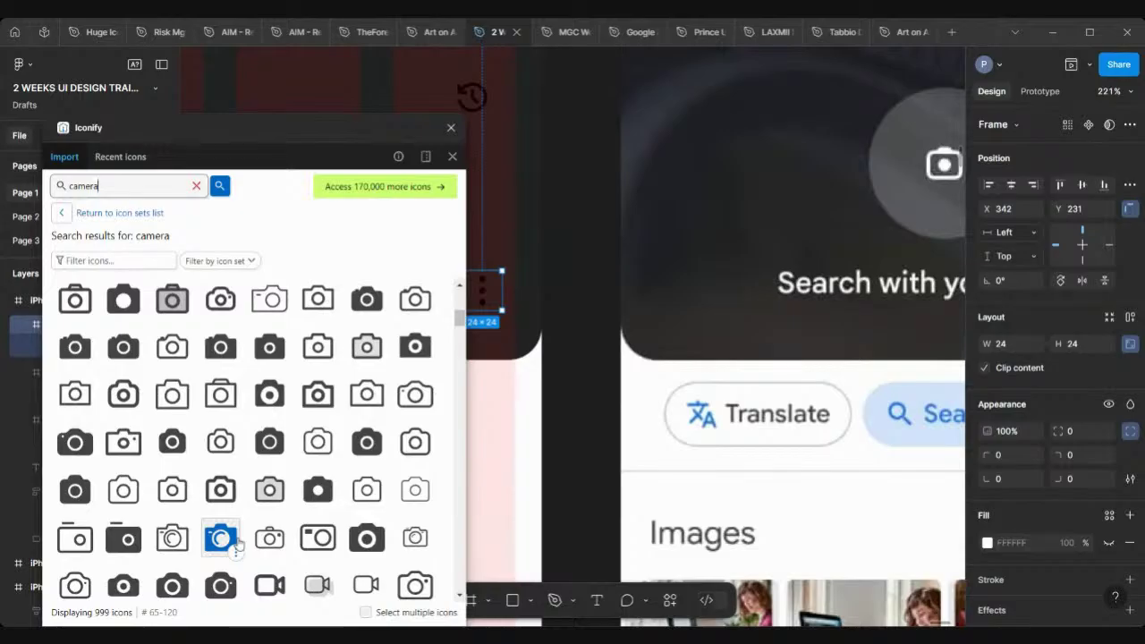
pyautogui.scroll(-1, 237, 543)
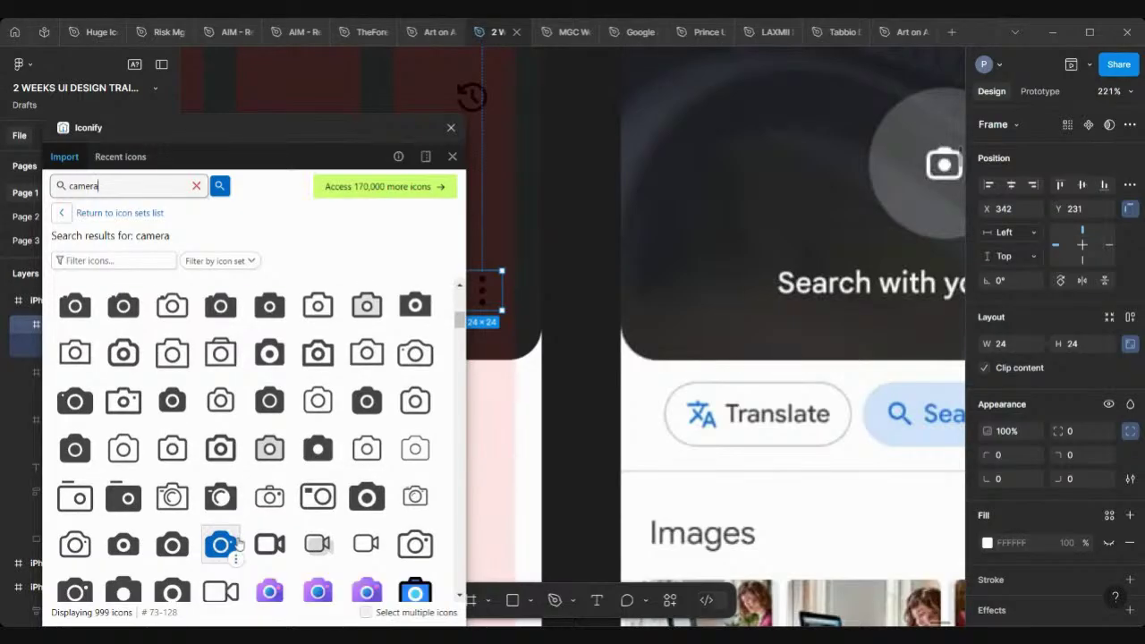
pyautogui.scroll(-1, 237, 542)
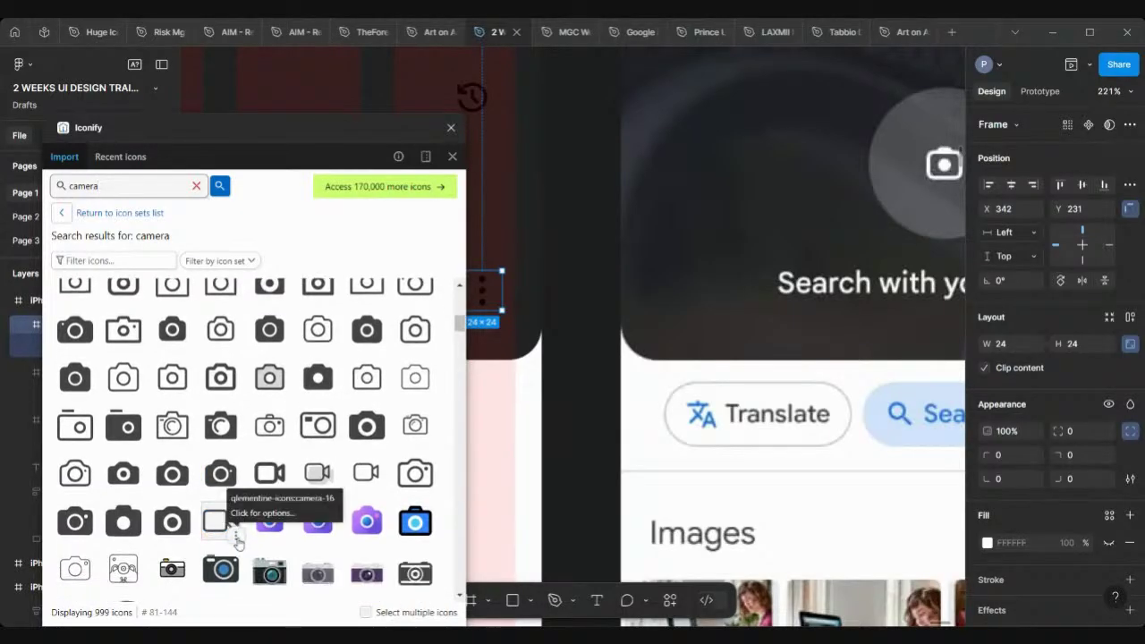
pyautogui.scroll(-1, 237, 543)
pyautogui.scroll(-4, 237, 542)
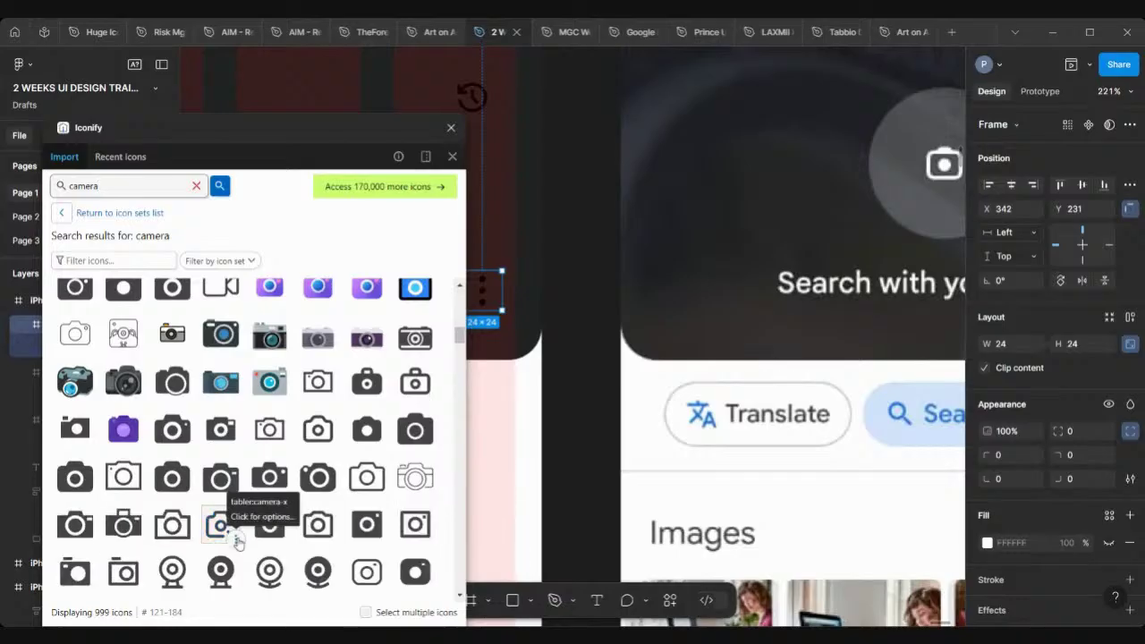
pyautogui.scroll(-1, 237, 543)
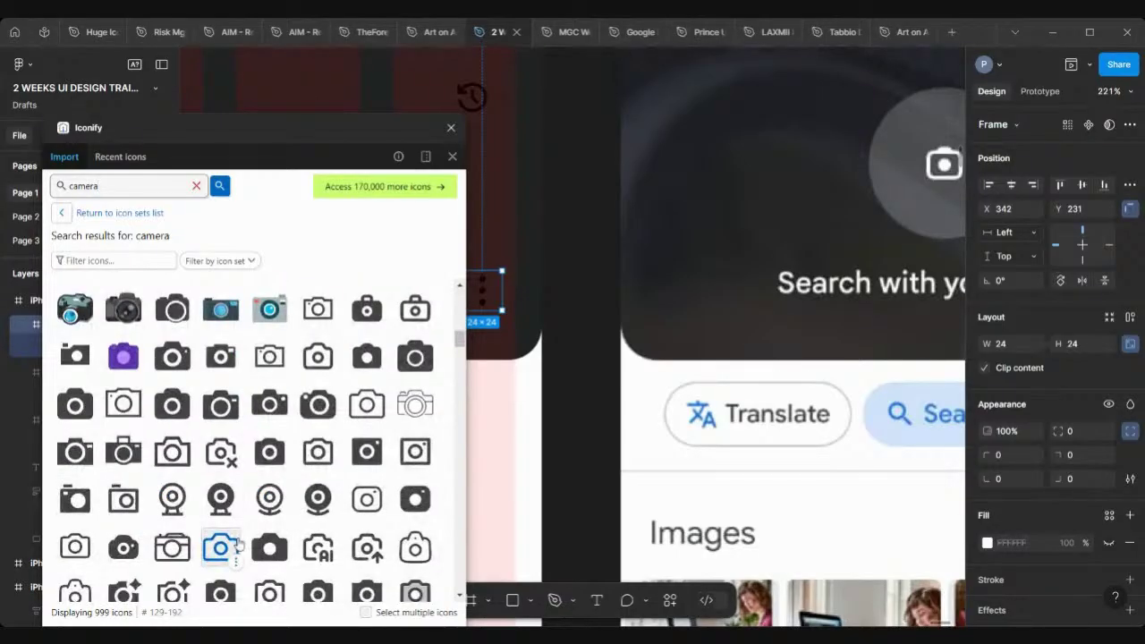
pyautogui.scroll(-1, 237, 543)
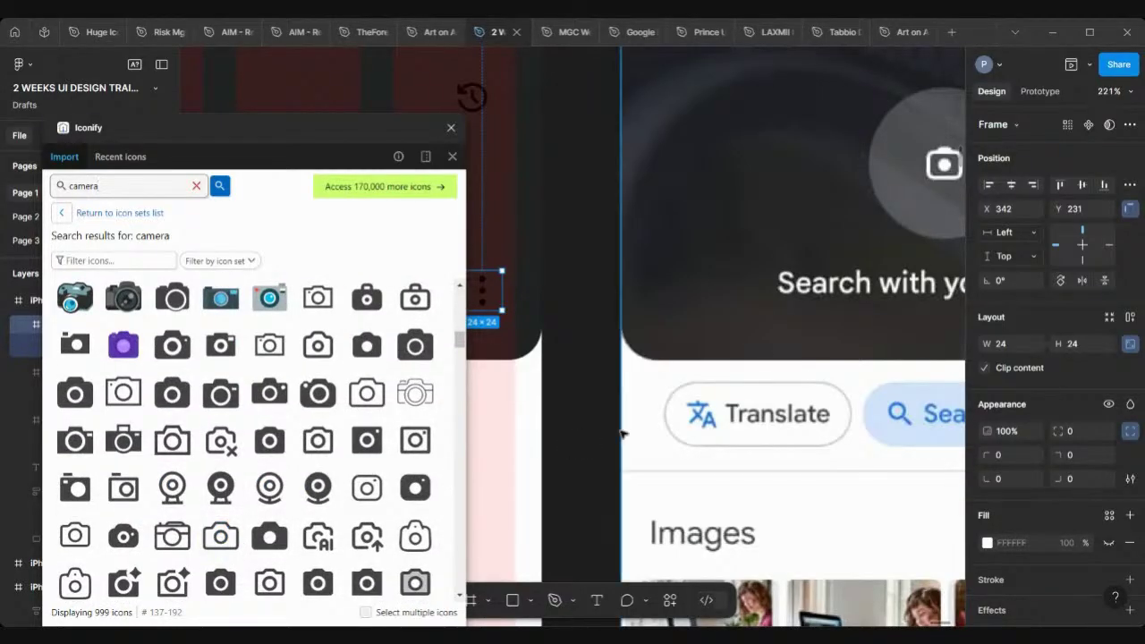
pyautogui.hscroll(-5, 624, 434)
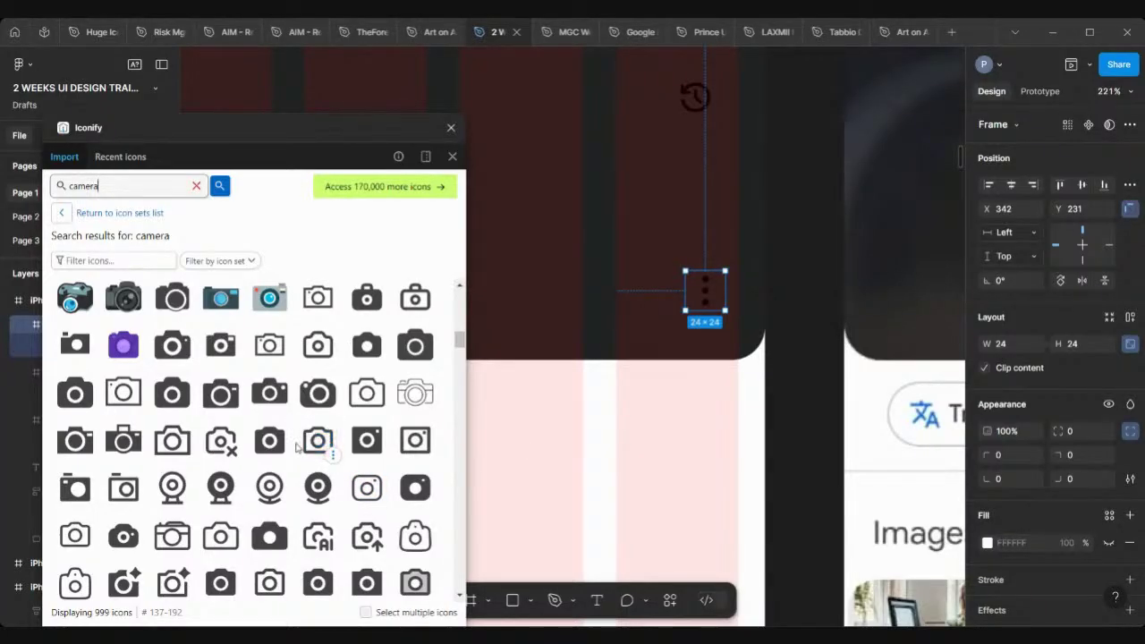
pyautogui.scroll(-5, 298, 447)
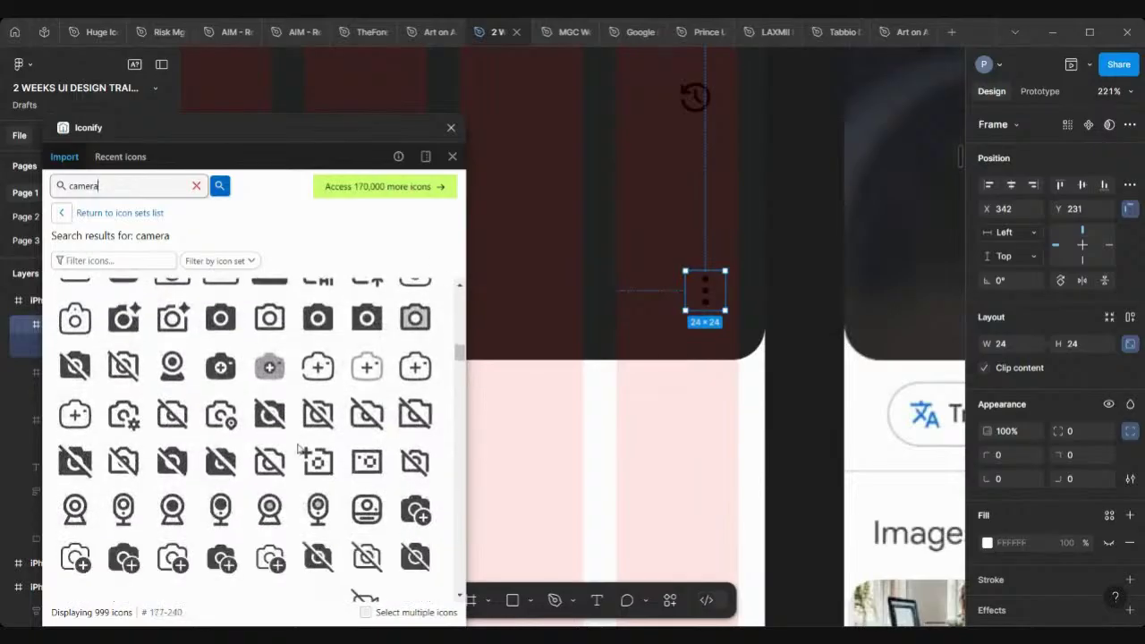
pyautogui.scroll(-6, 298, 448)
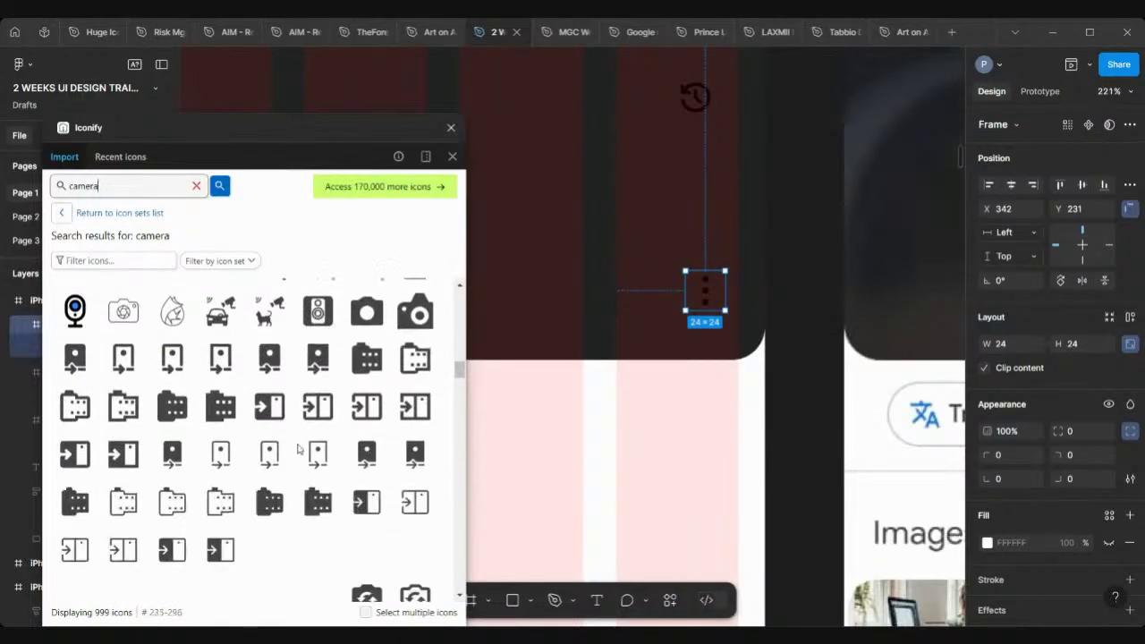
pyautogui.scroll(6, 298, 447)
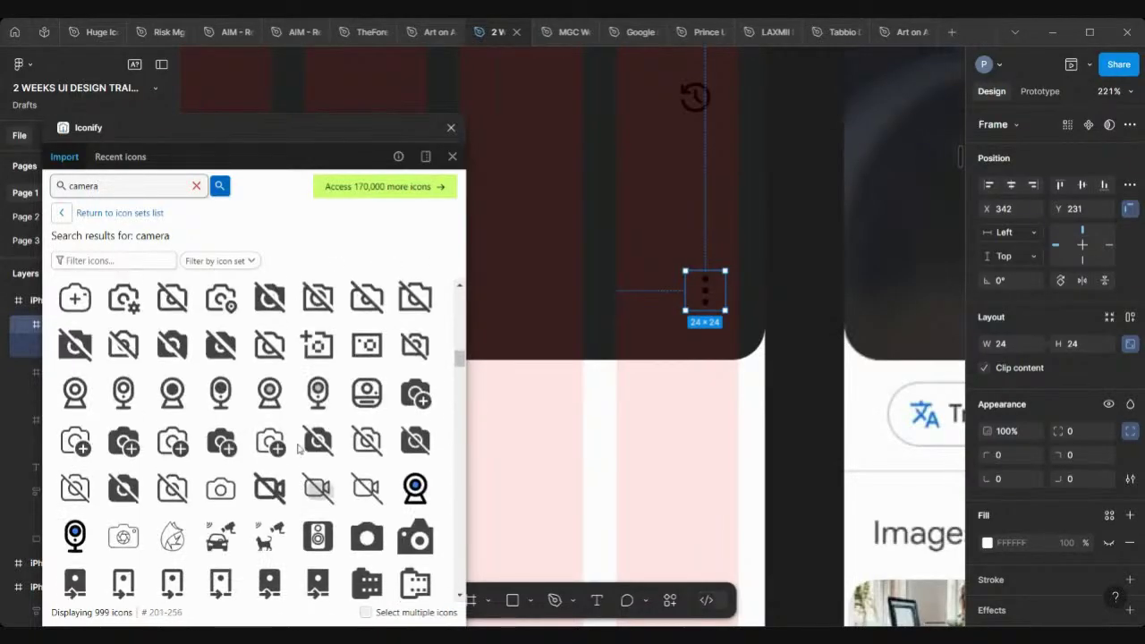
pyautogui.scroll(3, 298, 448)
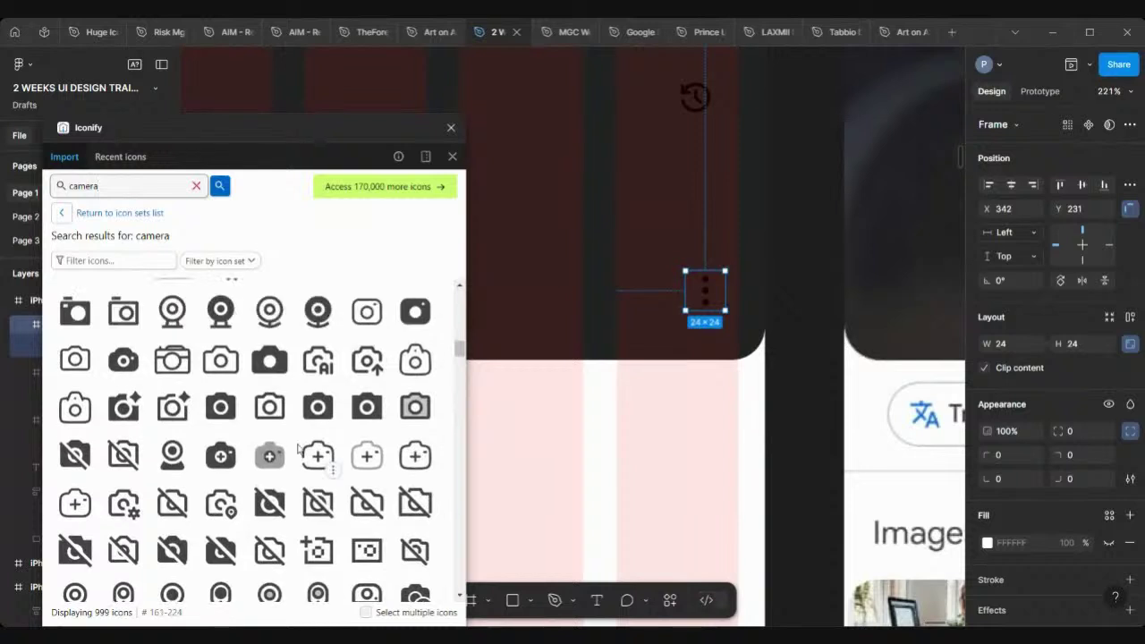
# Import the outlined mingcute camera-2-line icon into the dark header, between the history and three-dot icons, at X 272, Y 171.
pyautogui.scroll(2, 298, 447)
pyautogui.click(319, 394)
pyautogui.moveTo(590, 193); pyautogui.dragTo(591, 193)
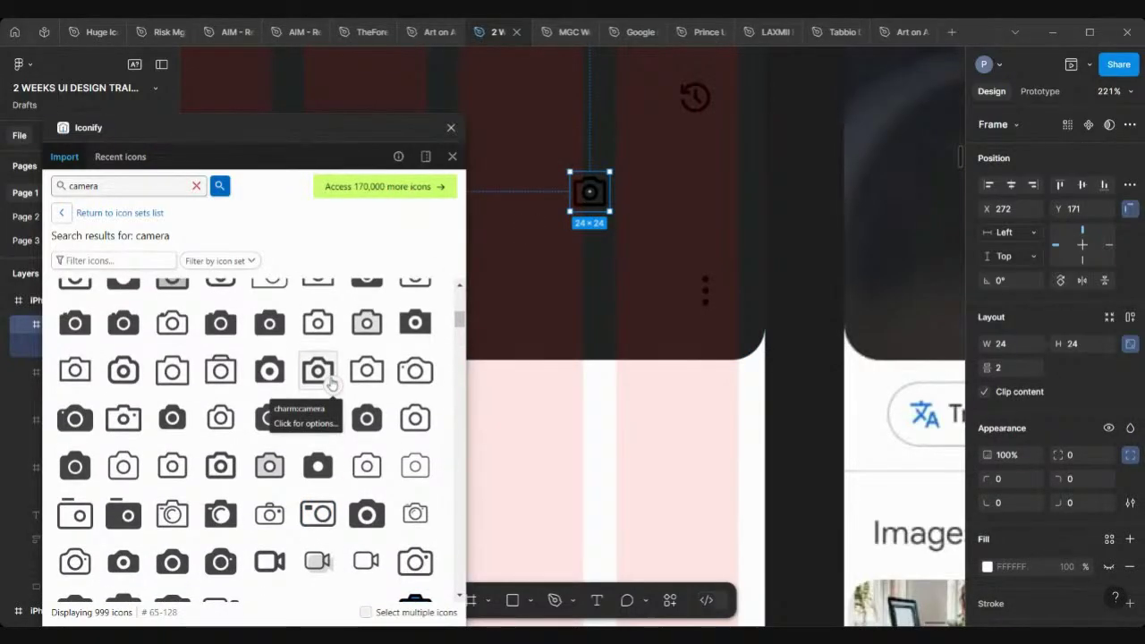
# Compare the other camera icons in the results with the reference's camera icon.
pyautogui.scroll(1, 331, 383)
pyautogui.hscroll(5, 638, 289)
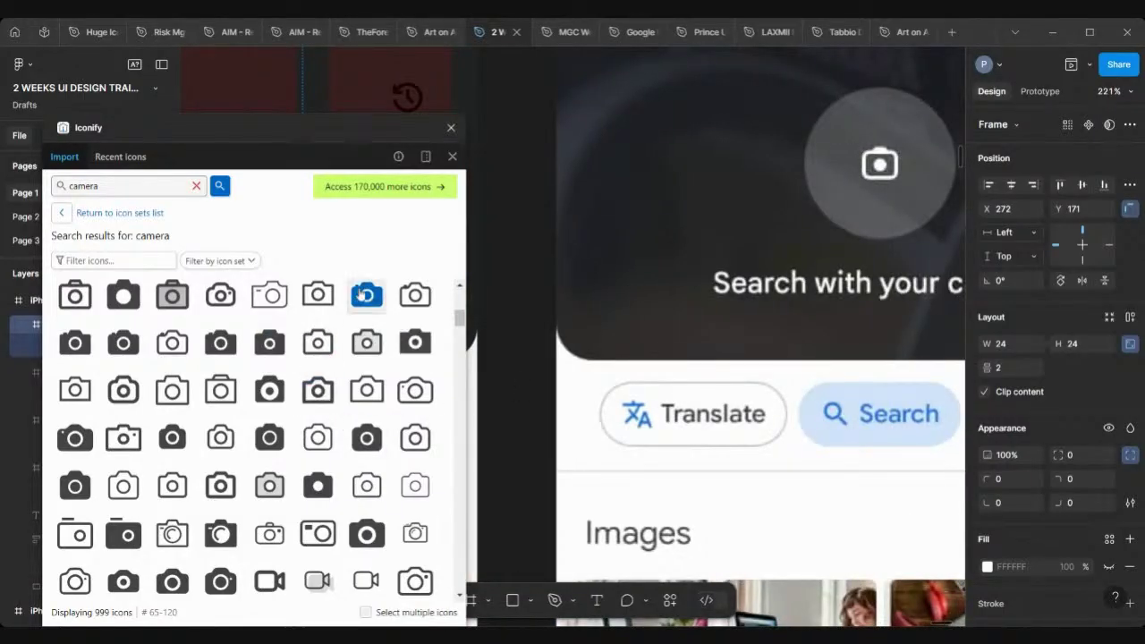
pyautogui.scroll(3, 243, 378)
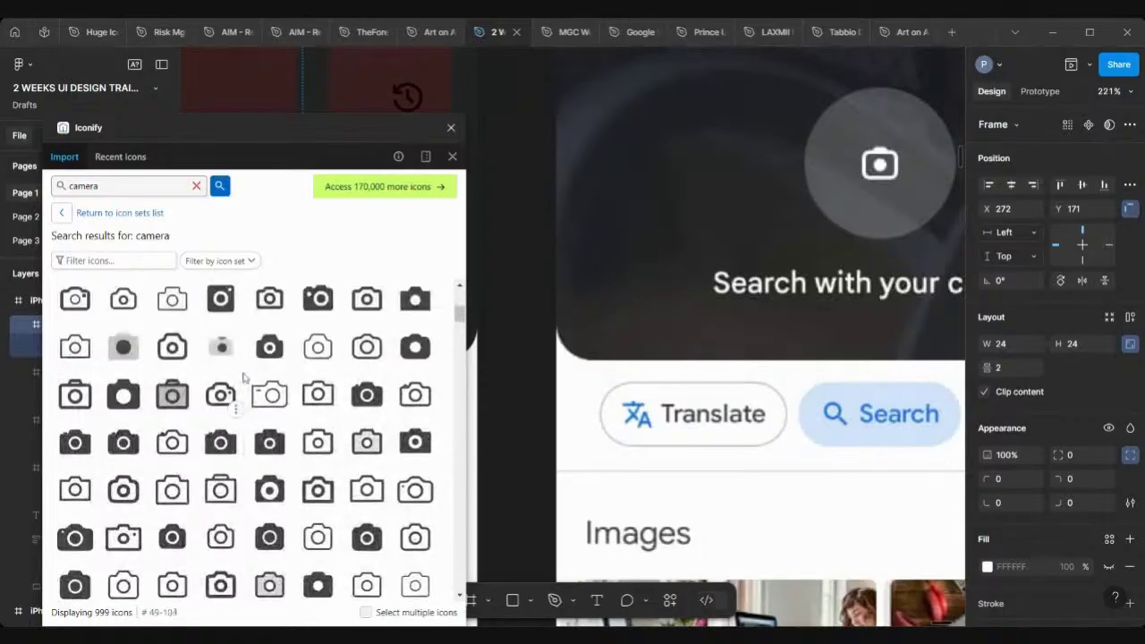
pyautogui.scroll(2, 243, 377)
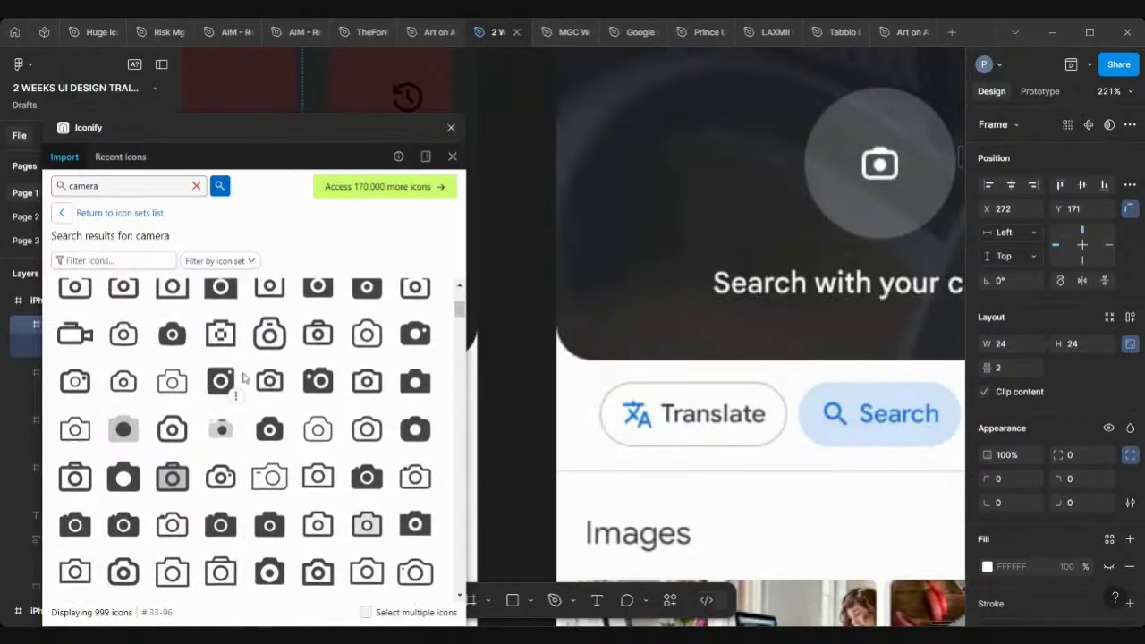
pyautogui.scroll(3, 243, 378)
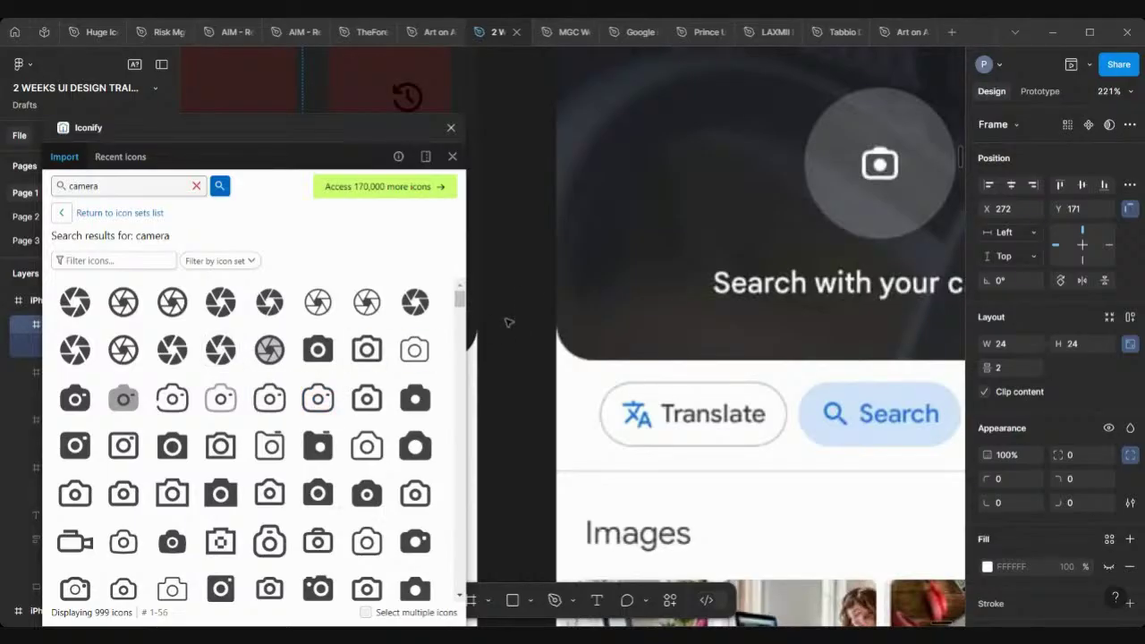
pyautogui.hscroll(-3, 626, 293)
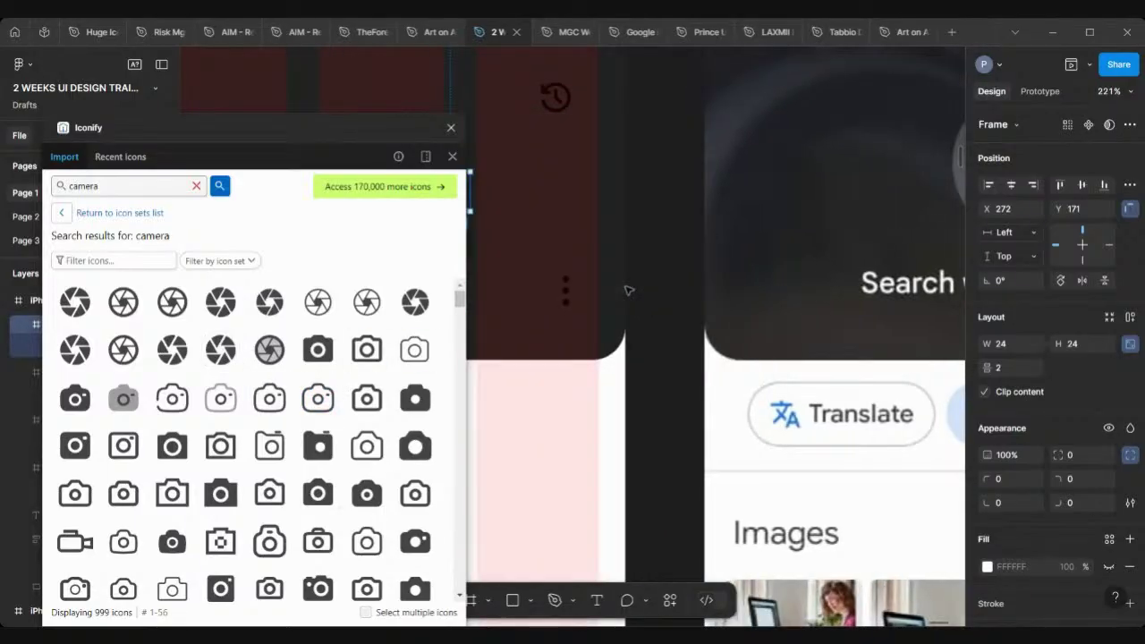
pyautogui.hscroll(-5, 627, 291)
pyautogui.scroll(-3, 491, 185)
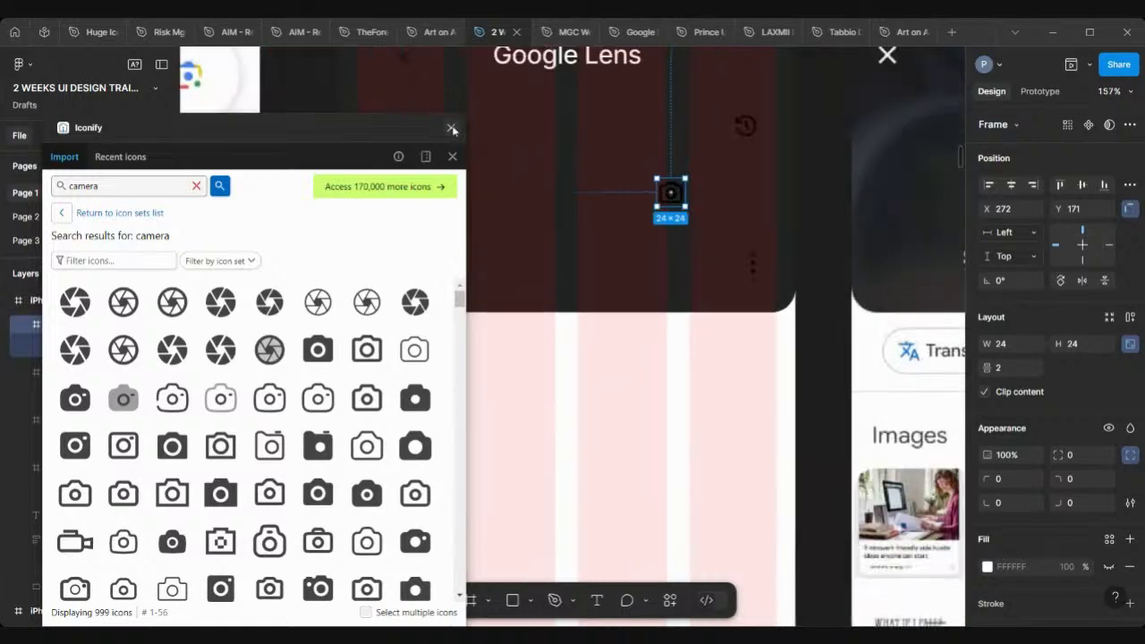
# Close Iconify and review the Google Lens reference beside the iPhone 13 & 14 - 4 frame.
pyautogui.click(451, 127)
pyautogui.hscroll(3, 641, 306)
pyautogui.hscroll(5, 641, 306)
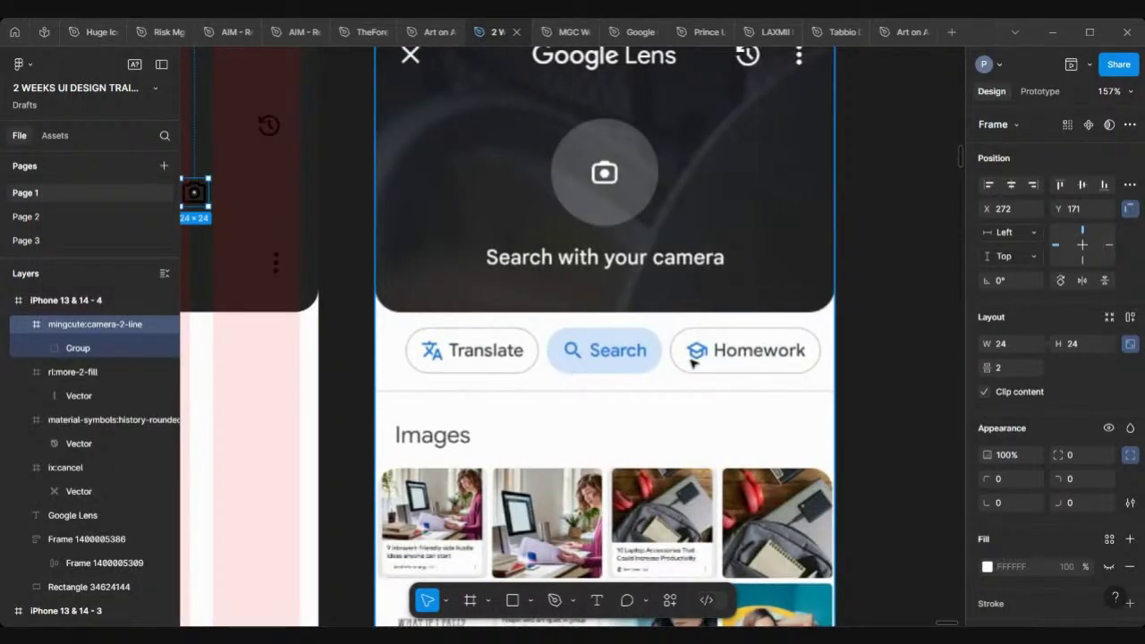
pyautogui.scroll(-6, 668, 361)
pyautogui.hscroll(-3, 666, 364)
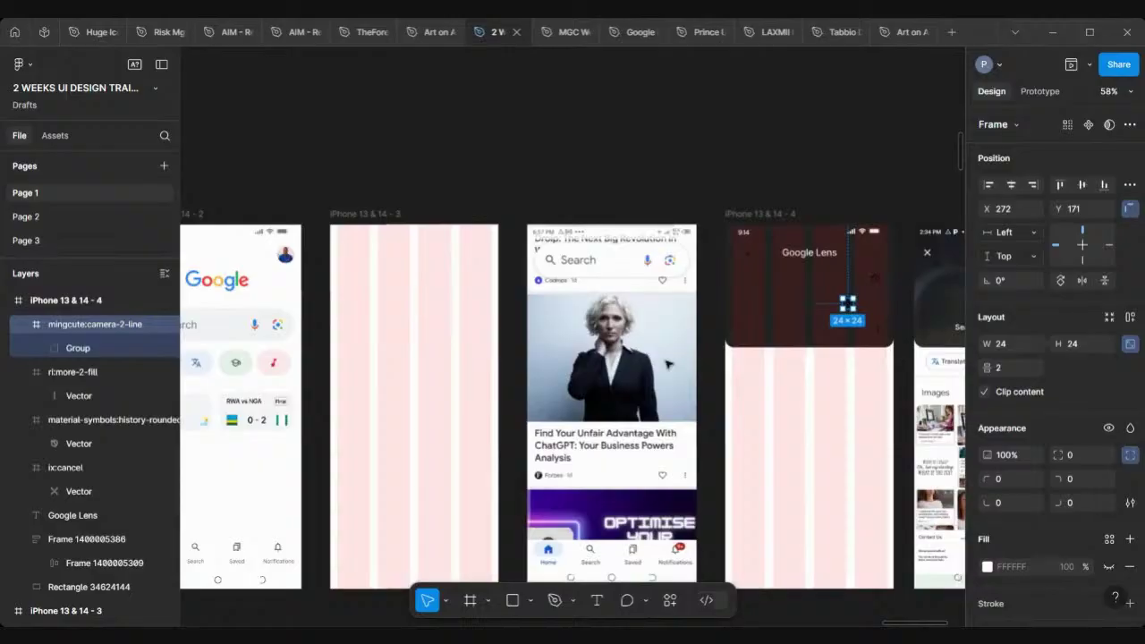
pyautogui.scroll(-1, 666, 364)
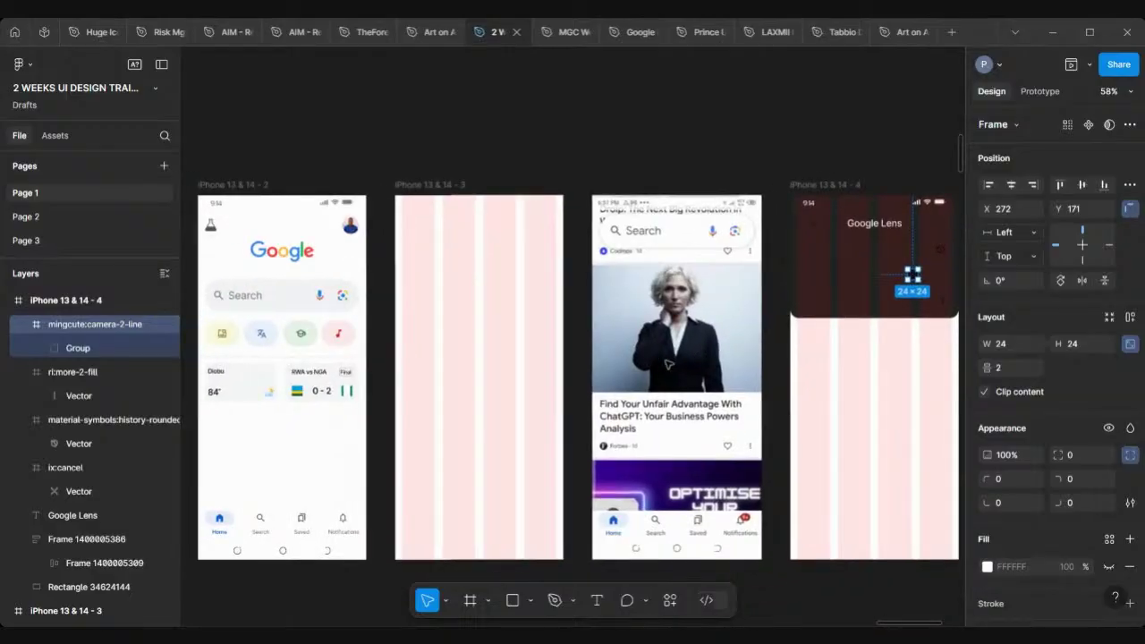
pyautogui.hscroll(6, 668, 363)
pyautogui.scroll(-1, 668, 363)
pyautogui.scroll(2, 654, 229)
pyautogui.scroll(3, 689, 226)
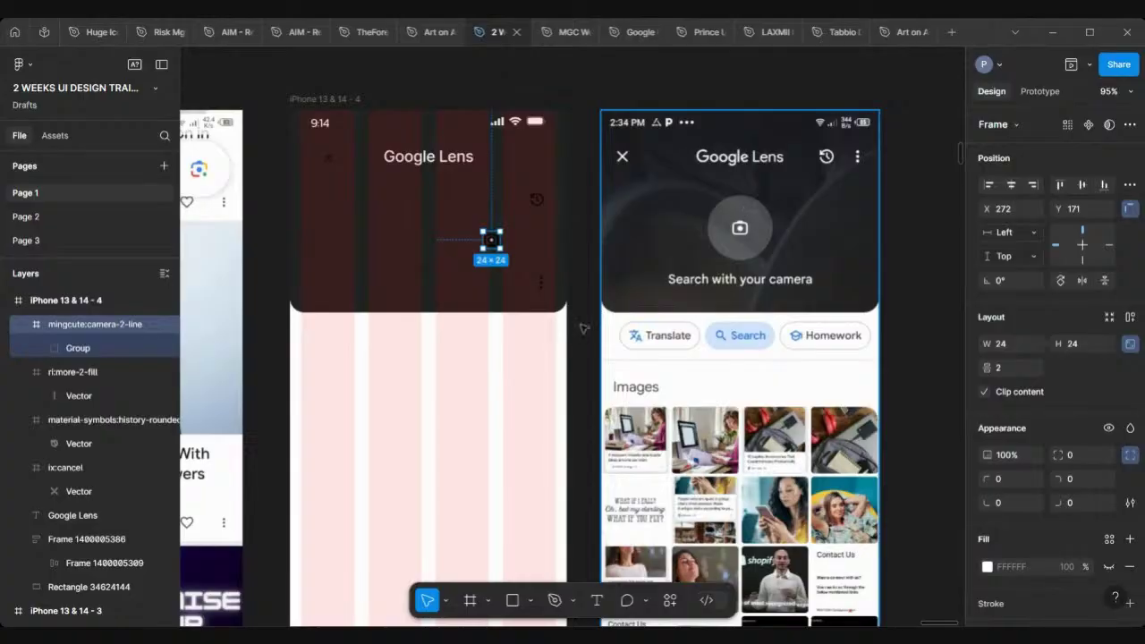
# Draw an ellipse in the empty area below the dark header, lock its aspect ratio and size it to 80 × 80.
pyautogui.click(531, 601)
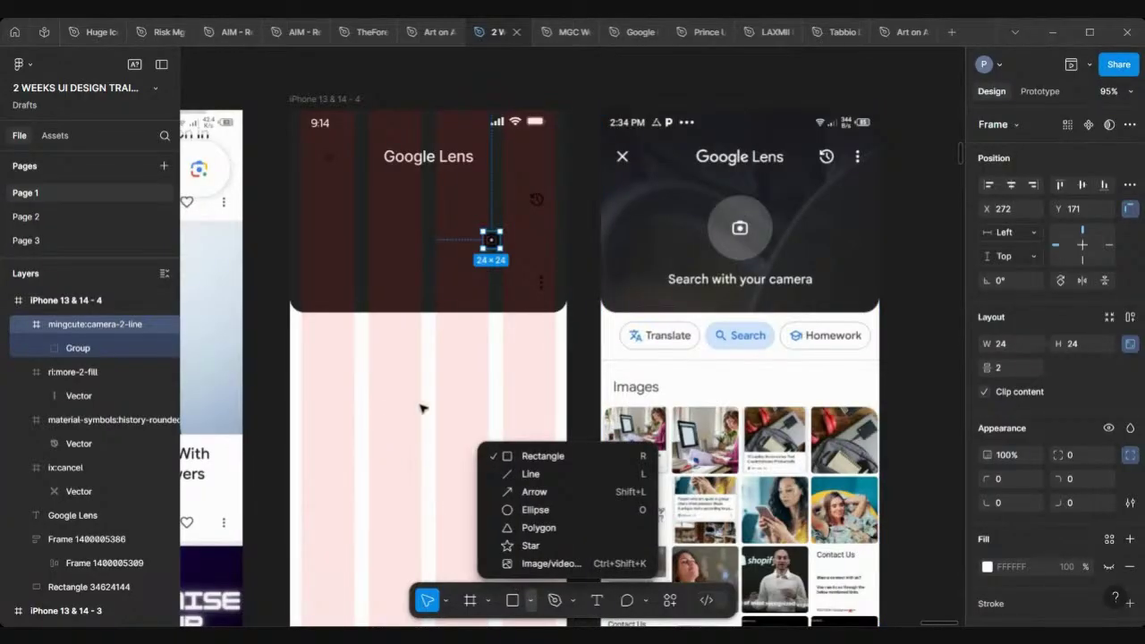
pyautogui.click(524, 510)
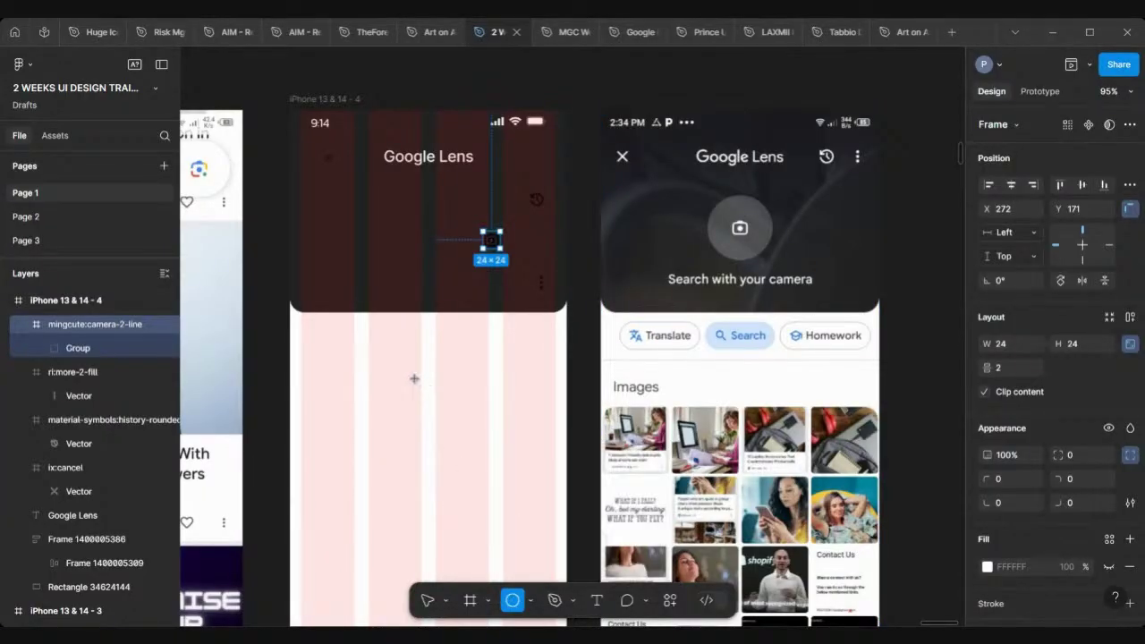
pyautogui.moveTo(414, 379); pyautogui.dragTo(462, 432)
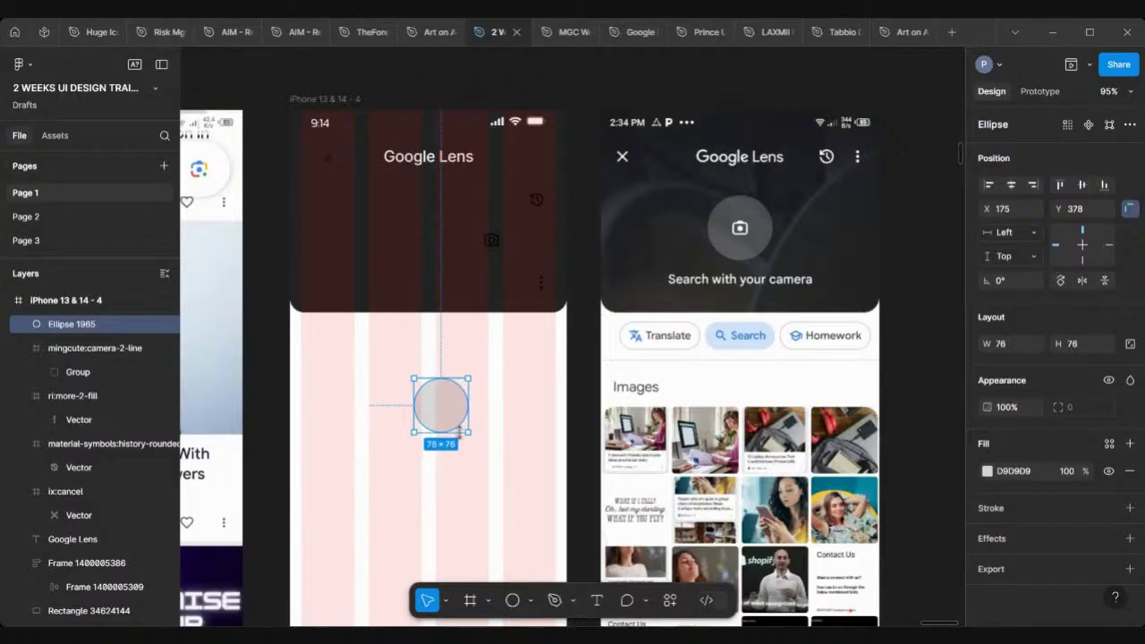
pyautogui.click(1131, 344)
pyautogui.click(1094, 345)
pyautogui.write('80')
pyautogui.press('Return')
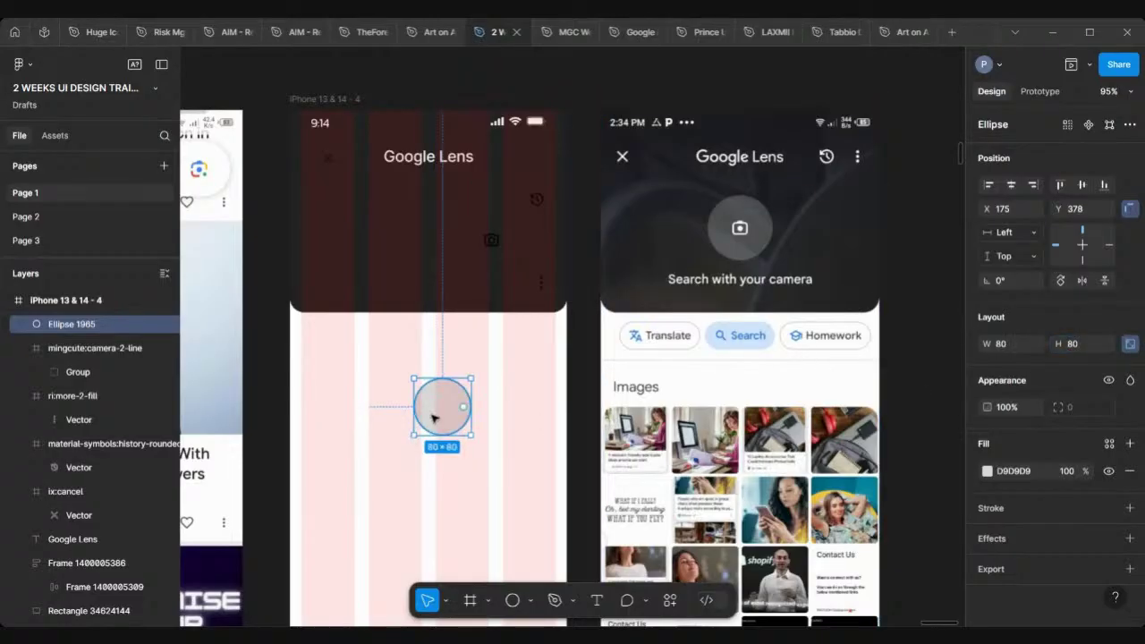
# Move the circle into the dark header below the Google Lens title at X 155, Y 117 and fill it with the reference circle's sampled 4D4E50.
pyautogui.moveTo(437, 413); pyautogui.dragTo(420, 233)
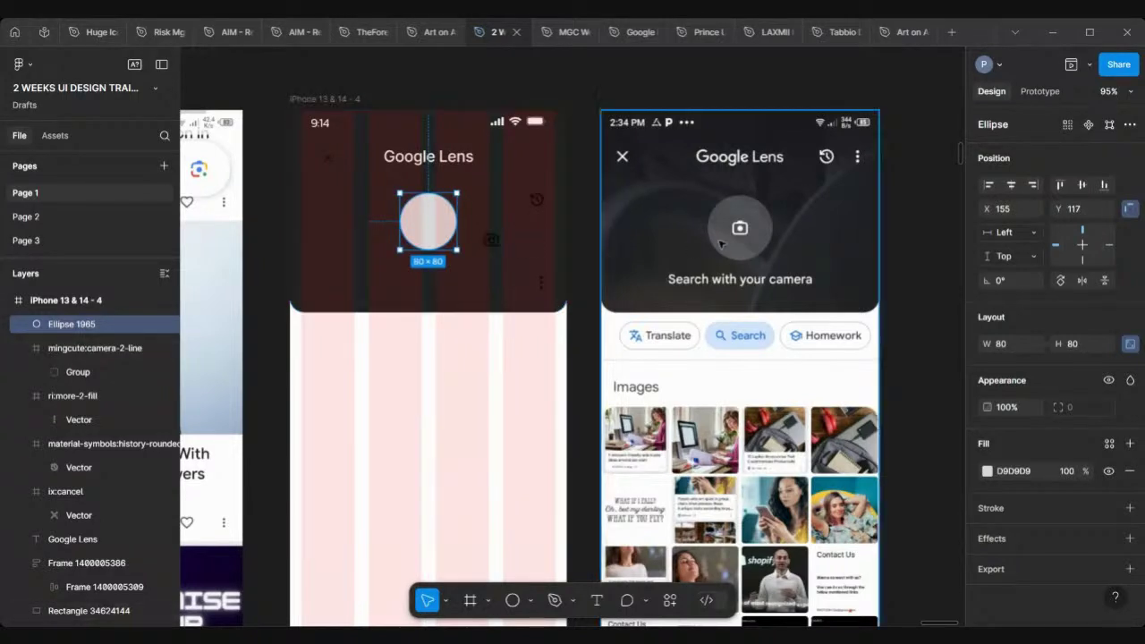
pyautogui.click(987, 471)
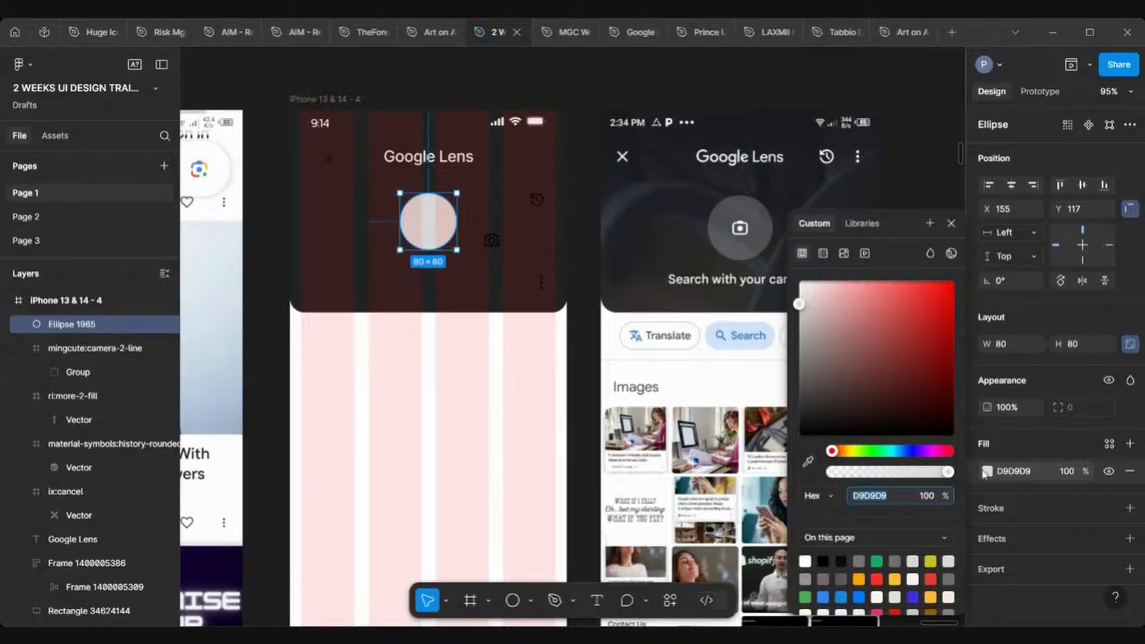
pyautogui.click(809, 461)
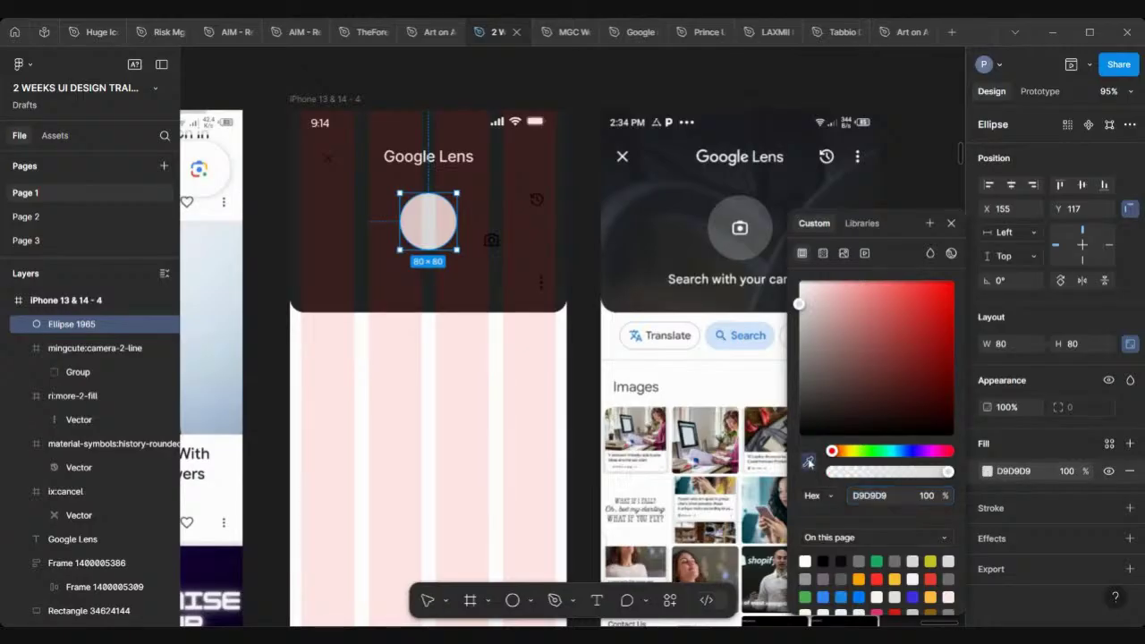
pyautogui.click(735, 237)
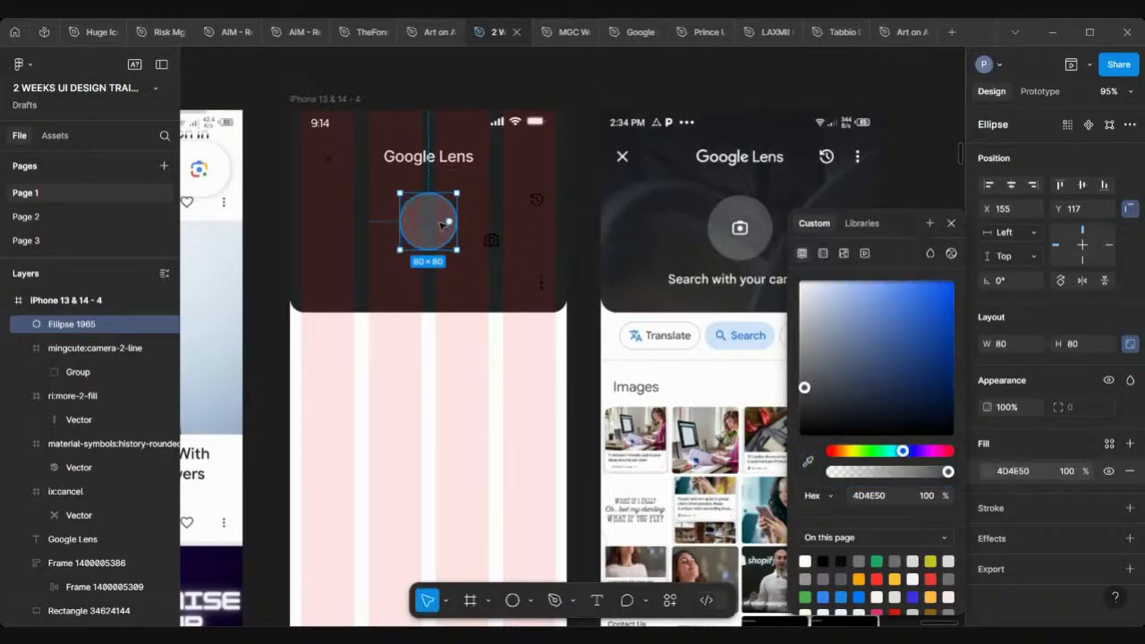
# Recolor the mingcute camera-2-line icon to FFFFFF.
pyautogui.click(491, 240)
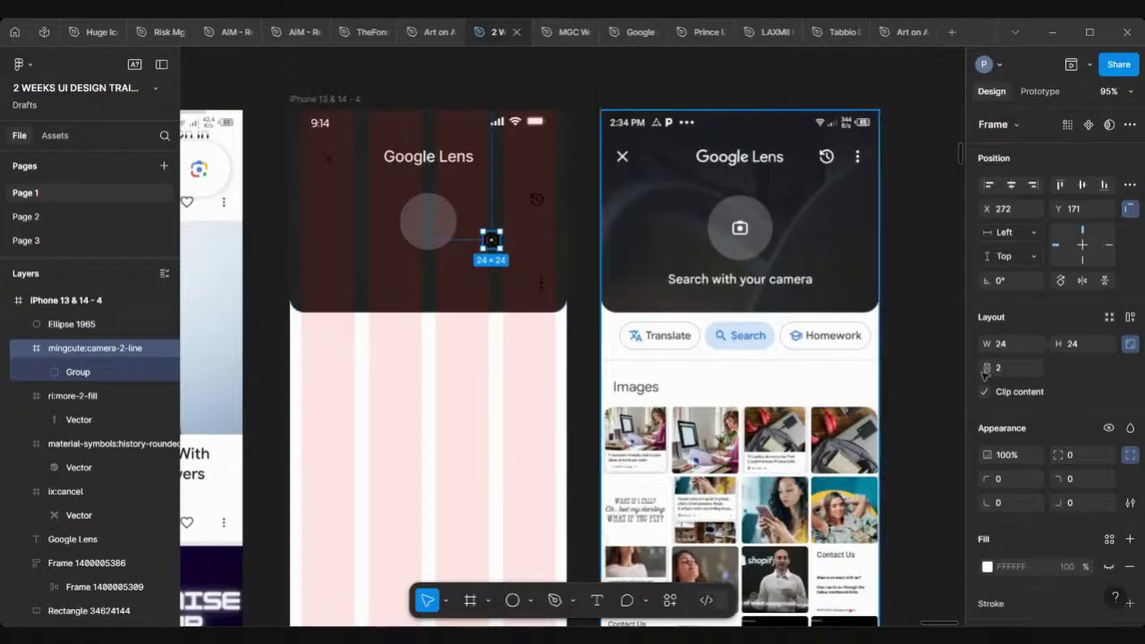
pyautogui.scroll(-3, 1027, 442)
pyautogui.click(1012, 532)
pyautogui.write('ffffff')
pyautogui.press('Return')
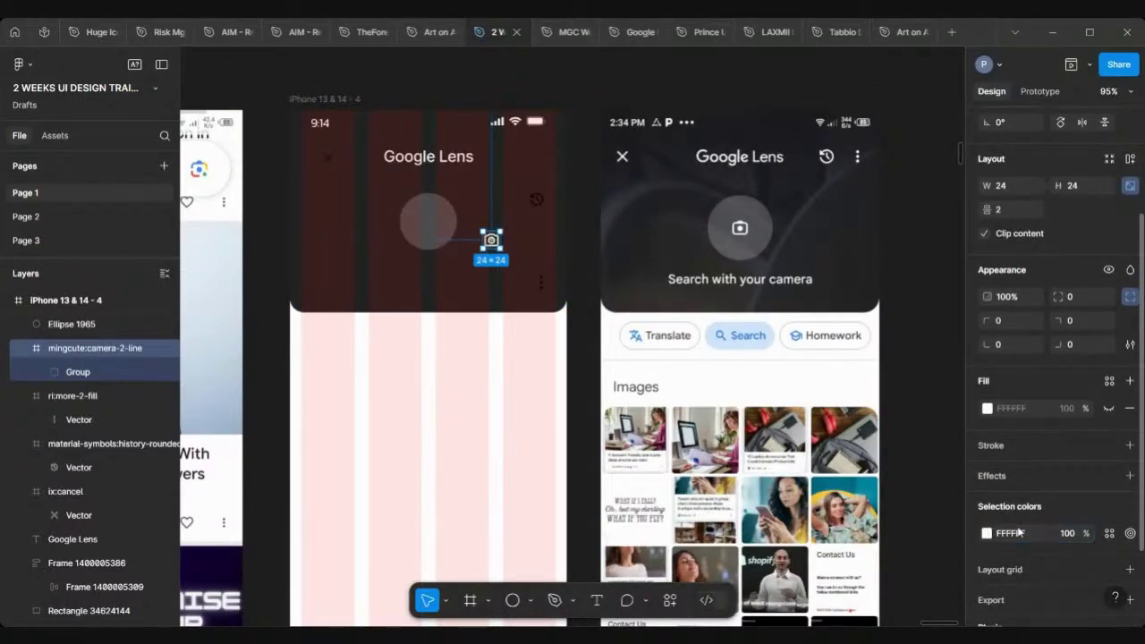
# Place the white camera icon at the centre of the grey circle and bring it to the front.
pyautogui.scroll(3, 335, 204)
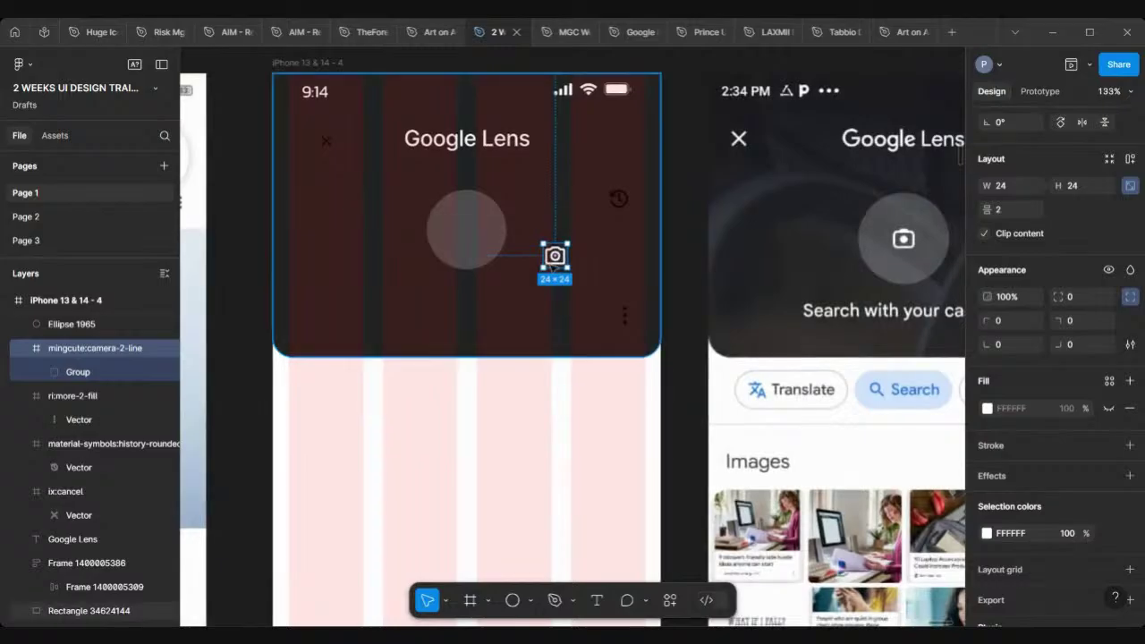
pyautogui.moveTo(554, 255); pyautogui.dragTo(466, 234)
pyautogui.rightClick(465, 234)
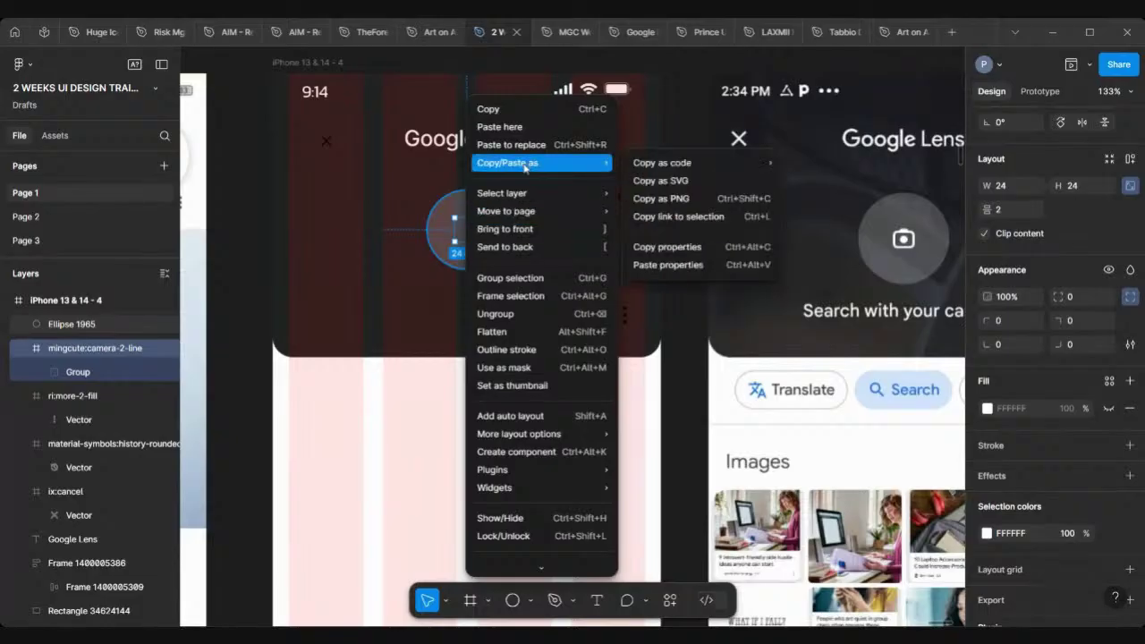
pyautogui.click(565, 232)
pyautogui.scroll(5, 450, 258)
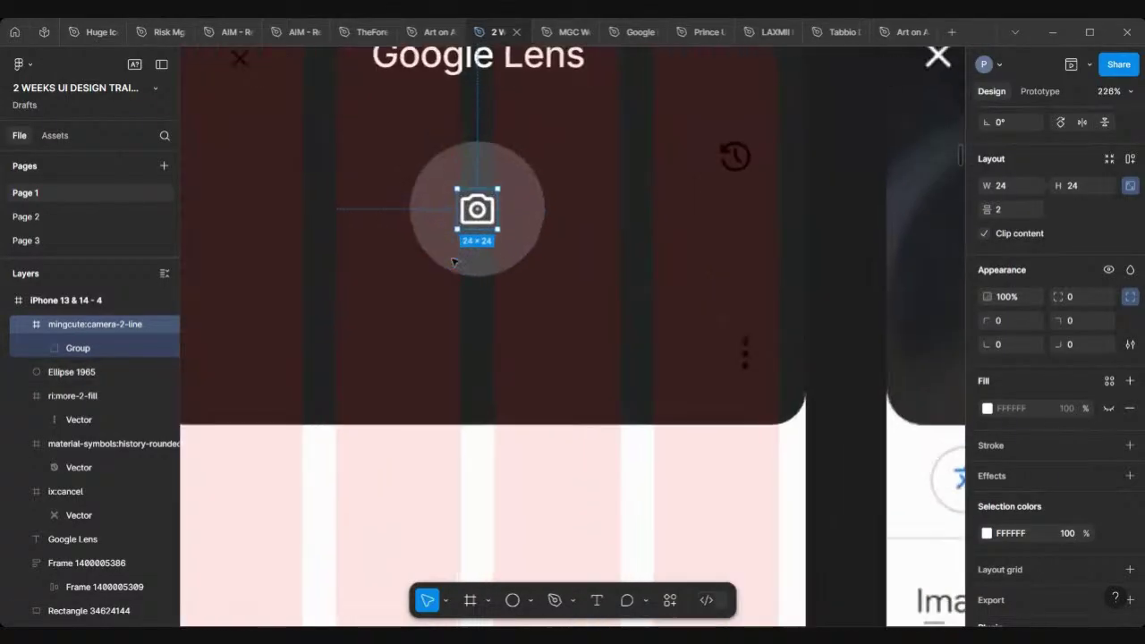
# Combine the camera icon and the grey circle into one 80 × 80 auto layout frame.
pyautogui.keyDown('shift'); pyautogui.click(487, 160); pyautogui.keyUp('shift')
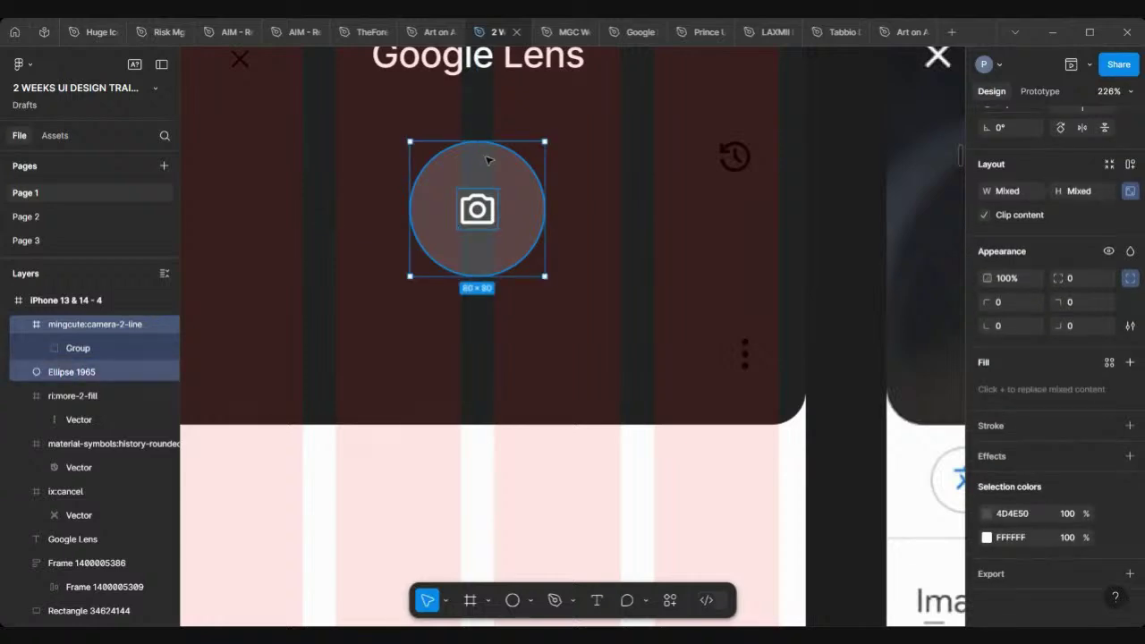
pyautogui.hotkey('shift', 'a')
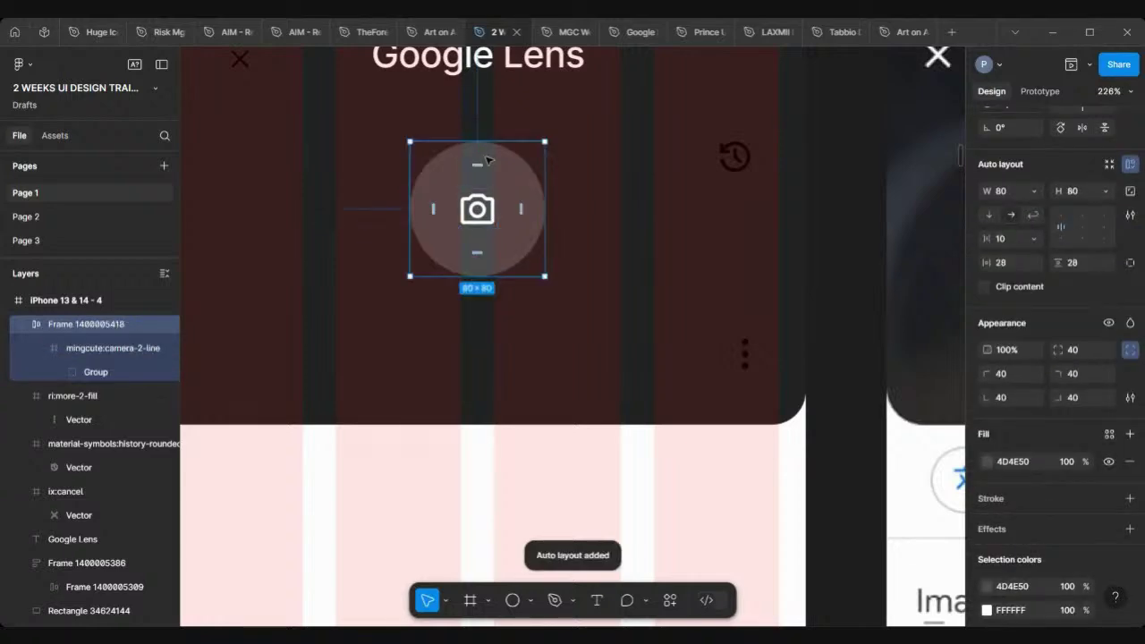
pyautogui.scroll(-5, 487, 160)
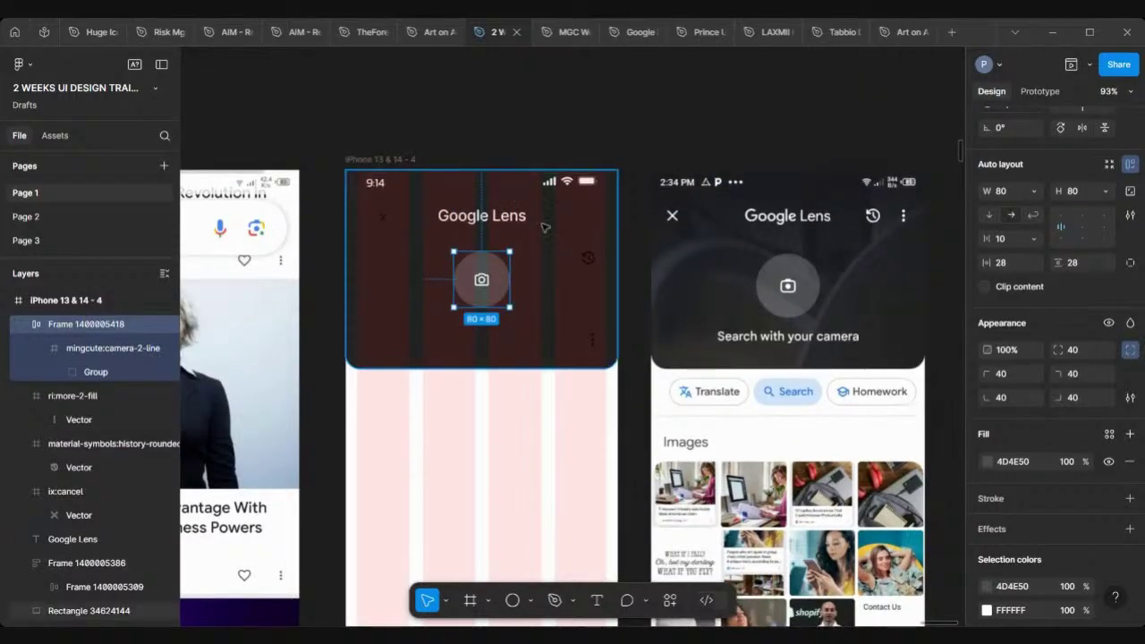
# Move the three-dot icon up to the header's right margin, level with the Google Lens title.
pyautogui.scroll(2, 501, 191)
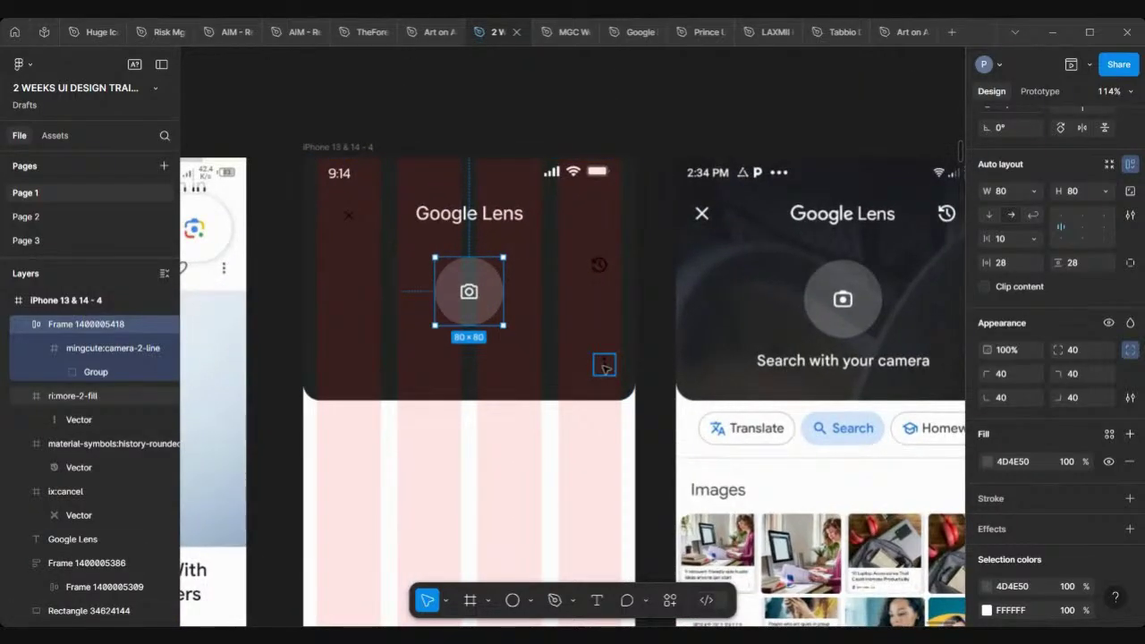
pyautogui.moveTo(604, 367); pyautogui.dragTo(609, 221)
pyautogui.scroll(5, 610, 222)
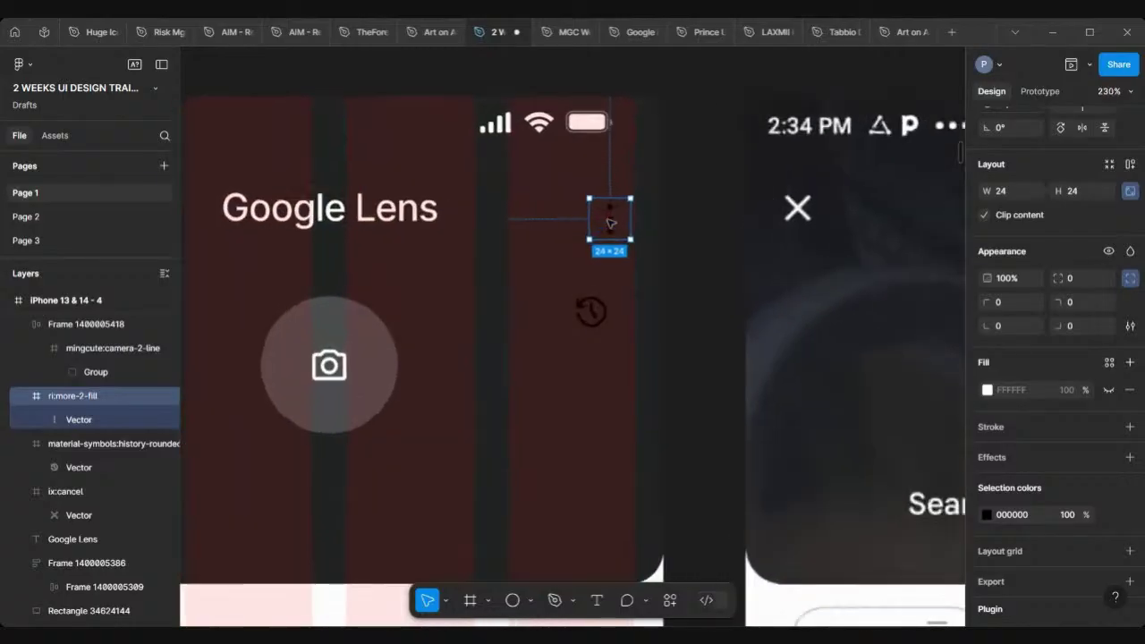
pyautogui.moveTo(616, 220); pyautogui.dragTo(616, 209)
pyautogui.scroll(-5, 613, 205)
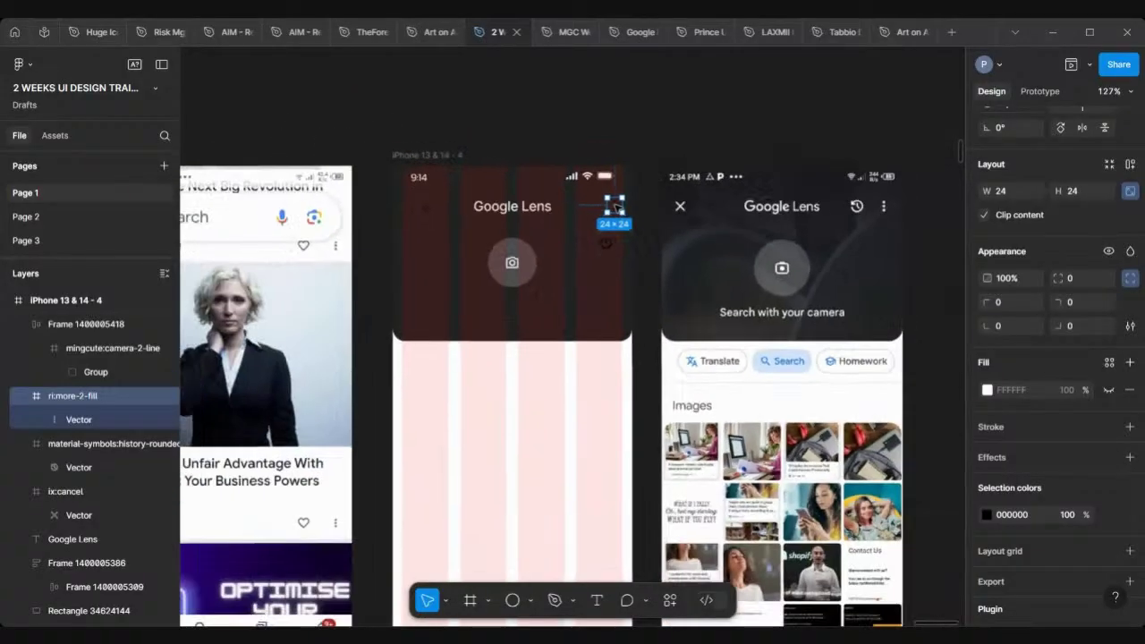
# Move the history icon up into the title row, just left of the three-dot icon.
pyautogui.click(606, 249)
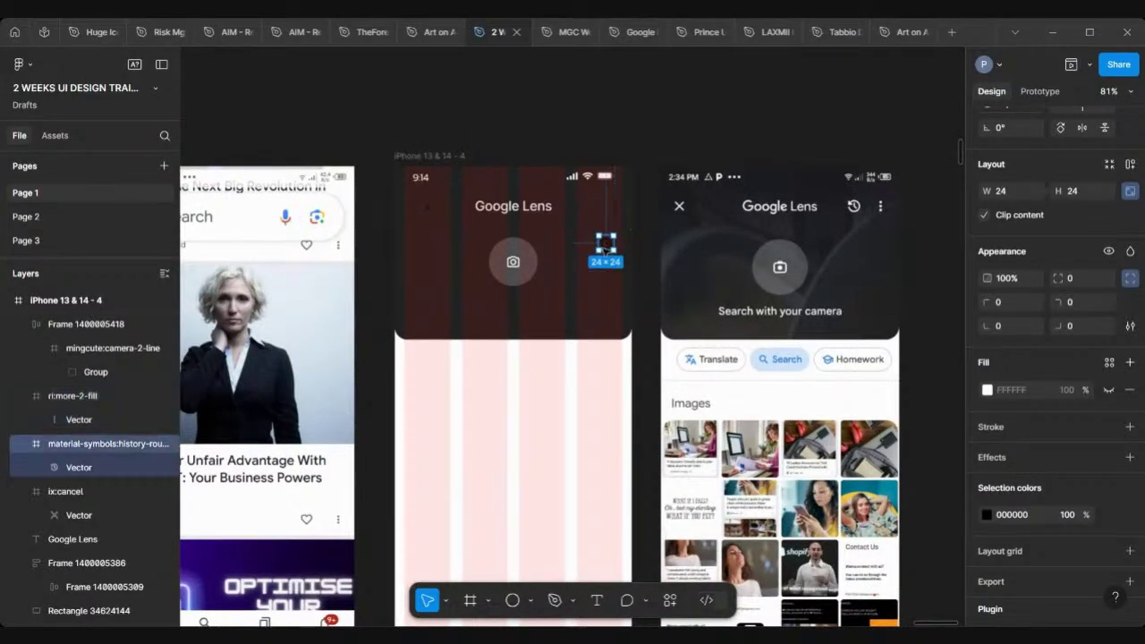
pyautogui.scroll(3, 605, 247)
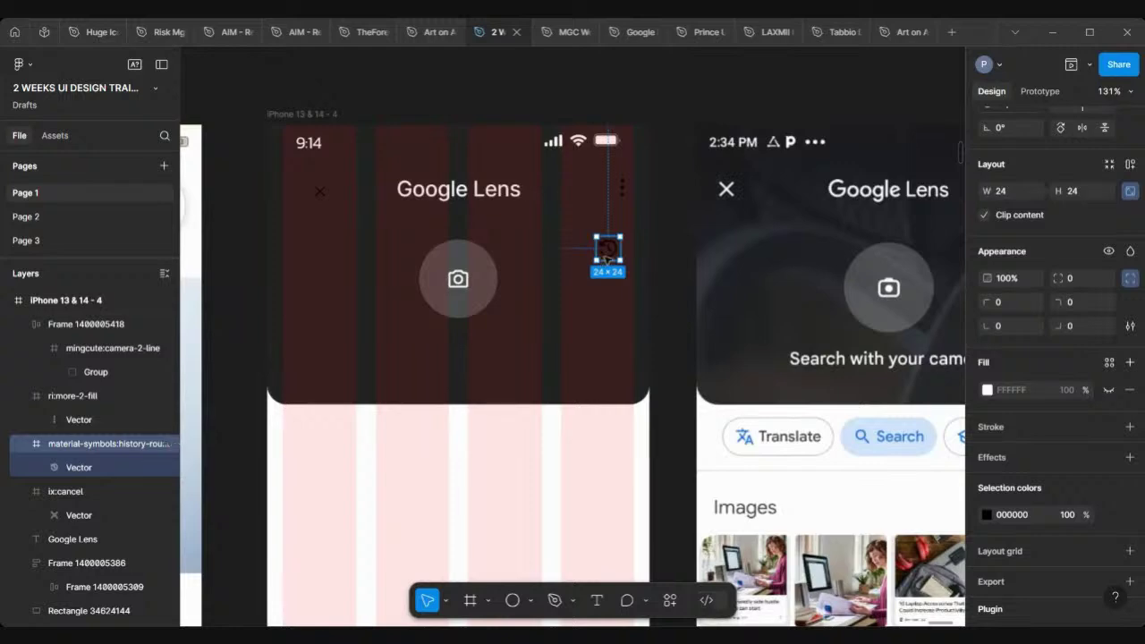
pyautogui.moveTo(607, 251); pyautogui.dragTo(587, 192)
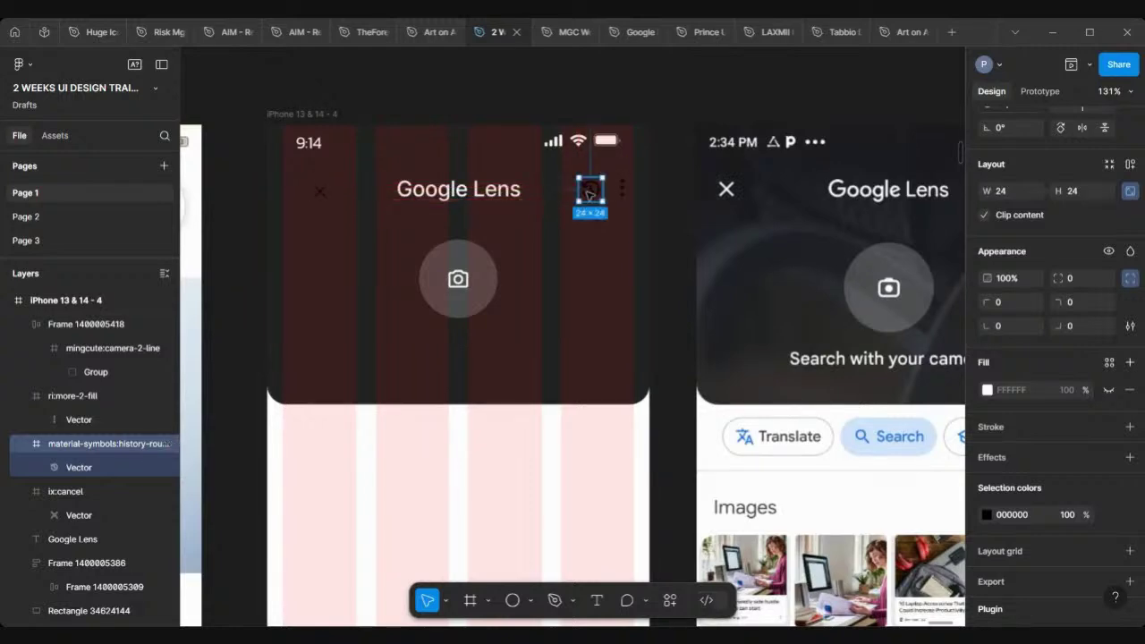
pyautogui.scroll(-4, 587, 192)
pyautogui.scroll(2, 588, 192)
pyautogui.scroll(3, 588, 195)
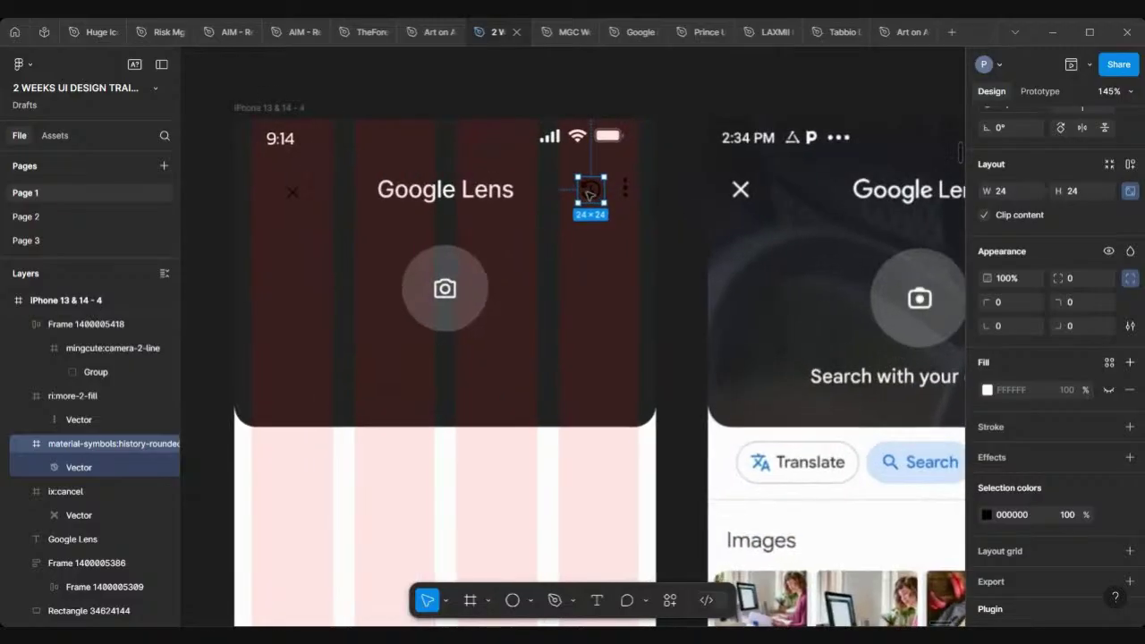
# Nudge the history icon left to X 308, leaving an 18 px gap to the three-dot icon.
pyautogui.press('Left')
pyautogui.press('Left')
pyautogui.press('Left')
pyautogui.press('Left')
pyautogui.press('Left')
pyautogui.press('Left')
pyautogui.press('Left')
pyautogui.press('Left')
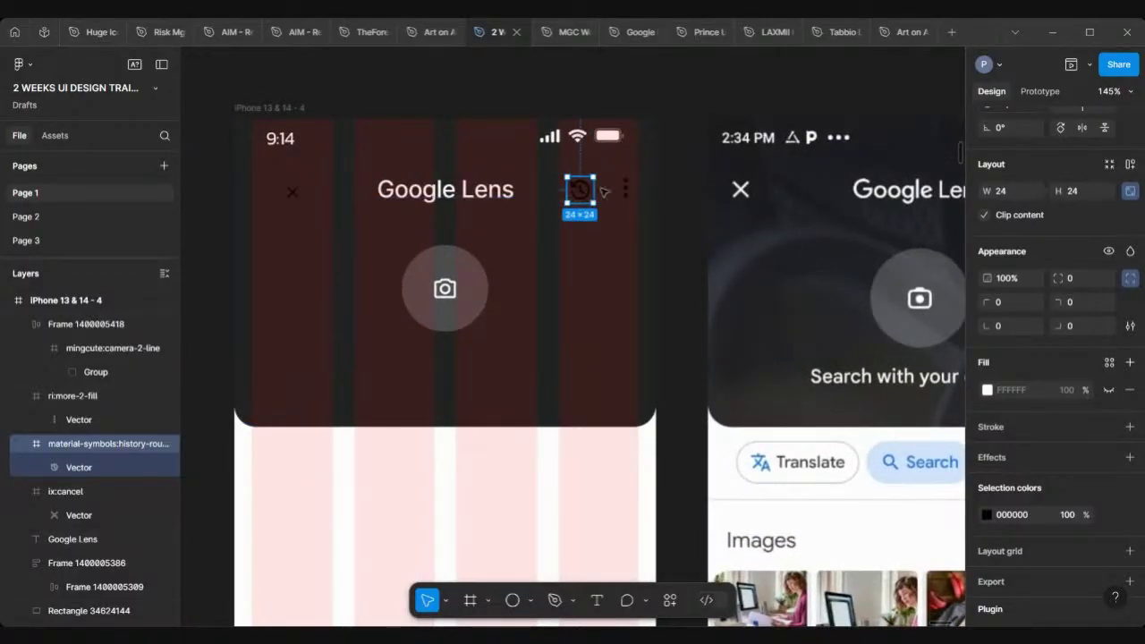
# Recolor the history, three-dot and close icons in the title row to FFFFFF.
pyautogui.keyDown('shift'); pyautogui.click(630, 191); pyautogui.keyUp('shift')
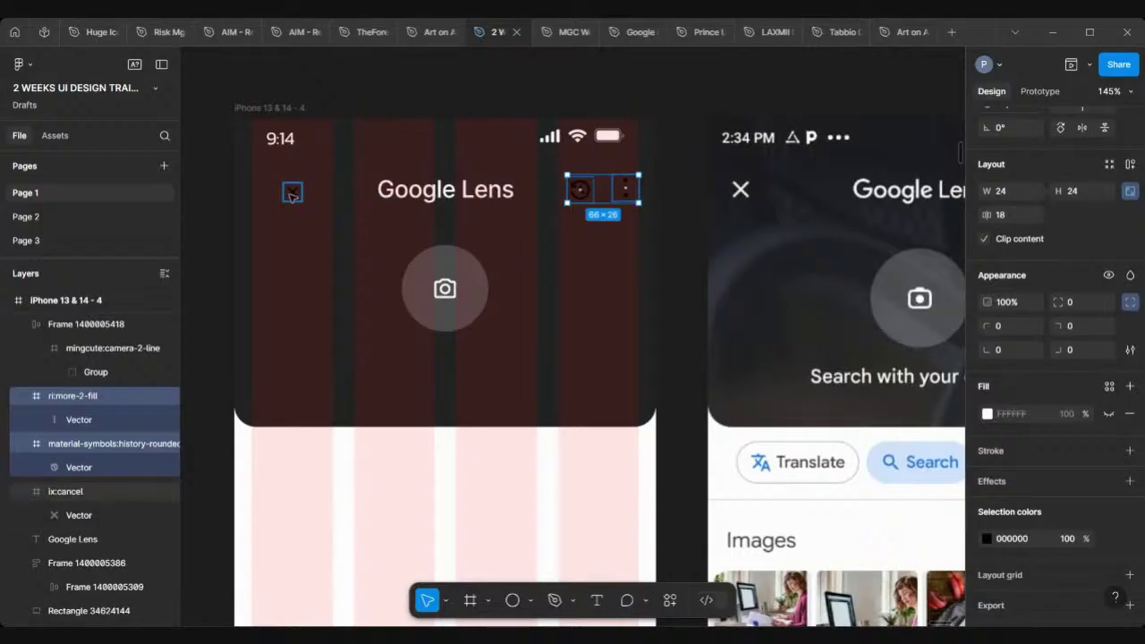
pyautogui.keyDown('shift'); pyautogui.click(291, 194); pyautogui.keyUp('shift')
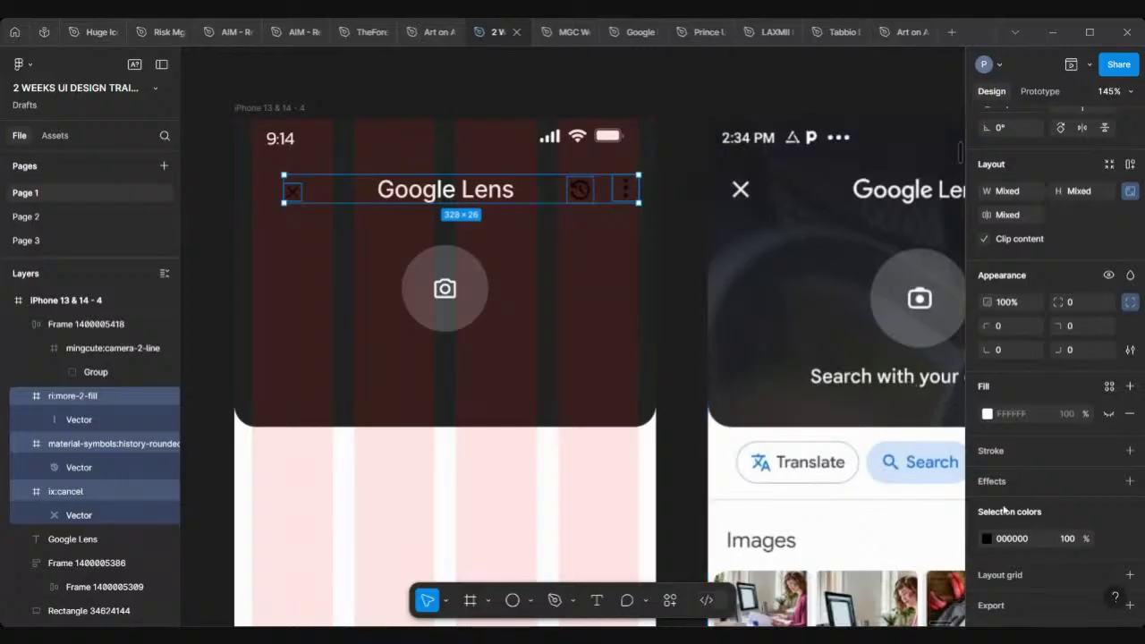
pyautogui.click(1020, 546)
pyautogui.write('ffffff')
pyautogui.press('Return')
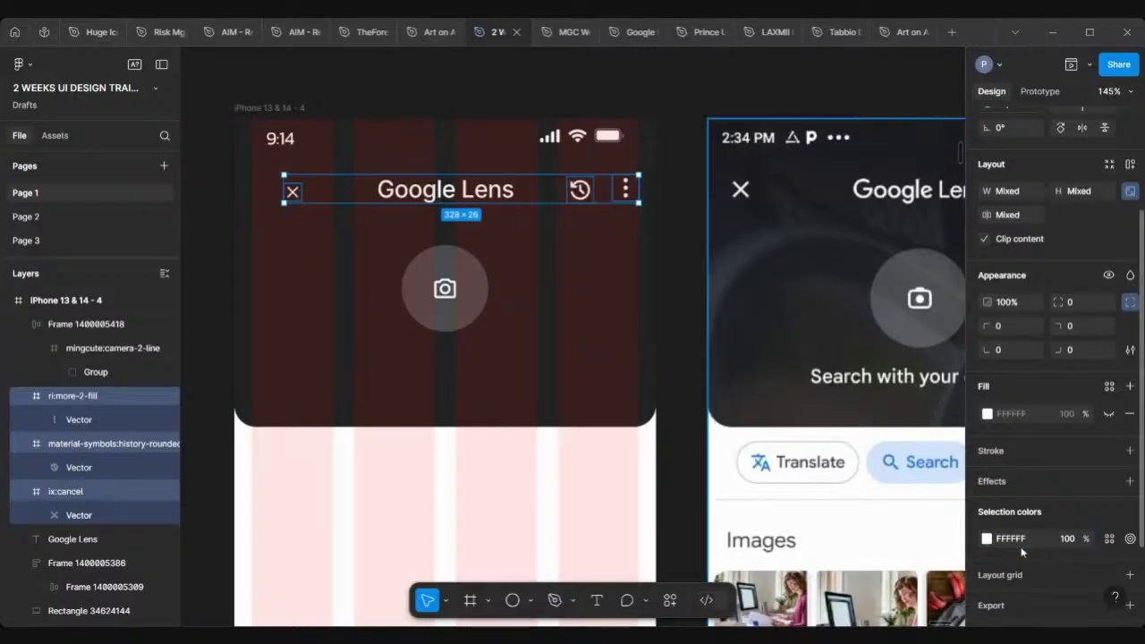
pyautogui.click(335, 262)
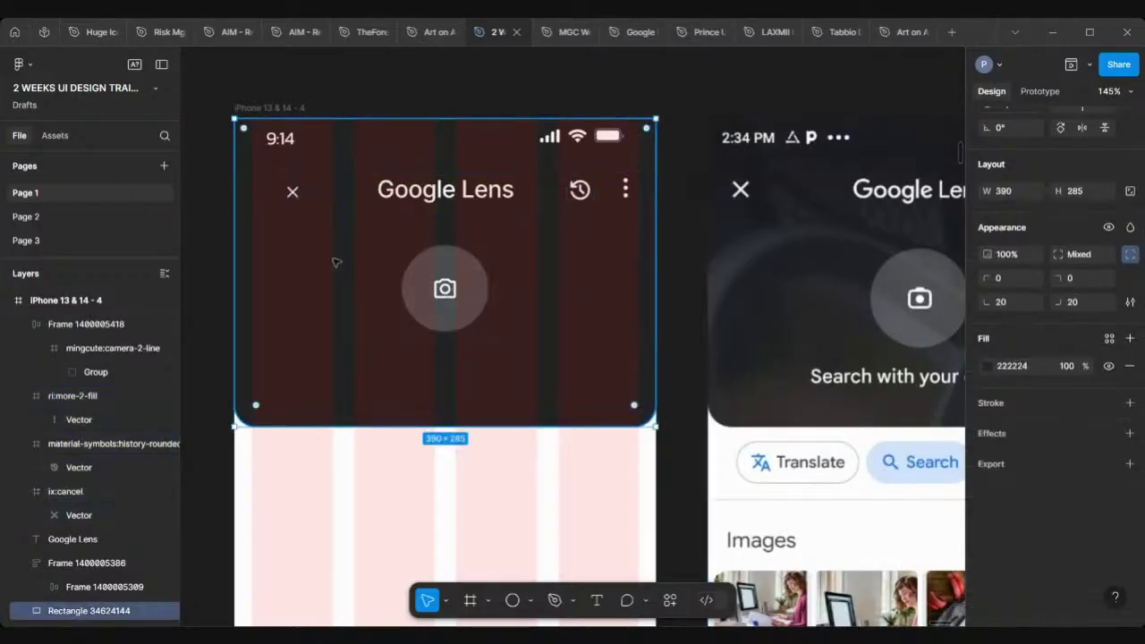
# Resize the close icon to 24 × 24 and move it to the header's left margin at X 16, Y 54.
pyautogui.click(292, 192)
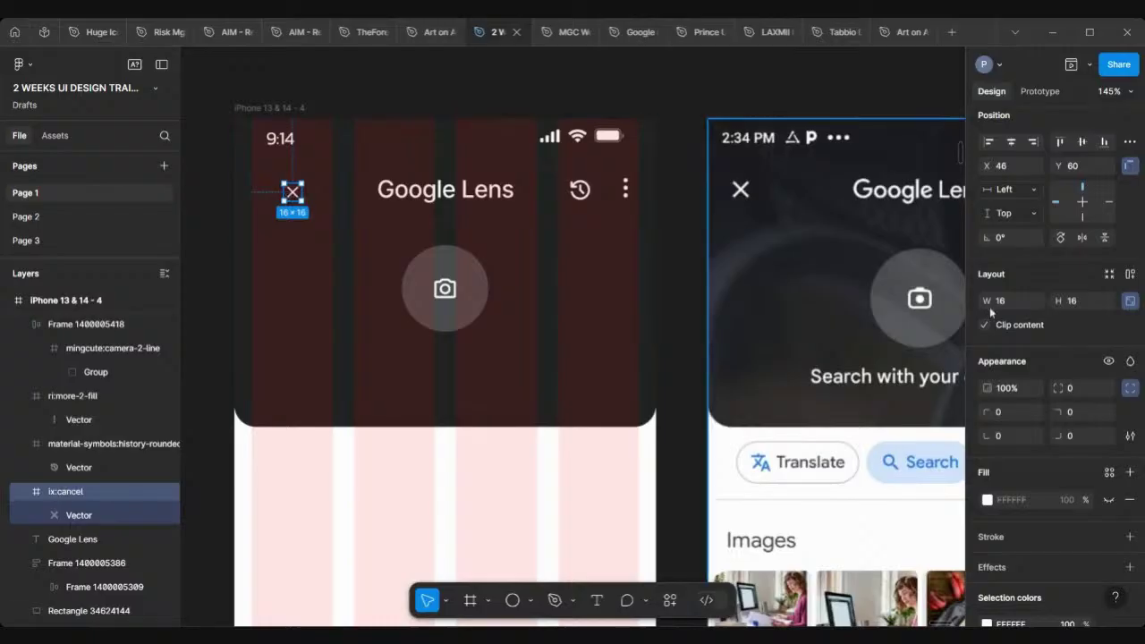
pyautogui.click(1088, 302)
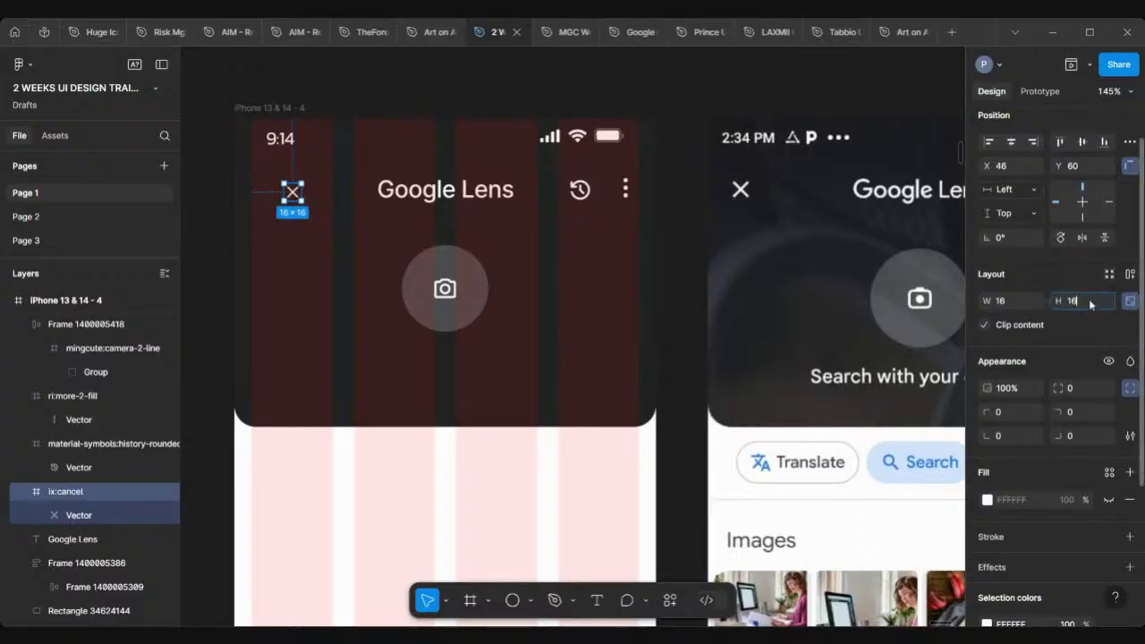
pyautogui.write('24')
pyautogui.click(1129, 303)
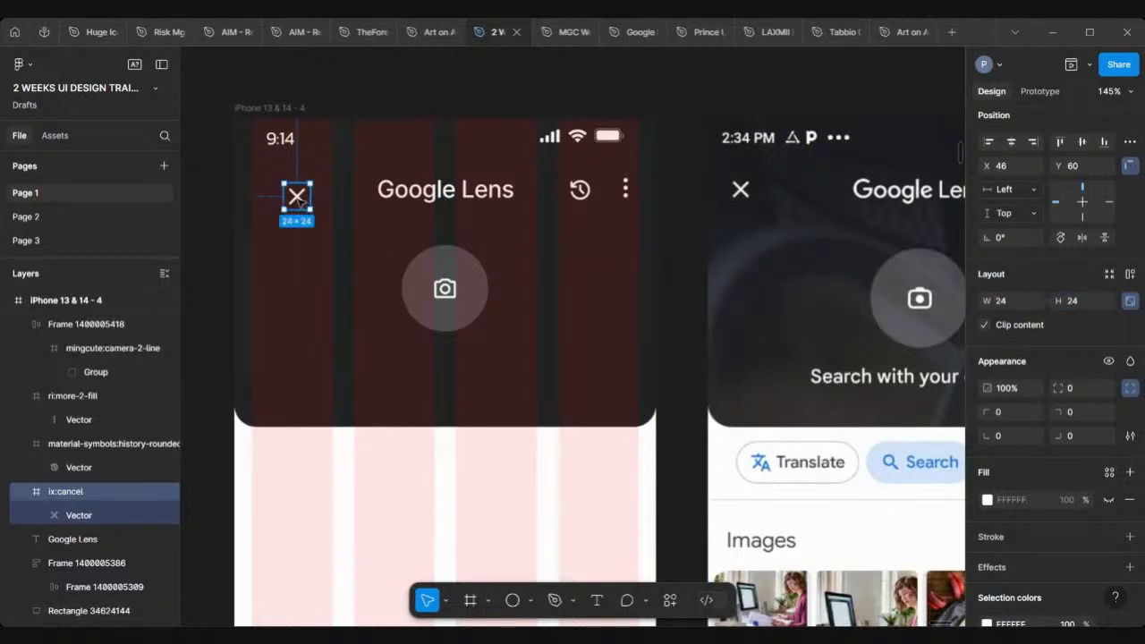
pyautogui.moveTo(296, 195); pyautogui.dragTo(265, 192)
pyautogui.scroll(1, 537, 215)
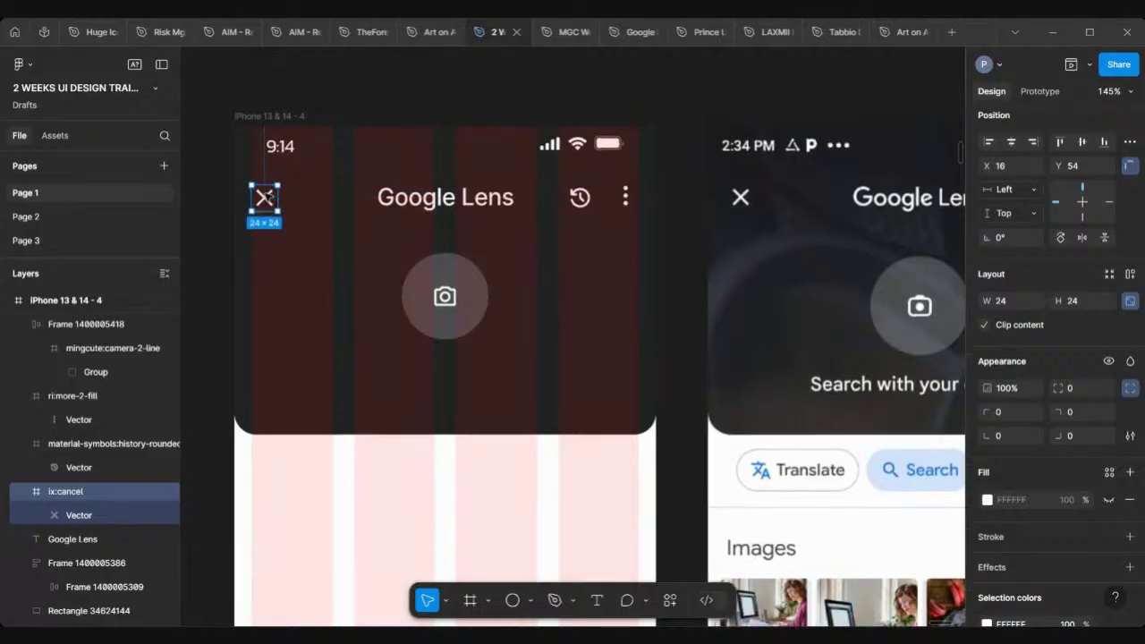
# Wrap the close icon and the Google Lens title in a horizontal auto layout frame.
pyautogui.scroll(-5, 547, 218)
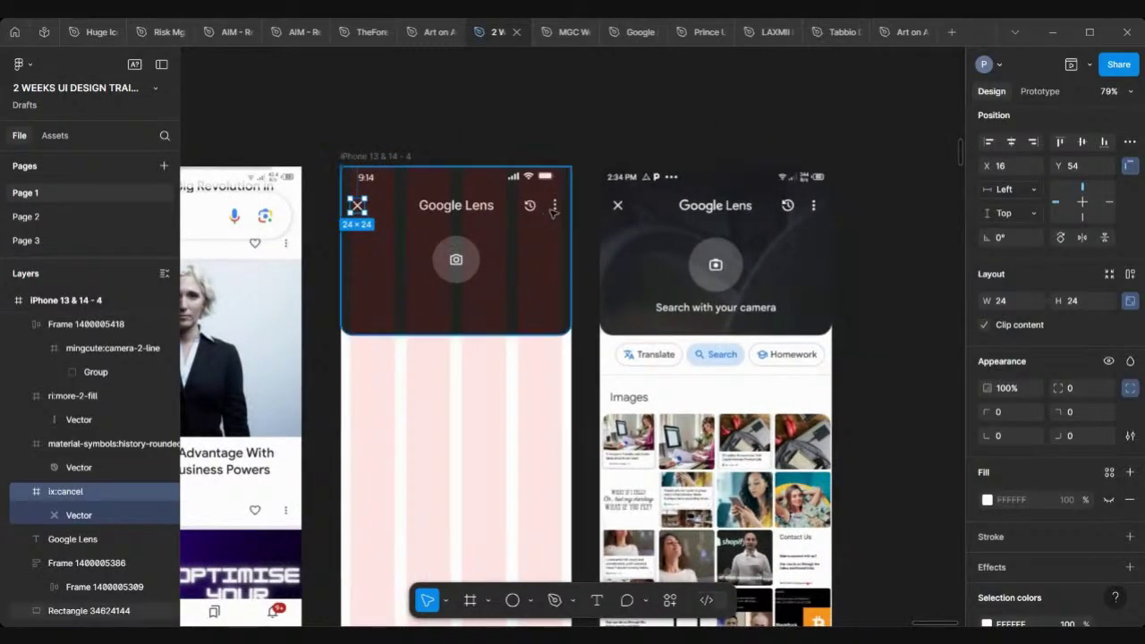
pyautogui.click(444, 210)
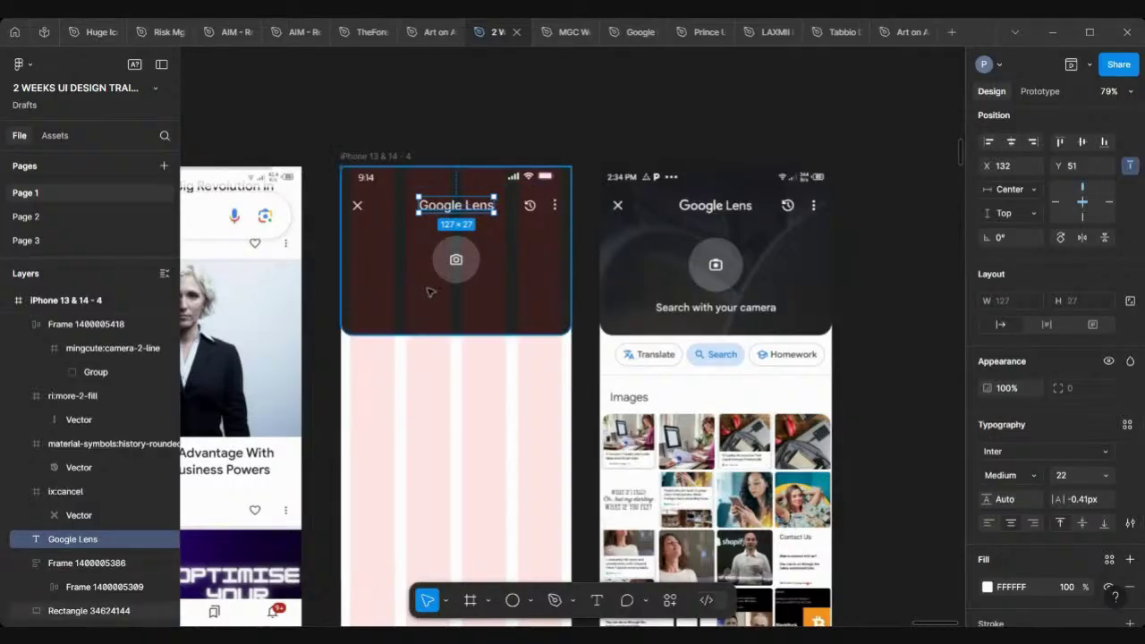
pyautogui.scroll(4, 430, 291)
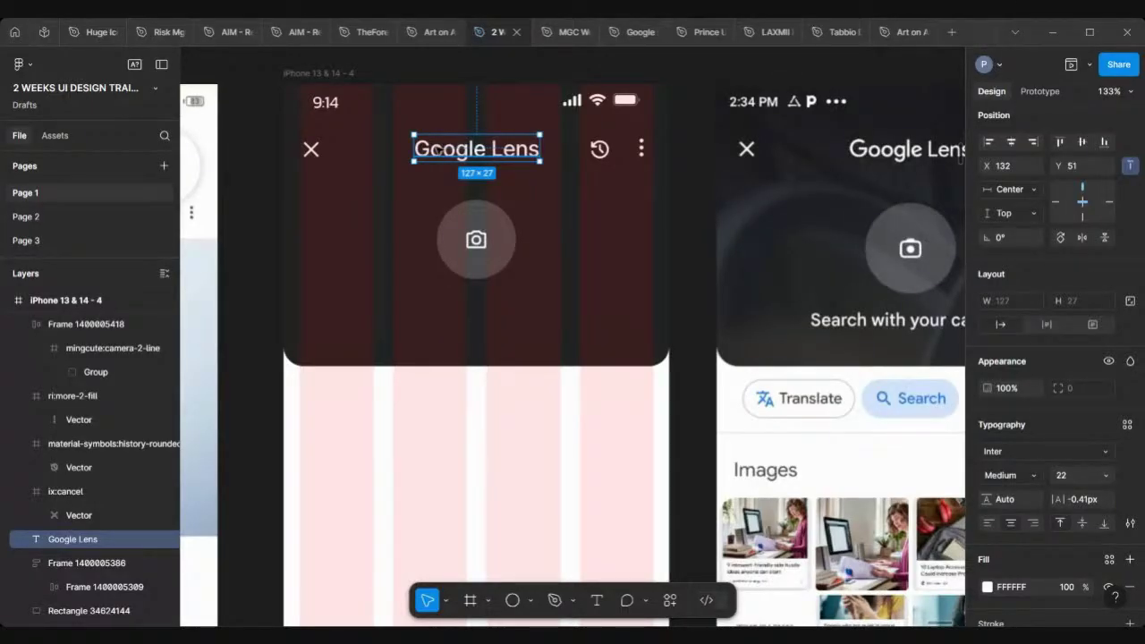
pyautogui.keyDown('shift'); pyautogui.click(311, 152); pyautogui.keyUp('shift')
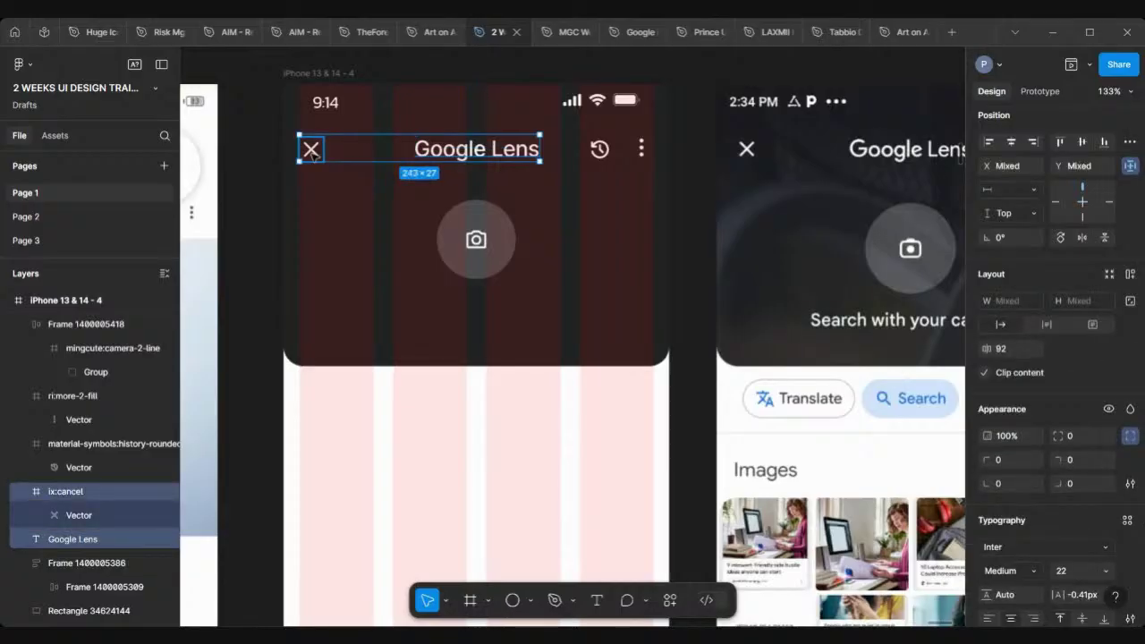
pyautogui.hotkey('shift', 'a')
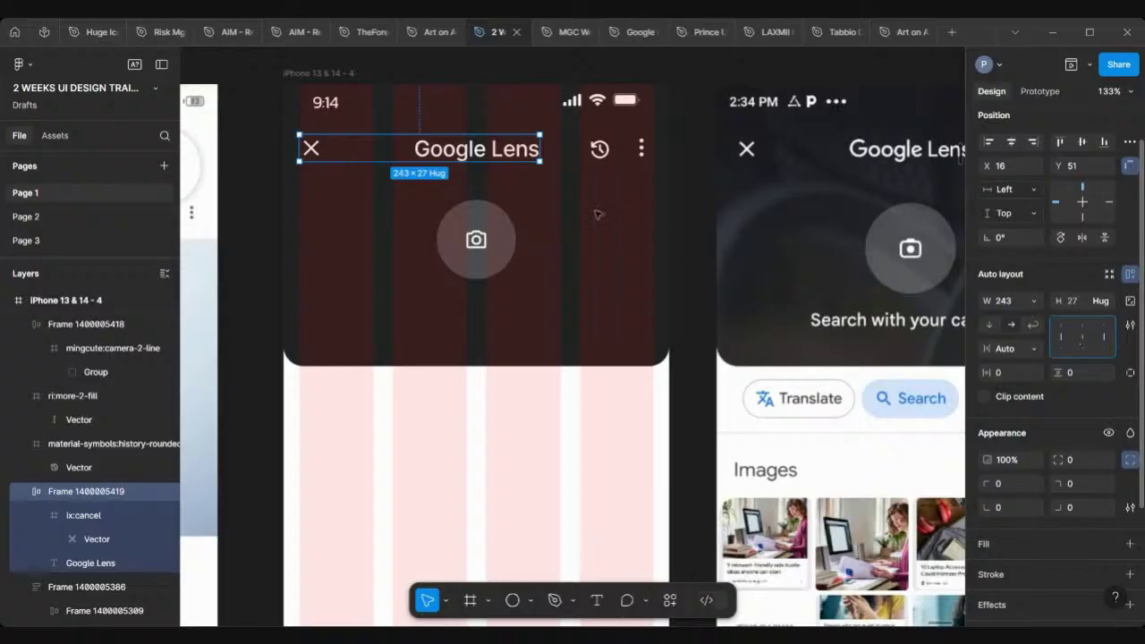
# Wrap the history and three-dot icons of the title row in a horizontal auto layout frame with an 18 px gap.
pyautogui.click(599, 150)
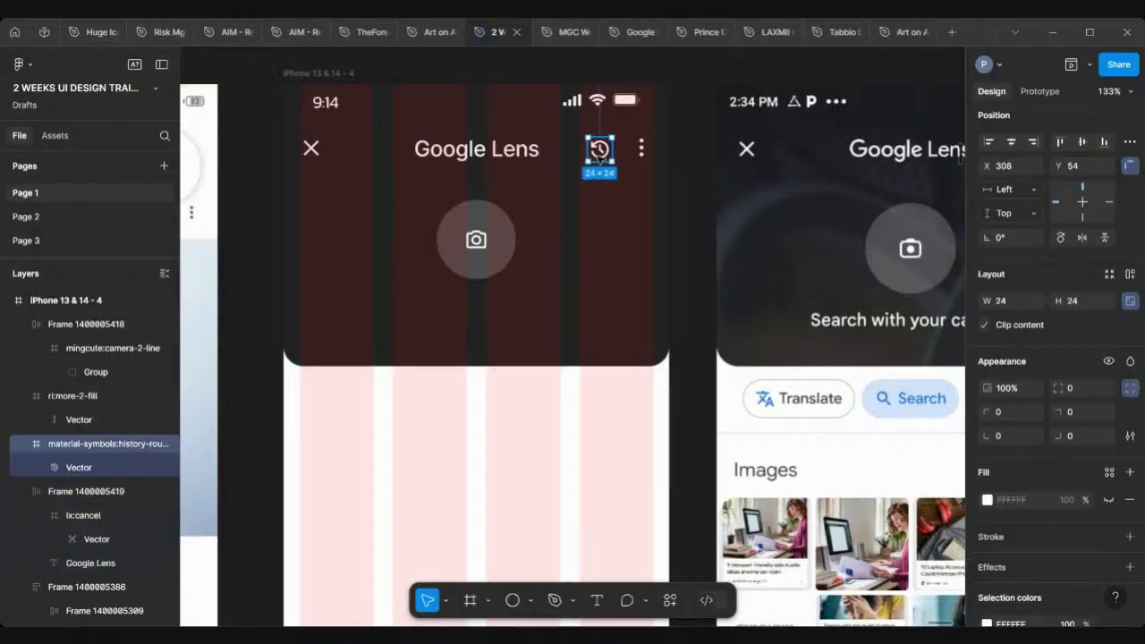
pyautogui.keyDown('shift'); pyautogui.click(640, 149); pyautogui.keyUp('shift')
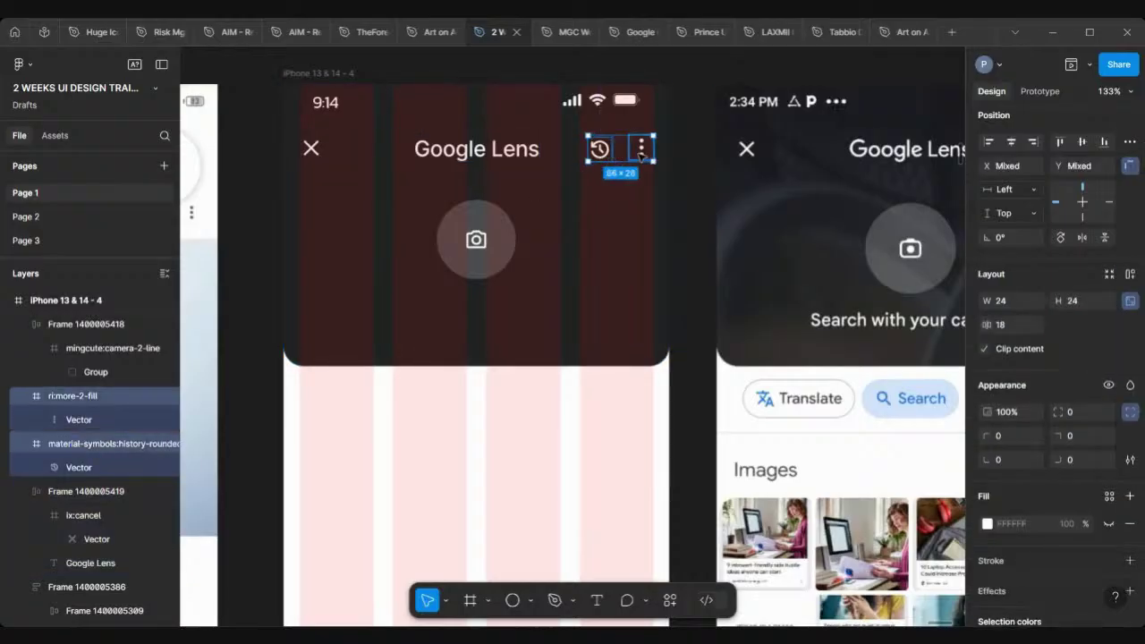
pyautogui.hotkey('shift', 'a')
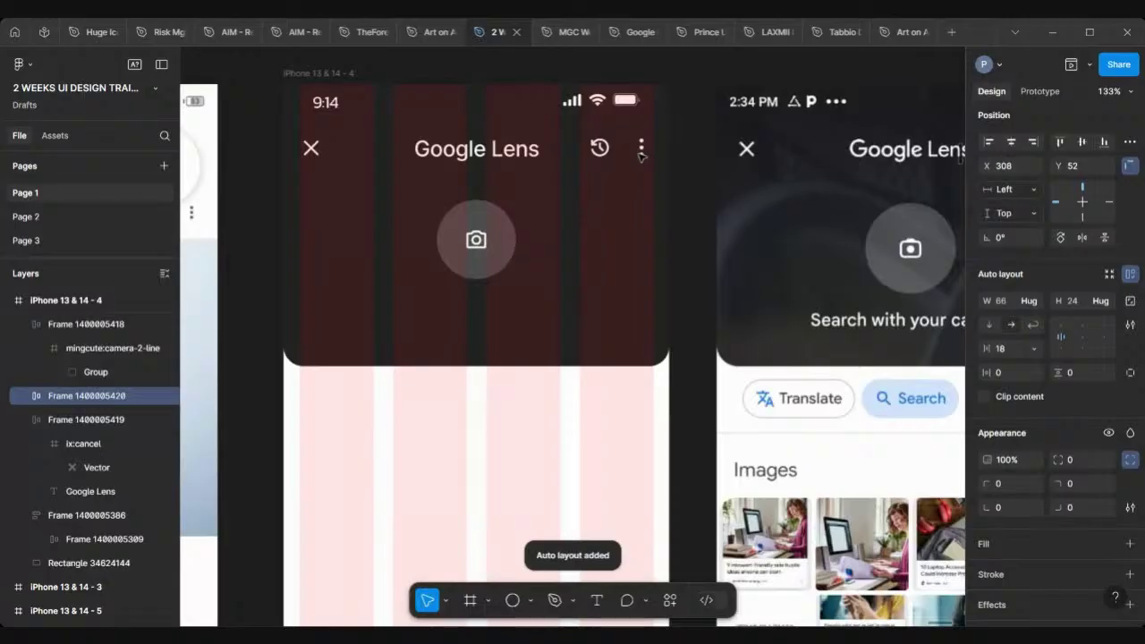
# Combine the close icon and title group with the history and three-dot icon group in one horizontal auto layout frame.
pyautogui.hscroll(4, 640, 153)
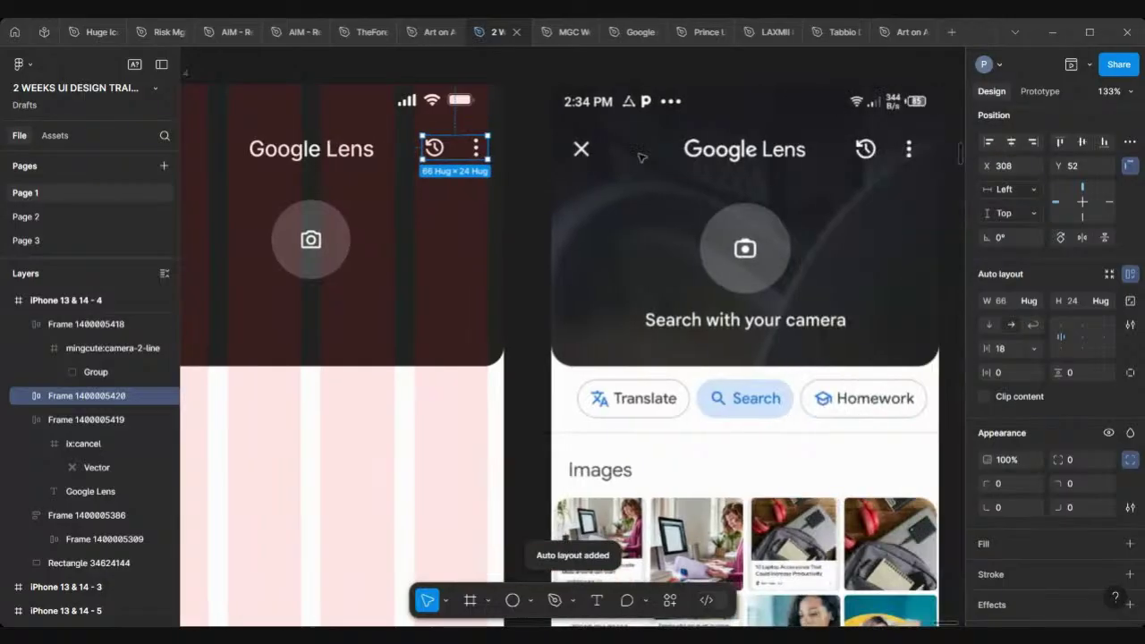
pyautogui.hscroll(-3, 638, 152)
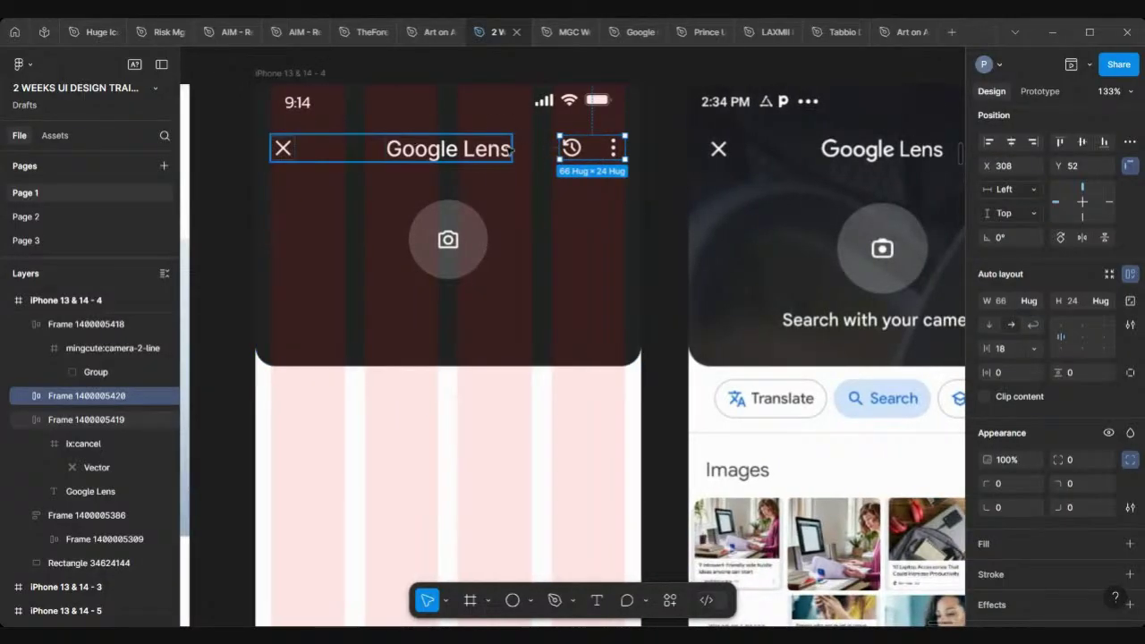
pyautogui.hscroll(2, 514, 154)
pyautogui.hscroll(-4, 516, 165)
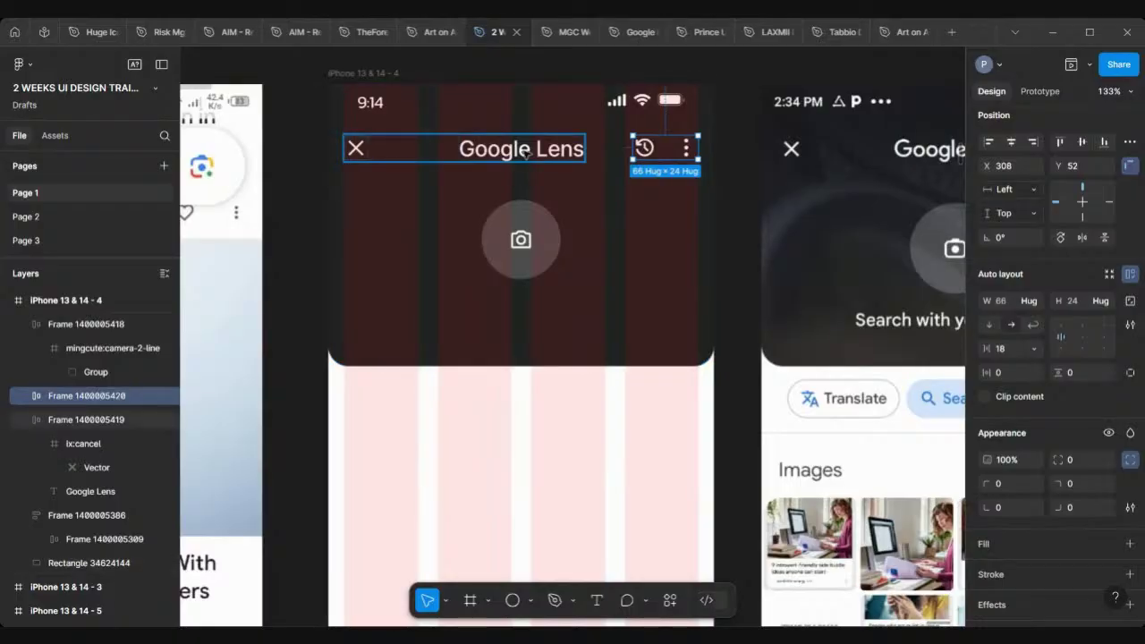
pyautogui.keyDown('shift'); pyautogui.click(525, 154); pyautogui.keyUp('shift')
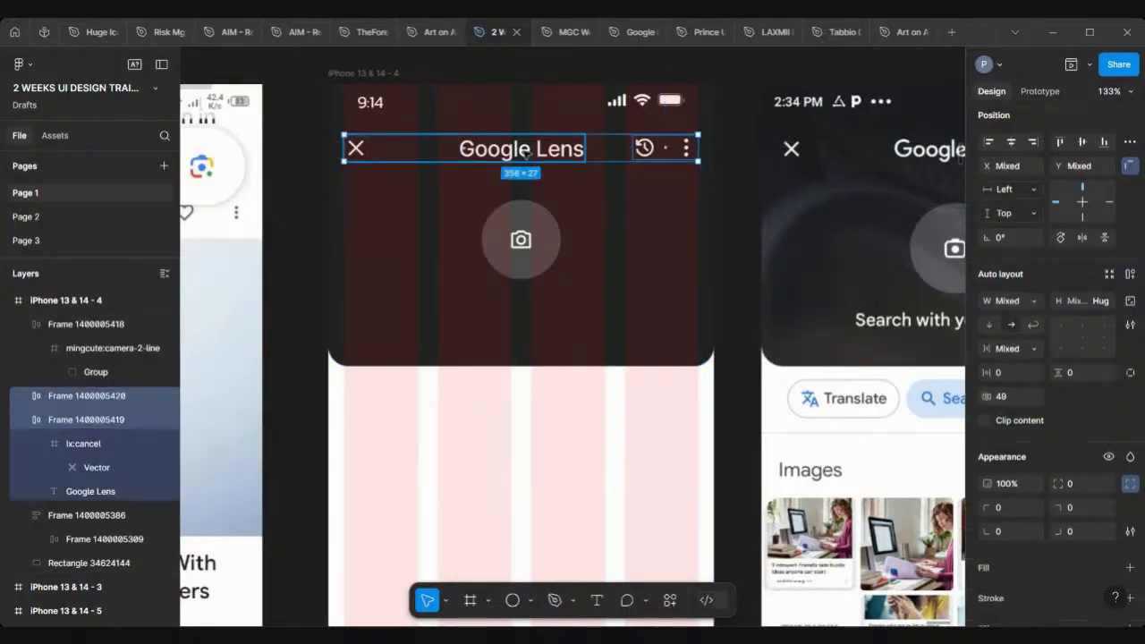
pyautogui.hotkey('shift', 'a')
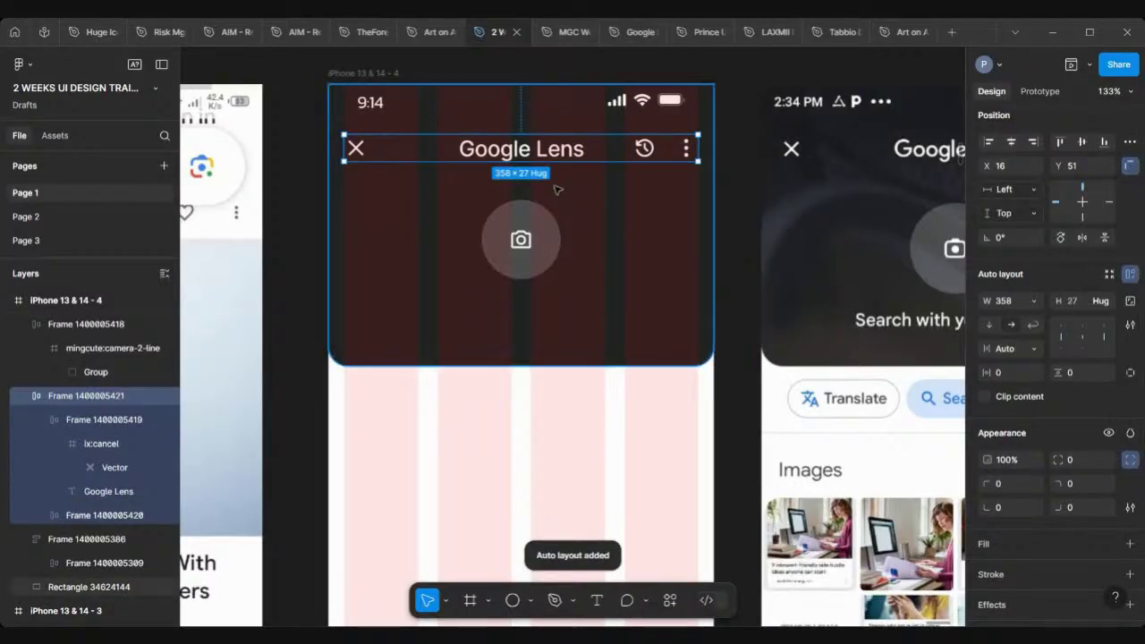
# Examine both ends of the title row against the layout grid margins and compare the header with the reference screen.
pyautogui.scroll(-3, 556, 190)
pyautogui.scroll(4, 546, 183)
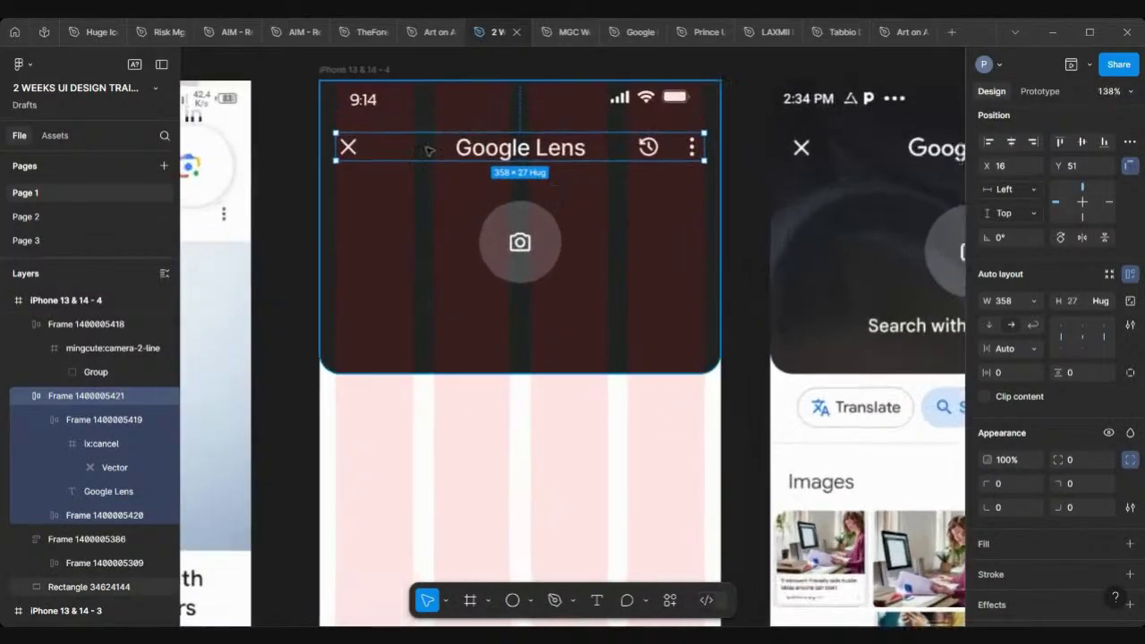
pyautogui.scroll(5, 355, 126)
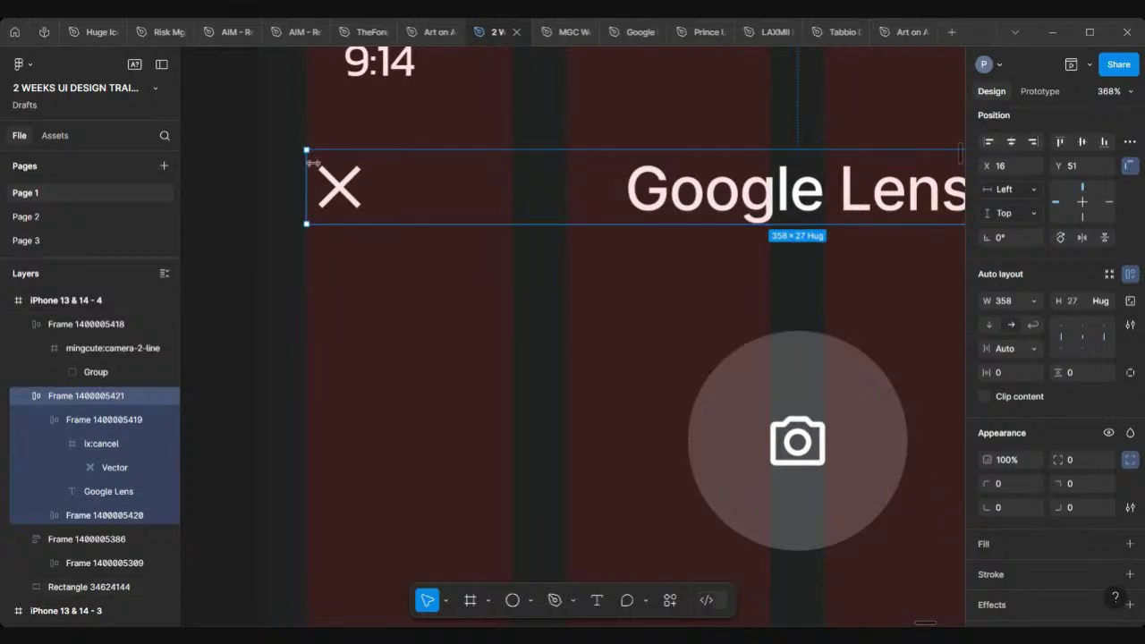
pyautogui.scroll(-5, 491, 183)
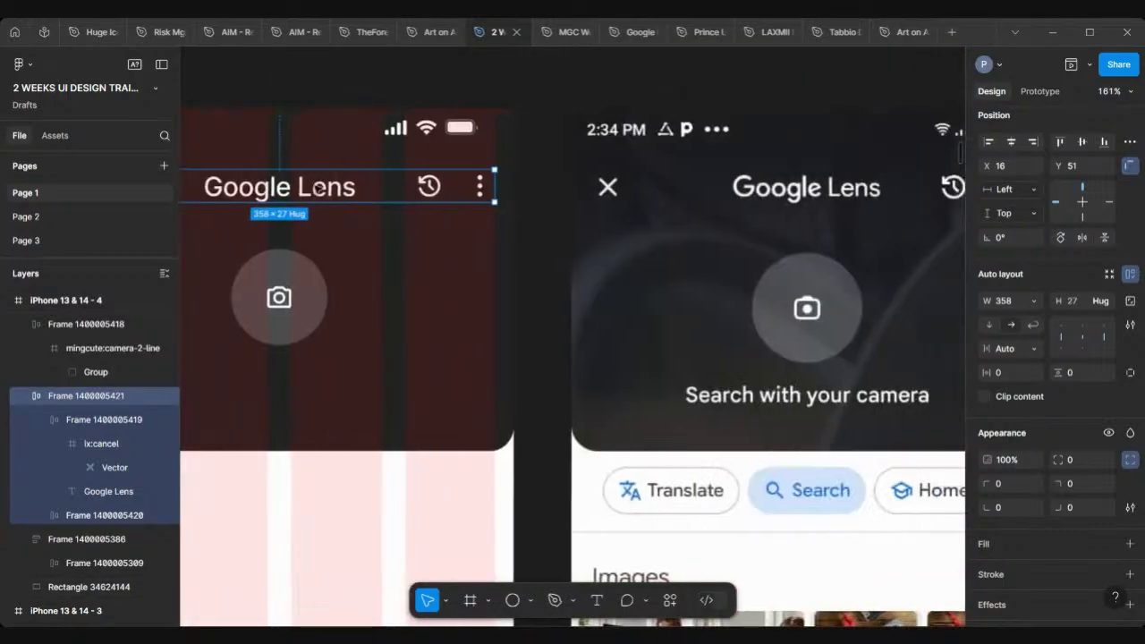
pyautogui.scroll(3, 490, 184)
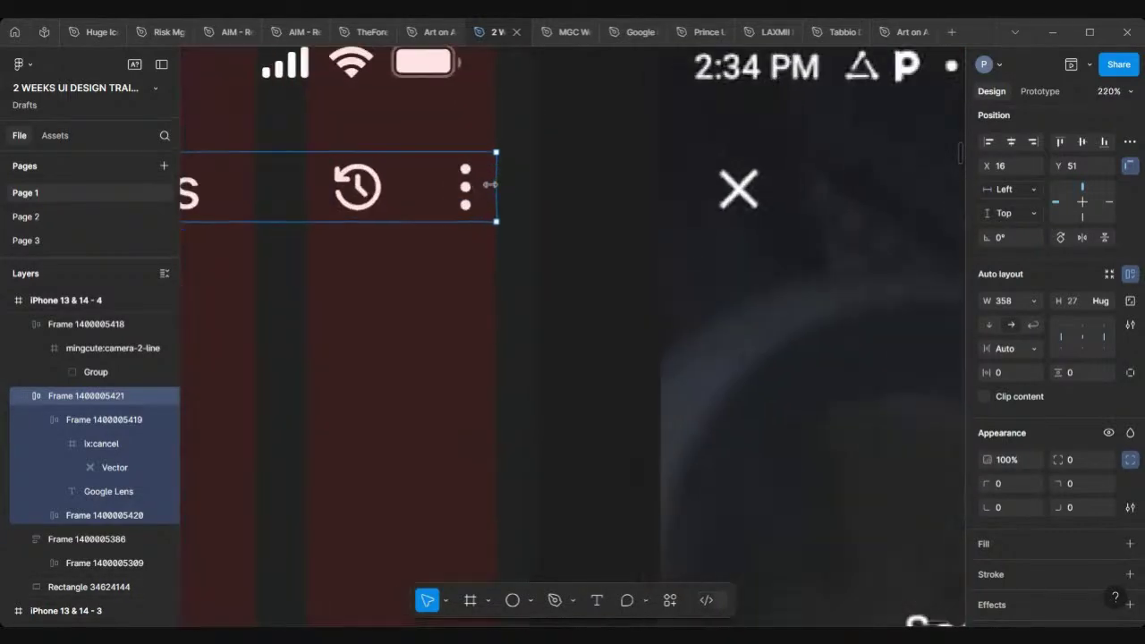
pyautogui.scroll(-6, 490, 184)
pyautogui.scroll(-2, 506, 213)
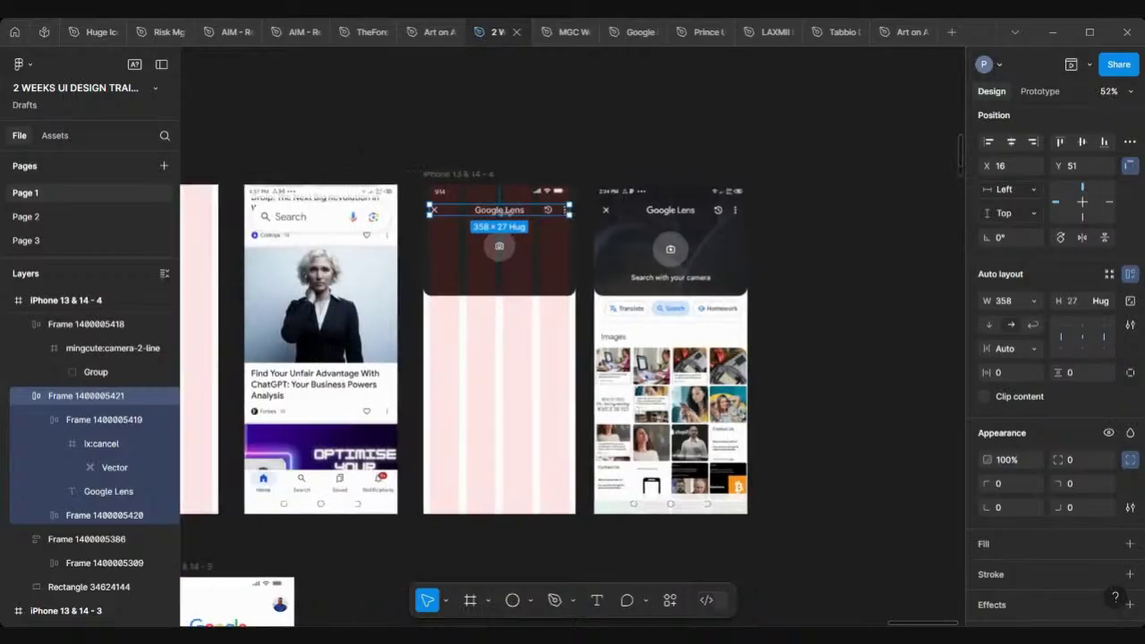
pyautogui.scroll(3, 518, 259)
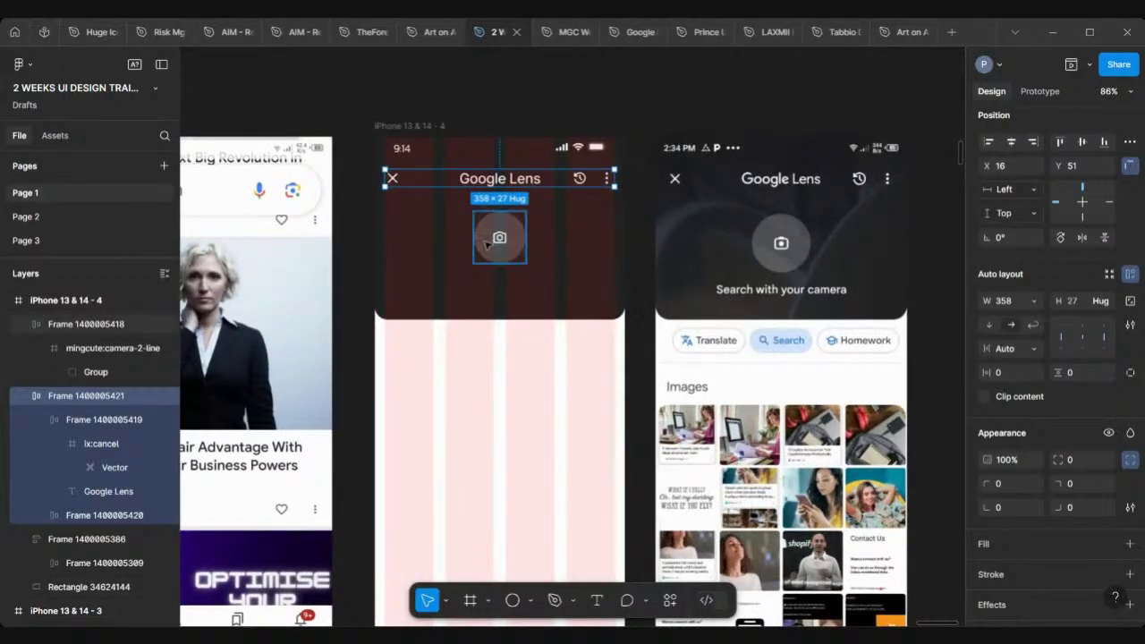
# Add the text "Search with your camera" near the lower edge of the dark Google Lens header.
pyautogui.scroll(-2, 649, 391)
pyautogui.hscroll(-2, 649, 391)
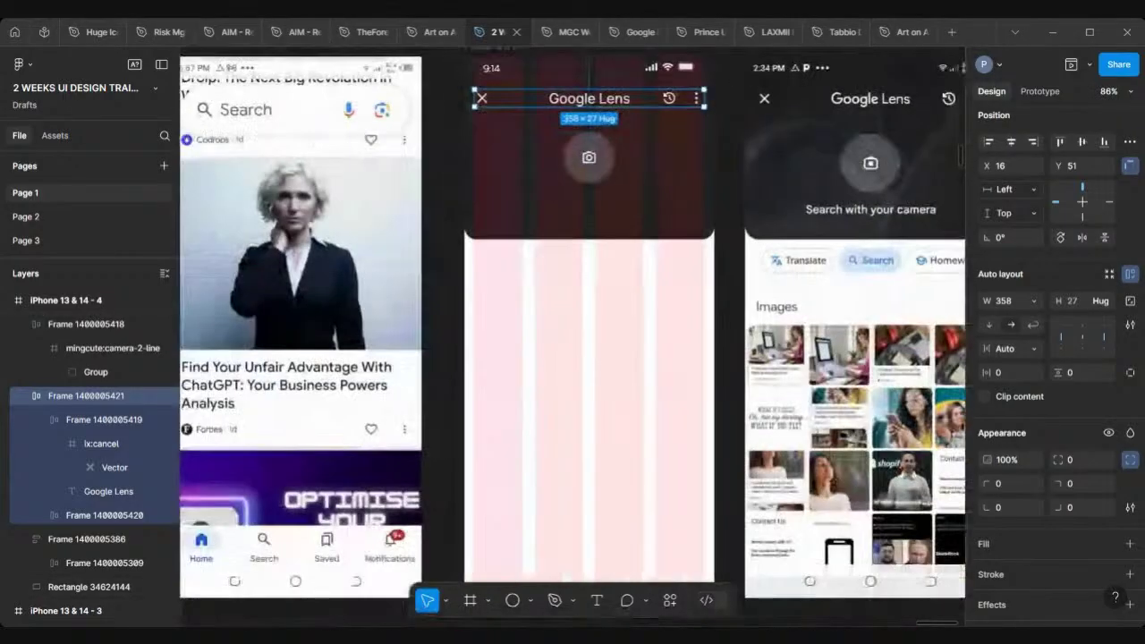
pyautogui.click(601, 607)
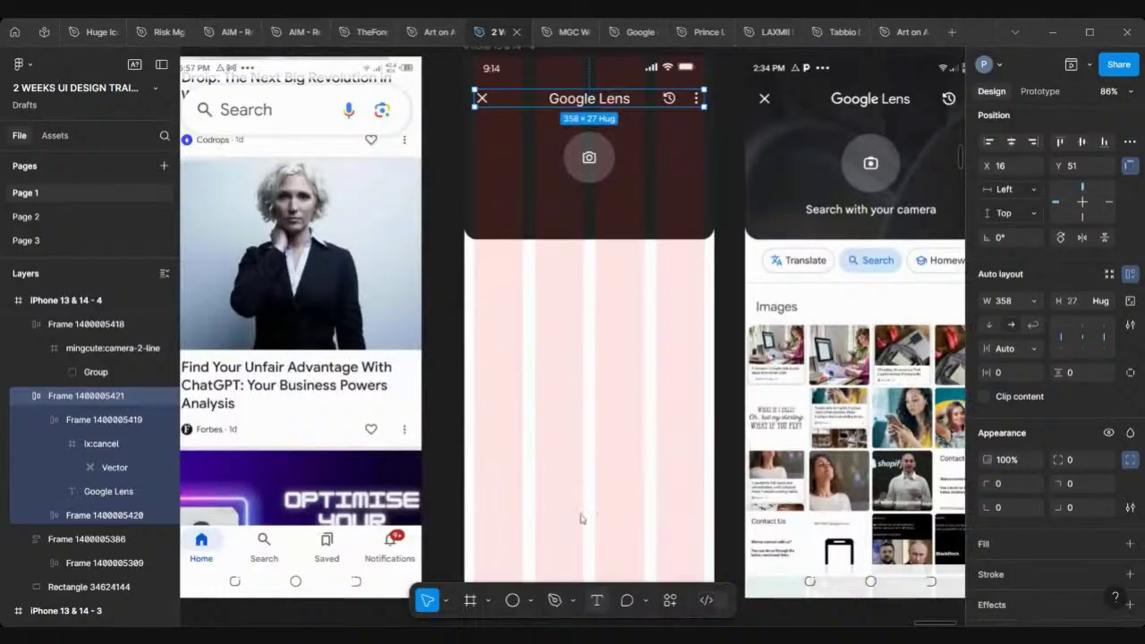
pyautogui.click(530, 219)
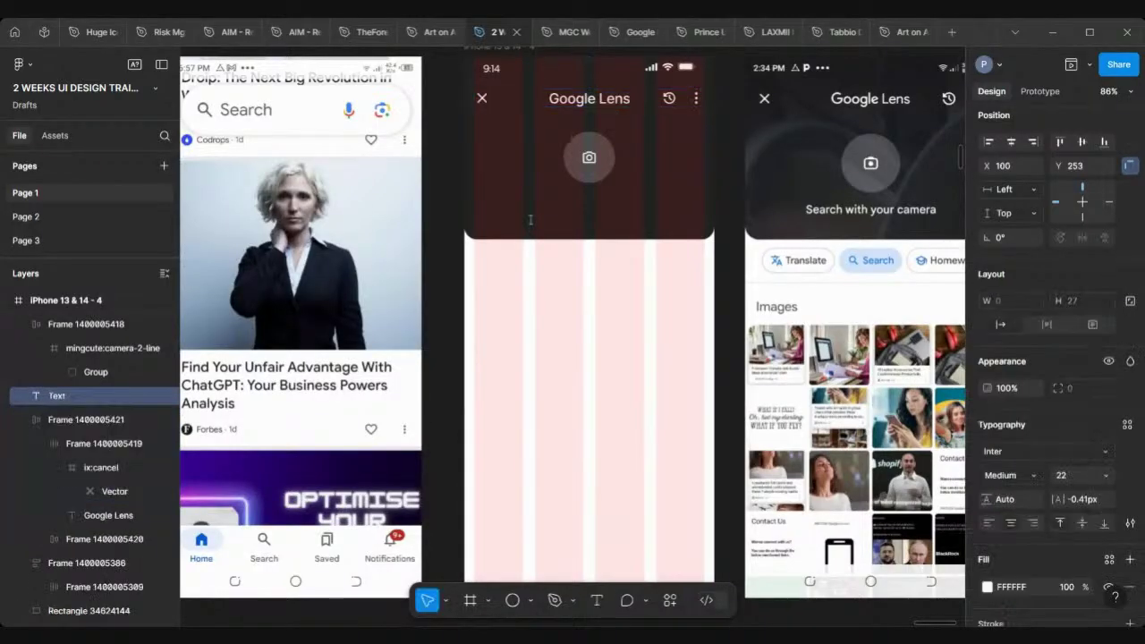
pyautogui.write('Search')
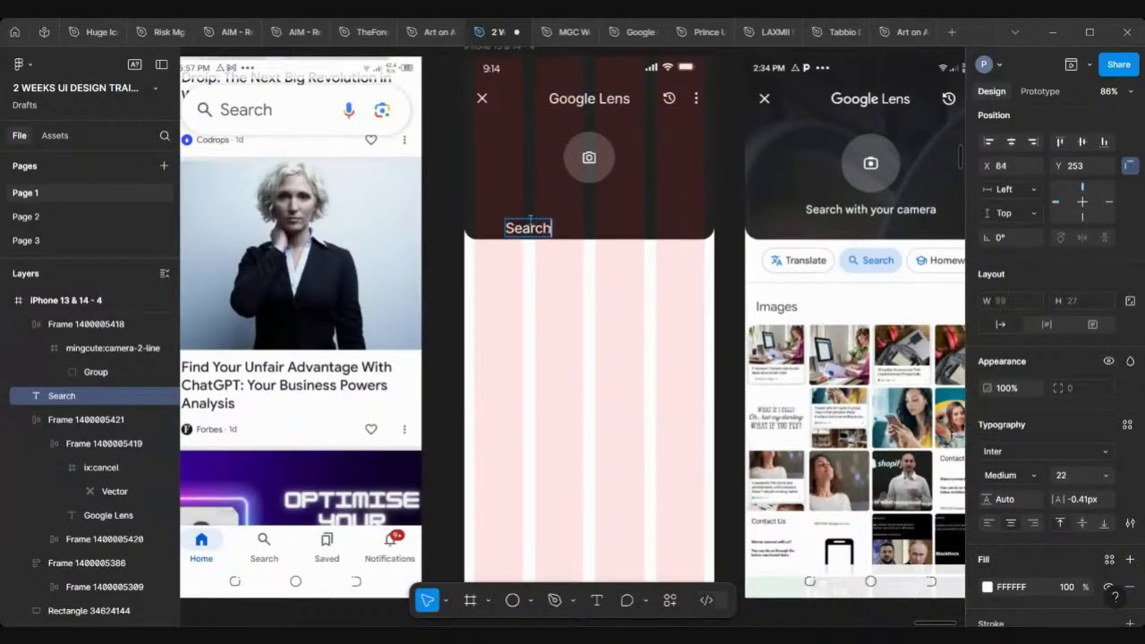
pyautogui.write(' with your')
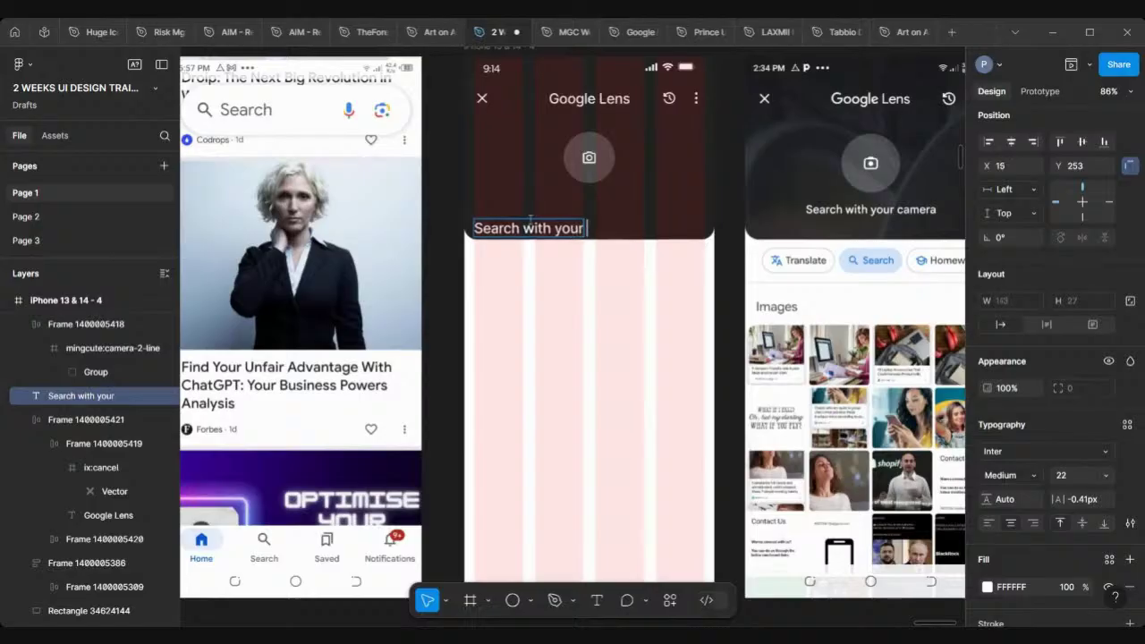
pyautogui.write(' camera')
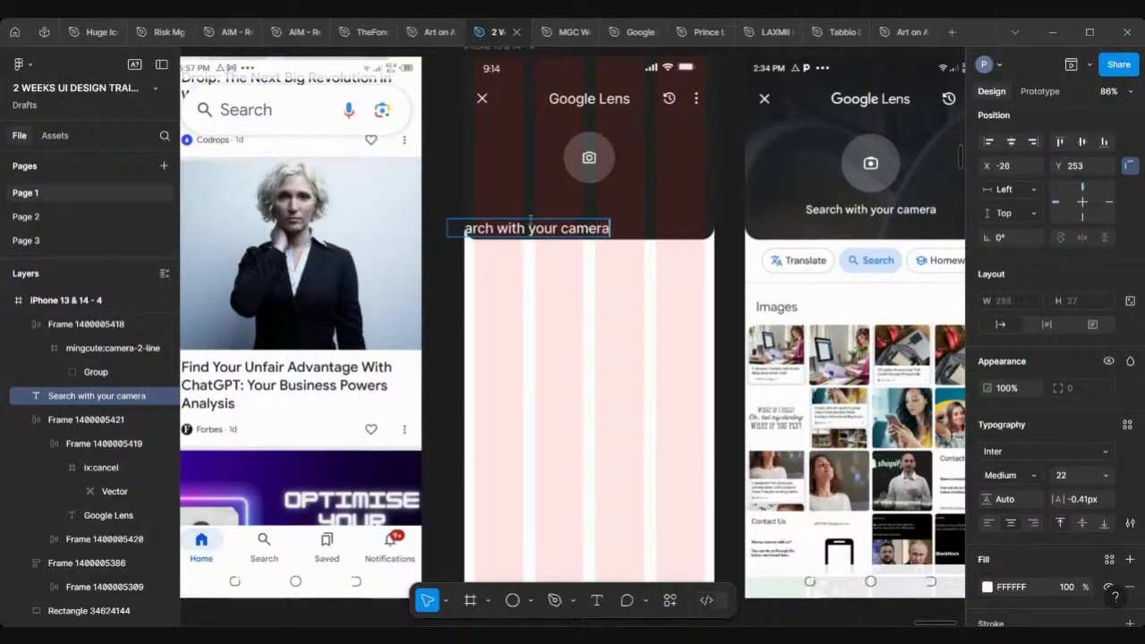
pyautogui.press('Escape')
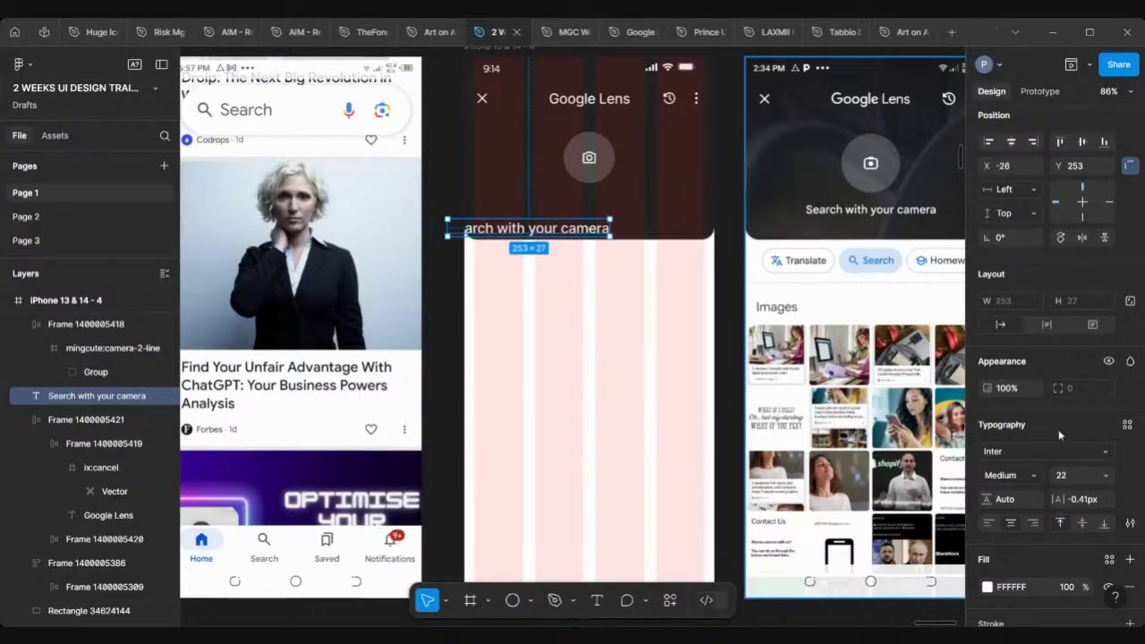
# Set the camera caption's font size to 16 and move it directly beneath the matching caption on the reference screen.
pyautogui.click(1106, 478)
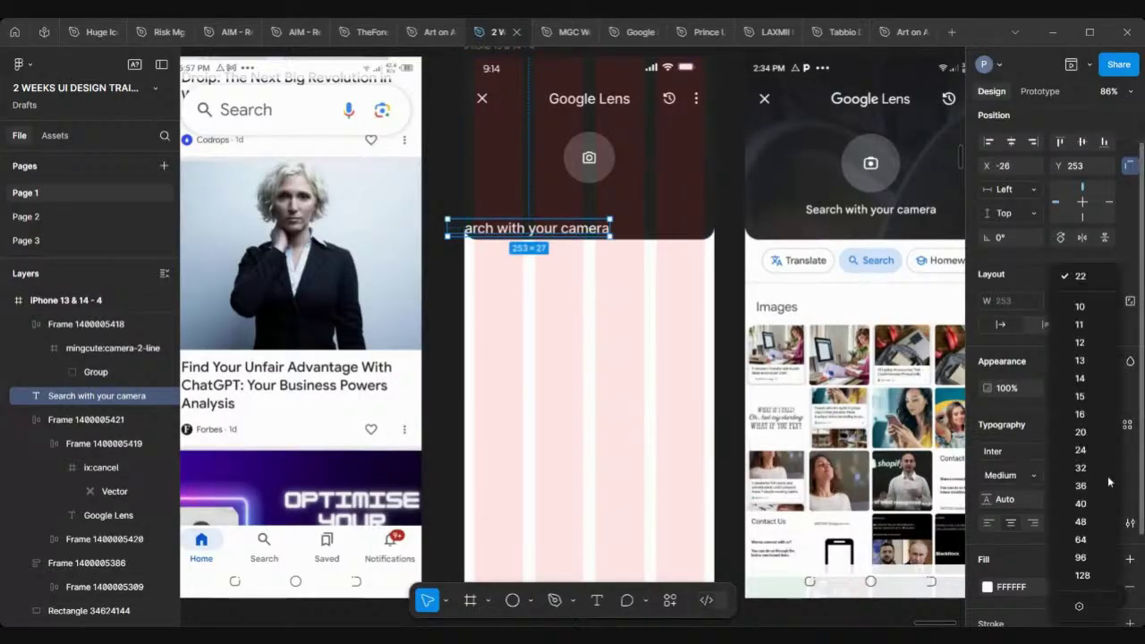
pyautogui.click(1082, 415)
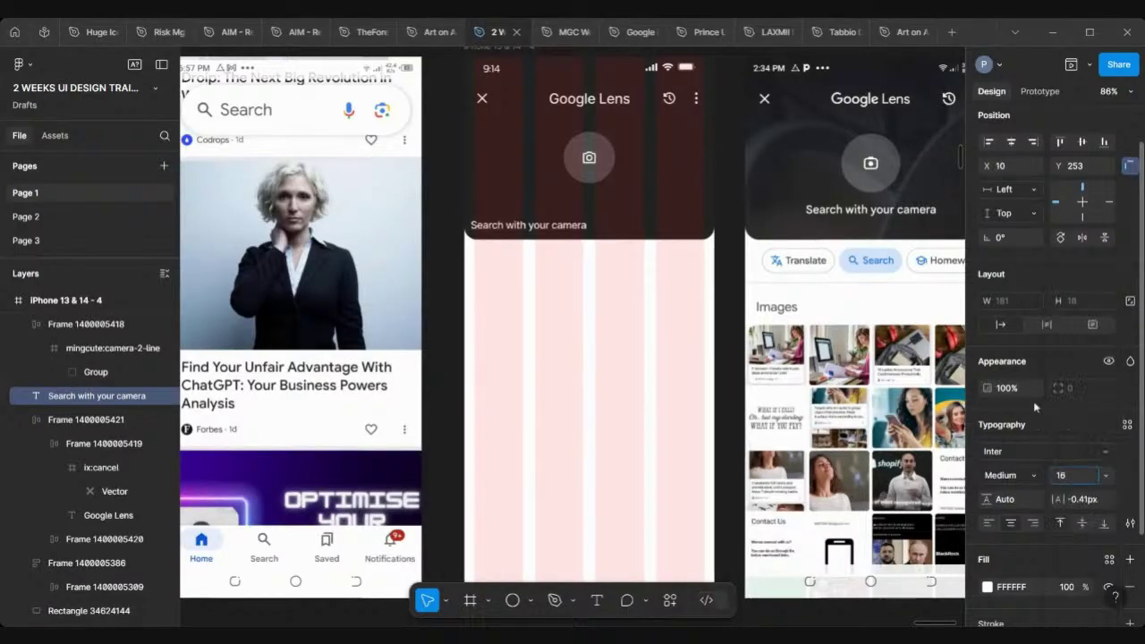
pyautogui.moveTo(552, 229); pyautogui.dragTo(900, 230)
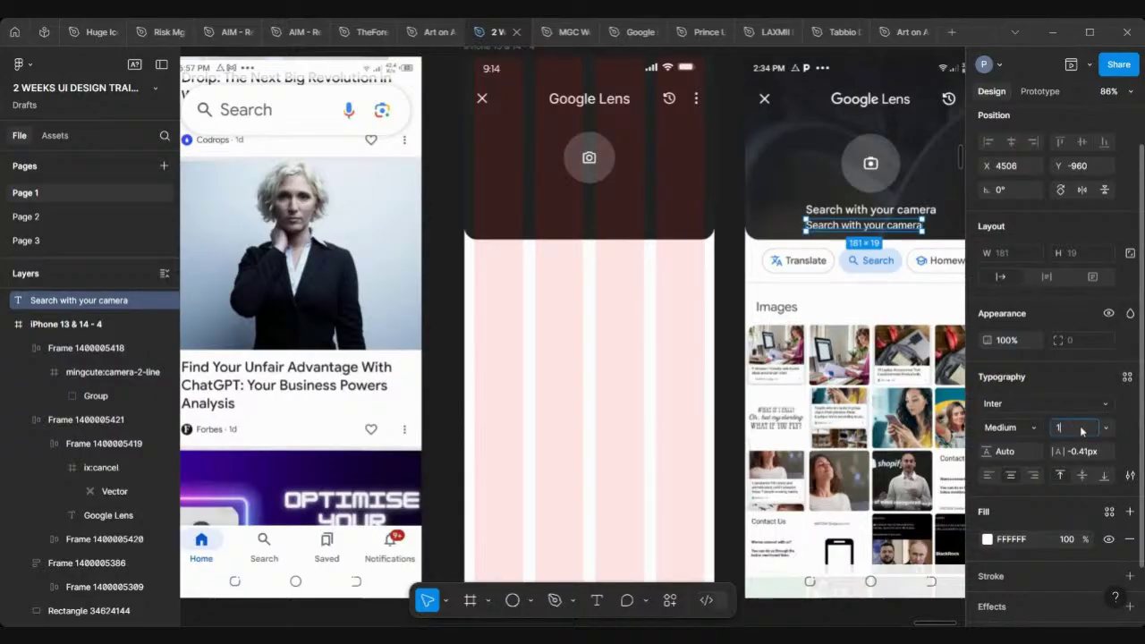
# Set the camera caption's font size to 18 and line it up under the reference caption at X 4504, Y -962.
pyautogui.press('Return')
pyautogui.scroll(5, 836, 343)
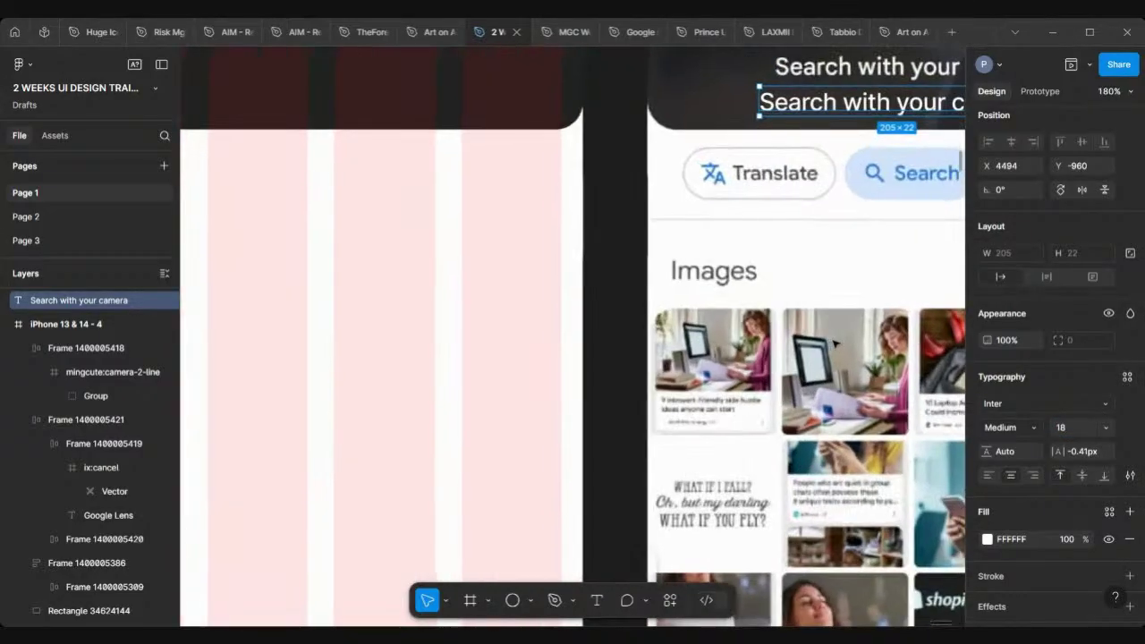
pyautogui.moveTo(670, 110); pyautogui.dragTo(684, 106)
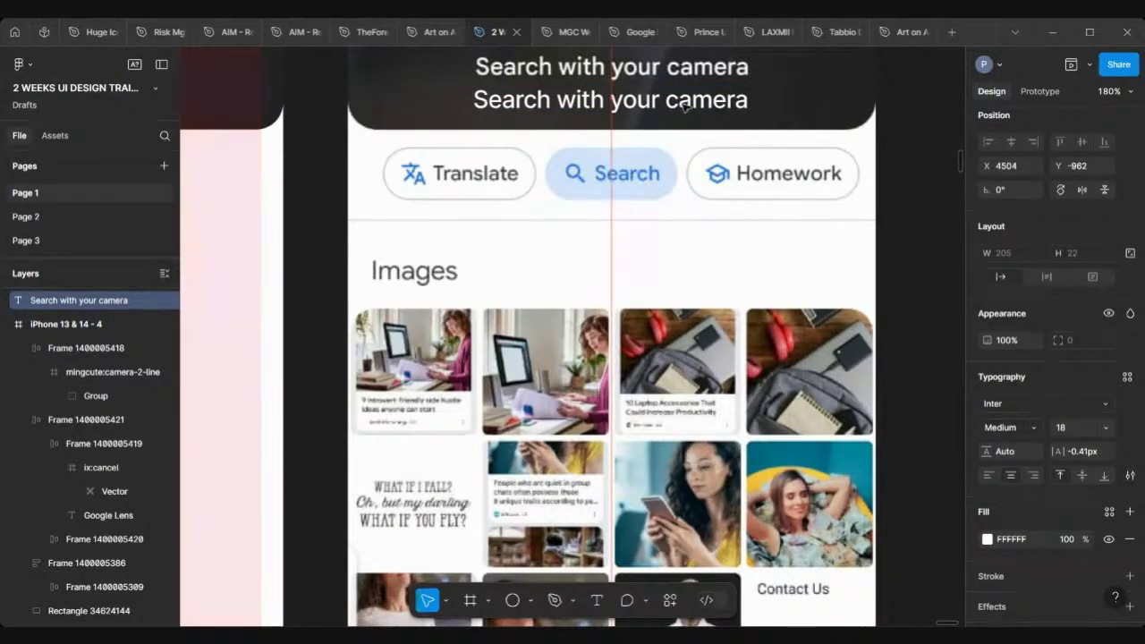
# Move the camera caption back into the header below the round camera button at Y 216 and center it horizontally in the screen frame.
pyautogui.scroll(-4, 684, 105)
pyautogui.scroll(-1, 684, 107)
pyautogui.hscroll(-3, 684, 107)
pyautogui.scroll(2, 684, 106)
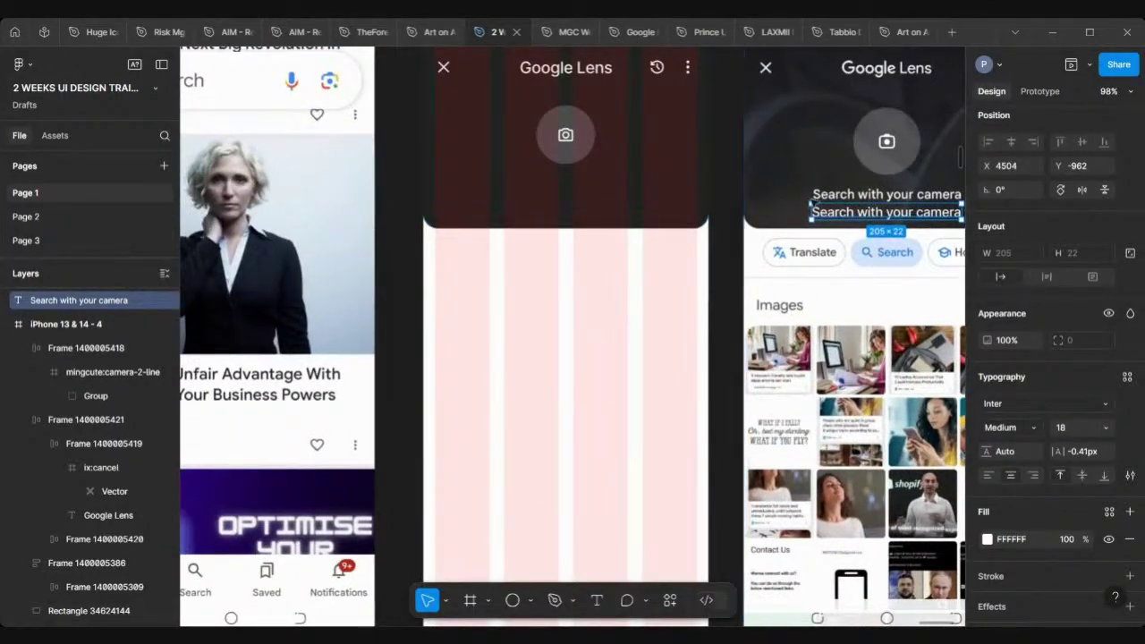
pyautogui.moveTo(526, 186); pyautogui.dragTo(511, 191)
pyautogui.scroll(-2, 512, 191)
pyautogui.scroll(-3, 510, 191)
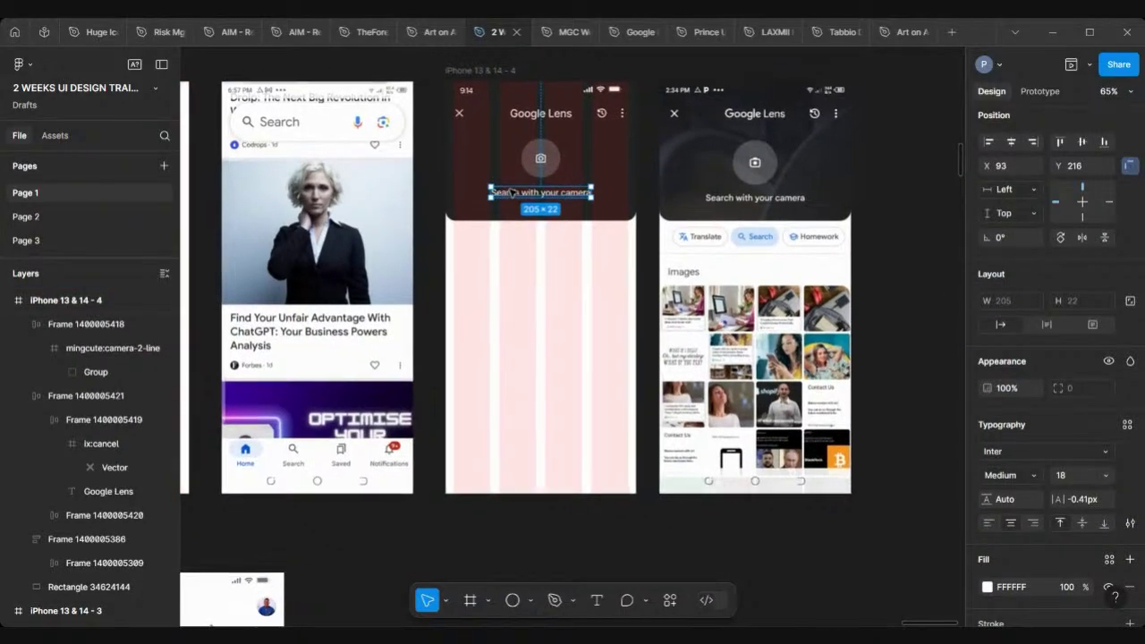
pyautogui.click(1011, 145)
pyautogui.scroll(3, 455, 294)
pyautogui.scroll(2, 501, 232)
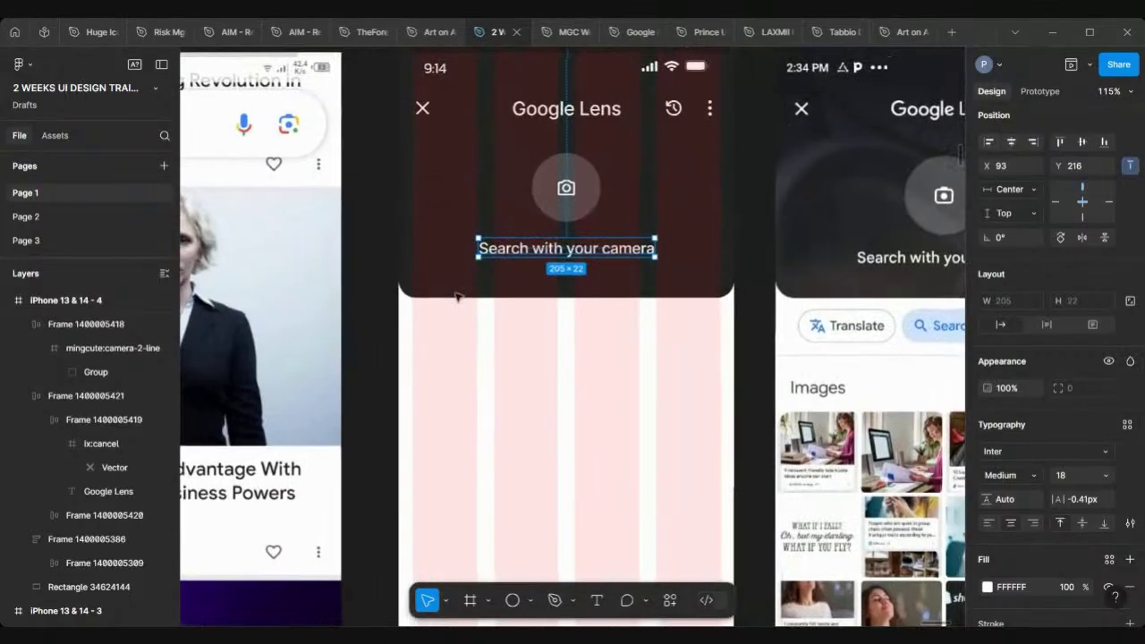
# Set the vertical spacing between the round camera button and its caption to 20.
pyautogui.keyDown('shift'); pyautogui.click(576, 172); pyautogui.keyUp('shift')
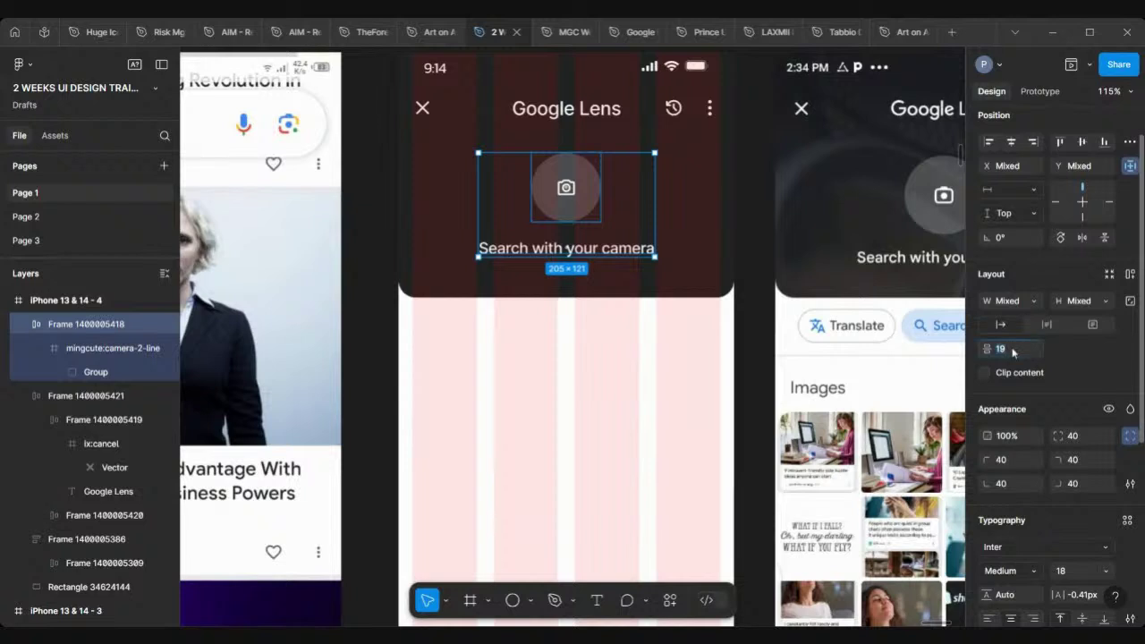
pyautogui.click(1012, 353)
pyautogui.write('20')
pyautogui.press('Return')
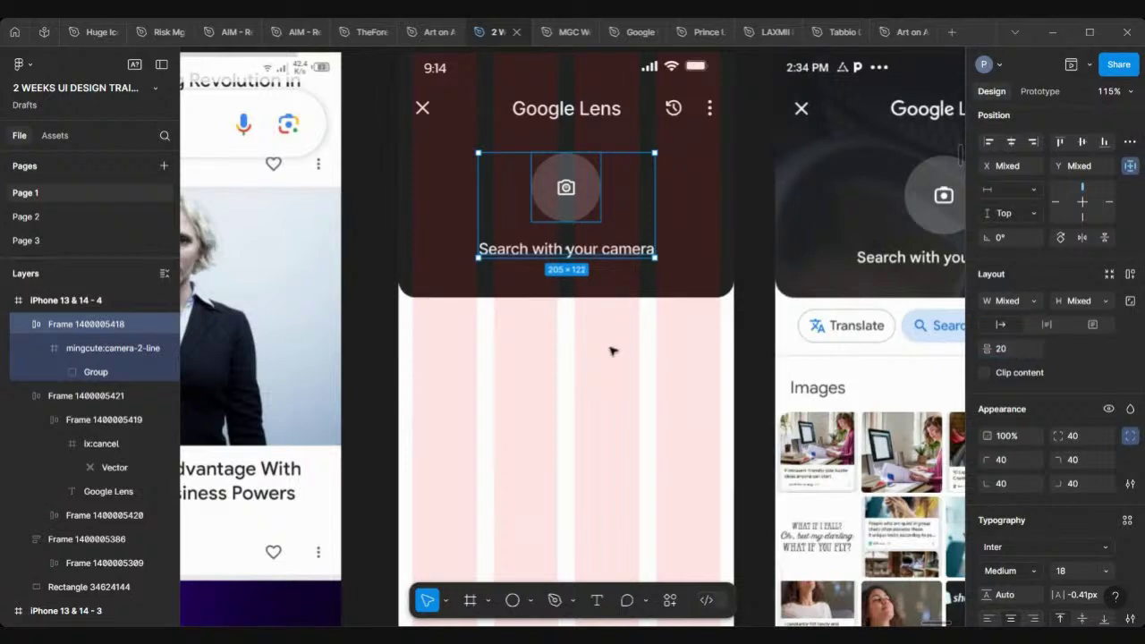
# Wrap the round camera button and its caption in a vertical auto layout frame, then clear the selection.
pyautogui.hotkey('shift', 'a')
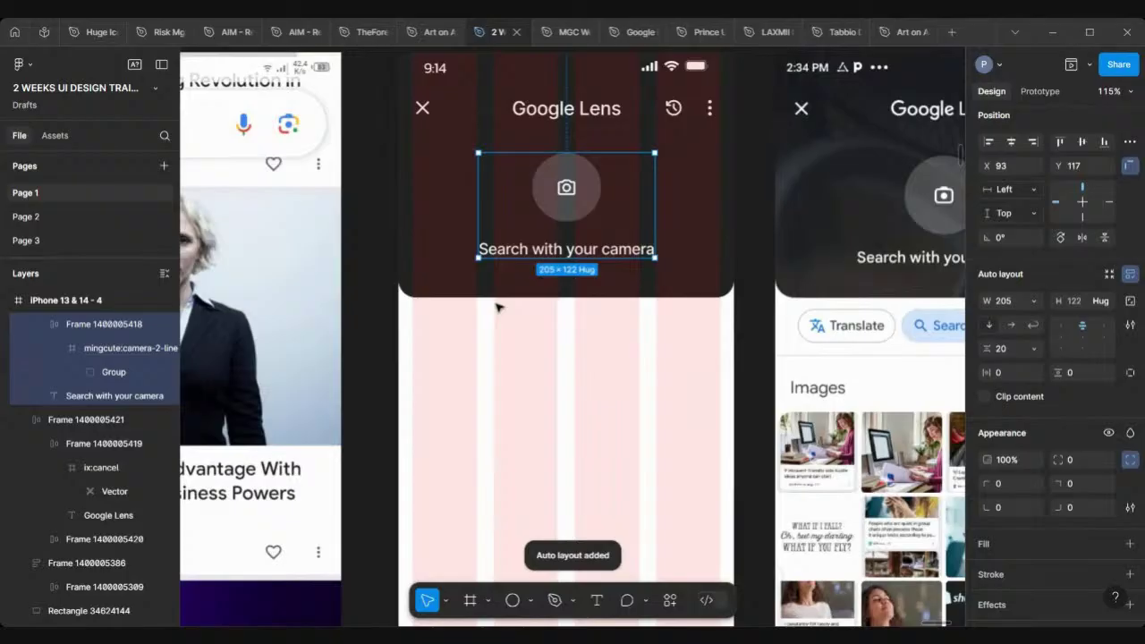
pyautogui.scroll(-4, 498, 308)
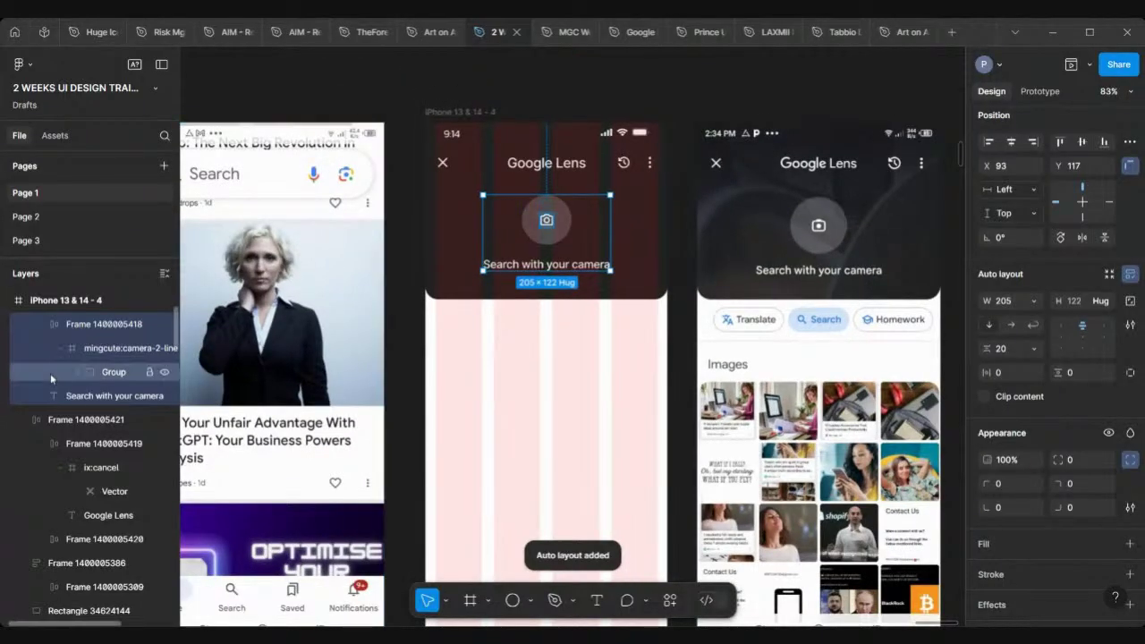
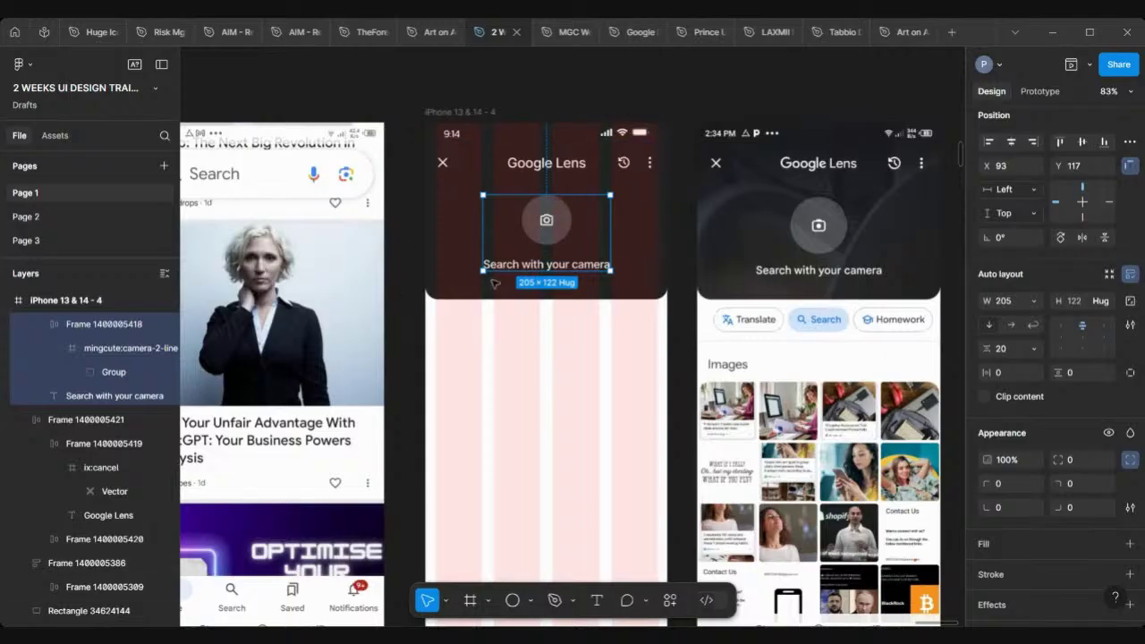
pyautogui.click(403, 227)
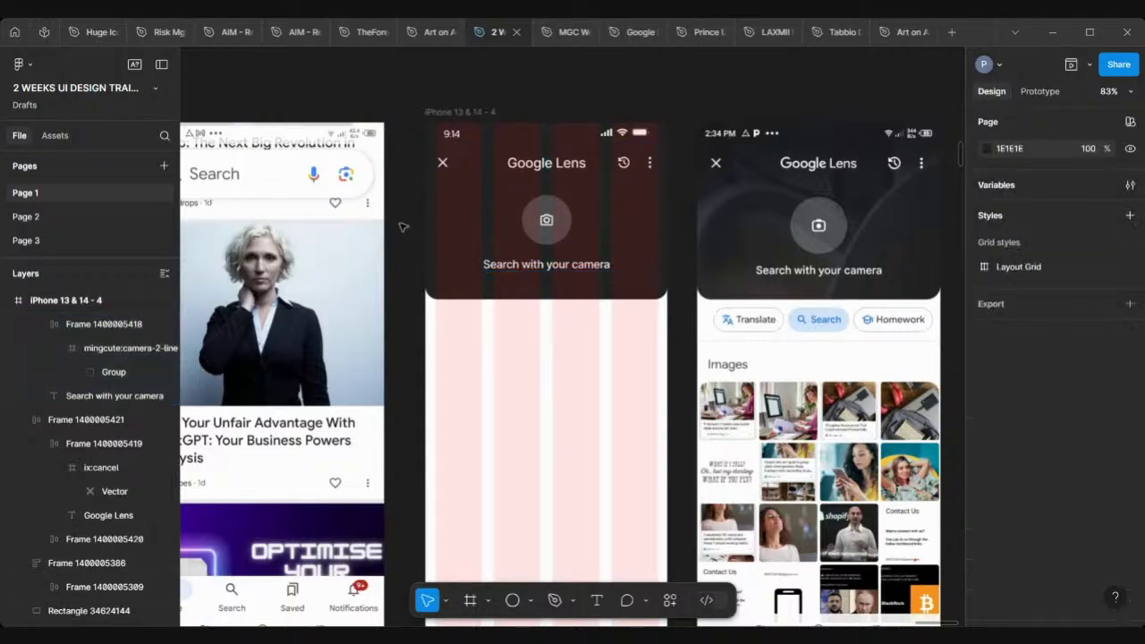
# Hide the 4-column layout grid on the Google Lens screen frame to check the header, and show it again.
pyautogui.hscroll(3, 403, 227)
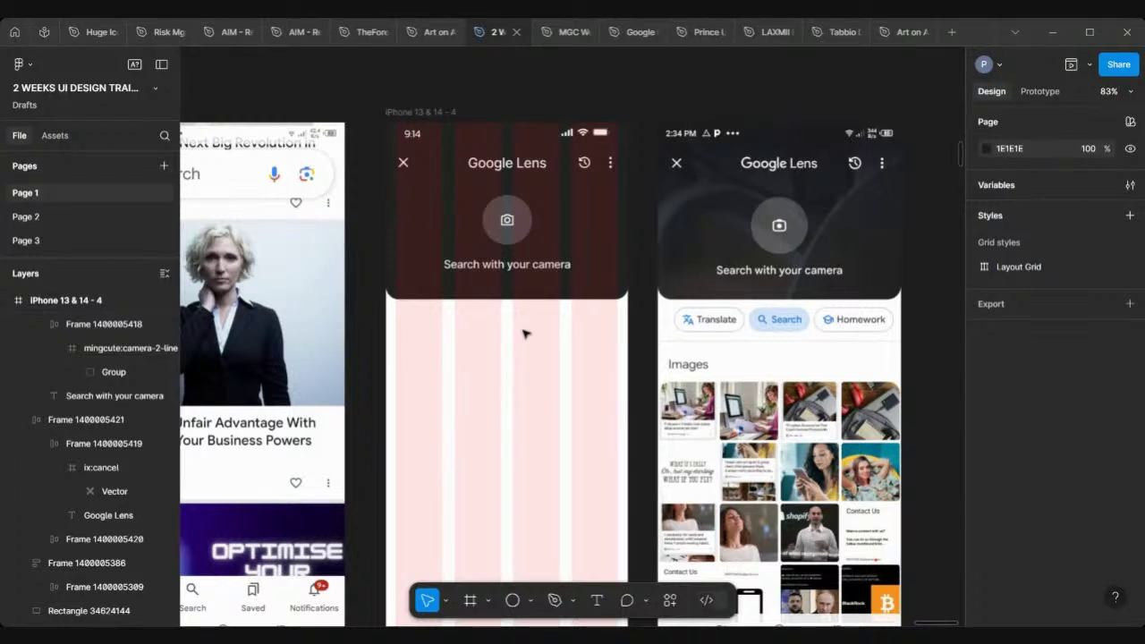
pyautogui.click(405, 112)
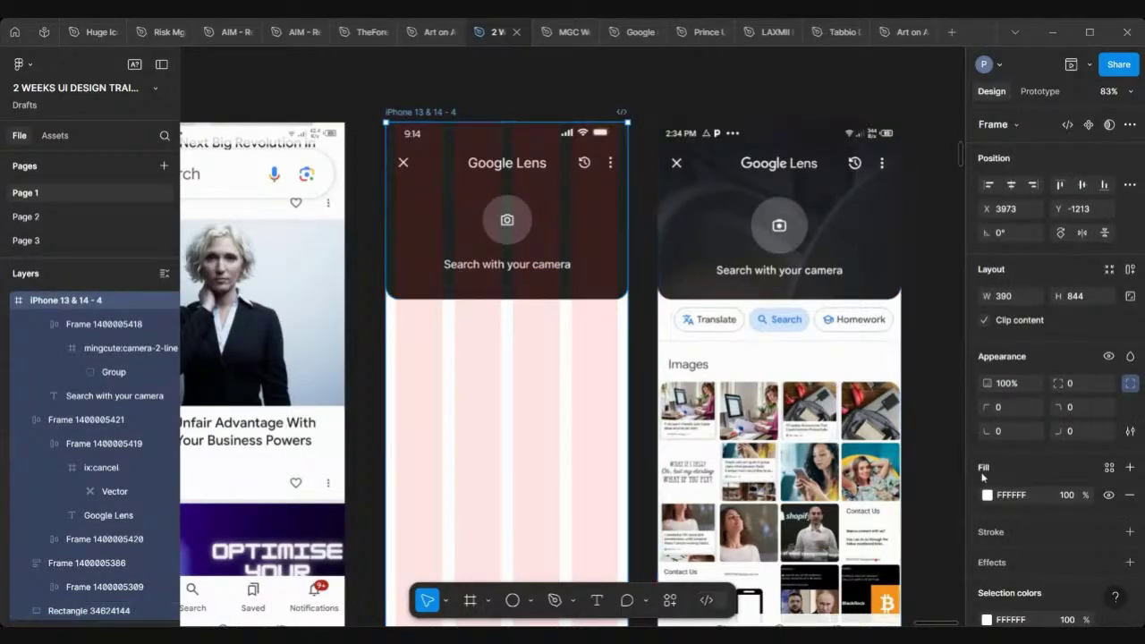
pyautogui.scroll(-3, 1055, 526)
pyautogui.scroll(-1, 1107, 562)
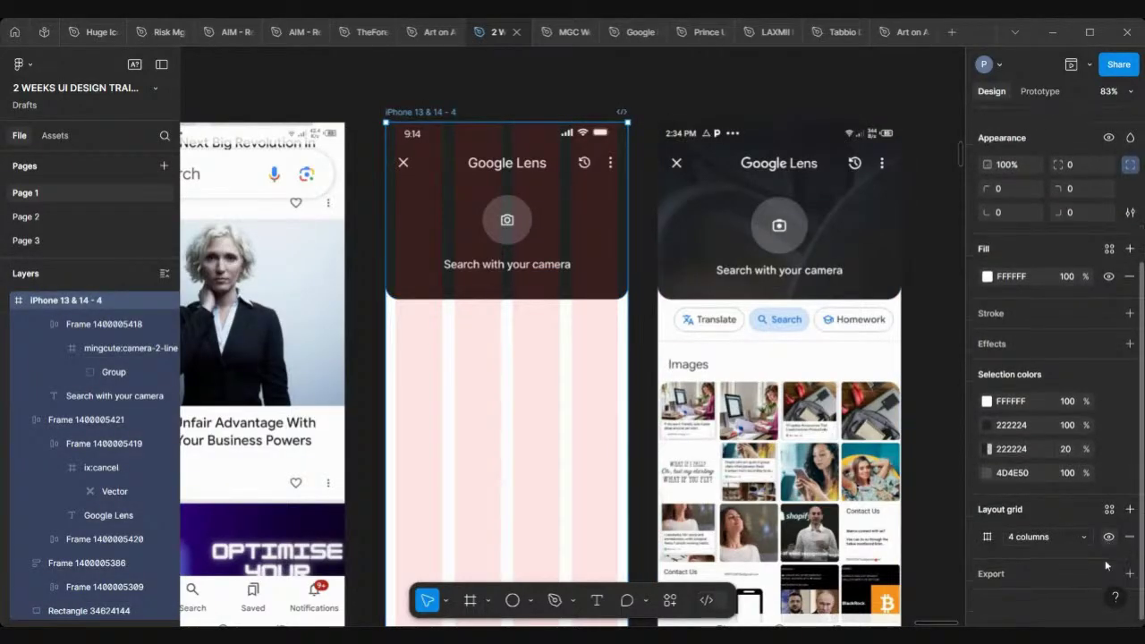
pyautogui.click(1107, 541)
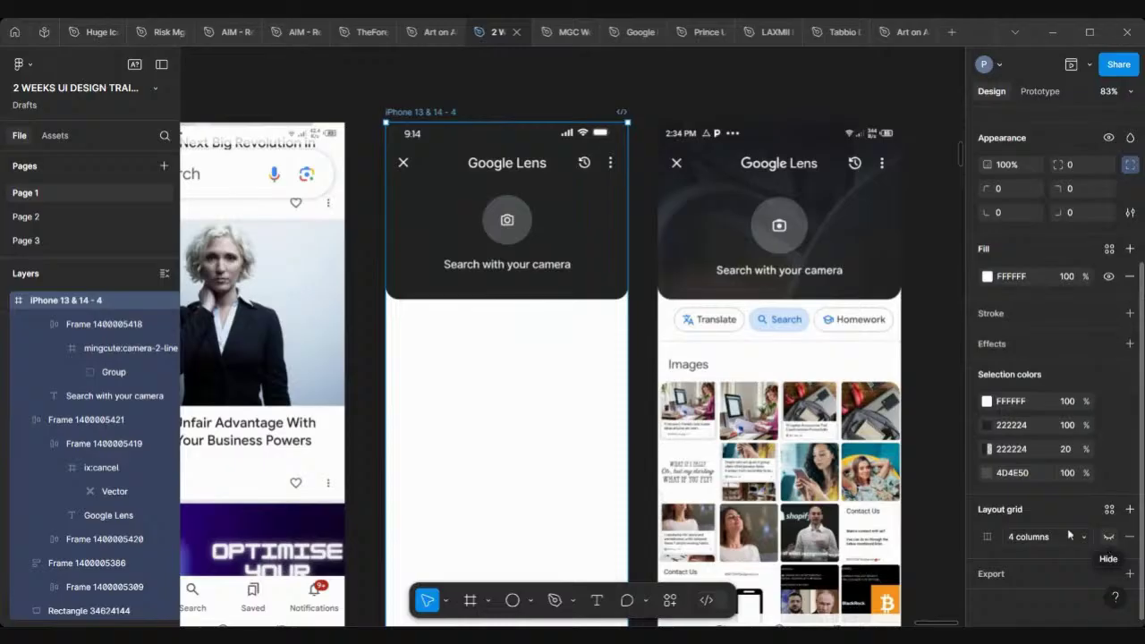
pyautogui.click(1109, 536)
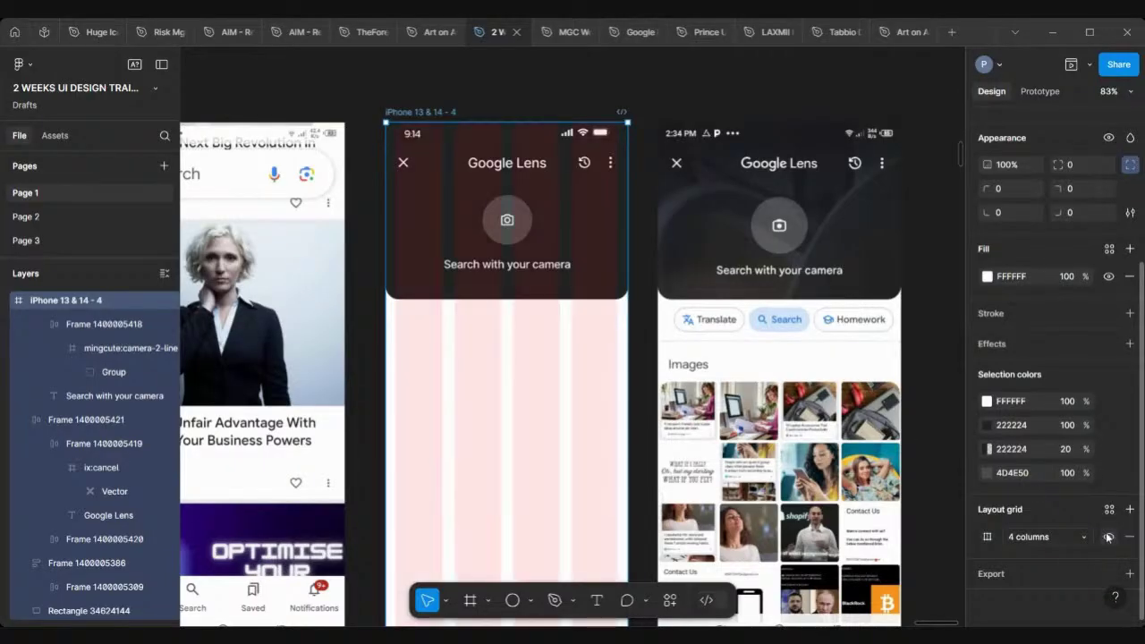
# Duplicate the four shortcut chips from the iPhone 13 & 14 - 2 frame into the Google Lens frame below the header, at about X 12, Y 392.
pyautogui.scroll(-1, 623, 373)
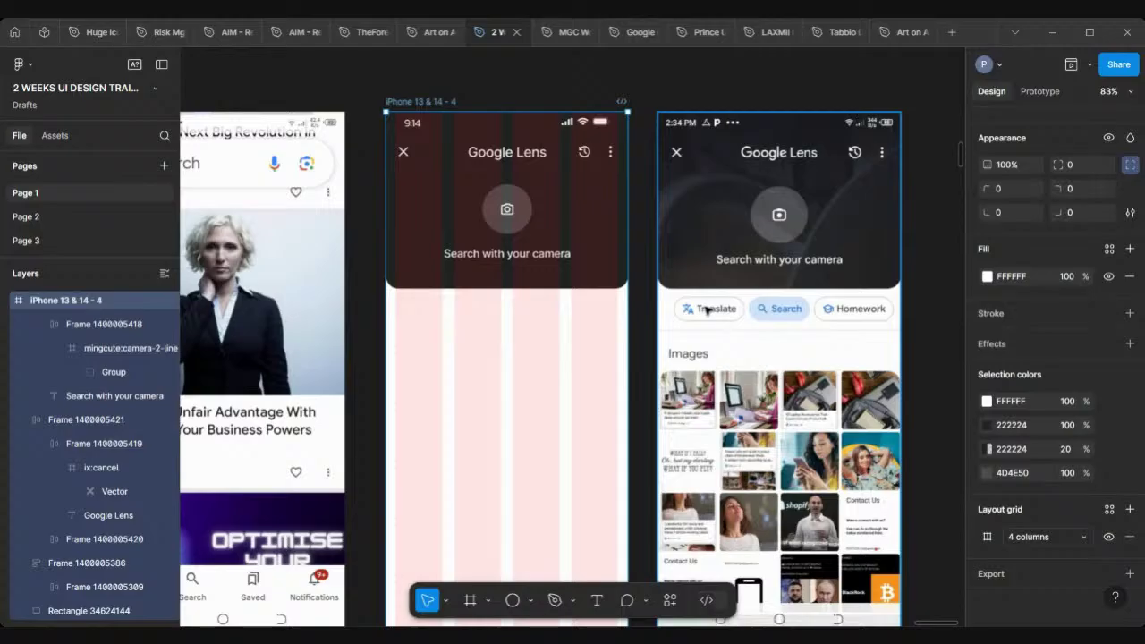
pyautogui.scroll(-5, 453, 332)
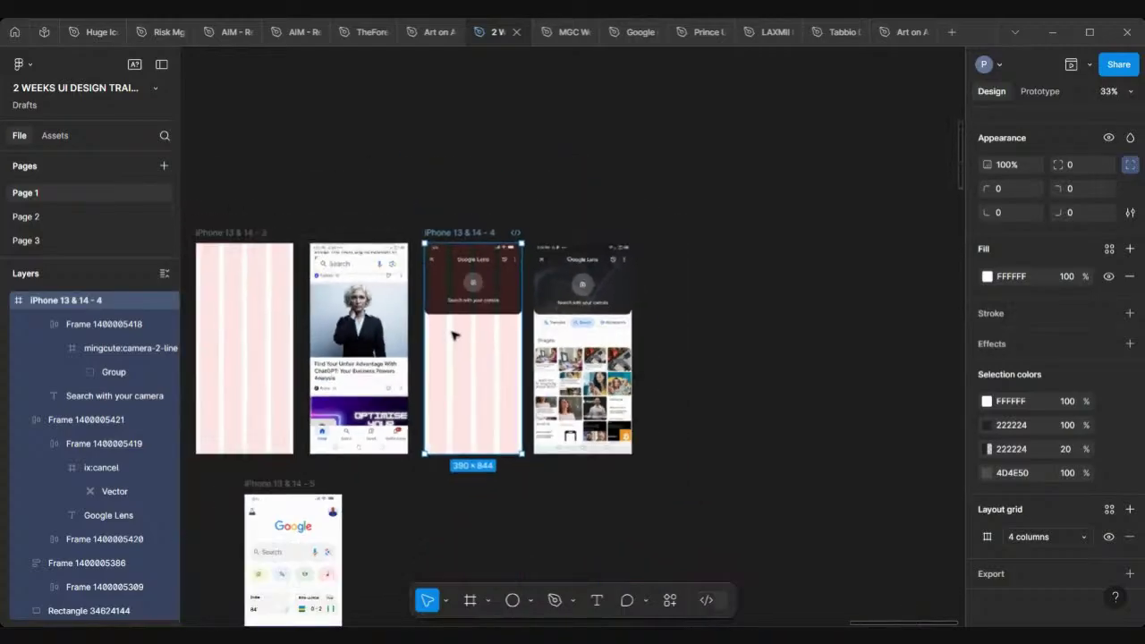
pyautogui.hscroll(-1, 452, 334)
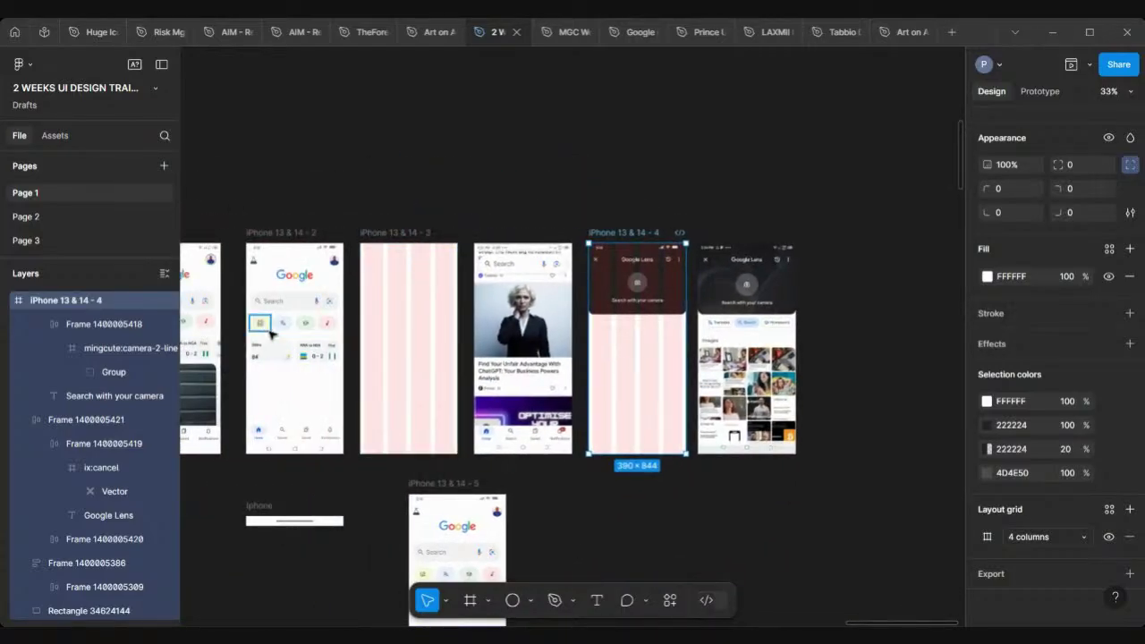
pyautogui.scroll(5, 279, 327)
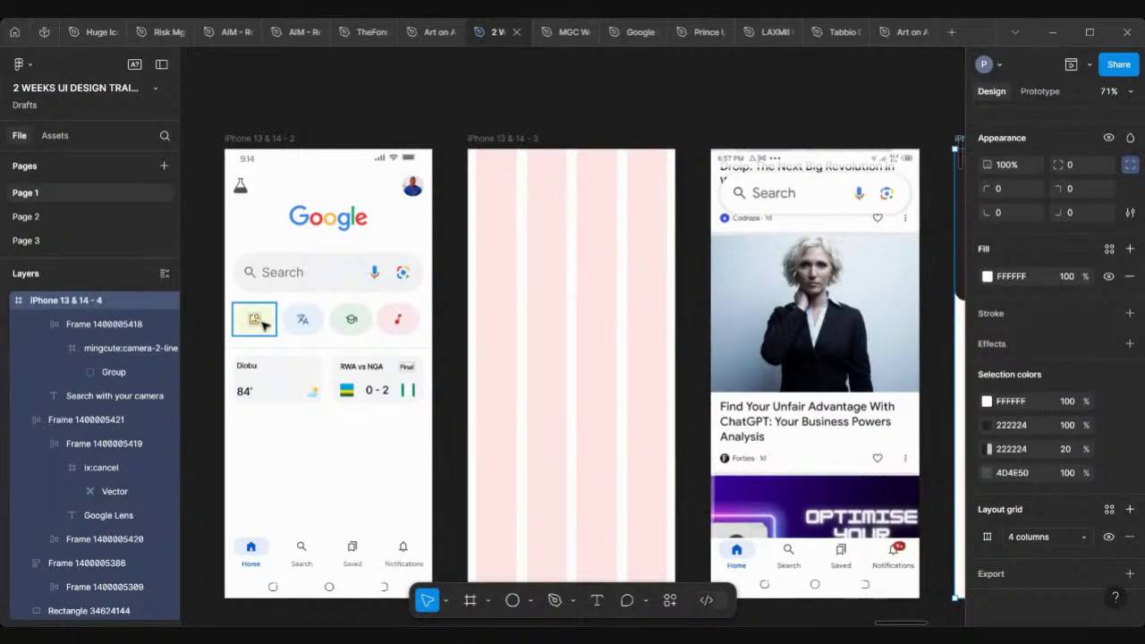
pyautogui.click(261, 323)
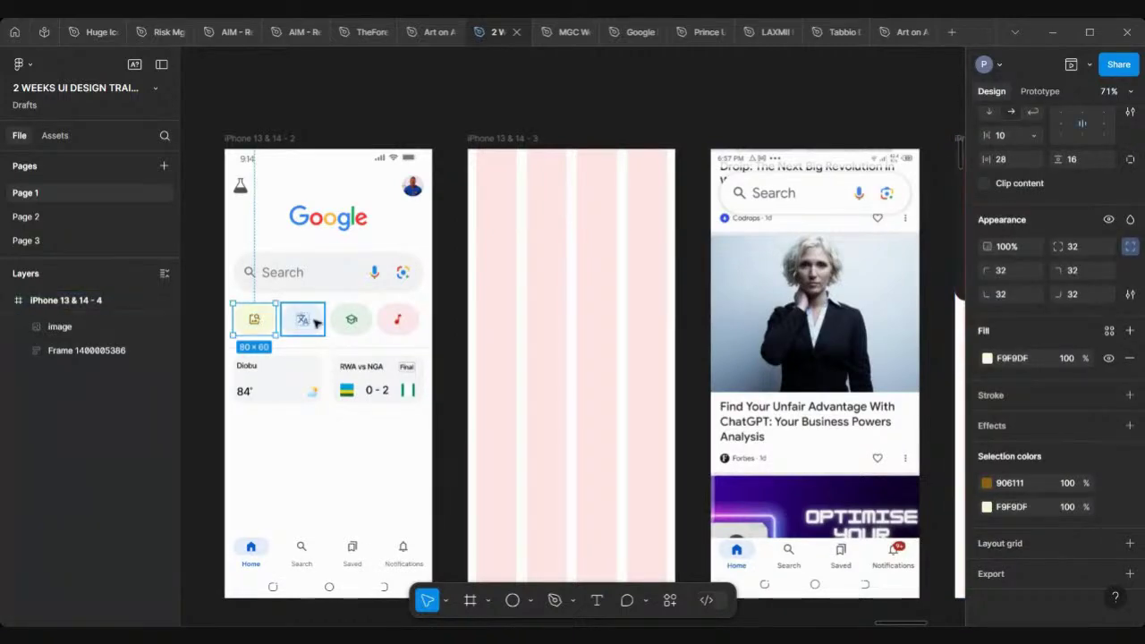
pyautogui.keyDown('shift'); pyautogui.click(303, 322); pyautogui.keyUp('shift')
pyautogui.keyDown('shift'); pyautogui.click(336, 328); pyautogui.keyUp('shift')
pyautogui.keyDown('shift'); pyautogui.click(397, 325); pyautogui.keyUp('shift')
pyautogui.scroll(-5, 397, 329)
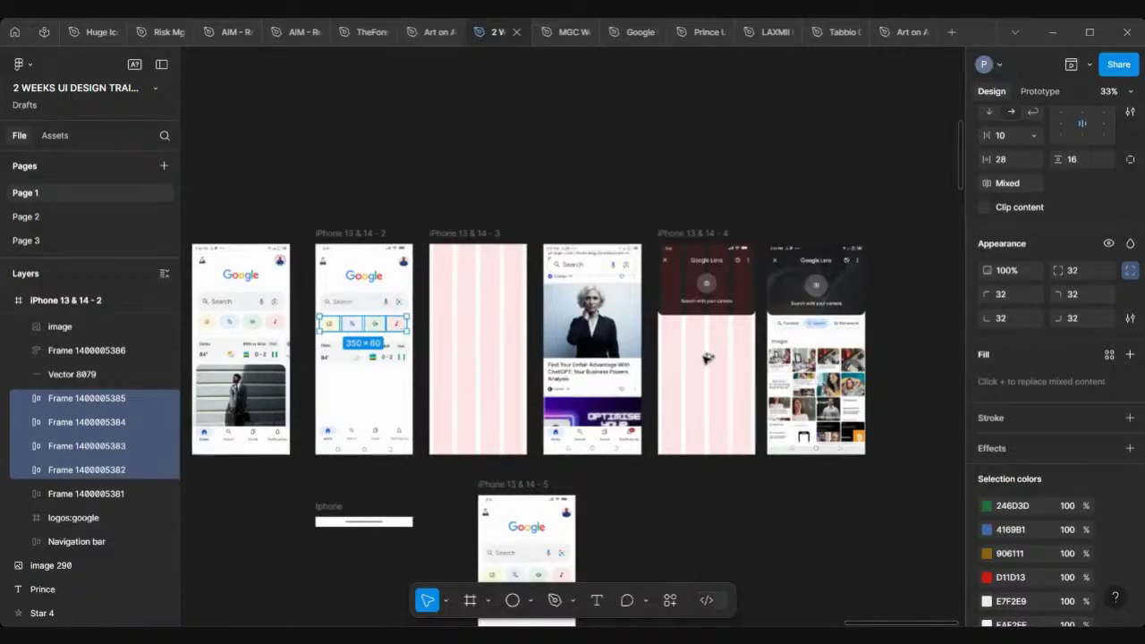
pyautogui.moveTo(711, 357); pyautogui.dragTo(720, 354)
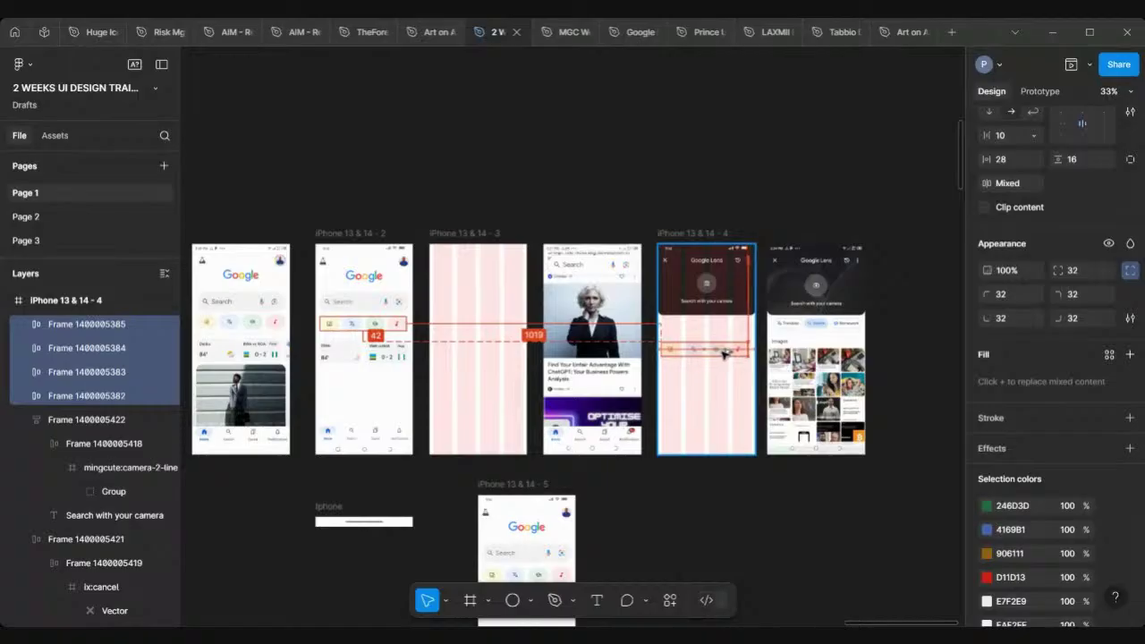
pyautogui.scroll(3, 721, 353)
pyautogui.scroll(5, 723, 355)
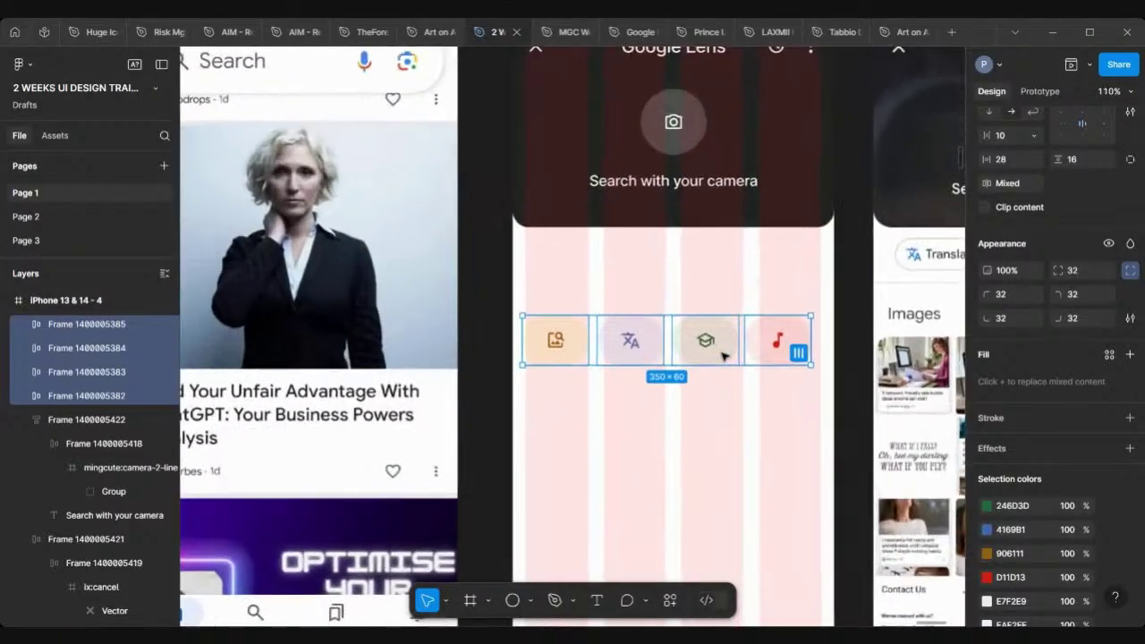
# Delete the image search chip from the copied row in the Google Lens frame and select the music chip.
pyautogui.scroll(-5, 720, 353)
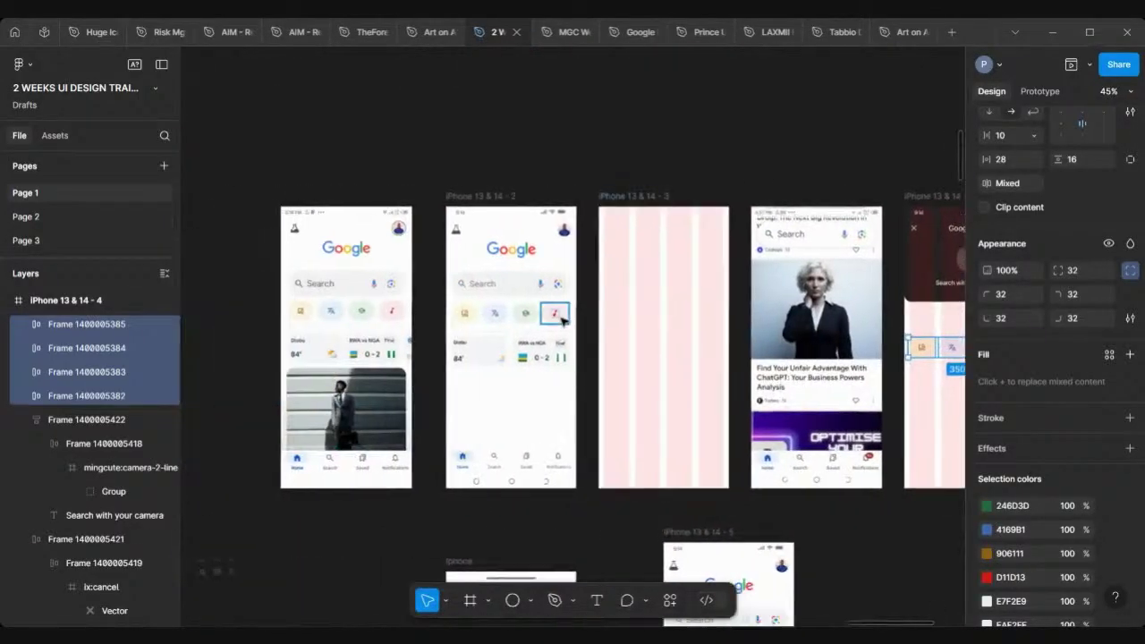
pyautogui.scroll(6, 361, 327)
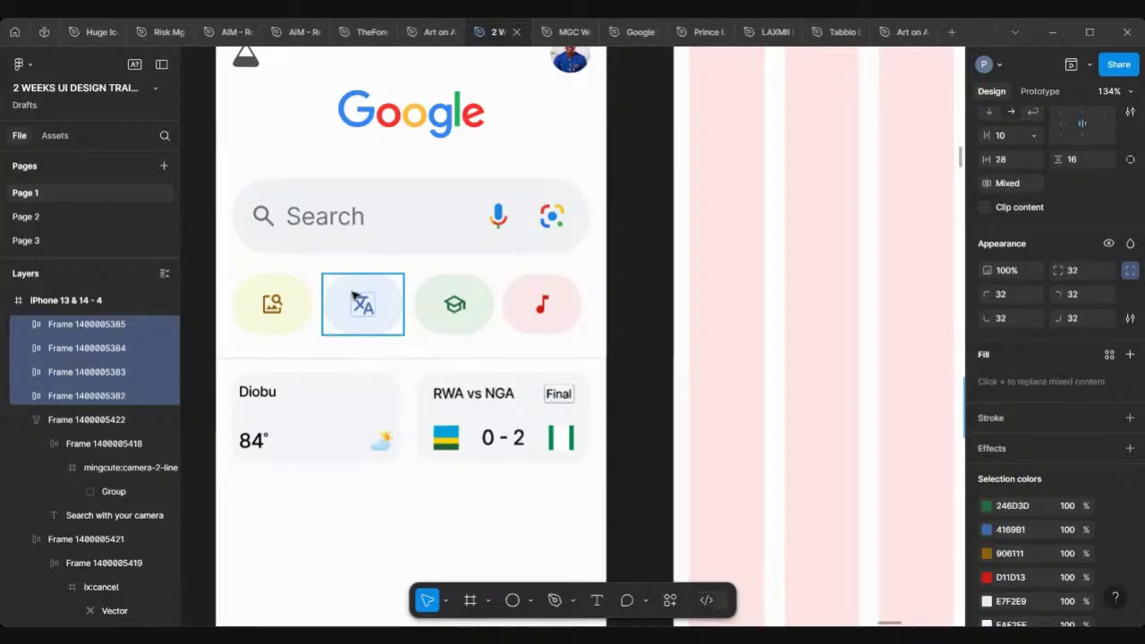
pyautogui.scroll(-5, 356, 296)
pyautogui.hscroll(5, 356, 297)
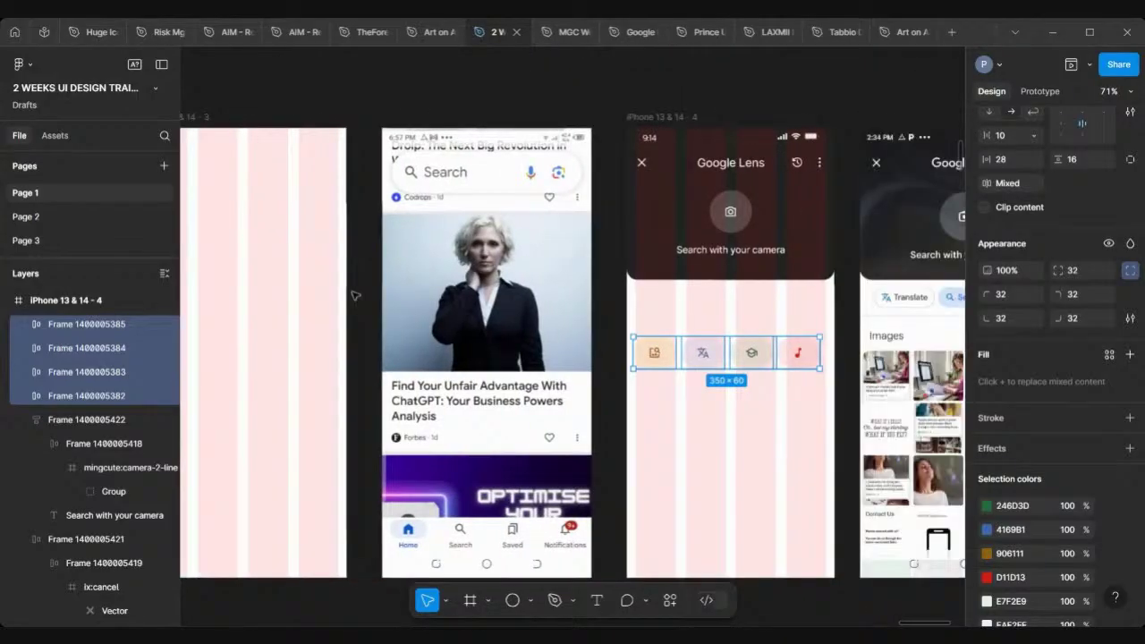
pyautogui.hscroll(3, 625, 394)
pyautogui.scroll(3, 626, 391)
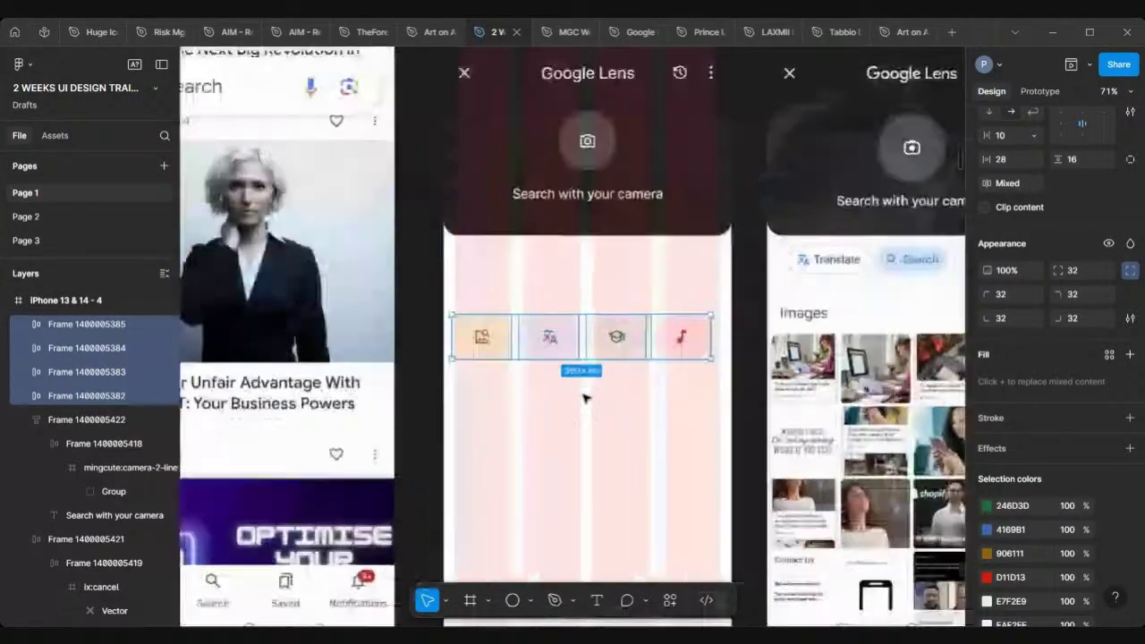
pyautogui.click(471, 368)
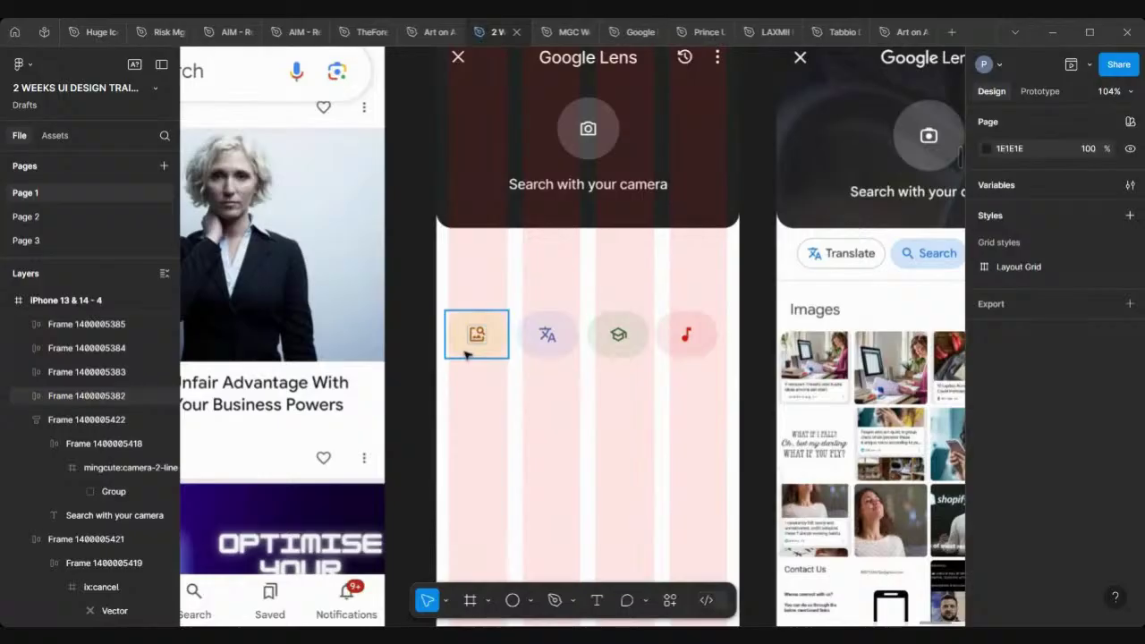
pyautogui.click(467, 355)
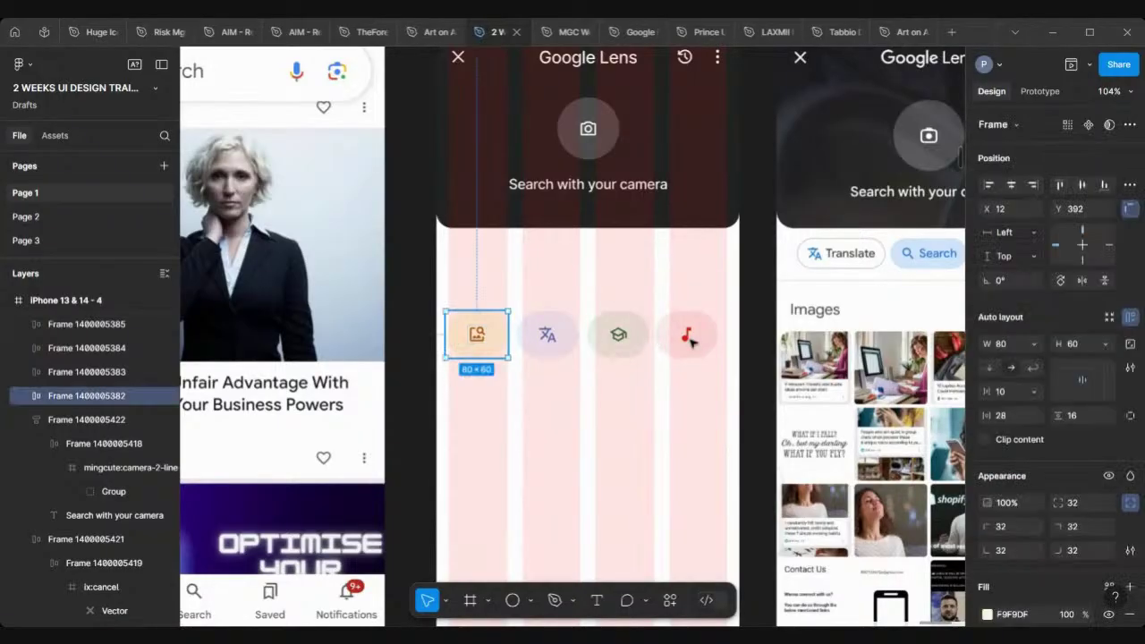
pyautogui.press('Delete')
pyautogui.click(691, 340)
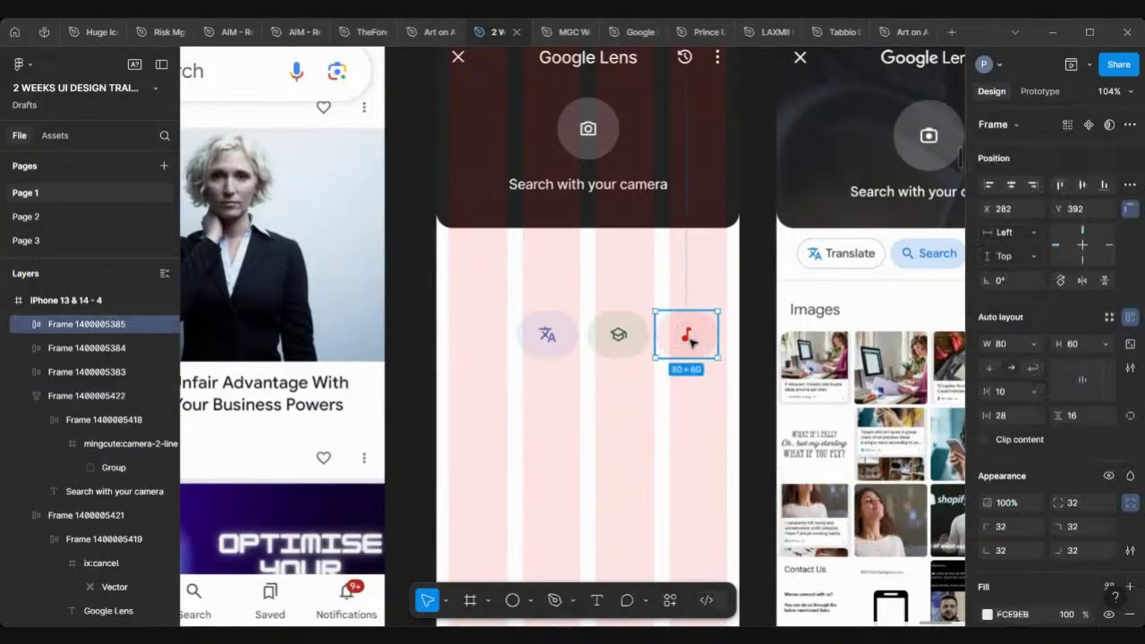
# Delete the red music-note icon pill from the Google Lens screen with the layout grid.
pyautogui.press('Delete')
pyautogui.hscroll(3, 691, 343)
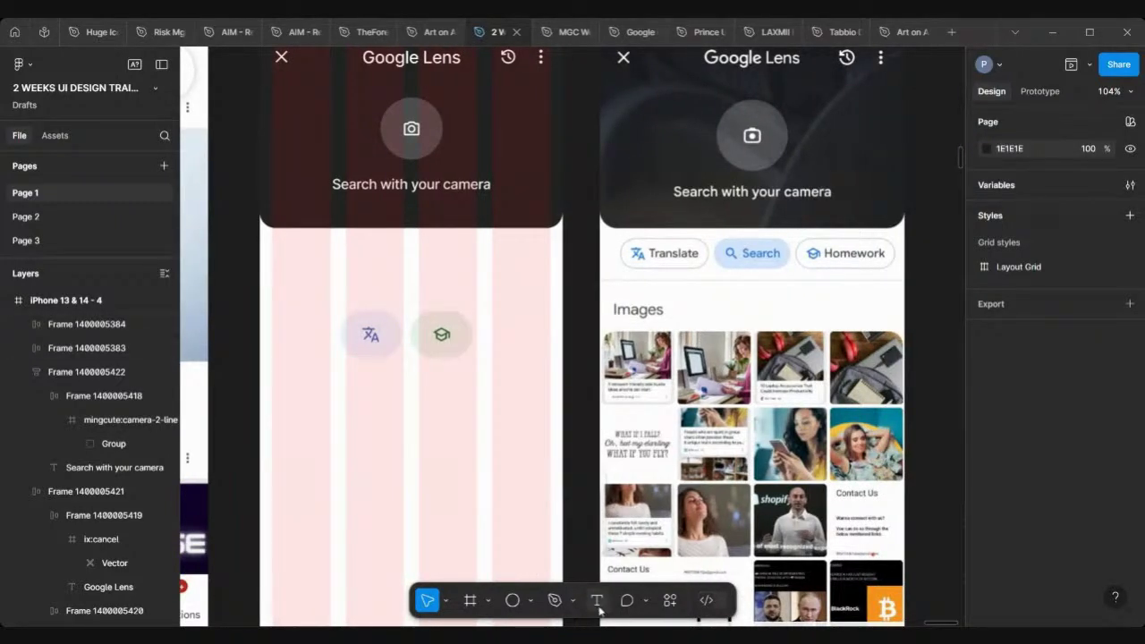
pyautogui.click(370, 335)
pyautogui.click(366, 429)
# Add a "Translate" text label below the translate icon pill and set its font size to 16.
pyautogui.click(598, 604)
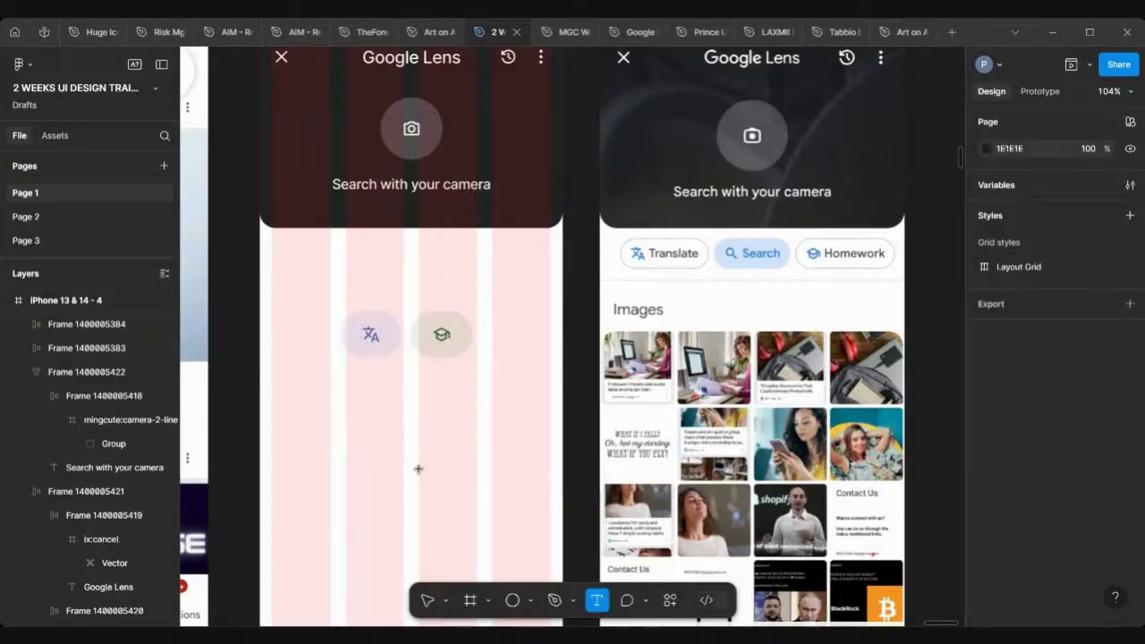
pyautogui.click(374, 421)
pyautogui.write('Trans')
pyautogui.press('Escape')
pyautogui.write('late')
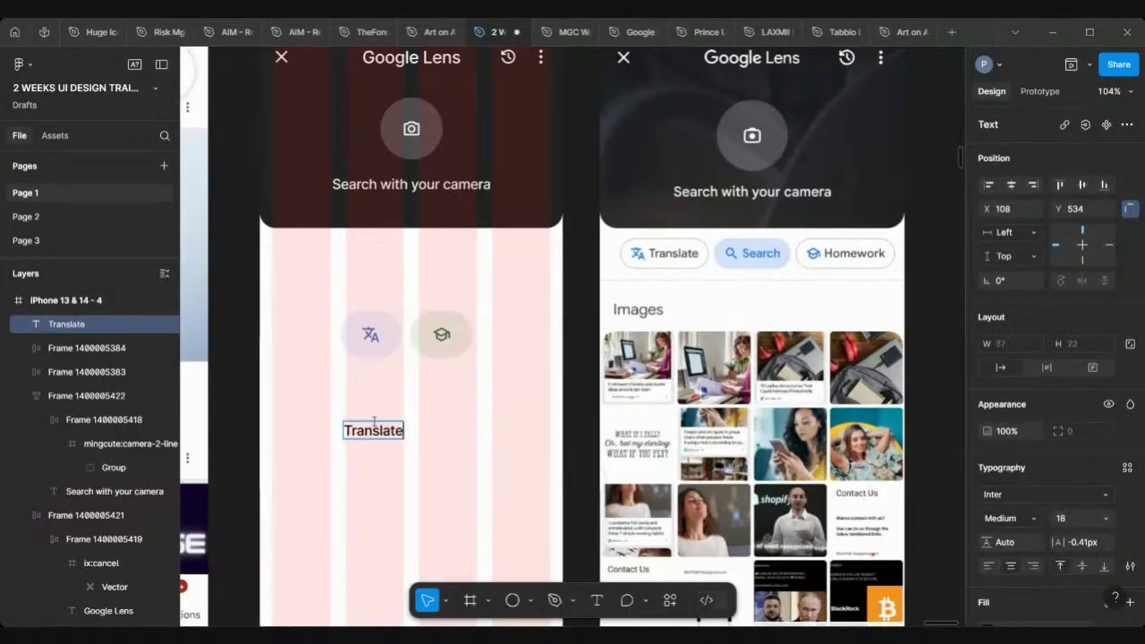
pyautogui.press('Escape')
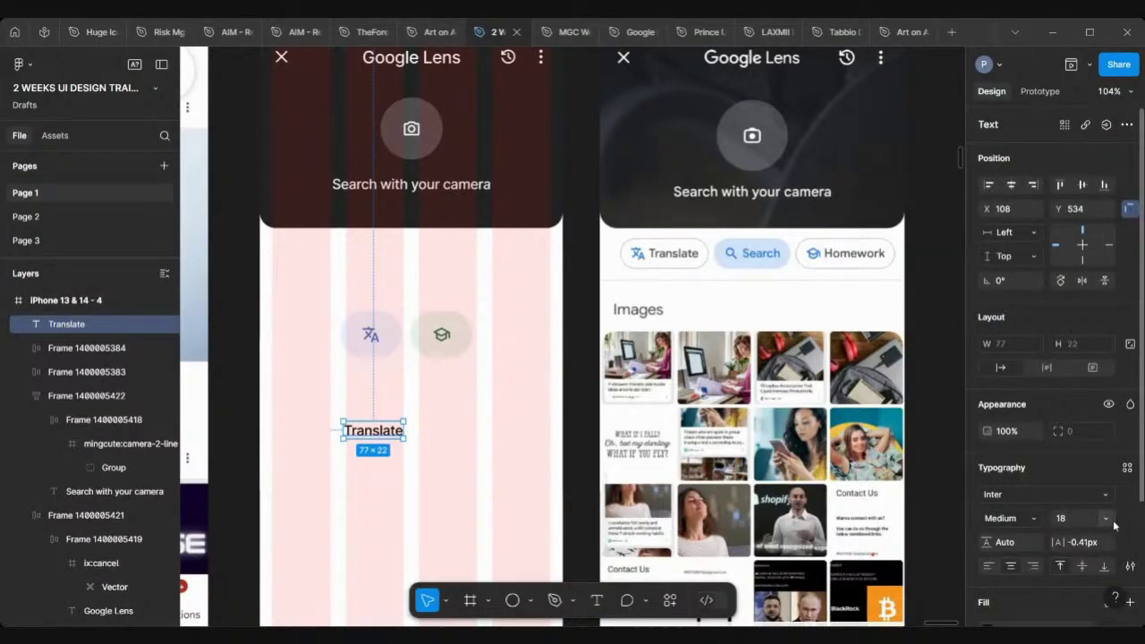
pyautogui.click(1112, 524)
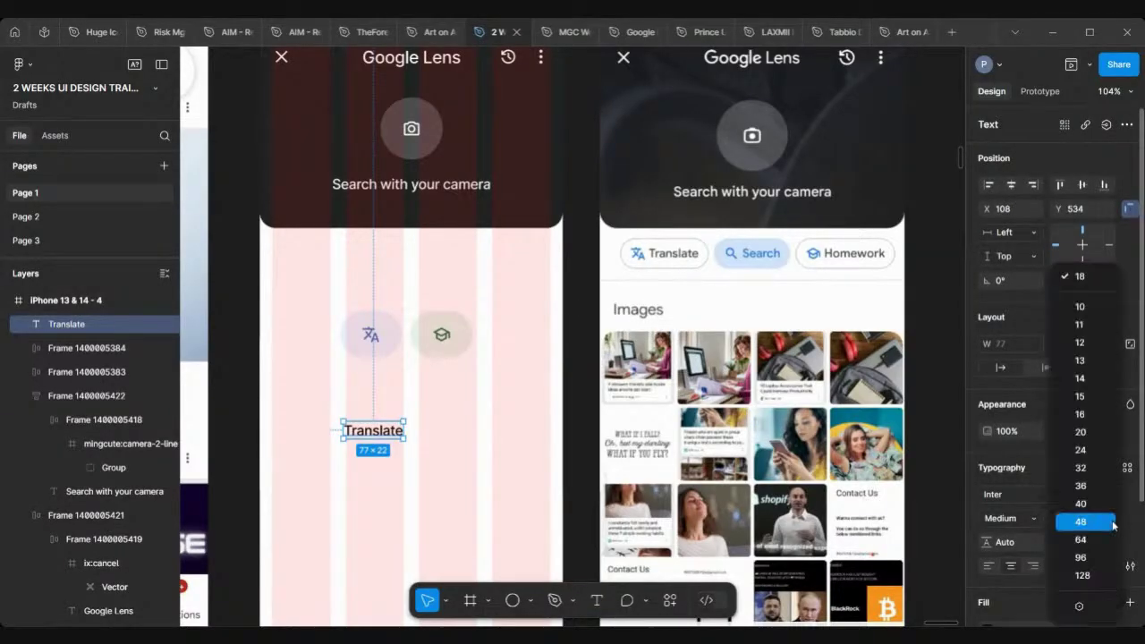
pyautogui.click(1094, 414)
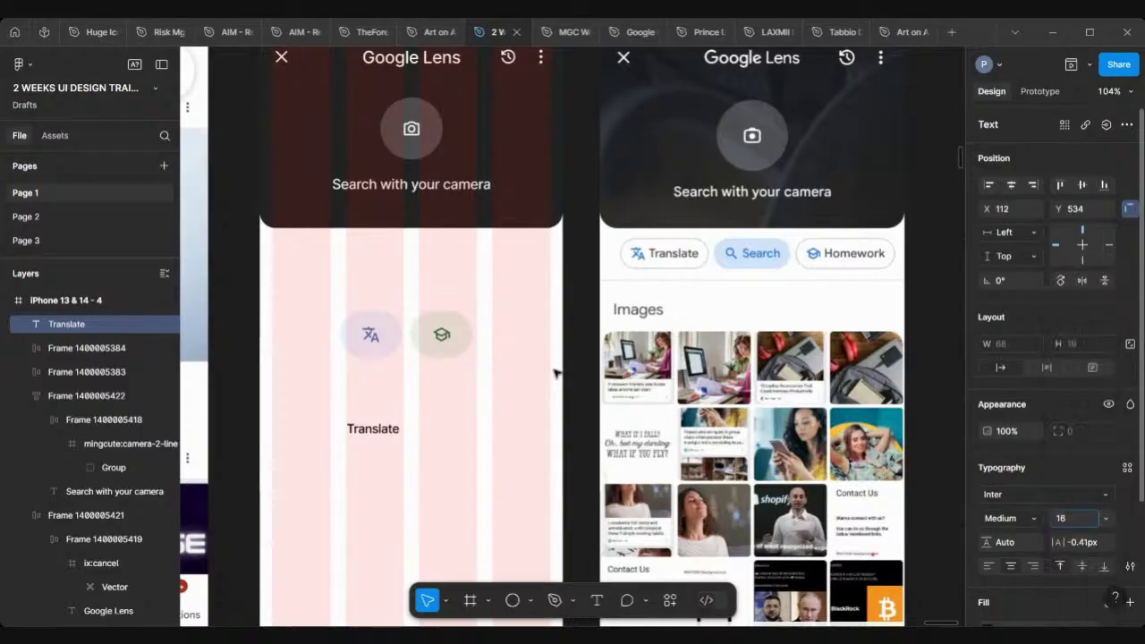
# Move the translate icon out of its pill to the left of the "Translate" label and delete the emptied pill.
pyautogui.click(367, 336)
pyautogui.click(369, 336)
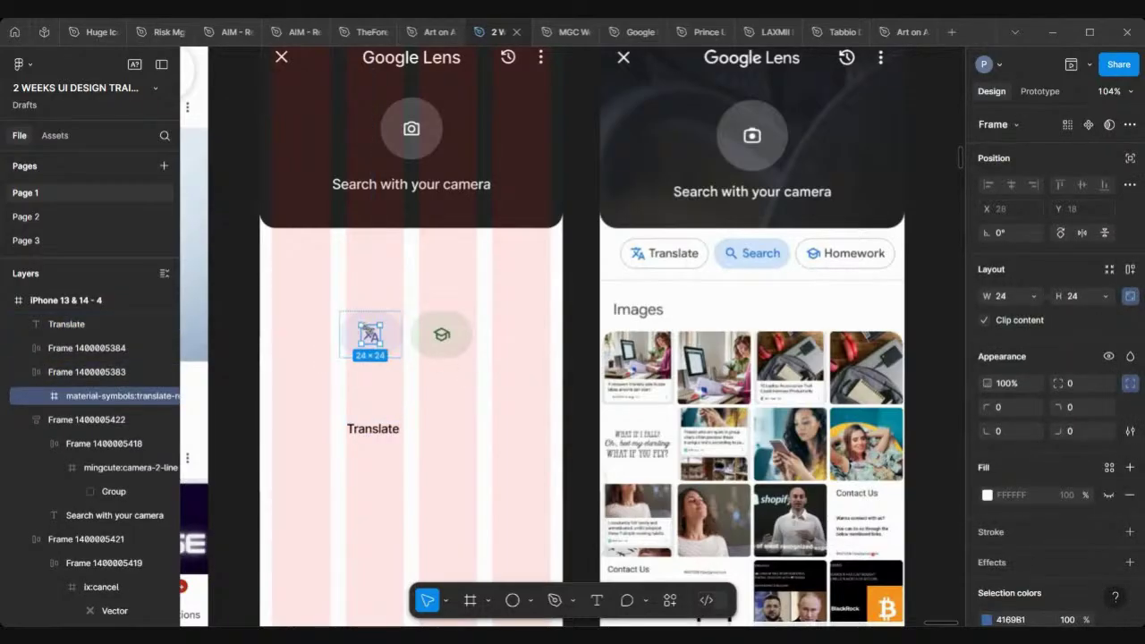
pyautogui.moveTo(371, 337); pyautogui.dragTo(331, 429)
pyautogui.click(361, 334)
pyautogui.press('Delete')
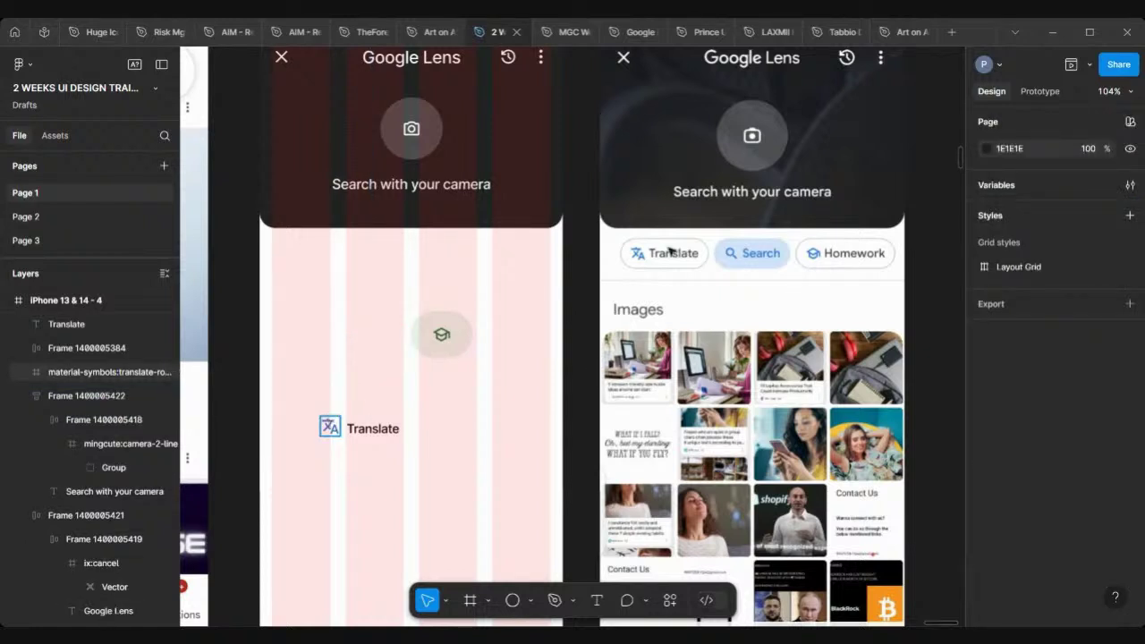
# Recolor the translate icon to 2063B1 by sampling the blue of the reference screen's translate icon.
pyautogui.click(330, 427)
pyautogui.scroll(-5, 1014, 508)
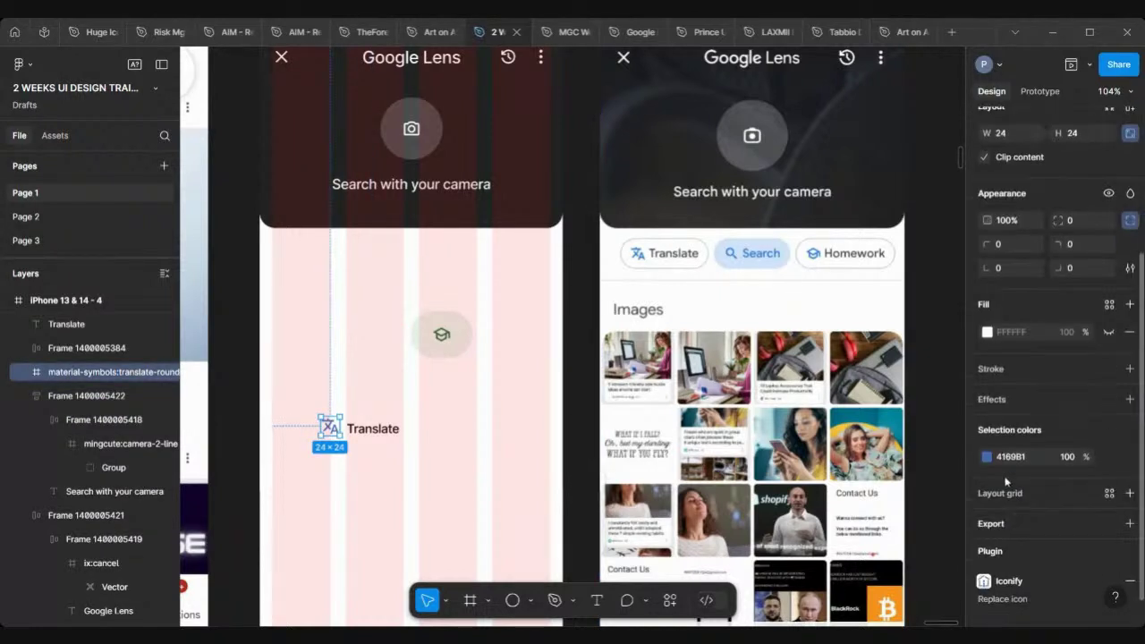
pyautogui.click(987, 457)
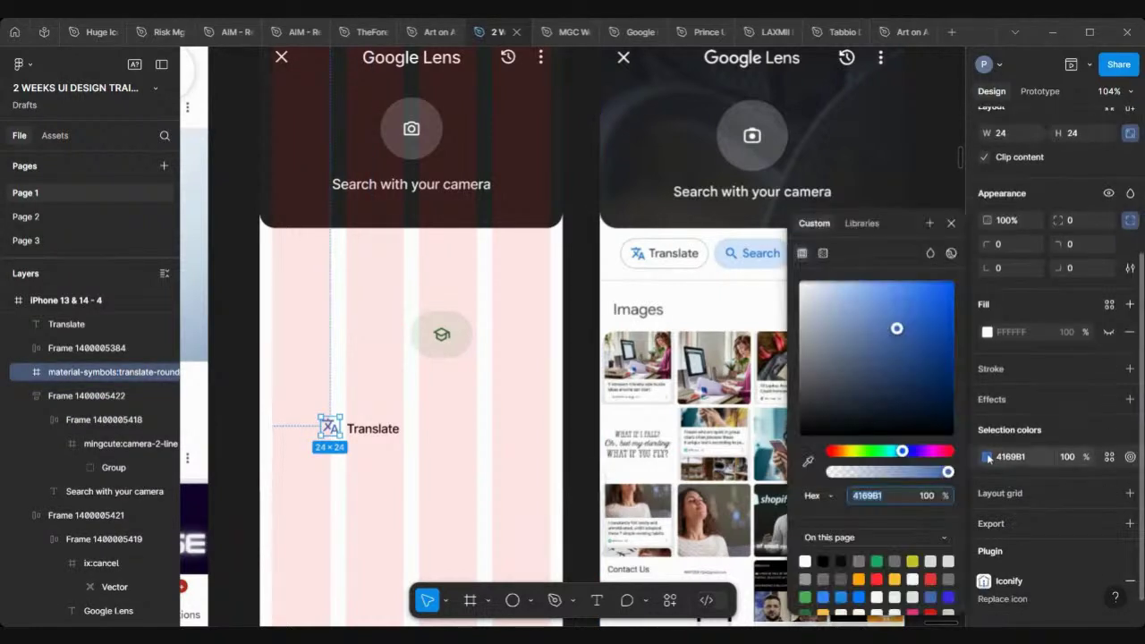
pyautogui.click(807, 460)
pyautogui.scroll(5, 696, 286)
pyautogui.scroll(10, 585, 217)
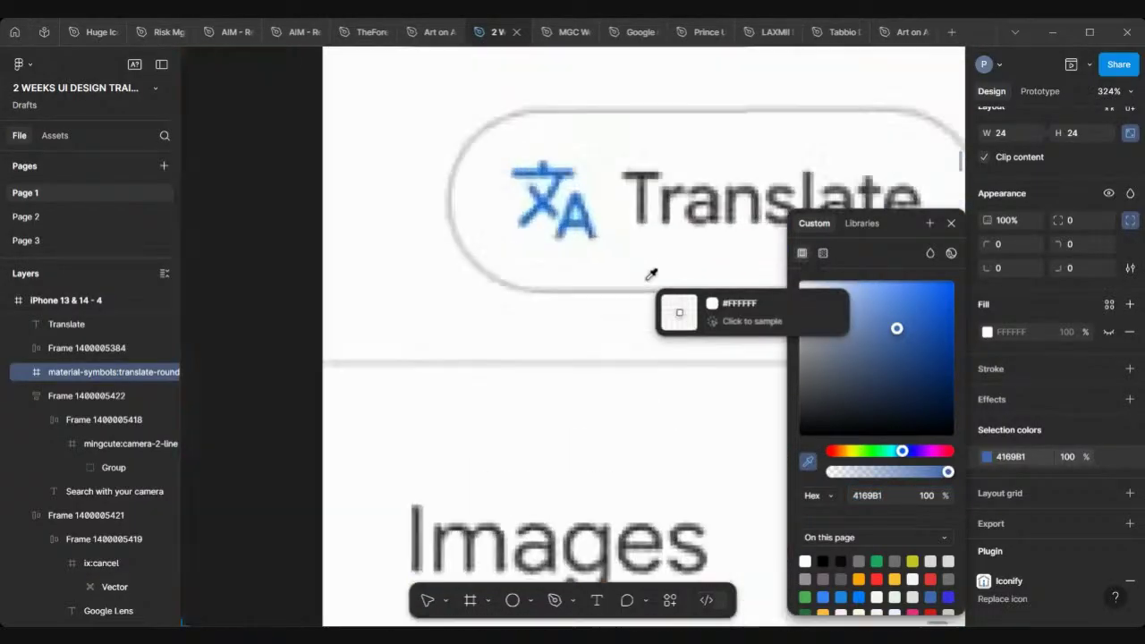
pyautogui.click(516, 179)
pyautogui.scroll(-15, 516, 179)
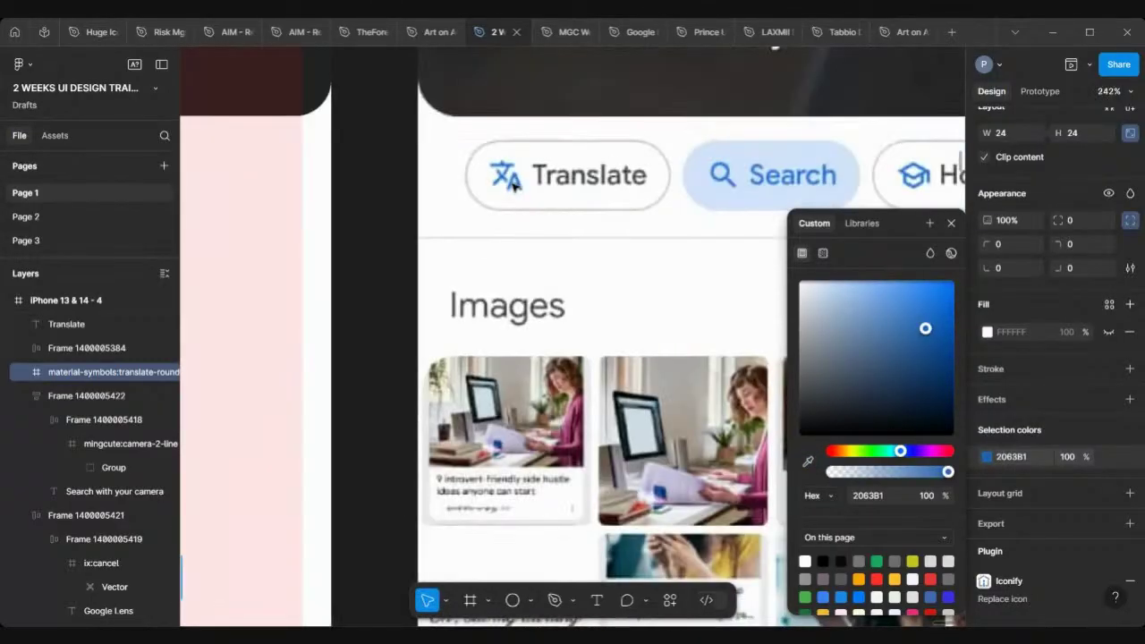
# Align the translate icon and the "Translate" label on their vertical centers.
pyautogui.scroll(4, 461, 275)
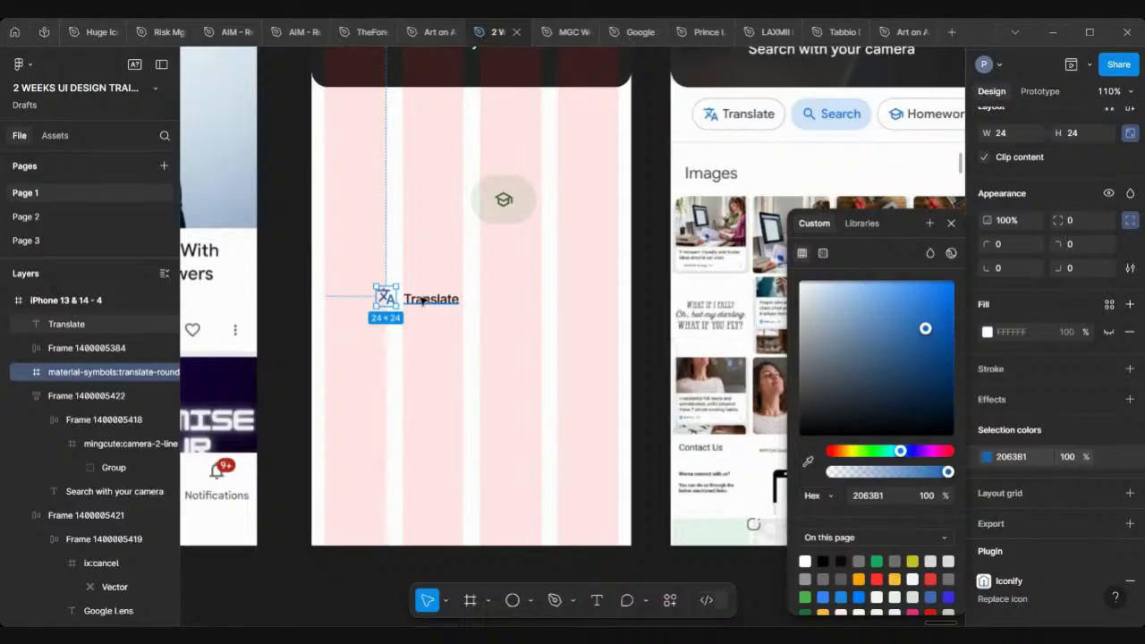
pyautogui.keyDown('shift'); pyautogui.click(422, 302); pyautogui.keyUp('shift')
pyautogui.scroll(6, 422, 301)
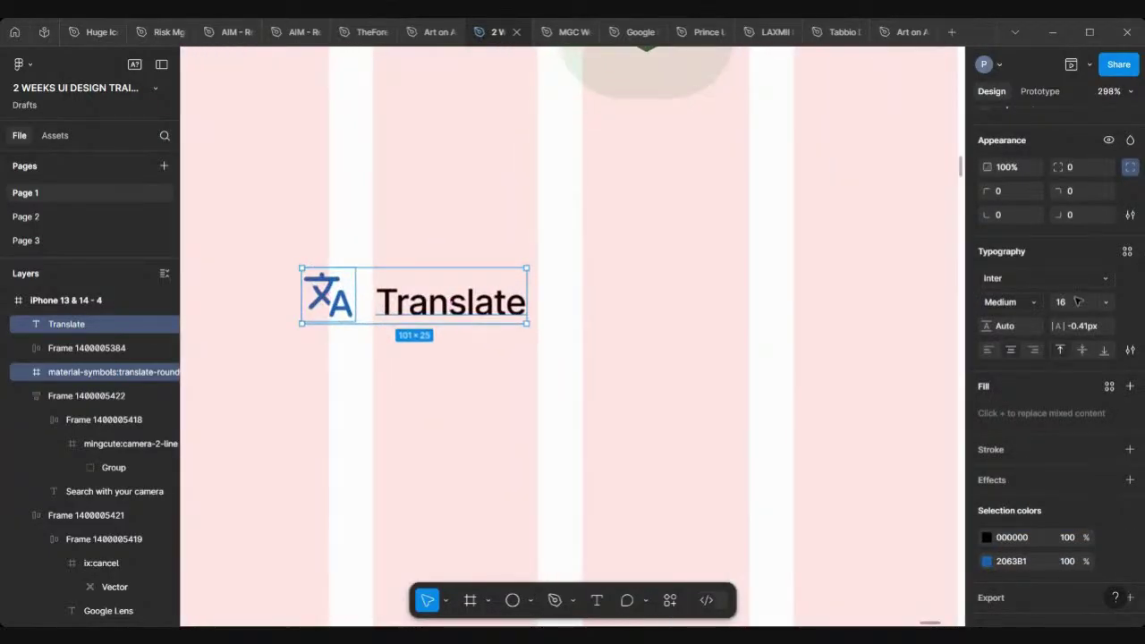
pyautogui.scroll(4, 1076, 302)
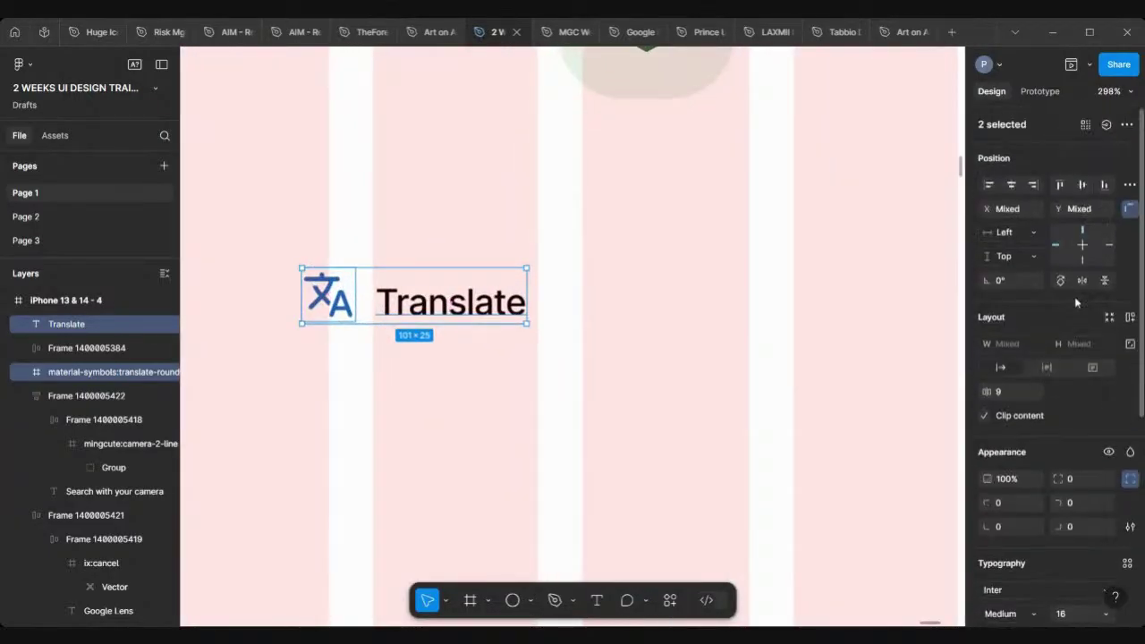
pyautogui.click(1081, 186)
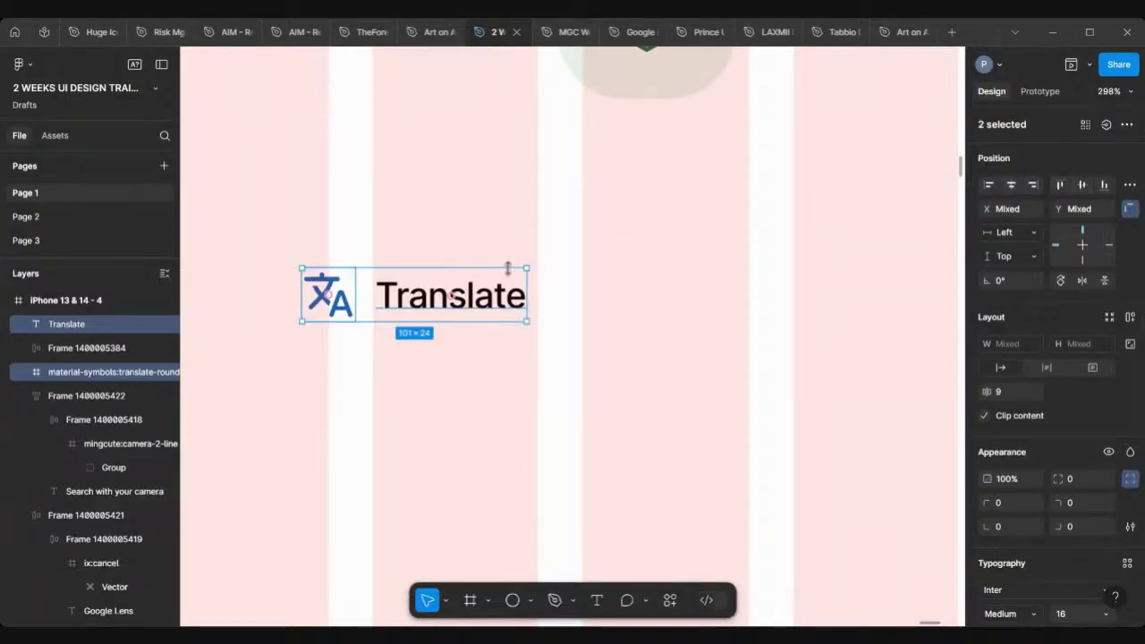
# Wrap the icon and "Translate" label in a horizontal auto layout frame with a gap of 8.
pyautogui.scroll(-5, 506, 266)
pyautogui.scroll(1, 508, 269)
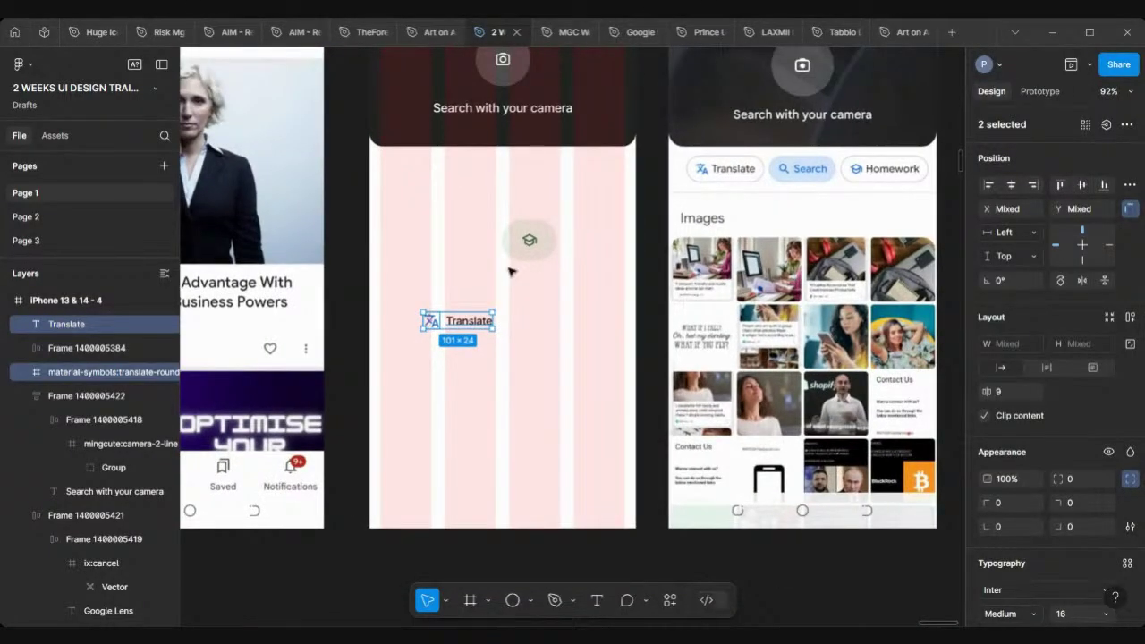
pyautogui.hotkey('shift', 'a')
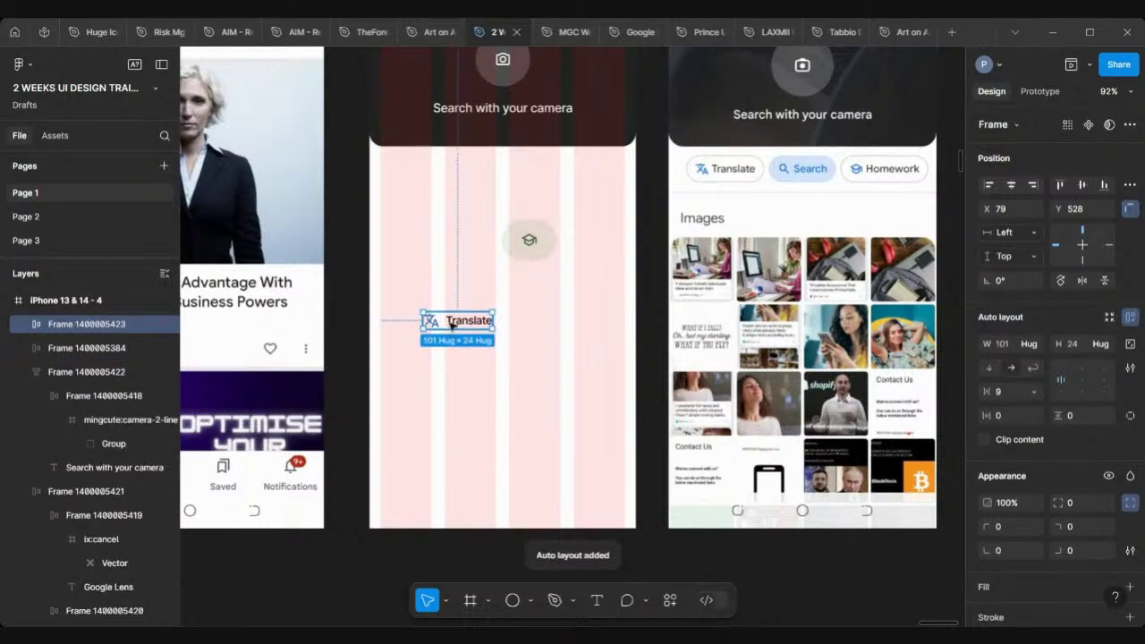
pyautogui.scroll(5, 474, 340)
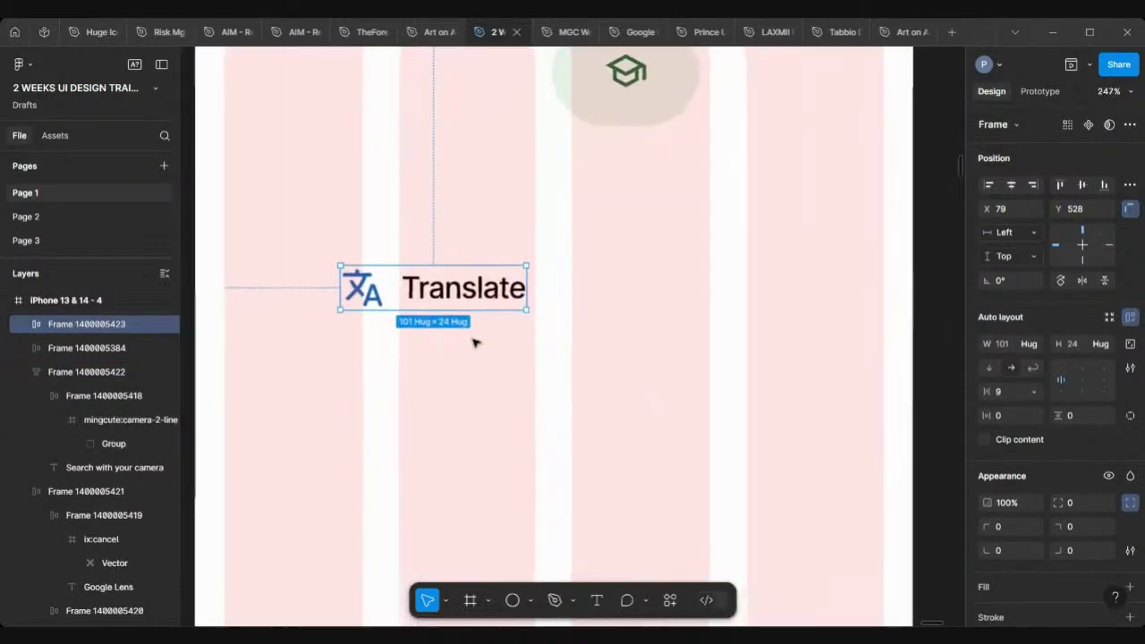
pyautogui.click(1004, 393)
pyautogui.write('8')
pyautogui.press('Return')
# Add a black 1 px inside stroke to the Translate auto layout frame.
pyautogui.scroll(-5, 665, 307)
pyautogui.scroll(-5, 664, 308)
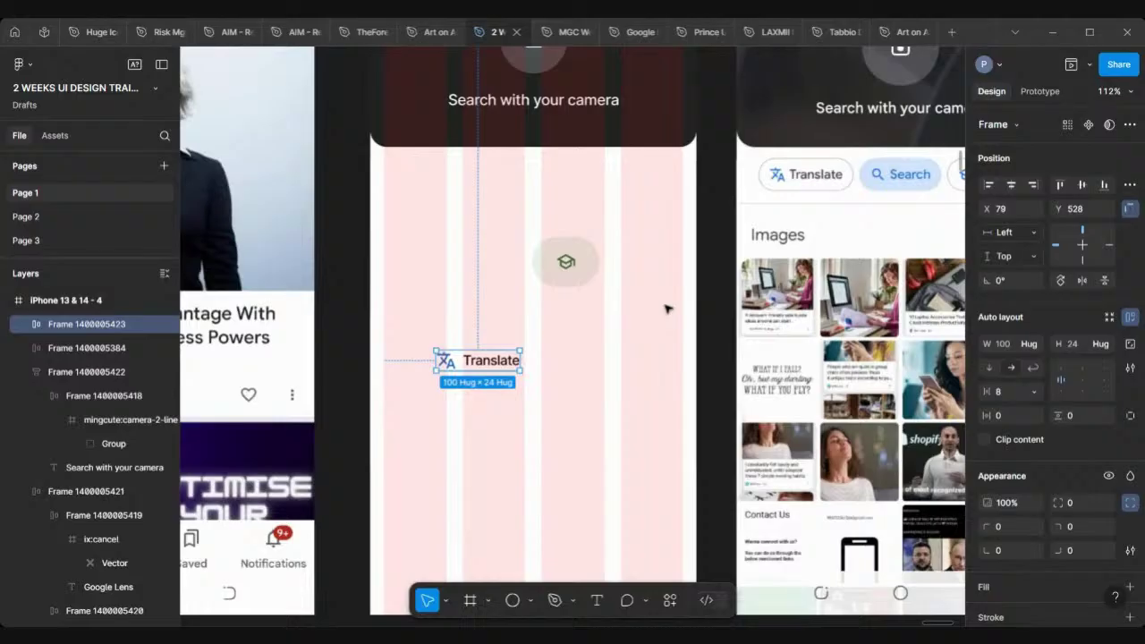
pyautogui.scroll(6, 474, 382)
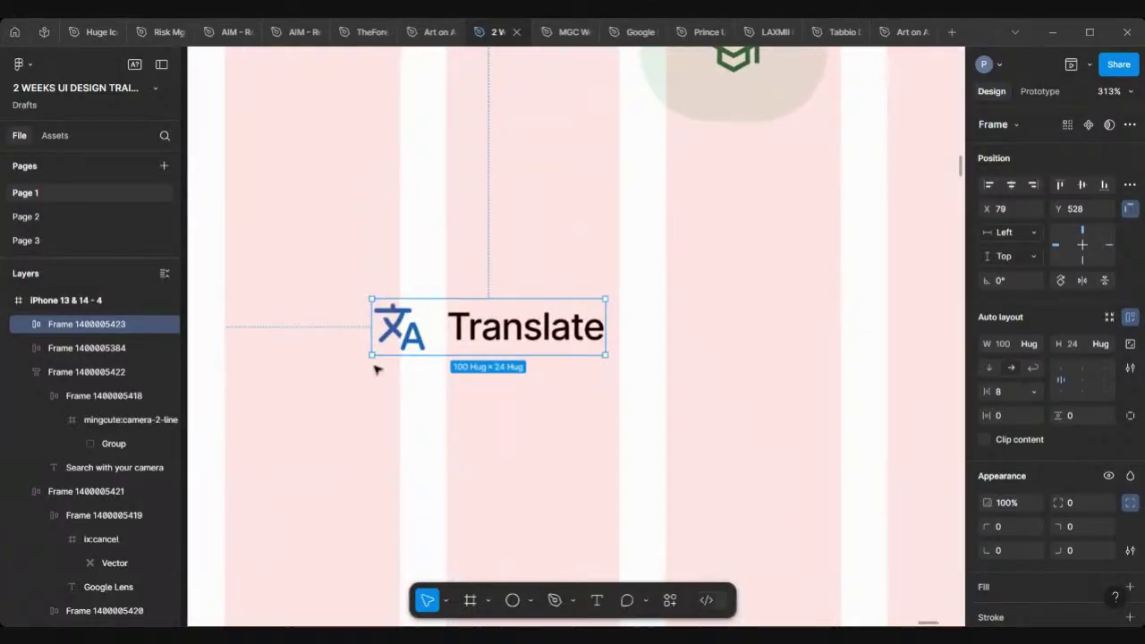
pyautogui.scroll(-6, 616, 290)
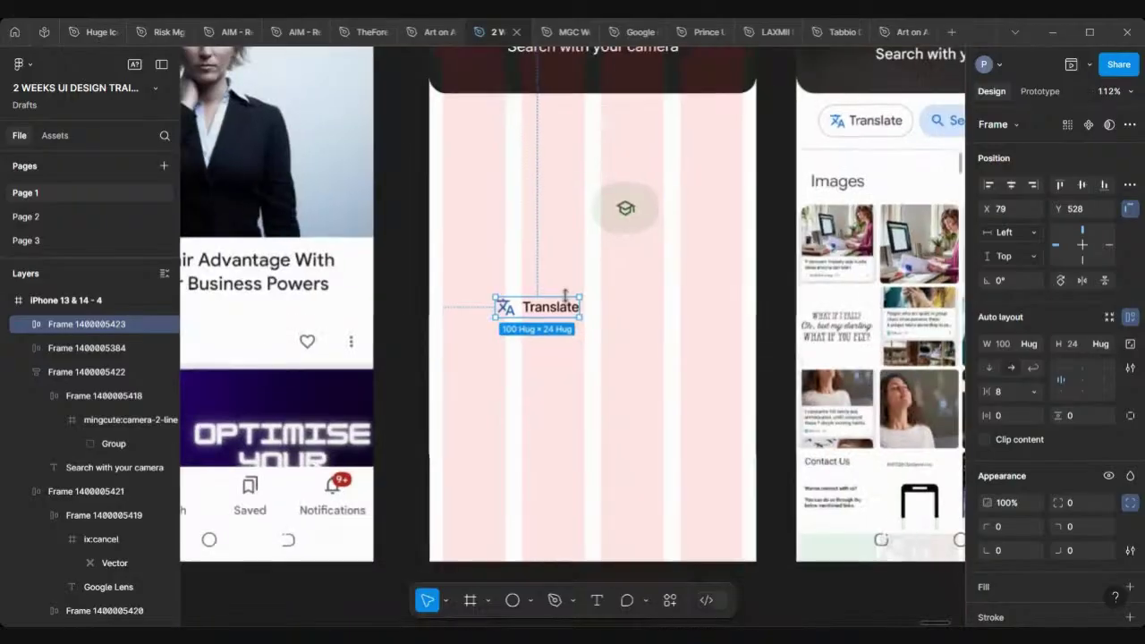
pyautogui.scroll(5, 620, 243)
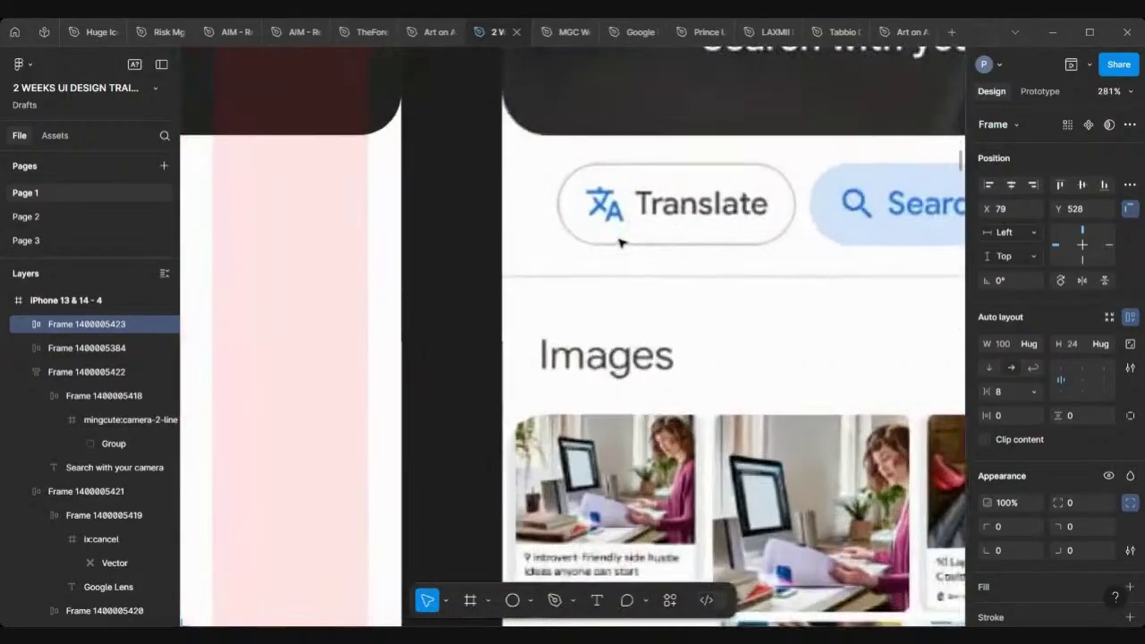
pyautogui.scroll(-3, 675, 205)
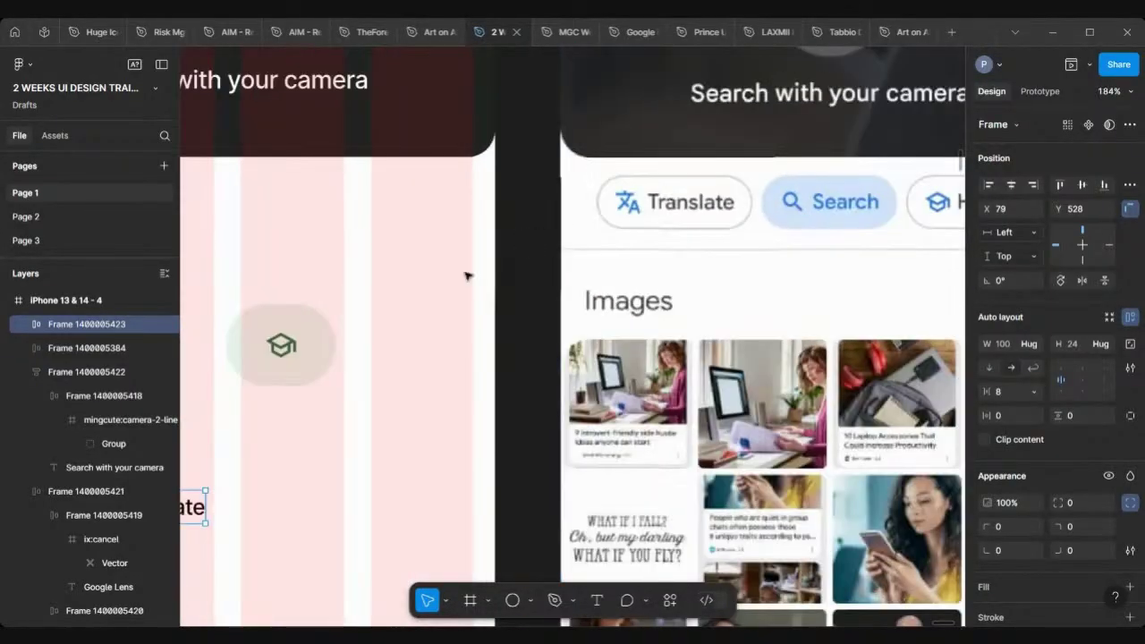
pyautogui.hscroll(-3, 406, 304)
pyautogui.scroll(-1, 405, 306)
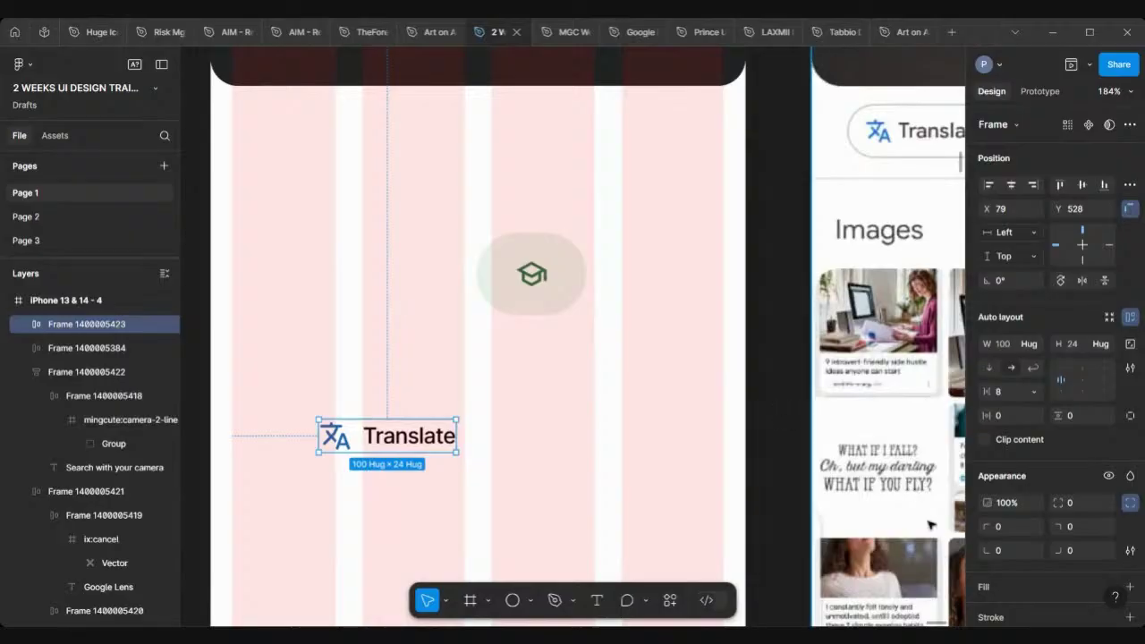
pyautogui.scroll(-3, 1091, 468)
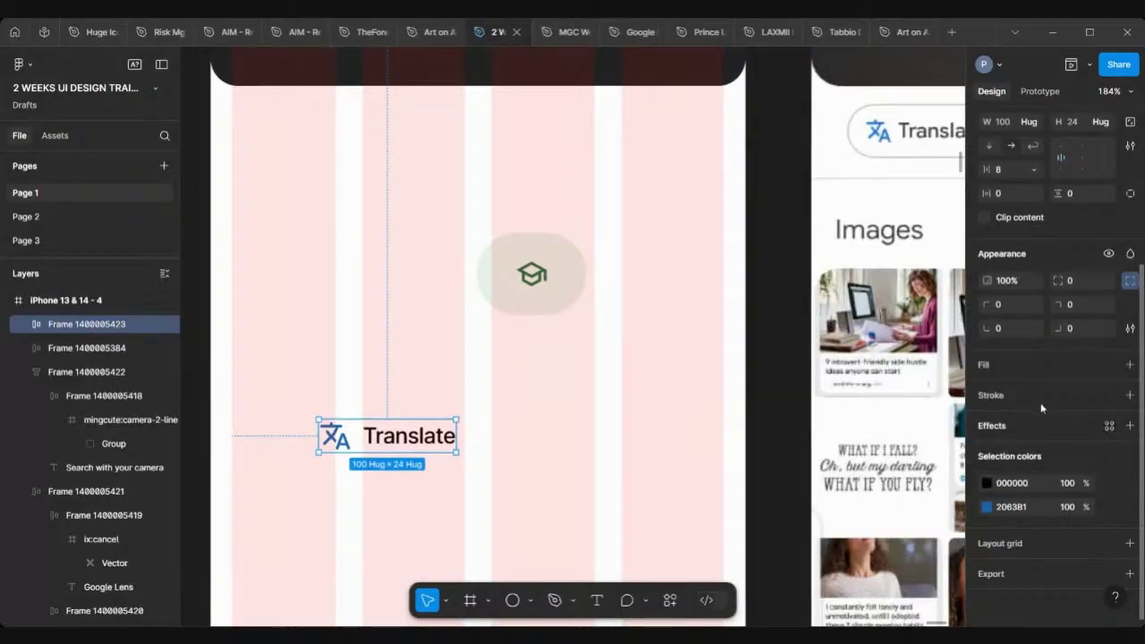
pyautogui.click(1130, 395)
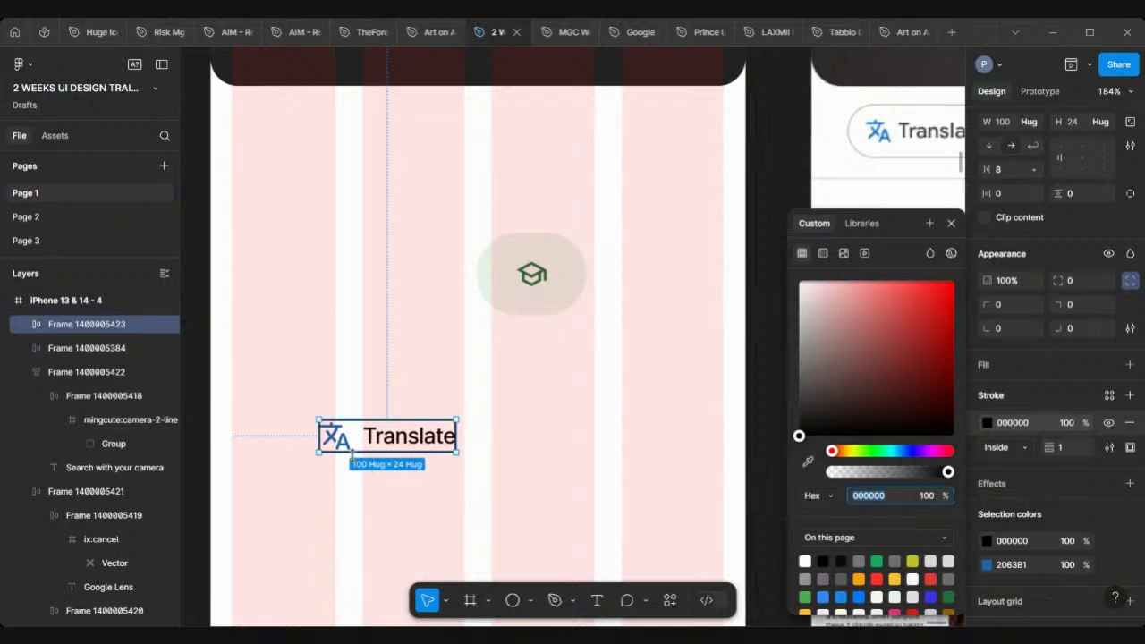
# Set both the horizontal and vertical padding of the Translate auto layout frame to 8.
pyautogui.scroll(5, 351, 456)
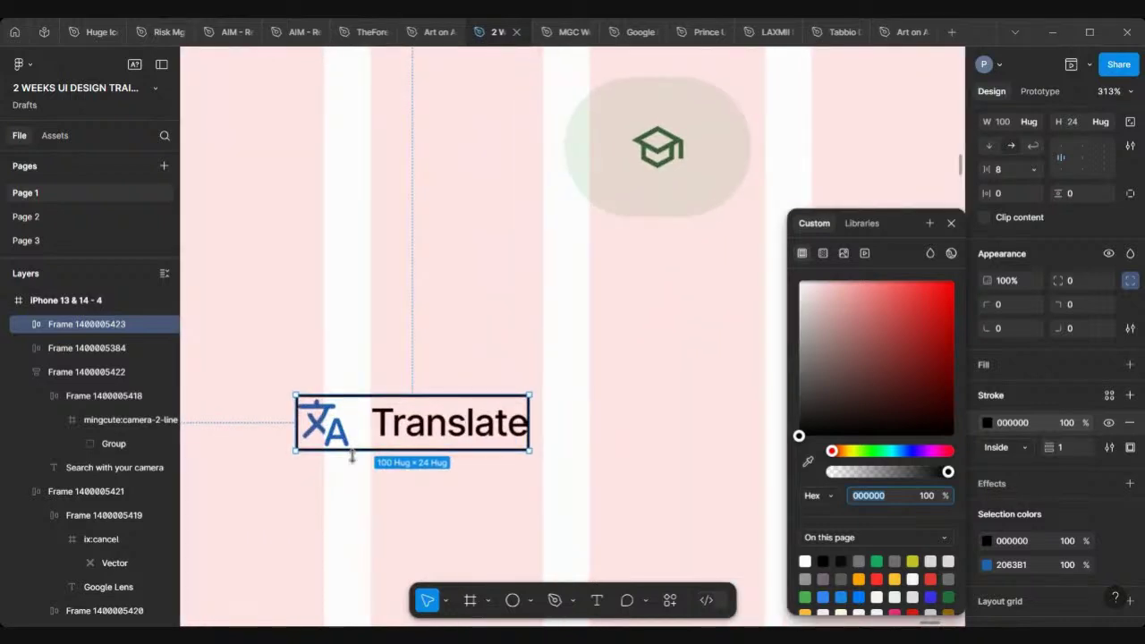
pyautogui.scroll(-4, 351, 456)
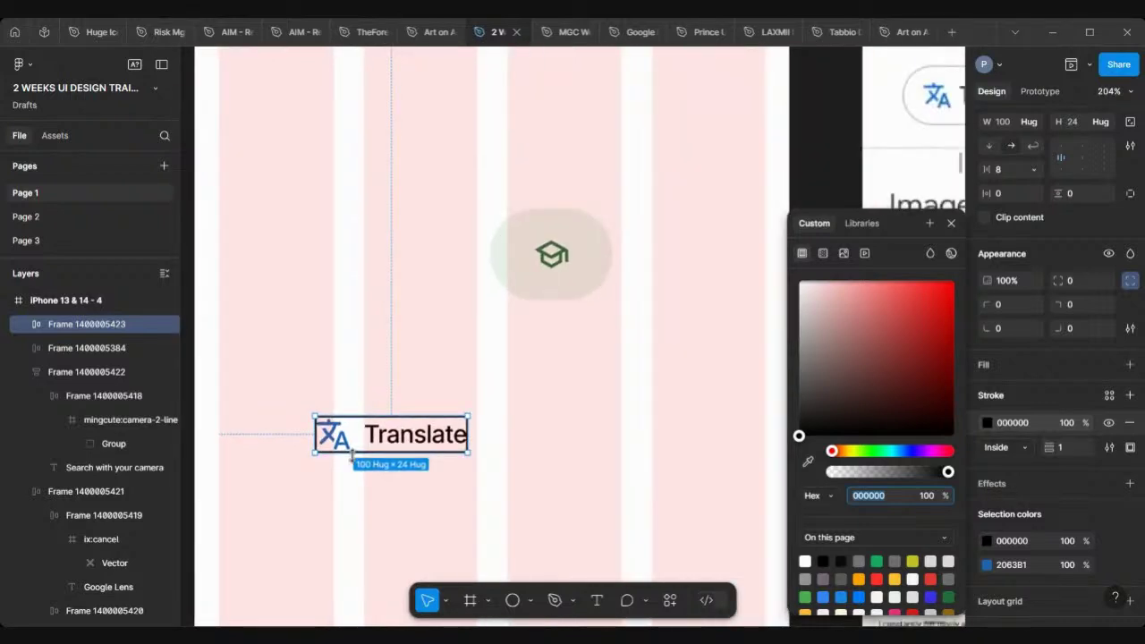
pyautogui.scroll(-5, 351, 454)
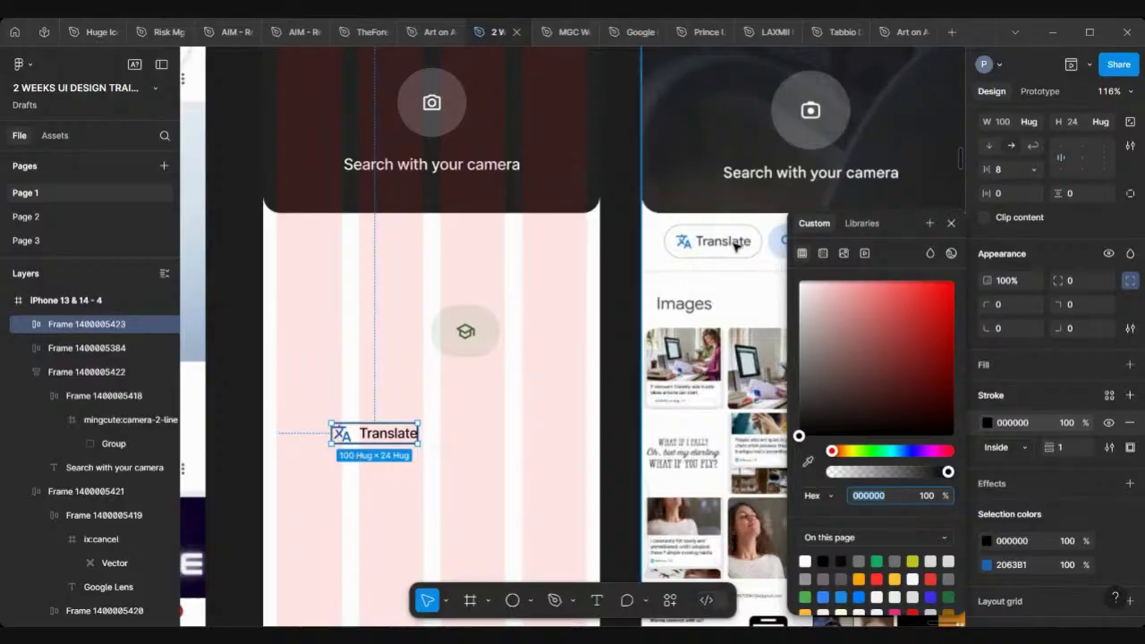
pyautogui.scroll(2, 724, 245)
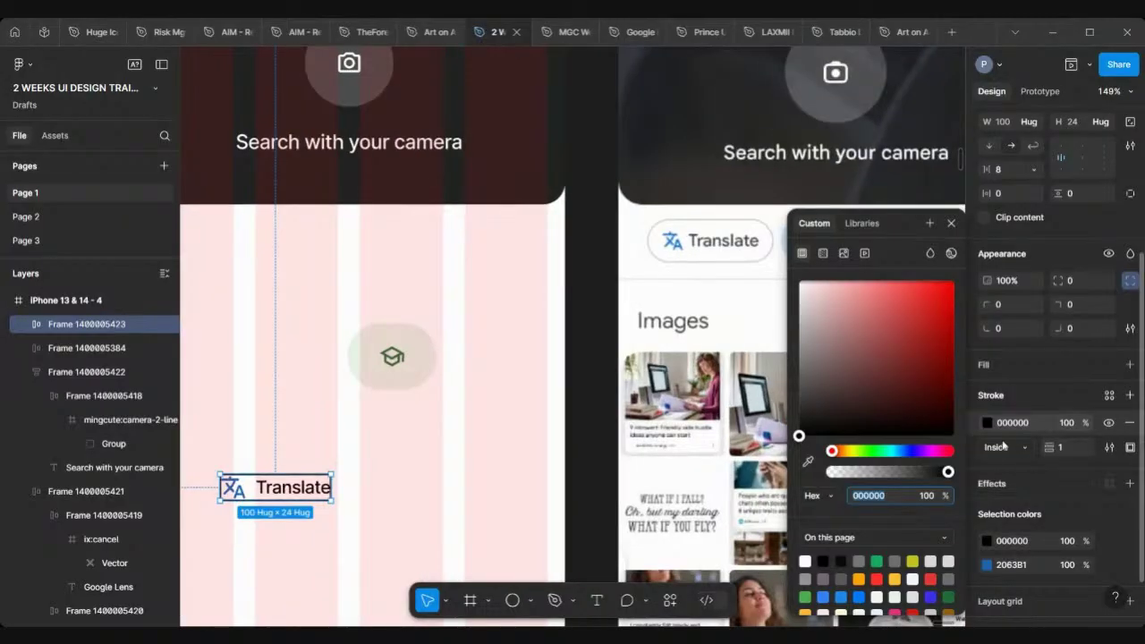
pyautogui.hscroll(-4, 427, 465)
pyautogui.scroll(-3, 426, 465)
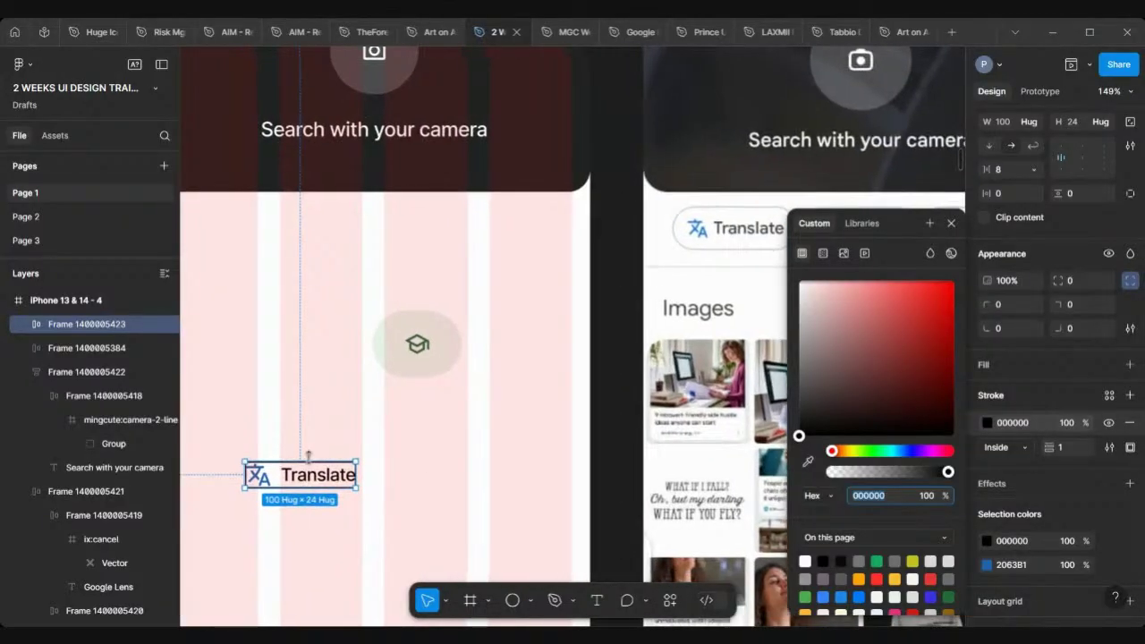
pyautogui.scroll(3, 1027, 286)
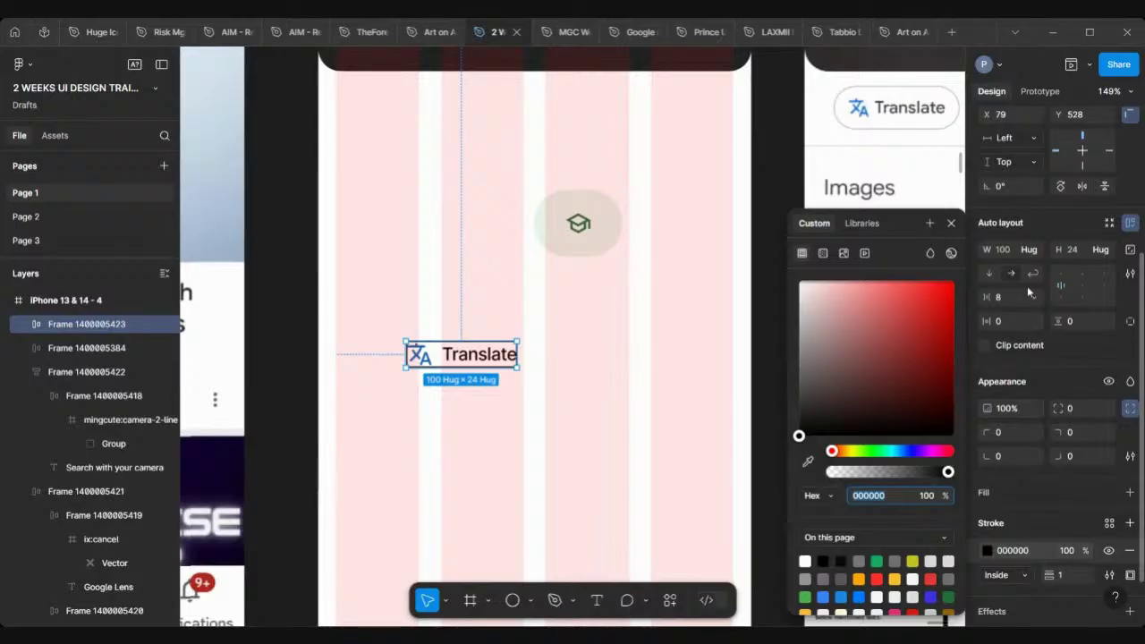
pyautogui.scroll(2, 1017, 243)
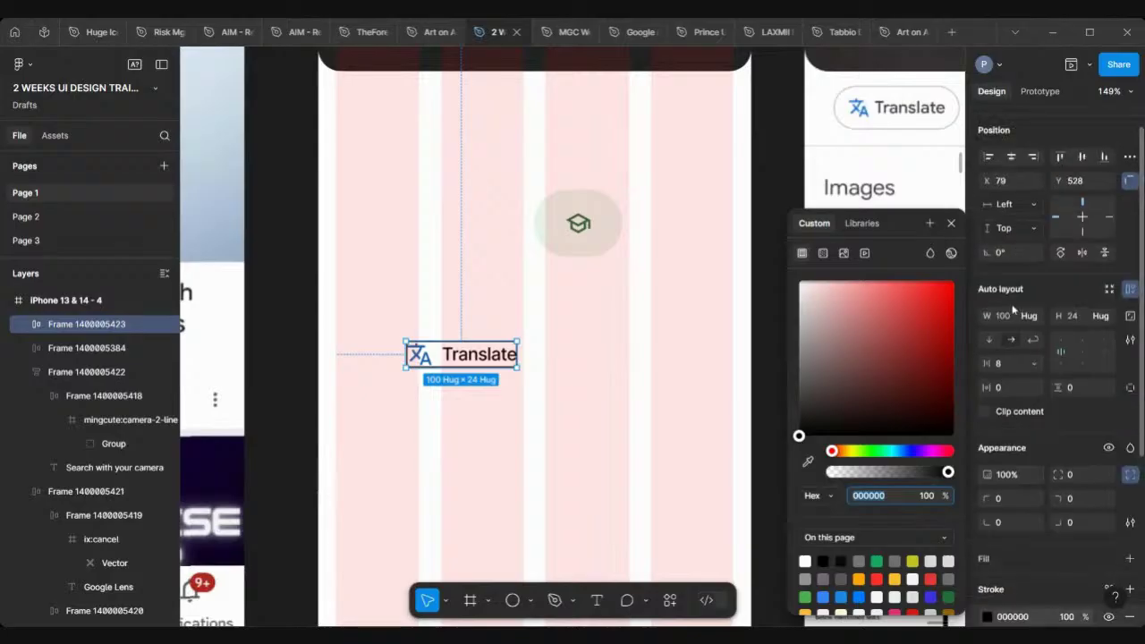
pyautogui.click(1010, 386)
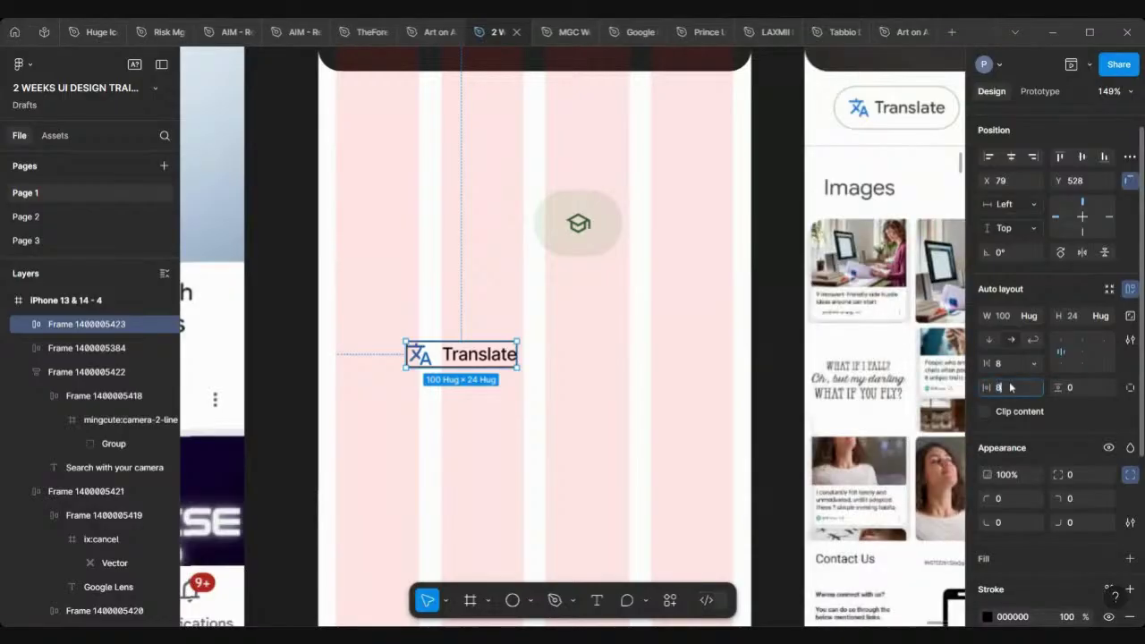
pyautogui.write('8')
pyautogui.press('Return')
pyautogui.scroll(5, 447, 362)
pyautogui.hscroll(3, 656, 401)
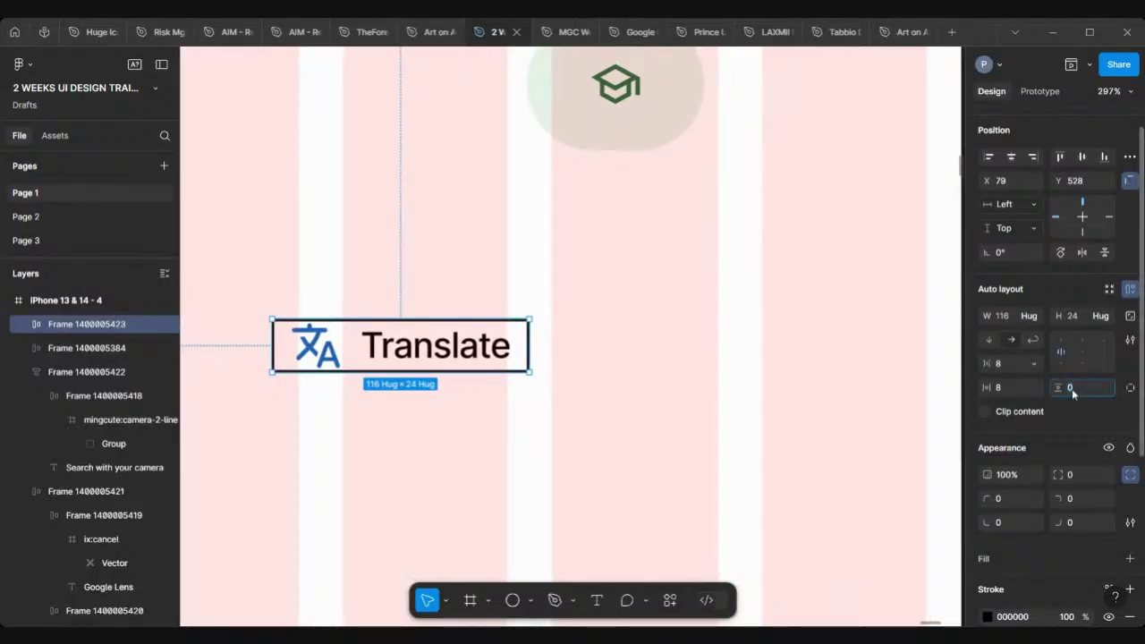
pyautogui.write('8')
pyautogui.press('Return')
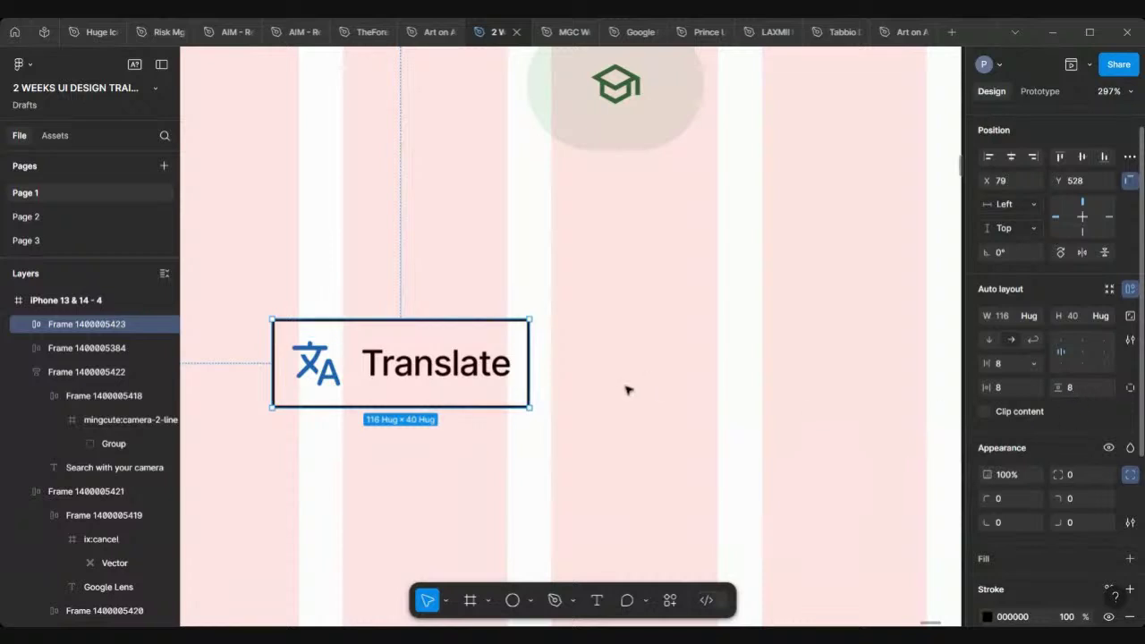
# Round the Translate frame into a pill shape with a corner radius of 24.
pyautogui.scroll(-5, 621, 388)
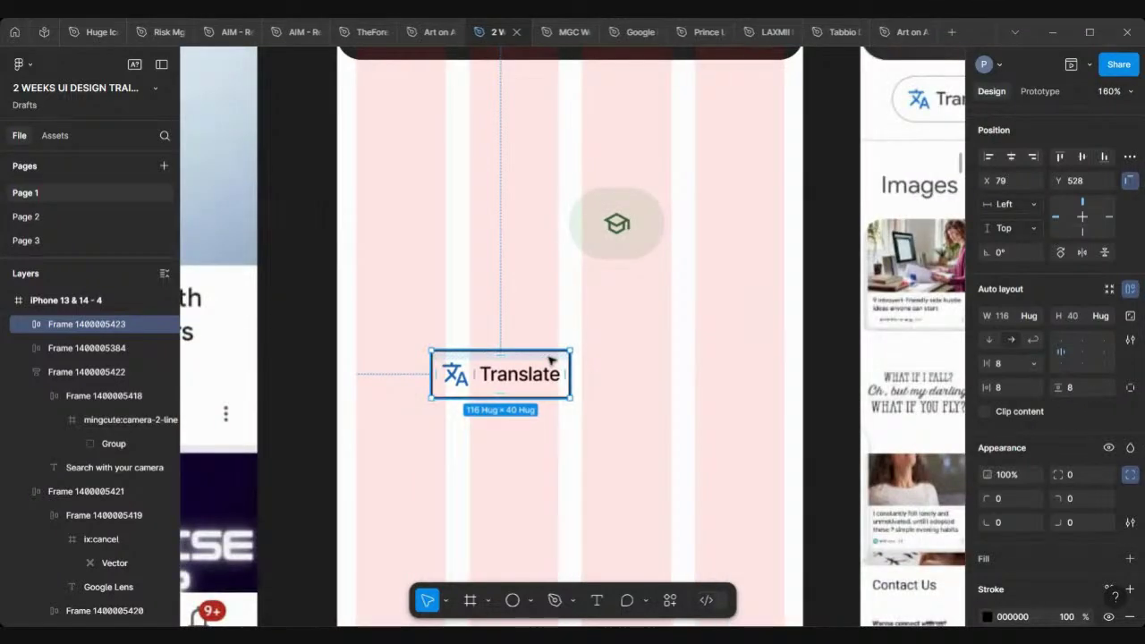
pyautogui.hscroll(3, 549, 359)
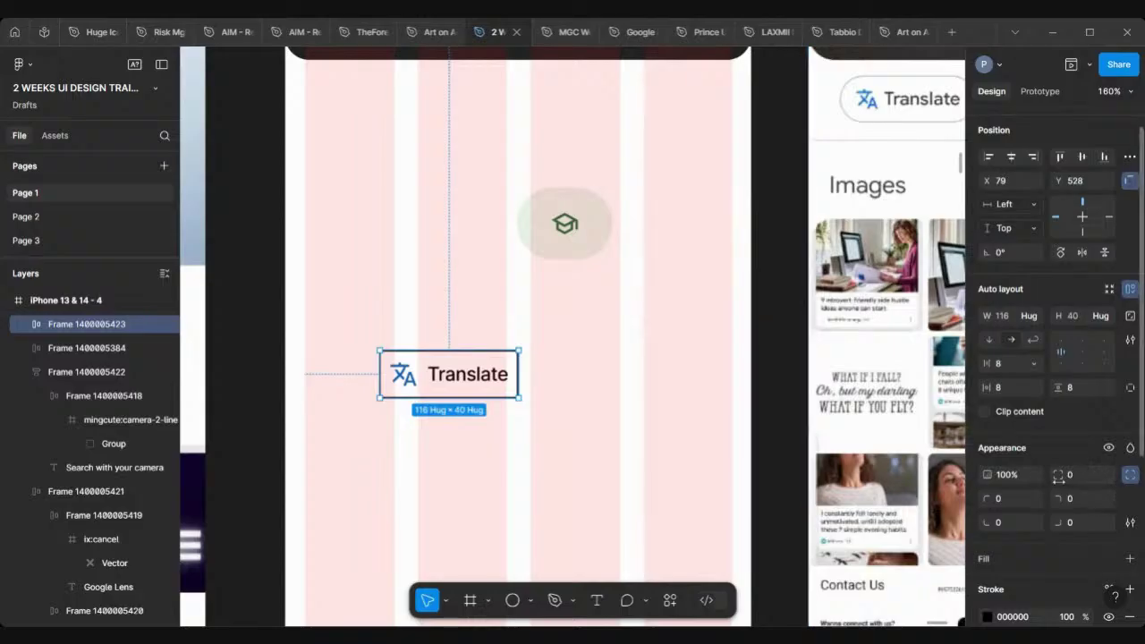
pyautogui.scroll(-1, 1083, 470)
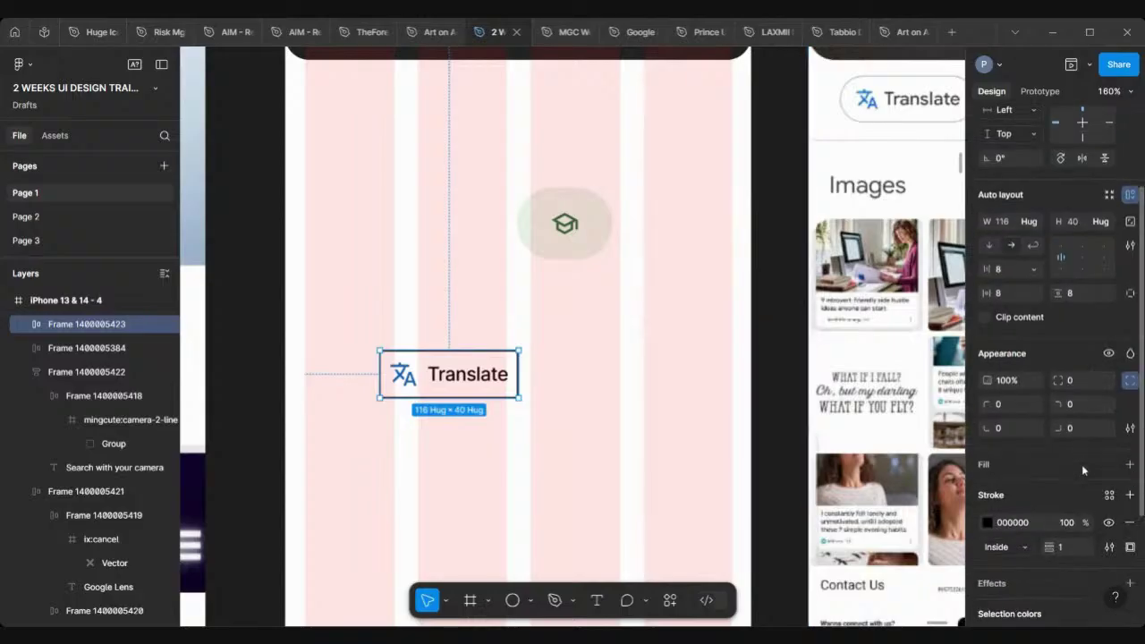
pyautogui.click(1084, 382)
pyautogui.write('24')
pyautogui.press('Return')
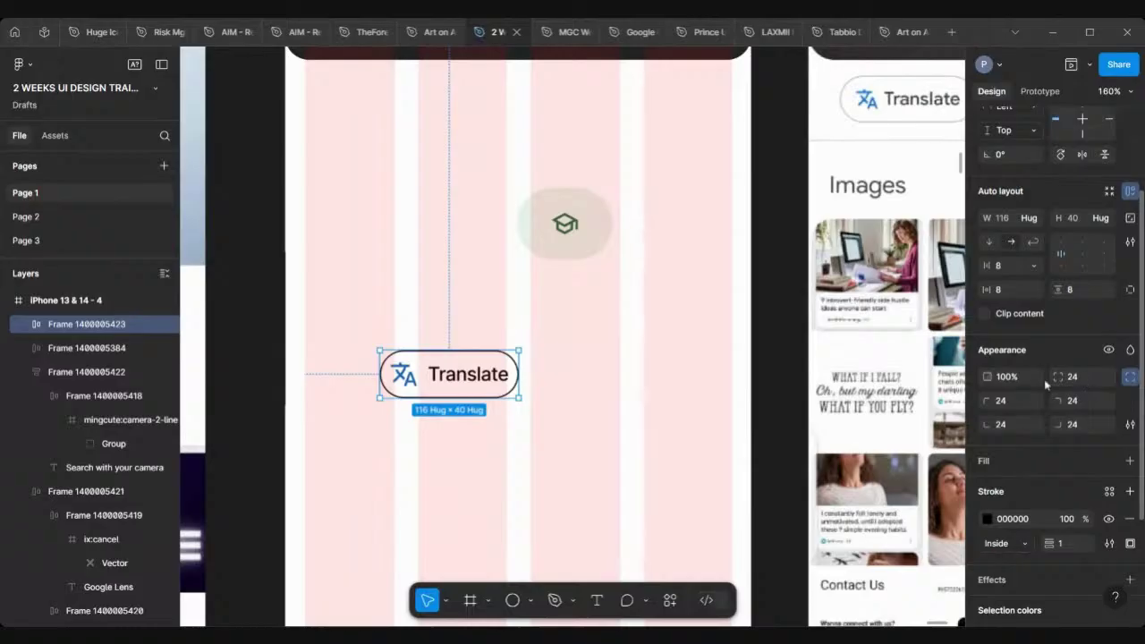
# Set the Translate button's horizontal padding to 10, using the reference button for comparison.
pyautogui.keyDown('ctrl'); pyautogui.scroll(-5, 626, 352); pyautogui.keyUp('ctrl')
pyautogui.keyDown('ctrl'); pyautogui.scroll(3, 626, 352); pyautogui.keyUp('ctrl')
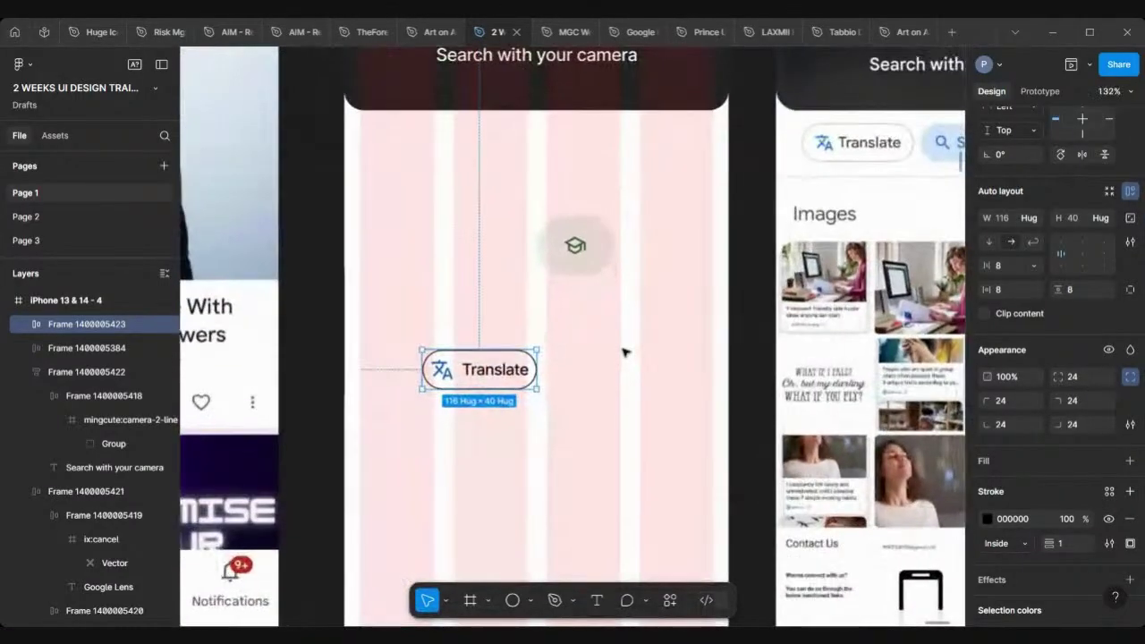
pyautogui.hscroll(1, 624, 352)
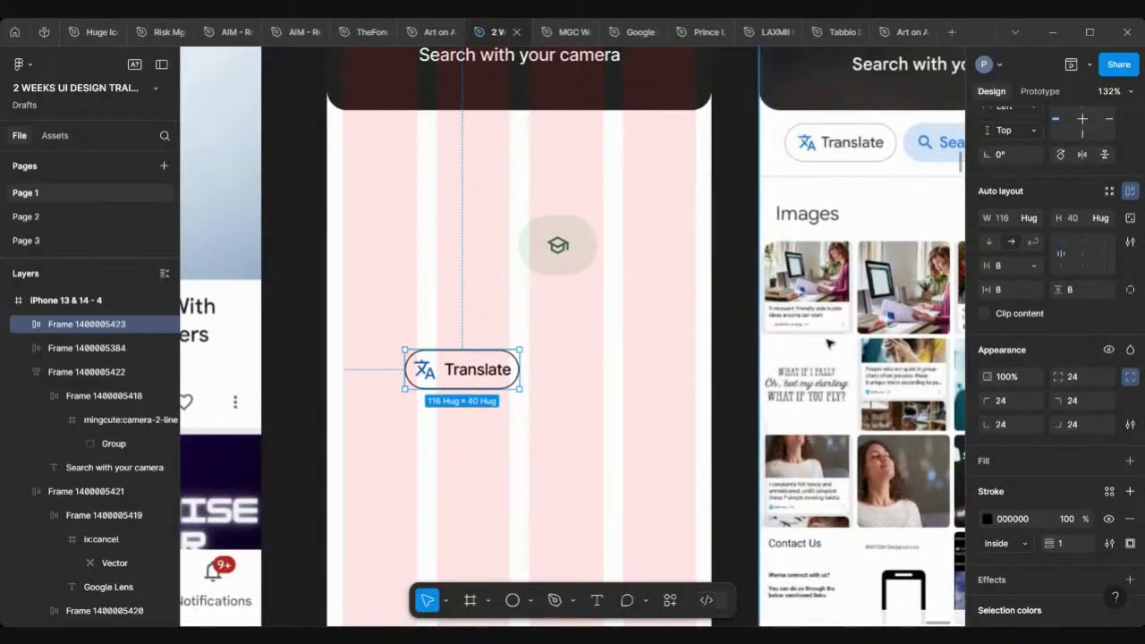
pyautogui.click(1004, 290)
pyautogui.write('10')
pyautogui.press('Return')
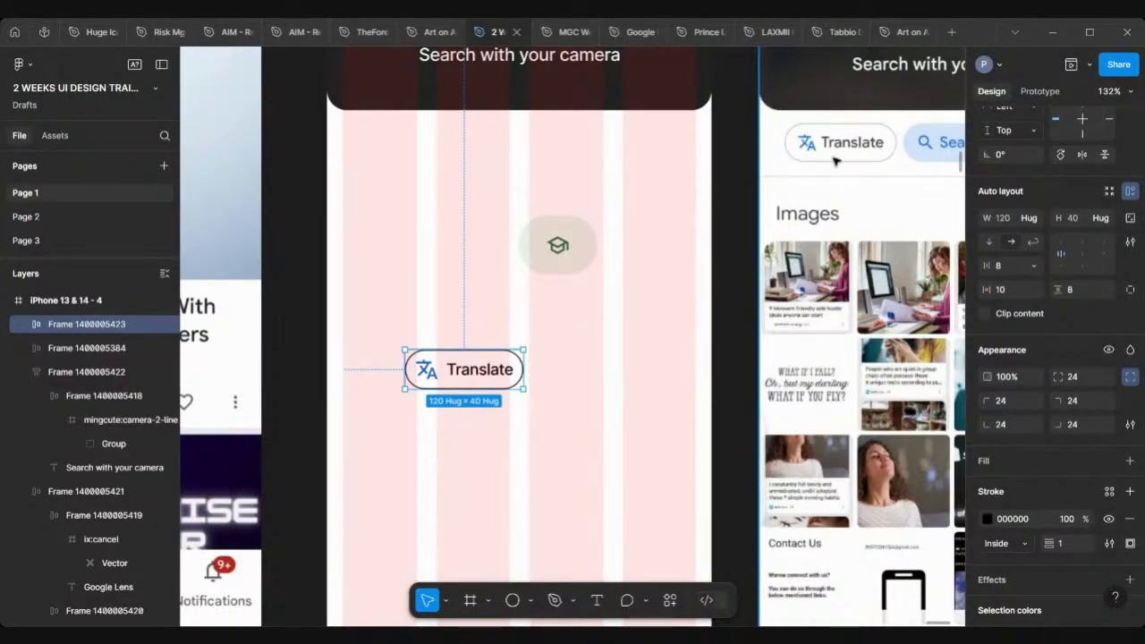
# Recolor the Translate button's stroke to CDCDCD by sampling the gray outline of the reference screen's Translate button.
pyautogui.scroll(5, 831, 161)
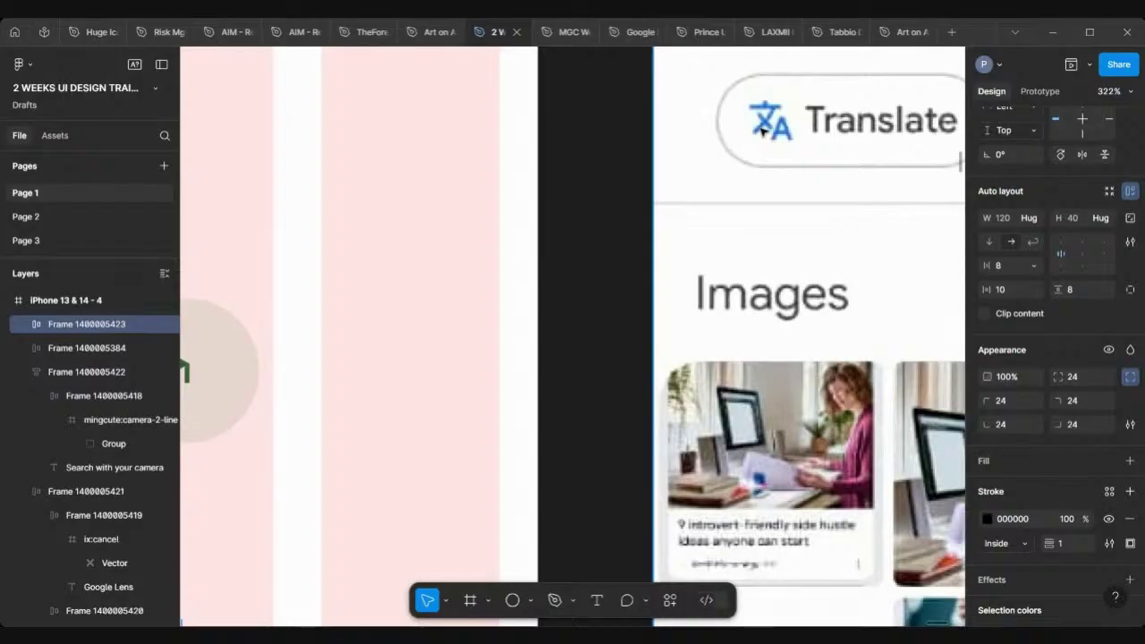
pyautogui.scroll(-3, 760, 130)
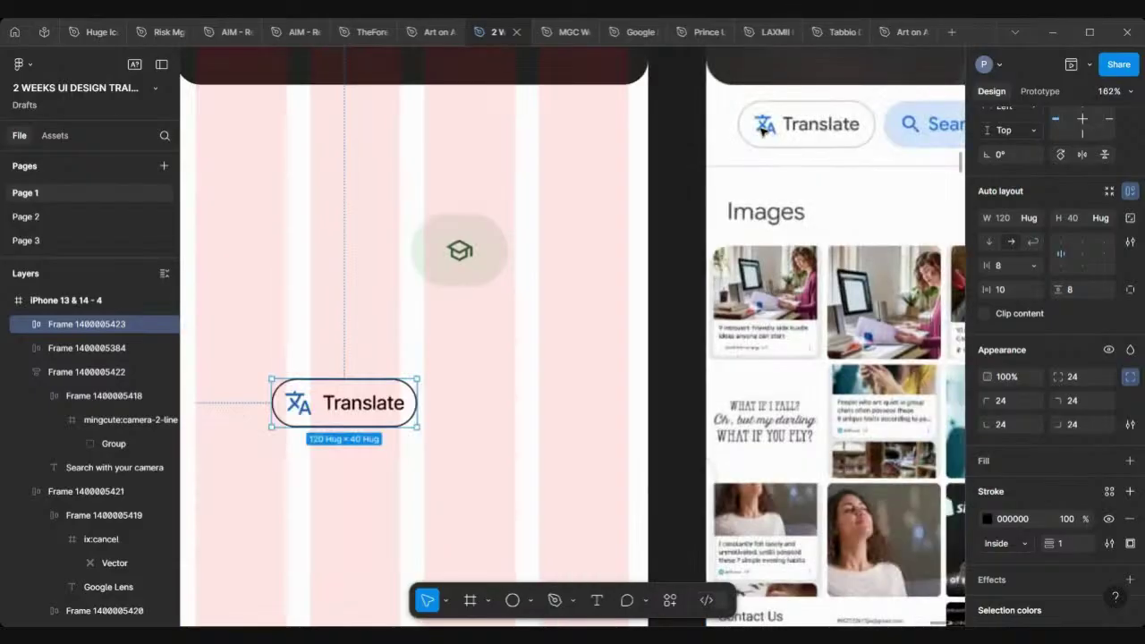
pyautogui.click(987, 520)
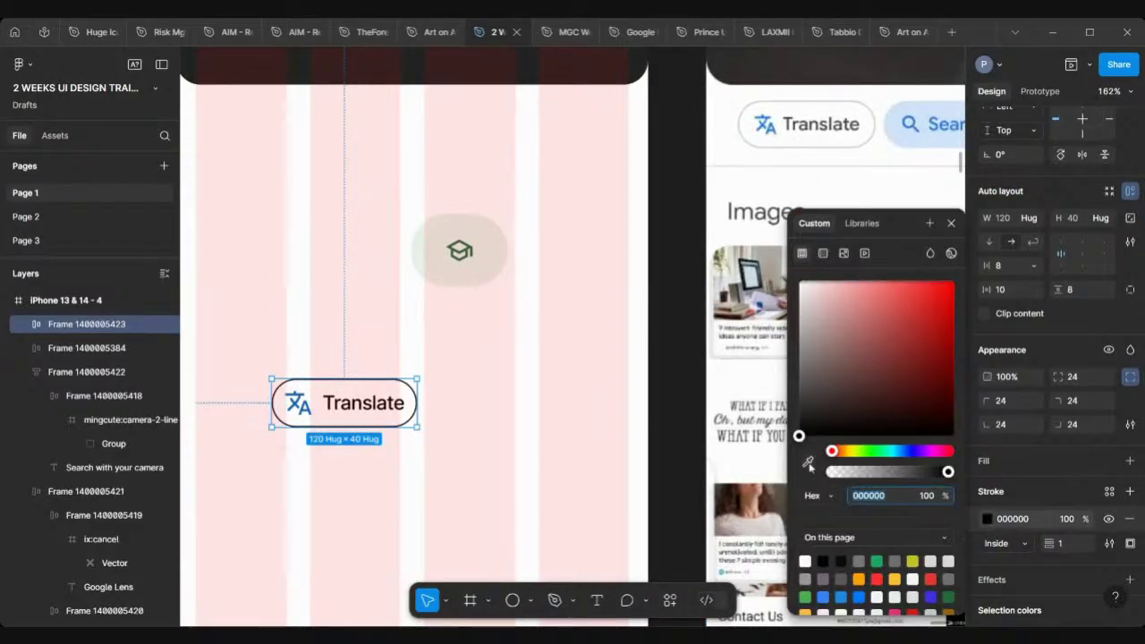
pyautogui.hscroll(1, 776, 211)
pyautogui.scroll(1, 776, 211)
pyautogui.scroll(4, 776, 211)
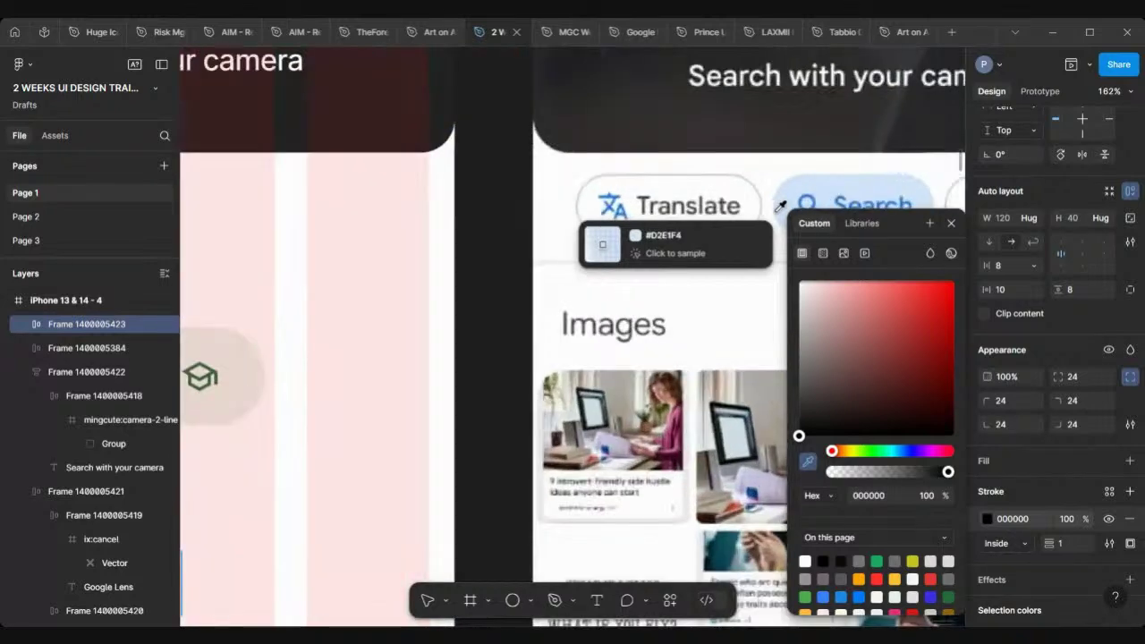
pyautogui.click(776, 211)
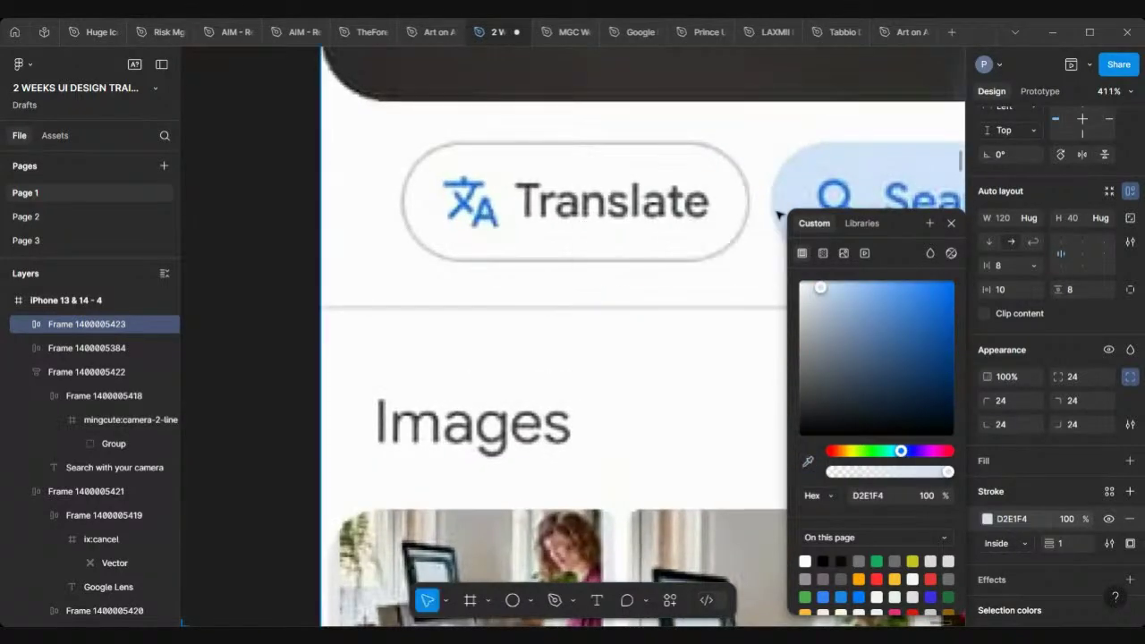
pyautogui.click(807, 461)
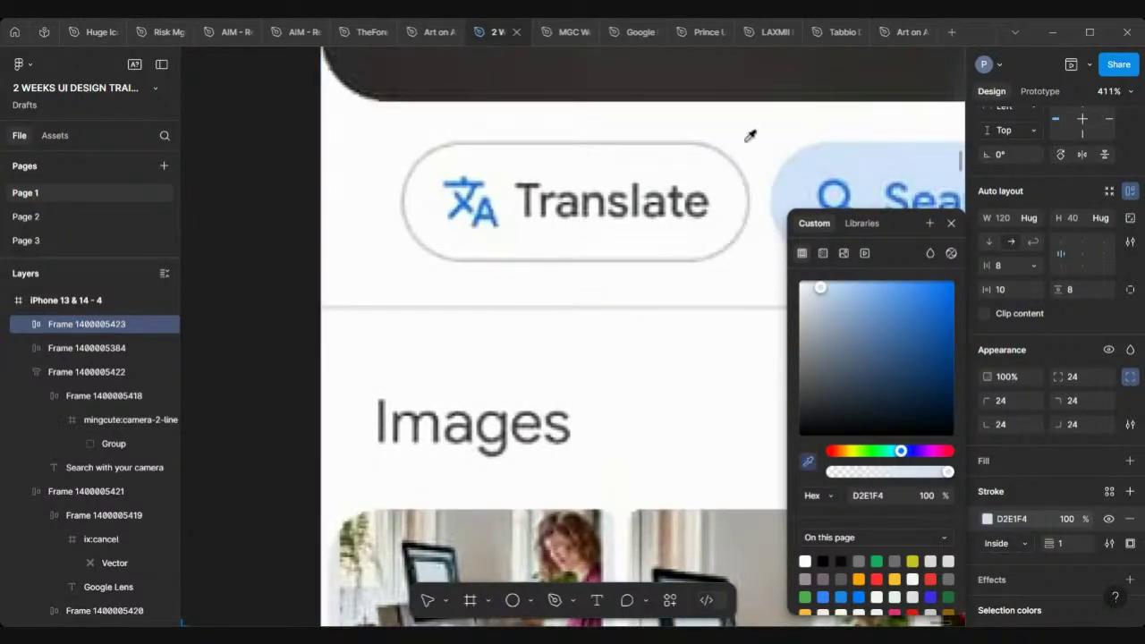
pyautogui.scroll(2, 749, 125)
pyautogui.scroll(5, 730, 144)
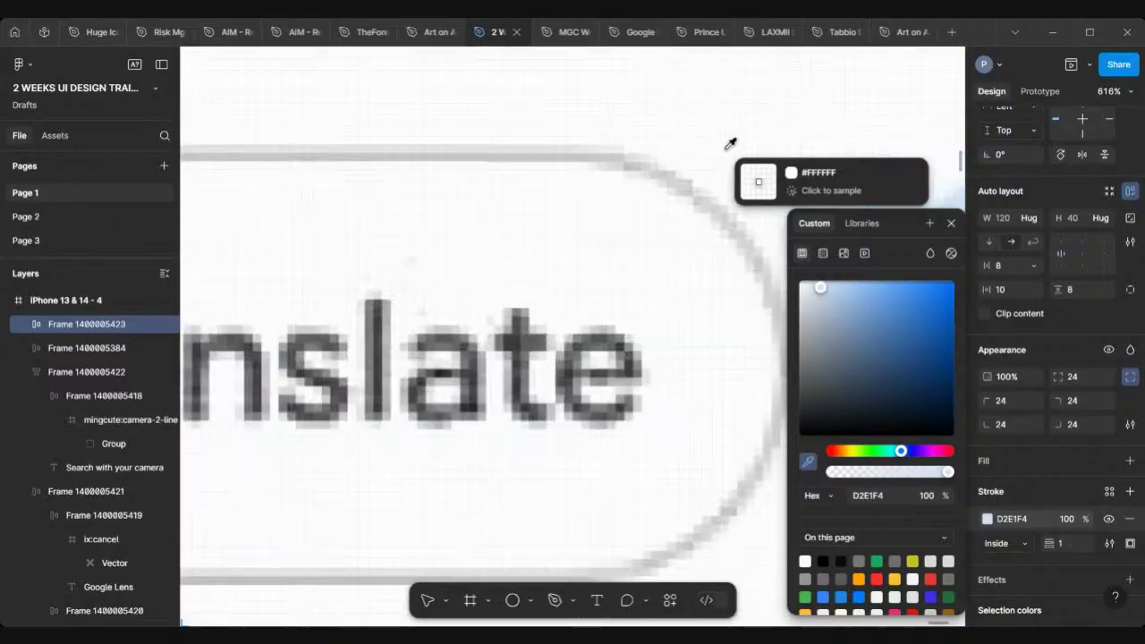
pyautogui.click(600, 152)
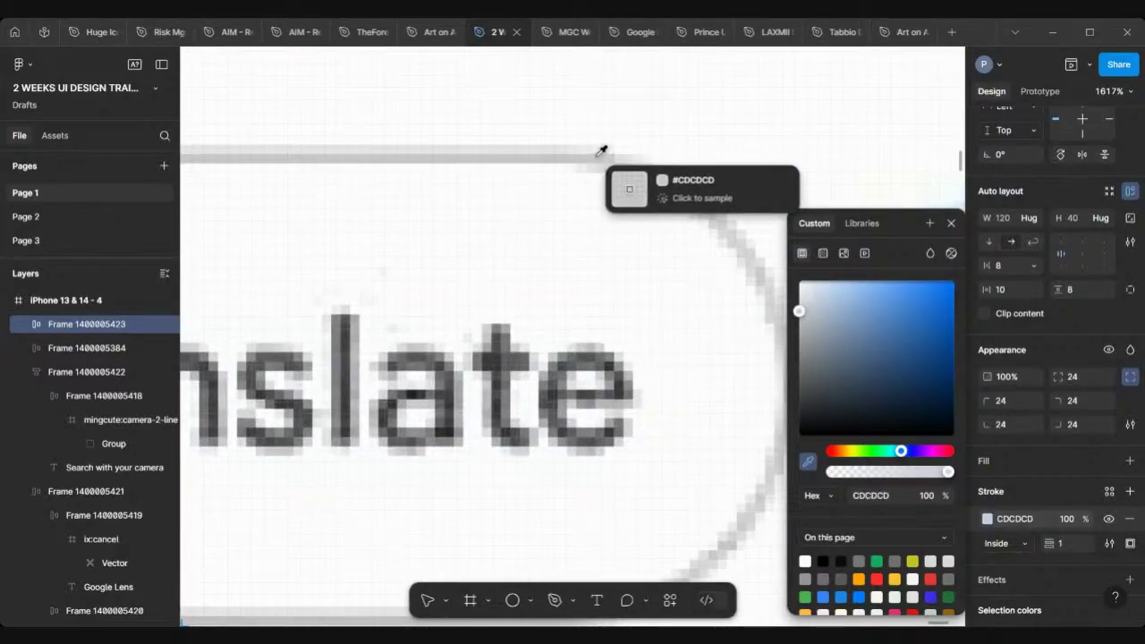
# Place the Translate button at the first column's edge below the dark header and duplicate it further along the same row.
pyautogui.scroll(-10, 602, 157)
pyautogui.scroll(-3, 597, 159)
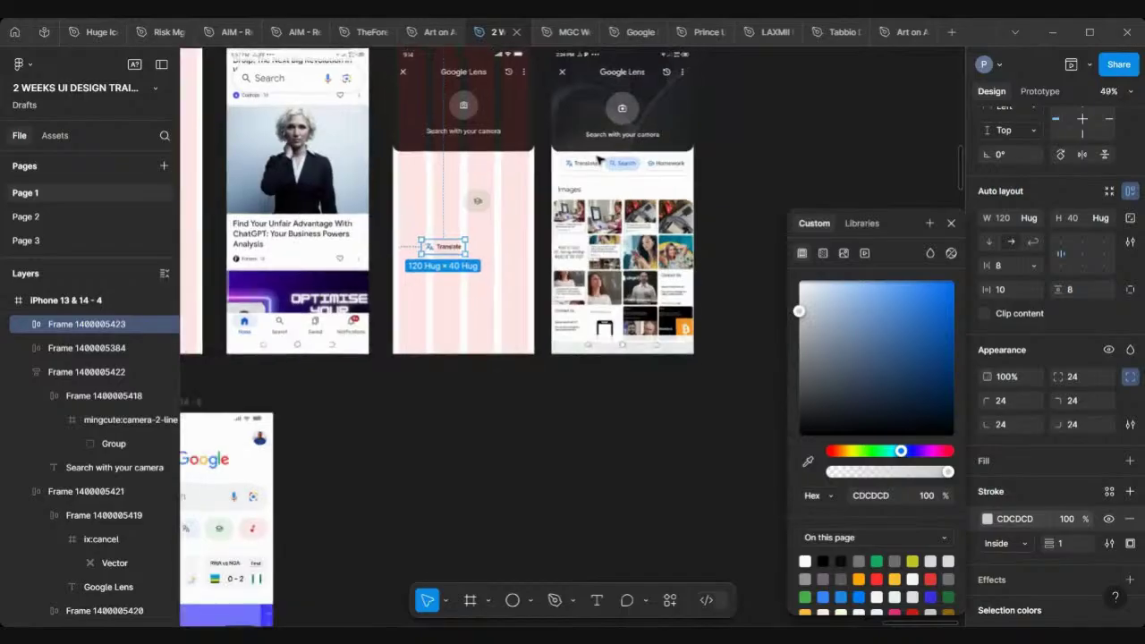
pyautogui.scroll(6, 600, 247)
pyautogui.hscroll(5, 599, 247)
pyautogui.scroll(2, 599, 247)
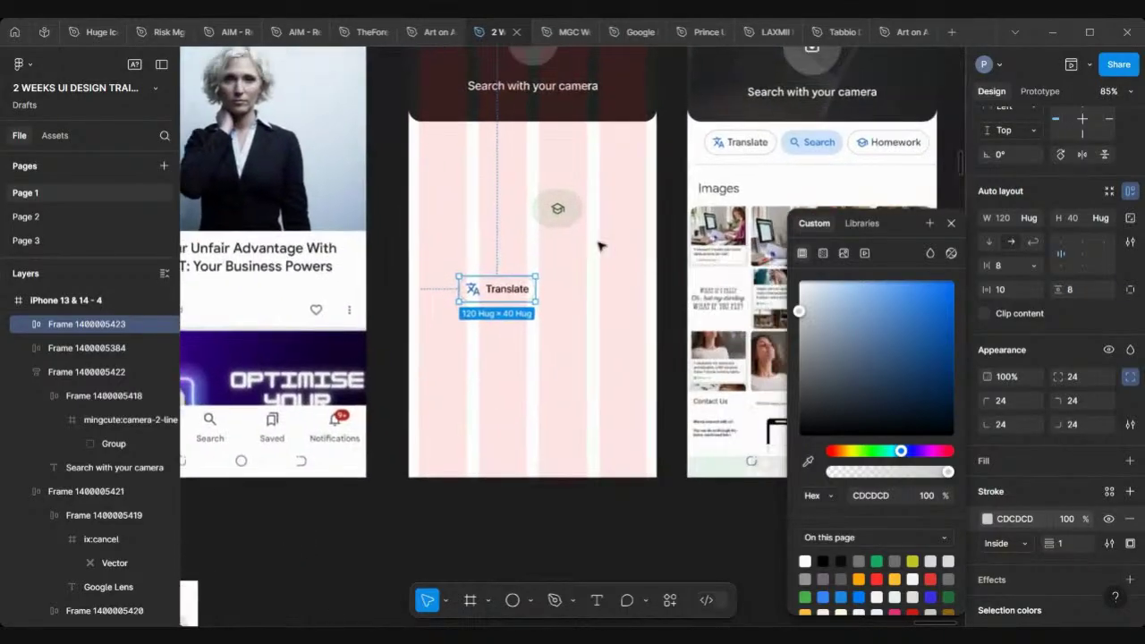
pyautogui.moveTo(487, 292); pyautogui.dragTo(561, 154)
pyautogui.click(452, 151)
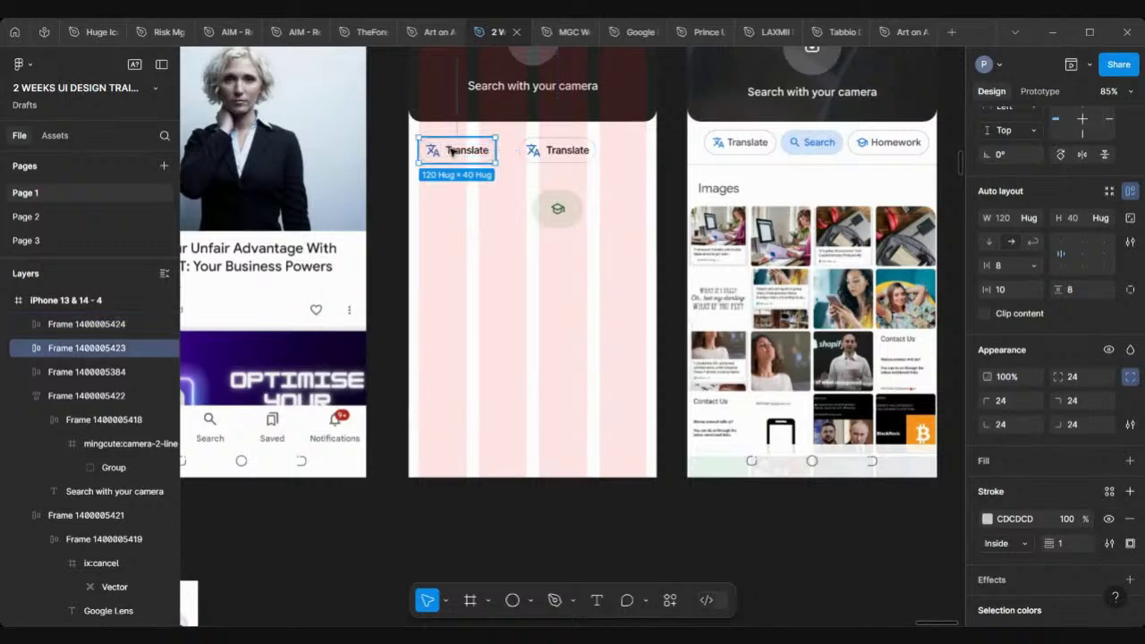
pyautogui.moveTo(451, 151); pyautogui.dragTo(453, 180)
pyautogui.hotkey('ctrl', 'z')
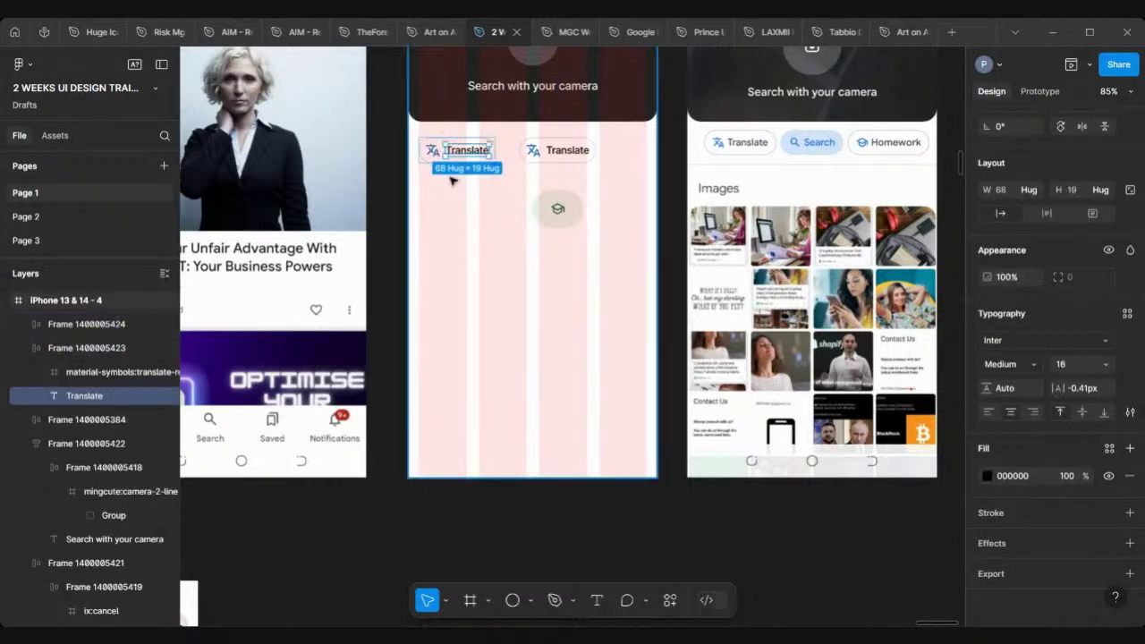
pyautogui.press('Escape')
pyautogui.click(577, 173)
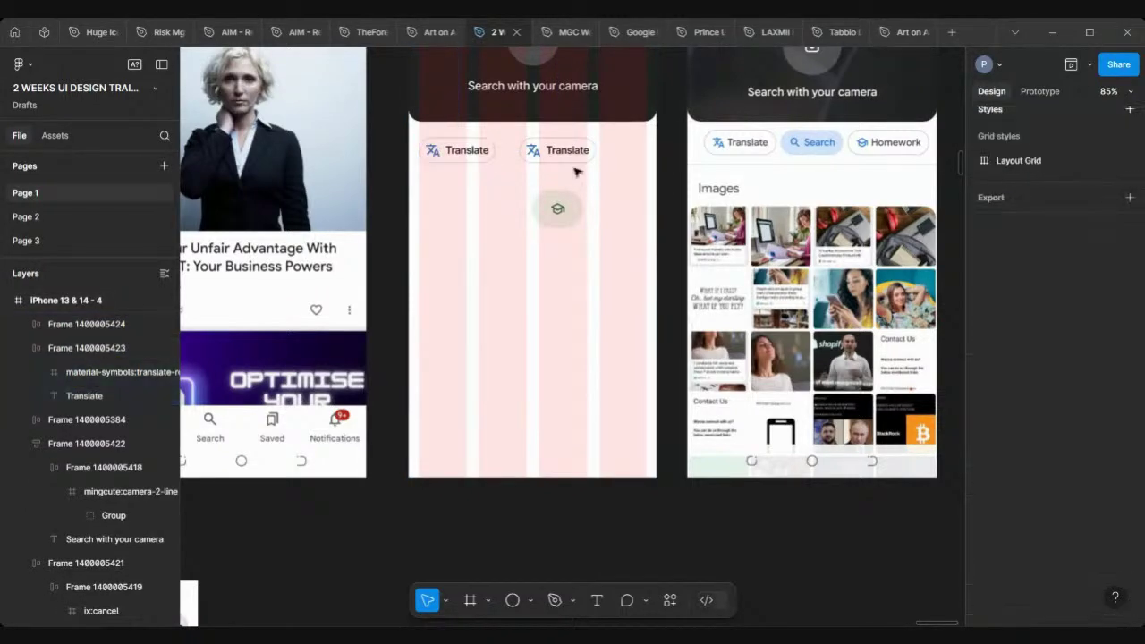
# Change the label of the duplicated Translate button to "Homework".
pyautogui.scroll(5, 577, 172)
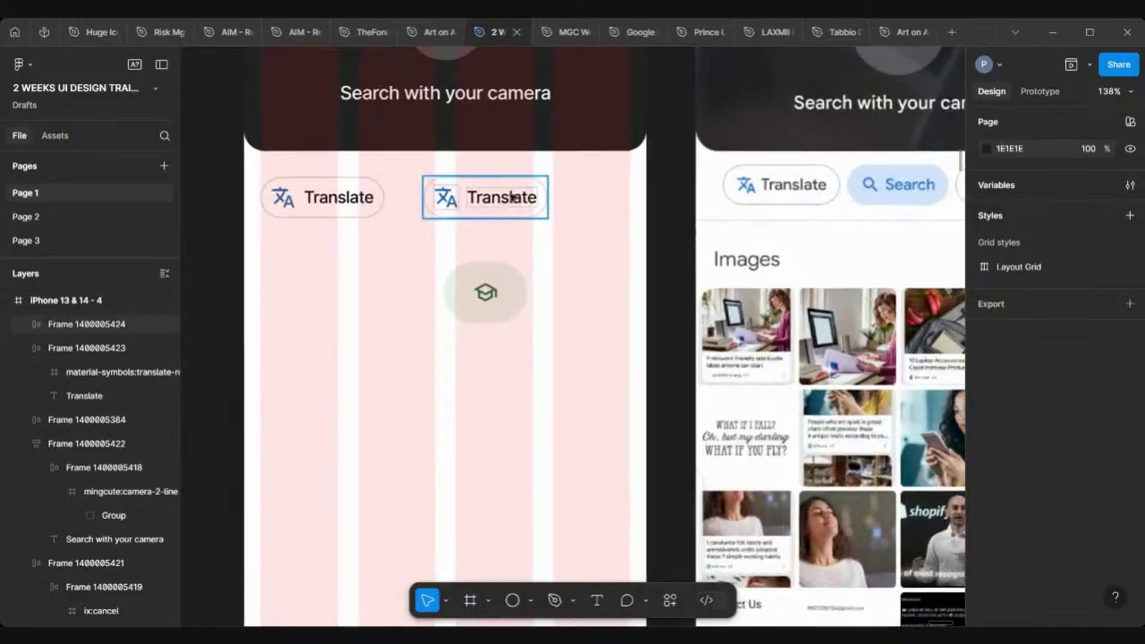
pyautogui.click(506, 201)
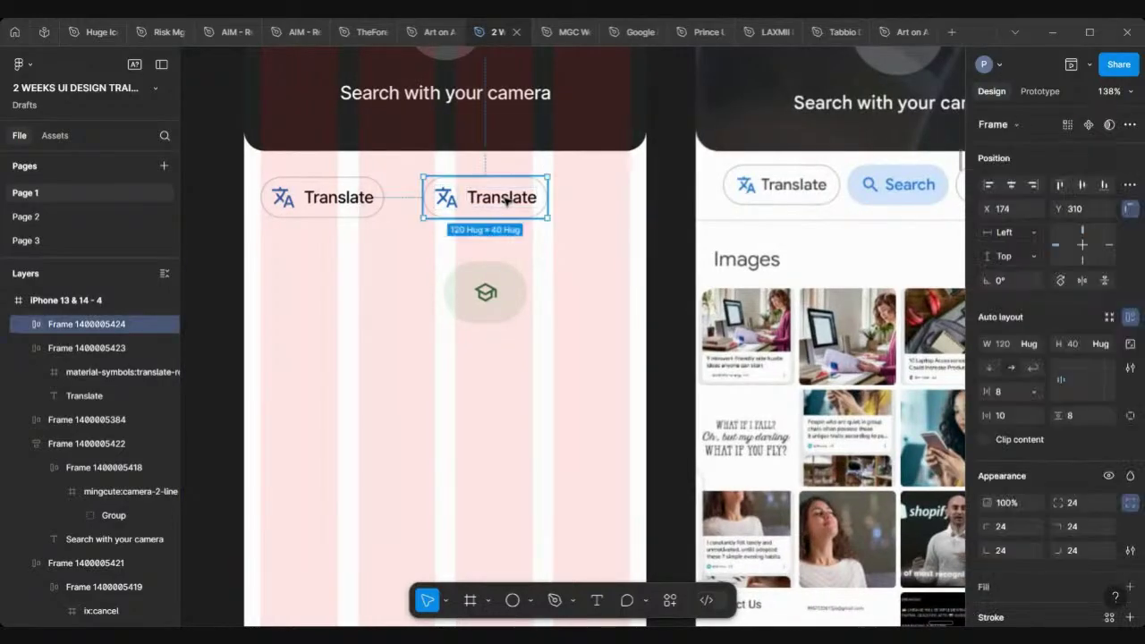
pyautogui.click(506, 201)
pyautogui.doubleClick(506, 201)
pyautogui.write('Homework')
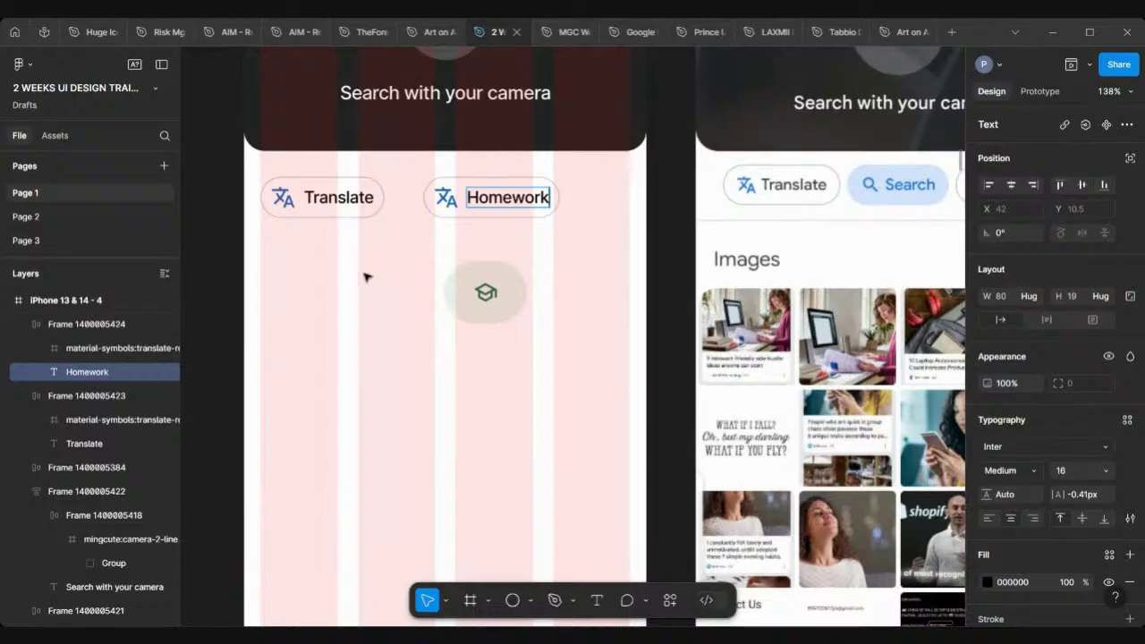
pyautogui.press('Escape')
# Move the graduation-cap icon out of the pale green pill and into the Homework button, beside its label.
pyautogui.scroll(-3, 366, 277)
pyautogui.scroll(5, 449, 256)
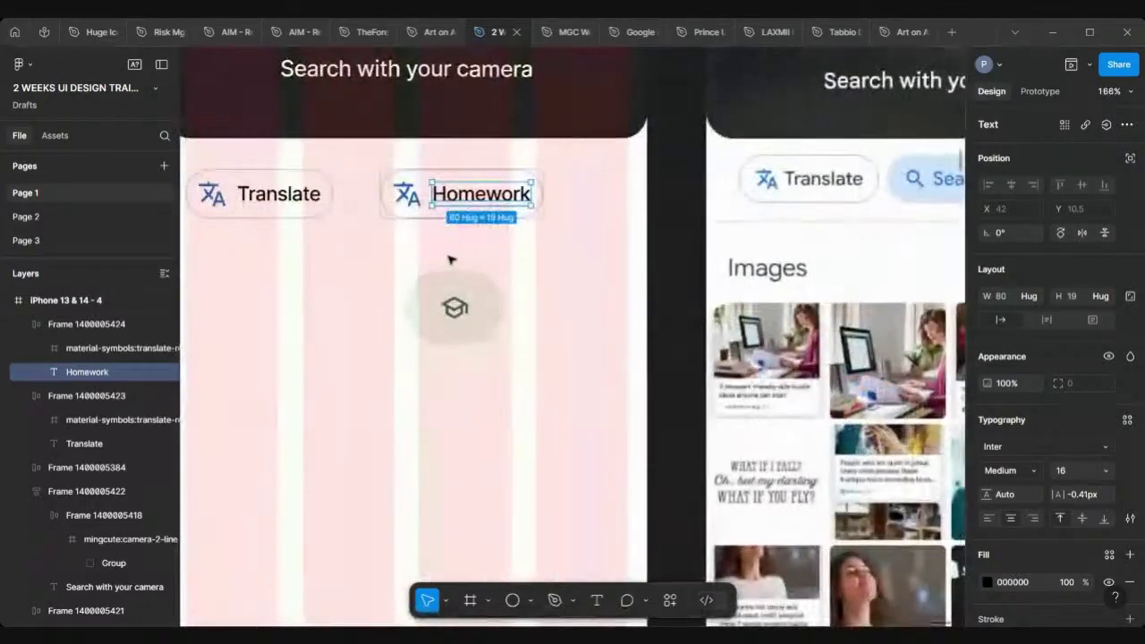
pyautogui.doubleClick(461, 309)
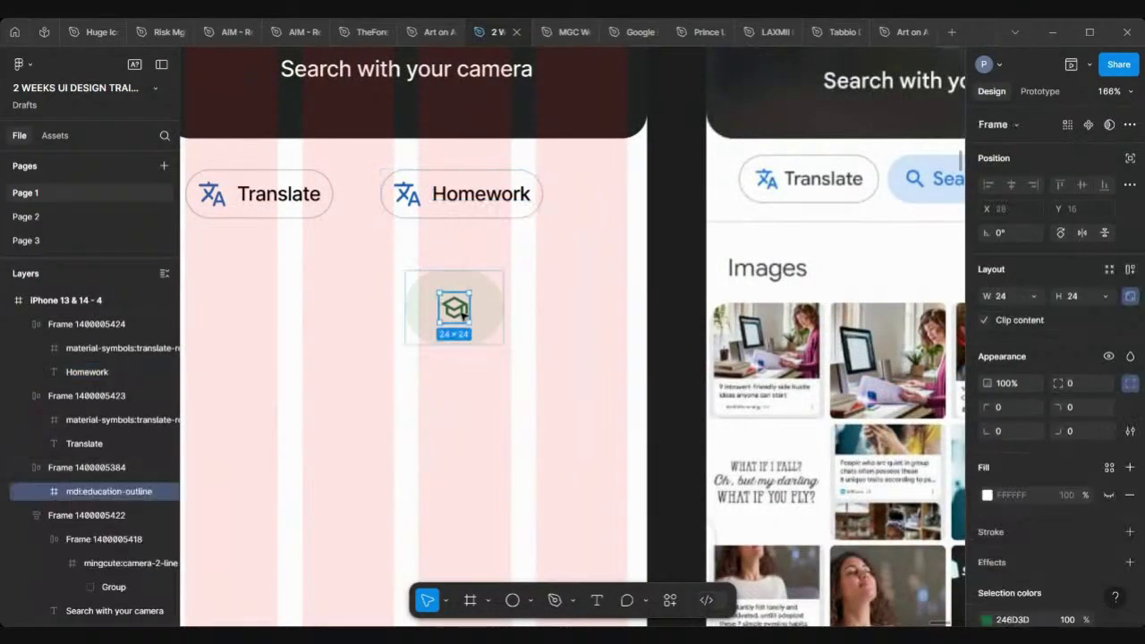
pyautogui.moveTo(454, 309); pyautogui.dragTo(430, 204)
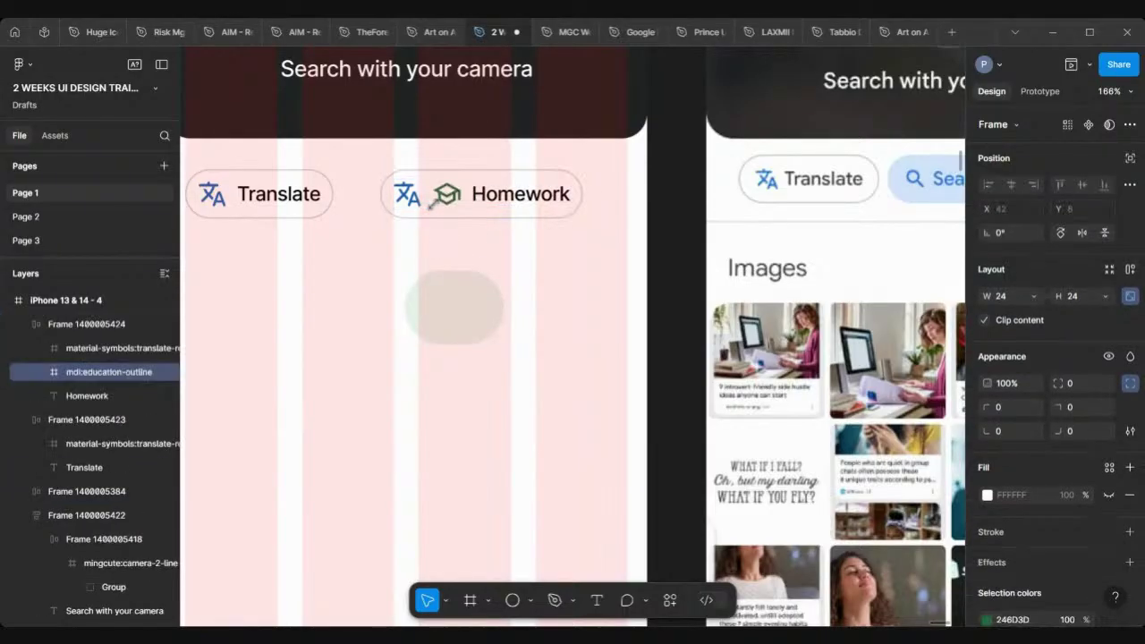
# Recolor the Homework button's graduation-cap icon to 2063B1, copied from the translate icon, and delete the translate icon from that button.
pyautogui.click(413, 202)
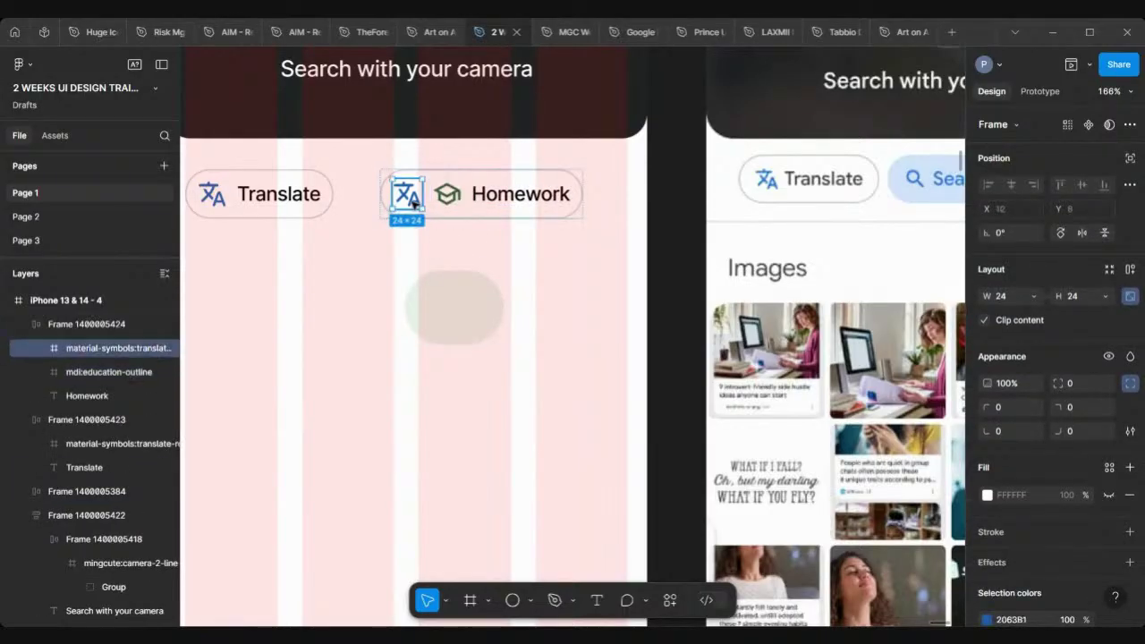
pyautogui.scroll(-3, 1061, 528)
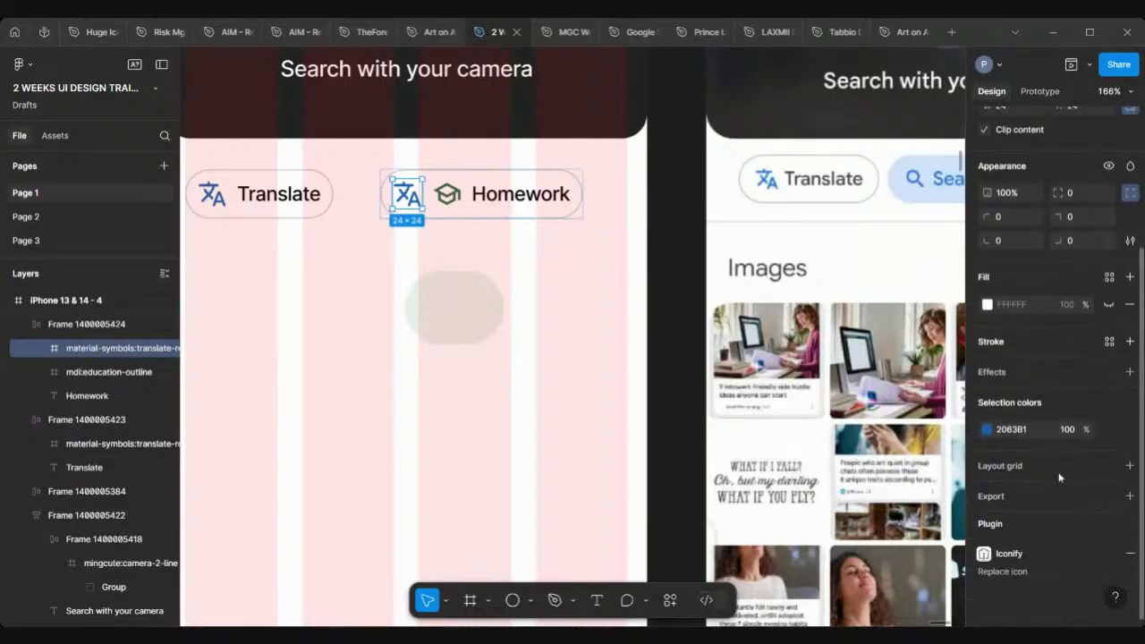
pyautogui.click(1035, 434)
pyautogui.hotkey('ctrl', 'c')
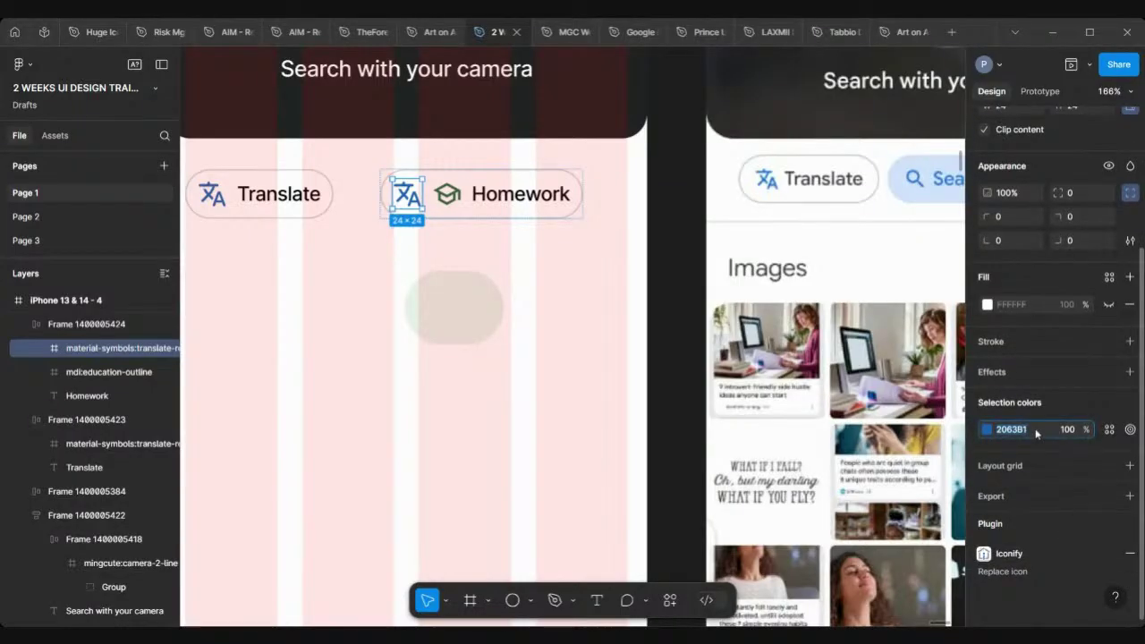
pyautogui.click(447, 194)
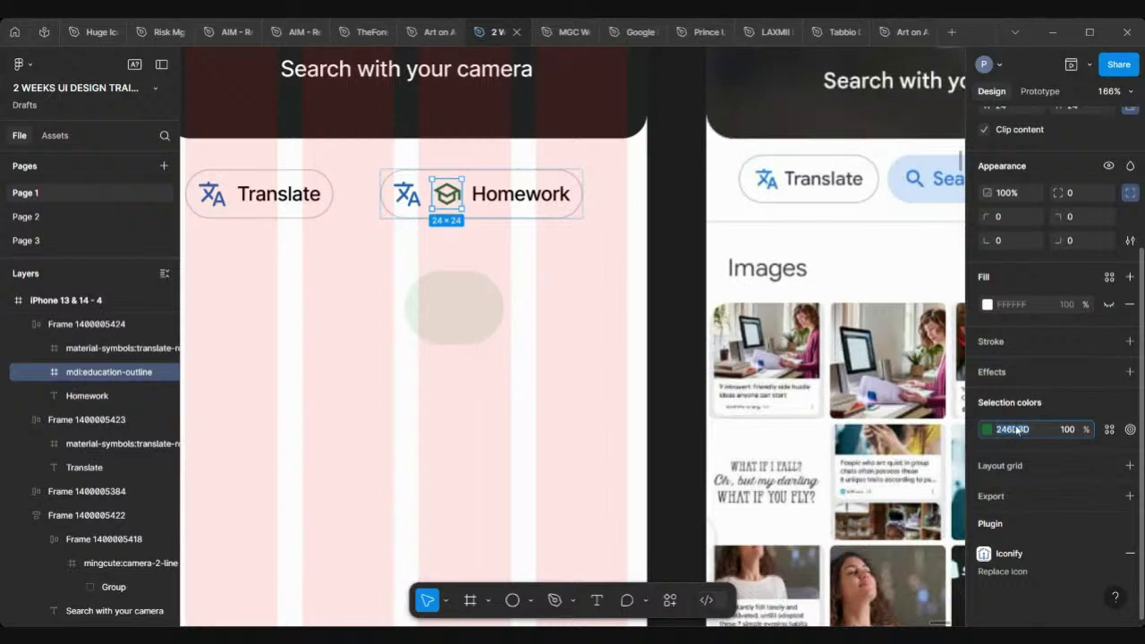
pyautogui.hotkey('ctrl', 'v')
pyautogui.press('Return')
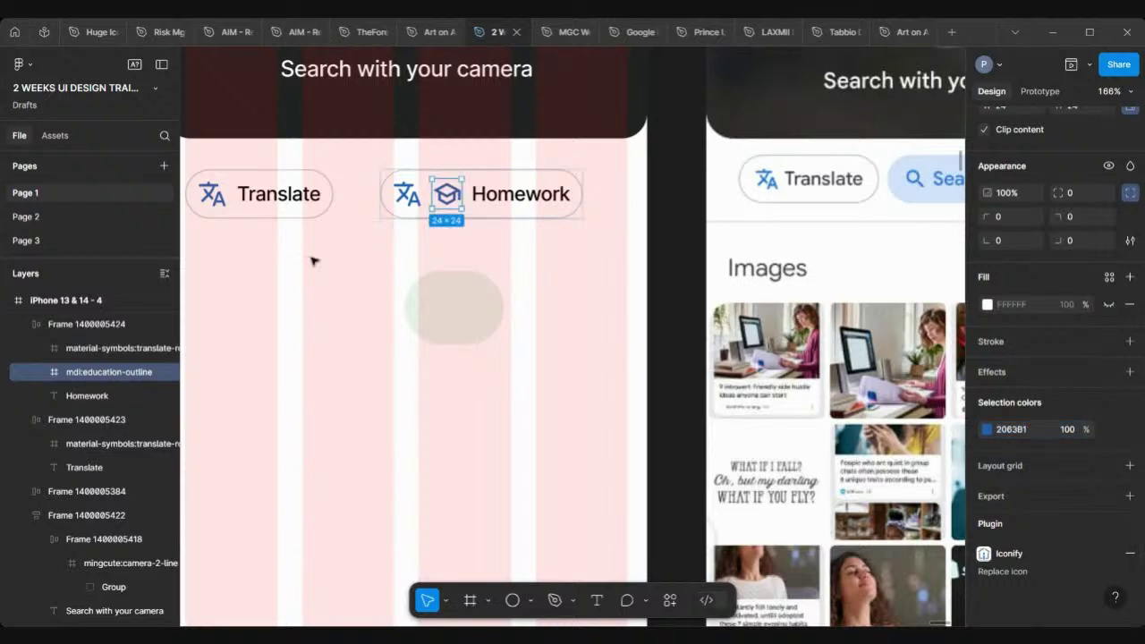
pyautogui.click(408, 197)
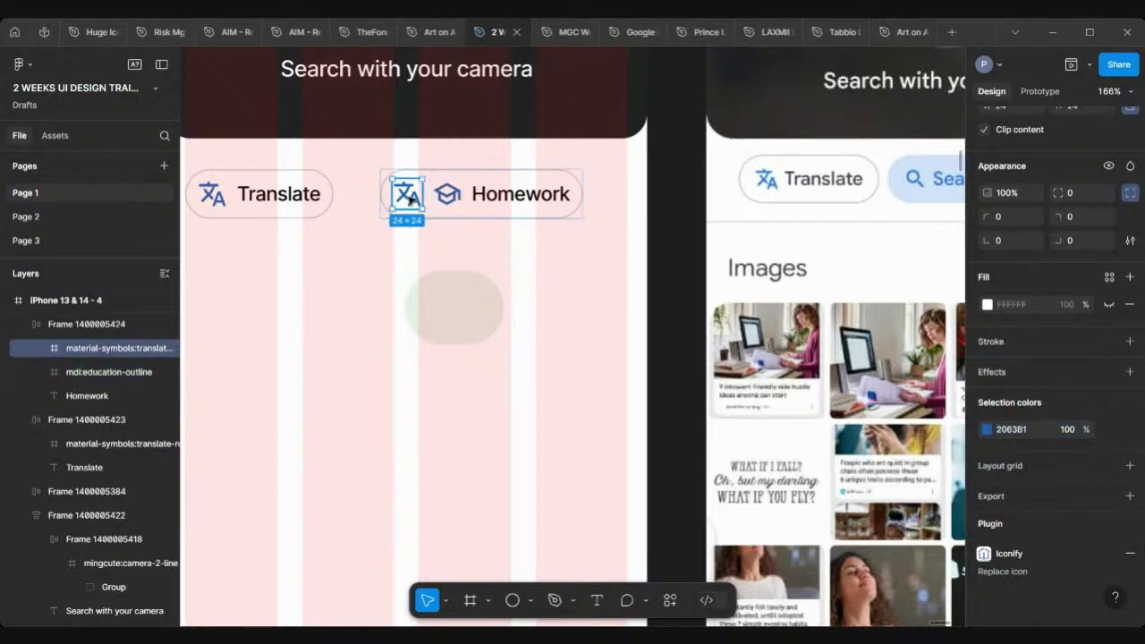
pyautogui.press('Delete')
# Move the Homework button to the last column's outer edge and place a duplicate of it between Translate and Homework.
pyautogui.scroll(-3, 411, 197)
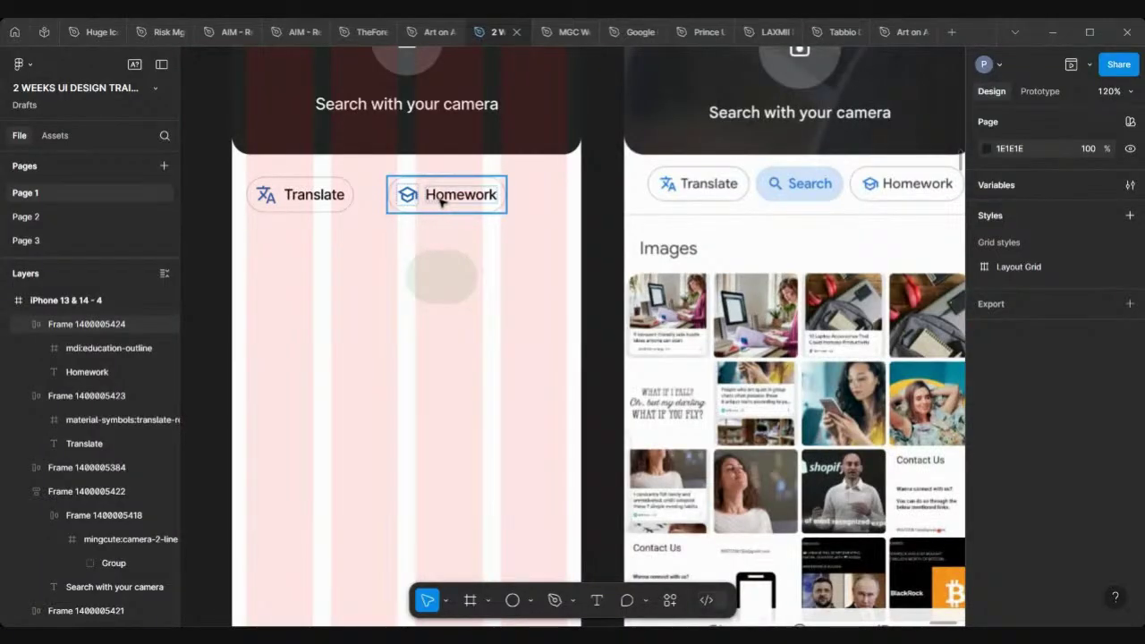
pyautogui.moveTo(466, 204); pyautogui.dragTo(400, 199)
pyautogui.doubleClick(400, 199)
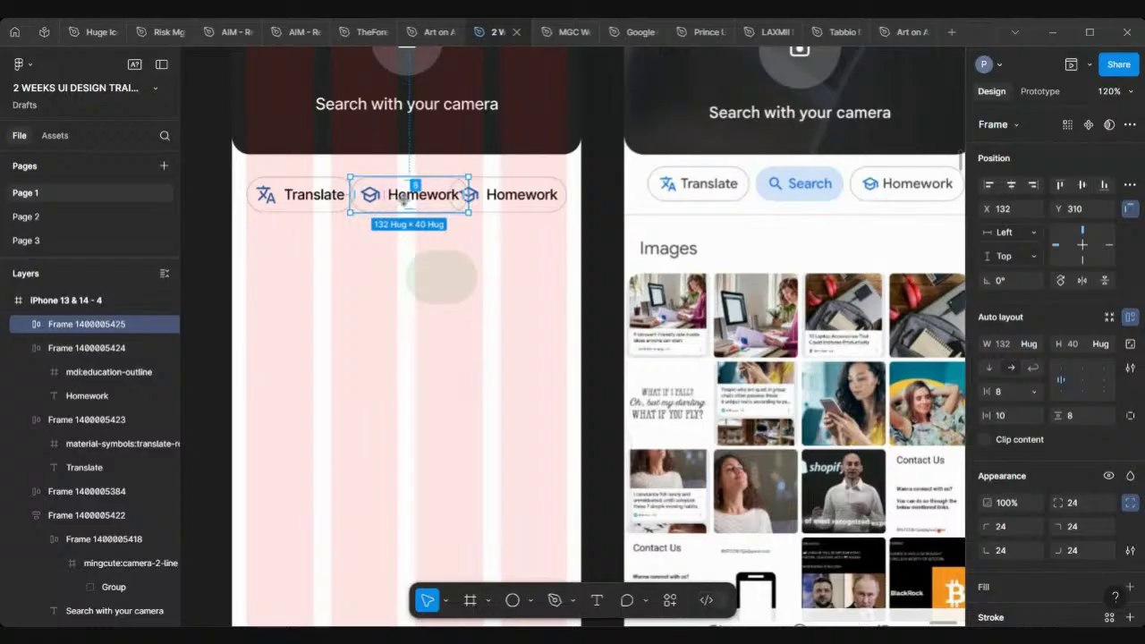
# Change the label of the middle button to "Search".
pyautogui.doubleClick(404, 202)
pyautogui.write('Search')
pyautogui.press('Escape')
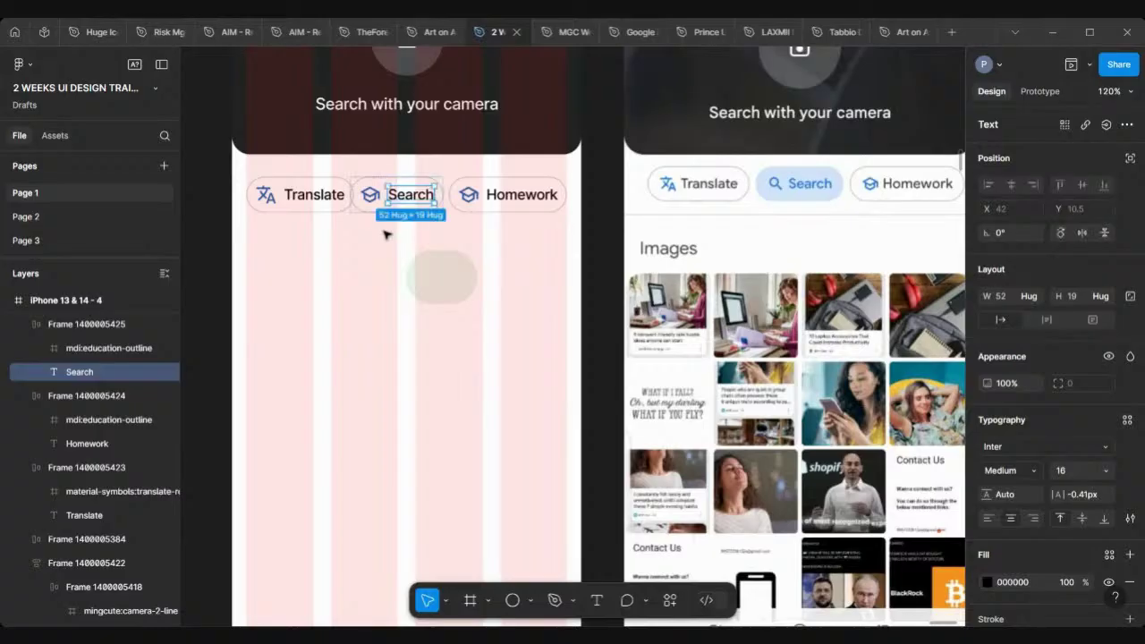
# Shift the Search button so it fits between the Translate and Homework buttons without overlapping either.
pyautogui.scroll(3, 384, 235)
pyautogui.scroll(5, 386, 269)
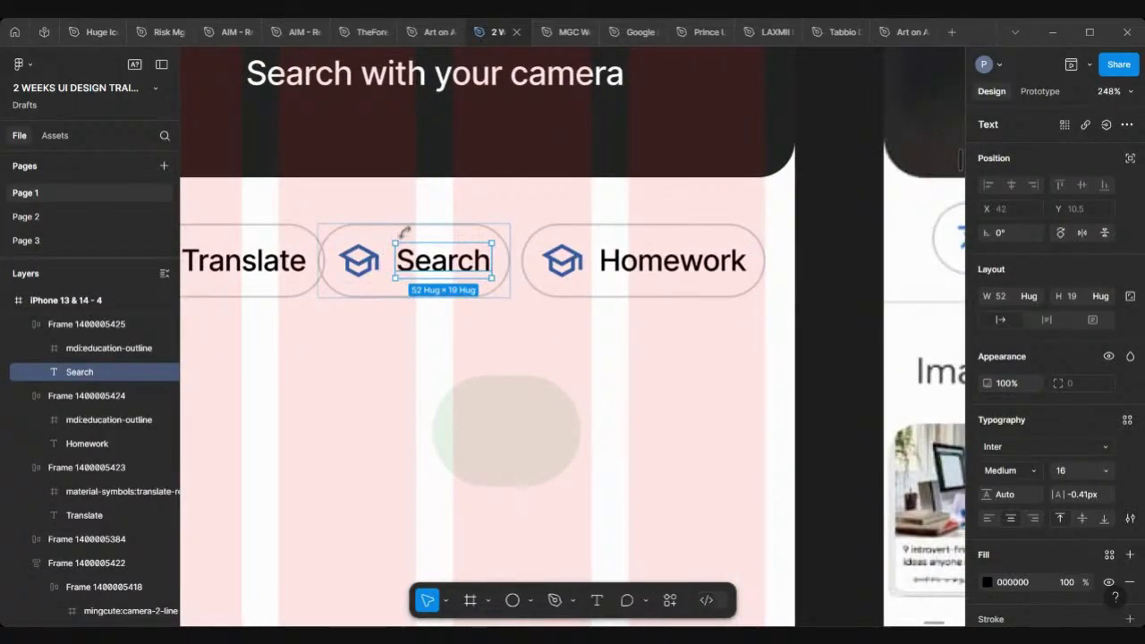
pyautogui.click(414, 234)
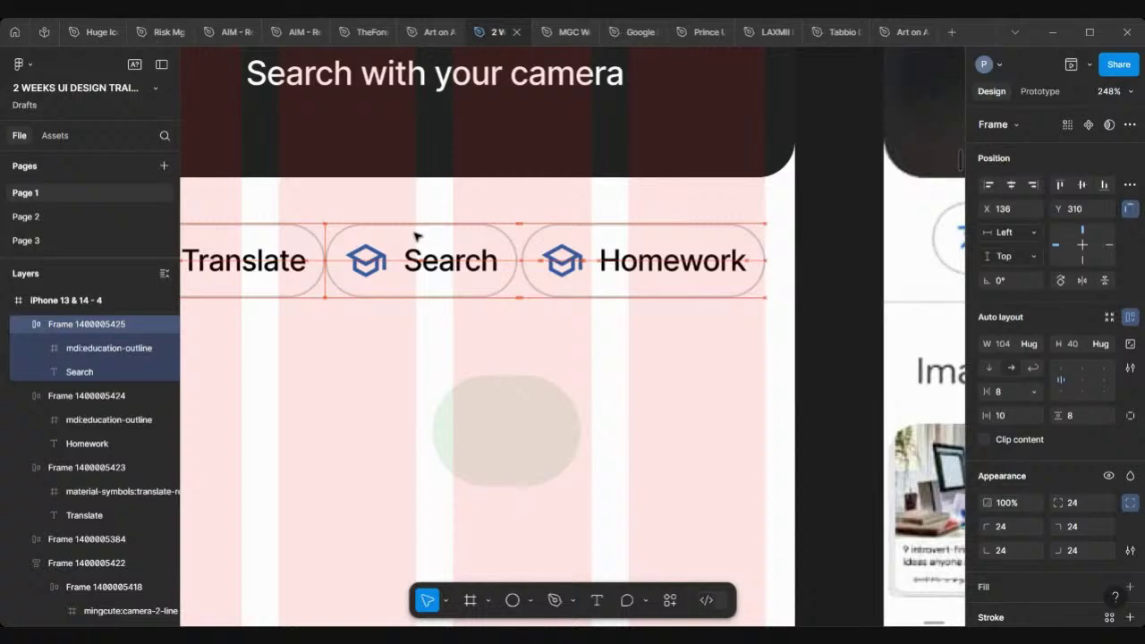
pyautogui.scroll(-5, 414, 234)
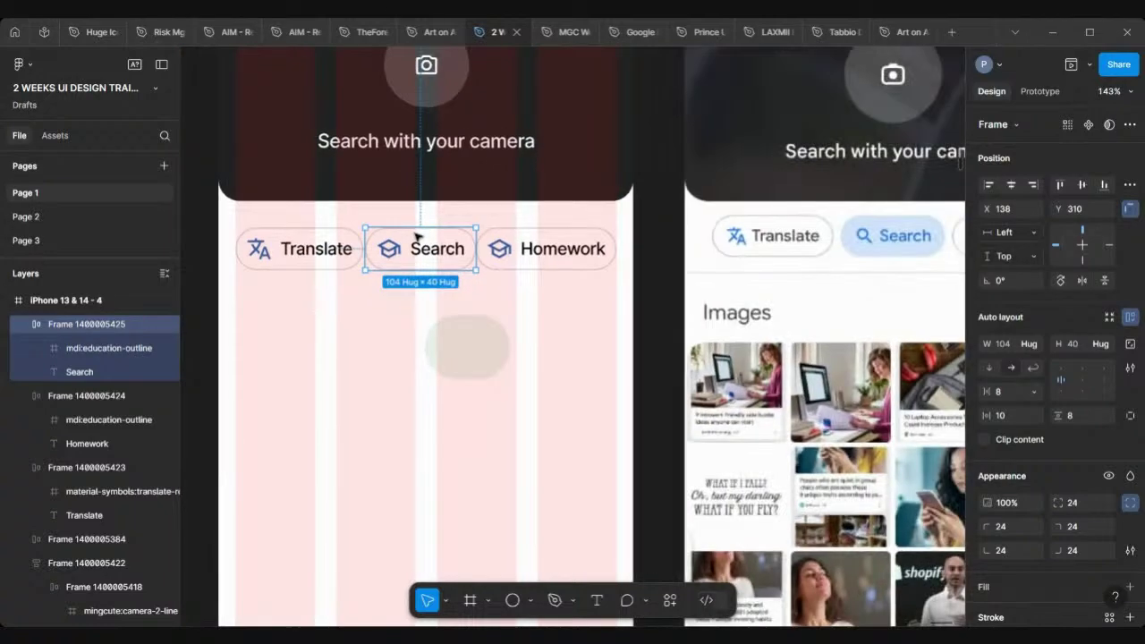
# Set the horizontal padding of the Translate and Search buttons to 8.
pyautogui.hscroll(-3, 417, 237)
pyautogui.click(443, 244)
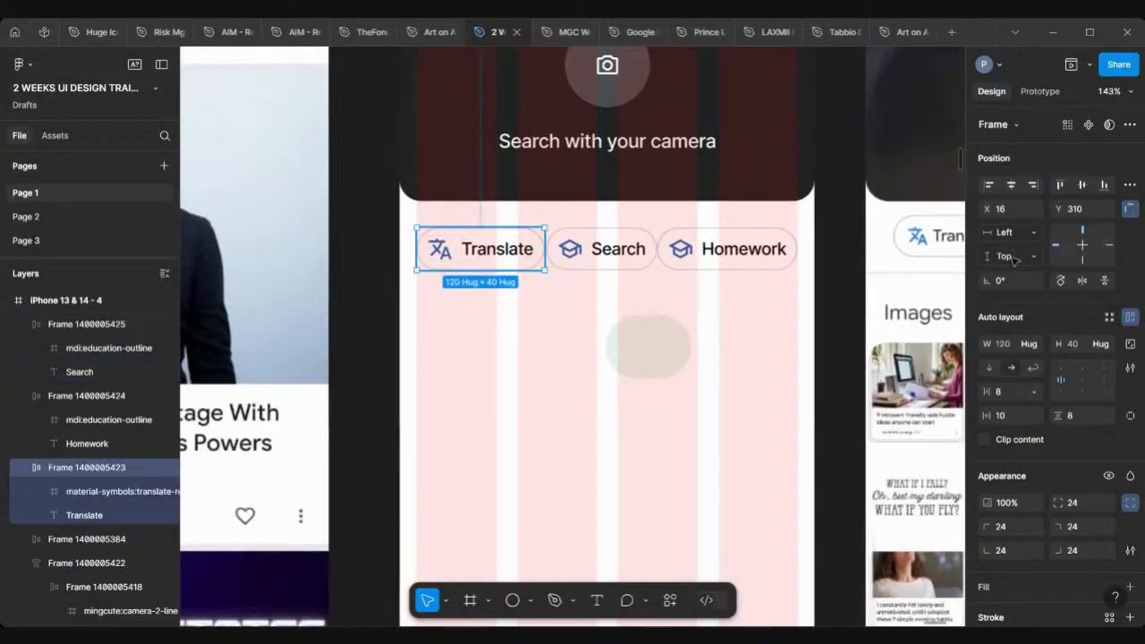
pyautogui.click(1013, 415)
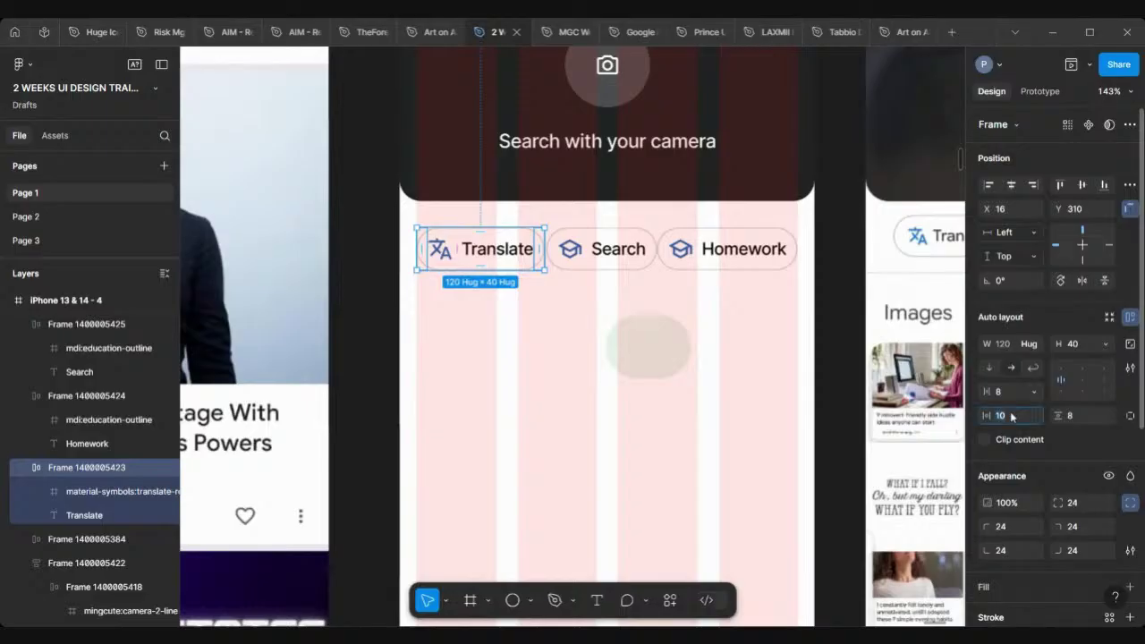
pyautogui.press('Return')
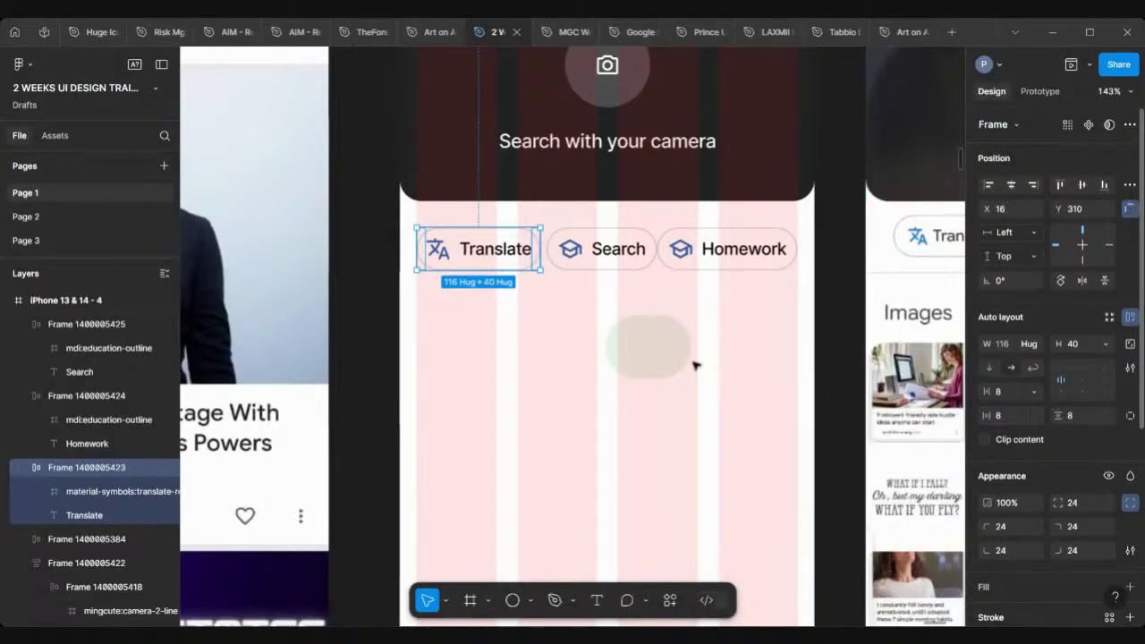
pyautogui.click(613, 269)
pyautogui.click(1013, 421)
pyautogui.press('Return')
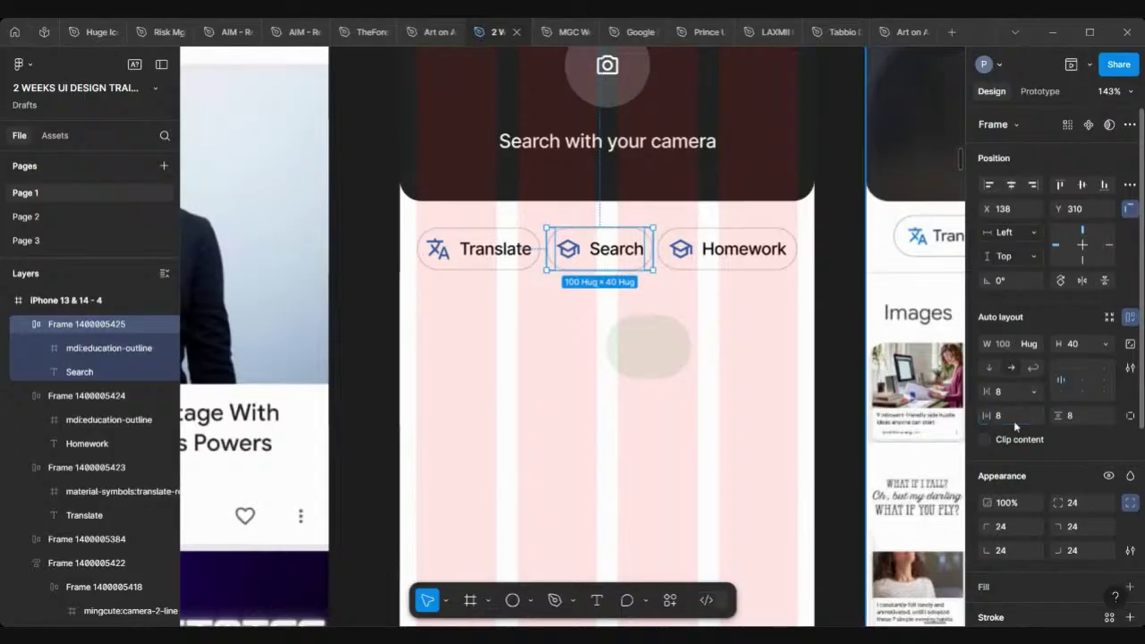
# Inspect the Homework button's padding and compare the button row with the reference screen.
pyautogui.click(729, 240)
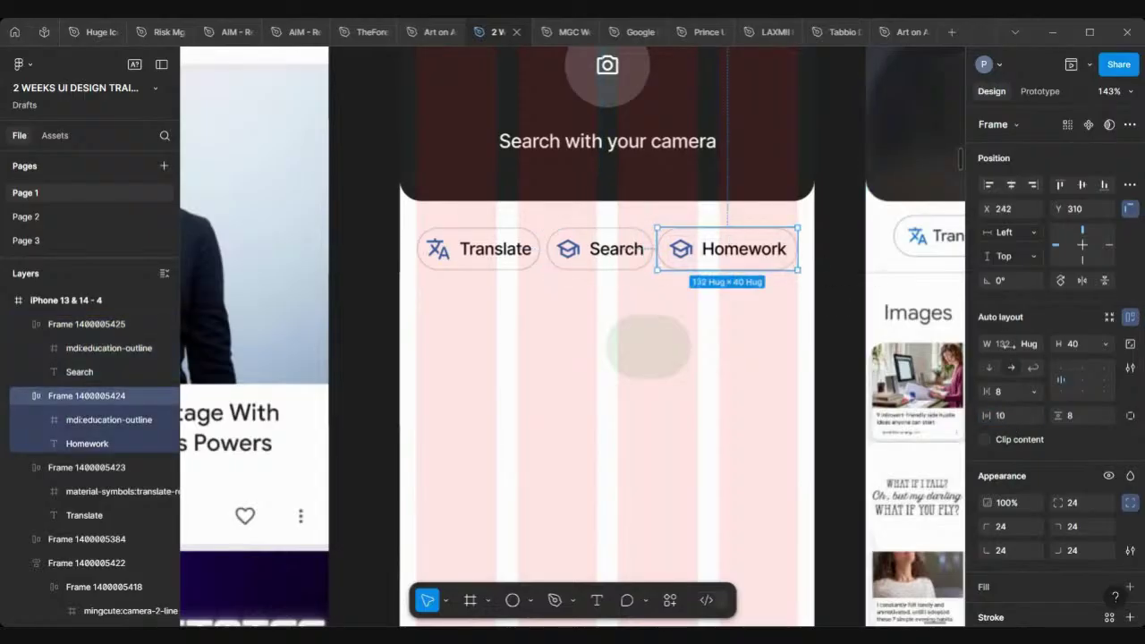
pyautogui.click(1083, 418)
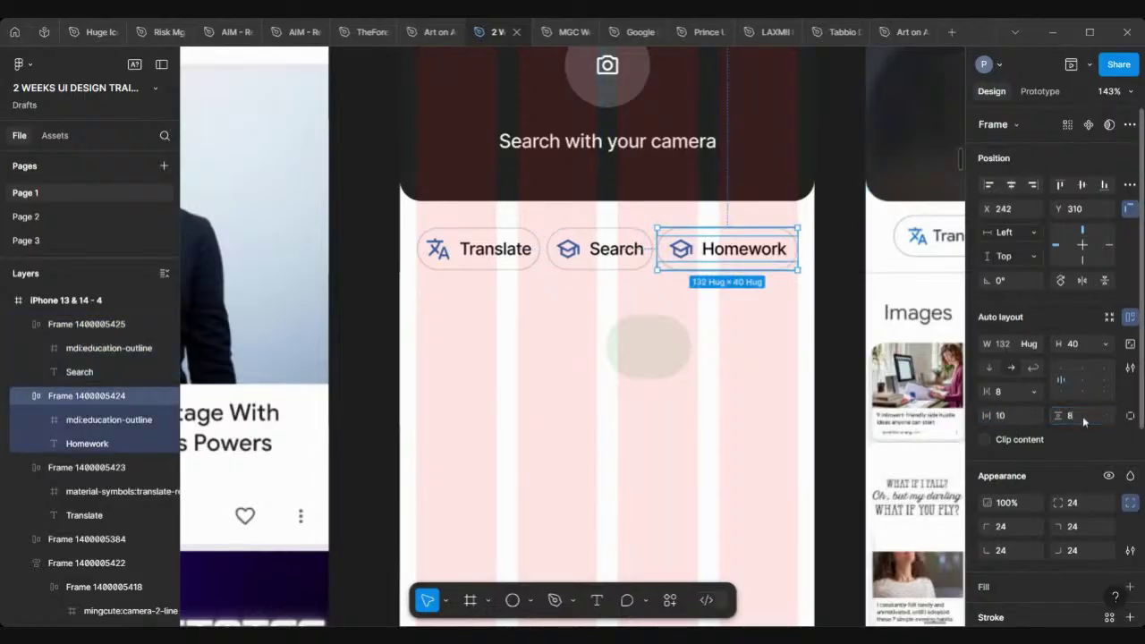
pyautogui.scroll(-5, 608, 363)
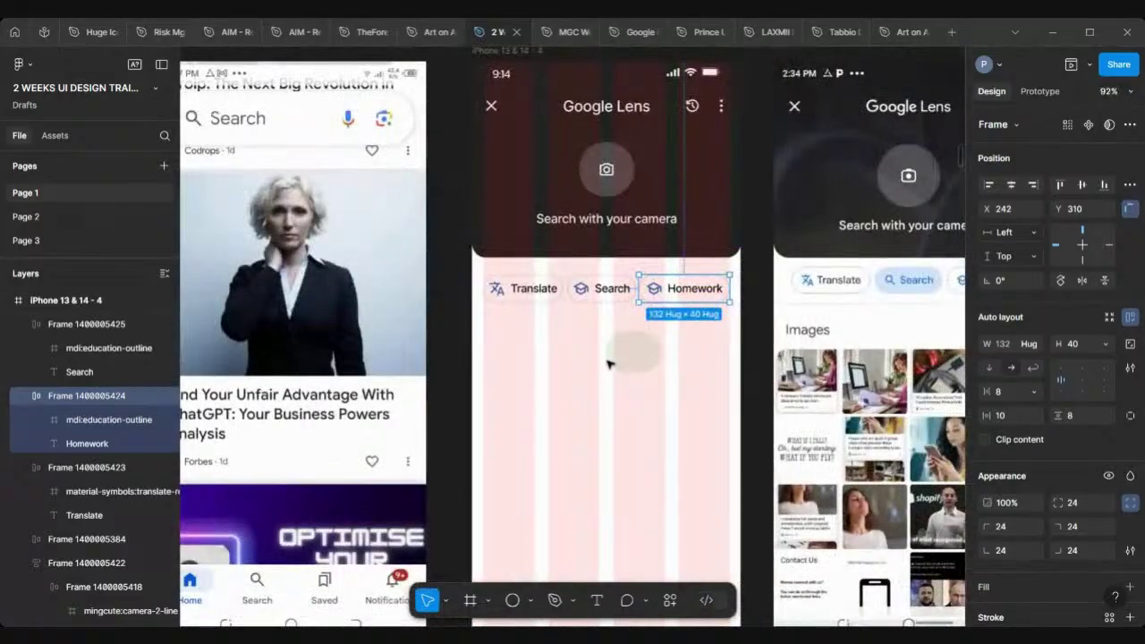
pyautogui.hscroll(3, 608, 364)
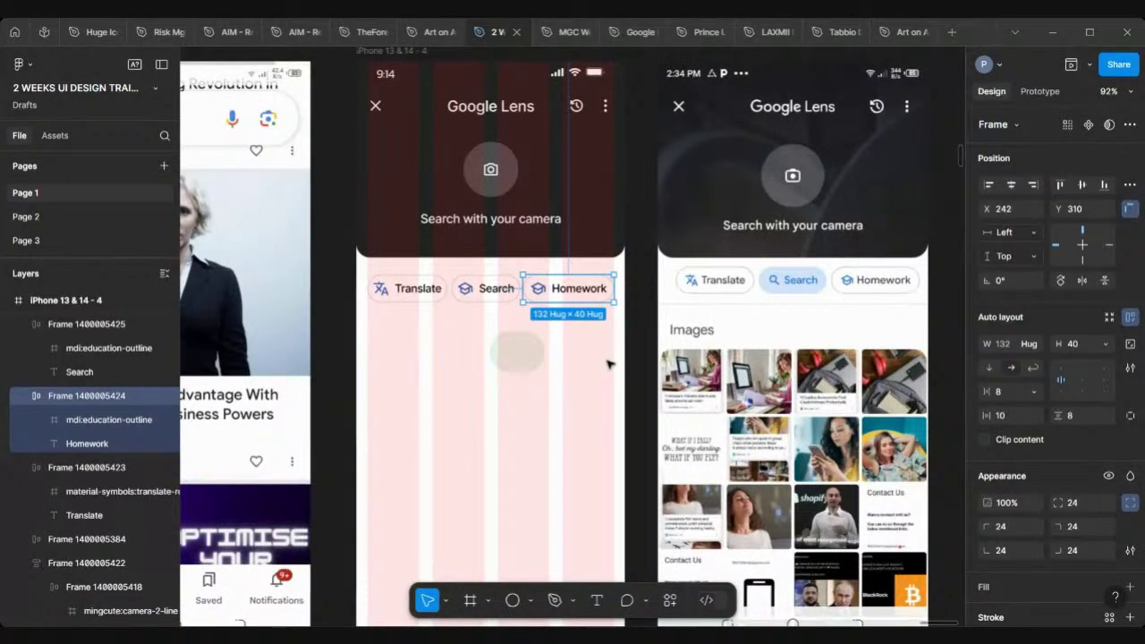
pyautogui.scroll(5, 440, 304)
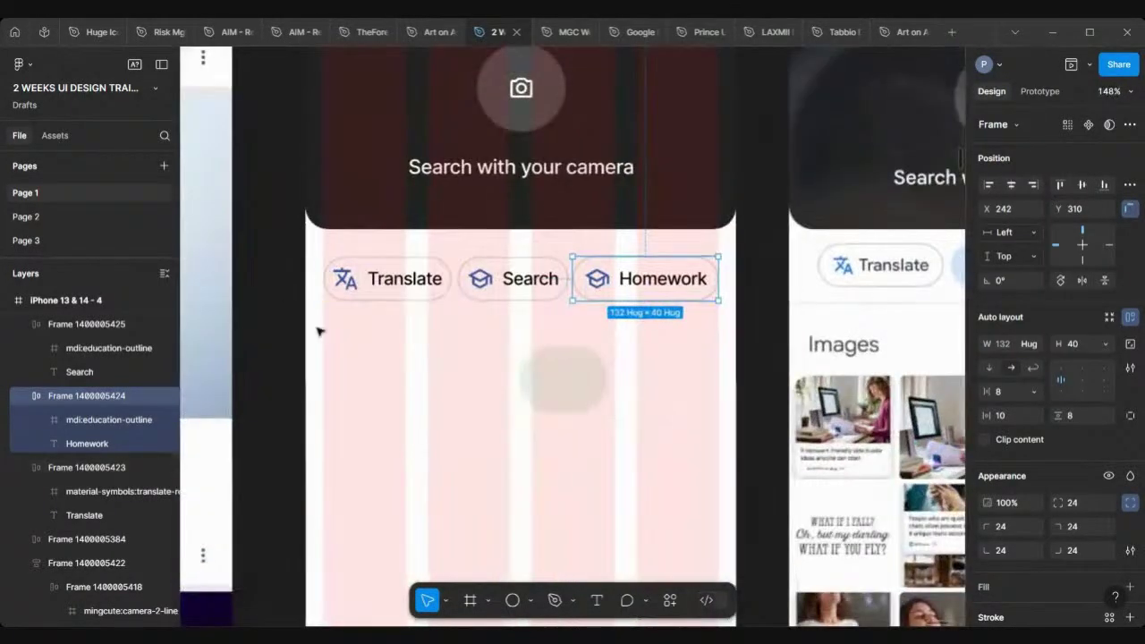
pyautogui.scroll(-8, 381, 282)
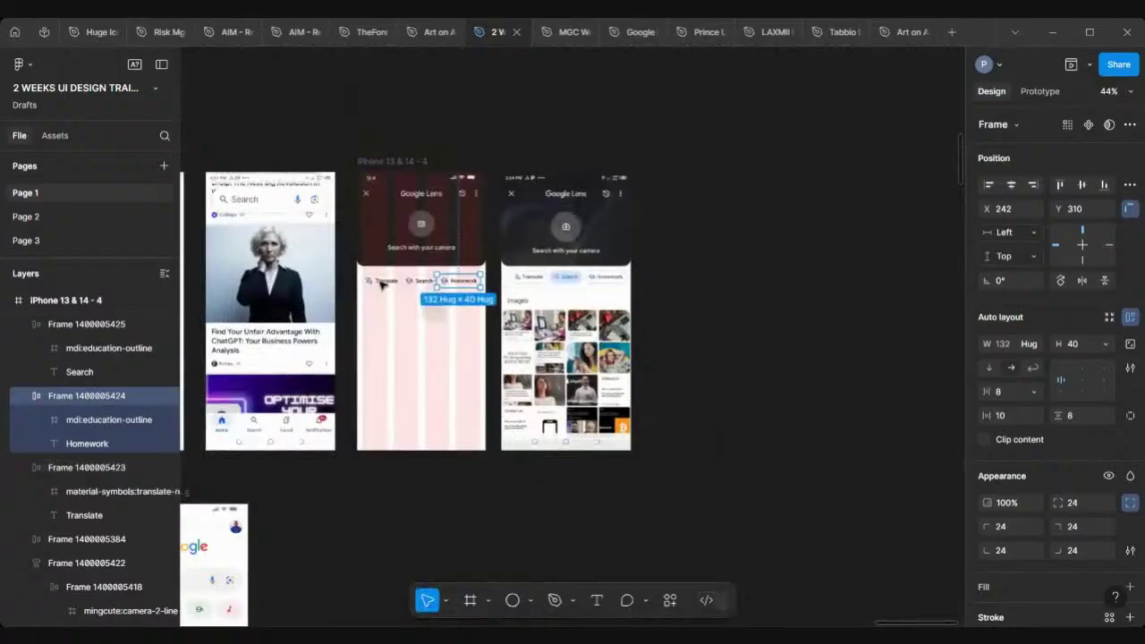
pyautogui.scroll(3, 381, 283)
pyautogui.scroll(4, 381, 282)
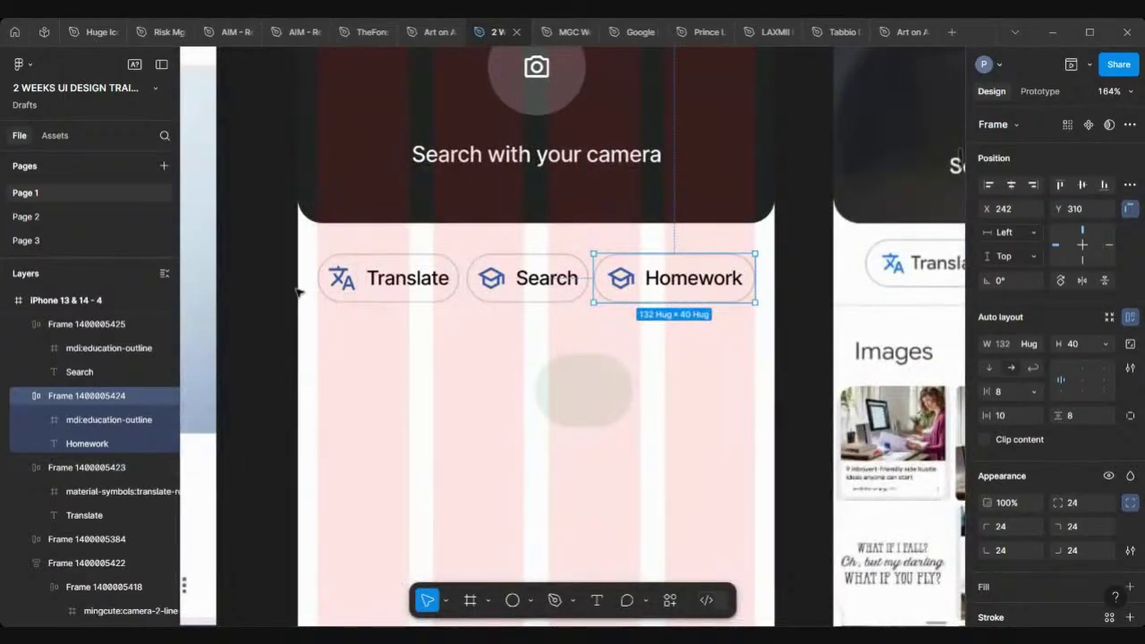
# Run the Iconify plugin and search its icon library for "Search".
pyautogui.scroll(-8, 265, 302)
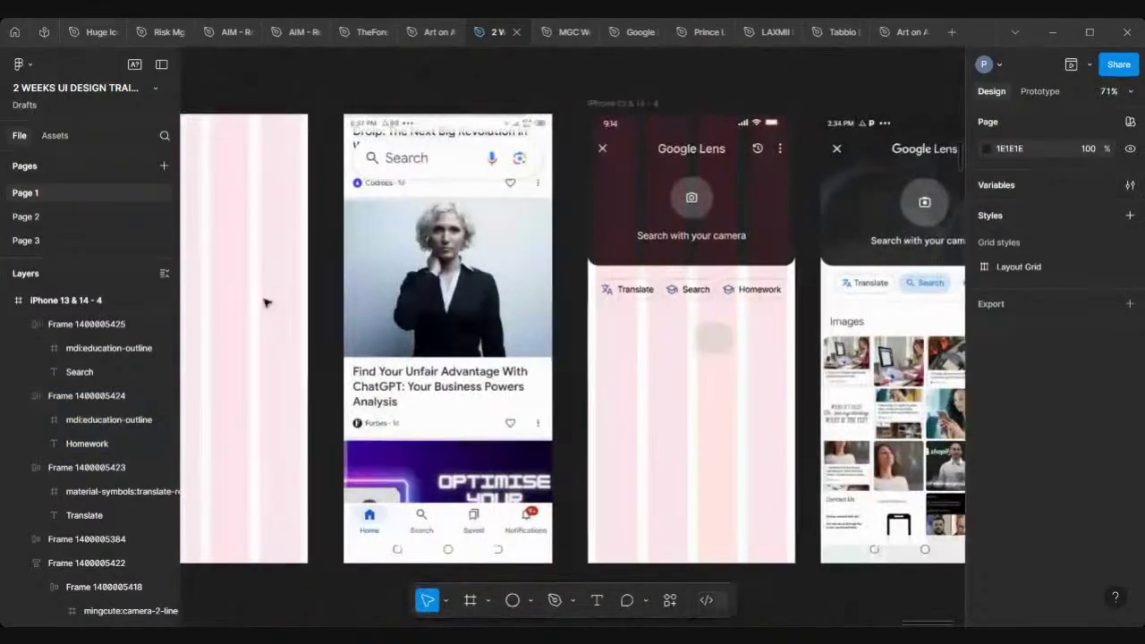
pyautogui.hscroll(-2, 265, 302)
pyautogui.scroll(1, 295, 301)
pyautogui.scroll(3, 463, 298)
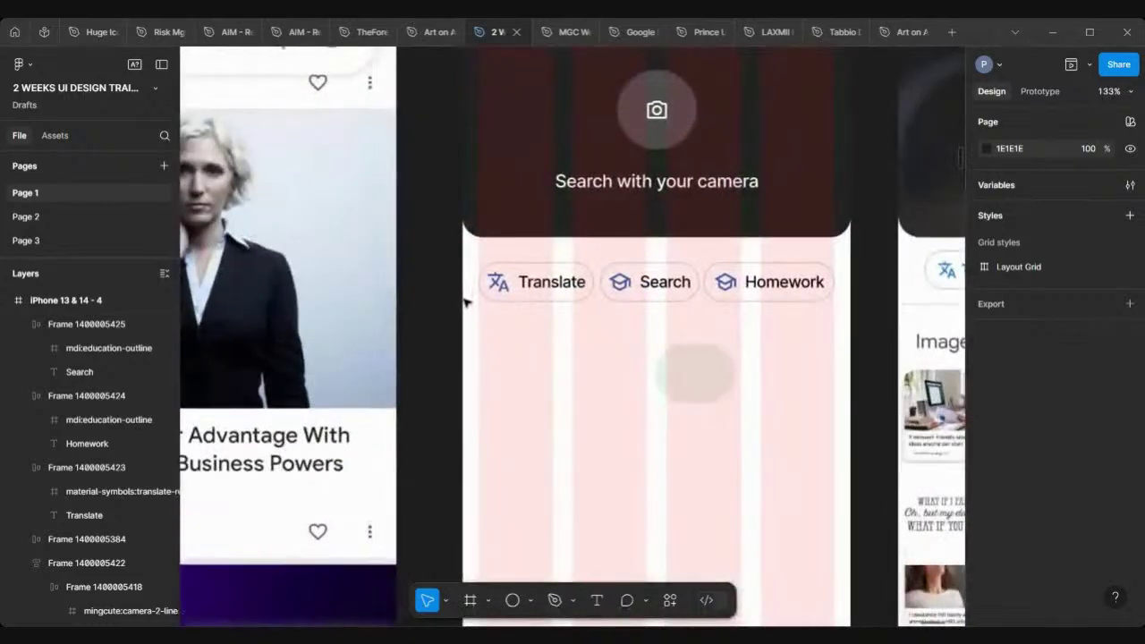
pyautogui.rightClick(432, 284)
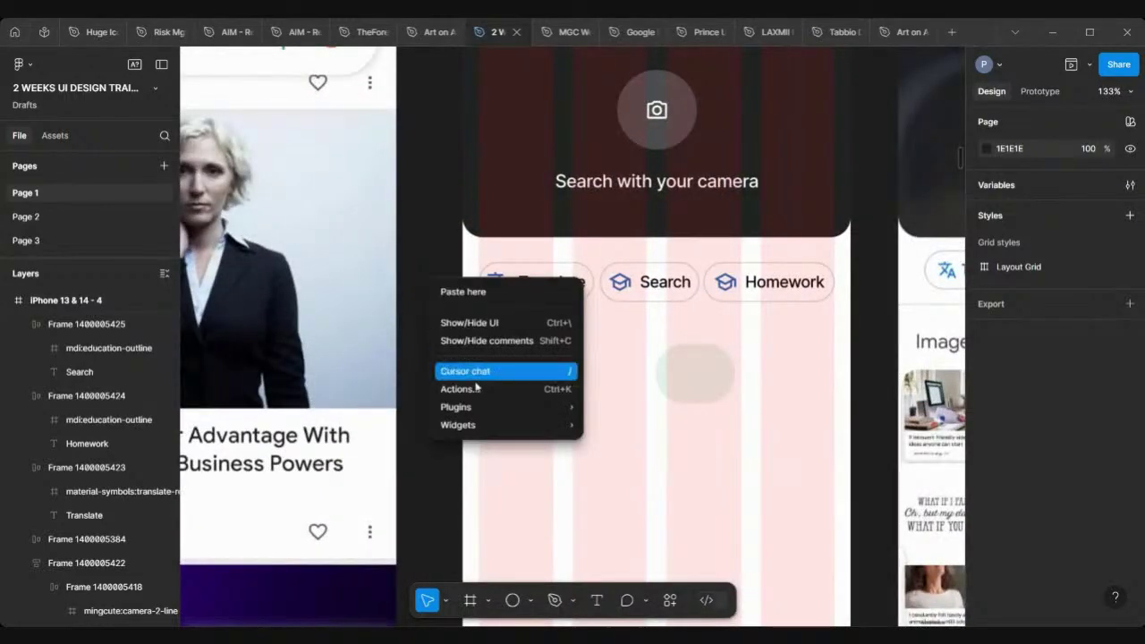
pyautogui.moveTo(478, 407)
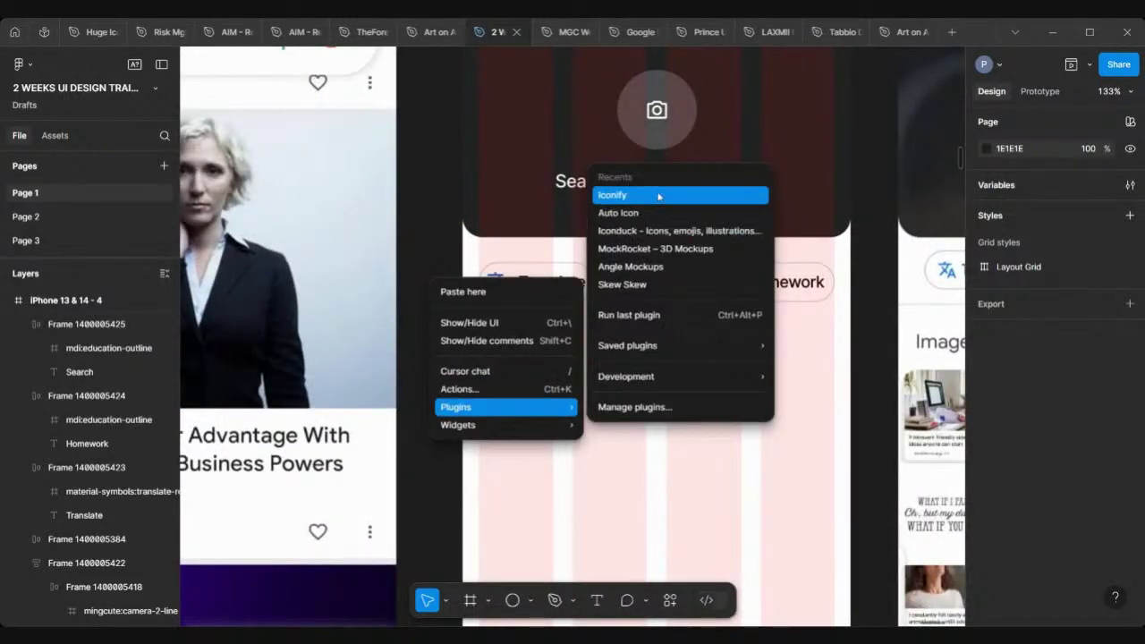
pyautogui.click(656, 194)
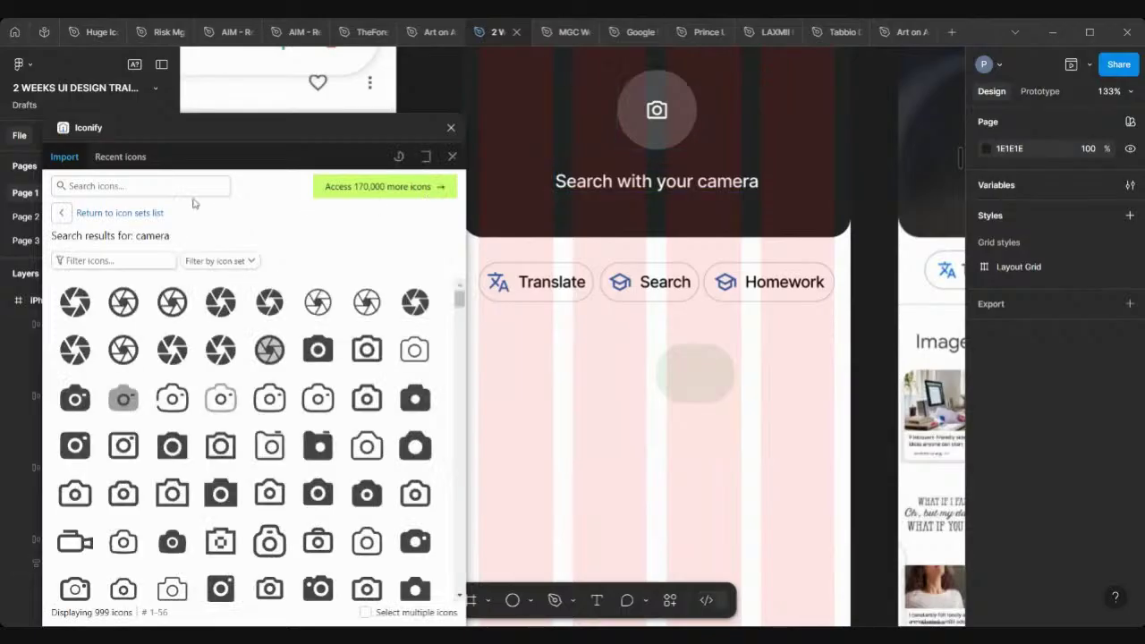
pyautogui.click(163, 178)
pyautogui.write('Search')
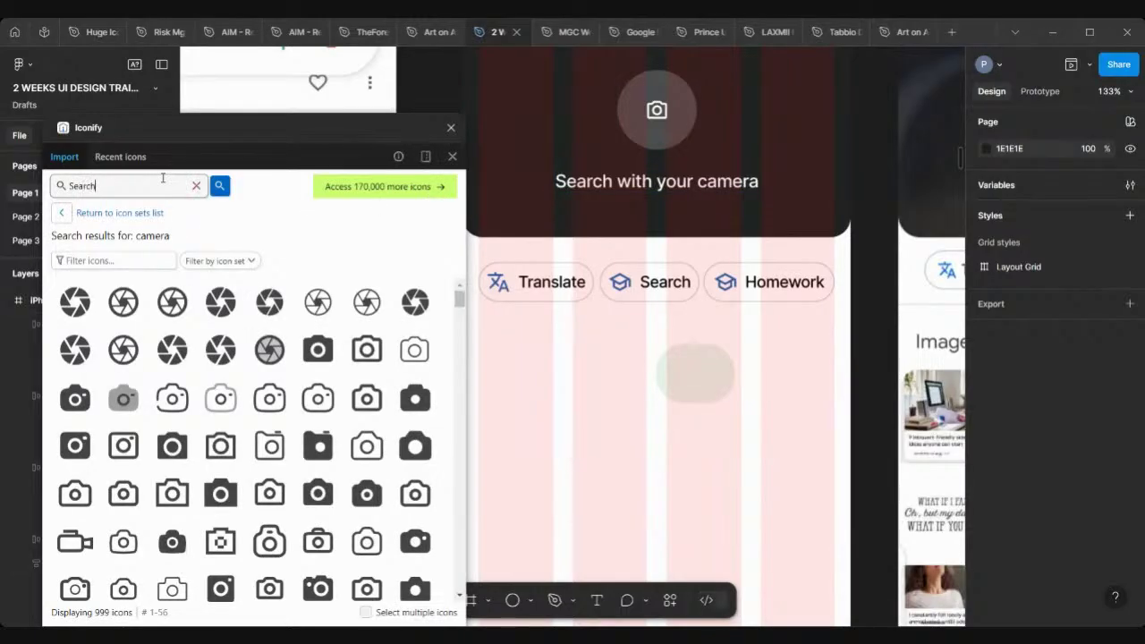
pyautogui.press('Return')
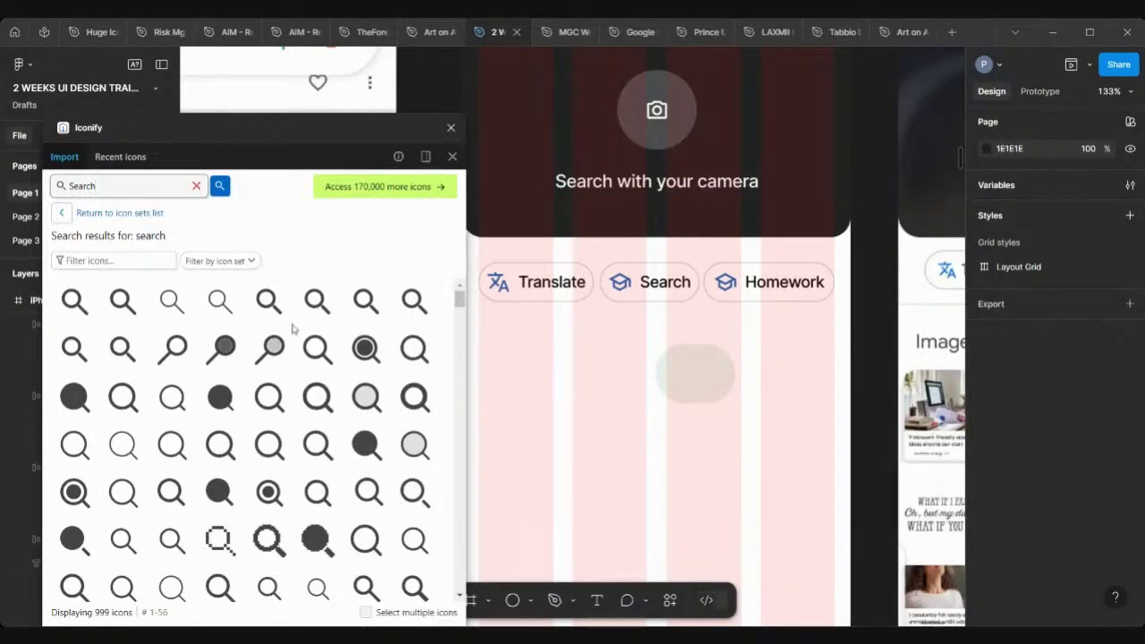
# Insert the rounded magnifying-glass icon onto the canvas just below the Search button and close the plugin.
pyautogui.moveTo(123, 301); pyautogui.dragTo(647, 332)
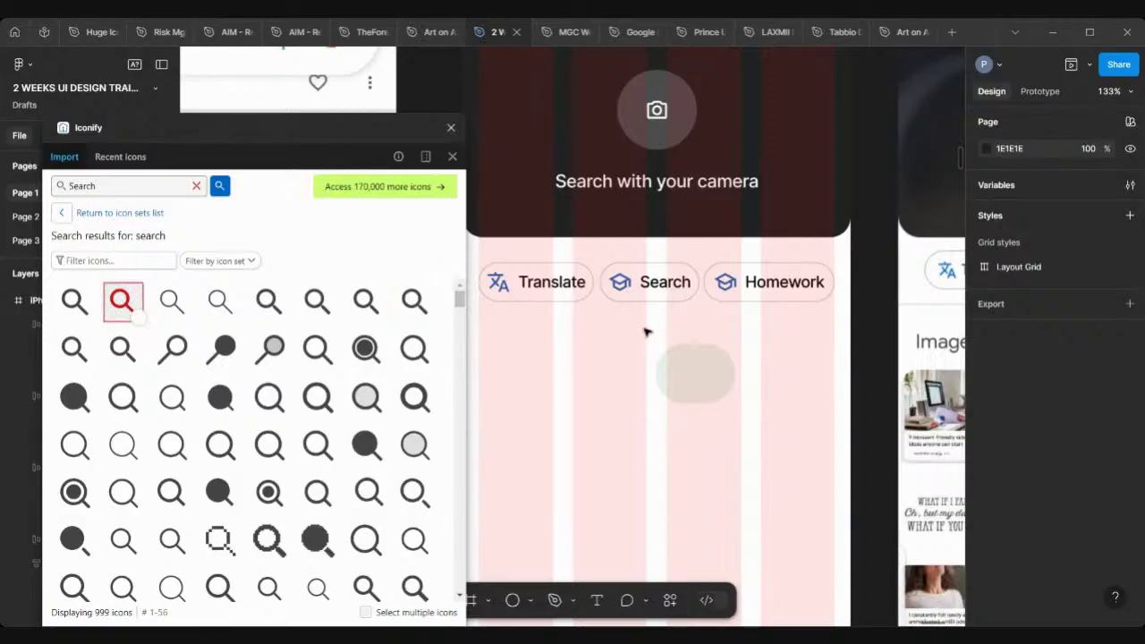
pyautogui.click(452, 126)
pyautogui.hscroll(4, 677, 251)
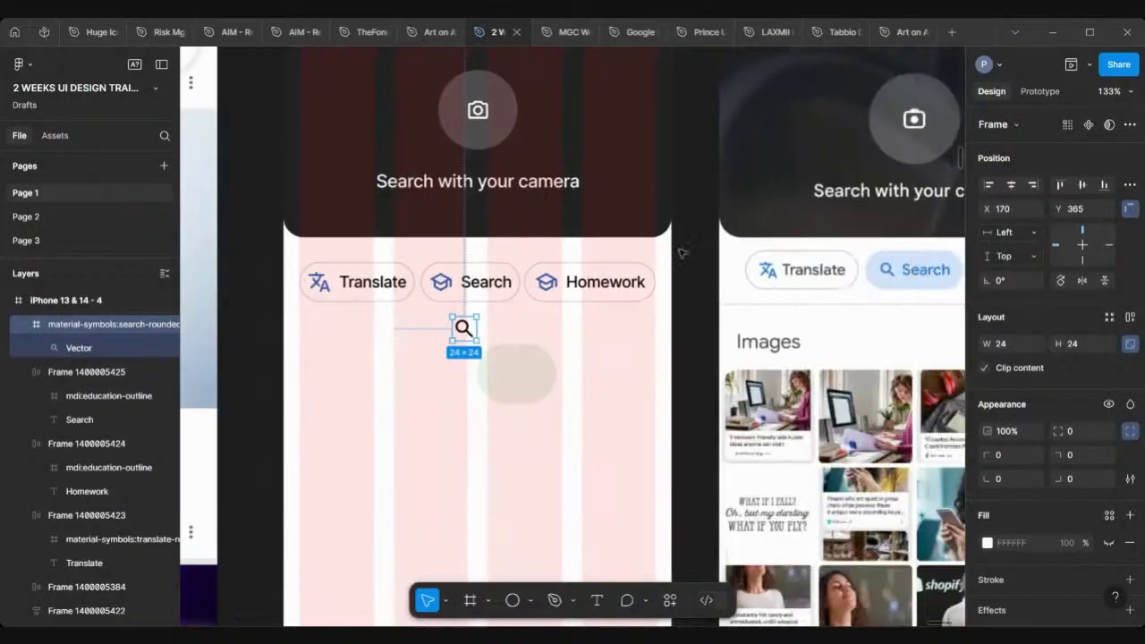
# Move the magnifying-glass icon into the Search button, between the graduation-cap icon and the label.
pyautogui.hscroll(1, 602, 321)
pyautogui.scroll(1, 469, 325)
pyautogui.hscroll(4, 439, 335)
pyautogui.scroll(2, 850, 280)
pyautogui.scroll(3, 850, 280)
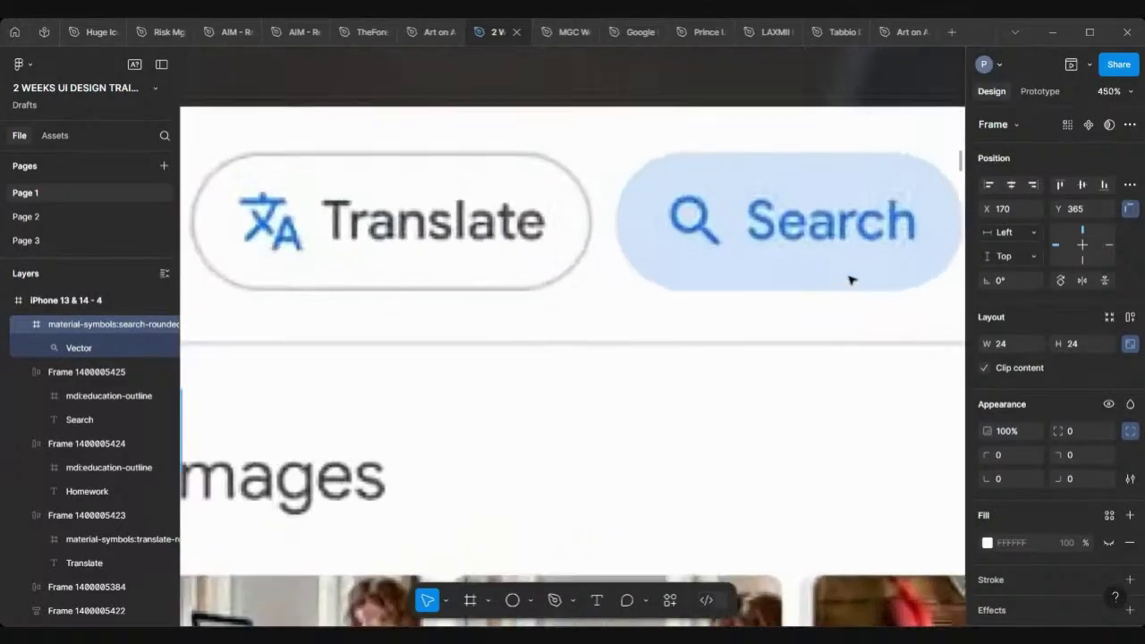
pyautogui.scroll(-4, 849, 279)
pyautogui.hscroll(-3, 450, 310)
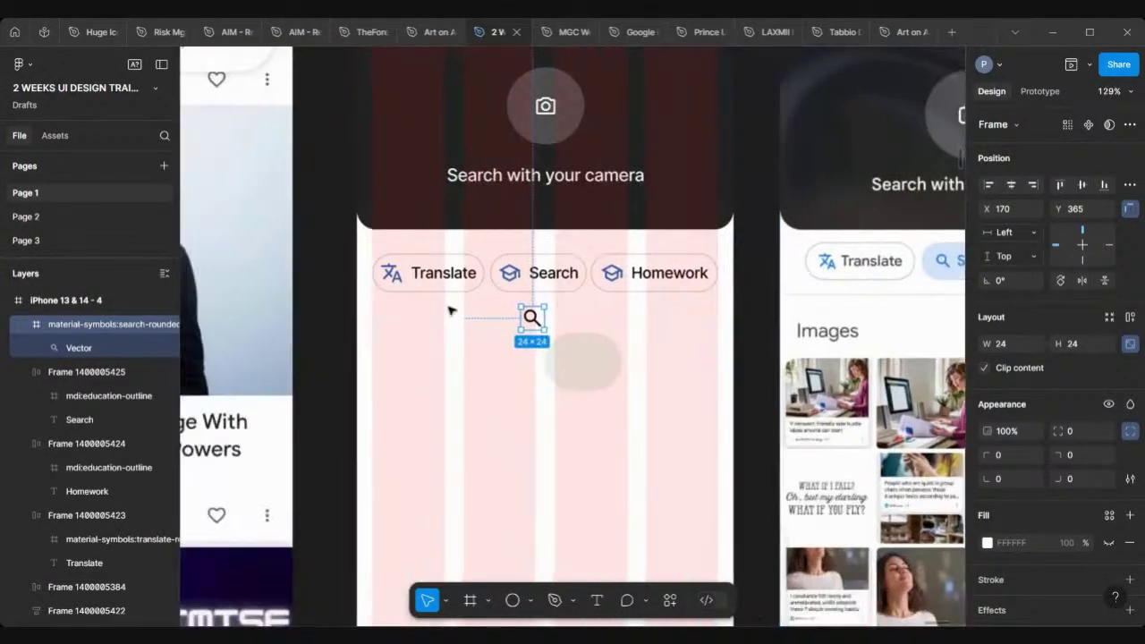
pyautogui.scroll(2, 450, 310)
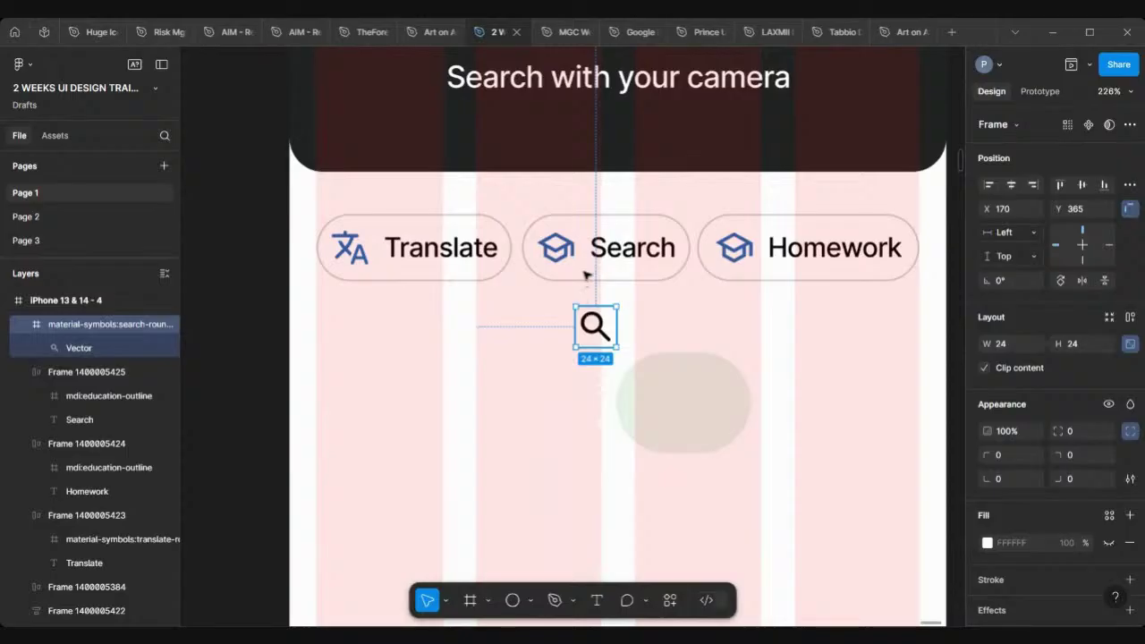
pyautogui.moveTo(586, 269); pyautogui.dragTo(556, 259)
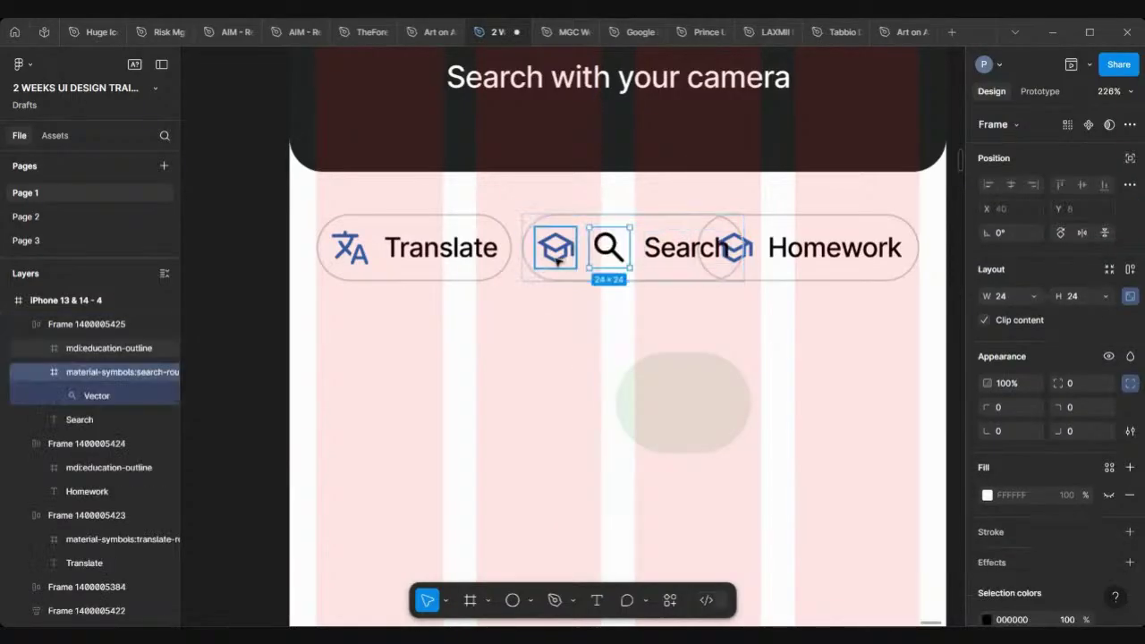
# Copy the blue colour value 2063B1 from the graduation-cap icon in the Search button.
pyautogui.click(556, 258)
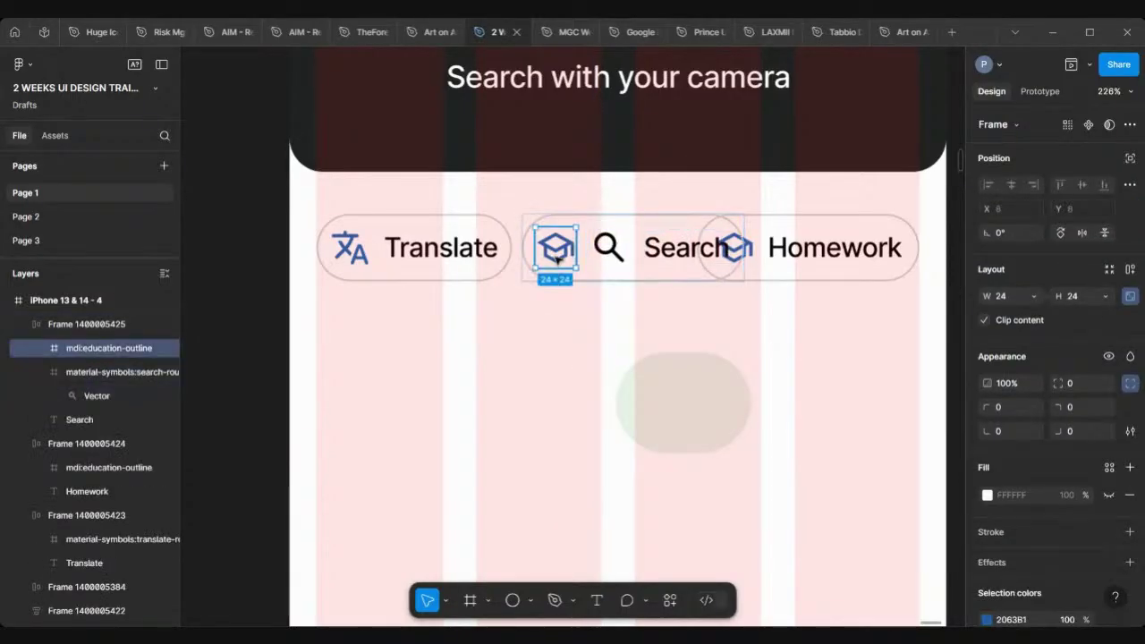
pyautogui.scroll(-3, 556, 258)
pyautogui.hscroll(5, 626, 258)
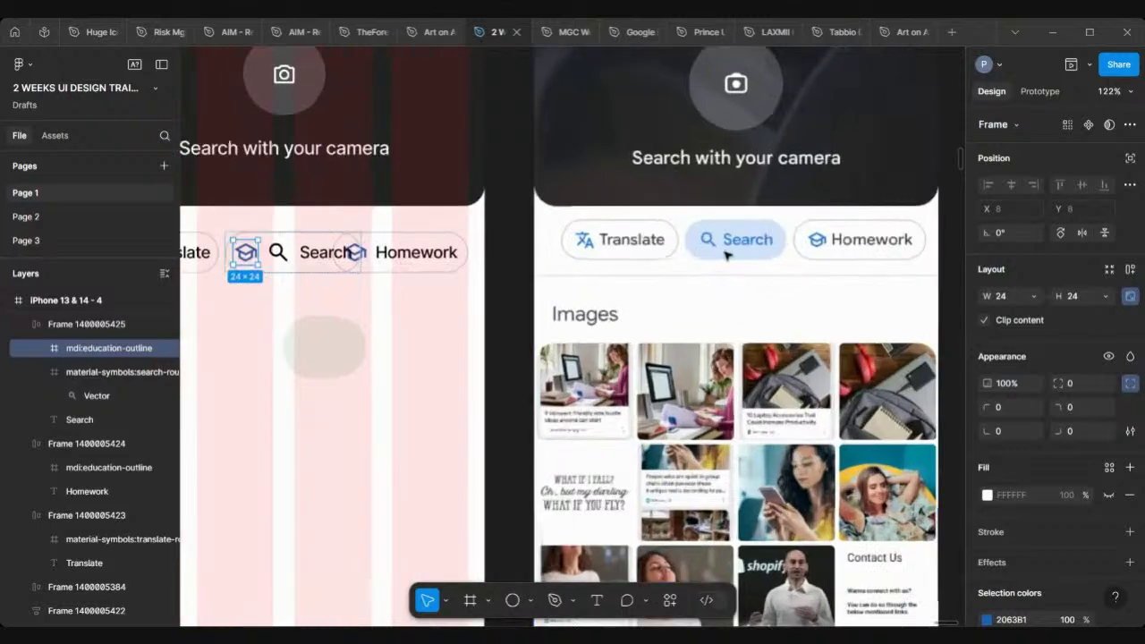
pyautogui.scroll(2, 726, 256)
pyautogui.scroll(3, 726, 256)
pyautogui.hscroll(-5, 726, 255)
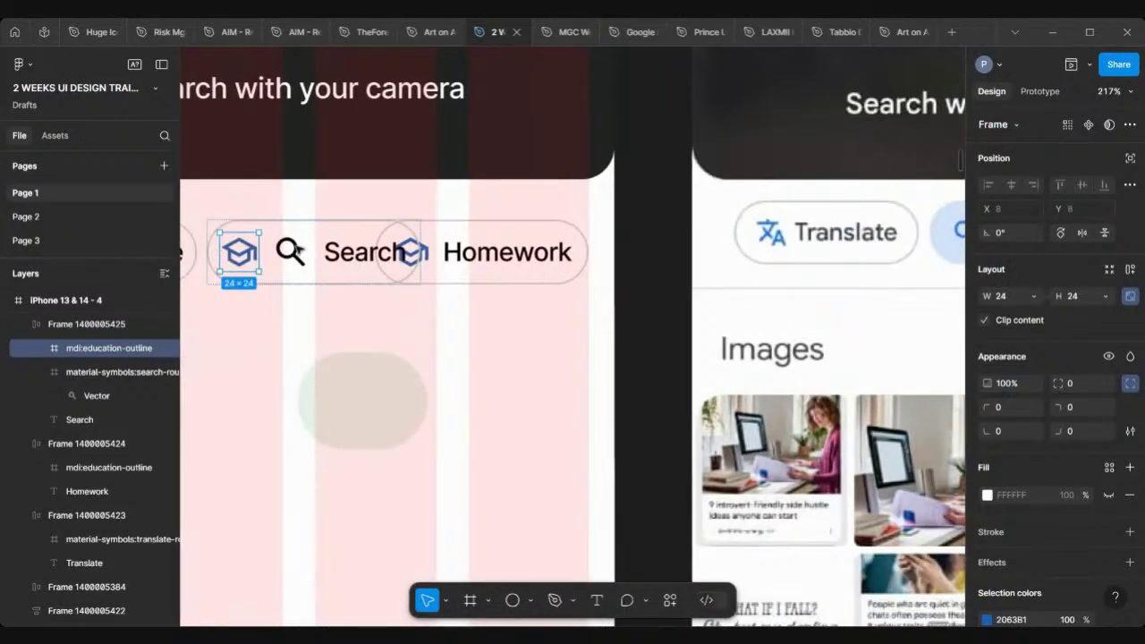
pyautogui.hscroll(-3, 501, 376)
pyautogui.scroll(3, 500, 376)
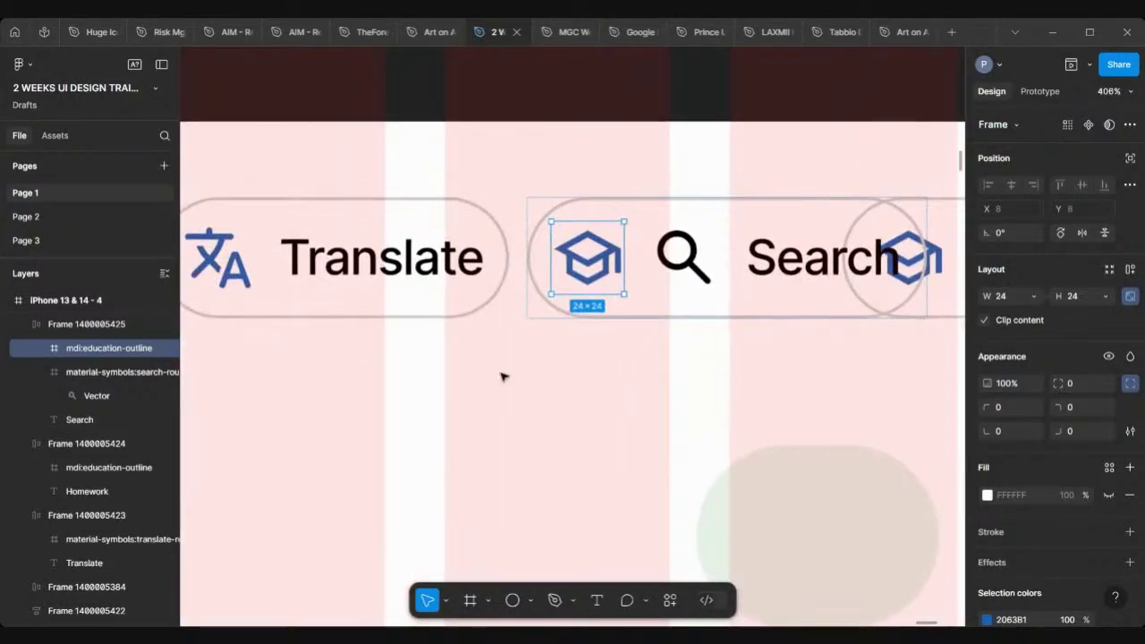
pyautogui.click(1020, 619)
pyautogui.hotkey('ctrl', 'c')
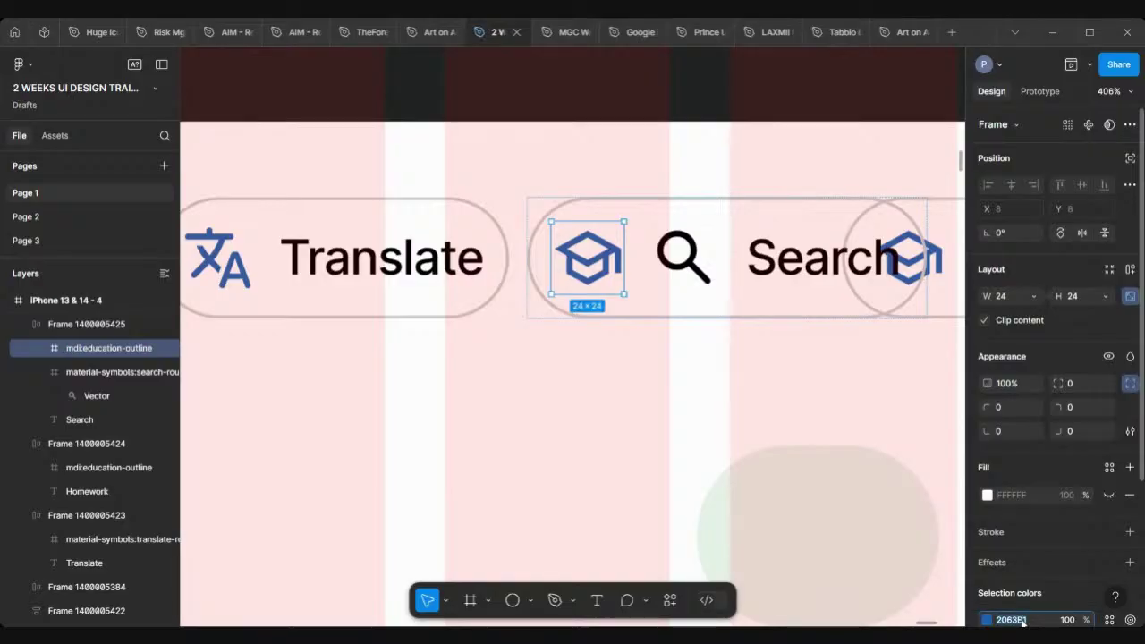
# Apply the copied colour 2063B1 to the magnifying-glass icon in the Search button.
pyautogui.scroll(-5, 608, 399)
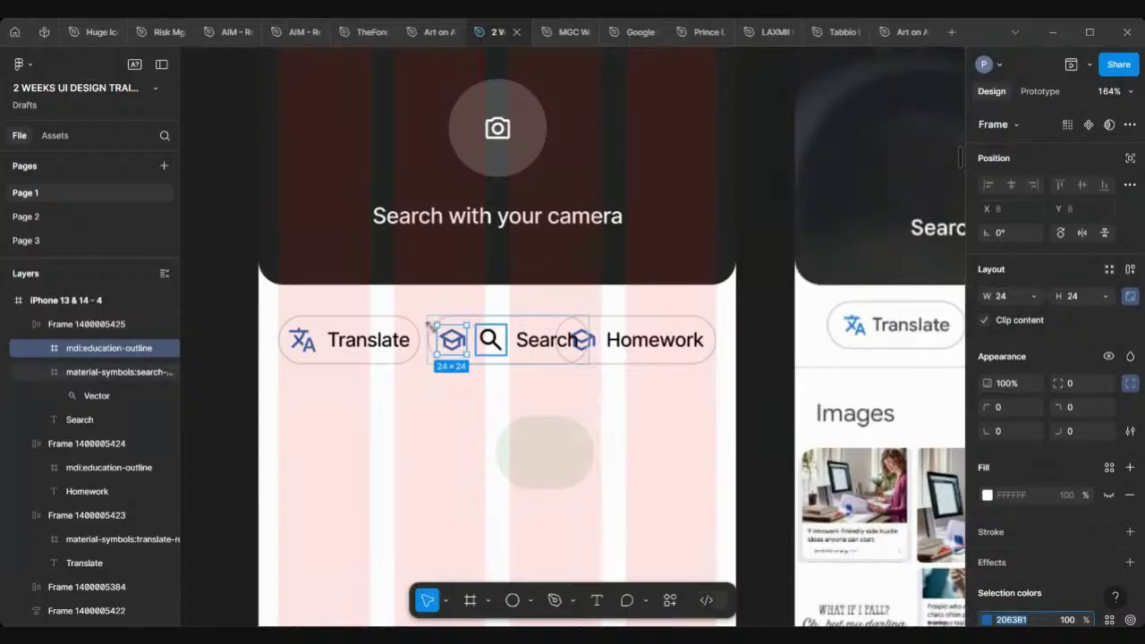
pyautogui.scroll(5, 427, 325)
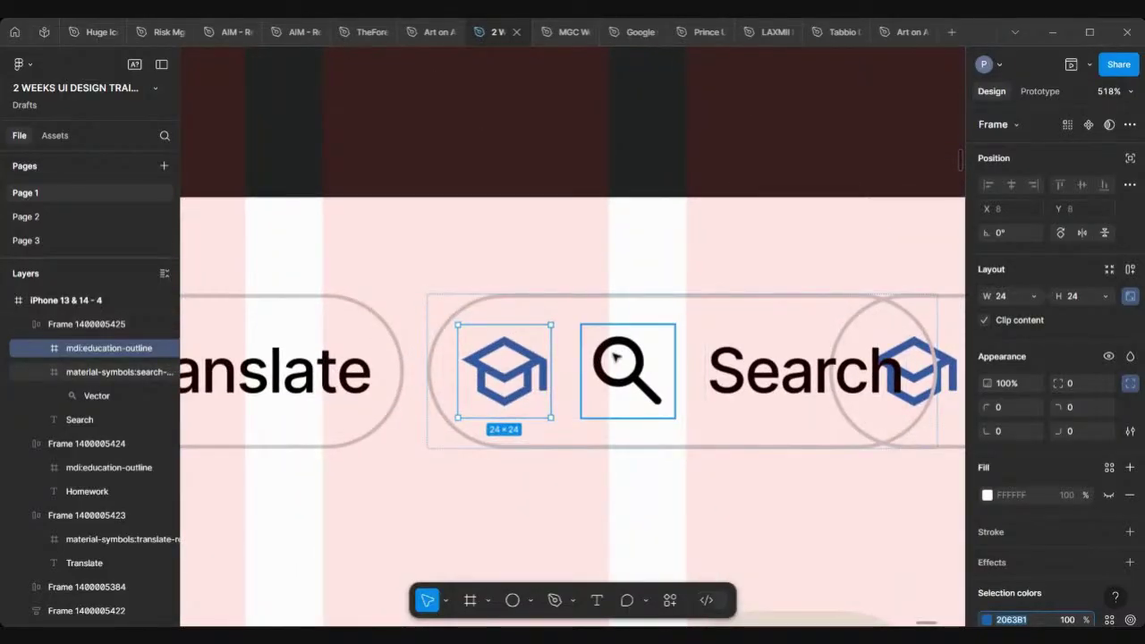
pyautogui.click(613, 358)
pyautogui.scroll(-3, 1076, 554)
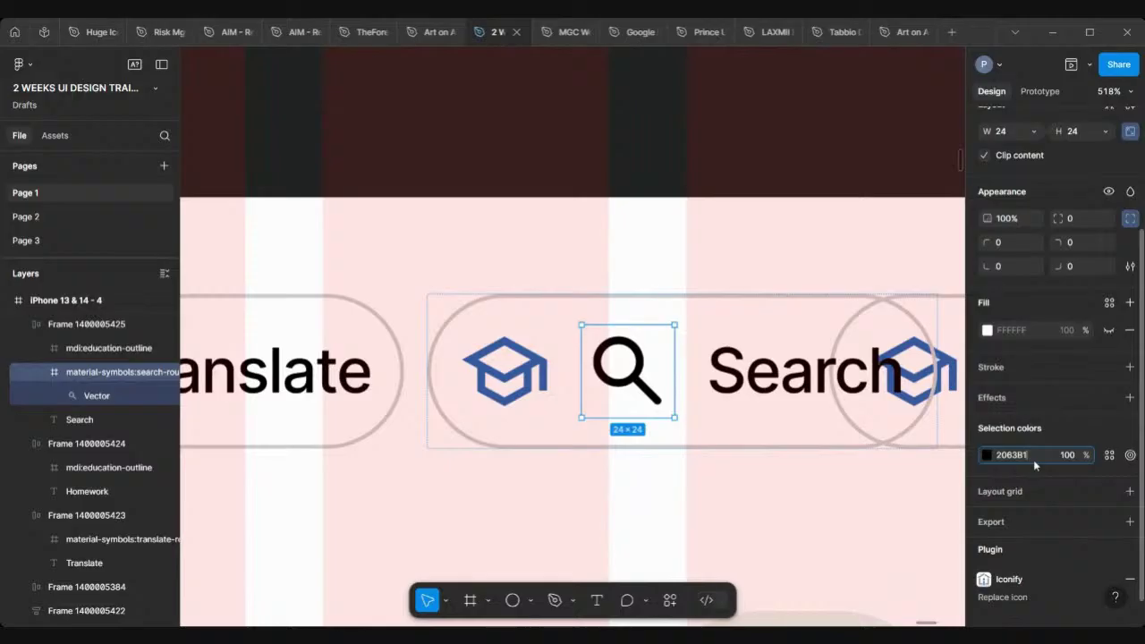
pyautogui.hotkey('ctrl', 'v')
pyautogui.press('Return')
# Set the fill of the Search button's text label to 2063B1.
pyautogui.click(824, 382)
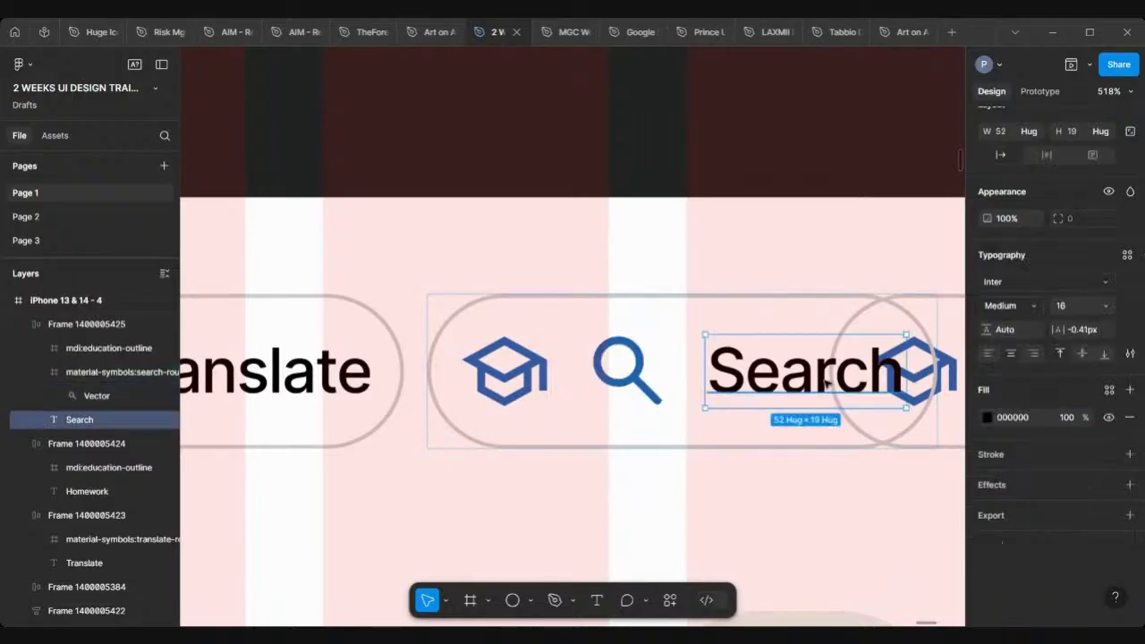
pyautogui.click(1024, 477)
pyautogui.hotkey('ctrl', 'v')
pyautogui.press('Return')
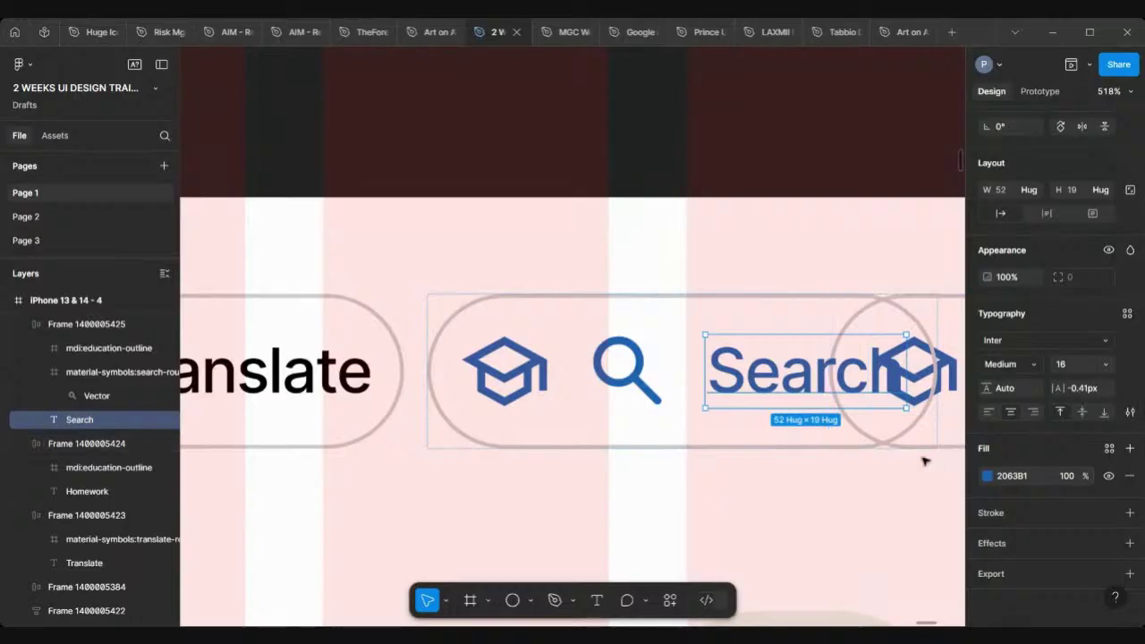
# Delete the graduation-cap icon from the Search button, keeping the magnifying glass beside the label.
pyautogui.click(516, 359)
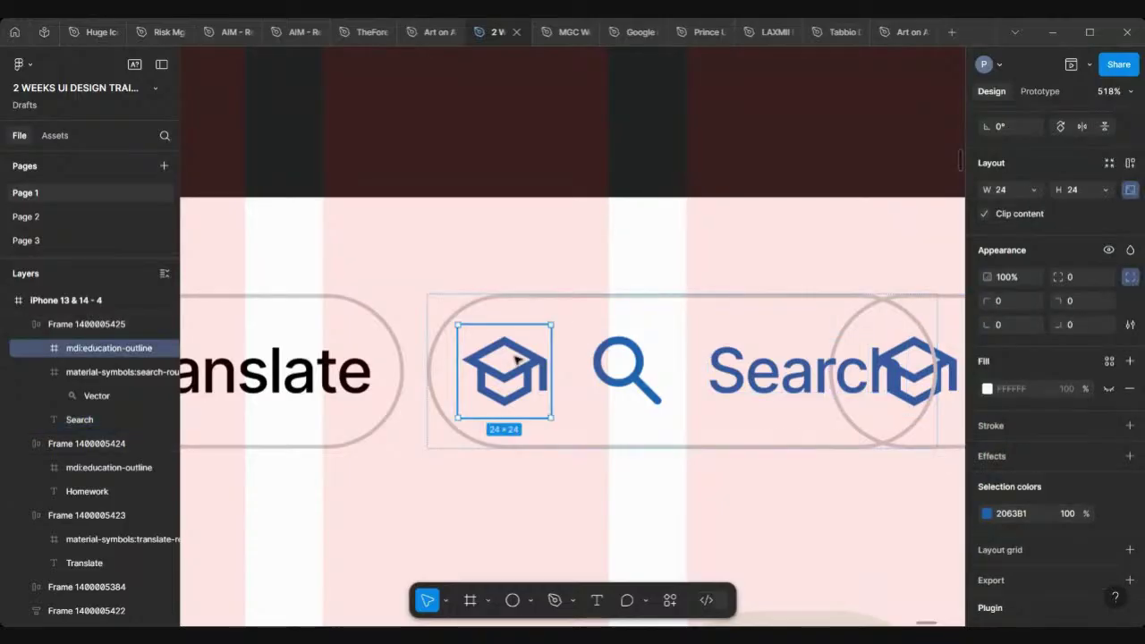
pyautogui.scroll(-10, 516, 359)
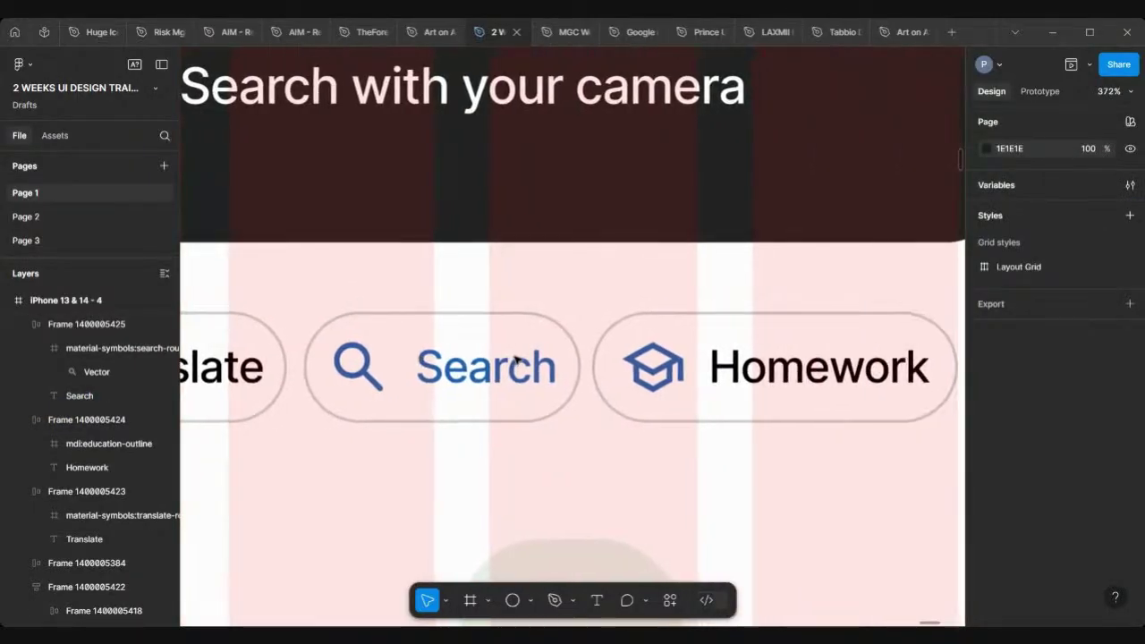
pyautogui.hscroll(2, 516, 359)
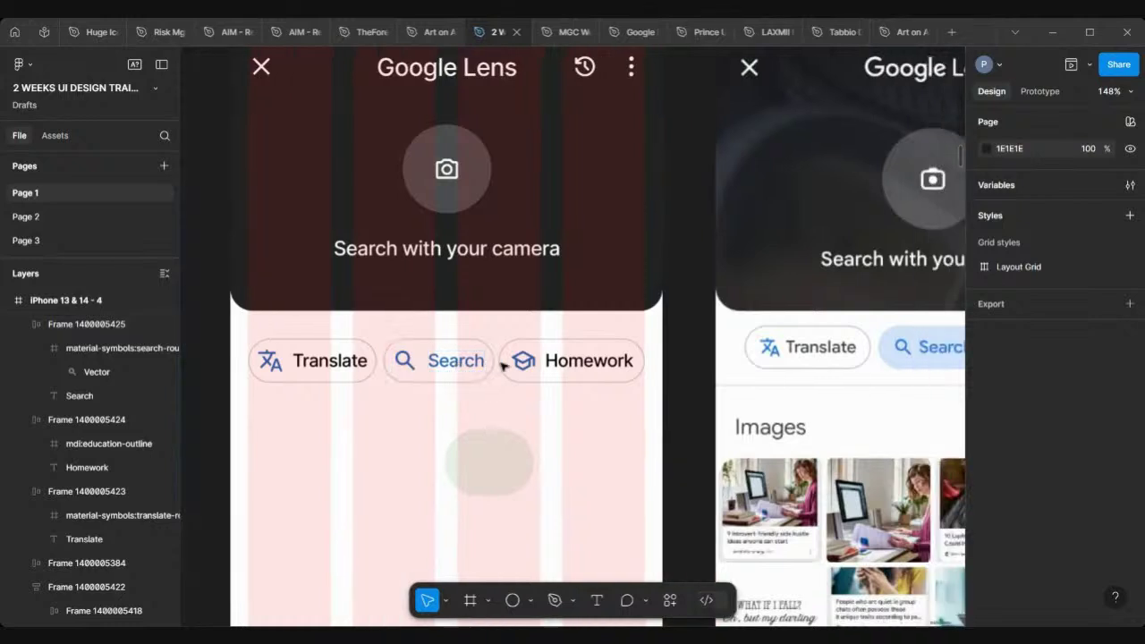
pyautogui.hscroll(5, 889, 345)
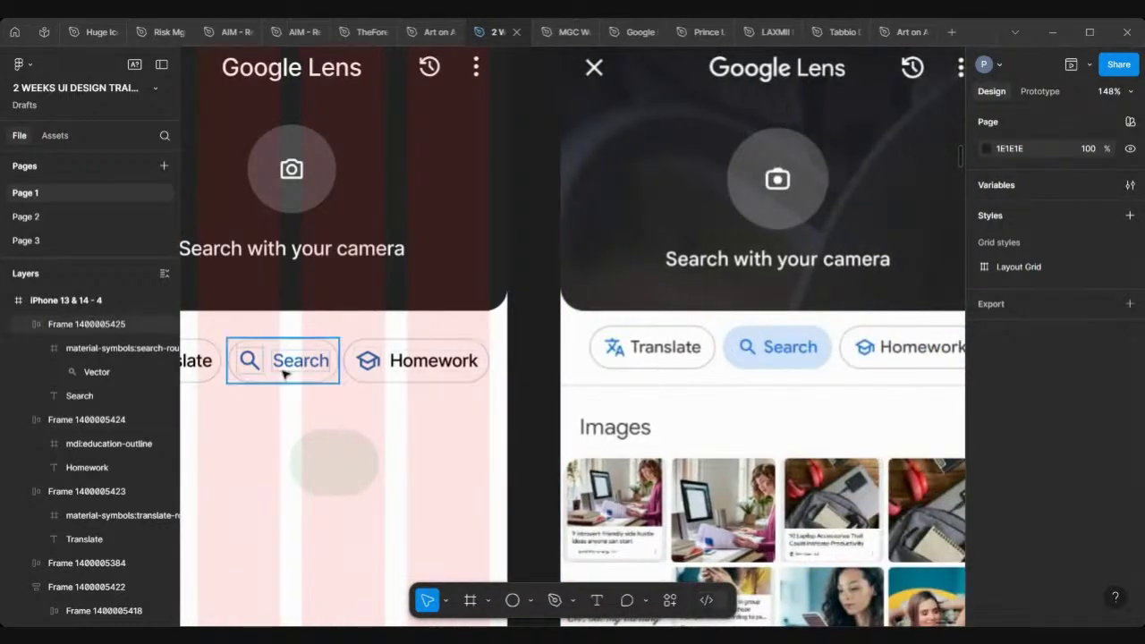
# Remove the Search button's grey stroke and give it the light-blue fill D3E5FD sampled from the reference's Search button.
pyautogui.click(282, 372)
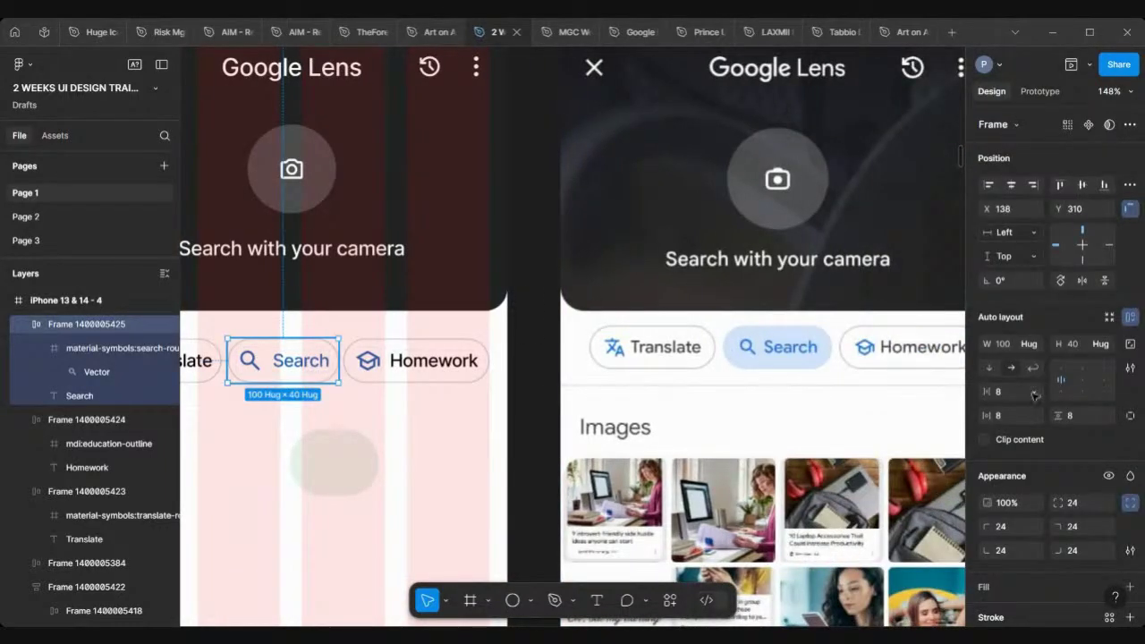
pyautogui.scroll(-3, 1032, 395)
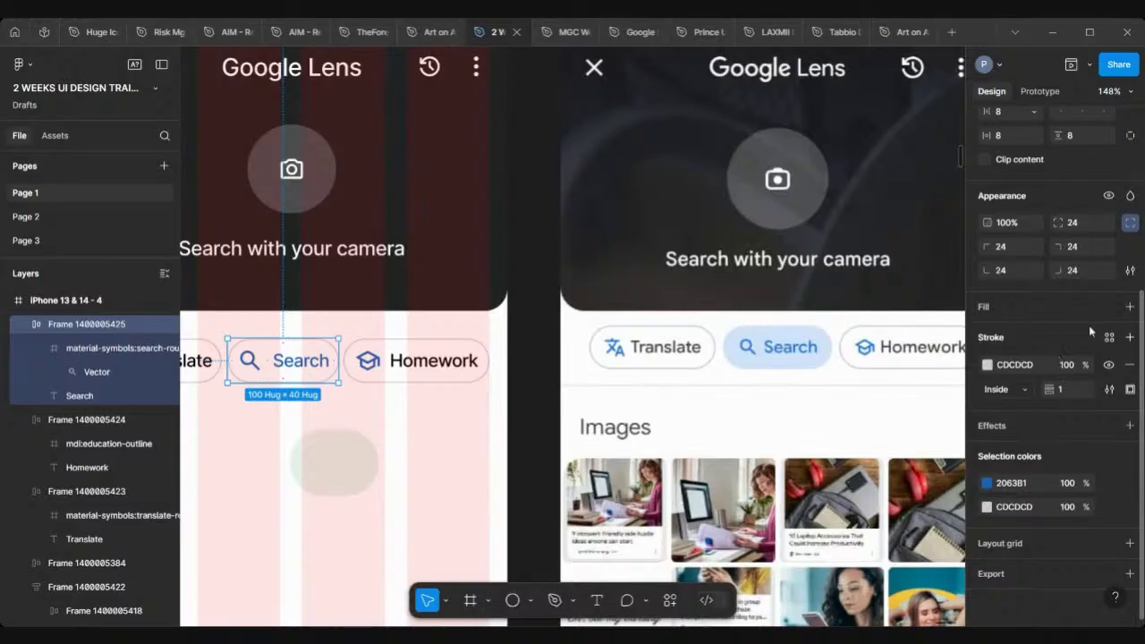
pyautogui.click(1130, 366)
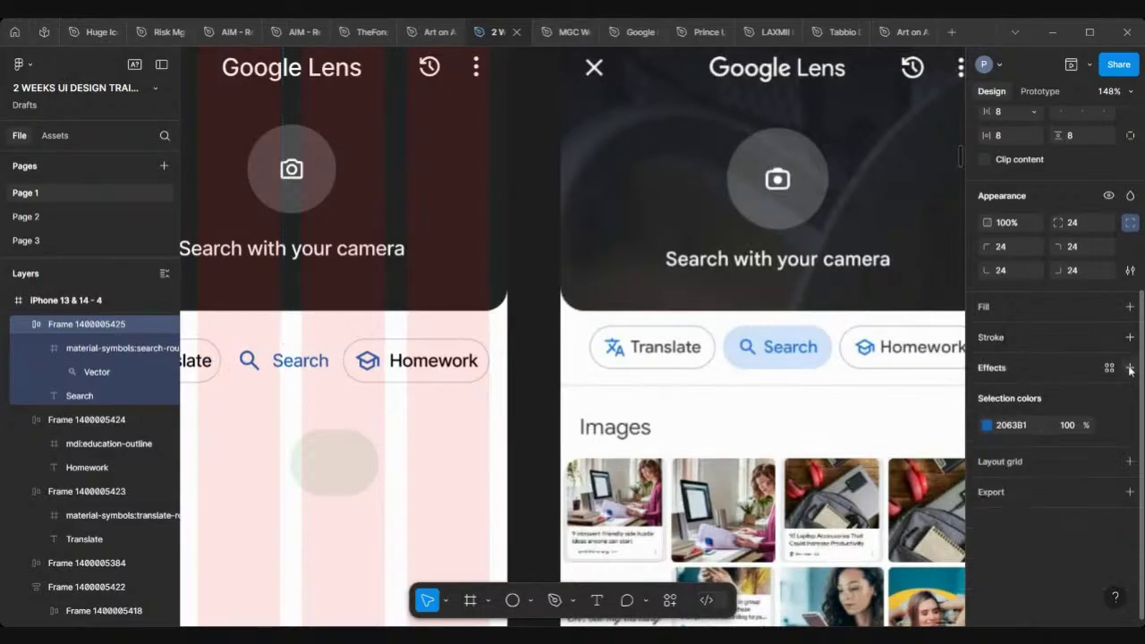
pyautogui.click(1130, 307)
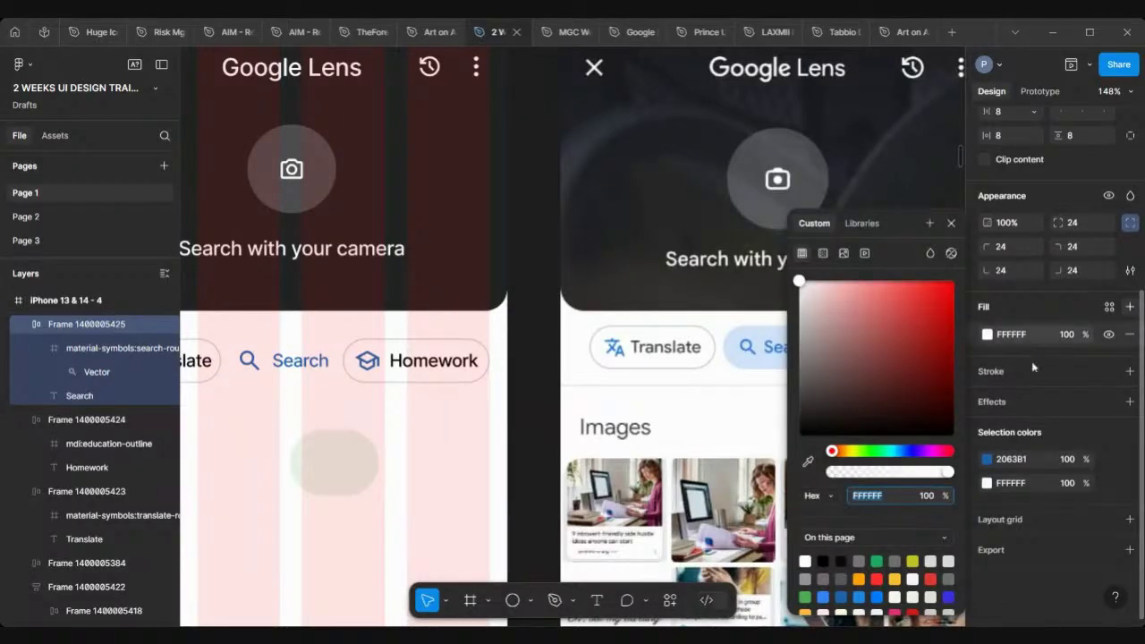
pyautogui.click(807, 463)
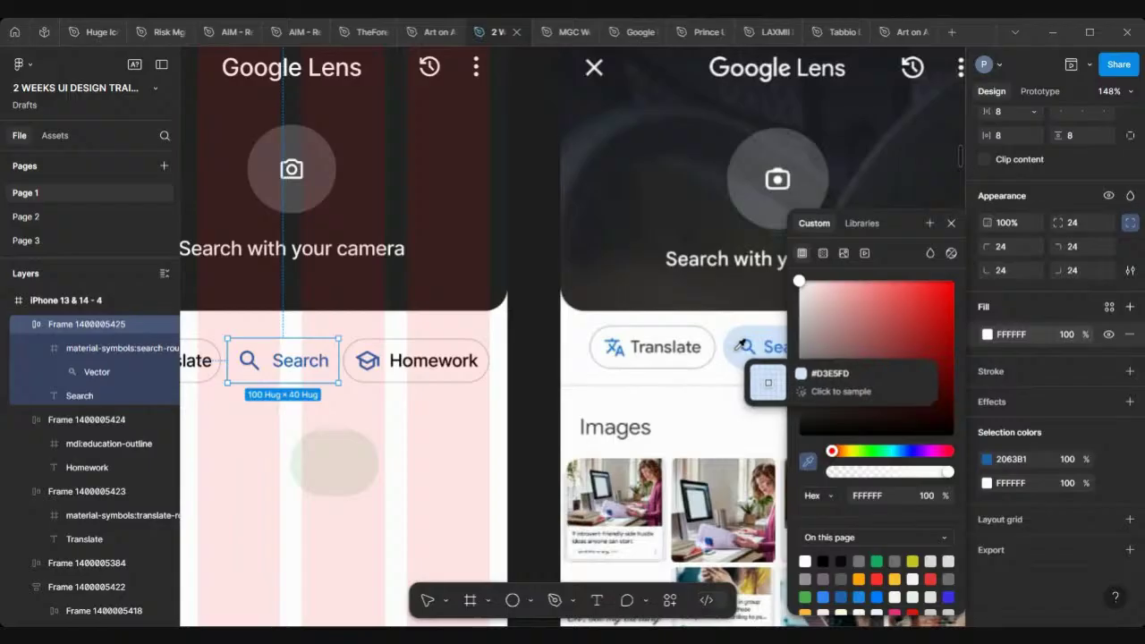
pyautogui.click(735, 350)
pyautogui.scroll(-5, 248, 429)
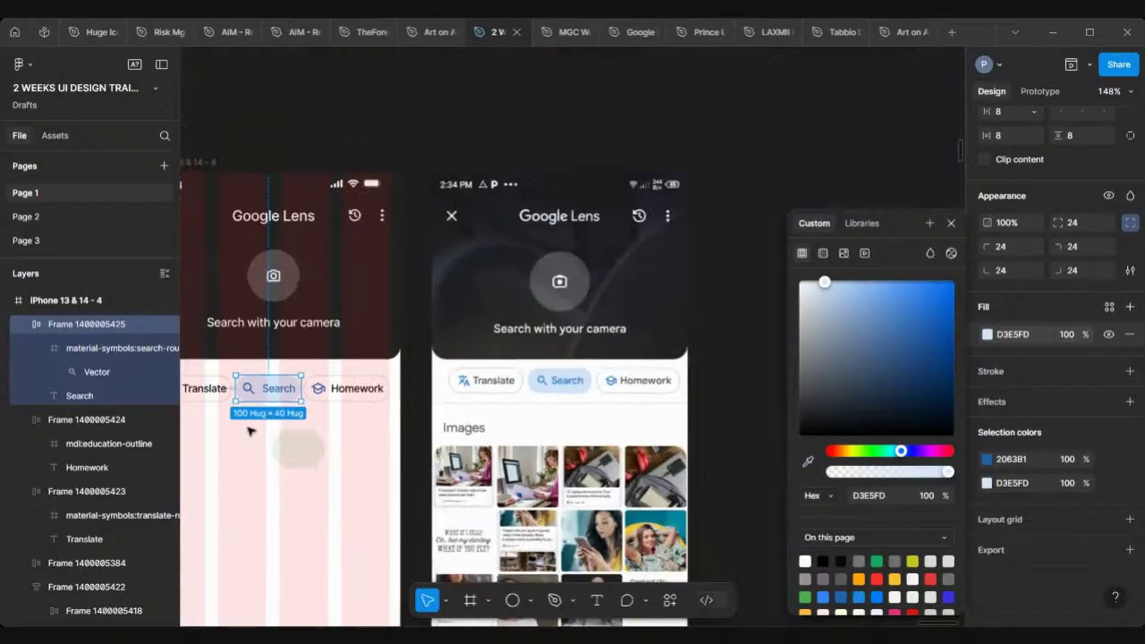
# Delete the leftover 80 × 60 rounded shape below the filter buttons.
pyautogui.hscroll(-2, 250, 431)
pyautogui.scroll(-1, 250, 431)
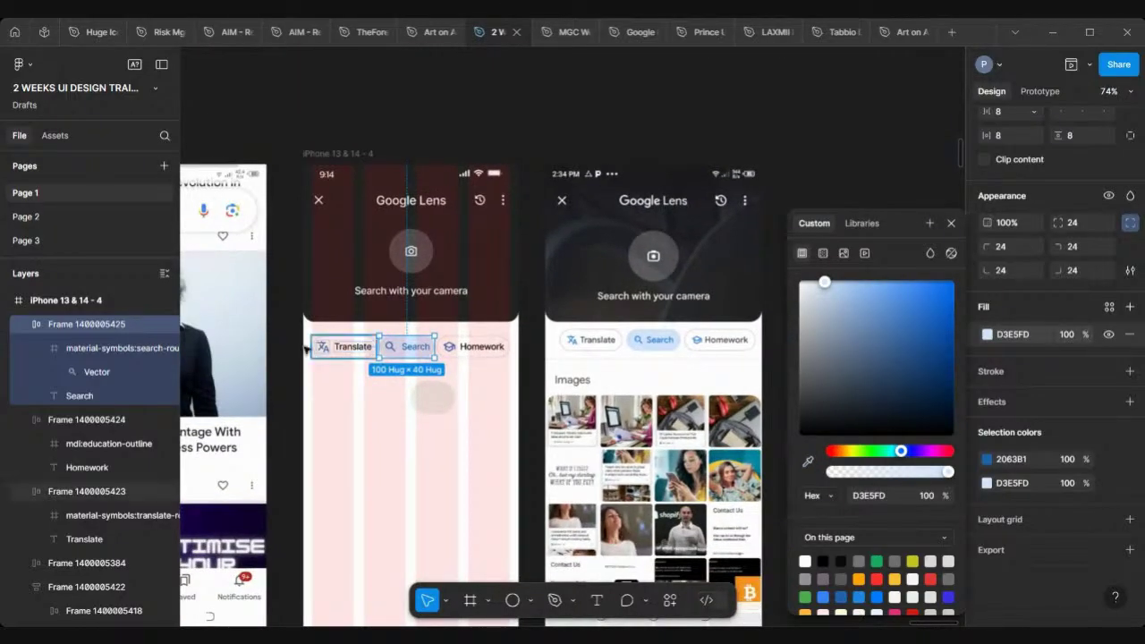
pyautogui.click(440, 402)
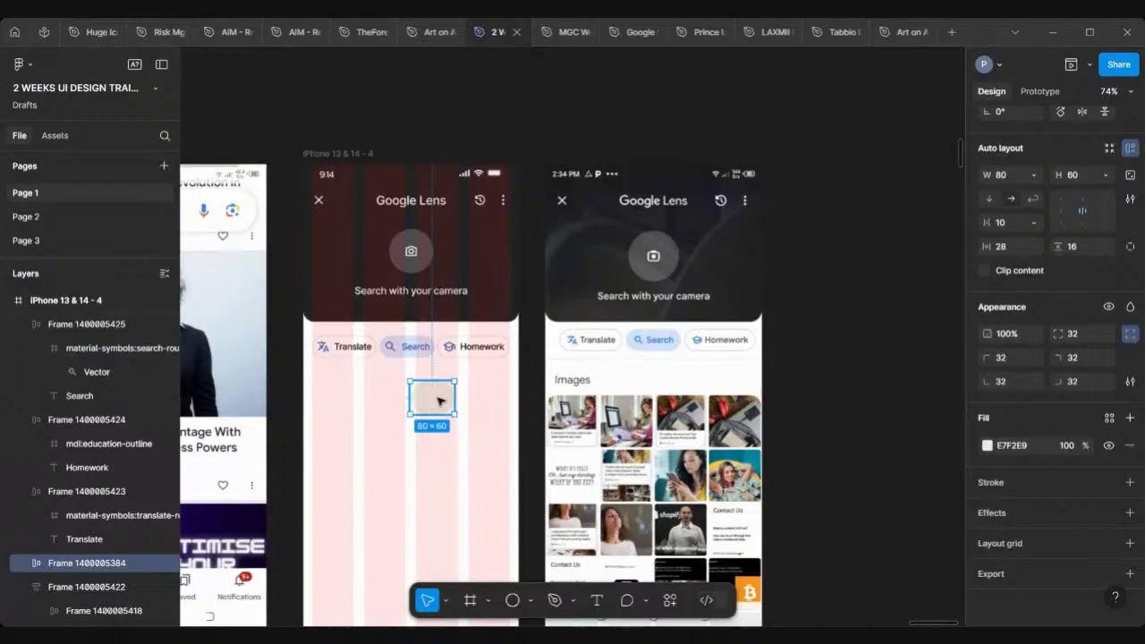
pyautogui.press('Delete')
pyautogui.scroll(-2, 439, 401)
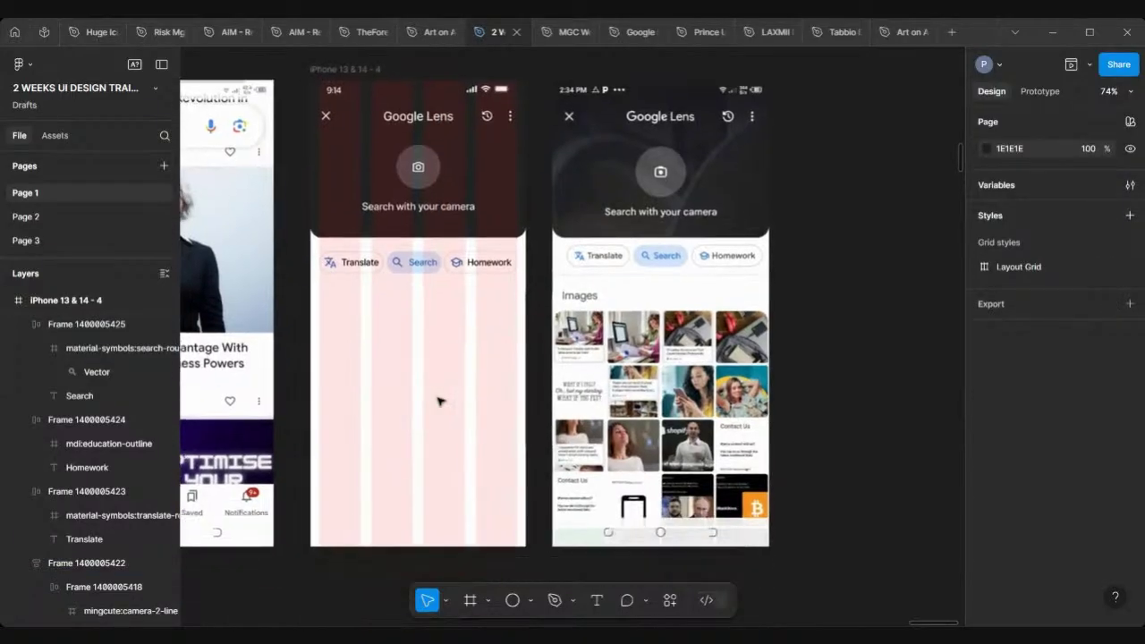
pyautogui.scroll(3, 654, 329)
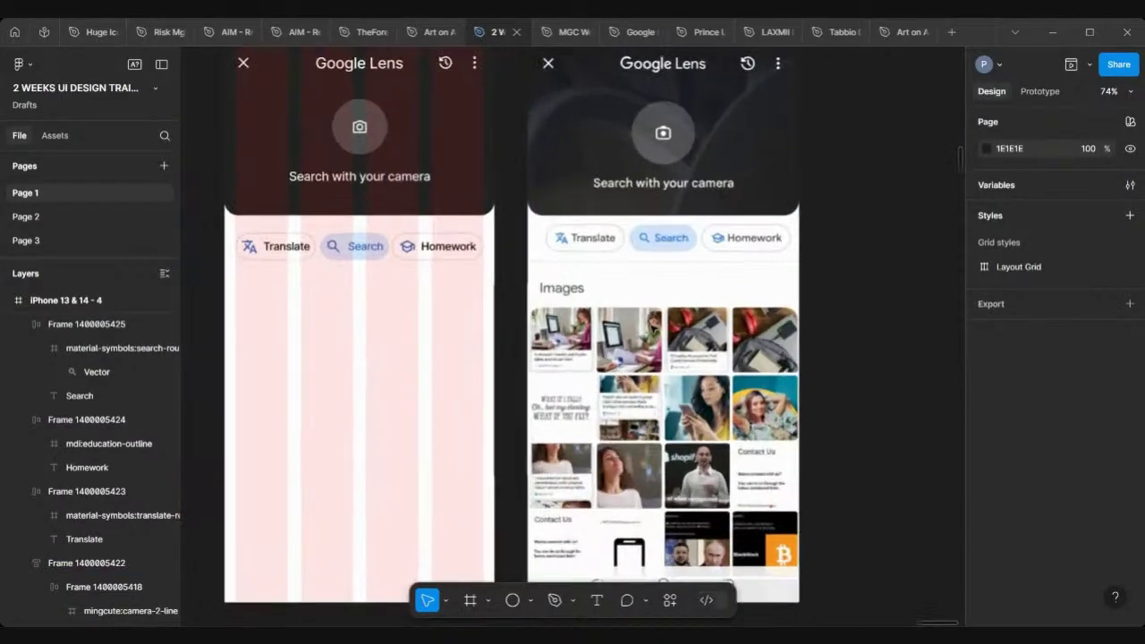
# Copy the divider line under the shortcut buttons of the iPhone 13 & 14 - 2 screen and paste it into the Google Lens frame.
pyautogui.scroll(-5, 639, 263)
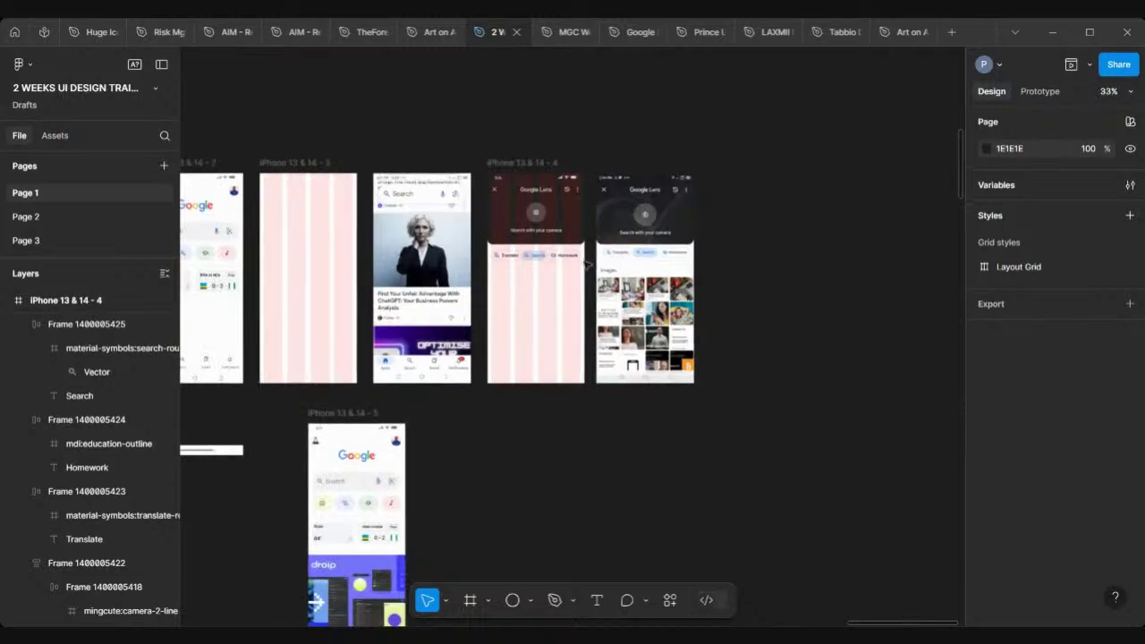
pyautogui.hscroll(-3, 361, 265)
pyautogui.scroll(5, 502, 268)
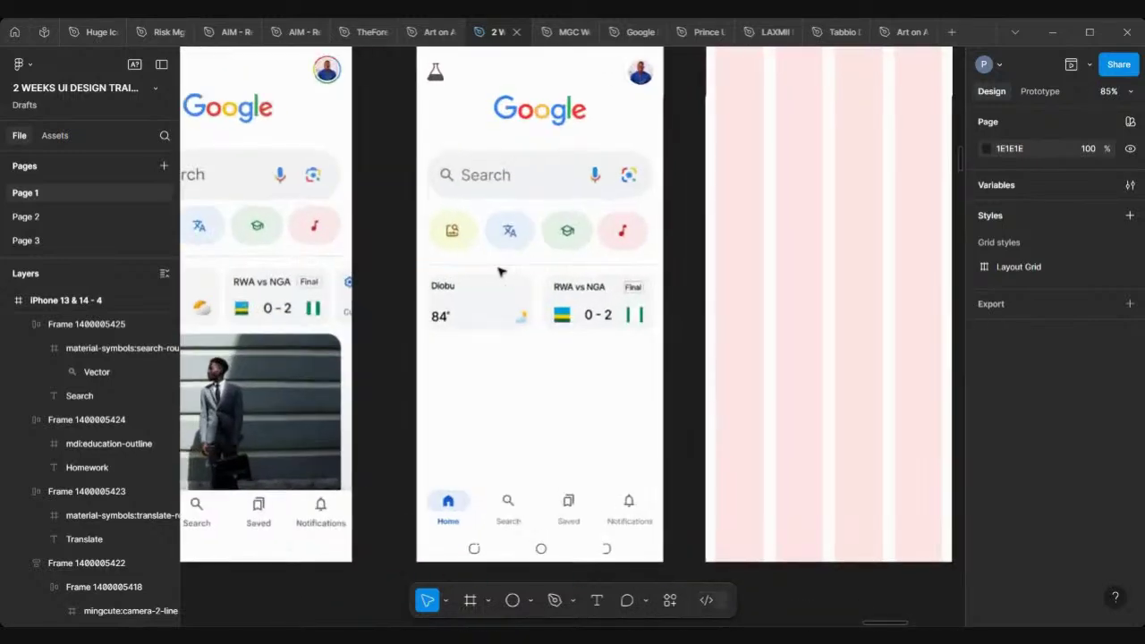
pyautogui.click(500, 268)
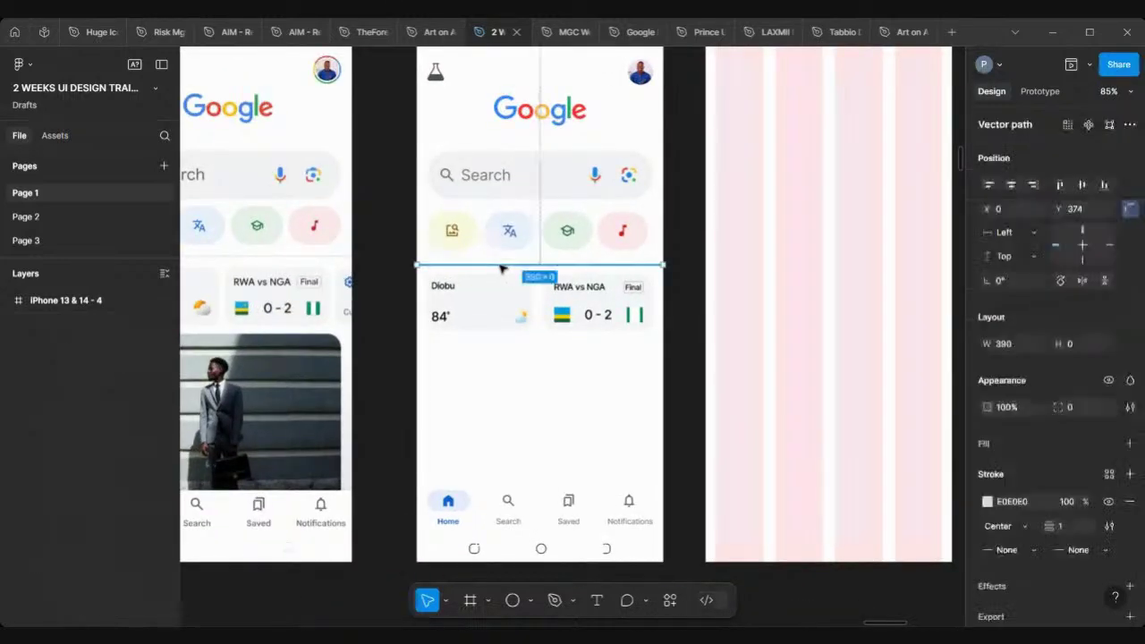
pyautogui.scroll(-5, 500, 268)
pyautogui.scroll(2, 580, 207)
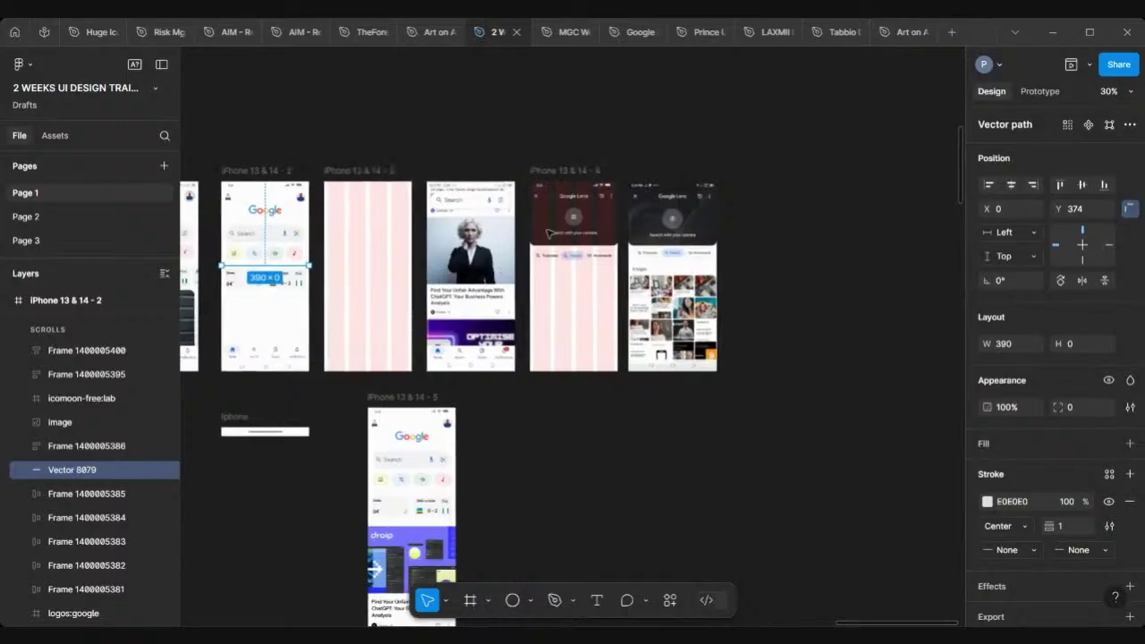
pyautogui.scroll(2, 579, 208)
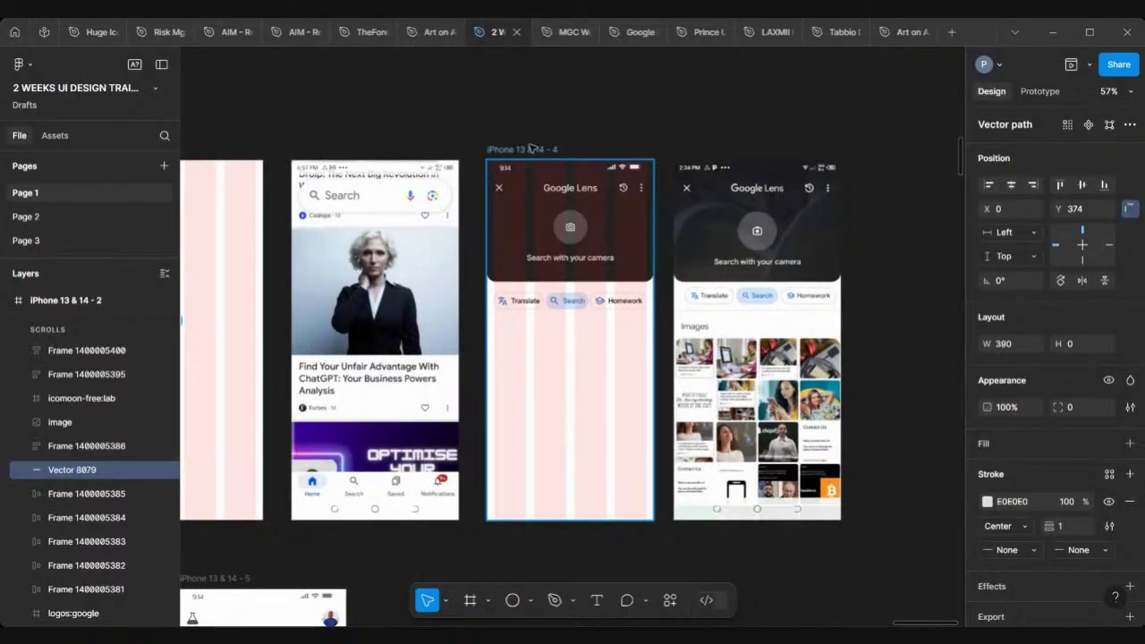
pyautogui.click(530, 148)
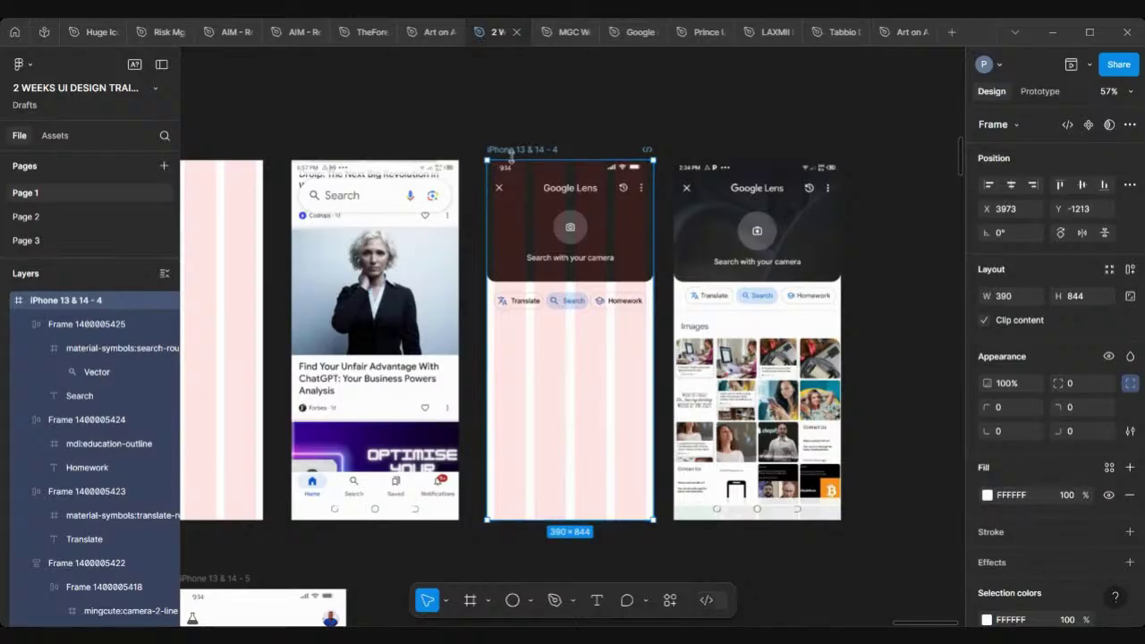
pyautogui.hotkey('ctrl', 'v')
pyautogui.scroll(4, 449, 344)
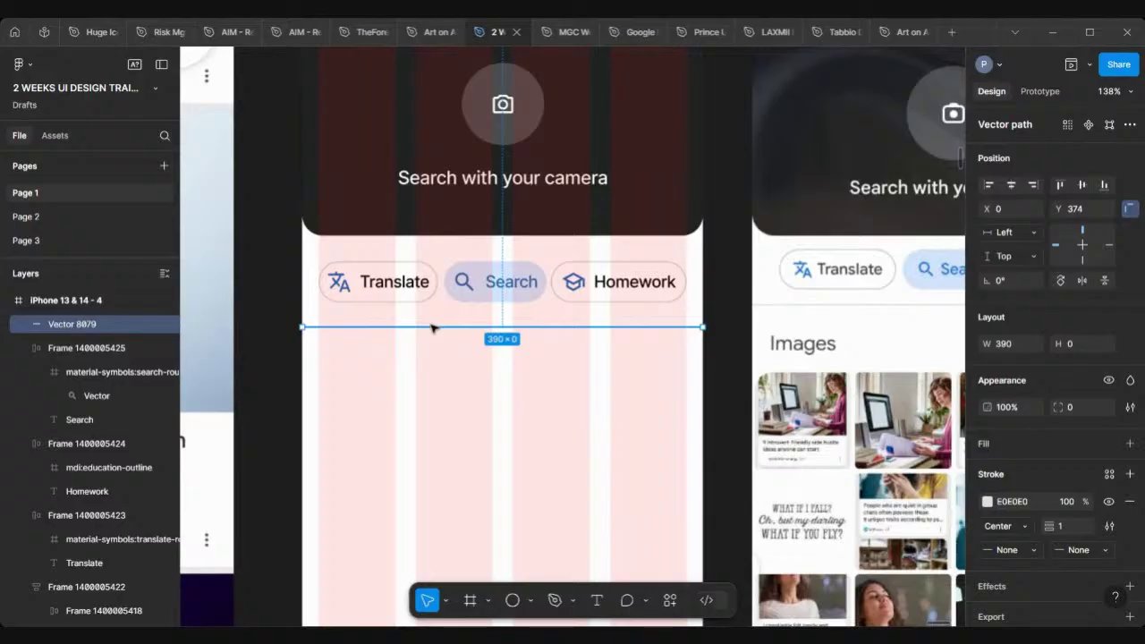
# Move the divider line up 10 px, and shift it together with the Translate, Search and Homework buttons up another 10 px.
pyautogui.hotkey('shift', 'Up')
pyautogui.scroll(-4, 433, 328)
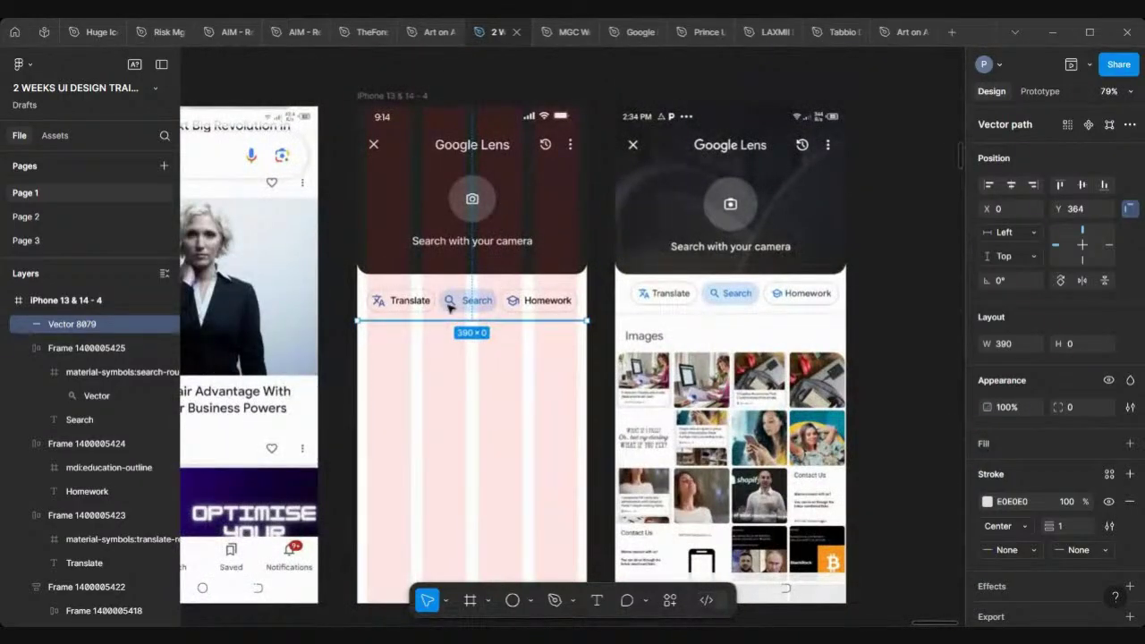
pyautogui.keyDown('shift'); pyautogui.click(419, 299); pyautogui.keyUp('shift')
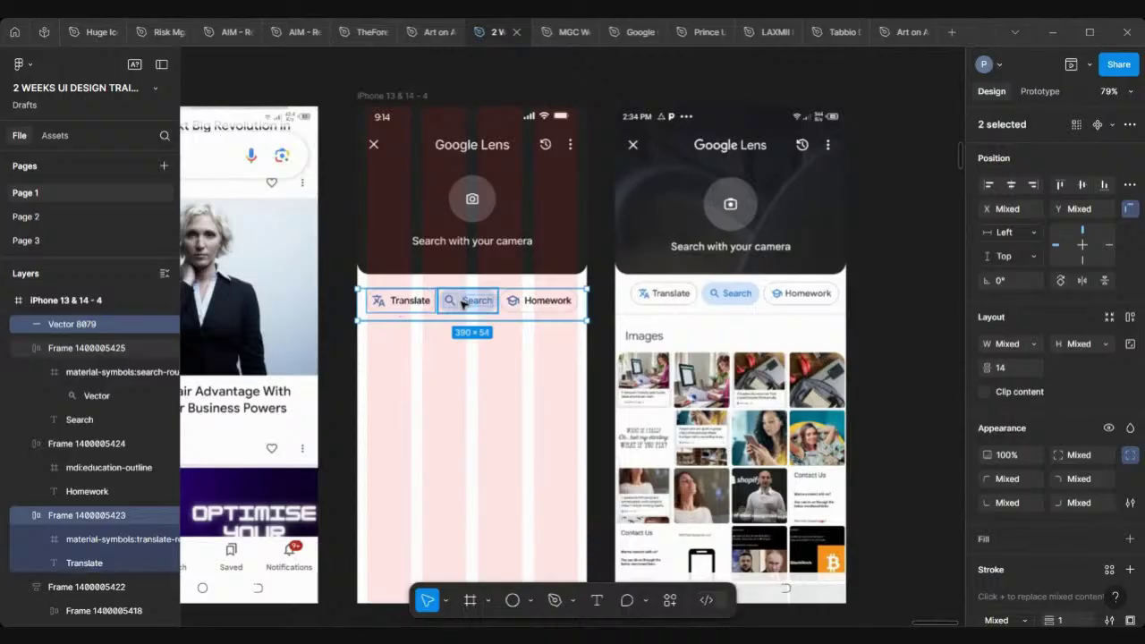
pyautogui.keyDown('shift'); pyautogui.click(467, 301); pyautogui.keyUp('shift')
pyautogui.keyDown('shift'); pyautogui.click(518, 302); pyautogui.keyUp('shift')
pyautogui.hotkey('shift', 'Up')
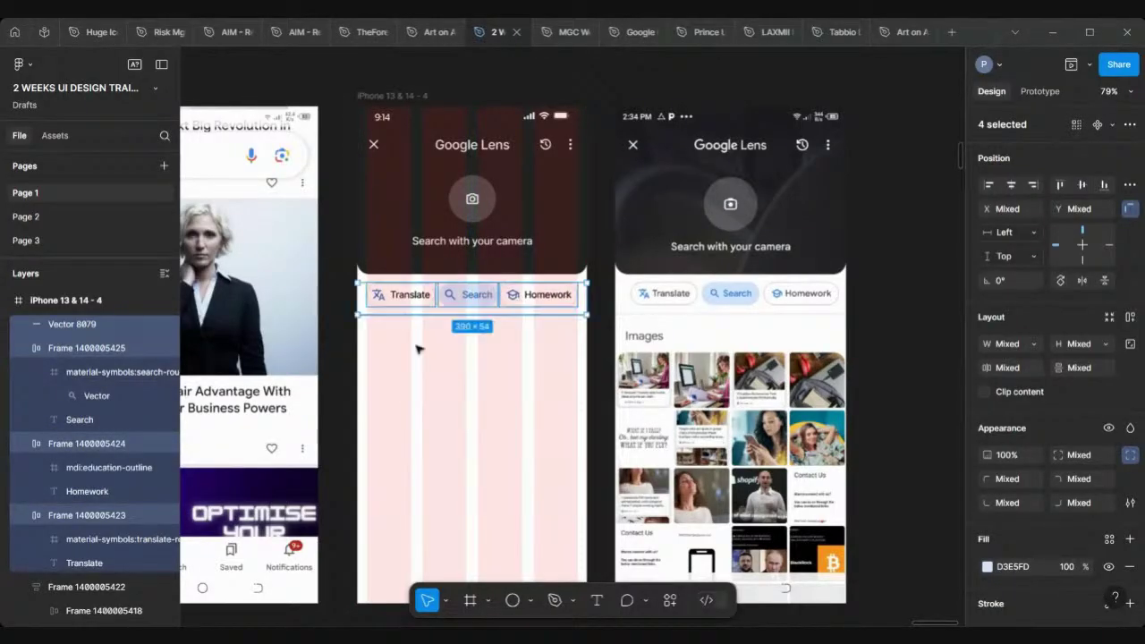
pyautogui.press('Escape')
# Add the heading "Images" below the divider line at X 16, Y 379, and set its font size to 18.
pyautogui.click(598, 611)
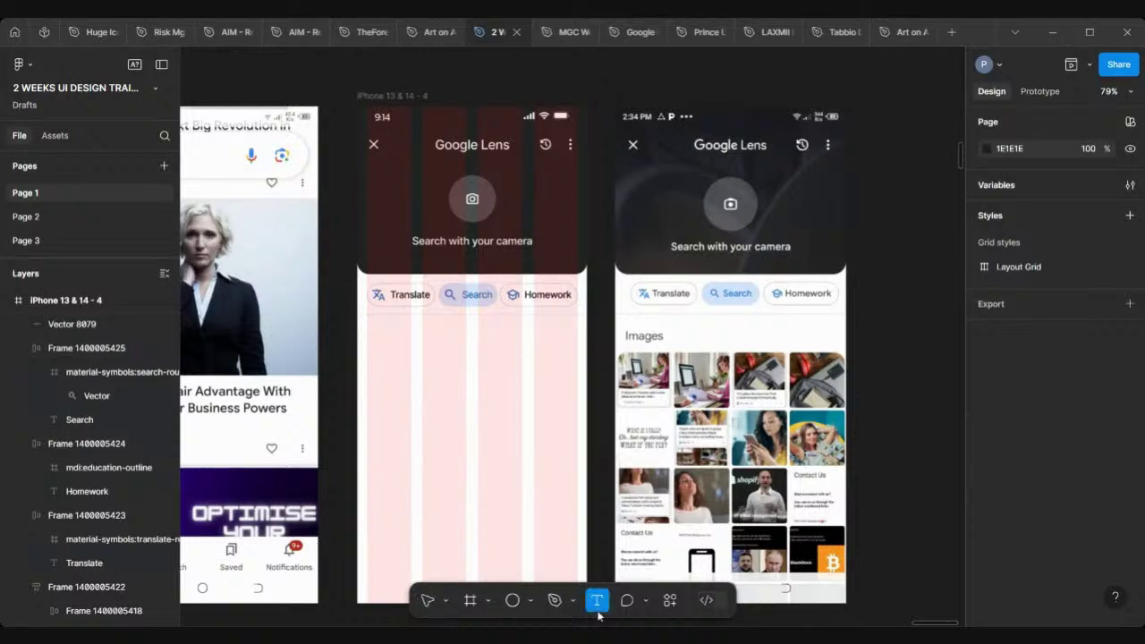
pyautogui.click(381, 352)
pyautogui.write('Image')
pyautogui.press('Escape')
pyautogui.write('s')
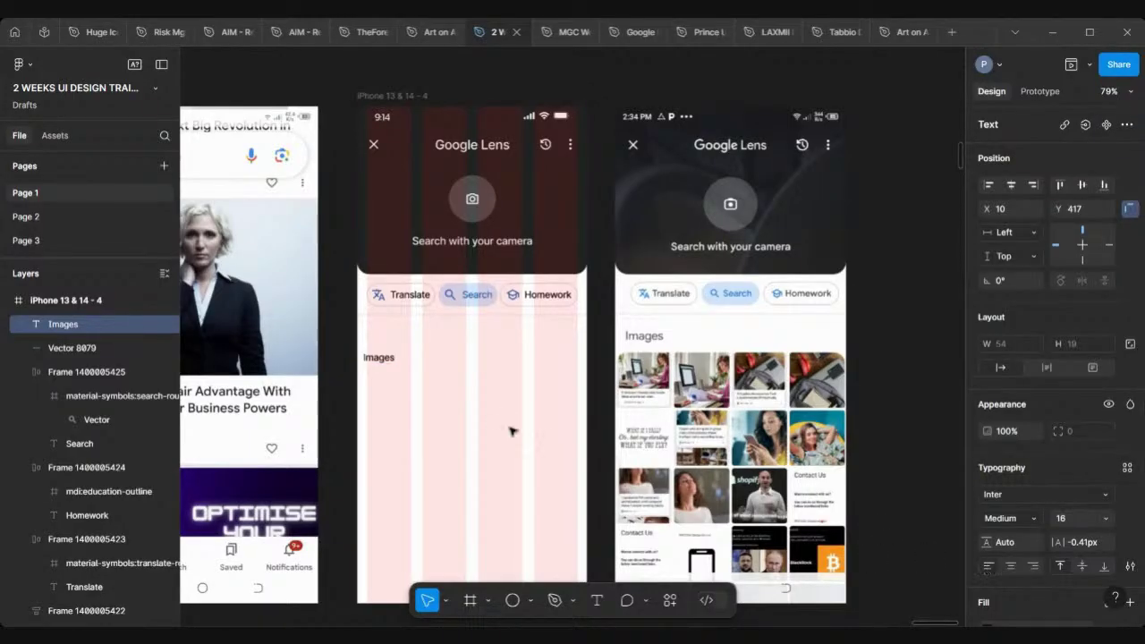
pyautogui.keyDown('ctrl'); pyautogui.scroll(3, 444, 401); pyautogui.keyUp('ctrl')
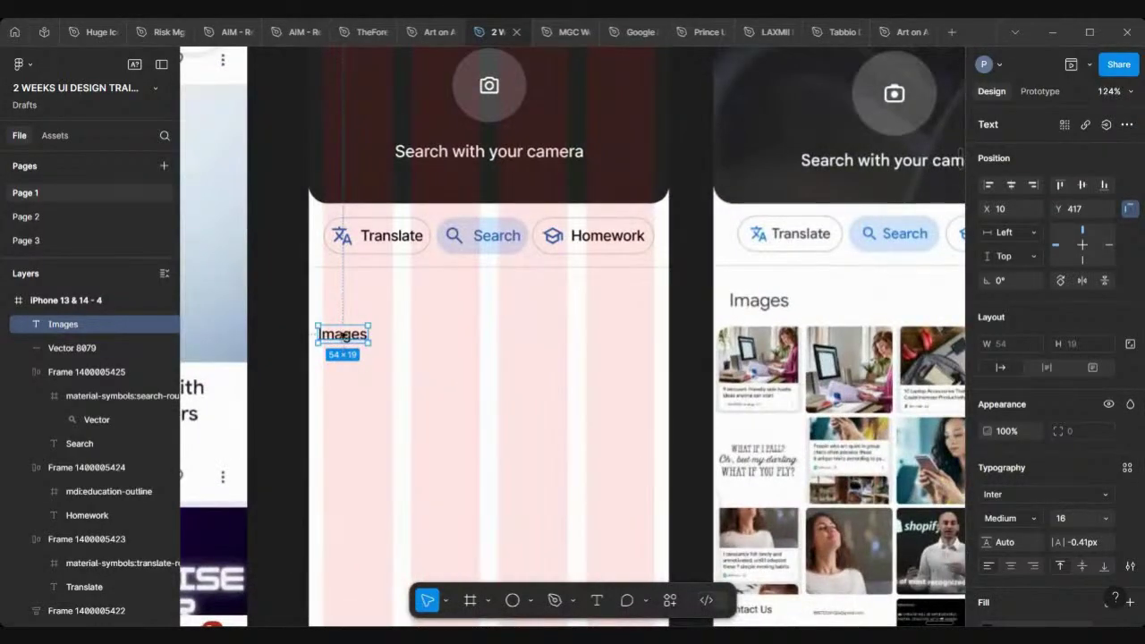
pyautogui.moveTo(343, 335); pyautogui.dragTo(350, 300)
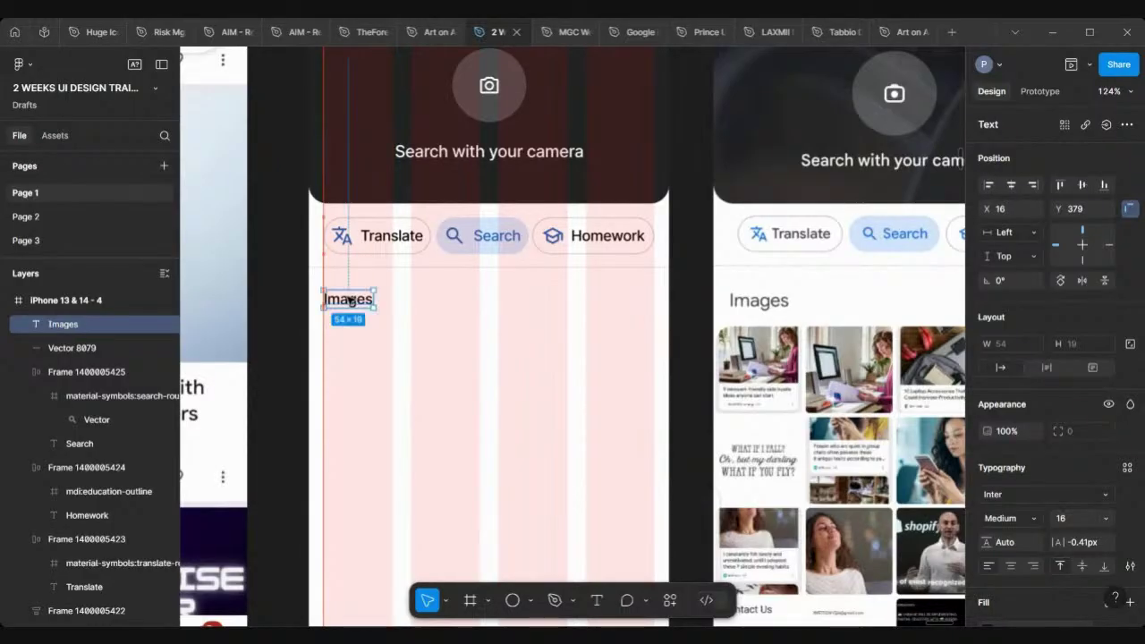
pyautogui.click(1082, 519)
pyautogui.write('18')
pyautogui.press('Return')
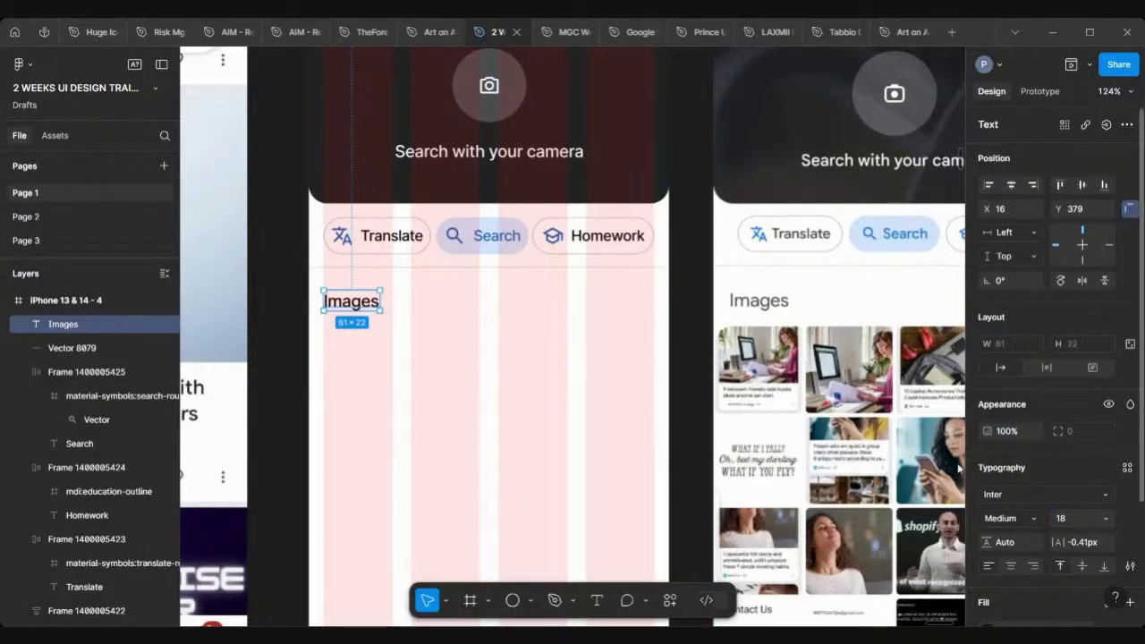
# Give the Images heading the dark-grey fill 424443 sampled from the heading in the reference screen.
pyautogui.scroll(5, 780, 256)
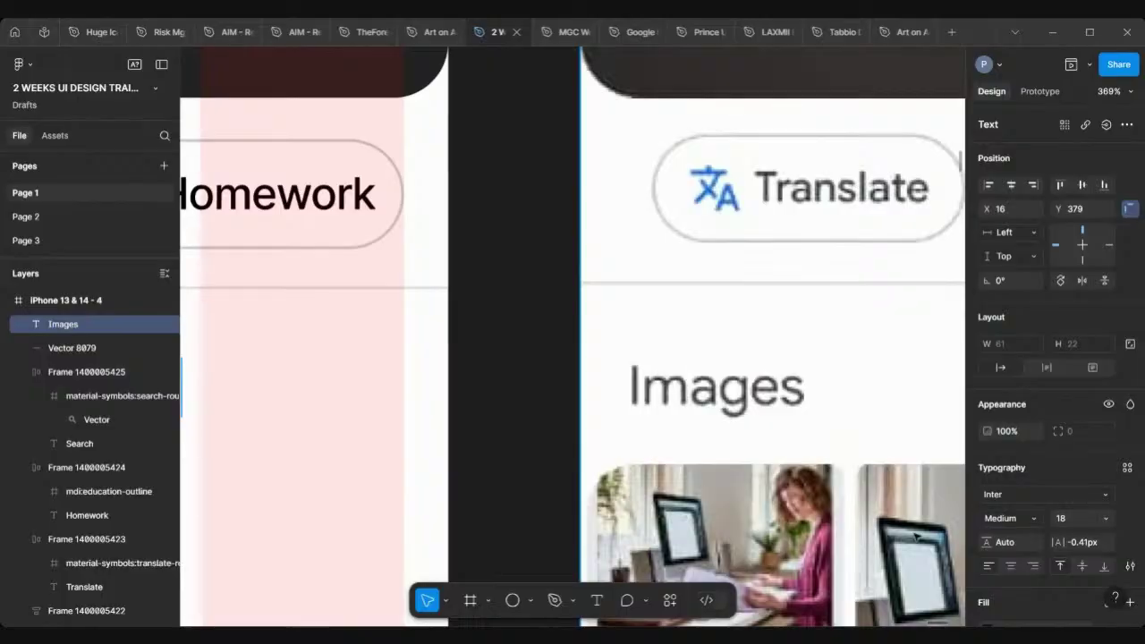
pyautogui.scroll(-3, 1009, 572)
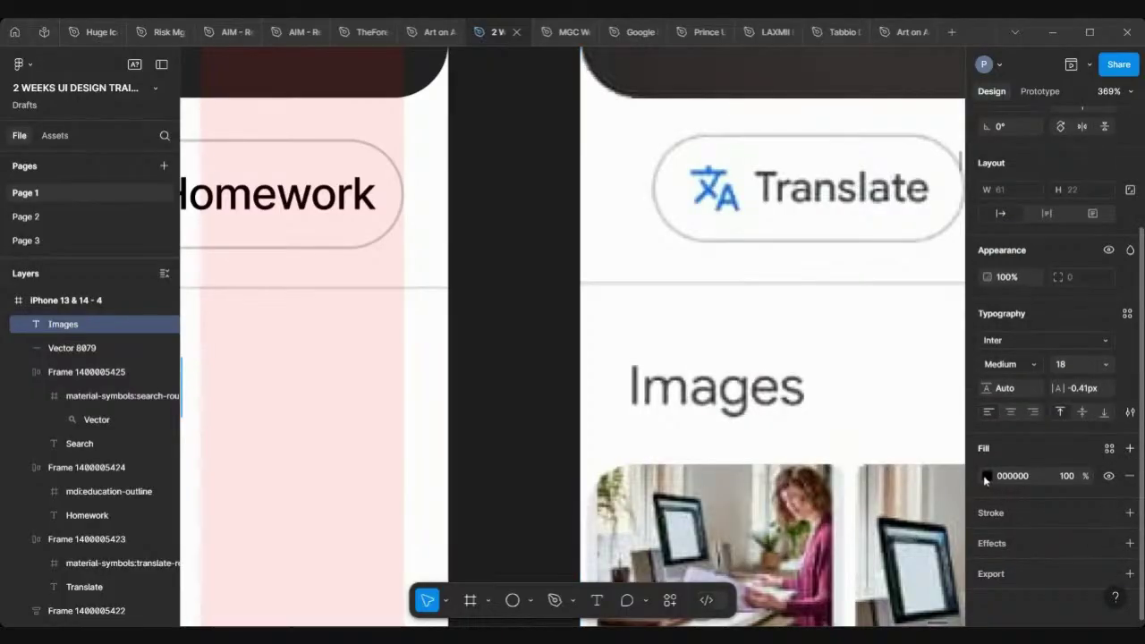
pyautogui.click(986, 476)
pyautogui.click(807, 461)
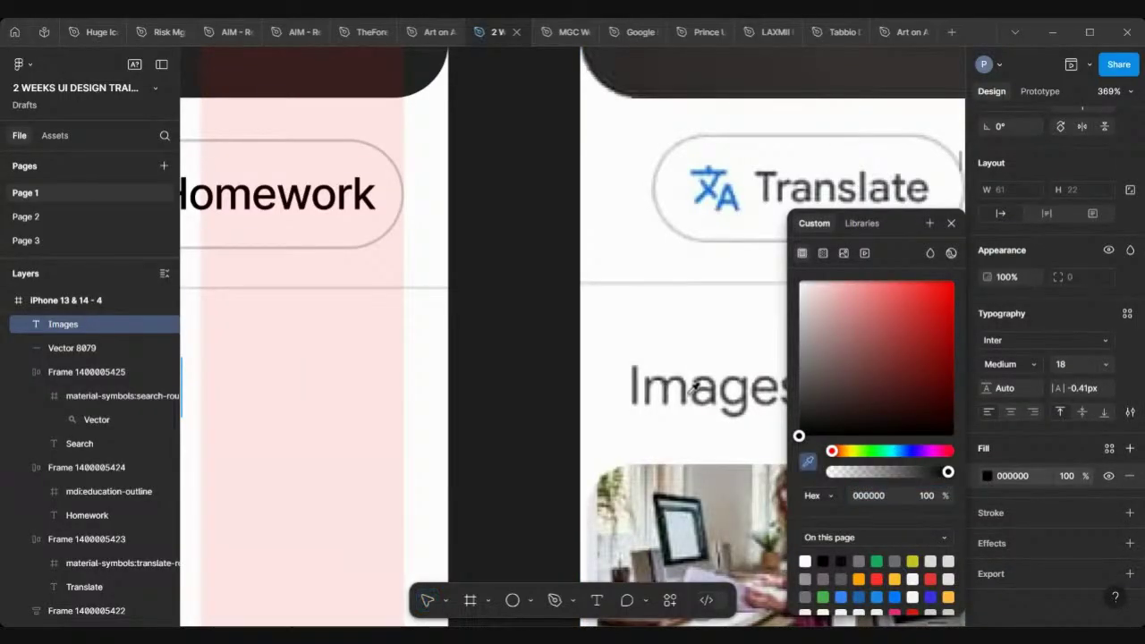
pyautogui.scroll(2, 693, 386)
pyautogui.scroll(5, 693, 386)
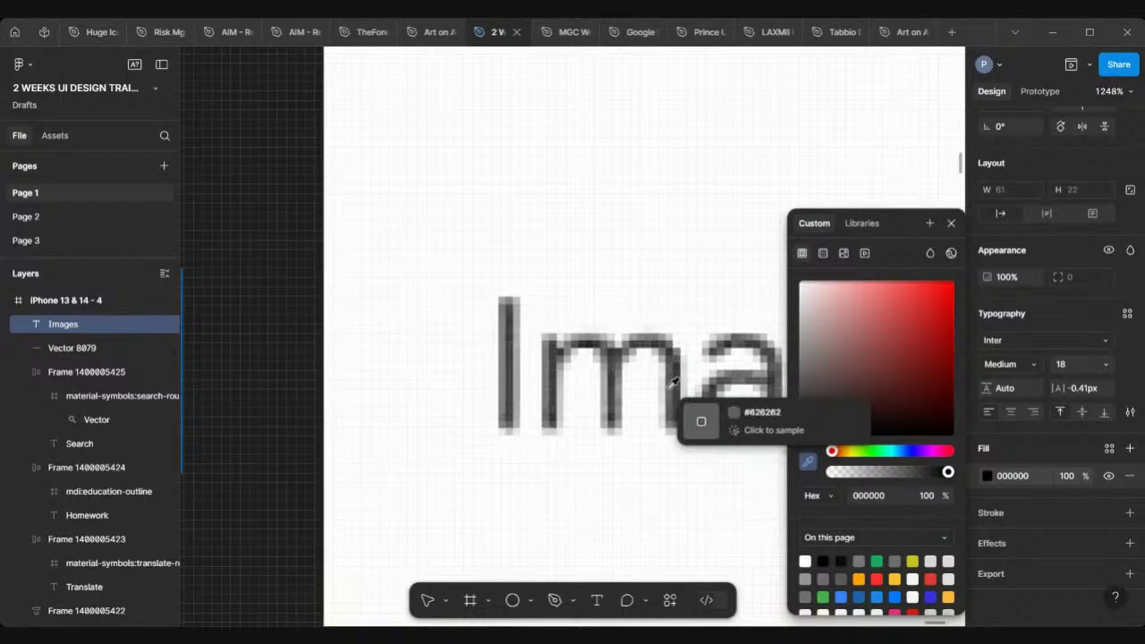
pyautogui.click(680, 379)
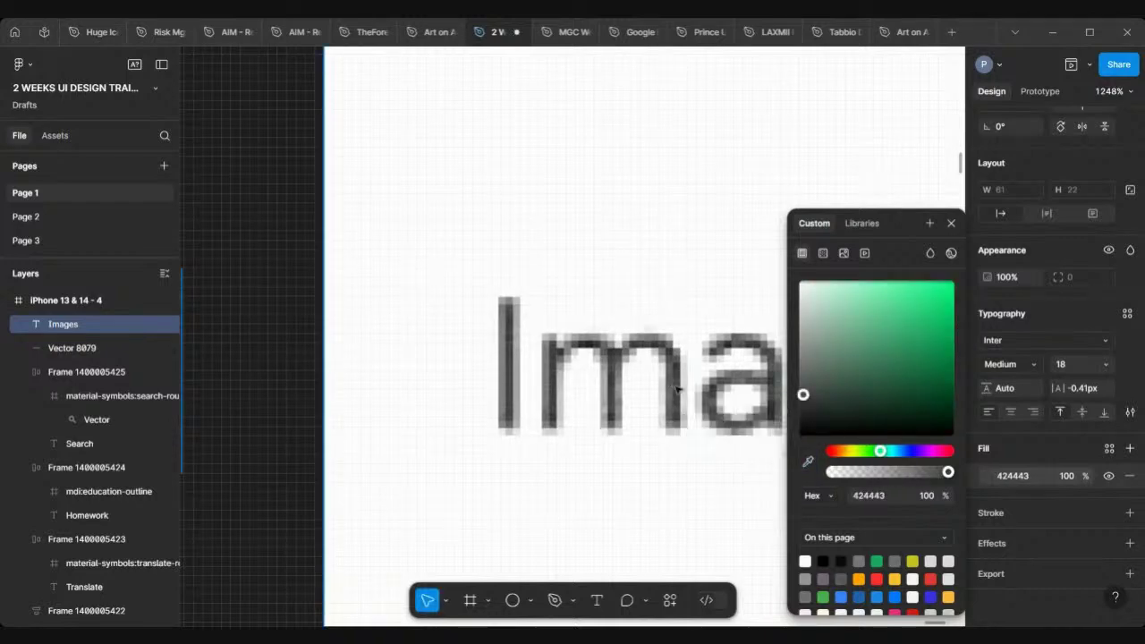
pyautogui.scroll(-10, 677, 387)
pyautogui.hscroll(-2, 677, 387)
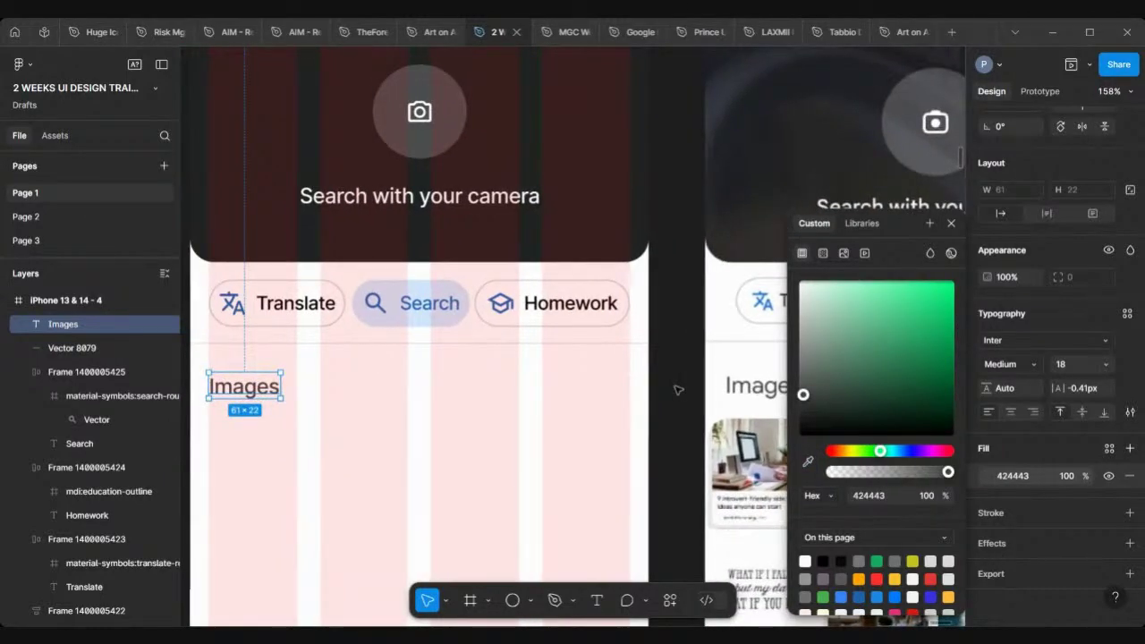
# Examine the four-column image grid in the Google Lens reference and compare it with the frame's empty area and neighbouring screens.
pyautogui.scroll(-2, 677, 387)
pyautogui.scroll(-5, 595, 358)
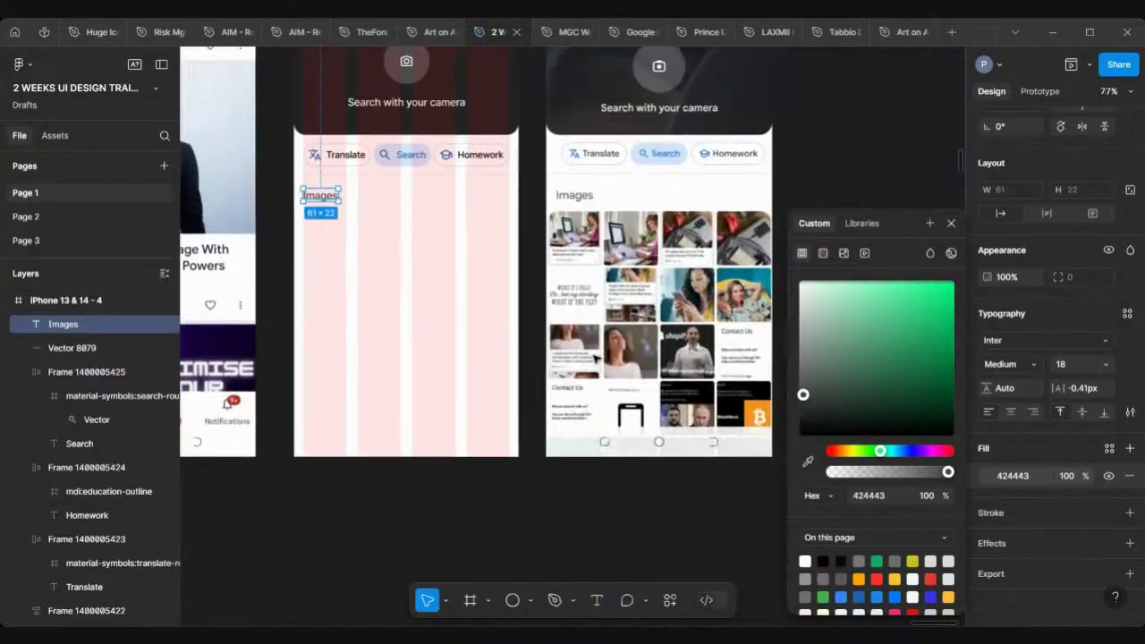
pyautogui.scroll(5, 689, 214)
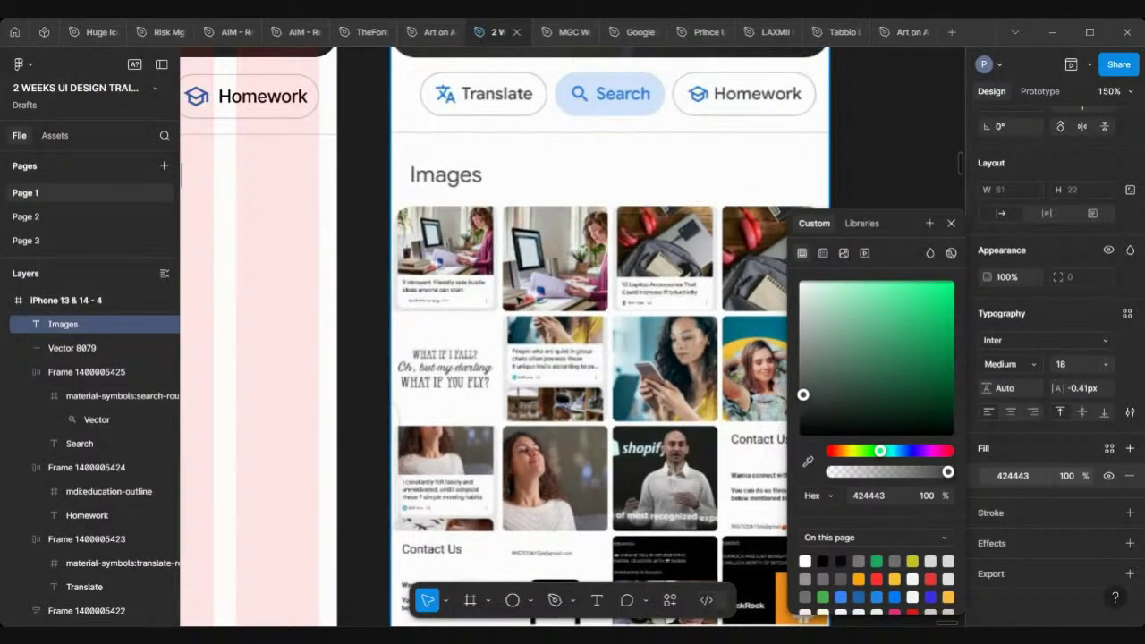
pyautogui.hscroll(2, 330, 164)
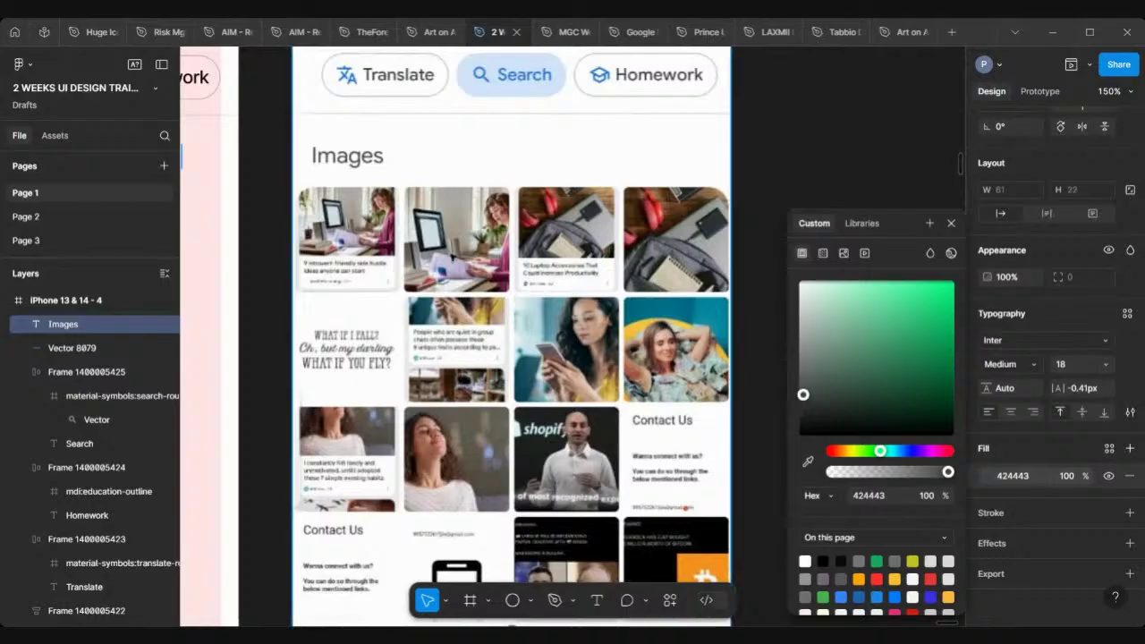
pyautogui.scroll(3, 330, 163)
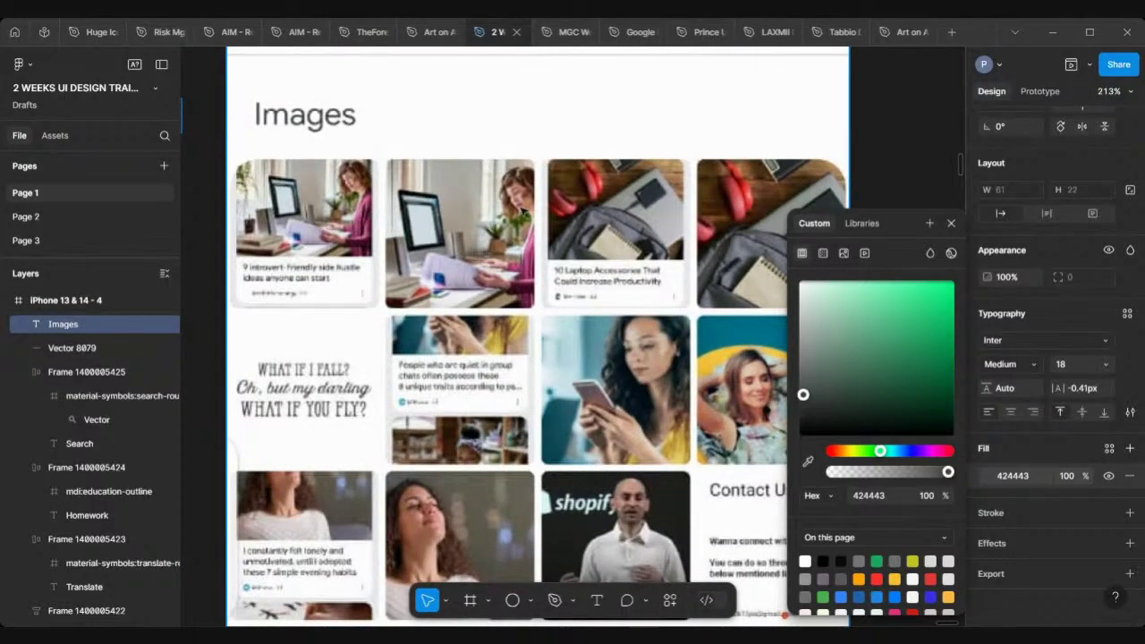
pyautogui.scroll(-2, 657, 260)
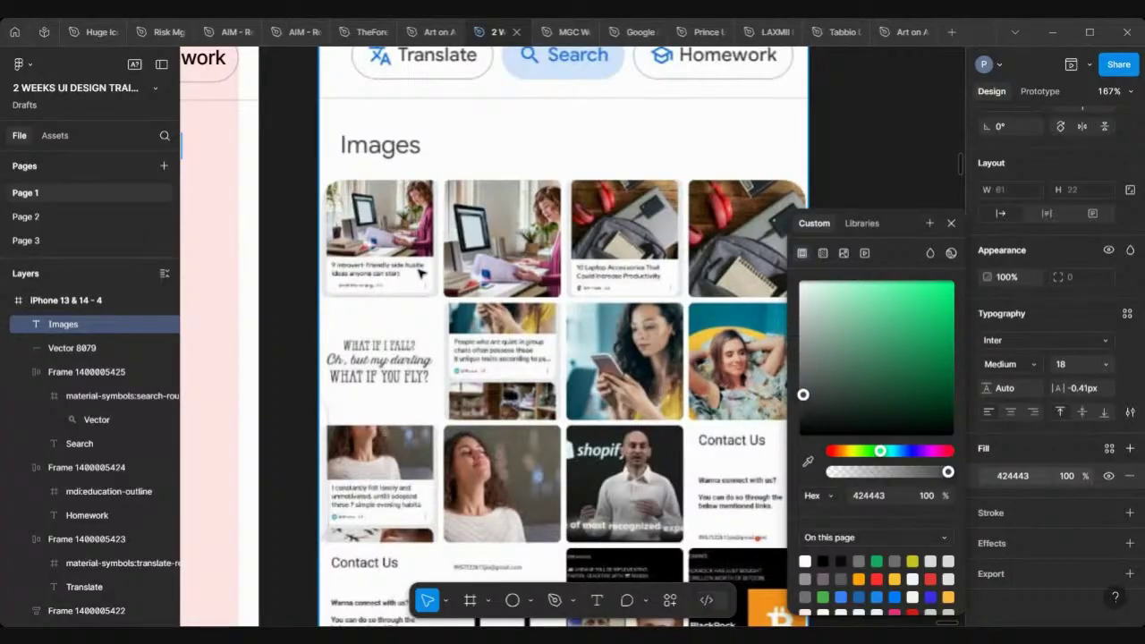
pyautogui.scroll(3, 422, 273)
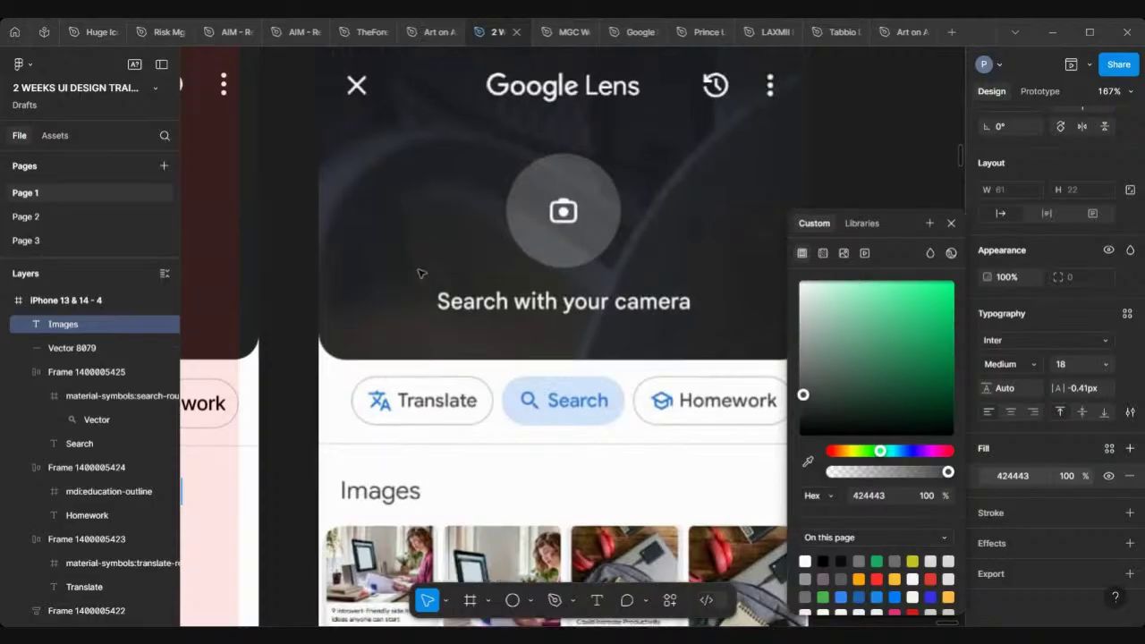
pyautogui.scroll(-4, 422, 272)
pyautogui.hscroll(-1, 502, 343)
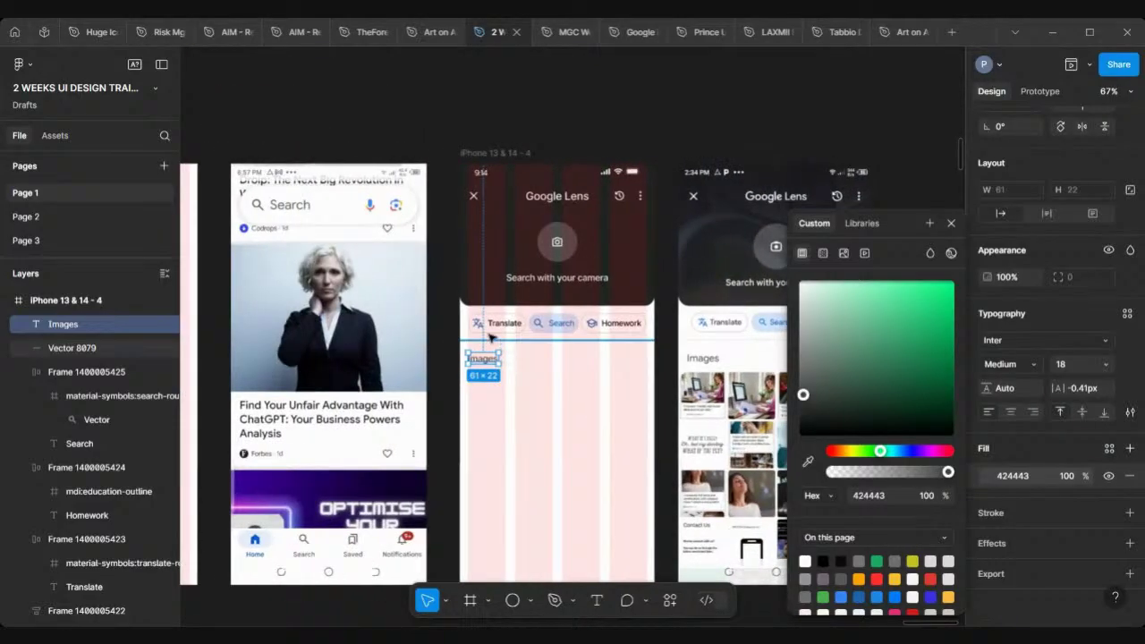
pyautogui.hscroll(-10, 490, 337)
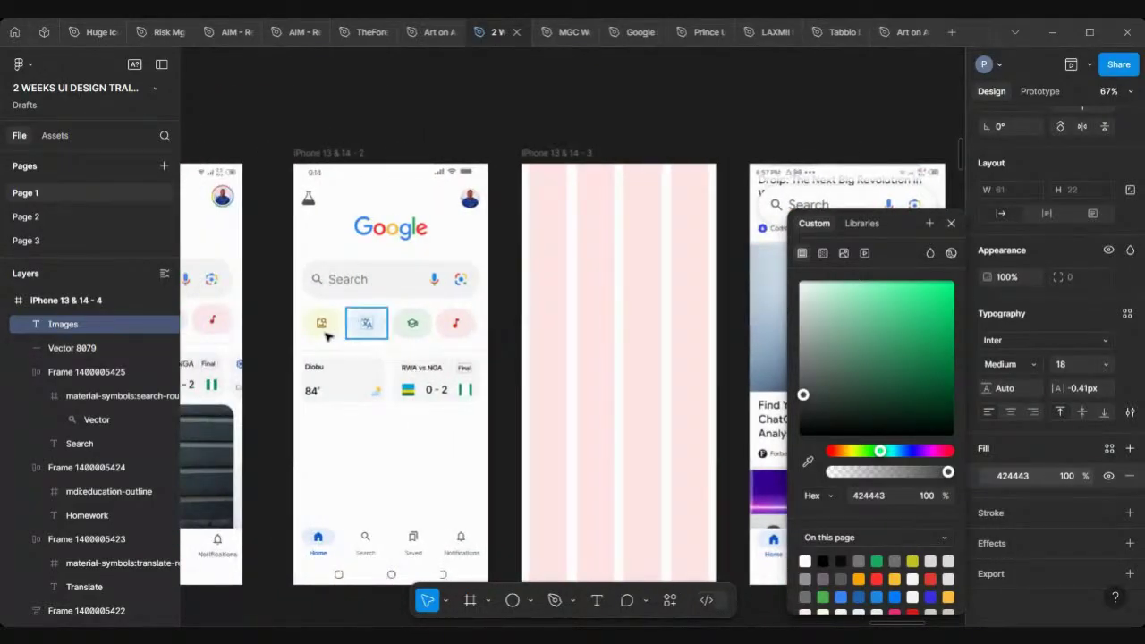
pyautogui.hscroll(13, 311, 326)
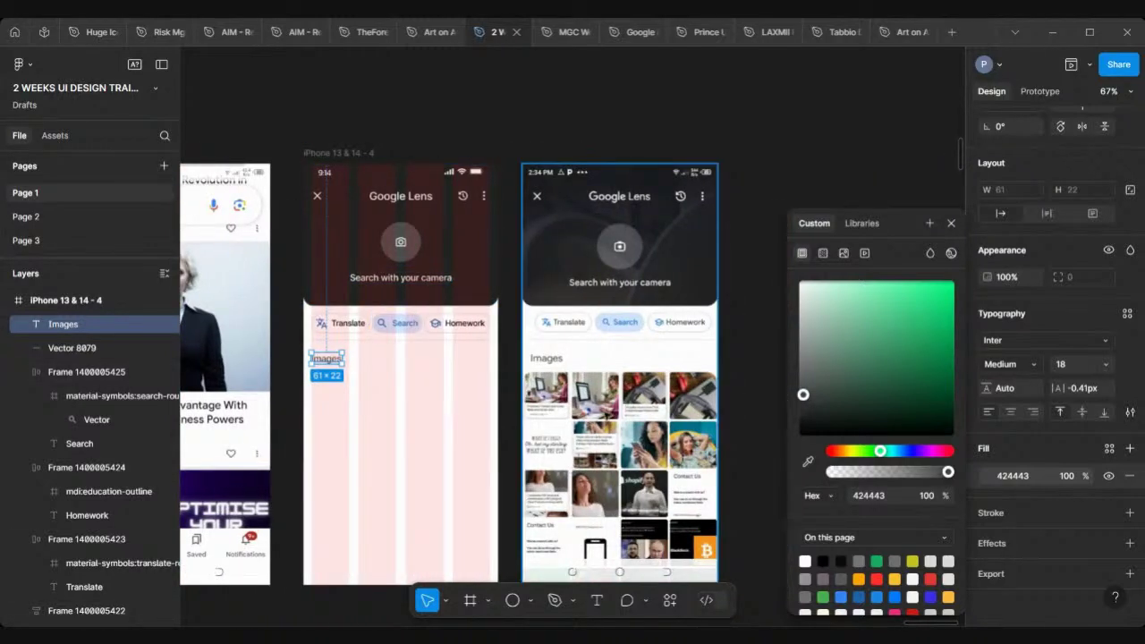
pyautogui.scroll(2, 600, 410)
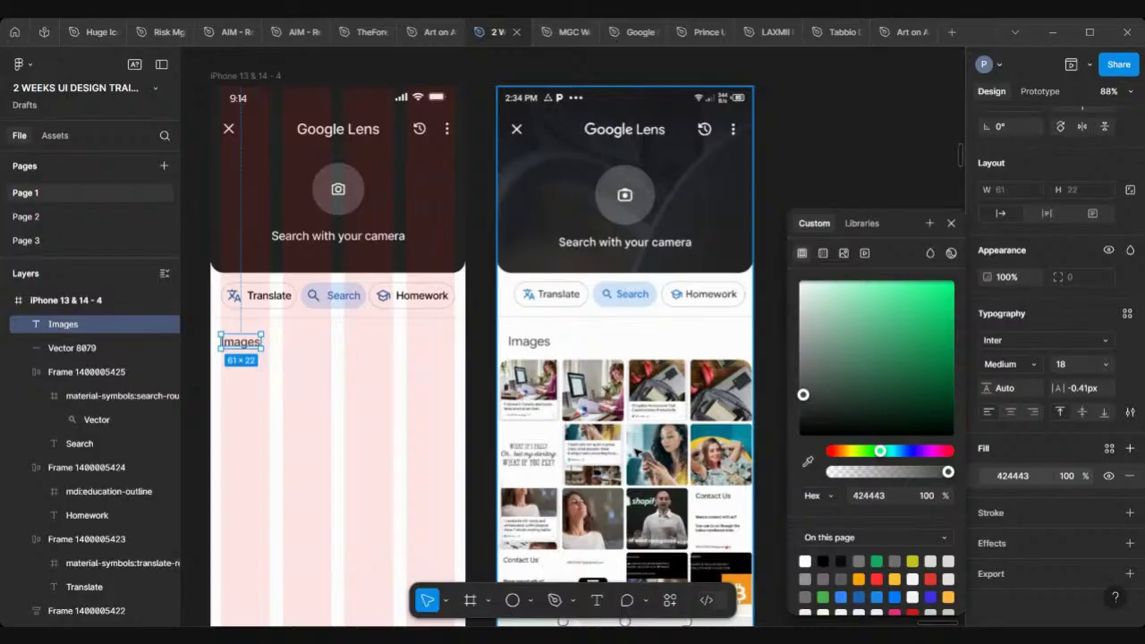
pyautogui.hscroll(-1, 608, 454)
pyautogui.scroll(-1, 608, 454)
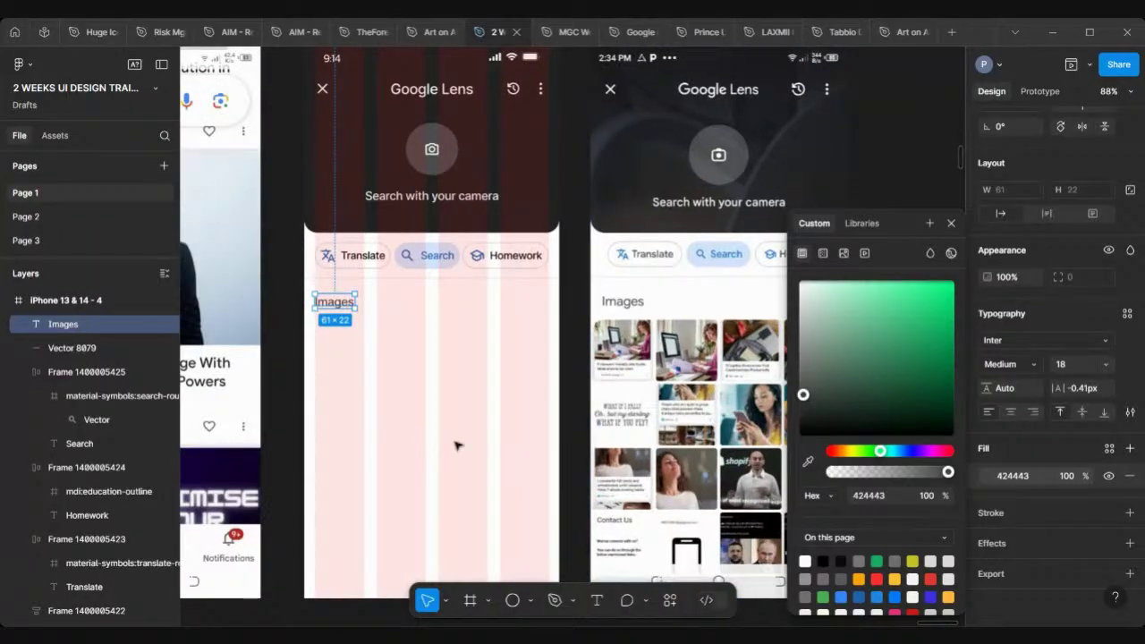
# Draw a square below the Images heading at X 16, Y 422, and set its size to 90 × 90.
pyautogui.click(531, 600)
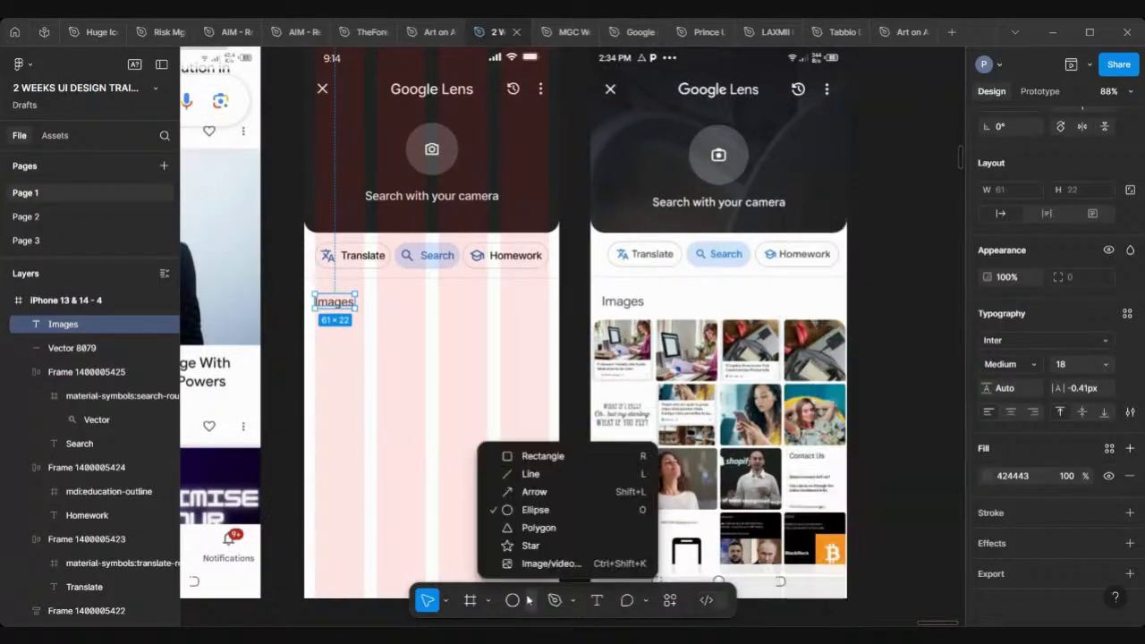
pyautogui.click(540, 456)
pyautogui.scroll(5, 349, 340)
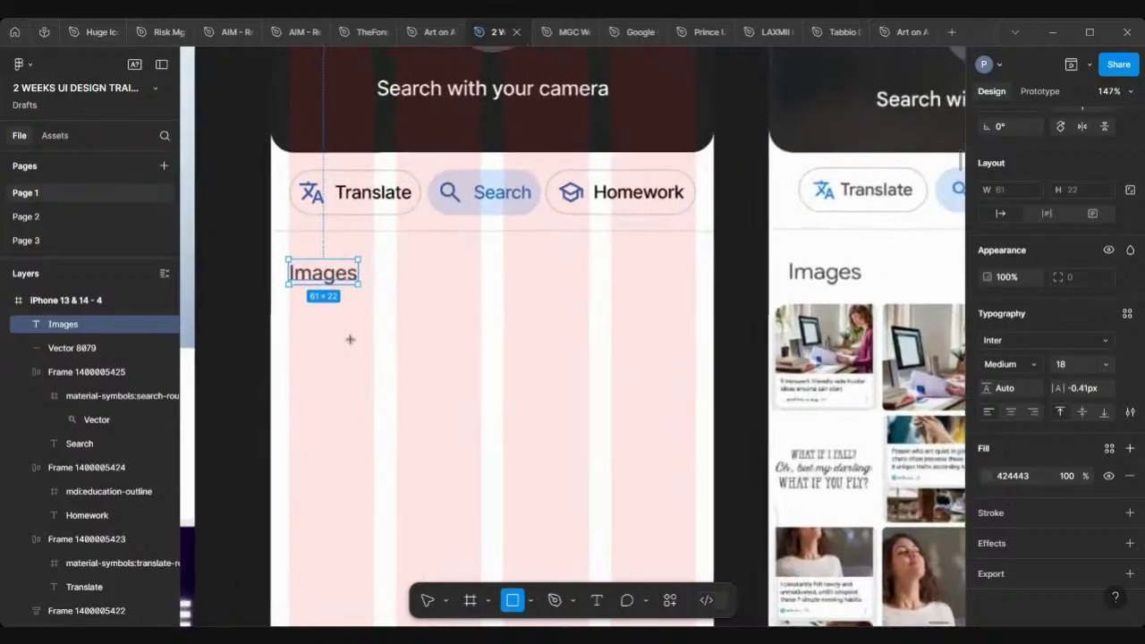
pyautogui.moveTo(285, 308)
pyautogui.mouseDown()
pyautogui.moveTo(379, 330)
pyautogui.moveTo(389, 352)
pyautogui.moveTo(376, 414)
pyautogui.mouseUp()
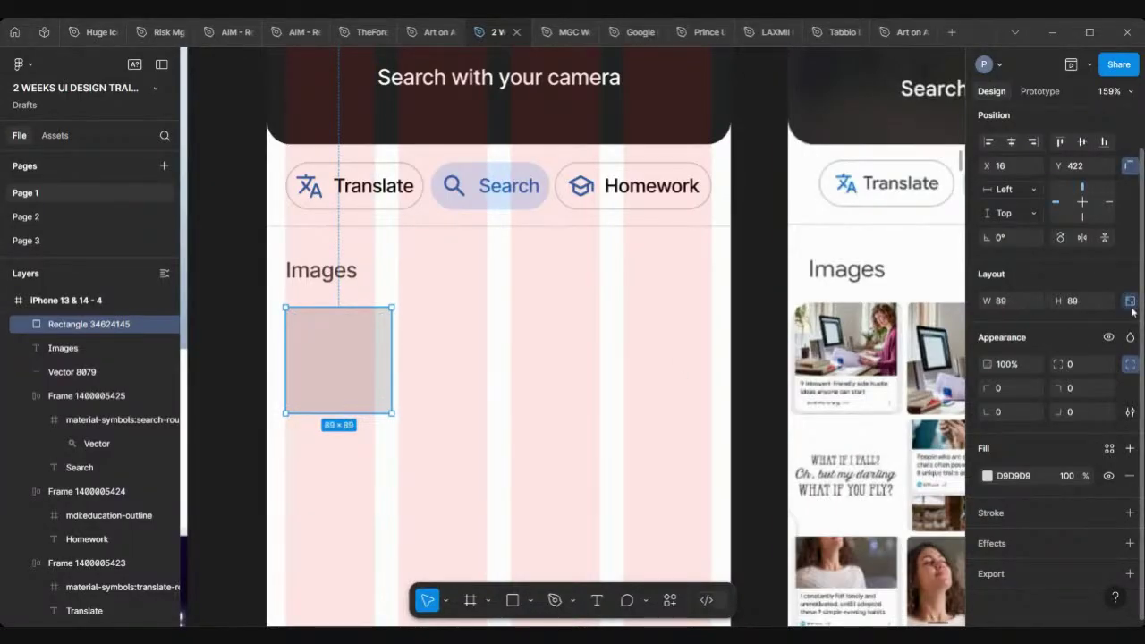
pyautogui.click(1091, 302)
pyautogui.write('90')
pyautogui.press('Return')
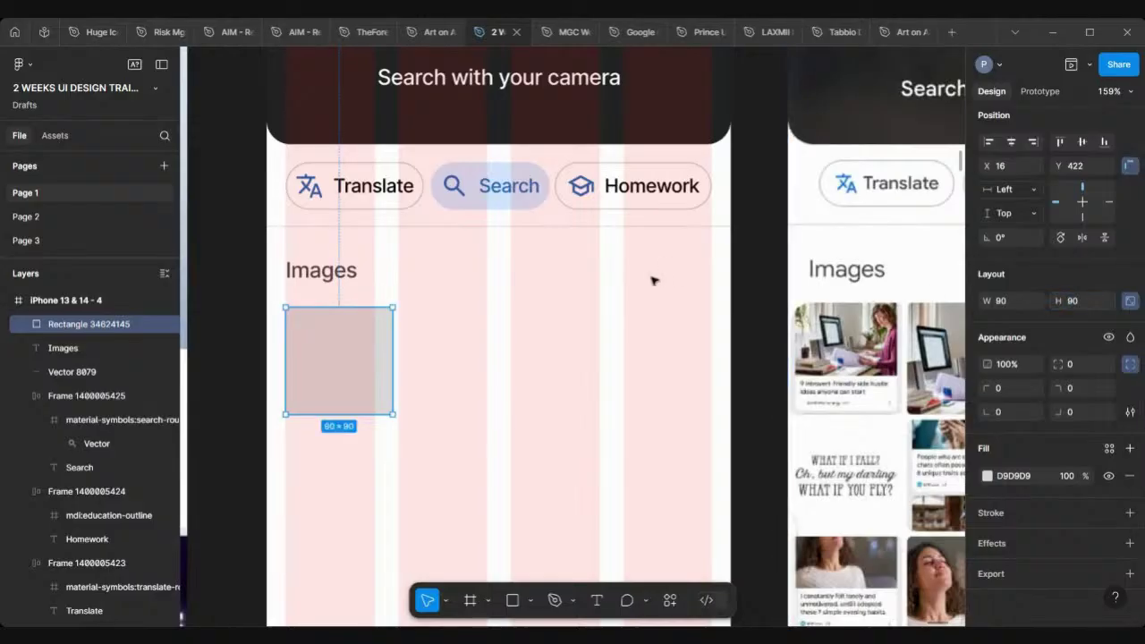
# Duplicate the 90 × 90 square three times to its right with 8 px gaps, making a row of four.
pyautogui.scroll(-5, 648, 294)
pyautogui.hscroll(3, 647, 293)
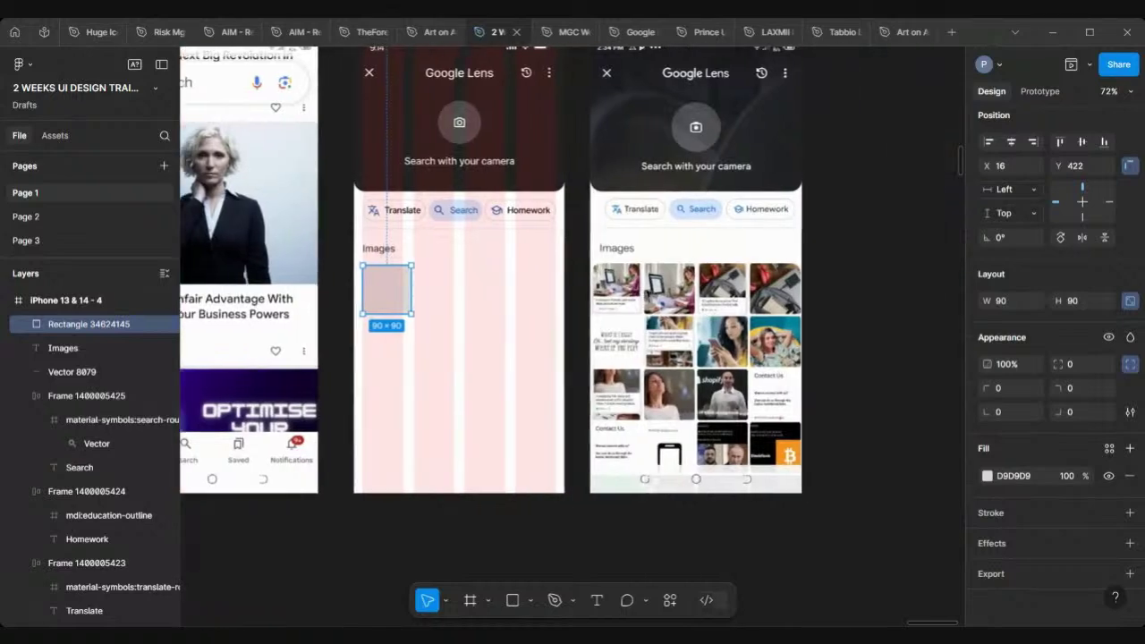
pyautogui.scroll(5, 648, 294)
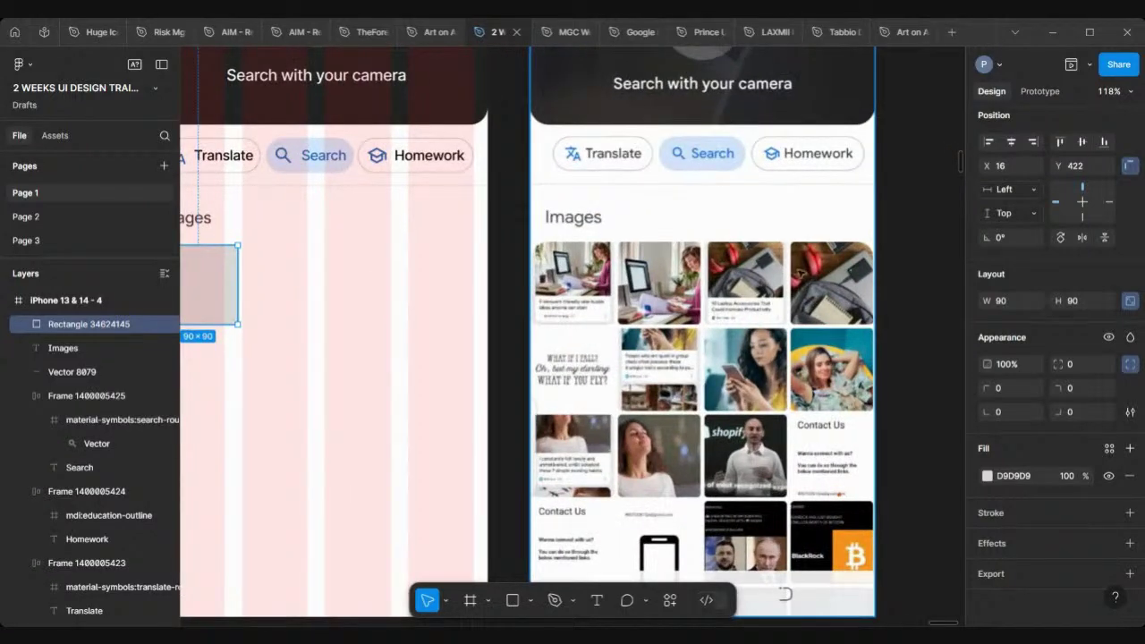
pyautogui.hscroll(-2, 378, 284)
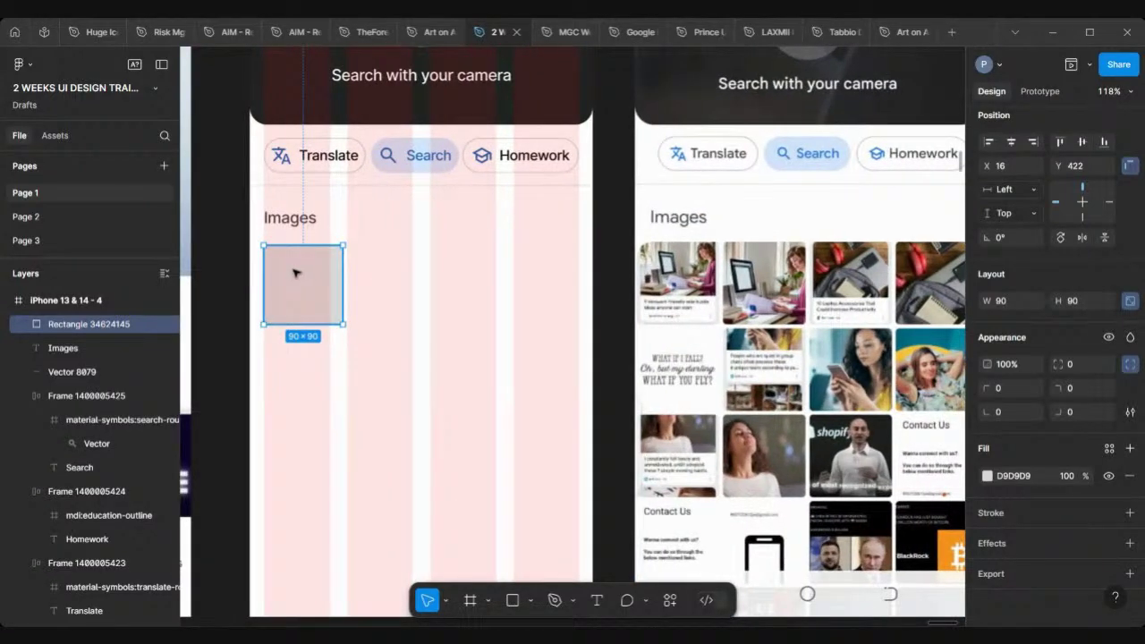
pyautogui.moveTo(300, 273); pyautogui.dragTo(380, 284)
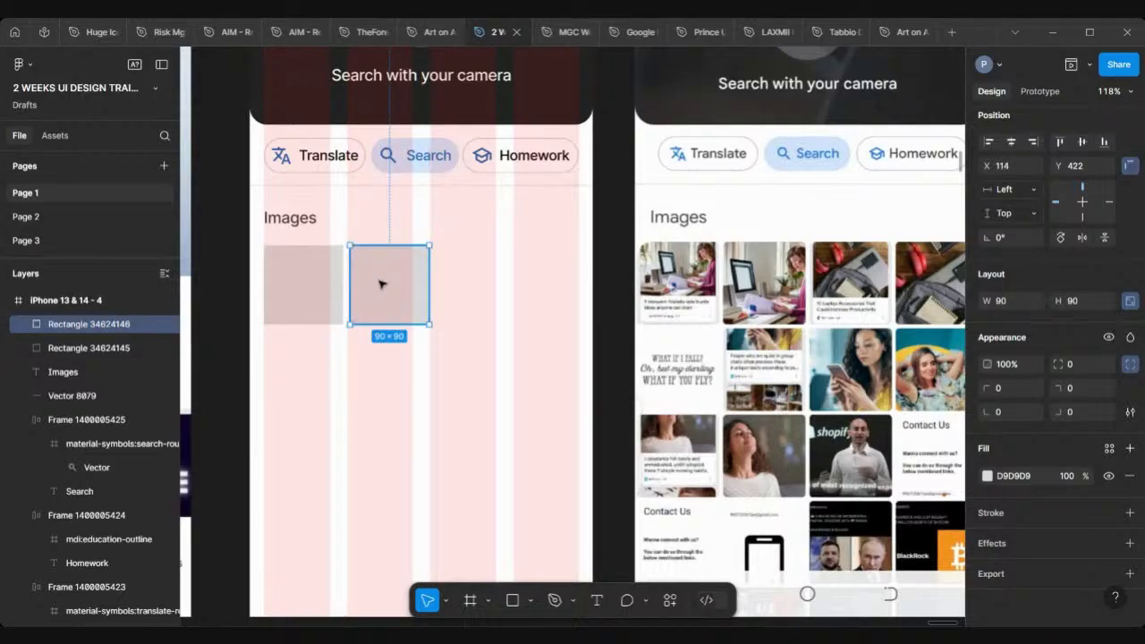
pyautogui.hotkey('ctrl', 'd')
pyautogui.hotkey('ctrl', 'd')
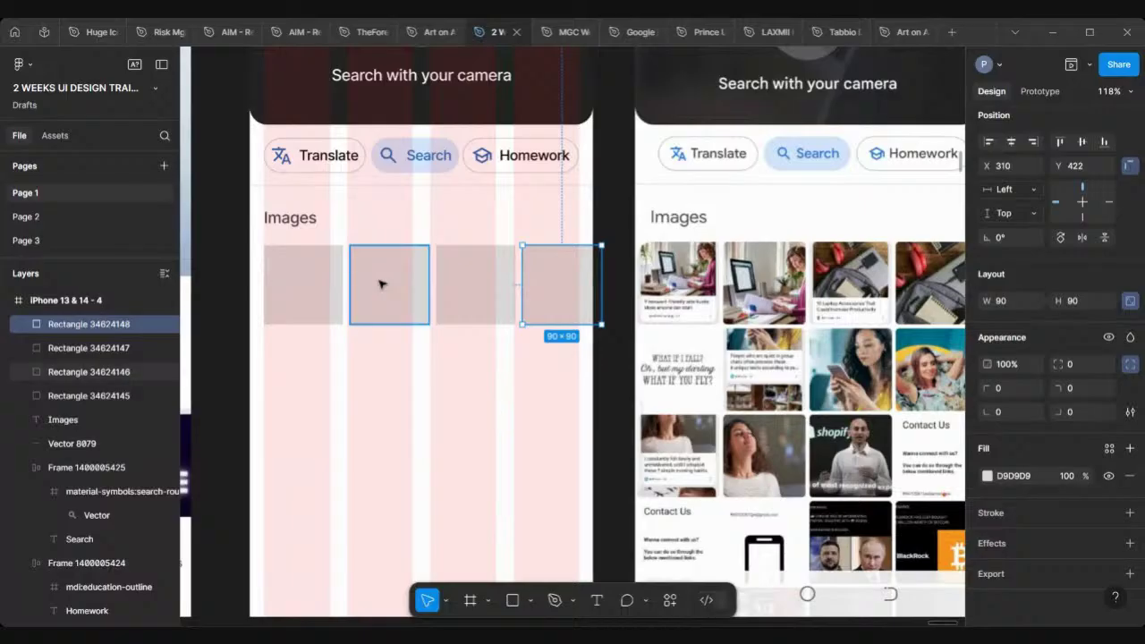
# Set the gap between the four placeholder squares to 6 px and move the row to start at X 6.
pyautogui.keyDown('shift'); pyautogui.click(468, 287); pyautogui.keyUp('shift')
pyautogui.keyDown('shift'); pyautogui.click(391, 289); pyautogui.keyUp('shift')
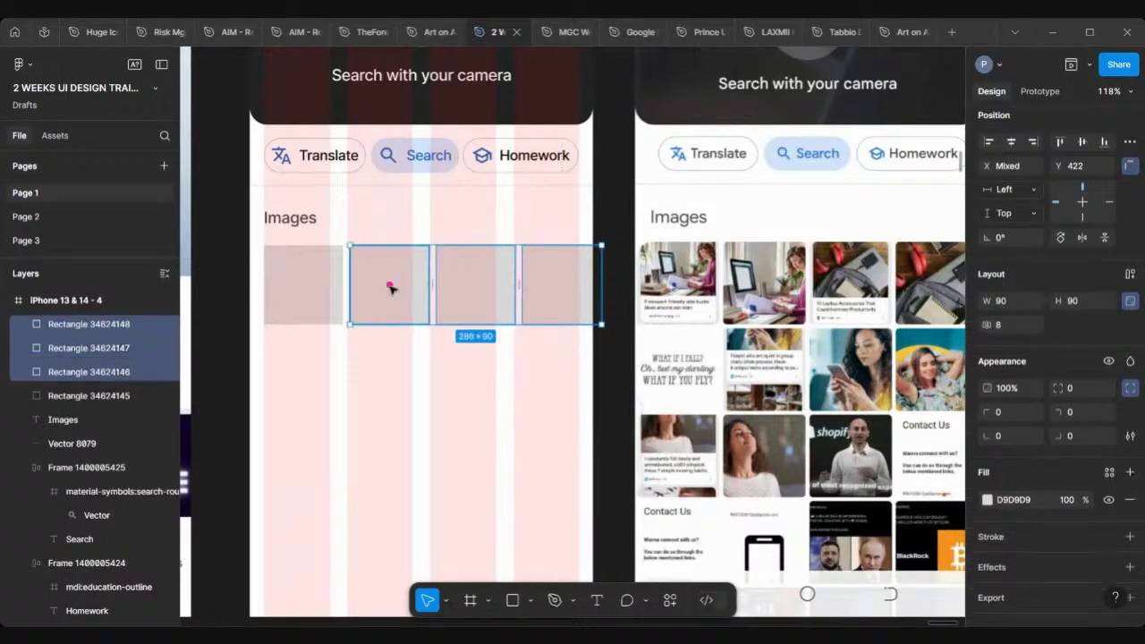
pyautogui.keyDown('shift'); pyautogui.click(309, 298); pyautogui.keyUp('shift')
pyautogui.moveTo(298, 296); pyautogui.dragTo(296, 299)
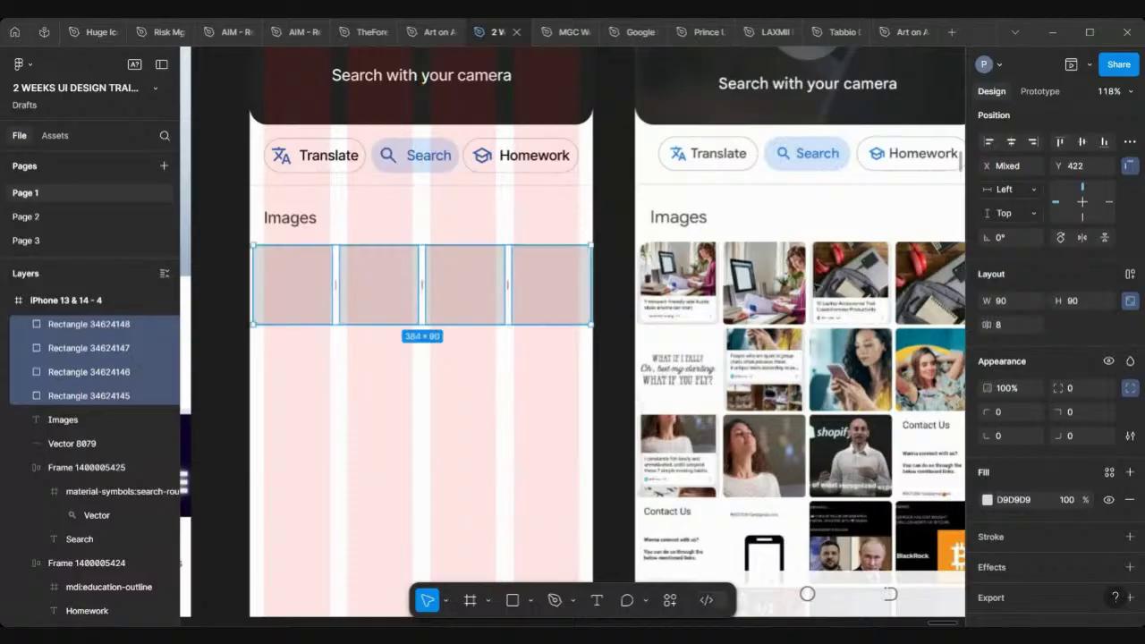
pyautogui.click(1005, 326)
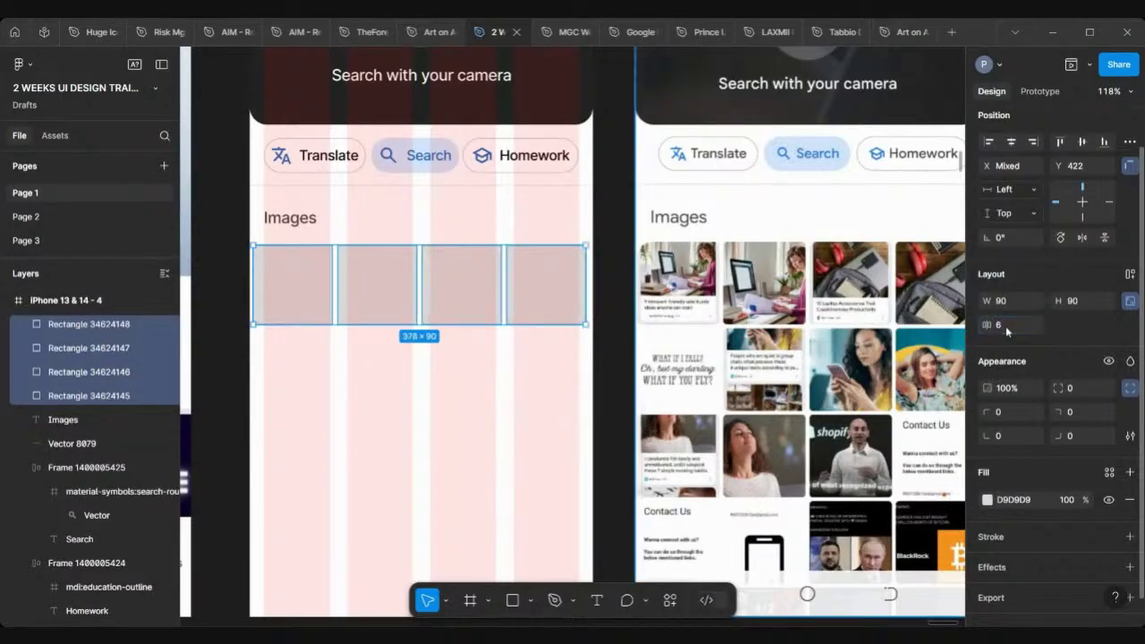
pyautogui.write('6')
pyautogui.press('Return')
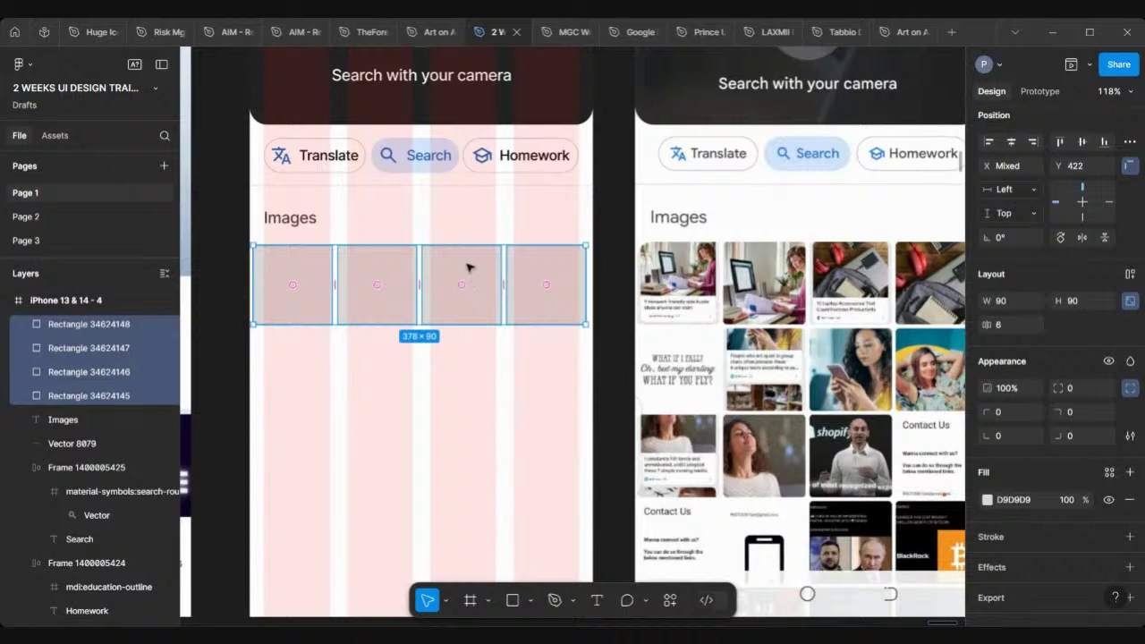
pyautogui.moveTo(470, 268); pyautogui.dragTo(470, 266)
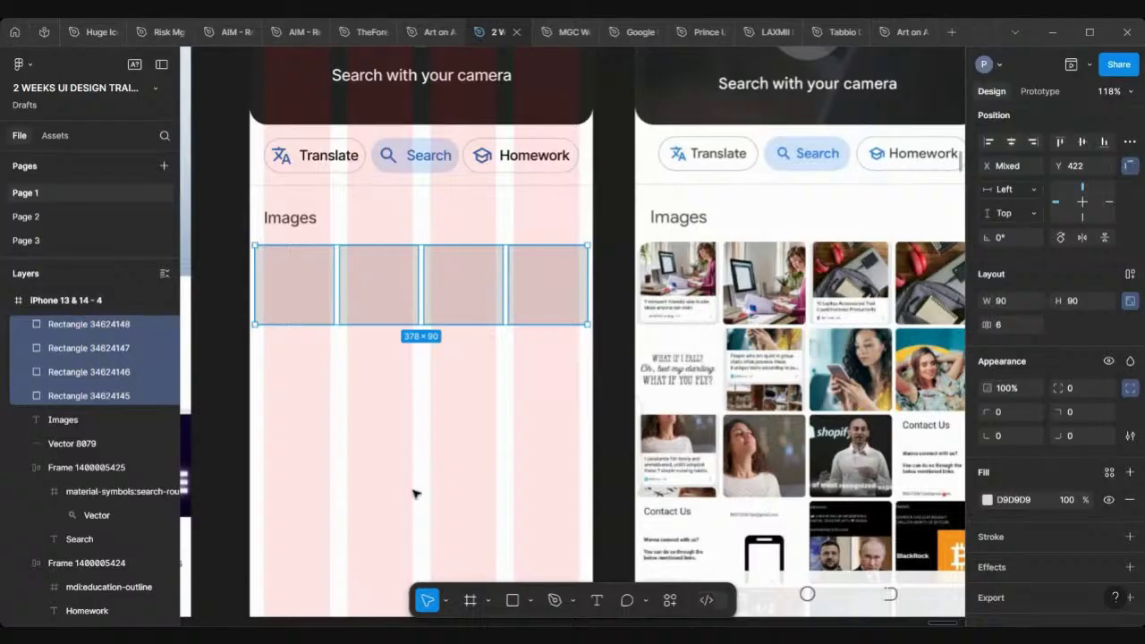
pyautogui.click(229, 480)
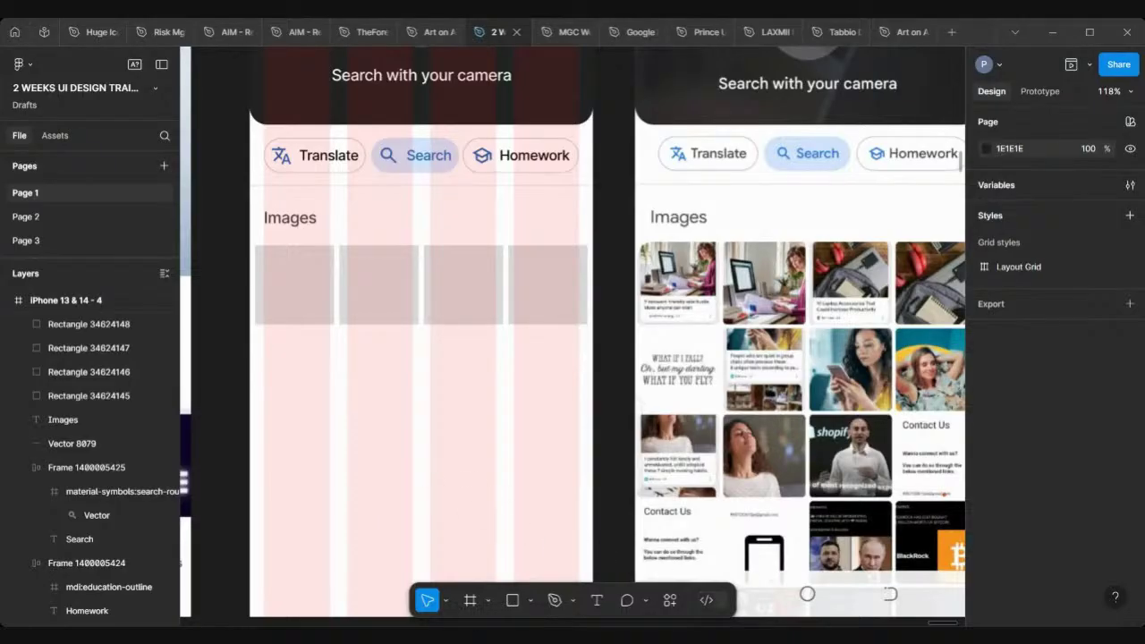
# Replace the first square with the theatre-masks photo and the second with the photo of the man at a laptop.
pyautogui.click(297, 306)
pyautogui.rightClick(299, 307)
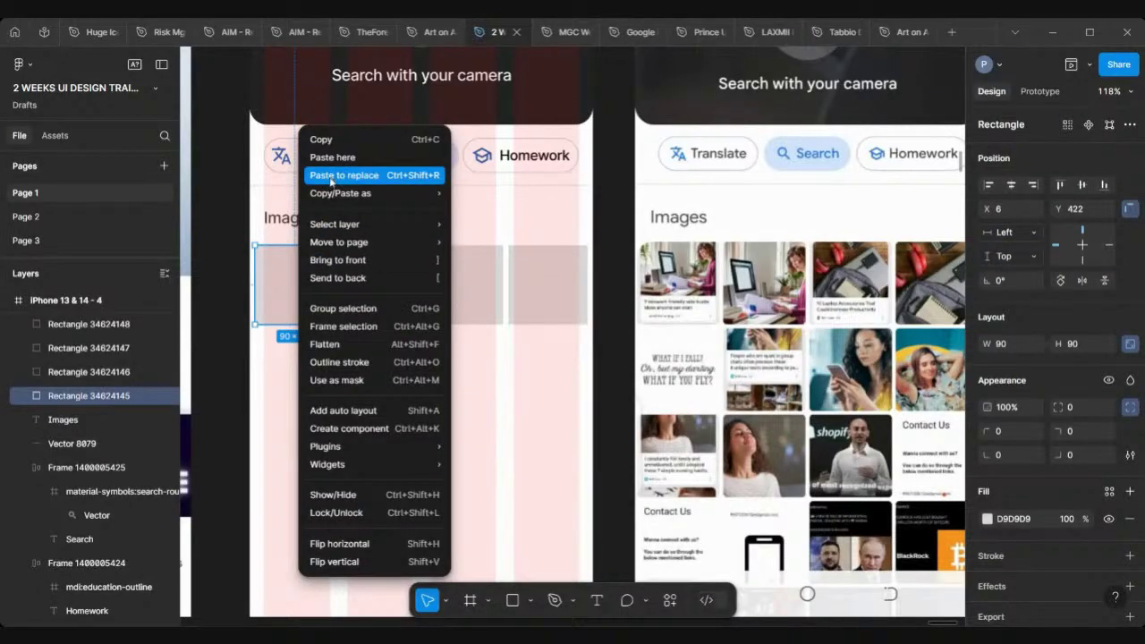
pyautogui.click(332, 158)
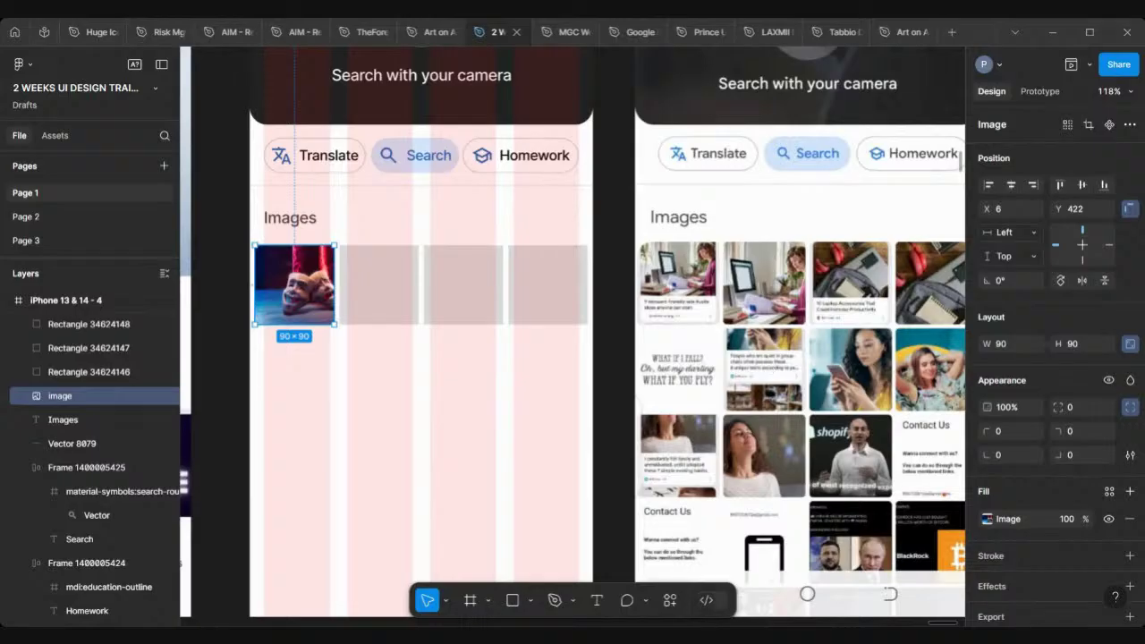
pyautogui.click(387, 287)
pyautogui.rightClick(387, 287)
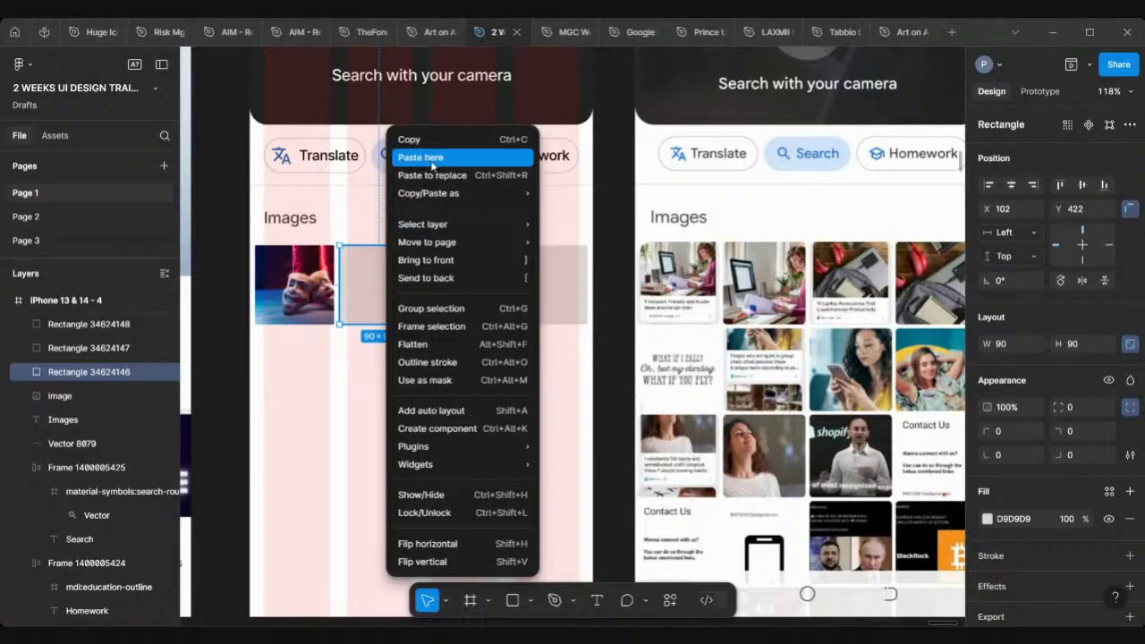
pyautogui.click(432, 163)
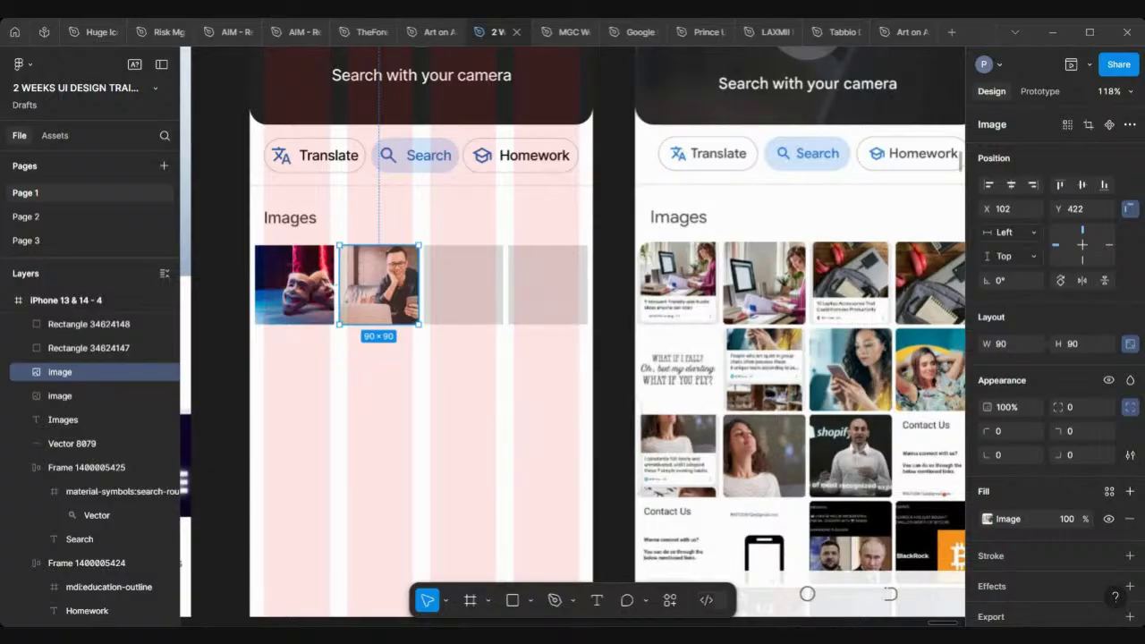
# Replace the third square with the photo of the woman jogging and the fourth with the theatre-masks photo.
pyautogui.click(475, 315)
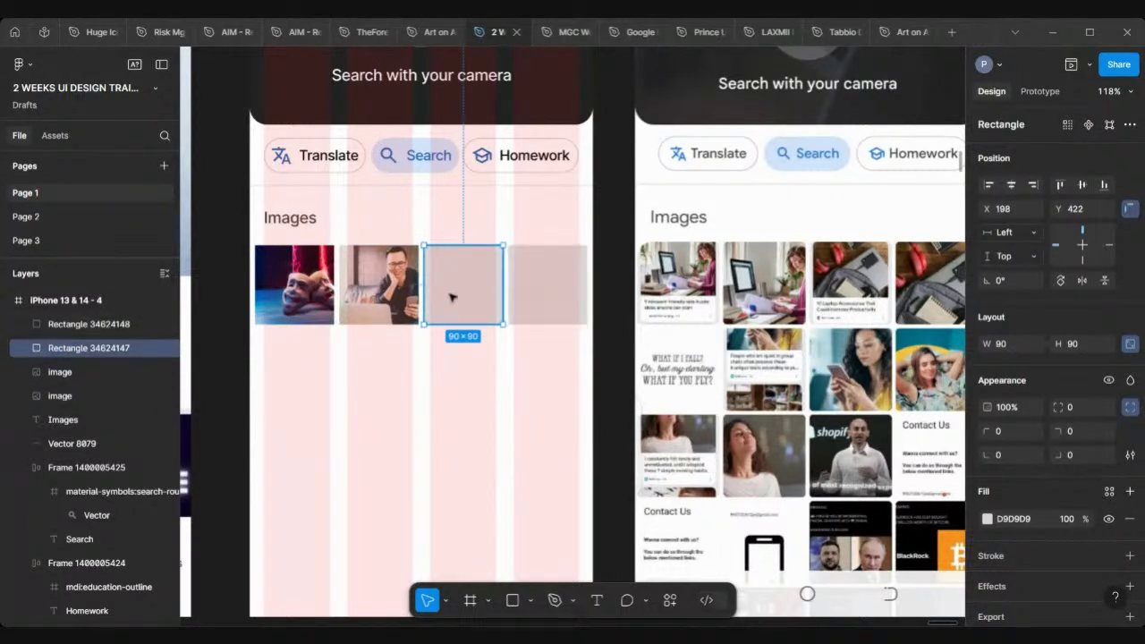
pyautogui.rightClick(482, 293)
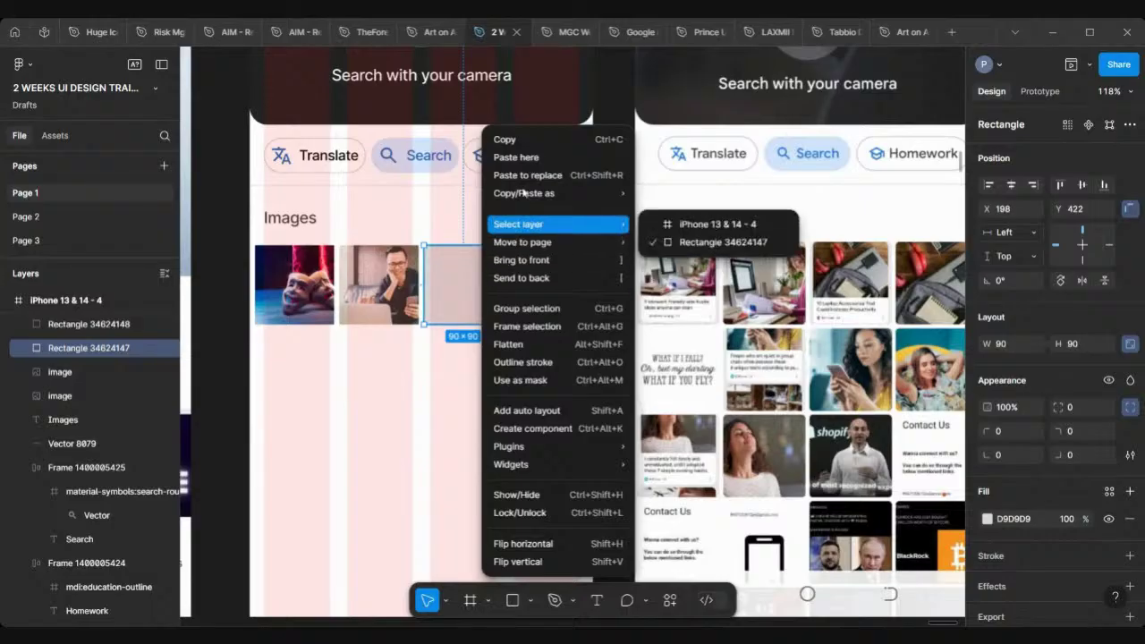
pyautogui.press('Escape')
pyautogui.hotkey('ctrl', 'v')
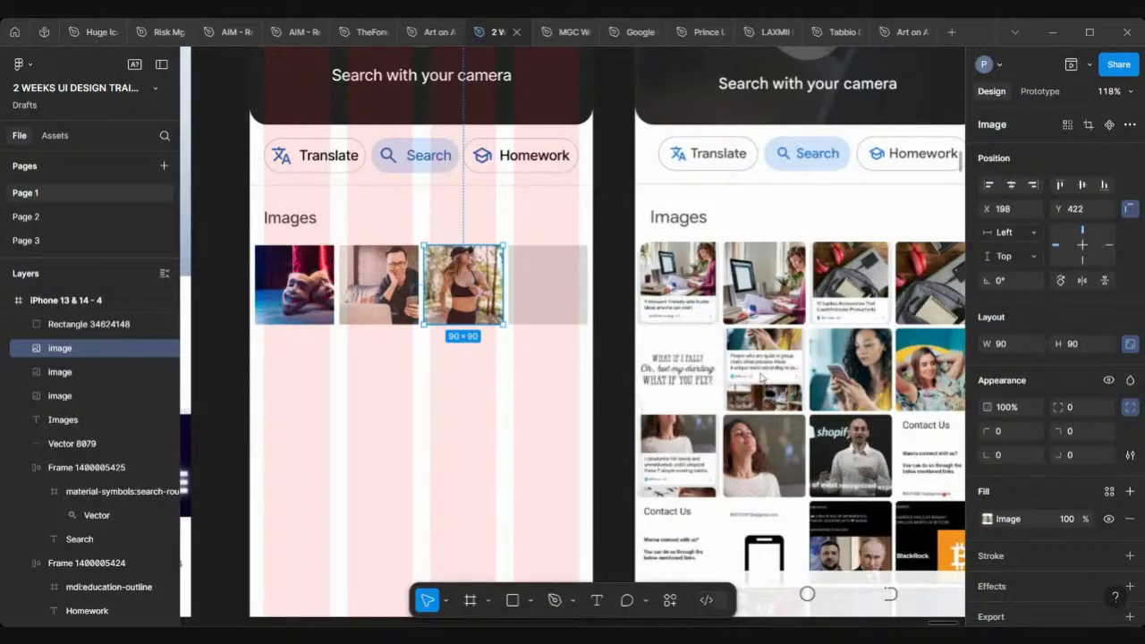
pyautogui.click(527, 264)
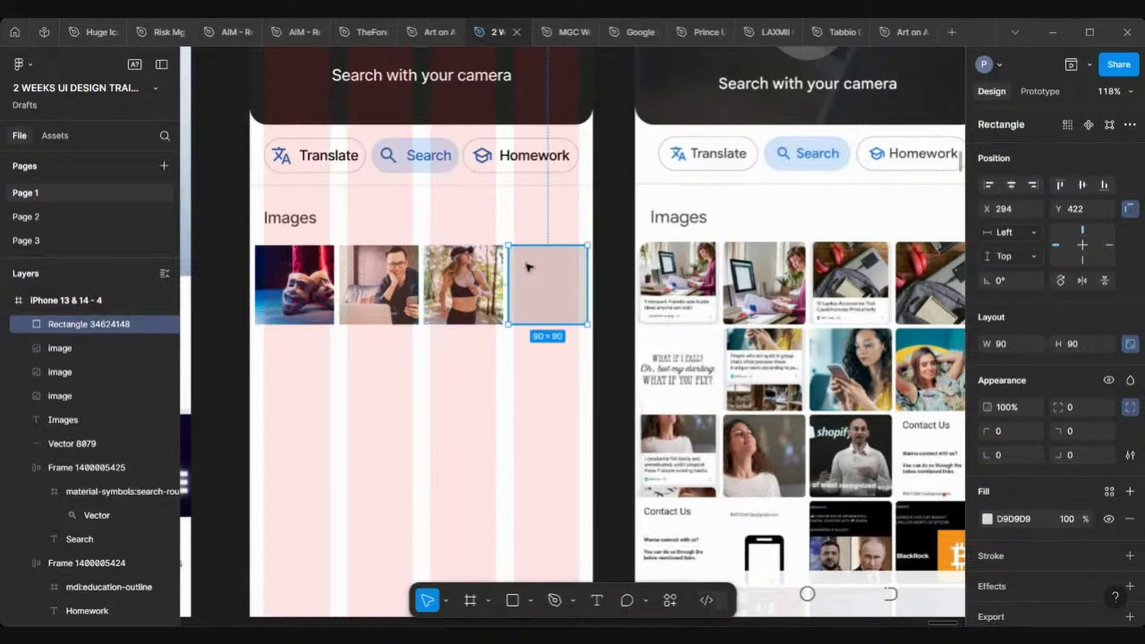
pyautogui.rightClick(527, 265)
pyautogui.click(570, 159)
# Examine the tile corners and spacing in the reference image grid and compare them with the row of four photos.
pyautogui.hscroll(3, 626, 313)
pyautogui.scroll(3, 726, 316)
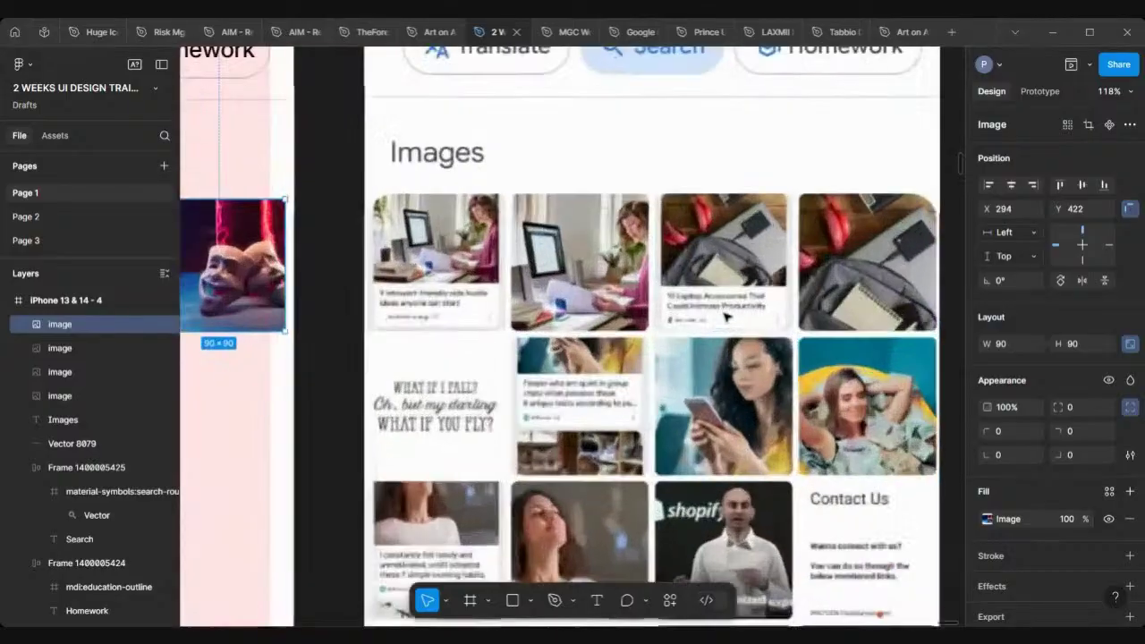
pyautogui.scroll(2, 726, 316)
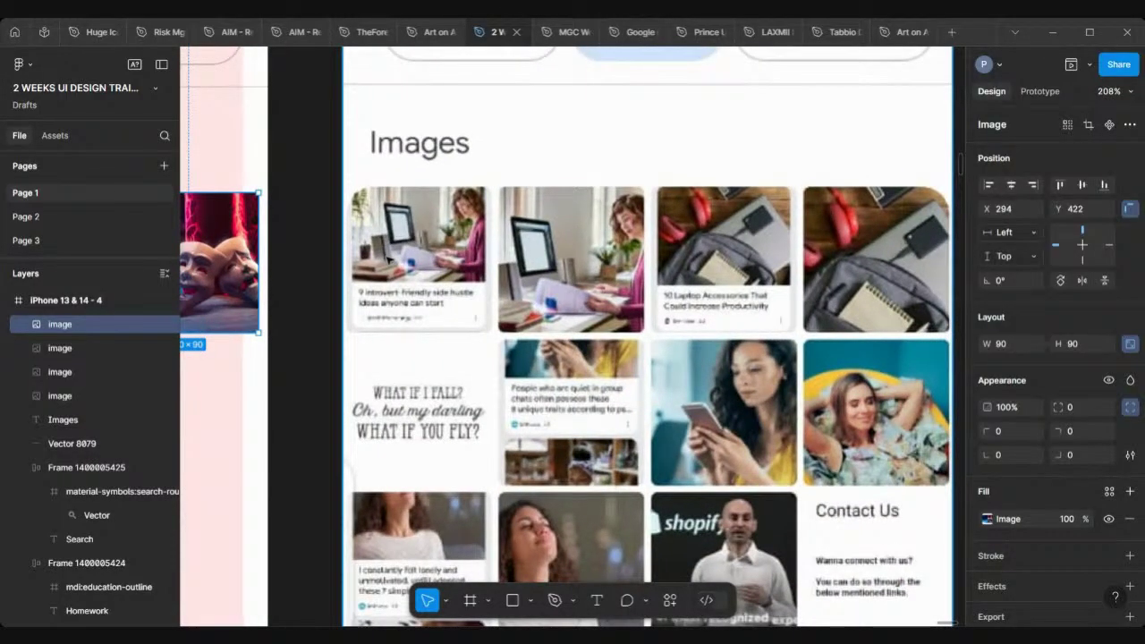
pyautogui.scroll(3, 462, 312)
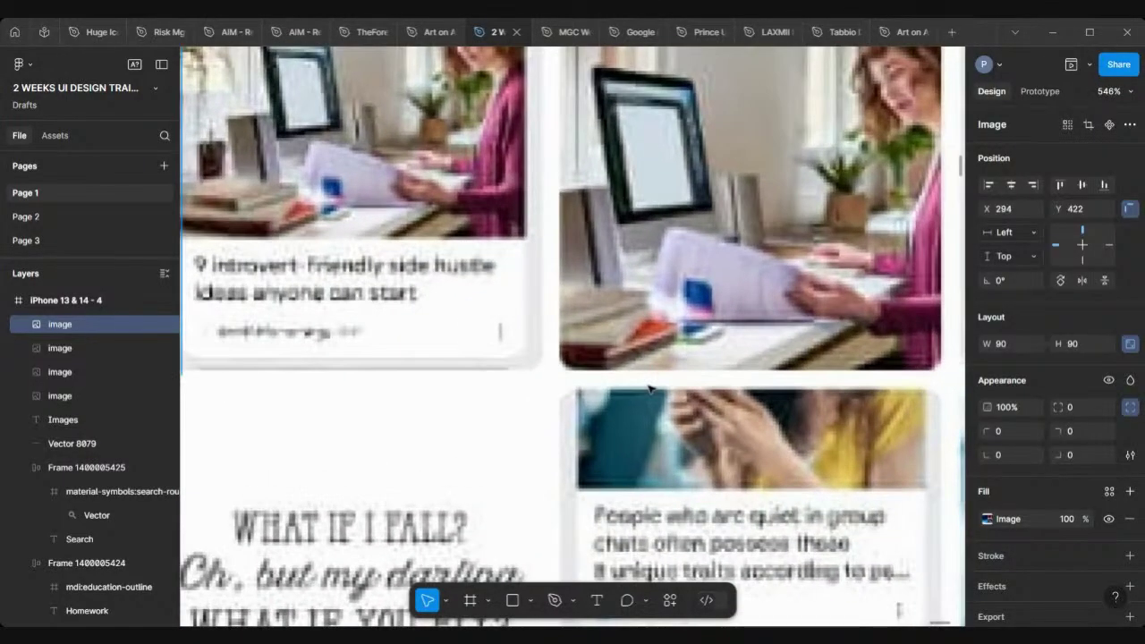
pyautogui.scroll(3, 537, 368)
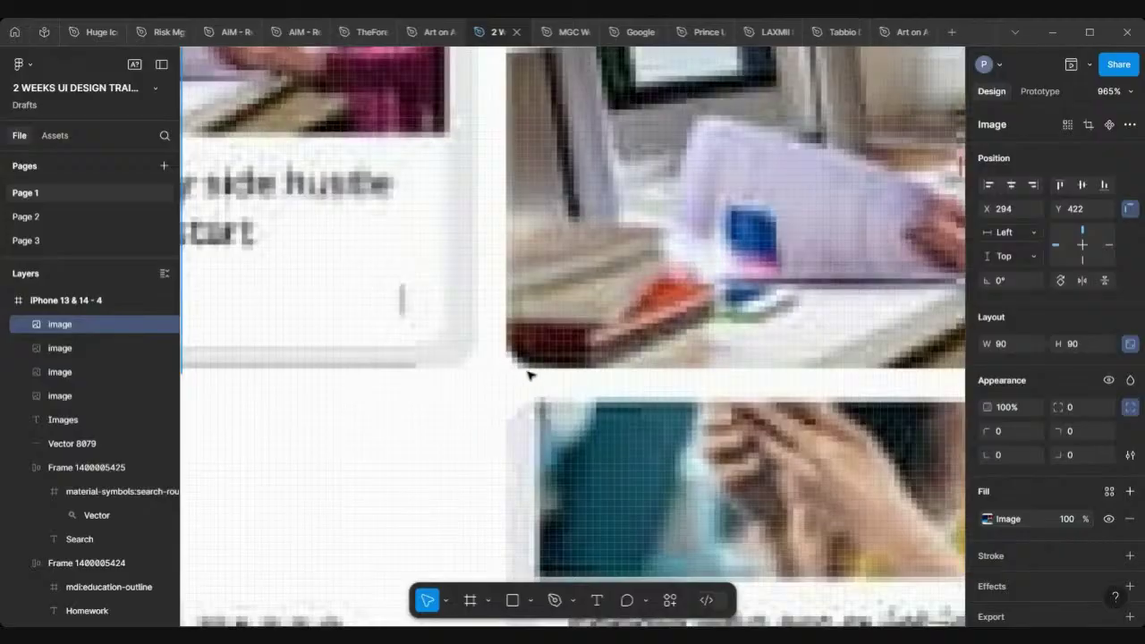
pyautogui.scroll(-3, 527, 368)
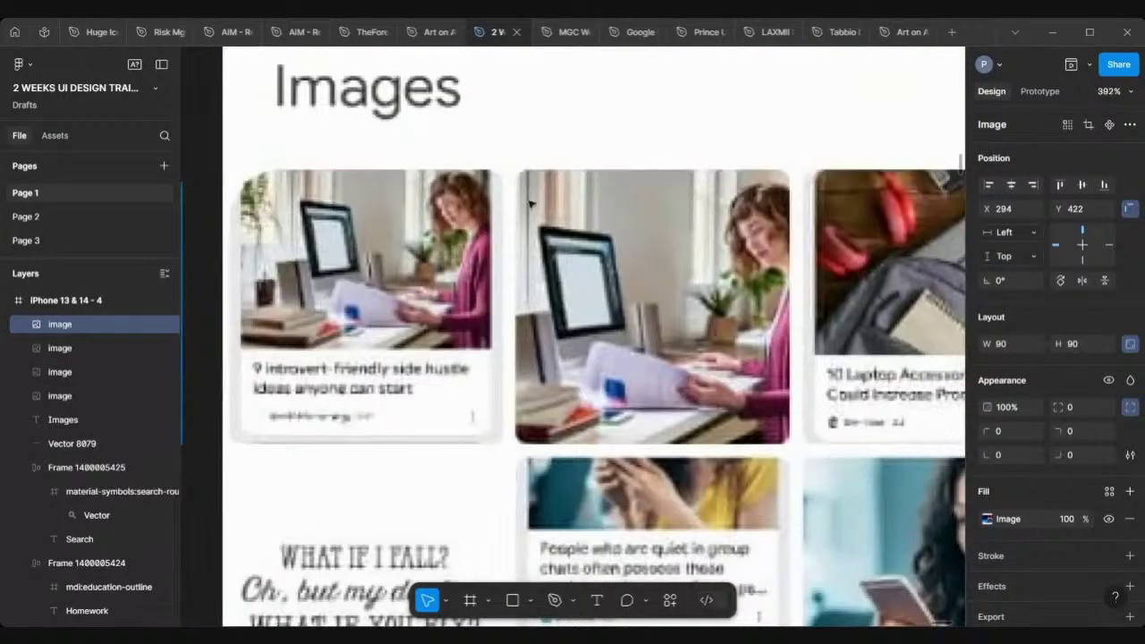
pyautogui.scroll(-4, 505, 208)
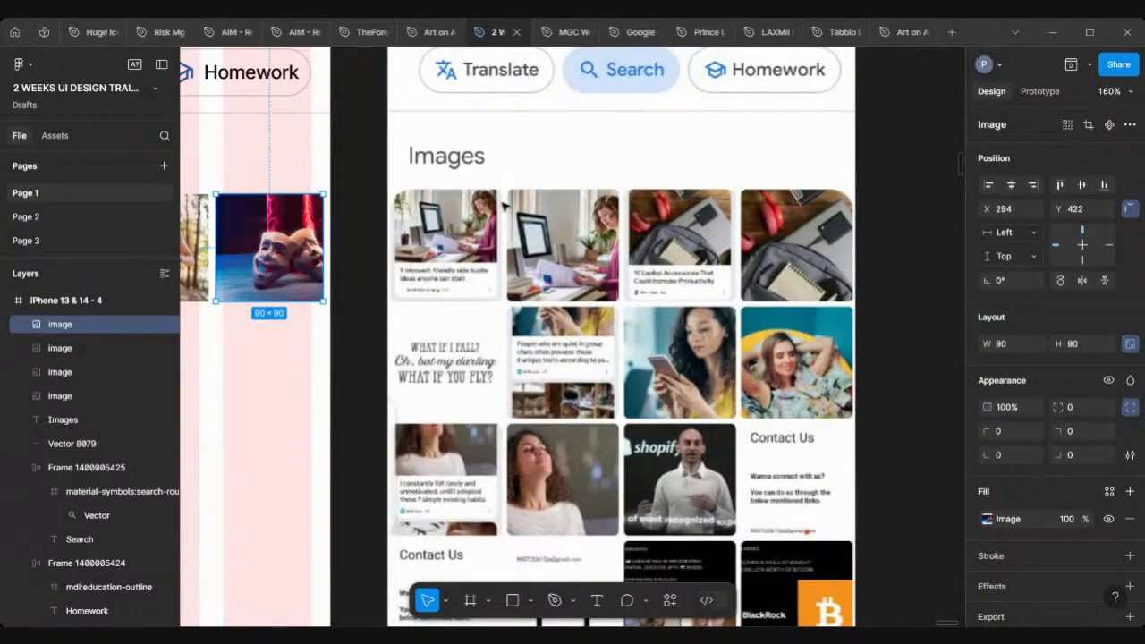
pyautogui.scroll(-2, 505, 205)
pyautogui.hscroll(-5, 447, 204)
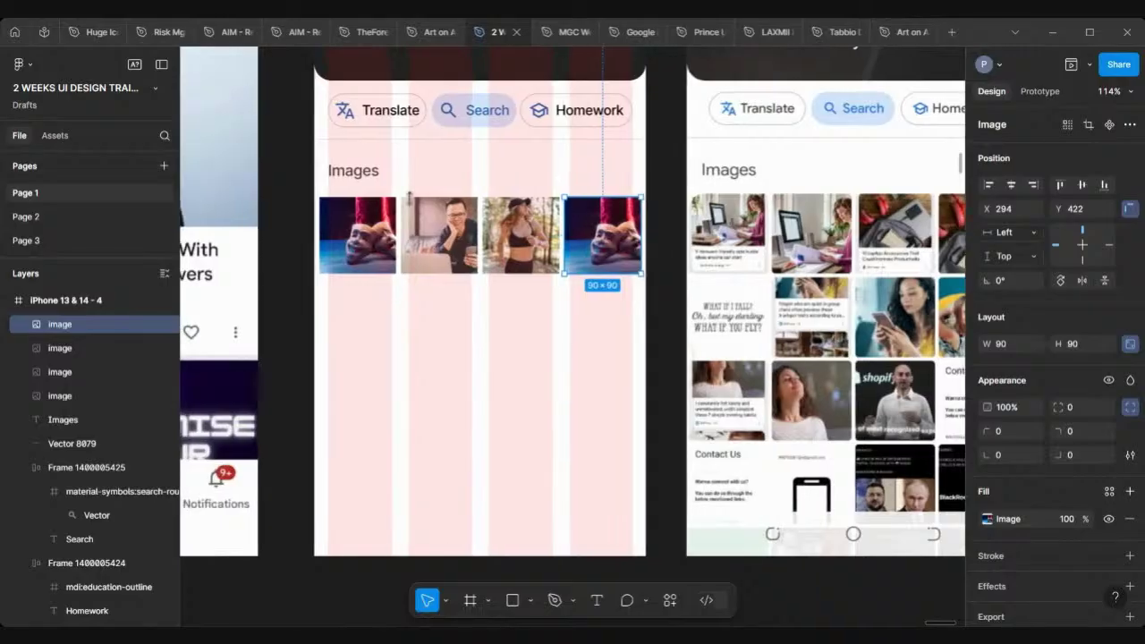
# Round the corners of all four photos in the row with a radius of 6.
pyautogui.scroll(3, 398, 203)
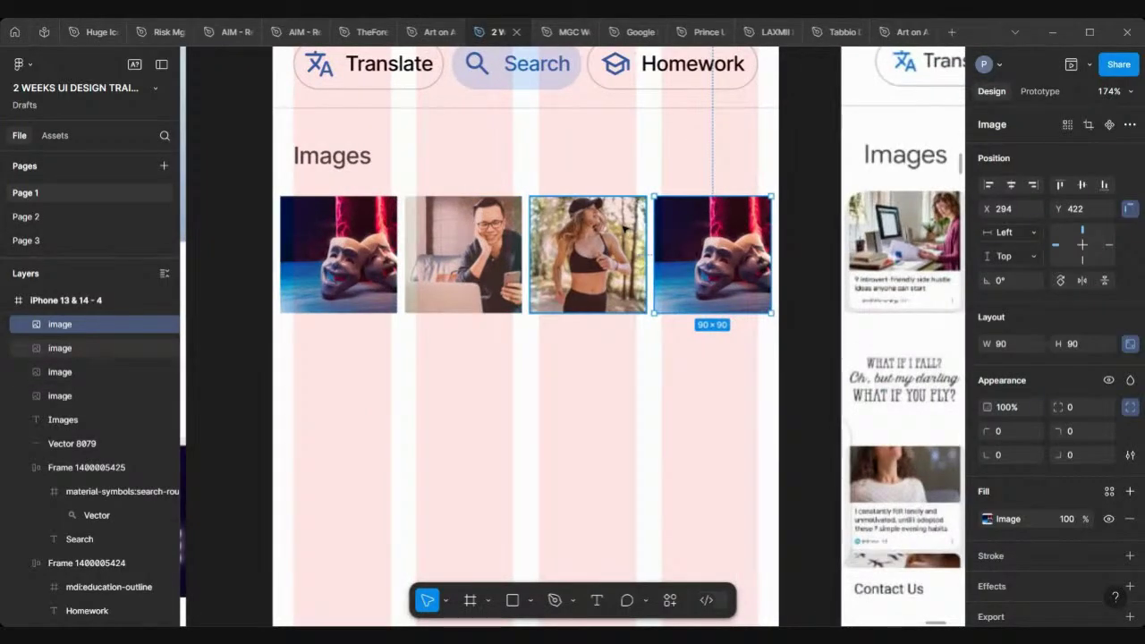
pyautogui.keyDown('shift'); pyautogui.click(483, 239); pyautogui.keyUp('shift')
pyautogui.keyDown('shift'); pyautogui.click(362, 234); pyautogui.keyUp('shift')
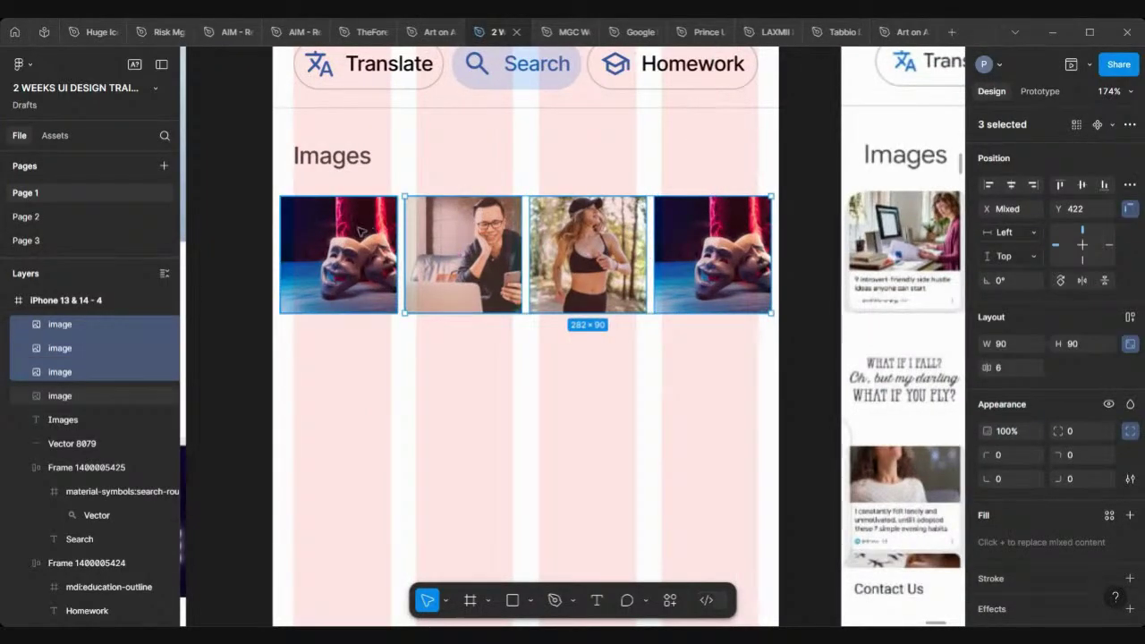
pyautogui.click(1076, 431)
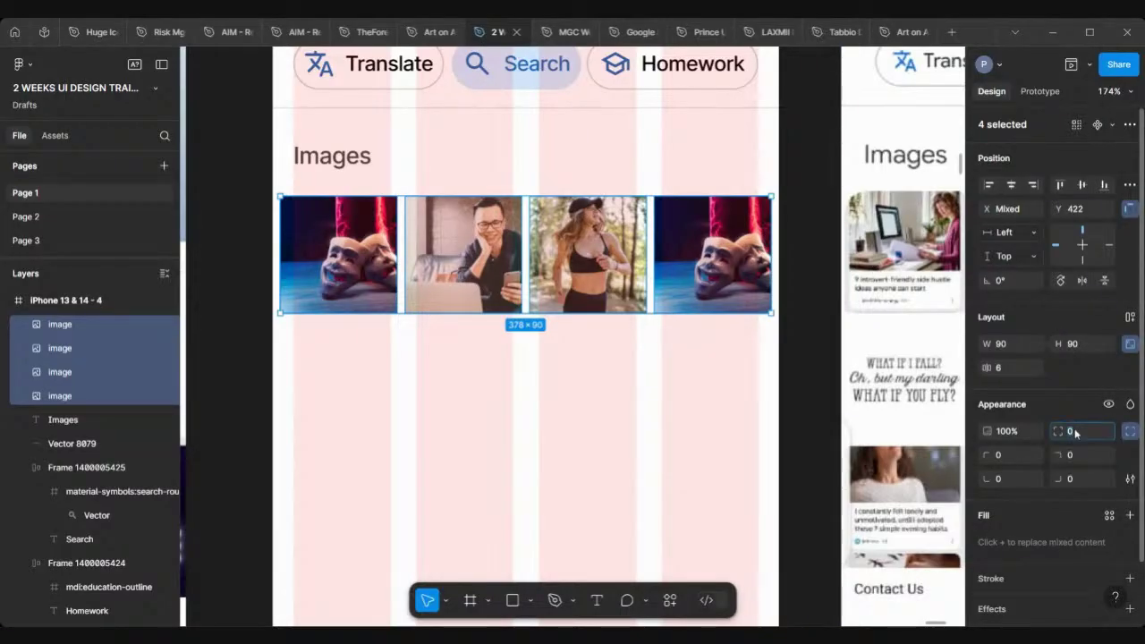
pyautogui.press('Return')
pyautogui.hotkey('ctrl', '-')
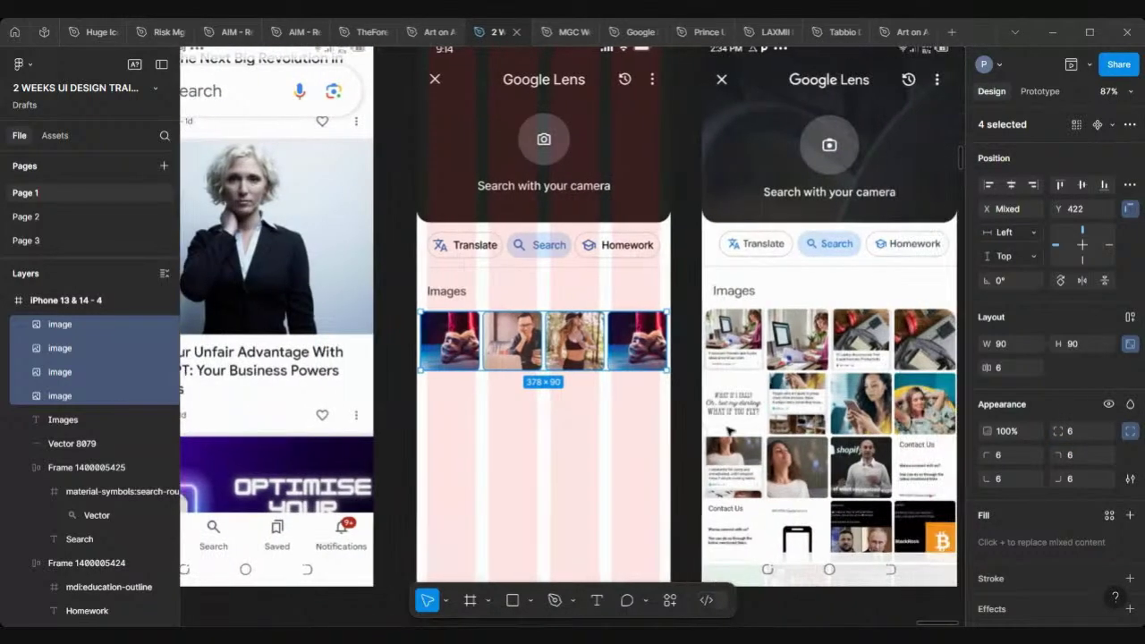
pyautogui.hotkey('shift', '2')
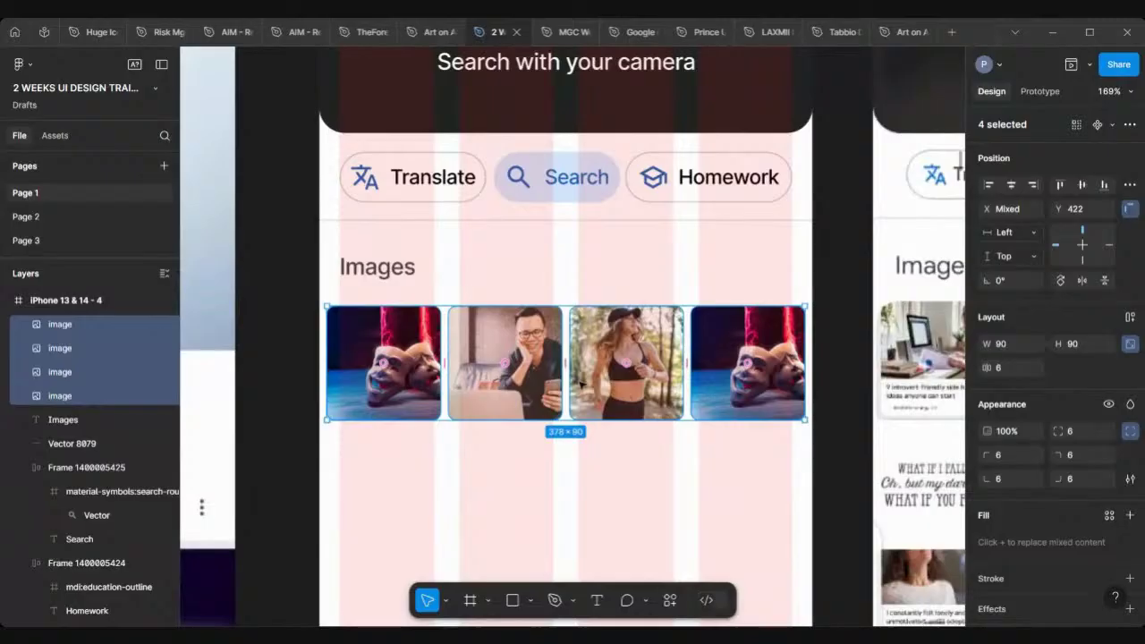
# Put the four photos into one auto layout row and move it up to Y 416 under the Images heading.
pyautogui.hotkey('shift', 'a')
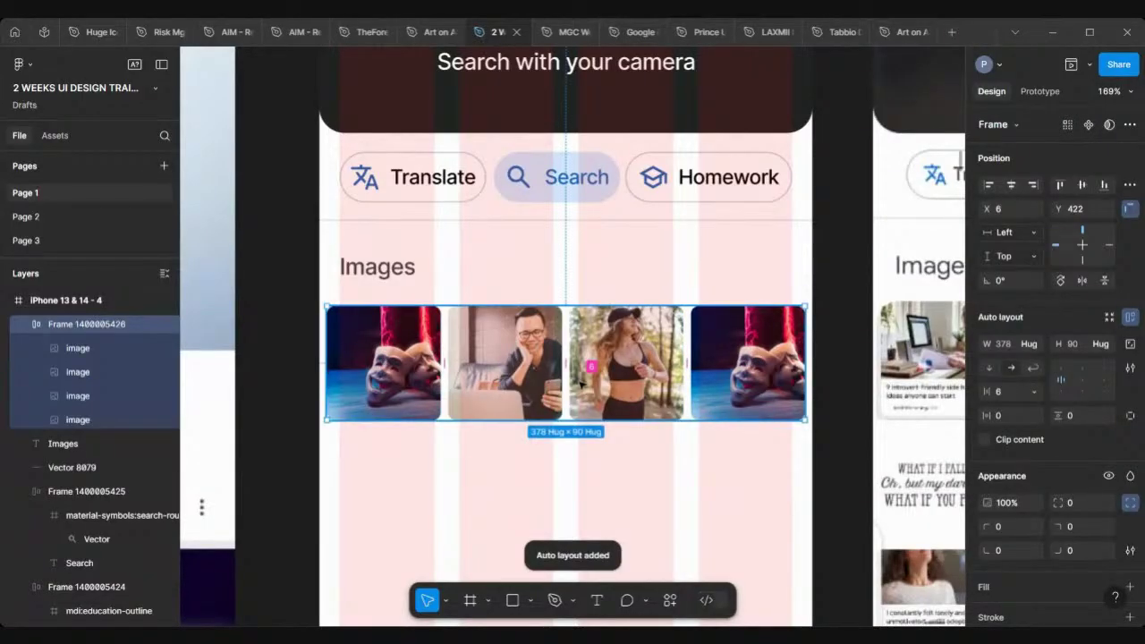
pyautogui.scroll(-5, 579, 382)
pyautogui.moveTo(599, 384)
pyautogui.mouseDown()
pyautogui.moveTo(598, 461)
pyautogui.moveTo(594, 386)
pyautogui.moveTo(595, 431)
pyautogui.moveTo(606, 386)
pyautogui.mouseUp()
pyautogui.scroll(-3, 605, 385)
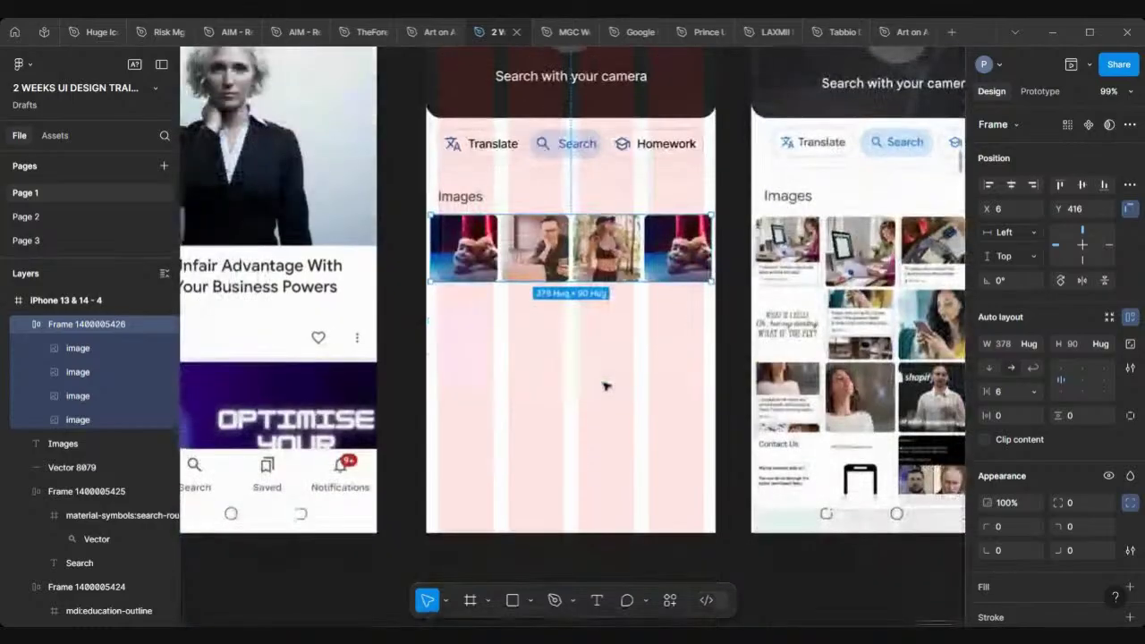
# Duplicate the photo row directly below the first, at Y 512 with a 6 px gap between the rows.
pyautogui.moveTo(606, 264); pyautogui.dragTo(607, 328)
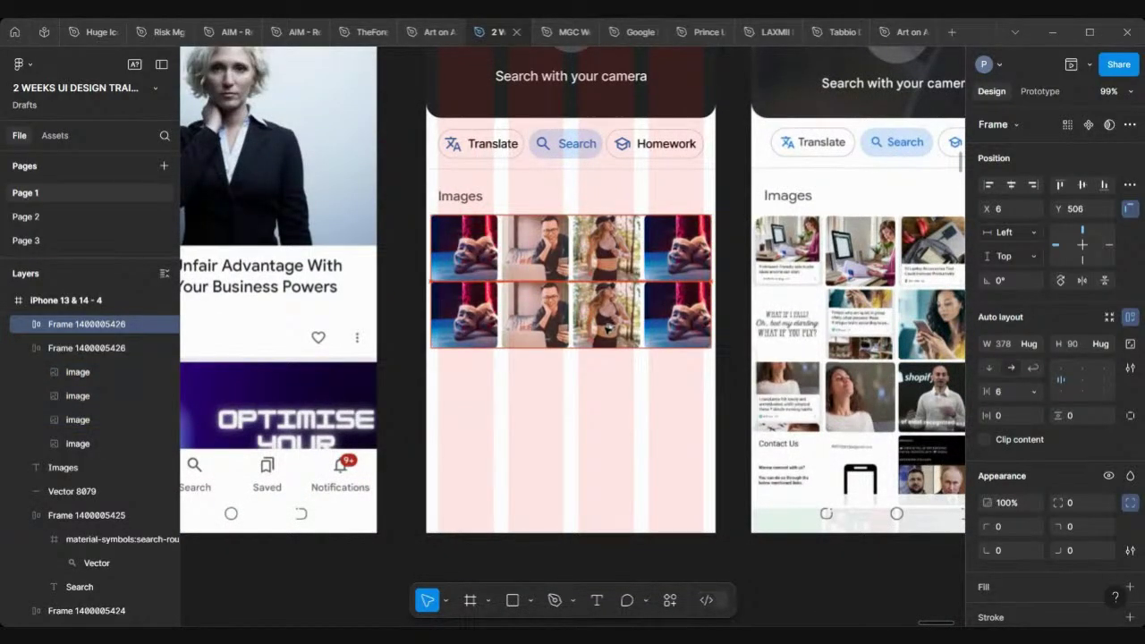
pyautogui.click(608, 329)
pyautogui.moveTo(607, 330); pyautogui.dragTo(608, 334)
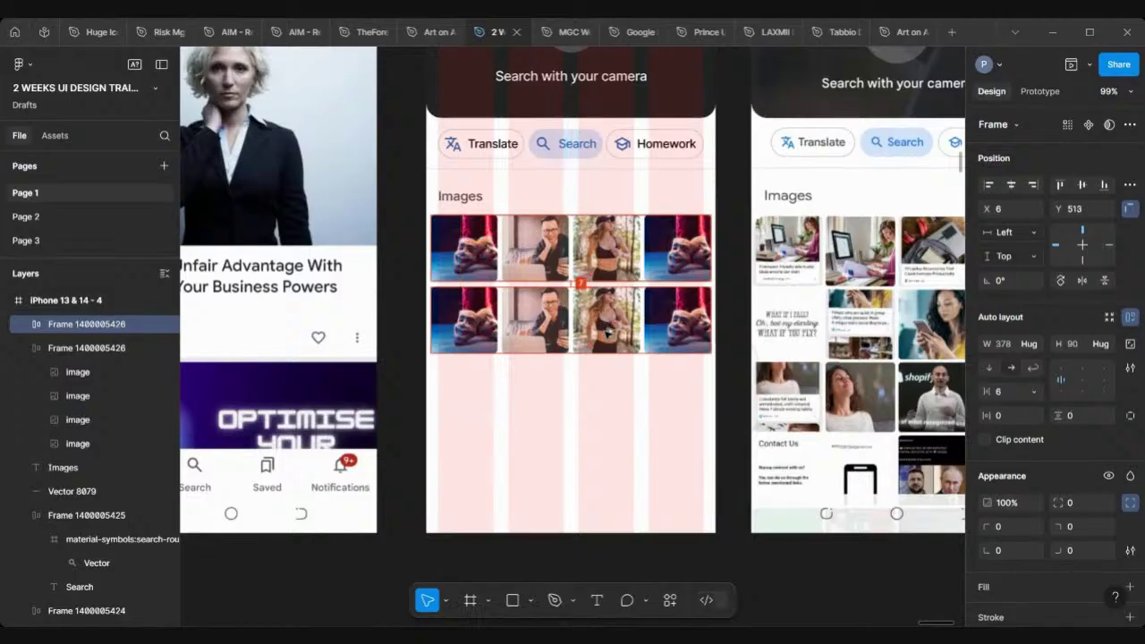
pyautogui.scroll(5, 603, 322)
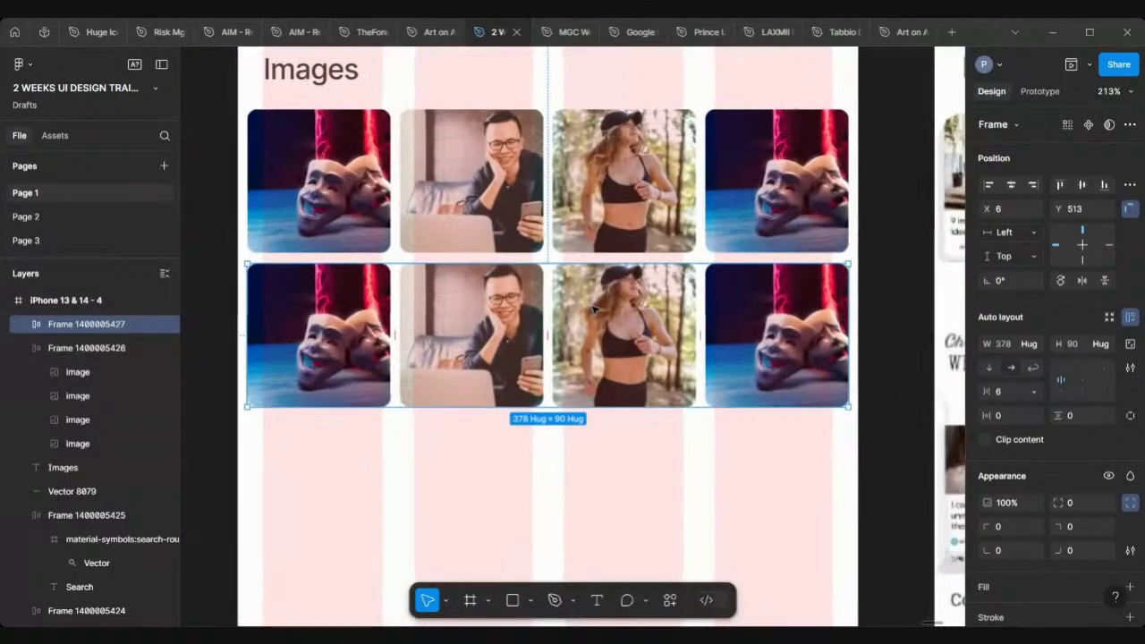
pyautogui.keyDown('shift'); pyautogui.click(637, 207); pyautogui.keyUp('shift')
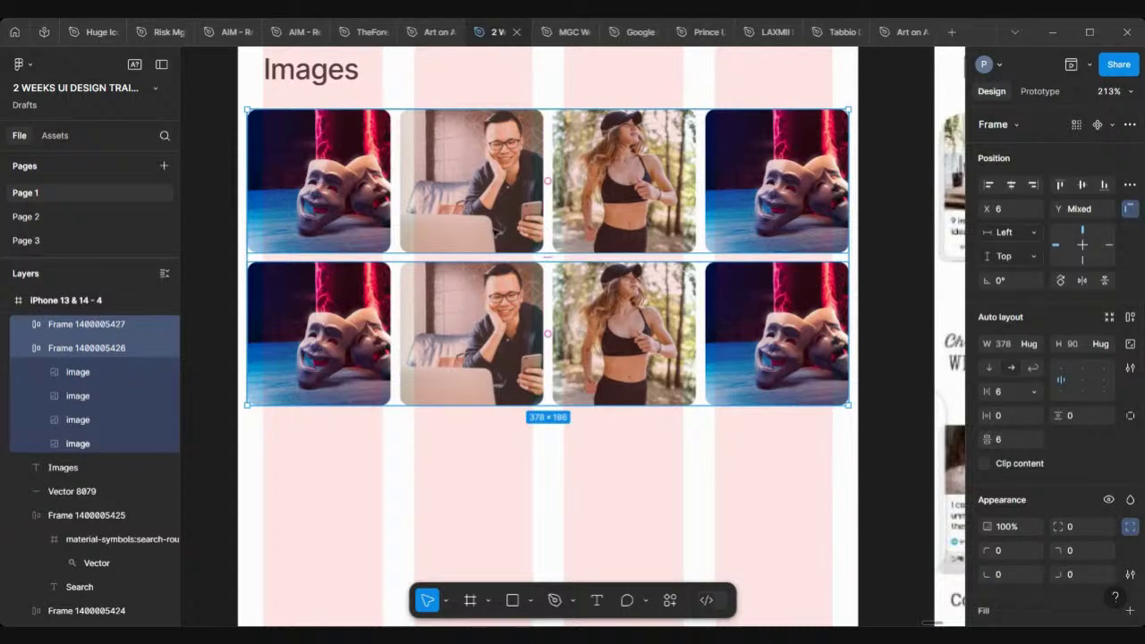
# Duplicate the second photo row below itself at Y 608 as a third row, and select all three rows.
pyautogui.scroll(-5, 493, 231)
pyautogui.click(458, 273)
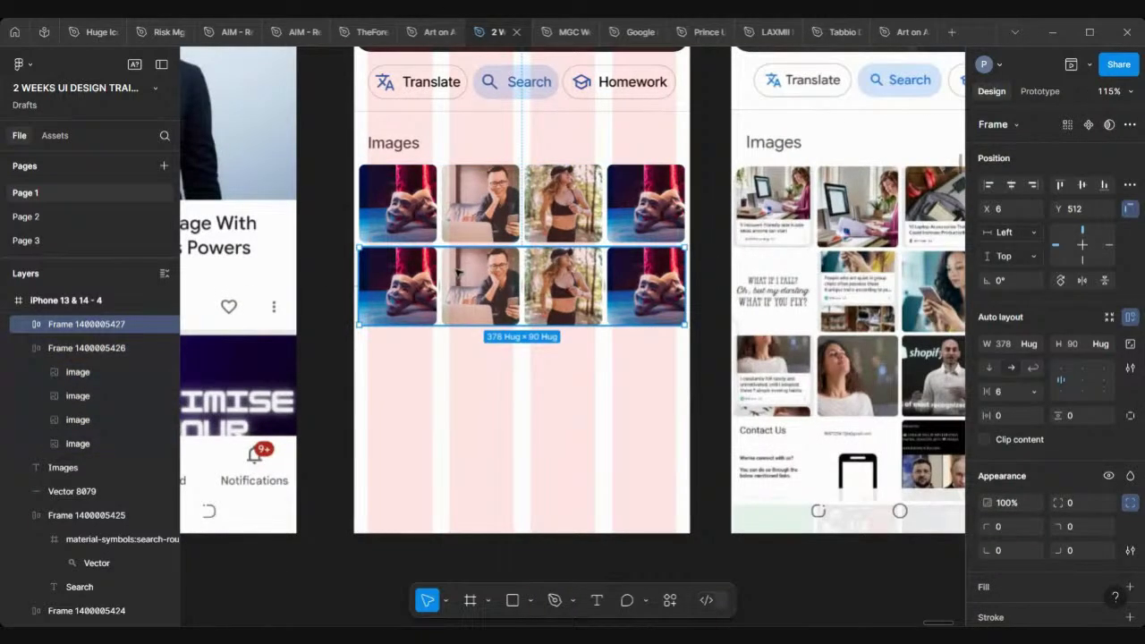
pyautogui.moveTo(458, 273); pyautogui.dragTo(458, 355)
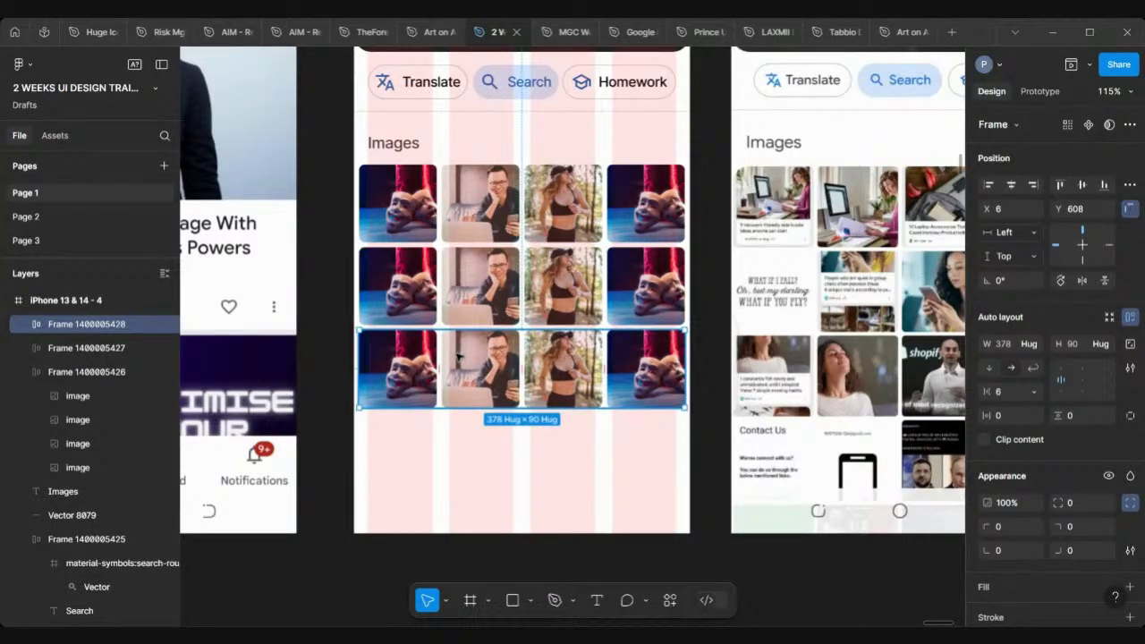
pyautogui.keyDown('shift'); pyautogui.click(459, 279); pyautogui.keyUp('shift')
pyautogui.keyDown('shift'); pyautogui.click(467, 224); pyautogui.keyUp('shift')
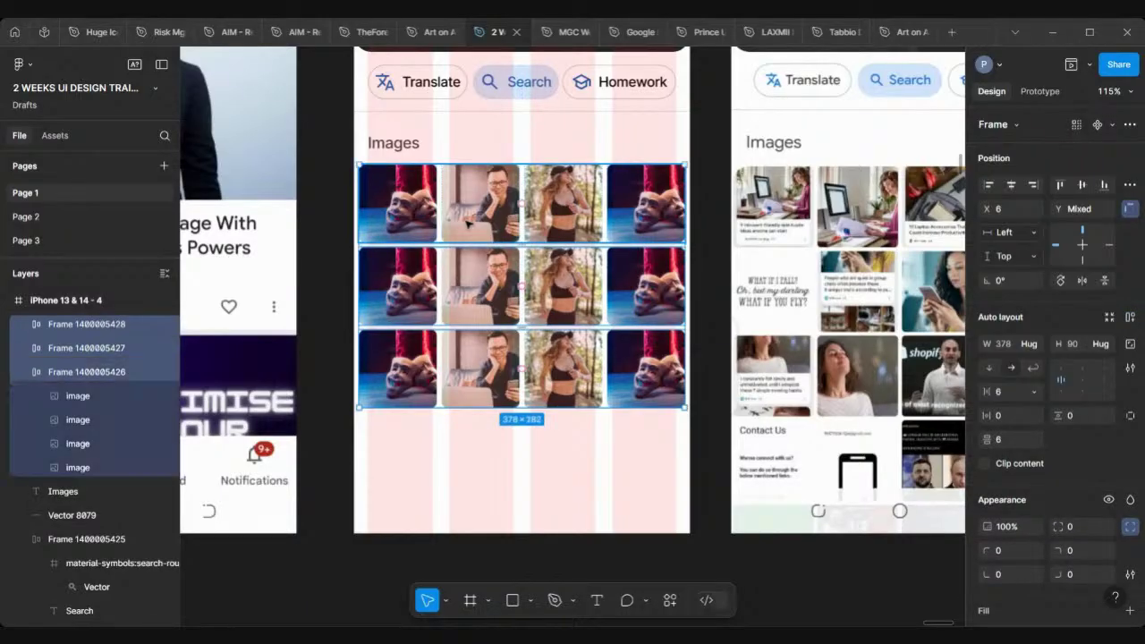
# Wrap the three photo rows in one vertical auto layout and duplicate the last row inside it five times.
pyautogui.hotkey('shift', 'a')
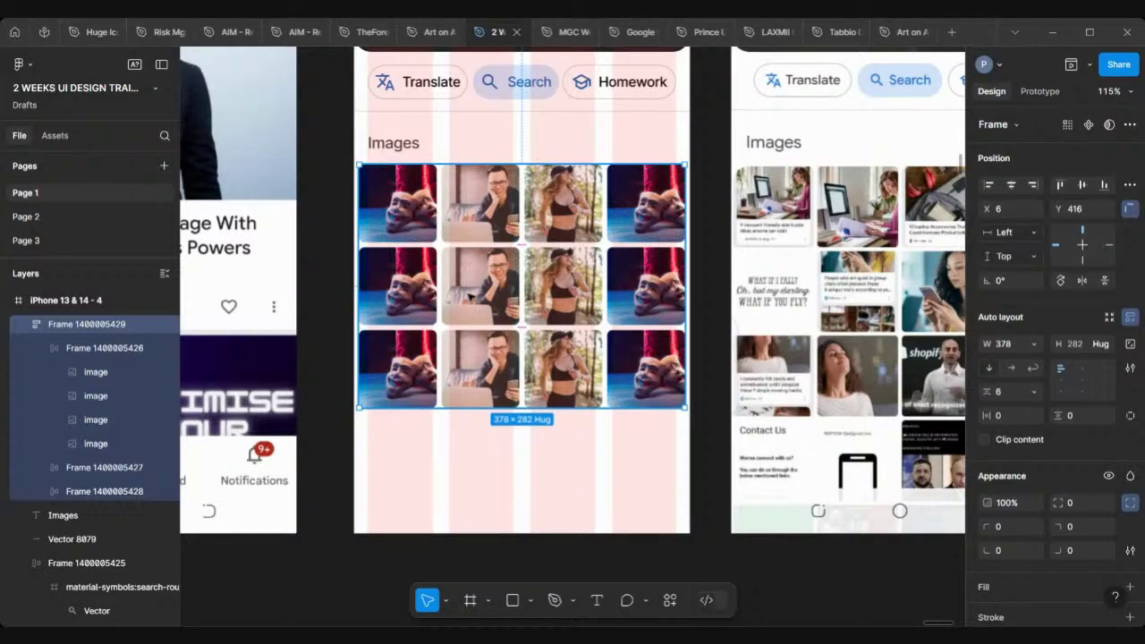
pyautogui.click(495, 377)
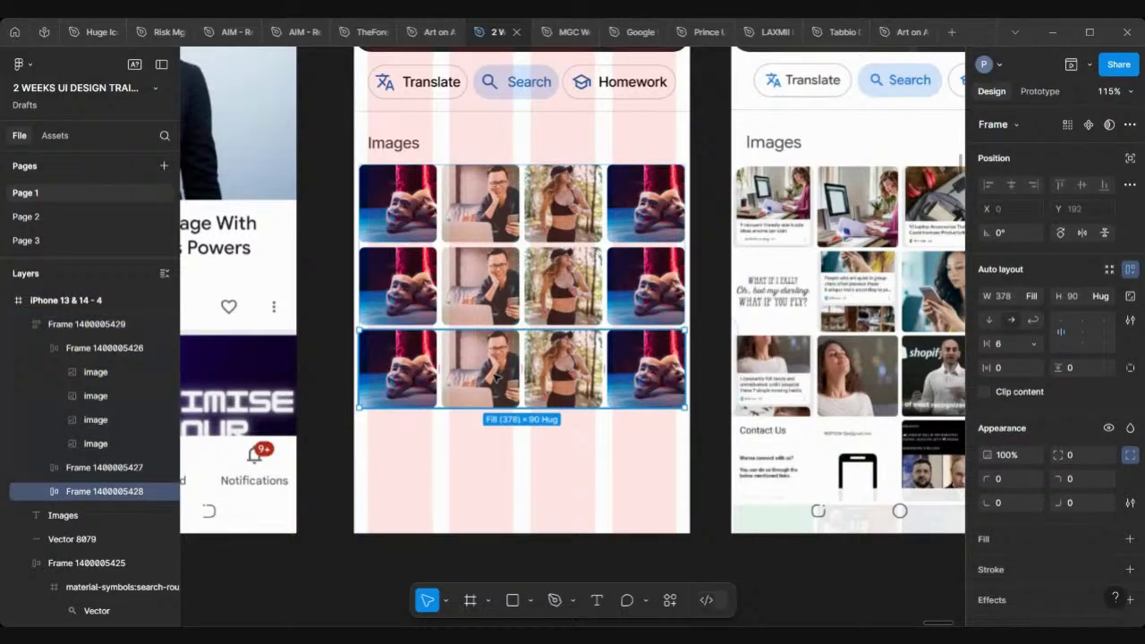
pyautogui.hotkey('ctrl', 'd')
pyautogui.hotkey('ctrl', 'd')
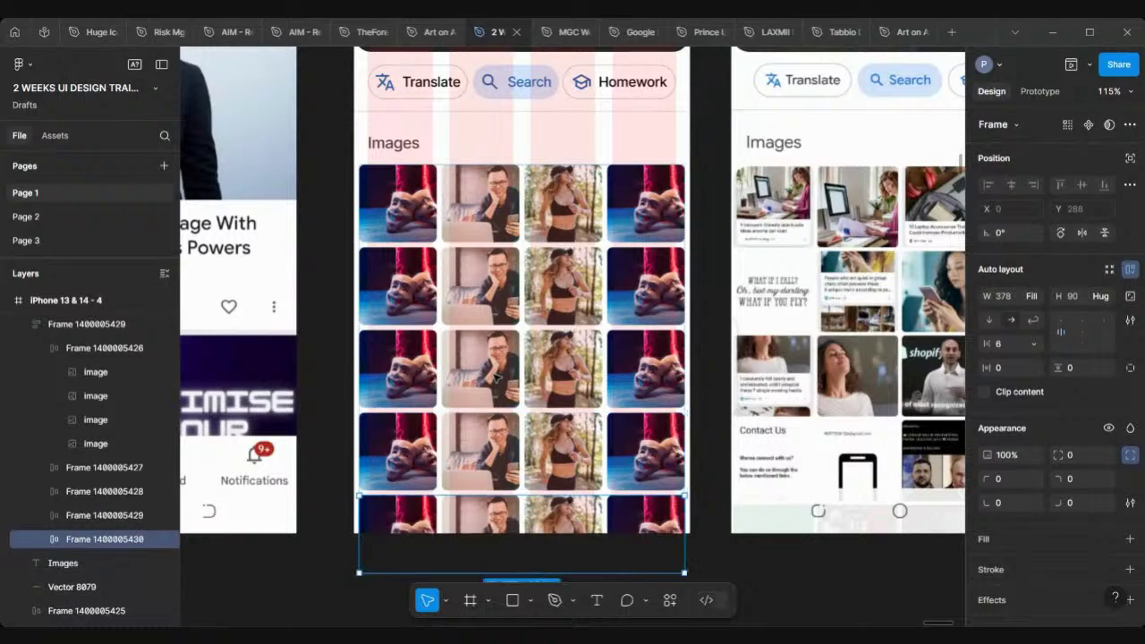
pyautogui.scroll(-5, 496, 377)
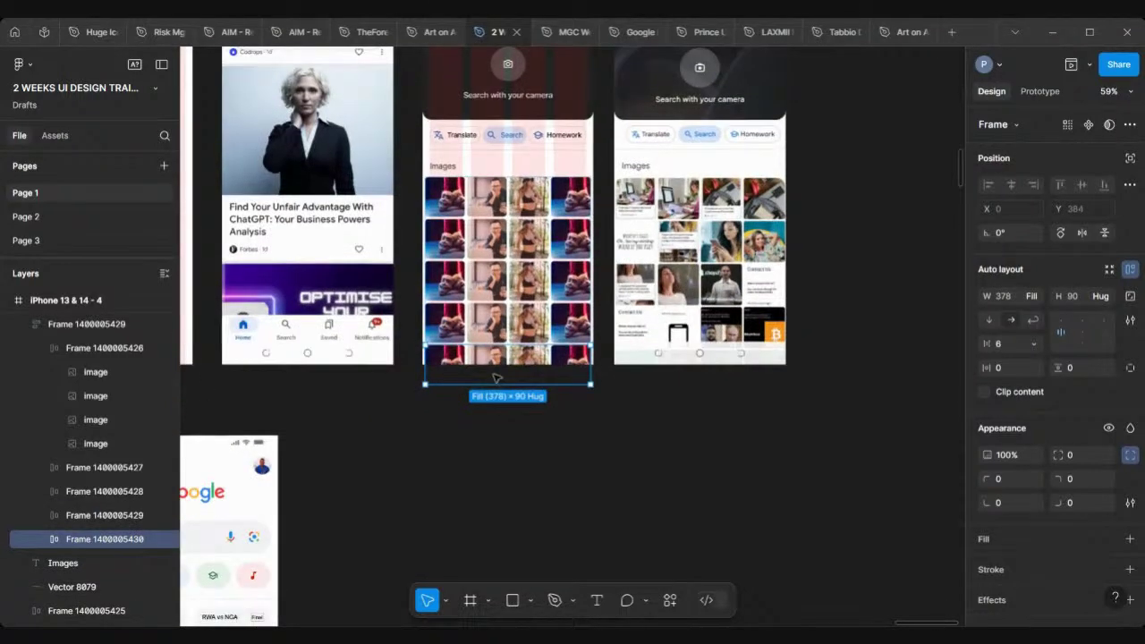
pyautogui.hotkey('ctrl', 'd')
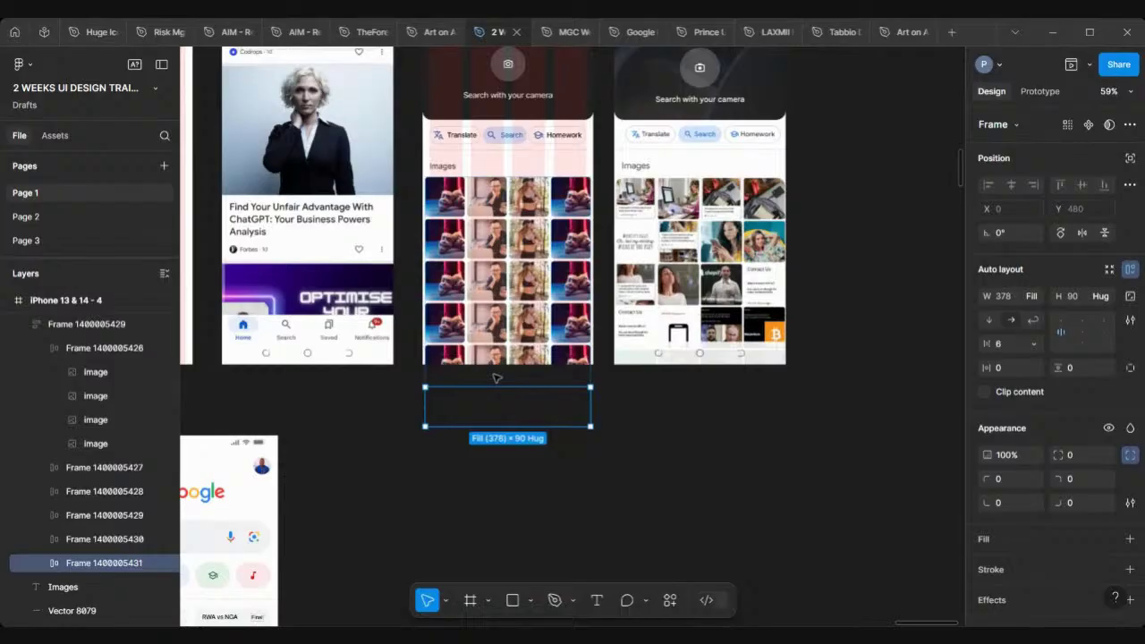
pyautogui.hotkey('ctrl', 'd')
pyautogui.hotkey('ctrl', 'd')
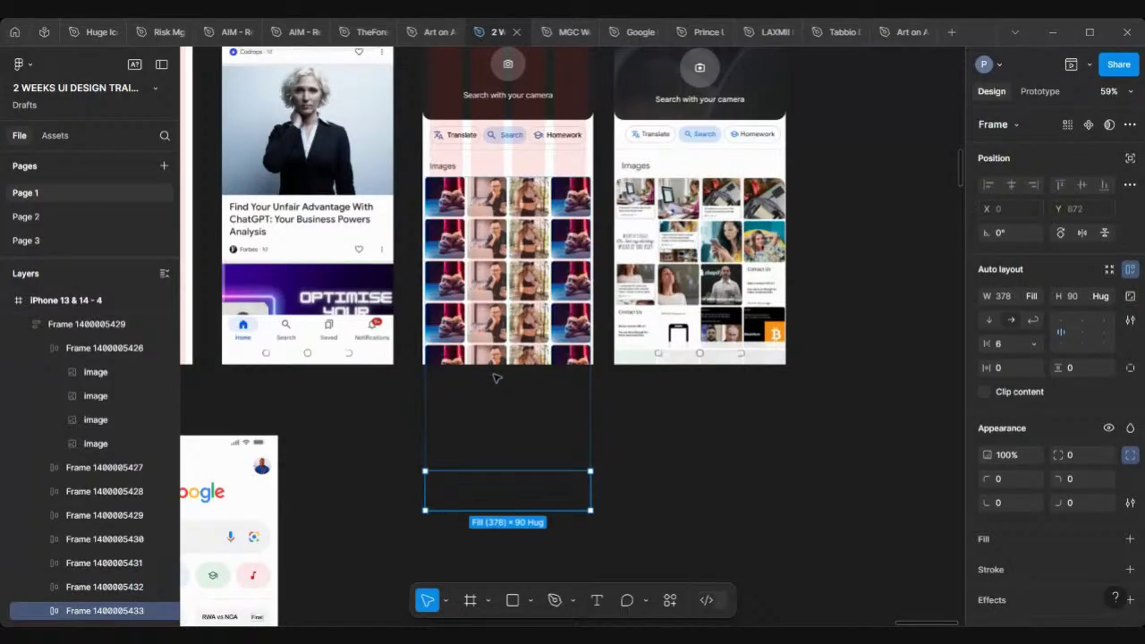
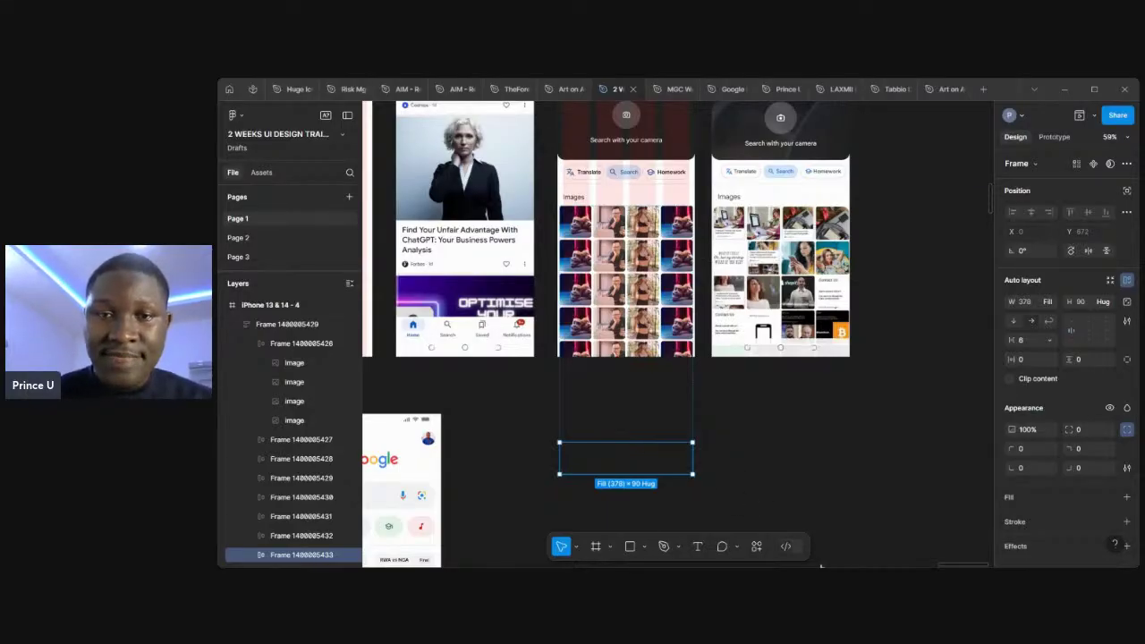
# Look over the finished phone screens, then compare the Android navigation bar on the second home screen with the separate Iphone bar.
pyautogui.click(799, 421)
pyautogui.scroll(-5, 799, 421)
pyautogui.scroll(-2, 799, 421)
pyautogui.scroll(3, 693, 376)
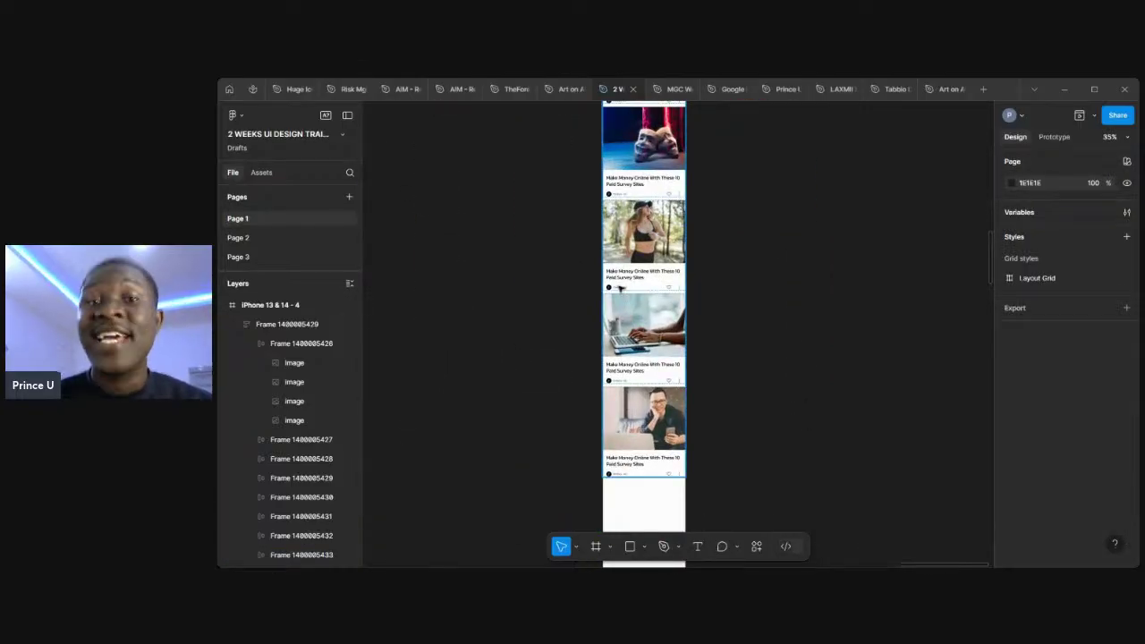
pyautogui.scroll(3, 620, 288)
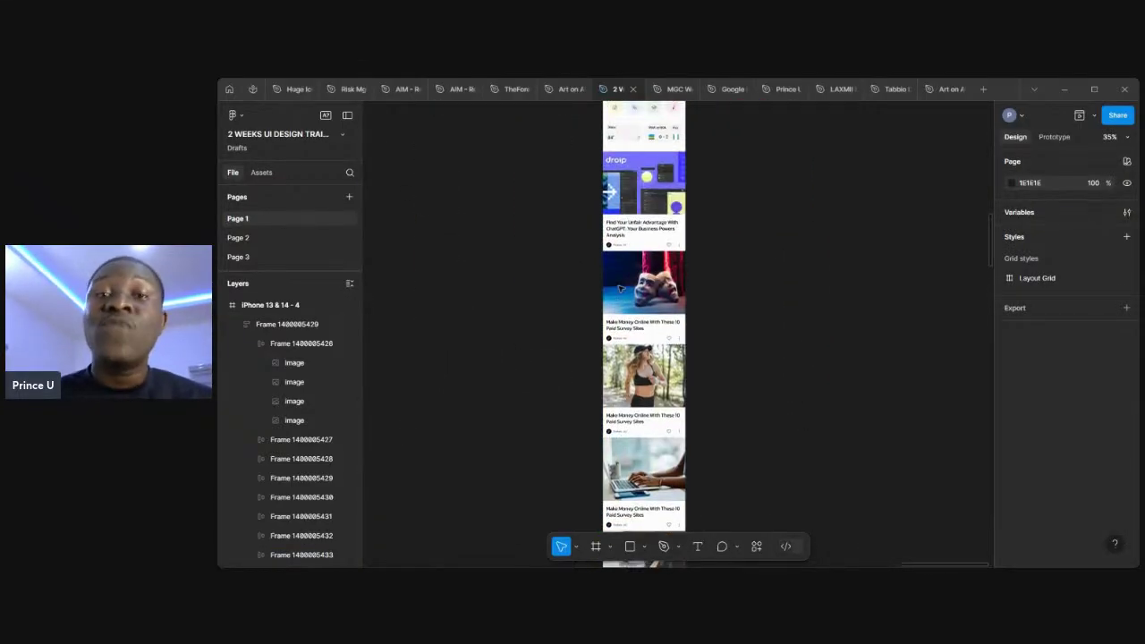
pyautogui.scroll(3, 620, 288)
pyautogui.scroll(-2, 659, 204)
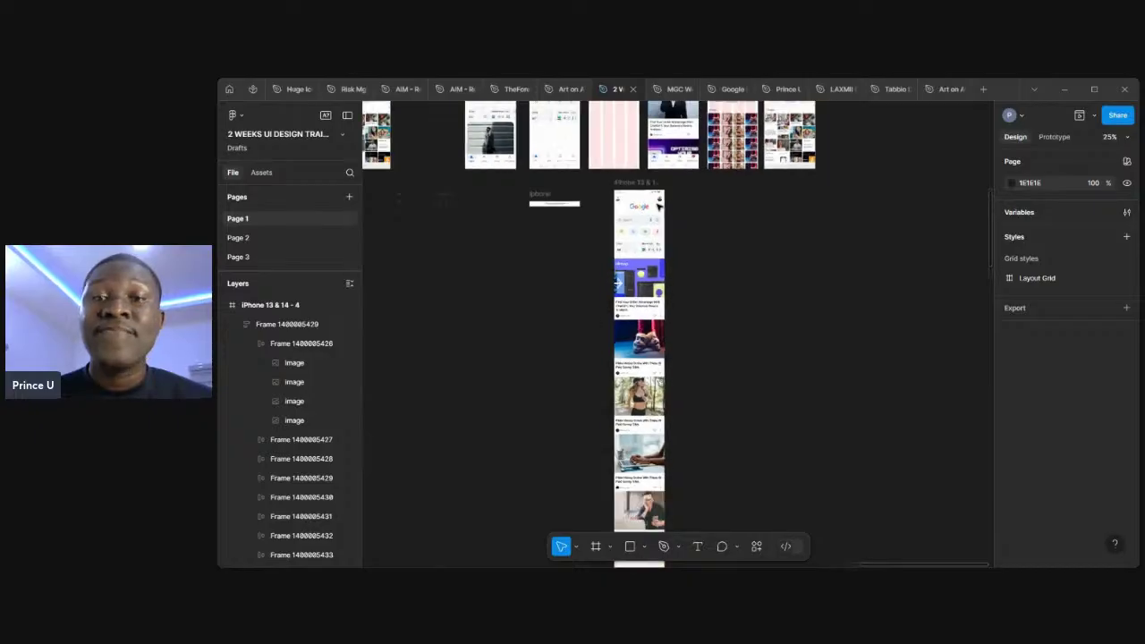
pyautogui.scroll(-2, 659, 204)
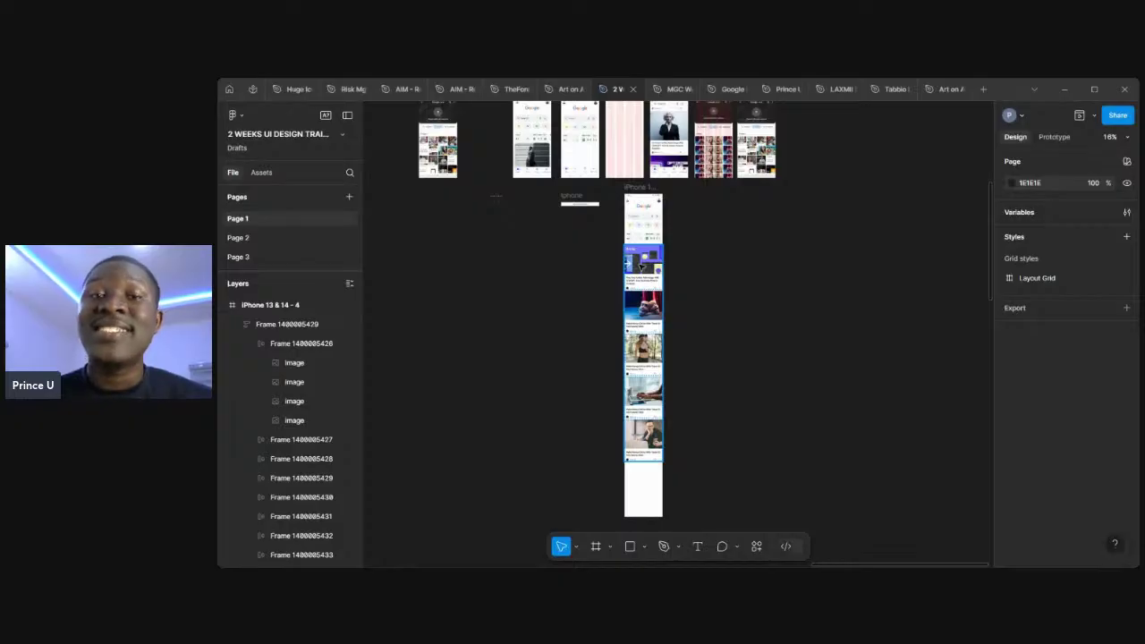
pyautogui.scroll(3, 573, 152)
pyautogui.scroll(2, 557, 131)
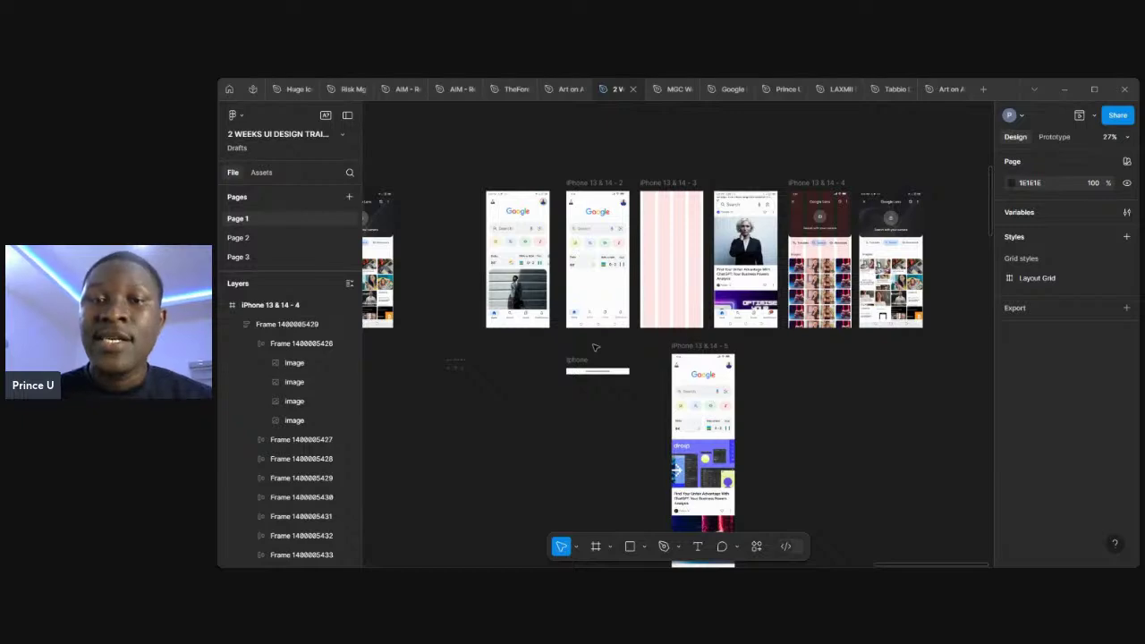
pyautogui.scroll(5, 594, 347)
pyautogui.scroll(-4, 595, 347)
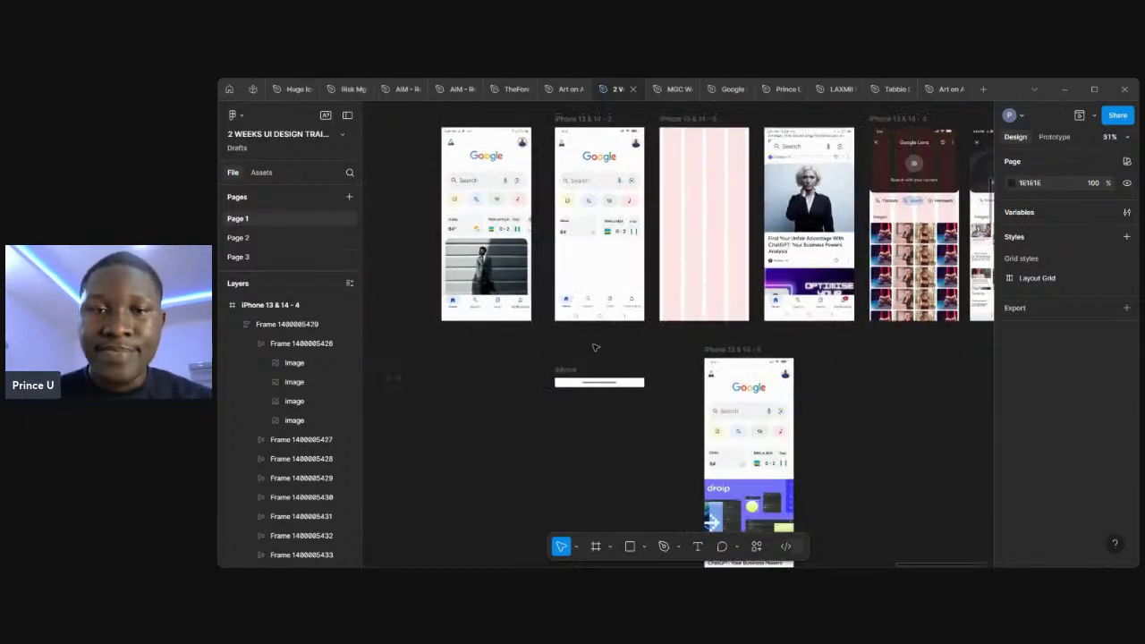
pyautogui.scroll(6, 594, 347)
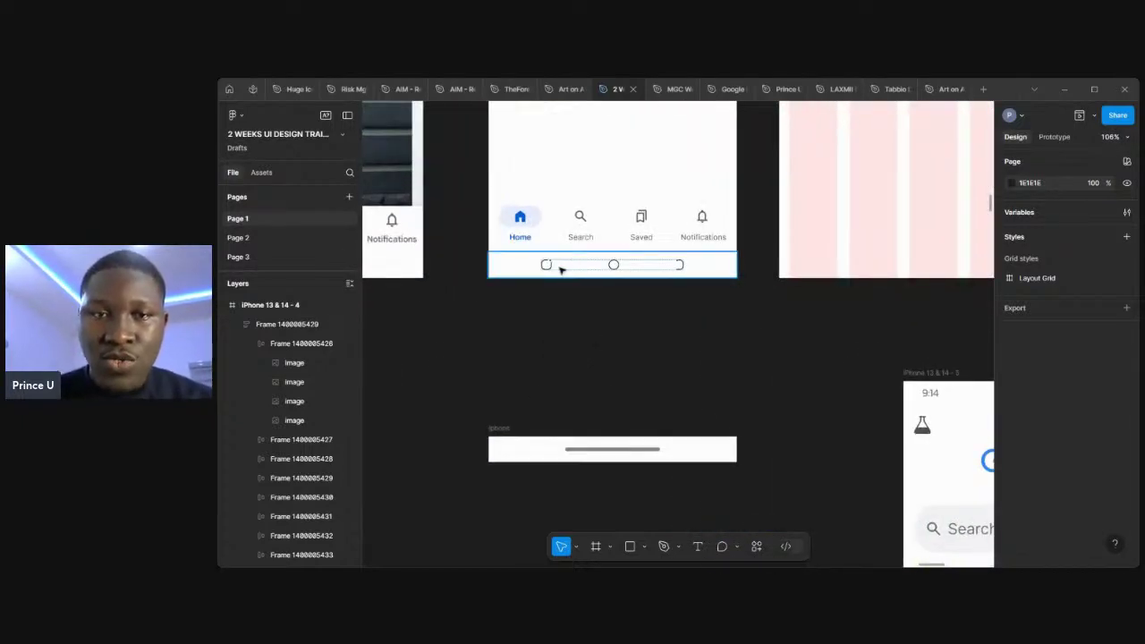
pyautogui.scroll(-5, 565, 268)
pyautogui.scroll(2, 568, 269)
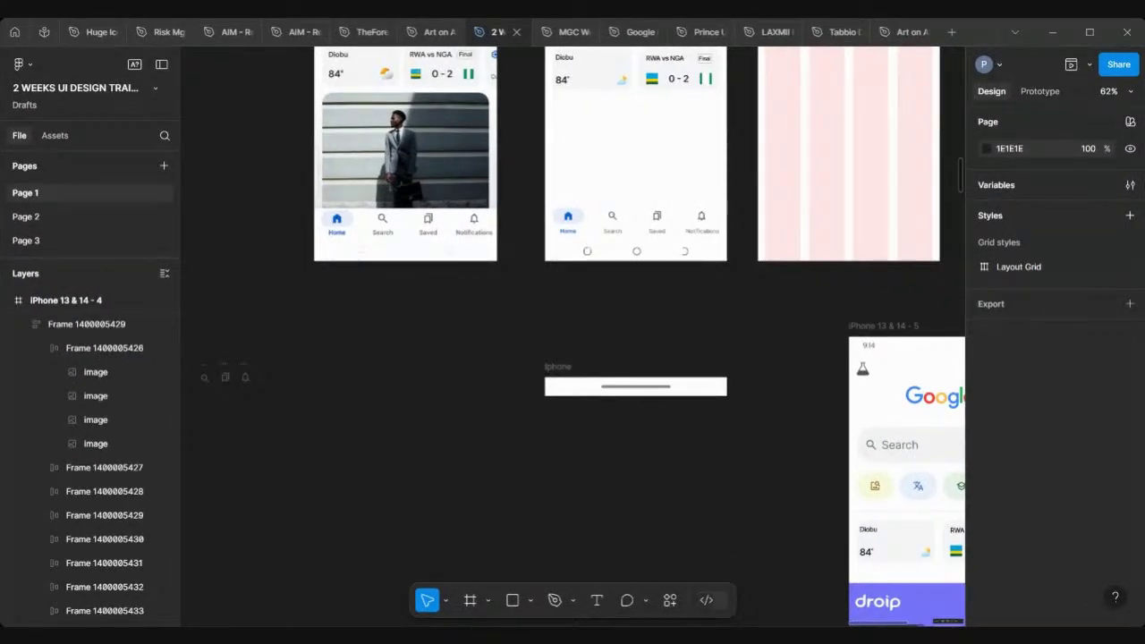
pyautogui.scroll(5, 707, 403)
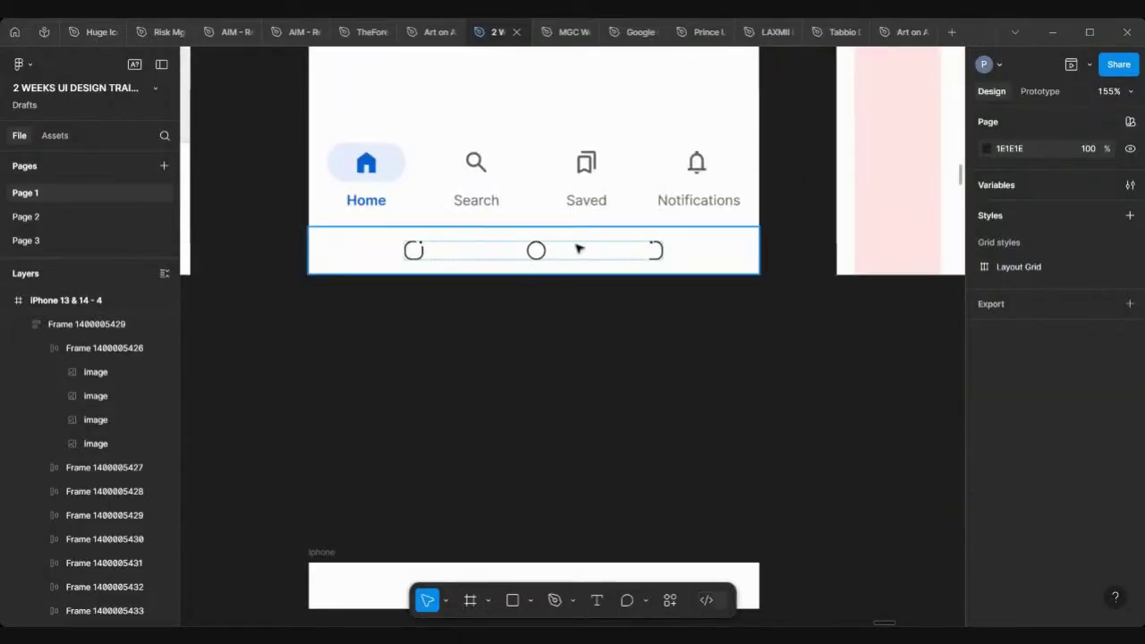
pyautogui.click(531, 600)
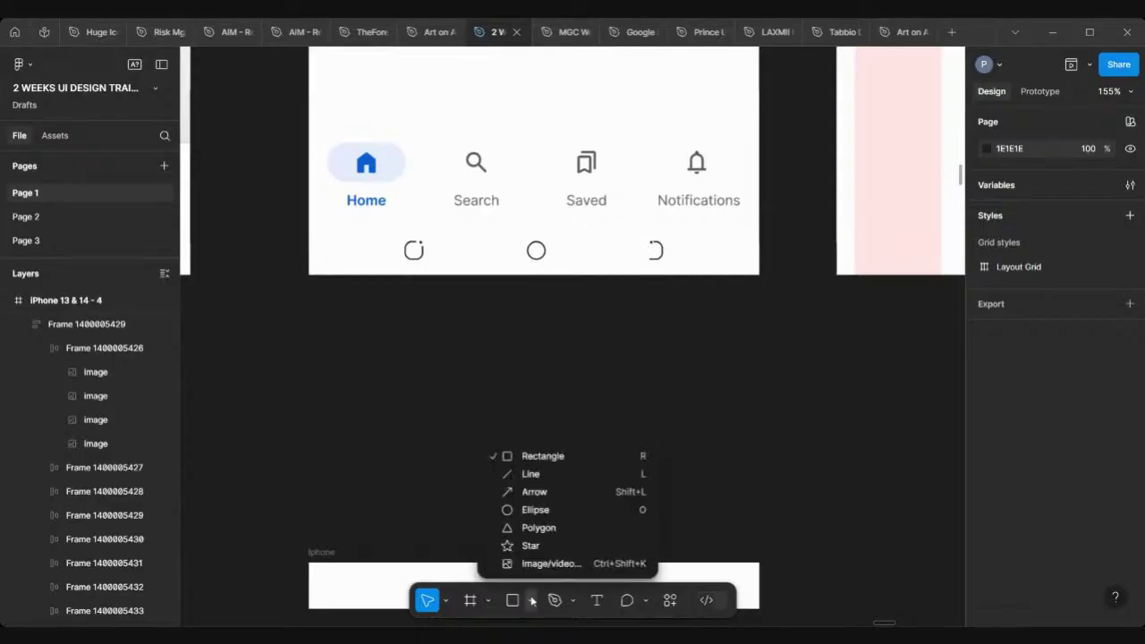
pyautogui.click(535, 509)
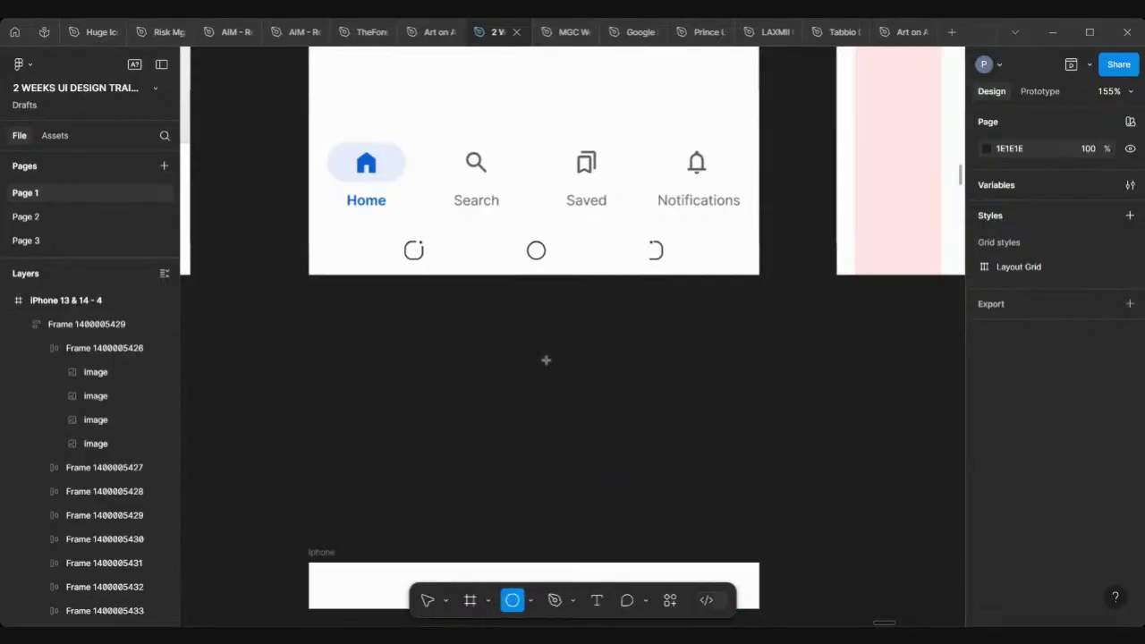
pyautogui.moveTo(545, 360); pyautogui.dragTo(532, 344)
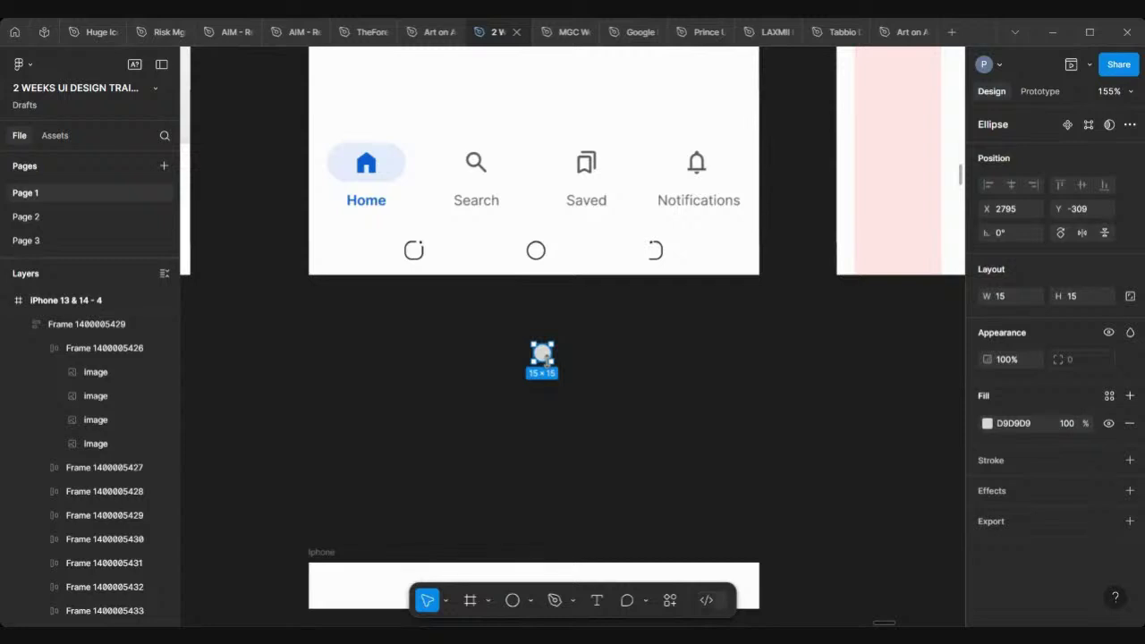
pyautogui.press('Delete')
# Draw a rectangle about 390 × 33 just below the second home screen, matching the screen's width.
pyautogui.scroll(-3, 546, 364)
pyautogui.scroll(-3, 544, 371)
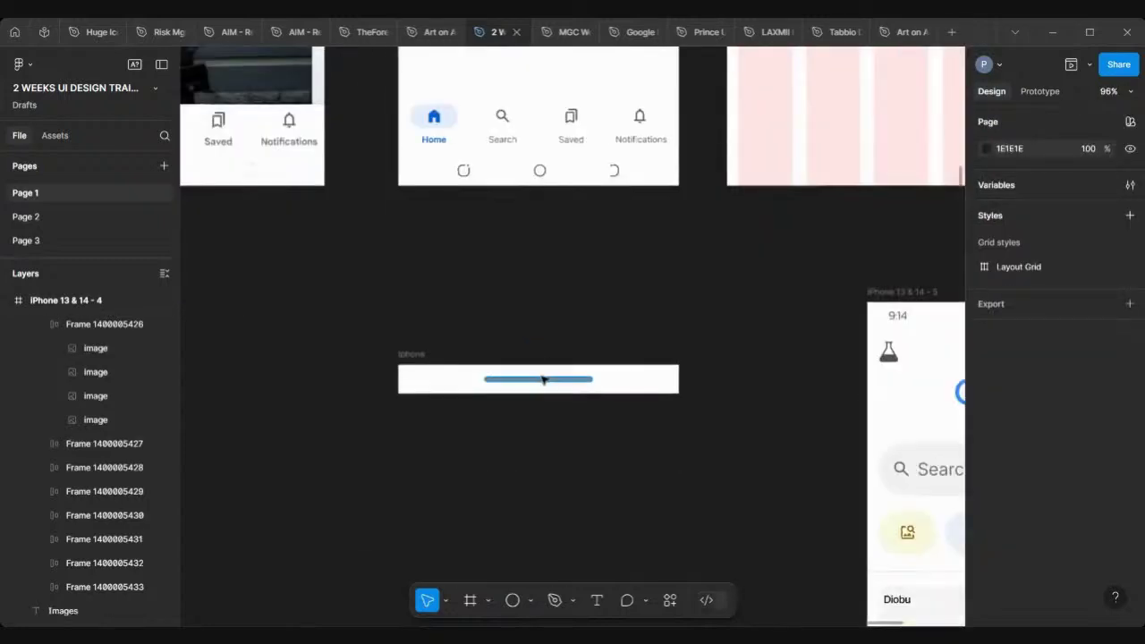
pyautogui.scroll(5, 541, 378)
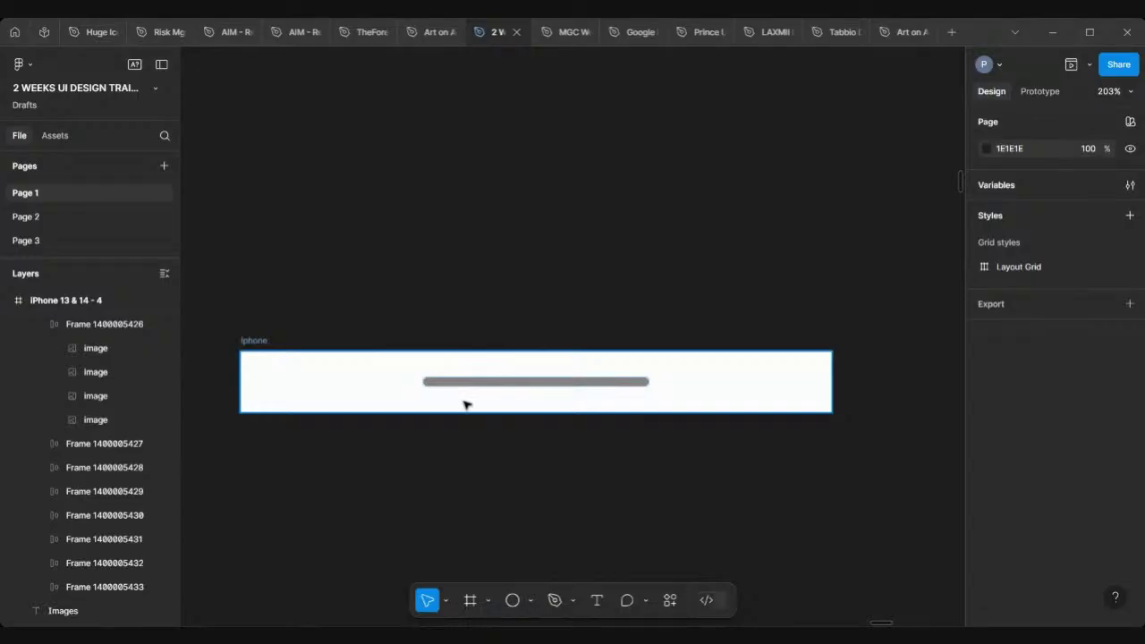
pyautogui.scroll(3, 465, 403)
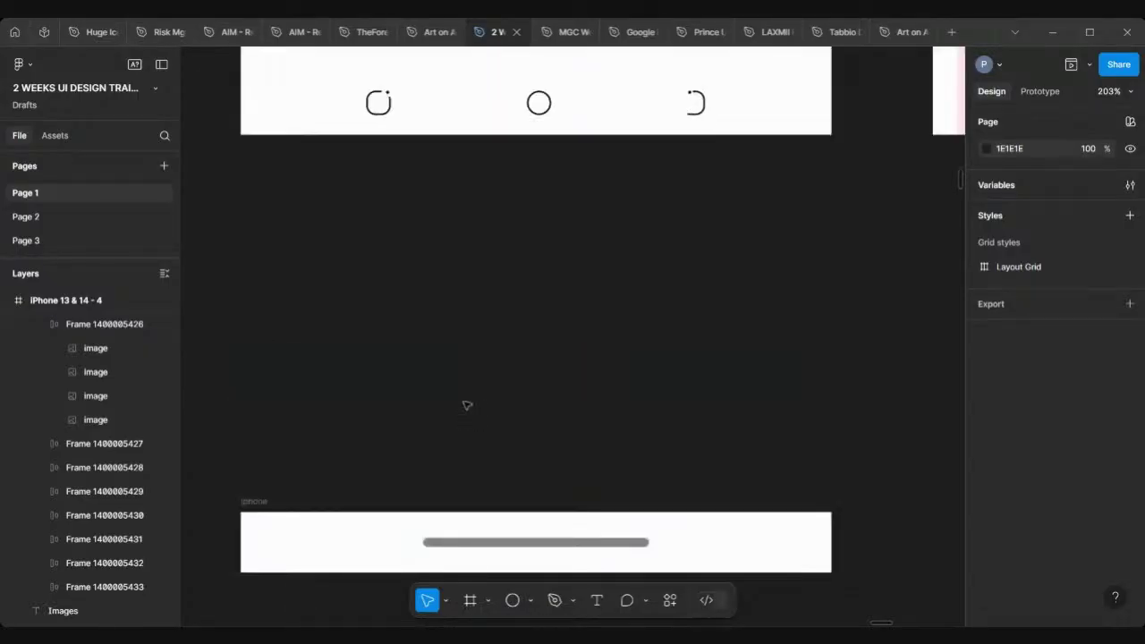
pyautogui.scroll(-2, 516, 132)
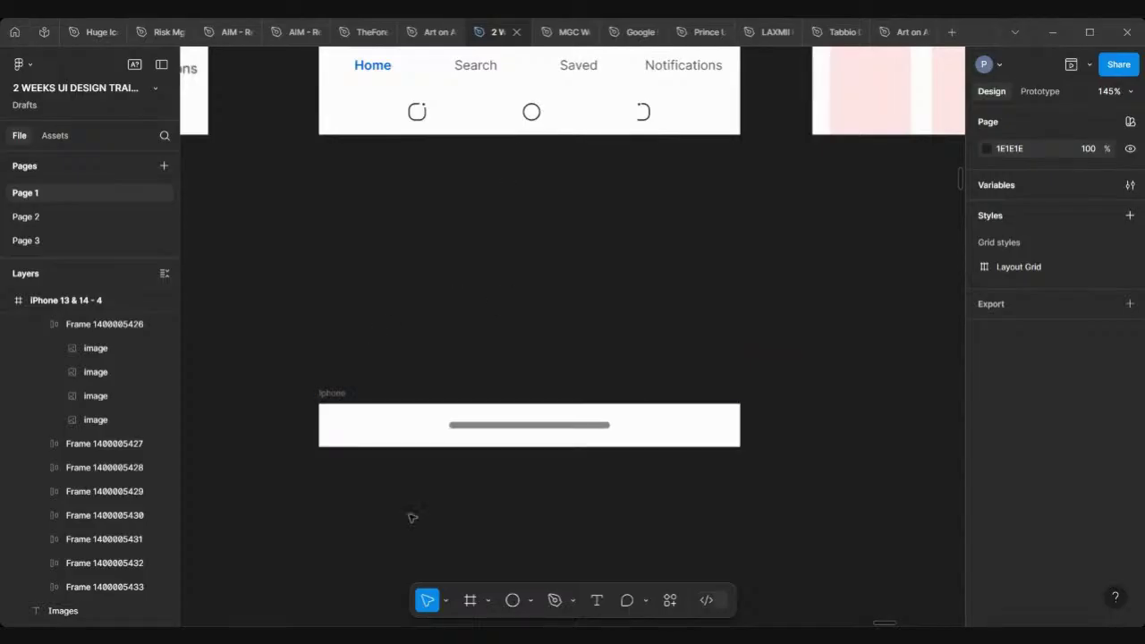
pyautogui.click(530, 600)
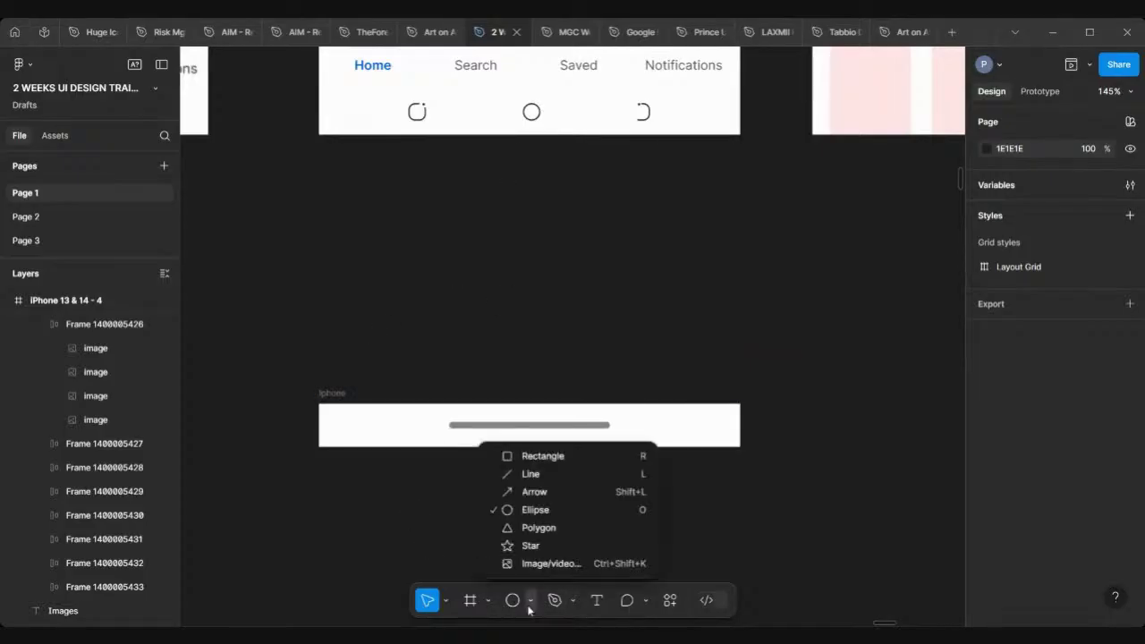
pyautogui.click(537, 455)
pyautogui.scroll(2, 299, 184)
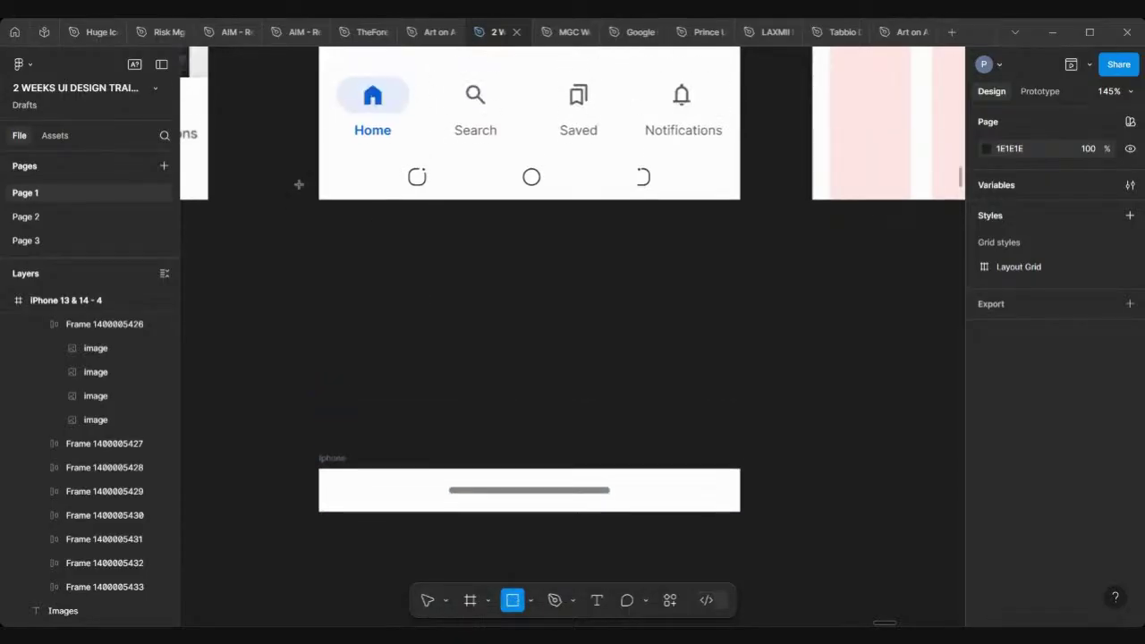
pyautogui.moveTo(317, 214); pyautogui.dragTo(740, 251)
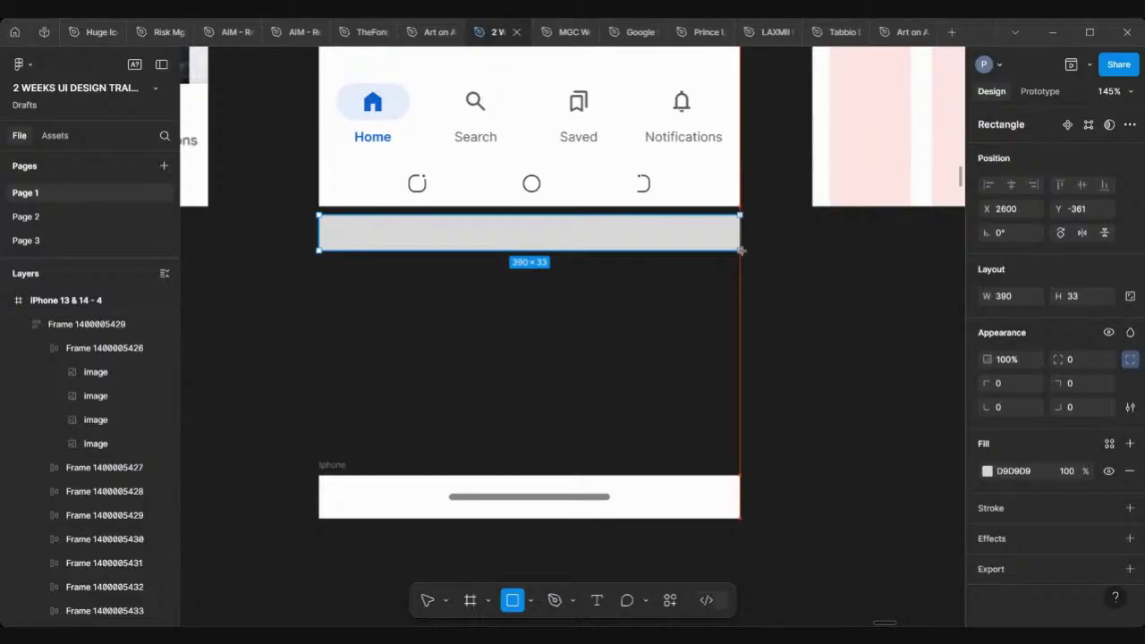
# Set the new rectangle's height to 40 and its fill colour to FFFFFF.
pyautogui.click(1084, 296)
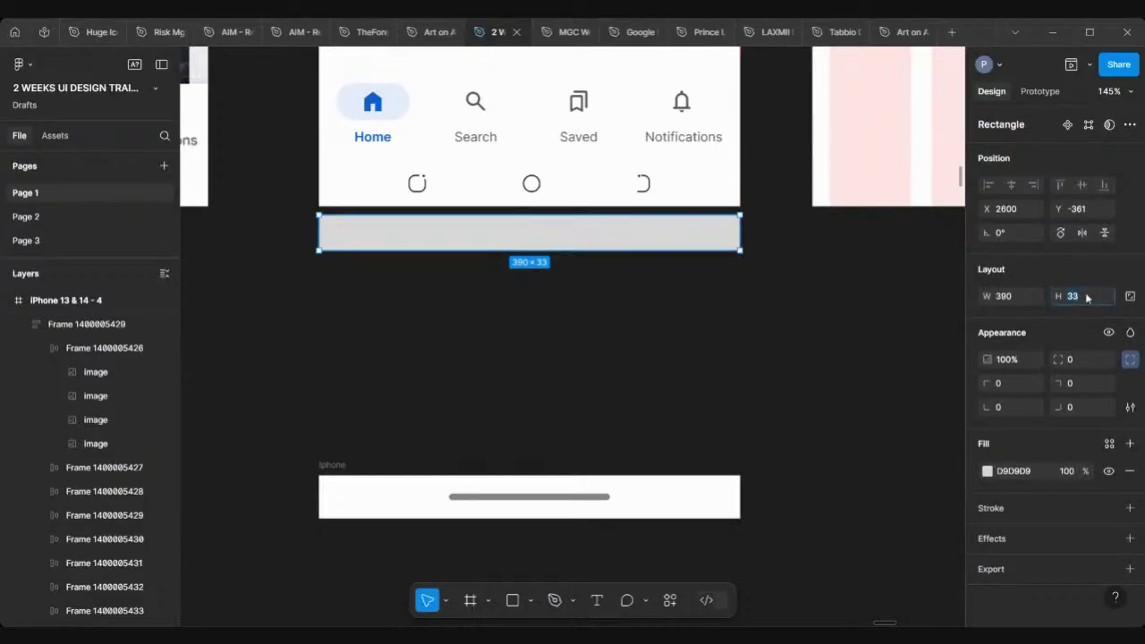
pyautogui.write('40')
pyautogui.press('Return')
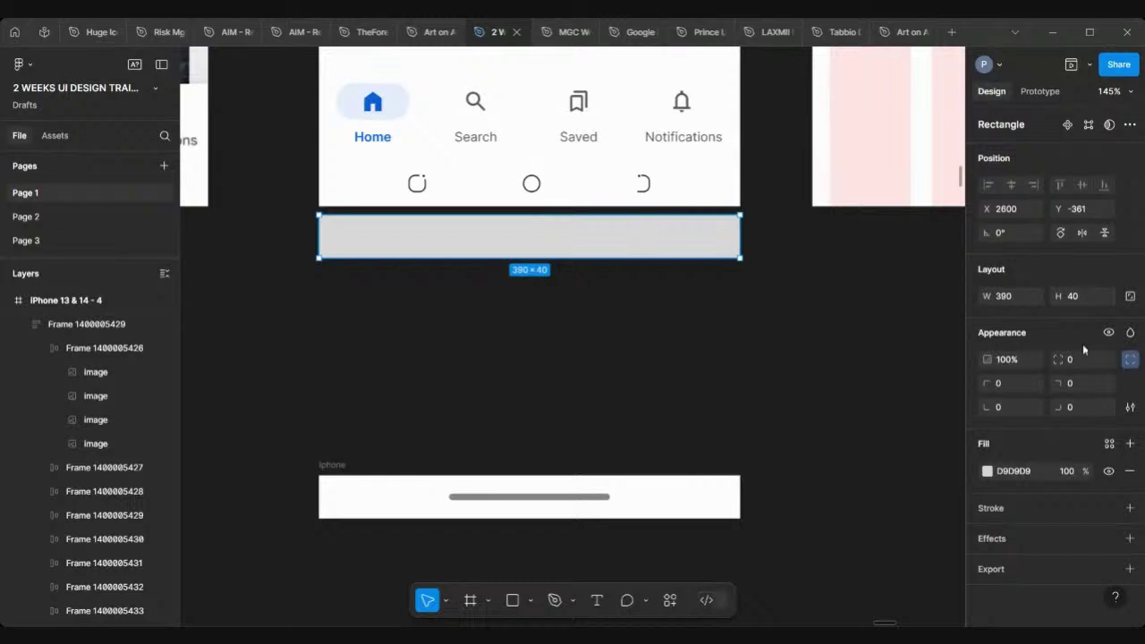
pyautogui.click(1022, 471)
pyautogui.write('ffffff')
pyautogui.press('Return')
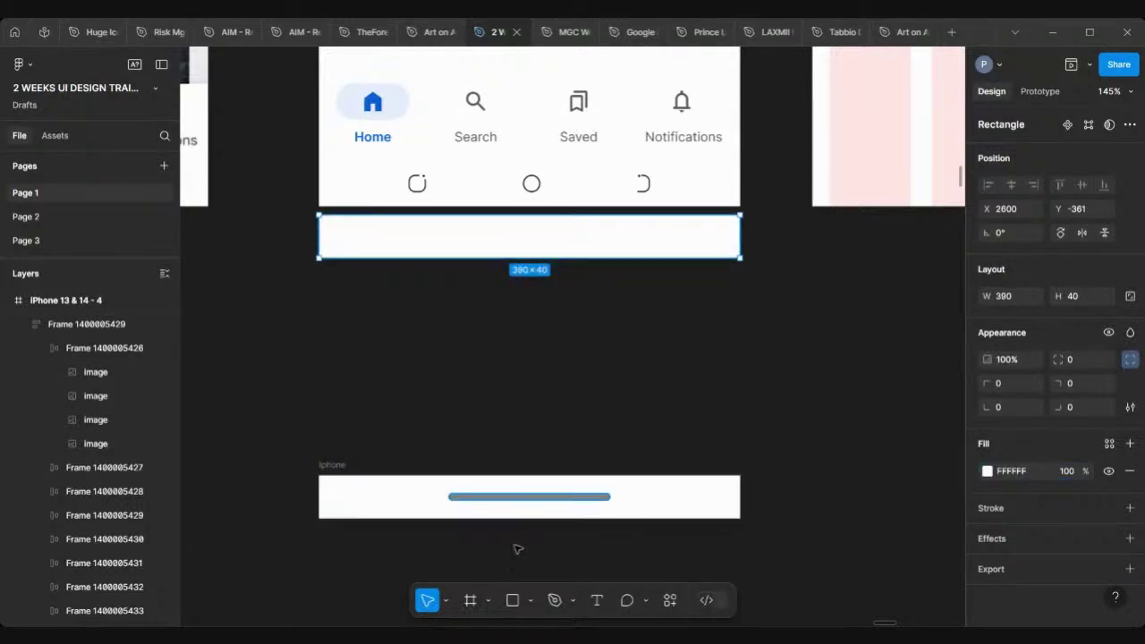
# Draw a thin bar about 135 wide in the empty space below the white rectangle and set its height to 6.
pyautogui.click(512, 600)
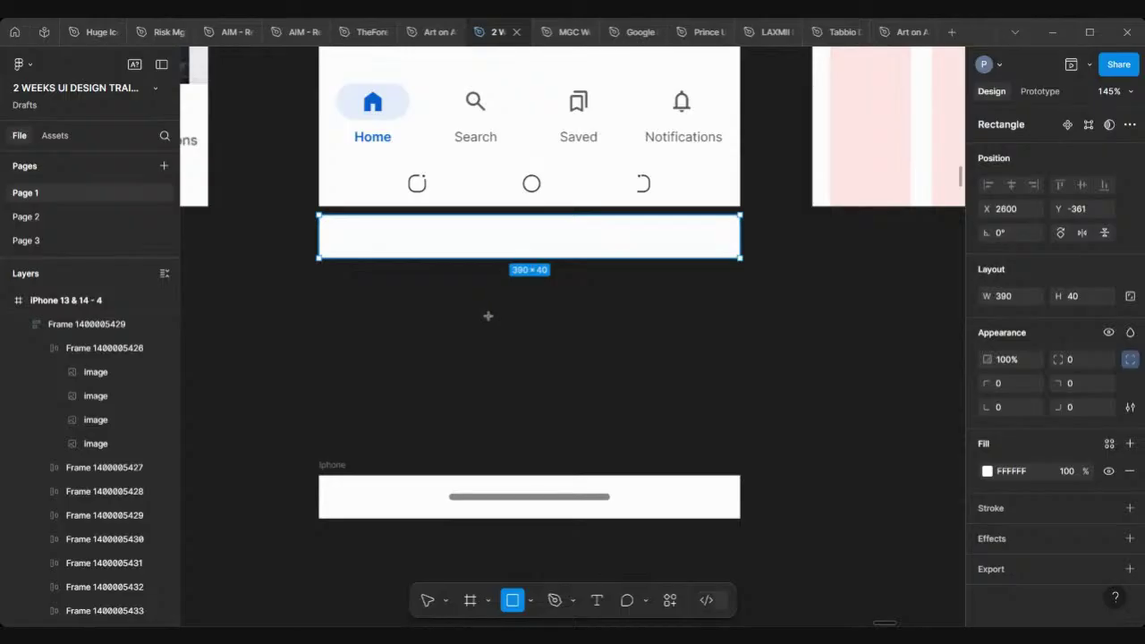
pyautogui.moveTo(482, 317)
pyautogui.mouseDown()
pyautogui.moveTo(593, 424)
pyautogui.moveTo(591, 324)
pyautogui.moveTo(629, 322)
pyautogui.mouseUp()
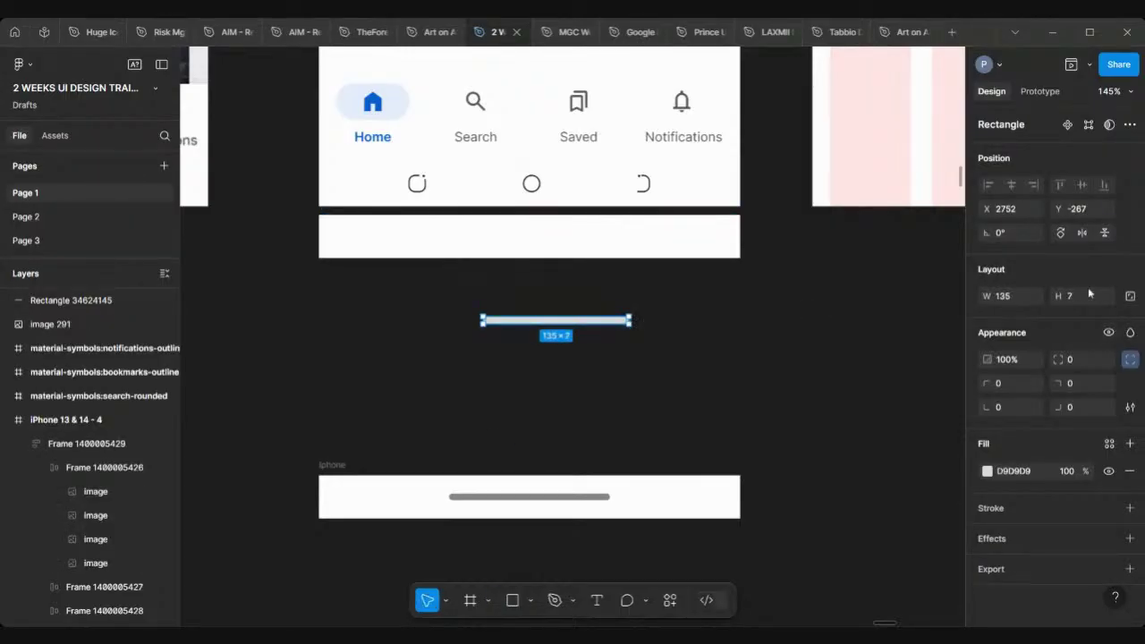
pyautogui.write('6')
pyautogui.press('Return')
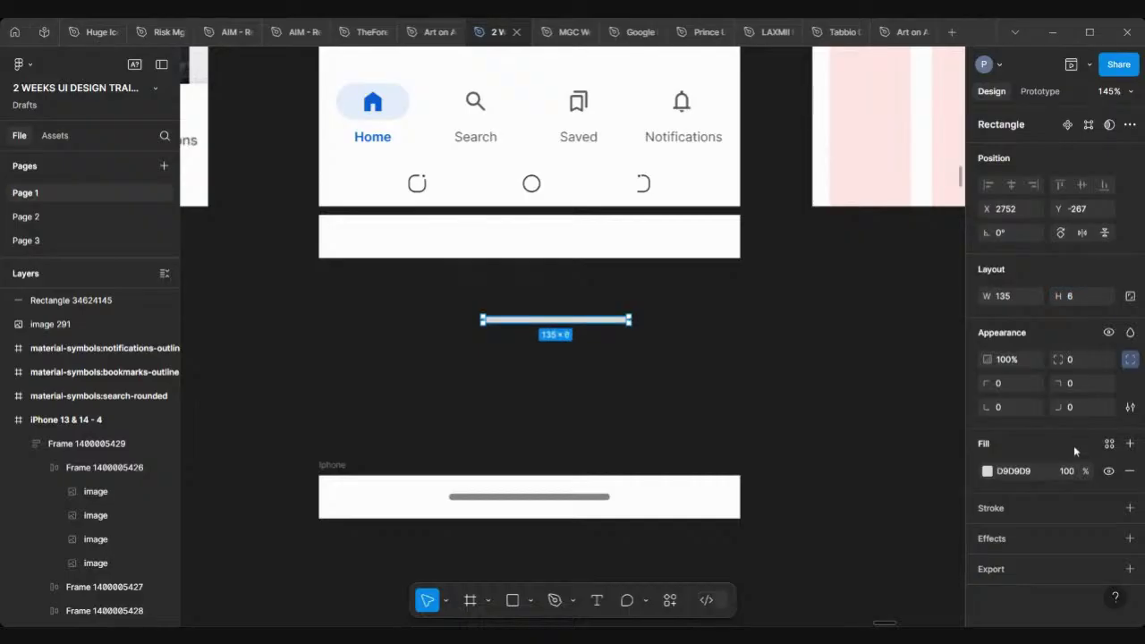
# Round the thin bar's corners with a radius of 12.
pyautogui.write('12')
pyautogui.press('Return')
pyautogui.scroll(5, 588, 286)
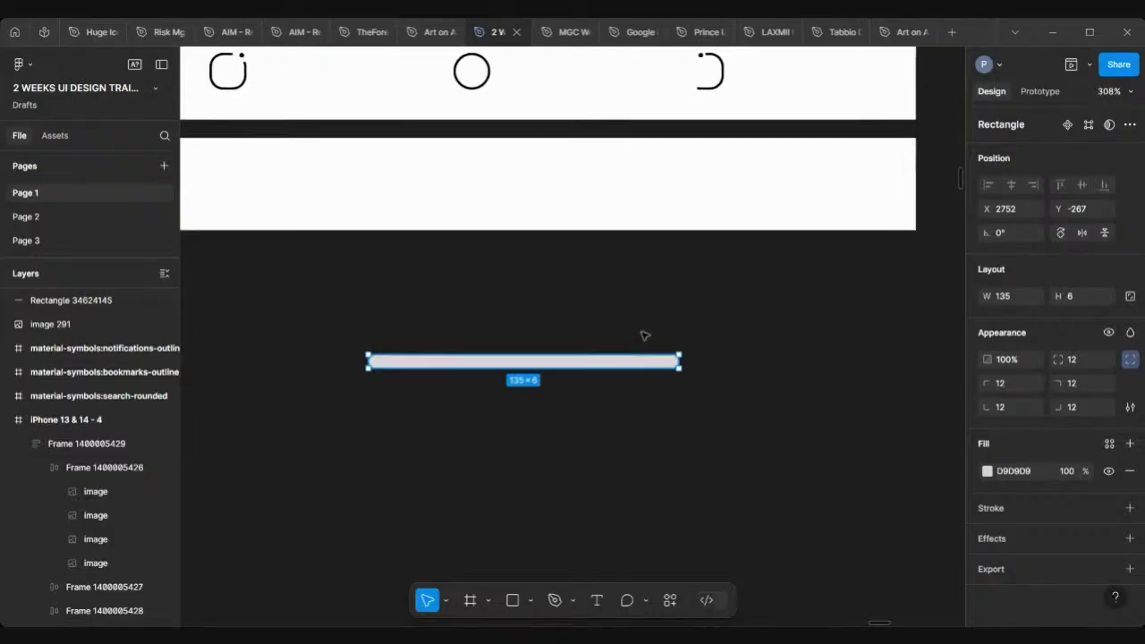
pyautogui.scroll(-5, 608, 349)
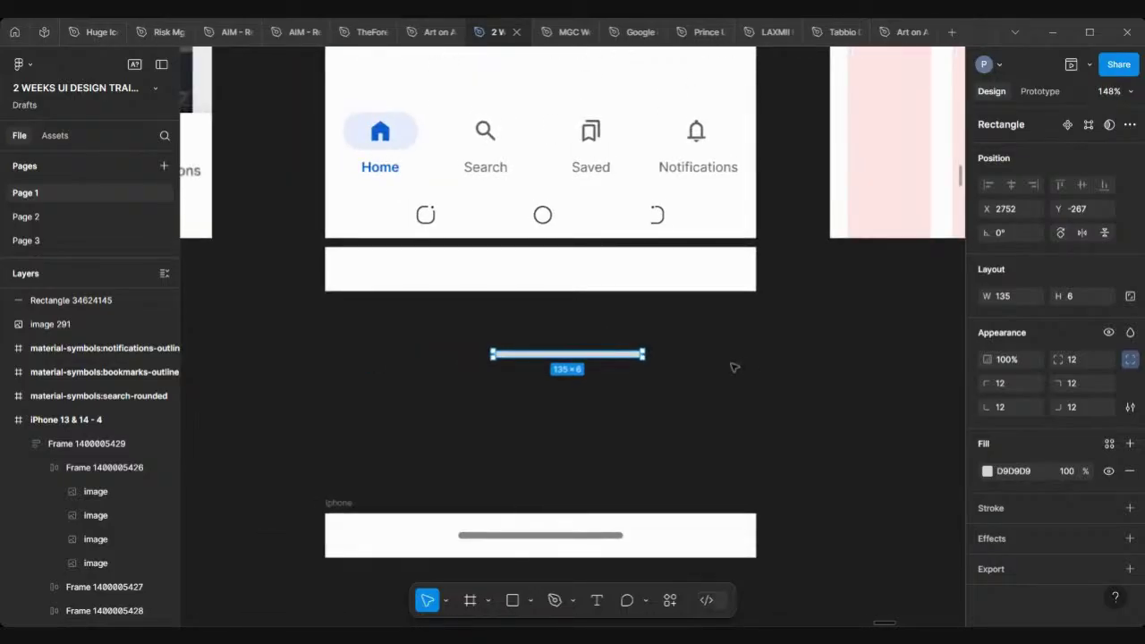
pyautogui.scroll(-2, 746, 366)
pyautogui.scroll(5, 524, 200)
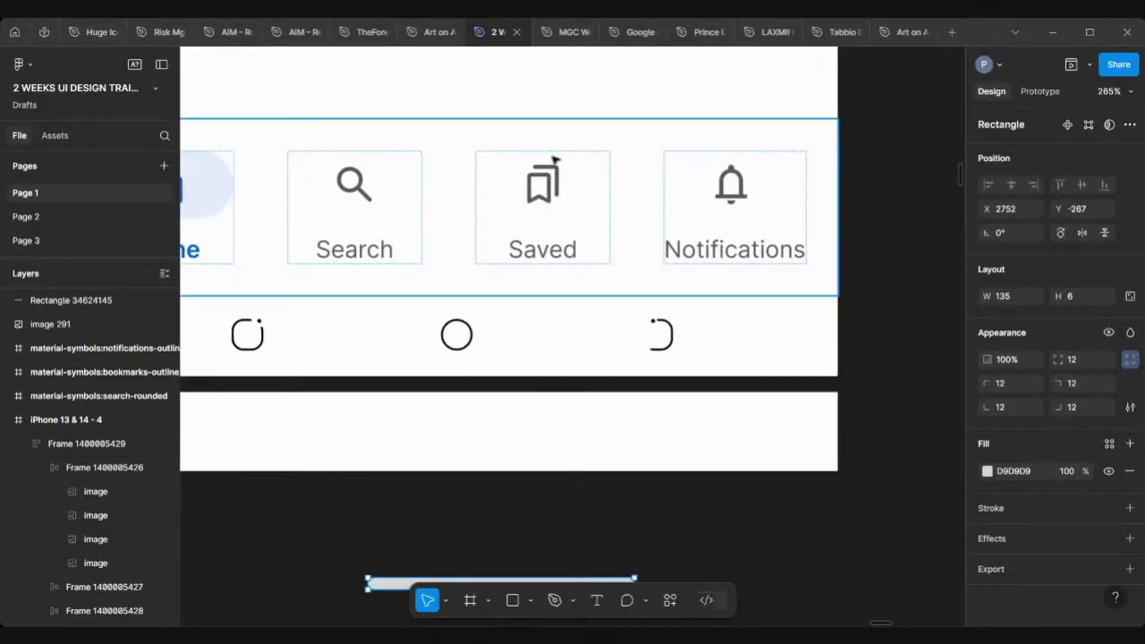
# Copy the Saved icon's colour 5A5A5A and apply it as the fill of the thin rounded bar.
pyautogui.scroll(-3, 569, 385)
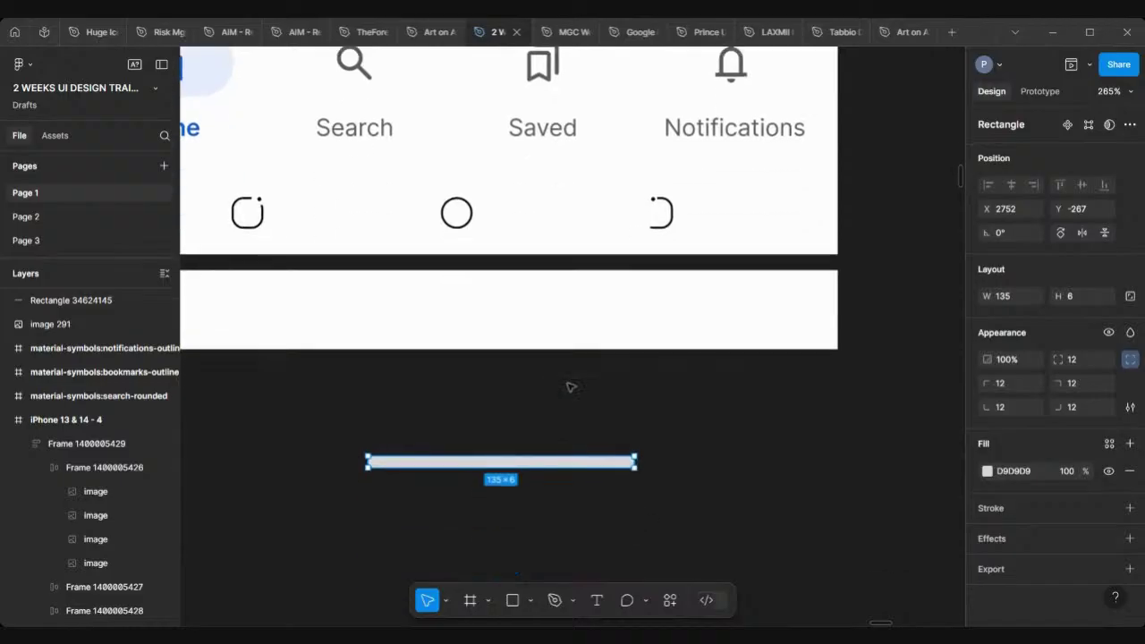
pyautogui.scroll(2, 662, 286)
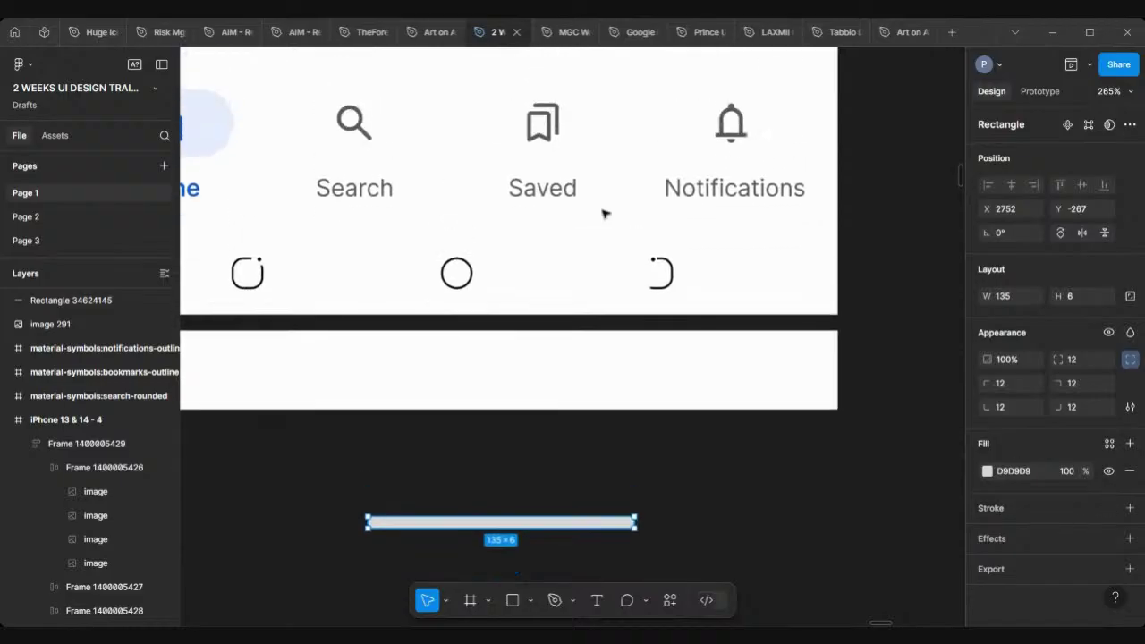
pyautogui.click(546, 137)
pyautogui.doubleClick(546, 137)
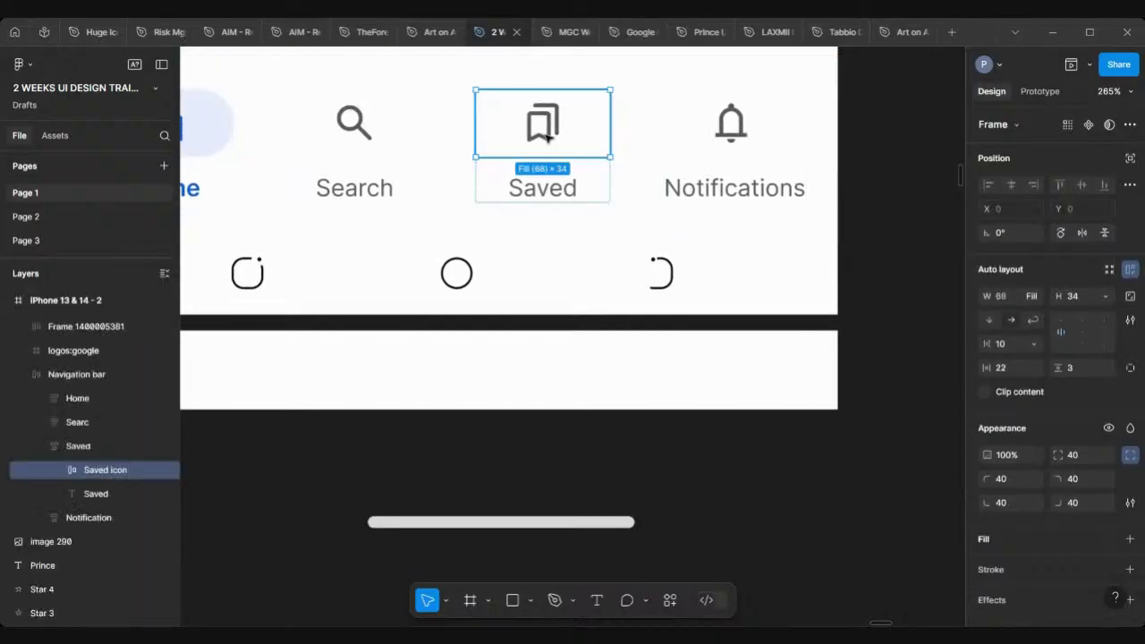
pyautogui.doubleClick(546, 136)
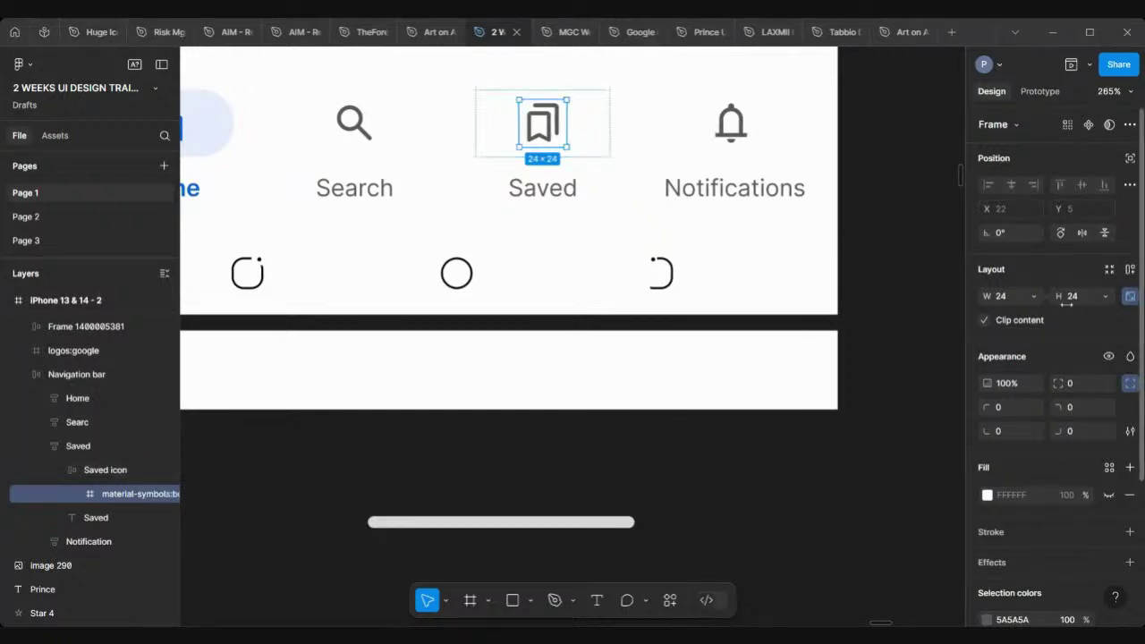
pyautogui.scroll(-5, 961, 331)
pyautogui.scroll(-3, 997, 484)
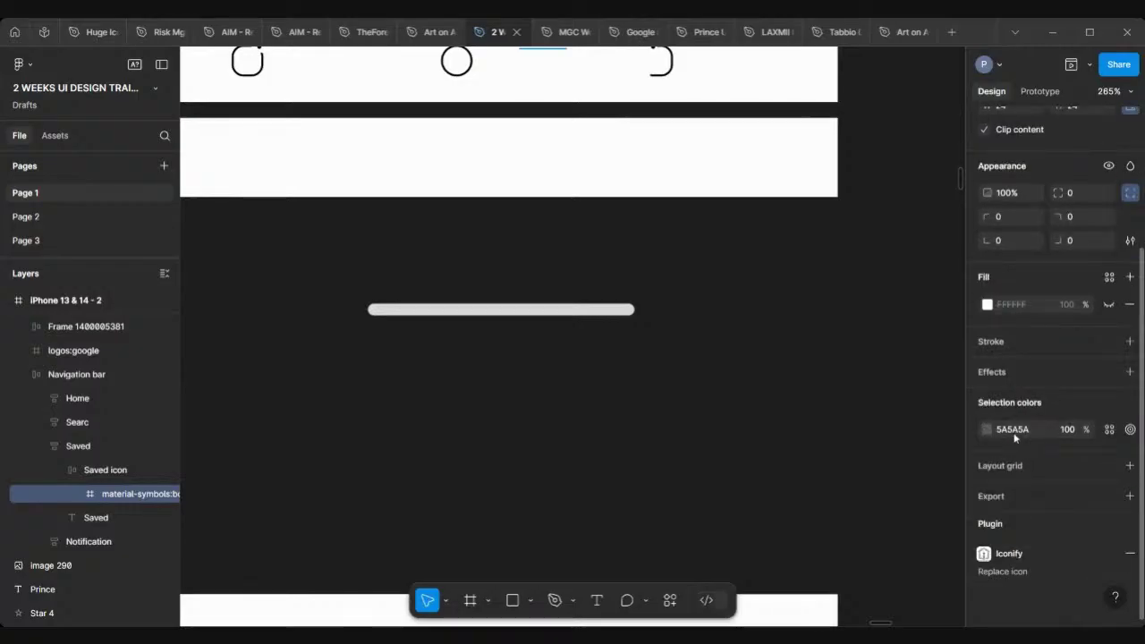
pyautogui.click(1019, 430)
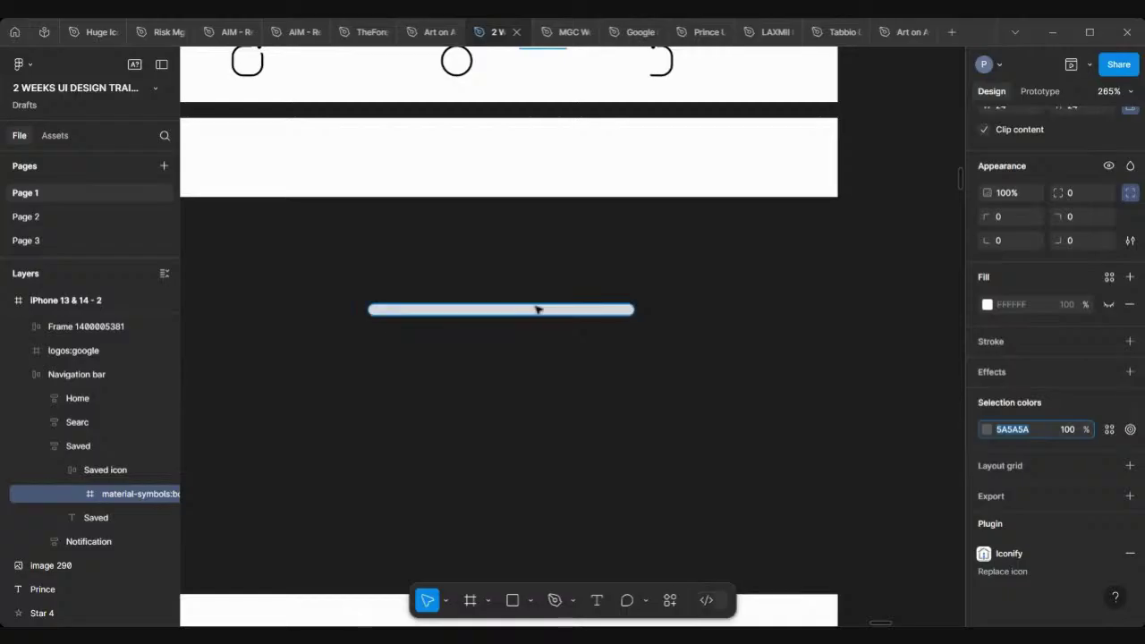
pyautogui.click(576, 310)
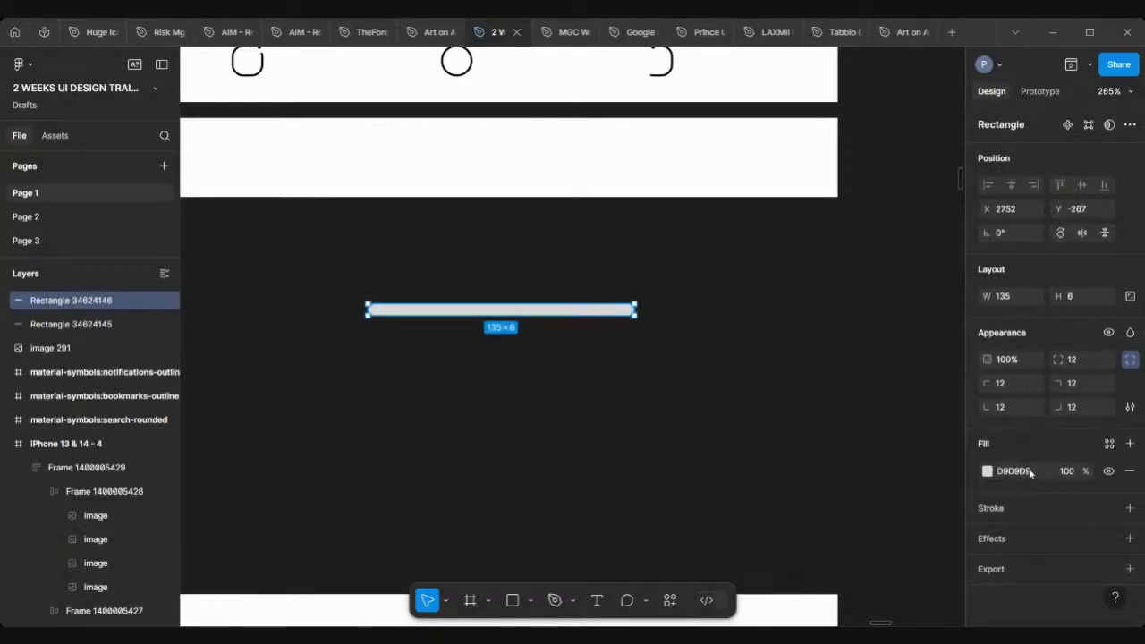
pyautogui.press('Return')
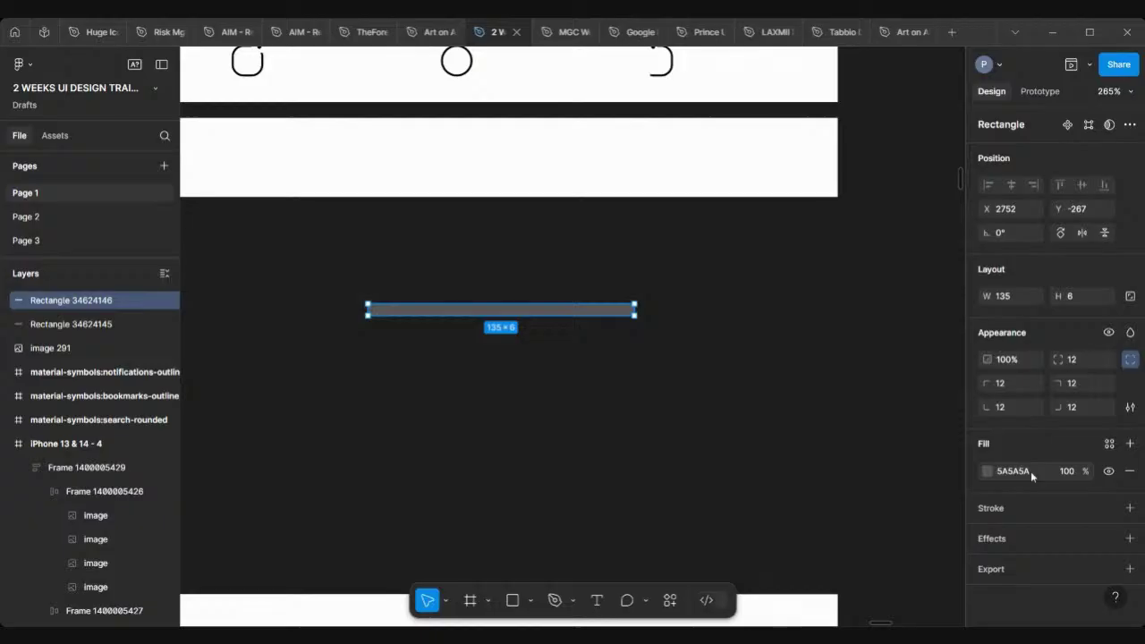
# Move the thin bar onto the white rectangle, centred horizontally and vertically.
pyautogui.scroll(-5, 783, 373)
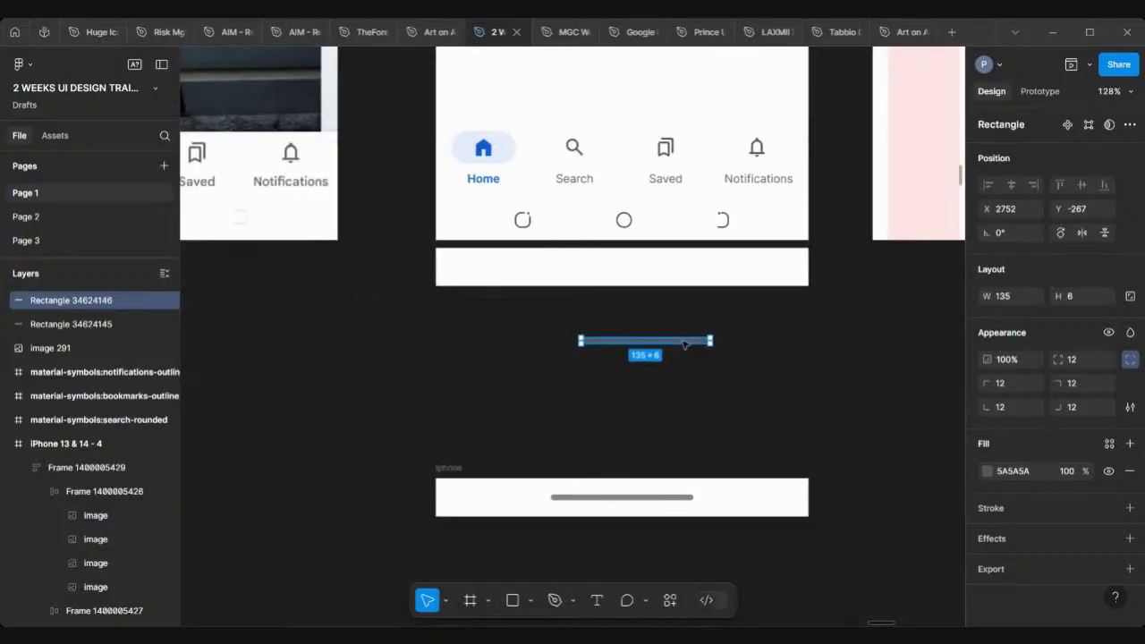
pyautogui.moveTo(685, 340); pyautogui.dragTo(661, 271)
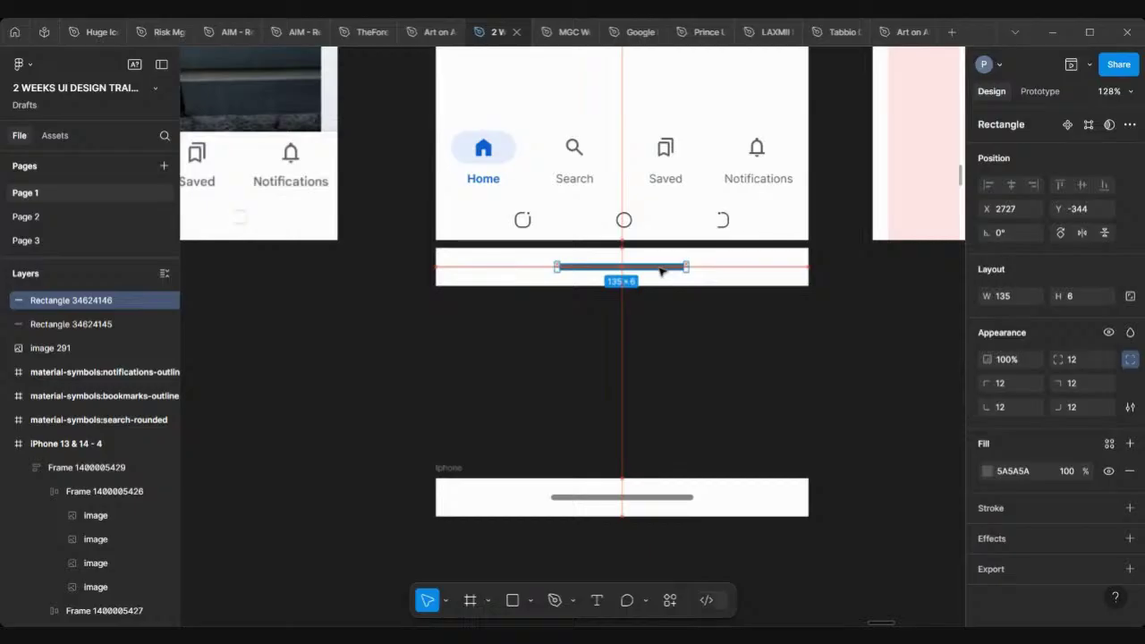
pyautogui.scroll(4, 662, 269)
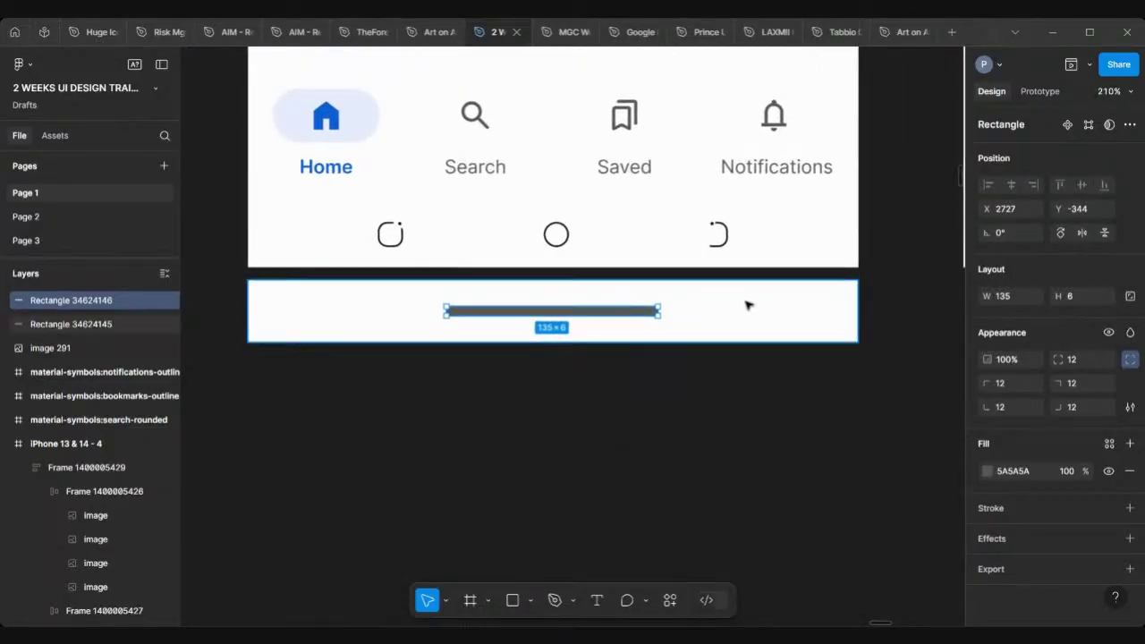
# Wrap the white rectangle and thin bar in an auto layout frame and move it down to Y -308.
pyautogui.keyDown('shift'); pyautogui.click(747, 306); pyautogui.keyUp('shift')
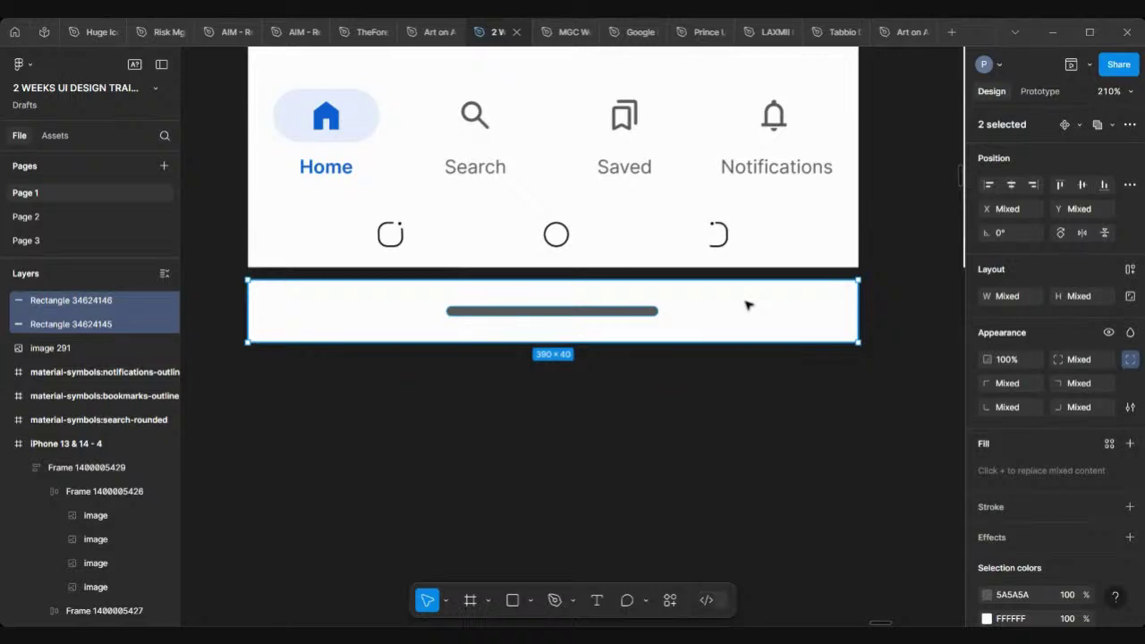
pyautogui.hotkey('shift', 'a')
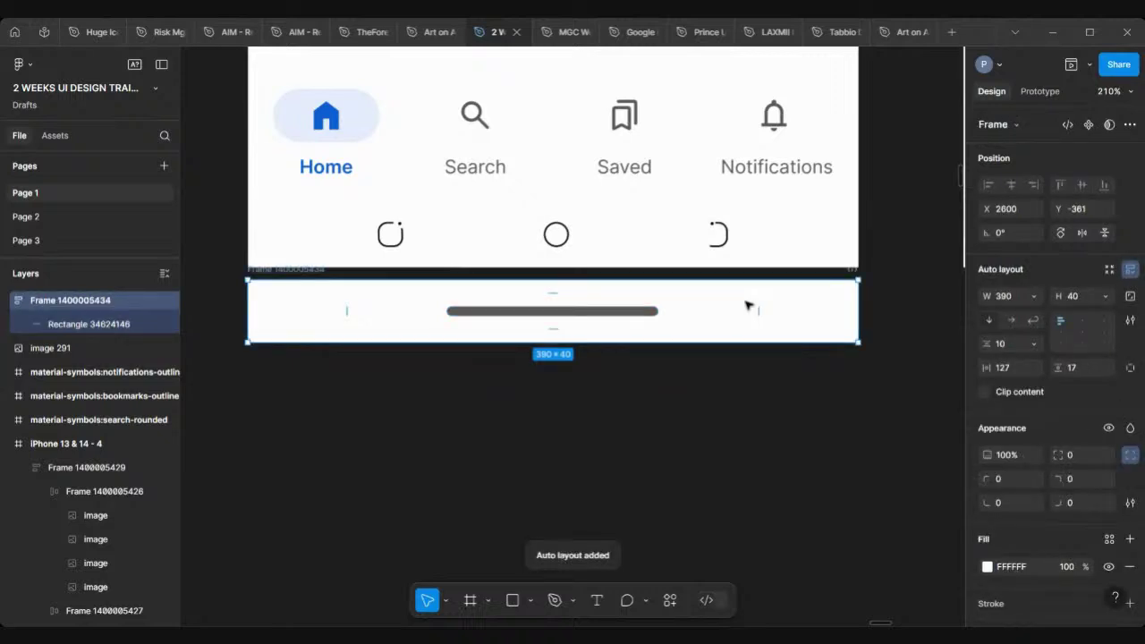
pyautogui.moveTo(747, 306); pyautogui.dragTo(747, 389)
# Try replacing the three-button navigation strip at the foot of the second home screen with the home indicator frame.
pyautogui.scroll(-3, 746, 389)
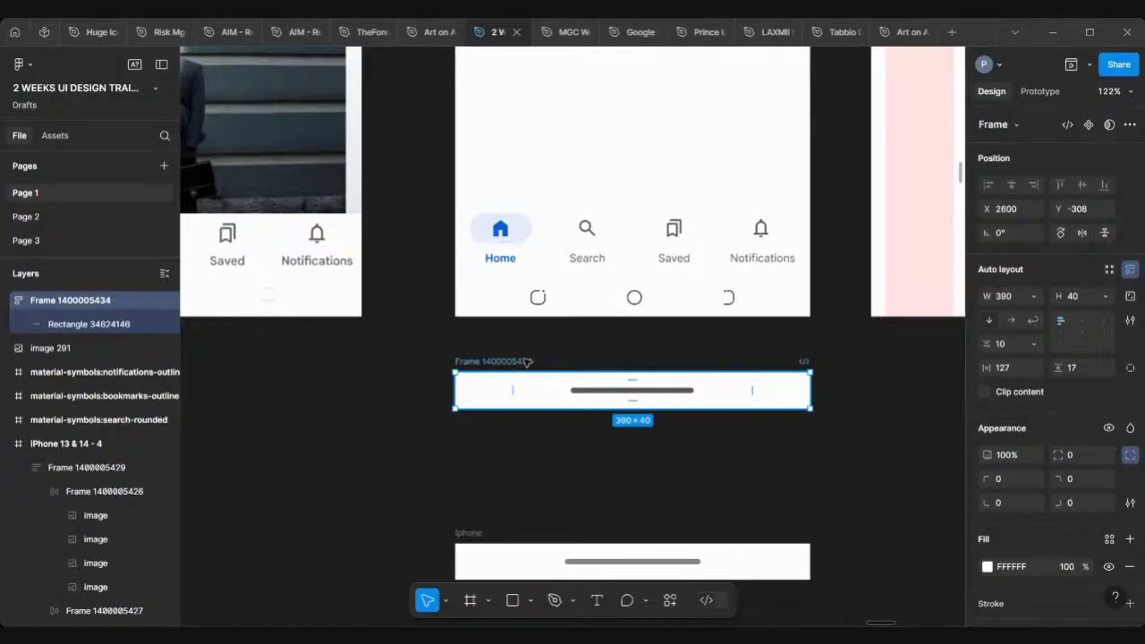
pyautogui.click(507, 296)
pyautogui.rightClick(508, 296)
pyautogui.moveTo(563, 191)
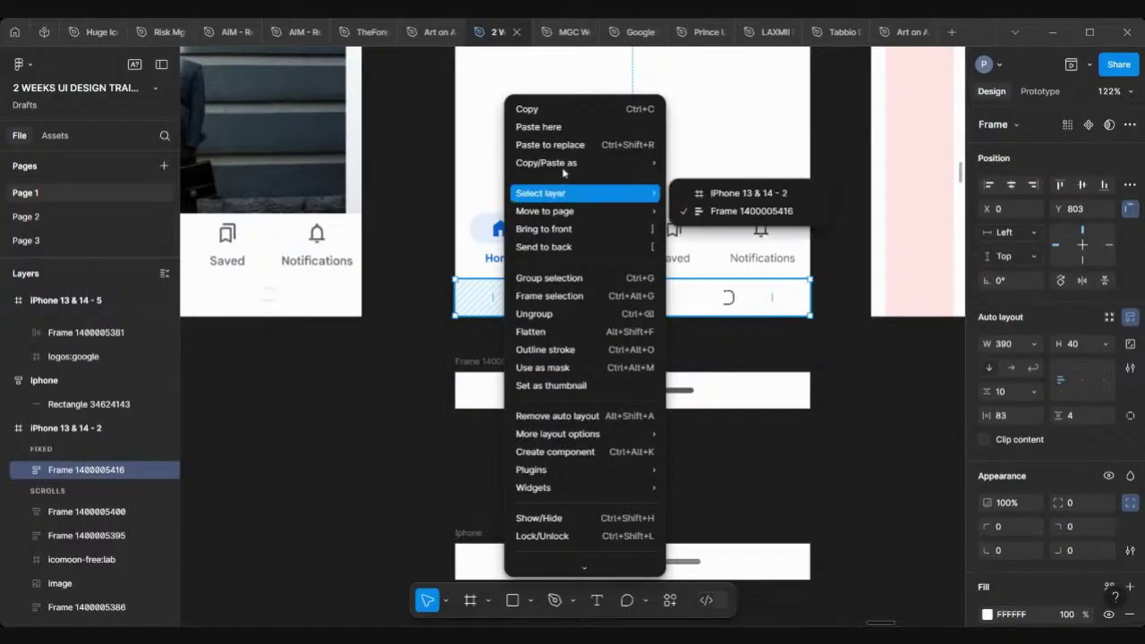
pyautogui.click(562, 145)
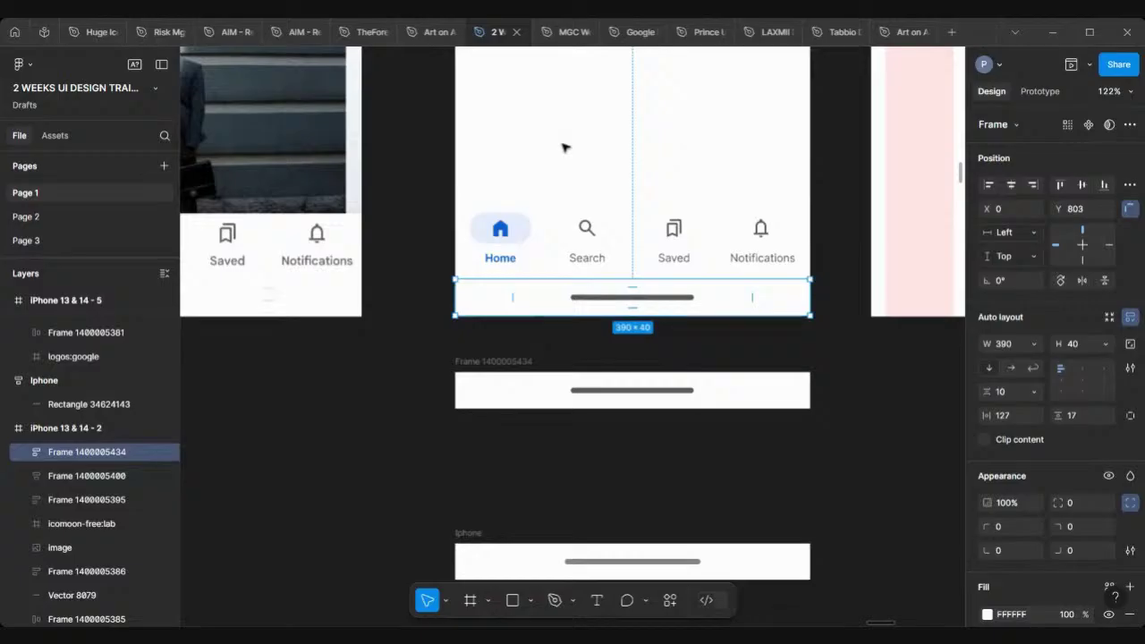
# Undo the replacement of the three-button navigation strip on the second home screen.
pyautogui.click(411, 363)
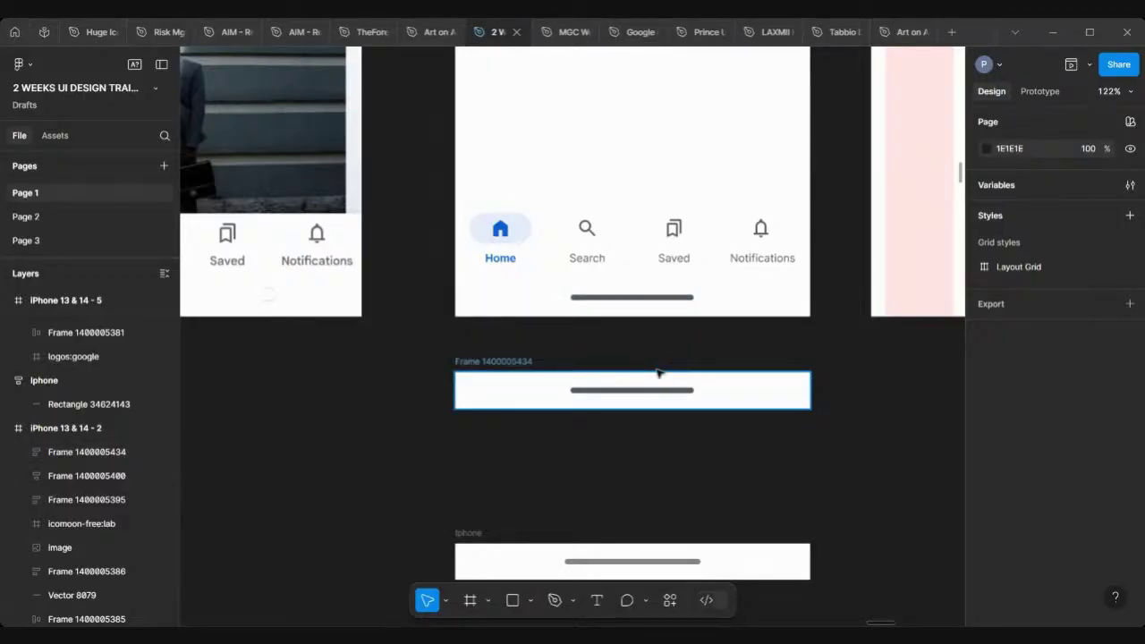
pyautogui.click(702, 297)
pyautogui.press('Escape')
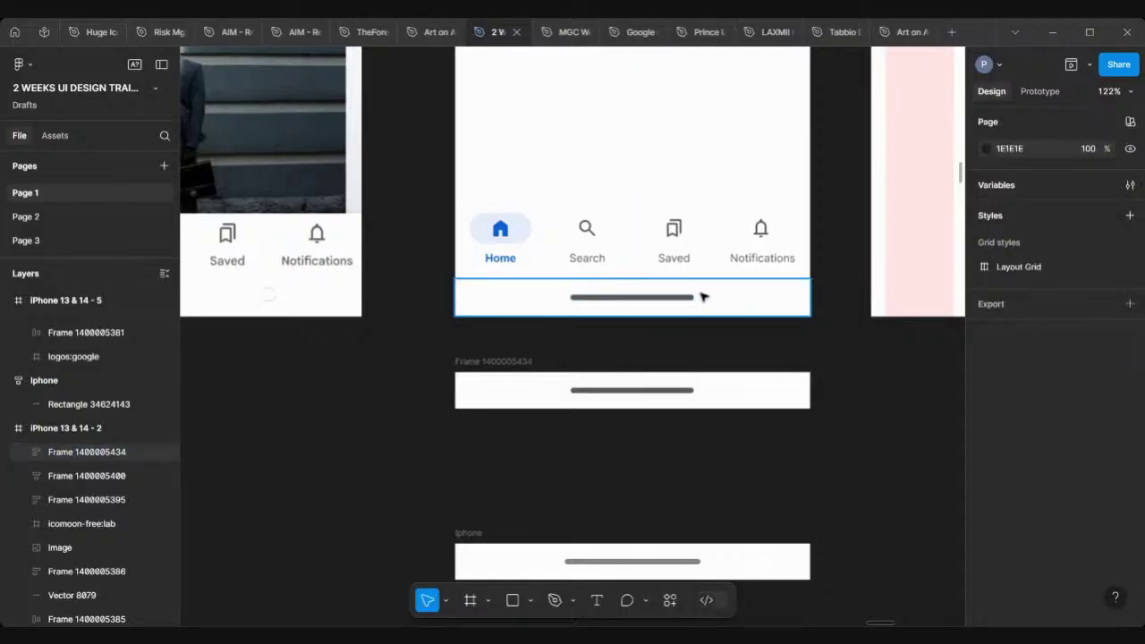
pyautogui.click(702, 297)
pyautogui.press('Tab')
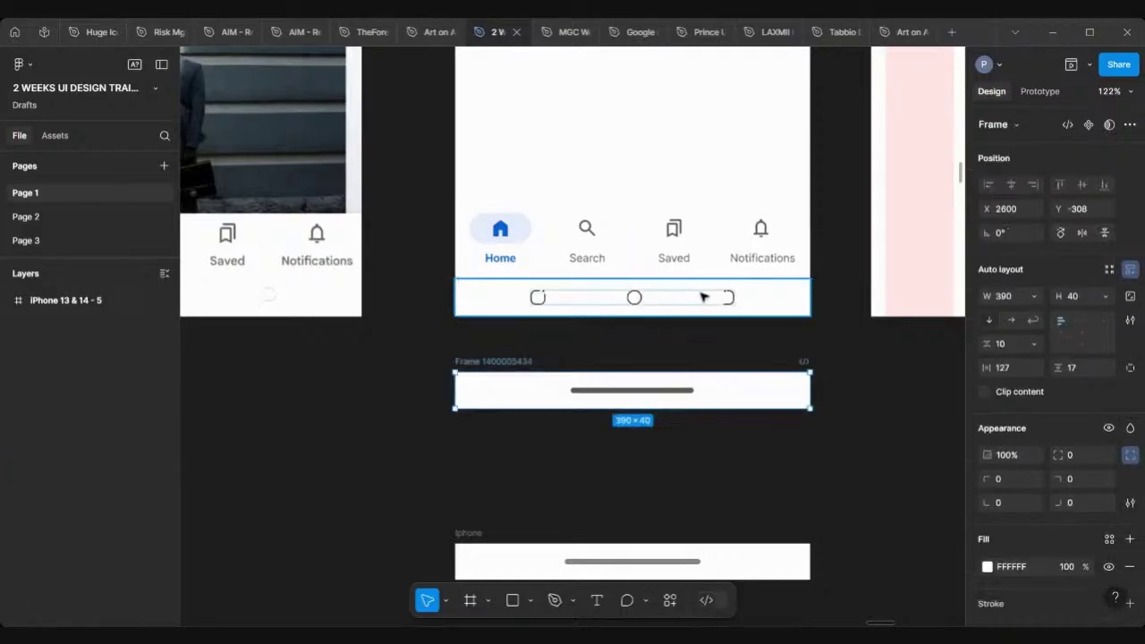
# Review the row of Google and Google Lens screens, comparing the recreated designs with their reference screenshots.
pyautogui.scroll(-4, 703, 296)
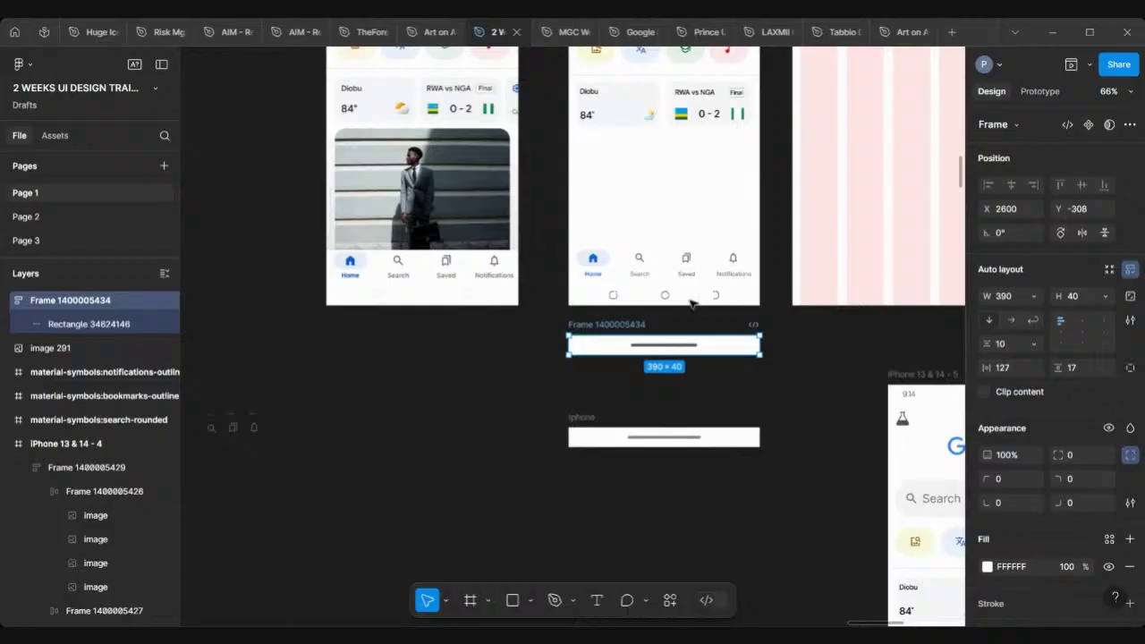
pyautogui.hscroll(5, 612, 341)
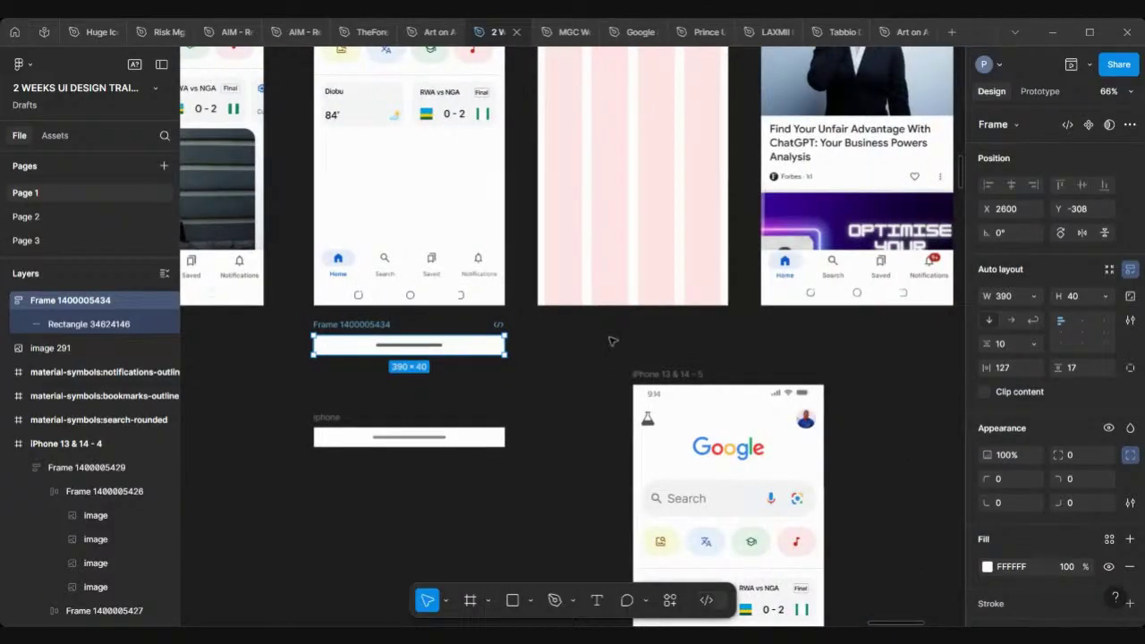
pyautogui.hscroll(3, 612, 340)
pyautogui.scroll(-2, 611, 341)
pyautogui.scroll(-3, 611, 341)
pyautogui.hscroll(5, 611, 341)
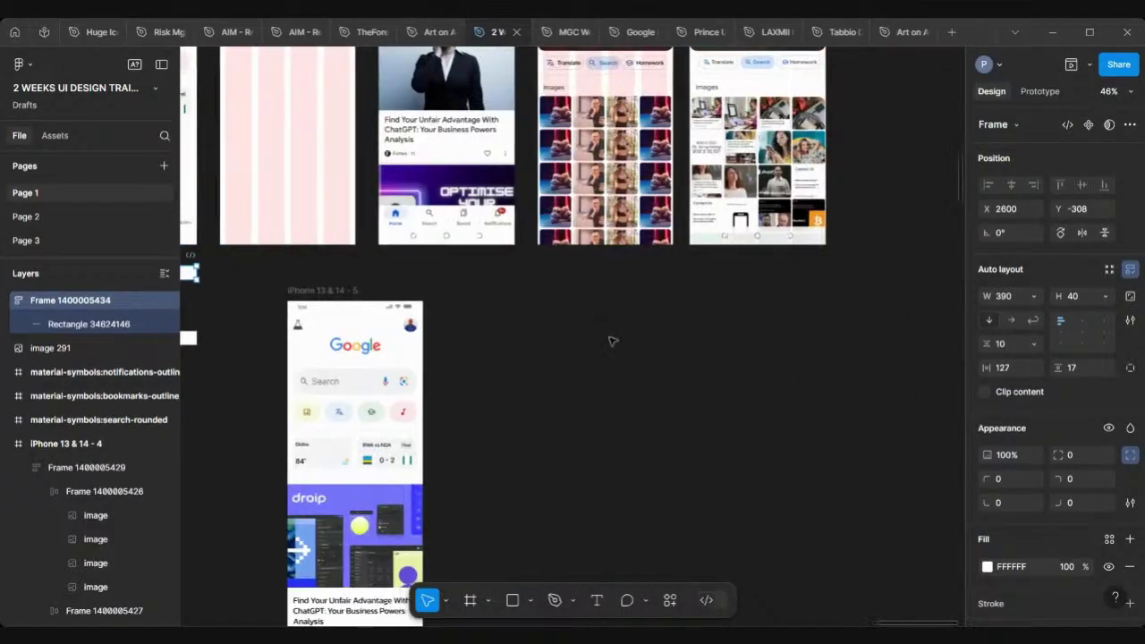
pyautogui.scroll(3, 611, 340)
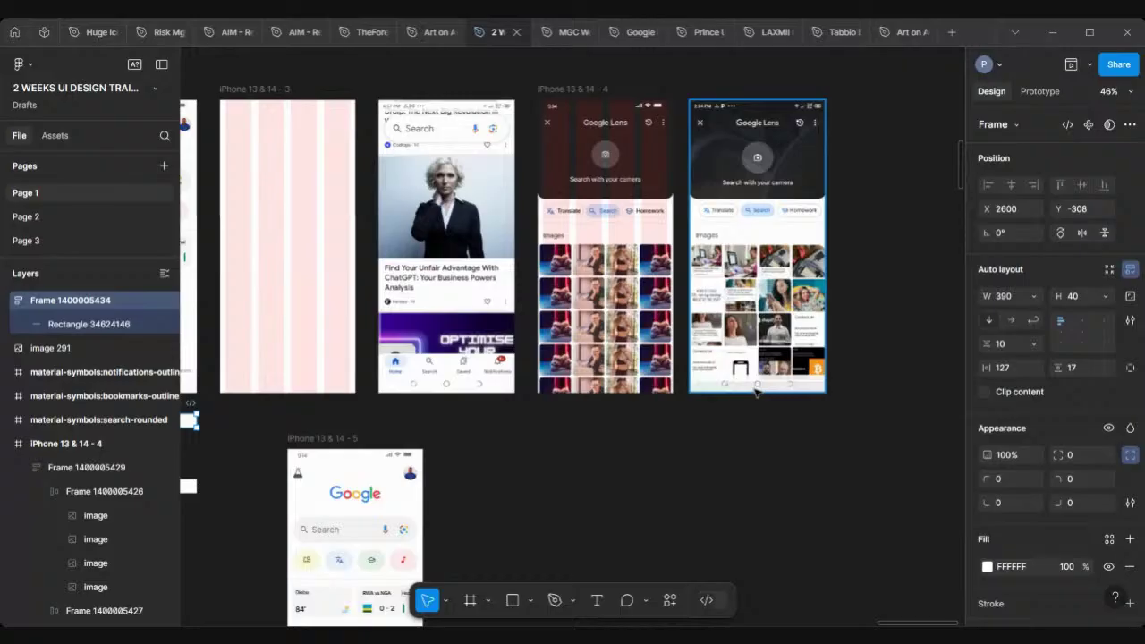
pyautogui.scroll(-5, 756, 391)
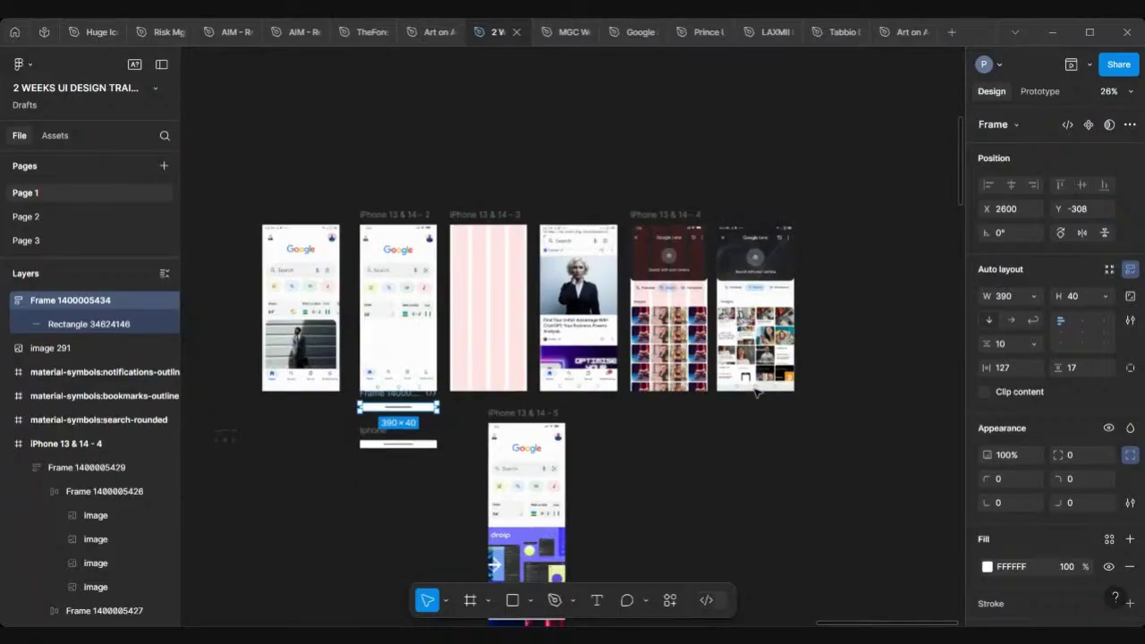
pyautogui.scroll(5, 370, 284)
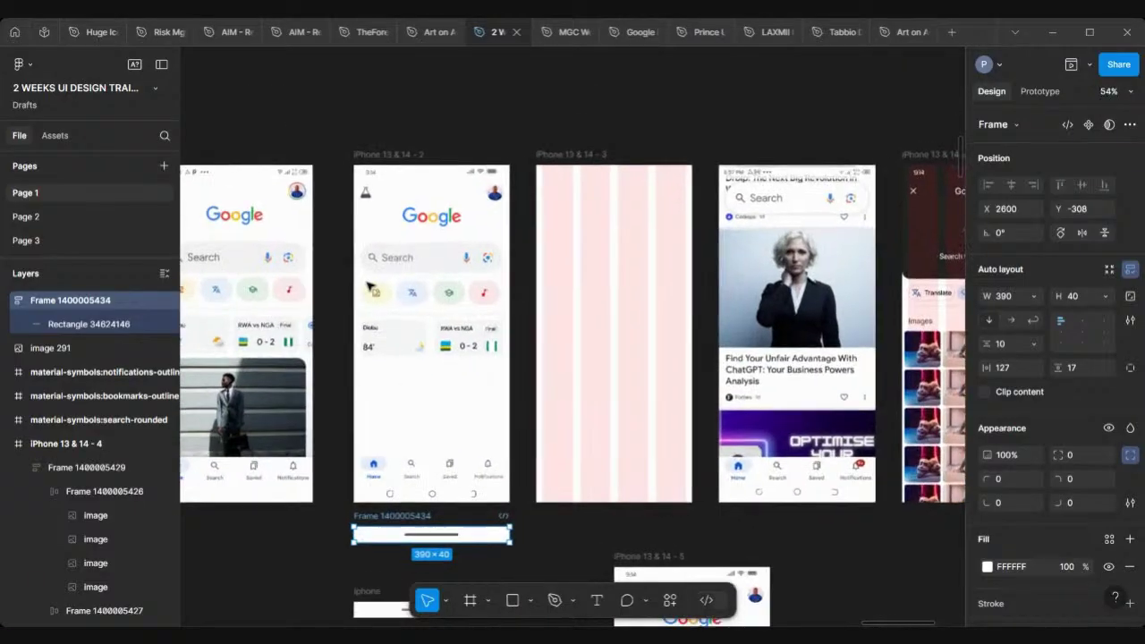
pyautogui.scroll(-3, 371, 277)
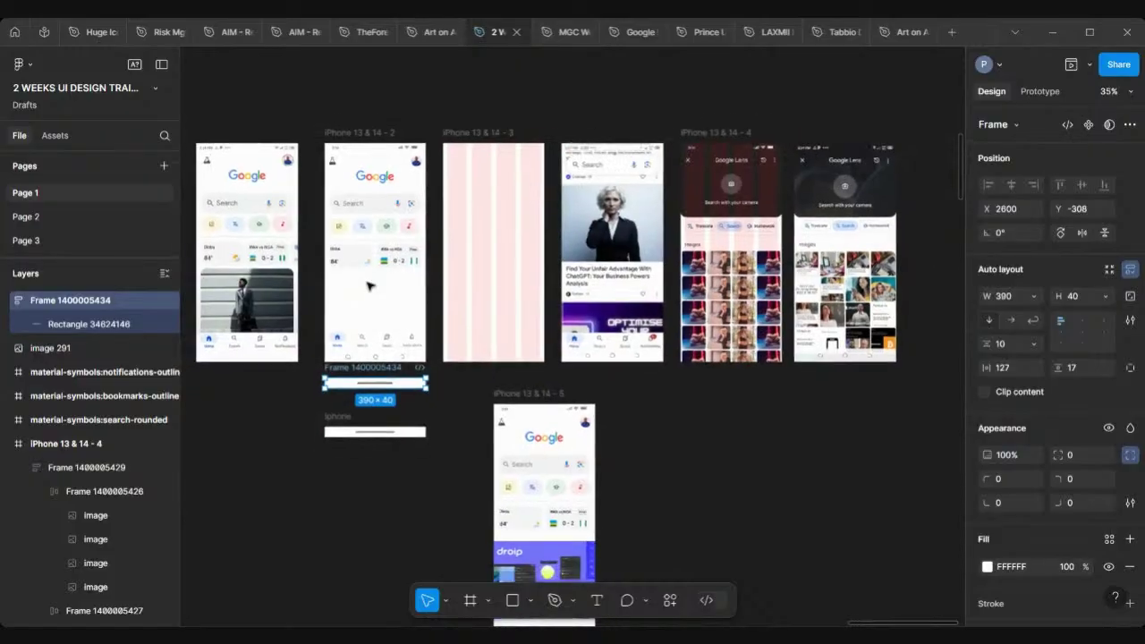
# Duplicate the second home screen and place the copy beside the long scrolling home screen, at X 3710, Y -207.
pyautogui.scroll(-3, 373, 133)
pyautogui.click(368, 131)
pyautogui.moveTo(368, 132); pyautogui.dragTo(516, 267)
pyautogui.scroll(10, 516, 267)
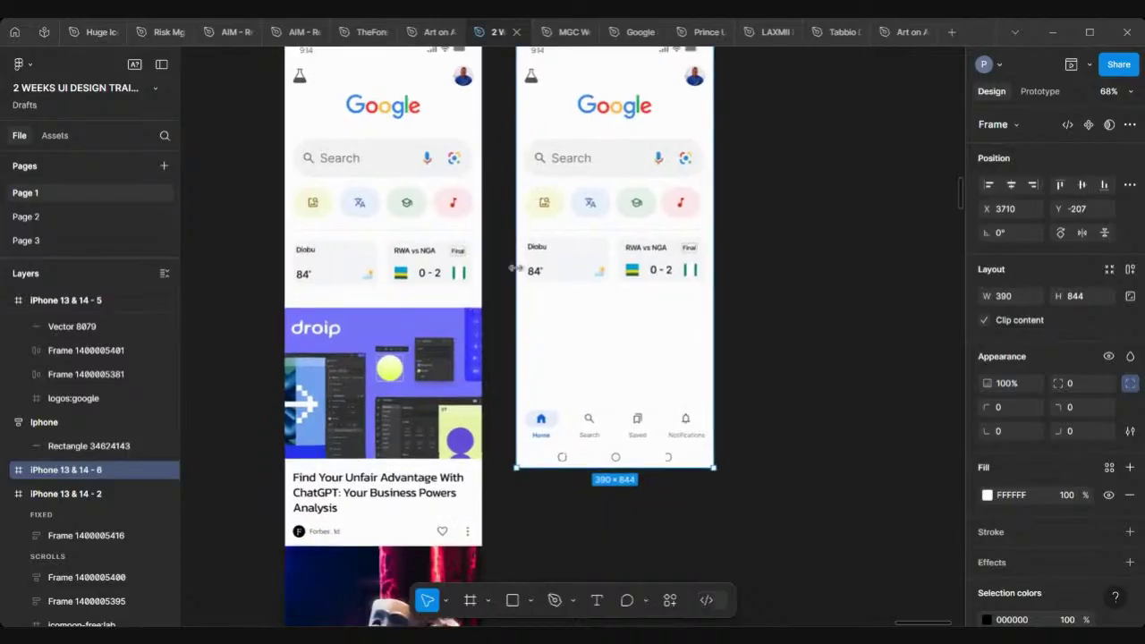
# Examine the long scrolling home screen from its header down to the end of its article feed.
pyautogui.scroll(-5, 516, 268)
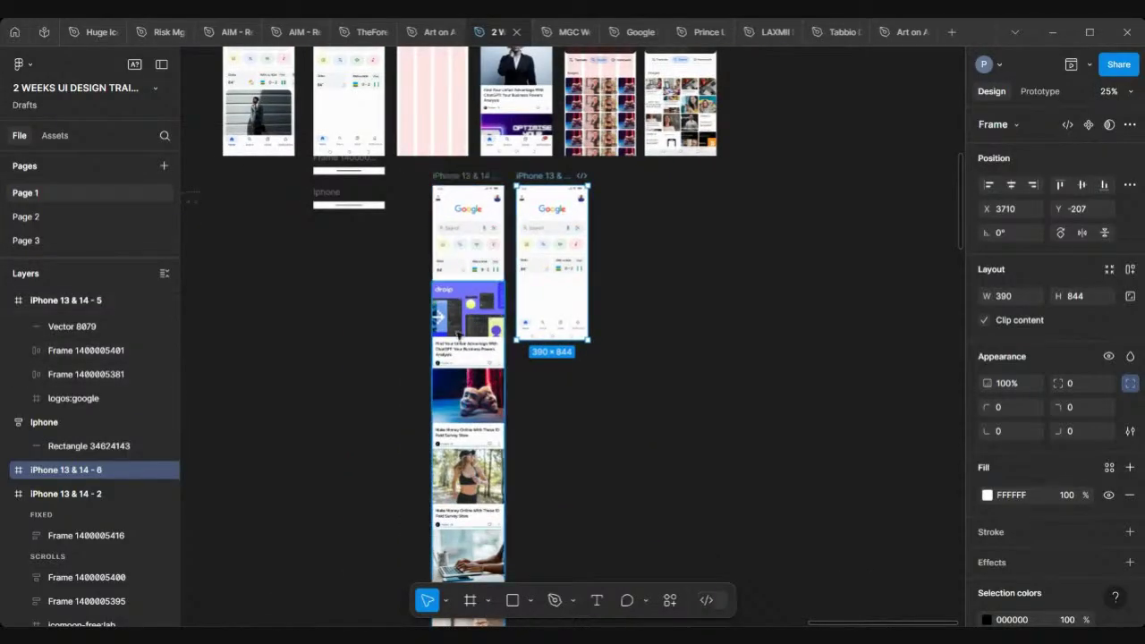
pyautogui.scroll(-1, 459, 332)
pyautogui.scroll(-9, 442, 394)
pyautogui.scroll(10, 426, 388)
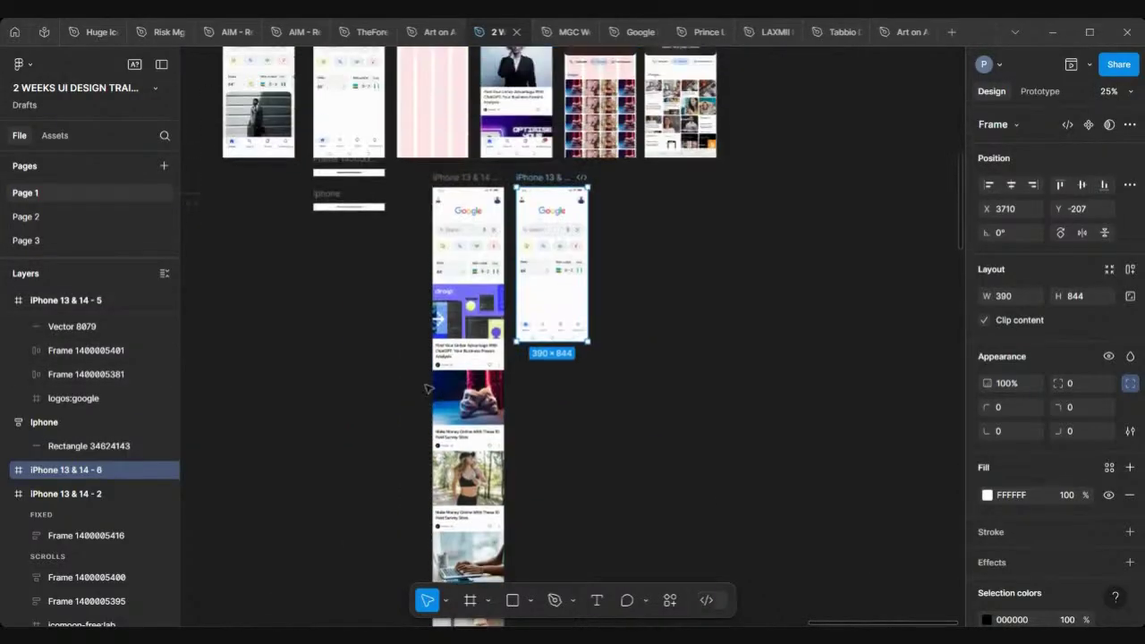
pyautogui.click(461, 182)
pyautogui.scroll(-5, 483, 358)
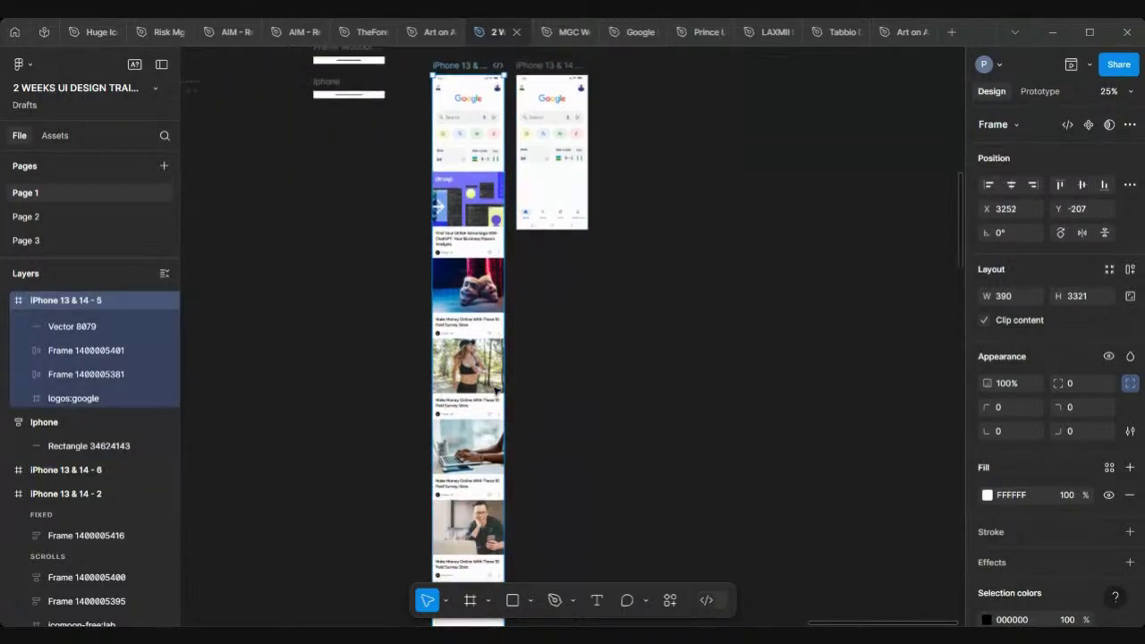
pyautogui.scroll(-2, 492, 403)
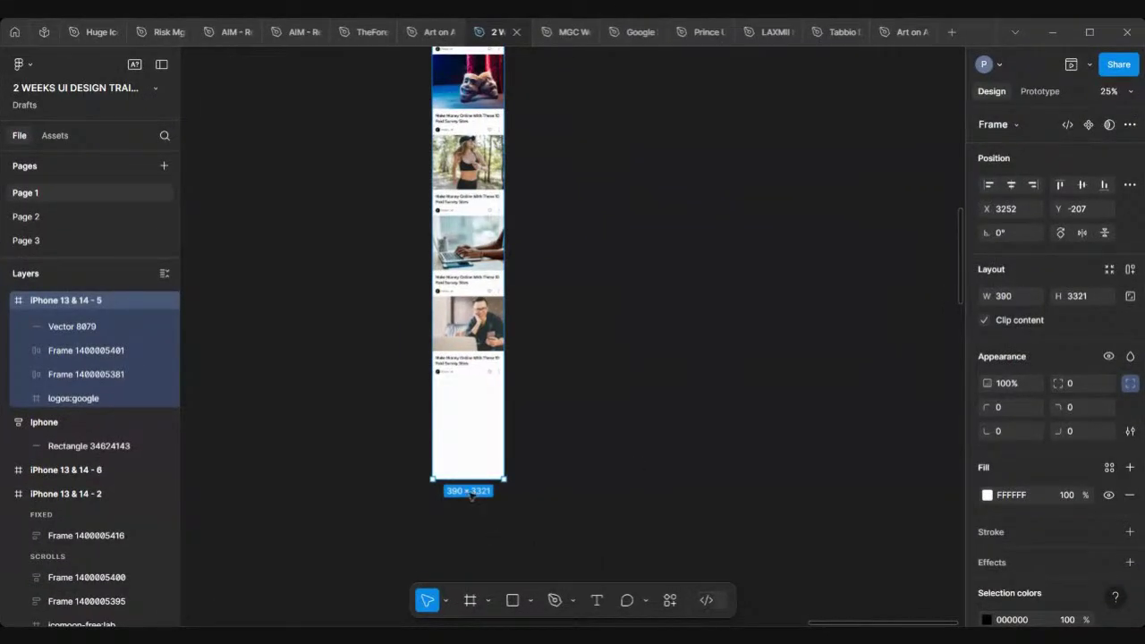
pyautogui.scroll(3, 469, 495)
pyautogui.scroll(2, 469, 495)
pyautogui.scroll(-1, 460, 268)
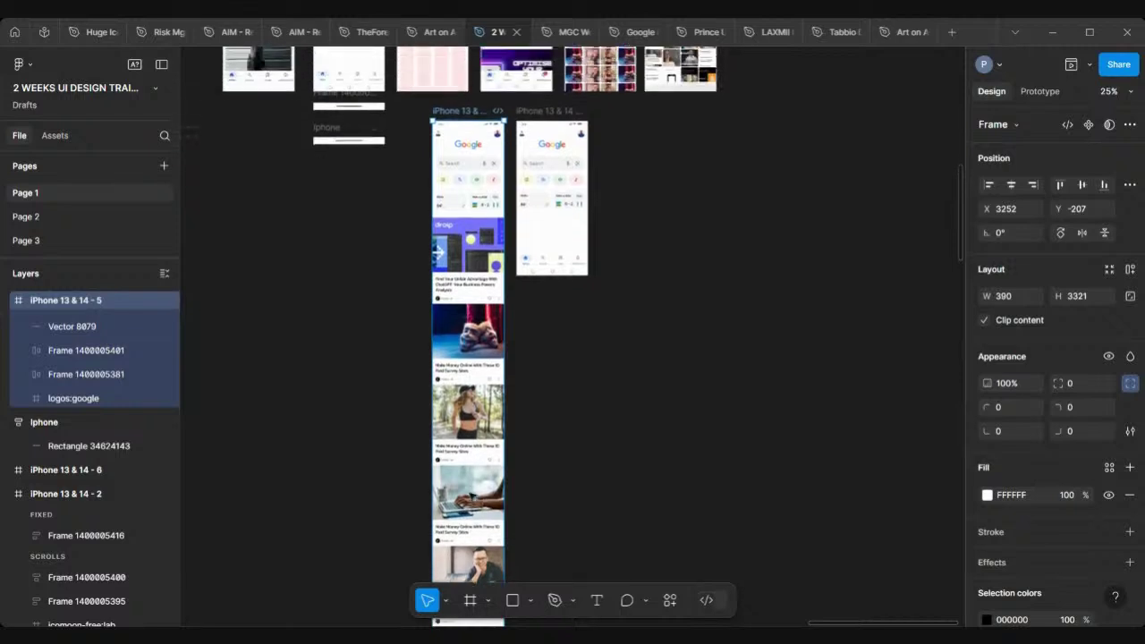
# Compare the heights of the duplicated short home screen and the long scrolling home screen.
pyautogui.keyDown('ctrl'); pyautogui.scroll(5, 453, 103); pyautogui.keyUp('ctrl')
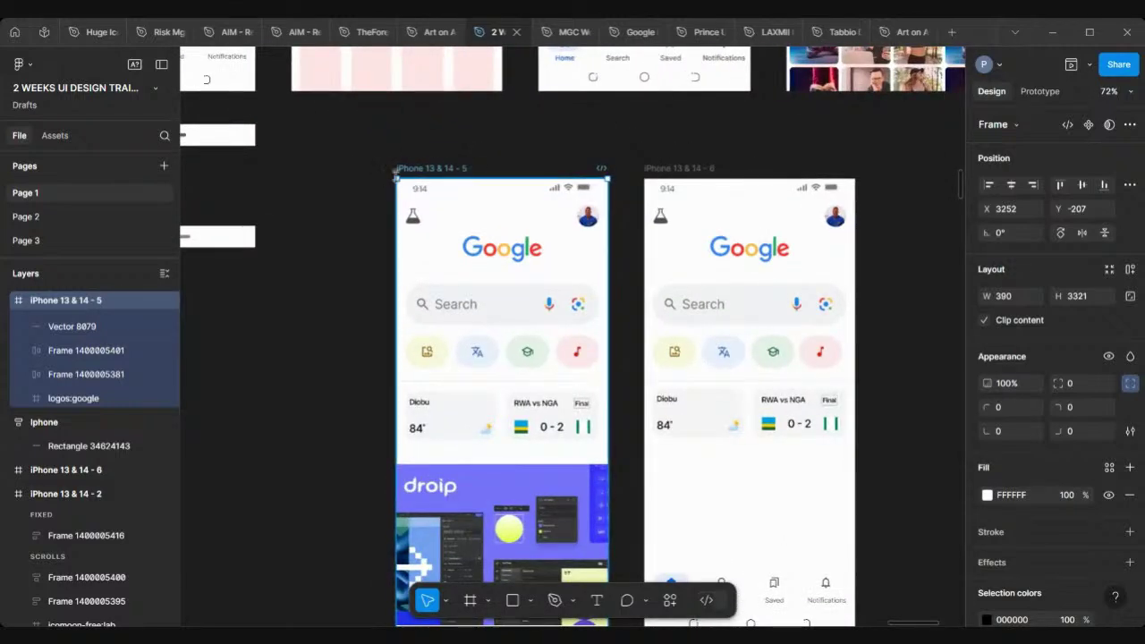
pyautogui.click(675, 167)
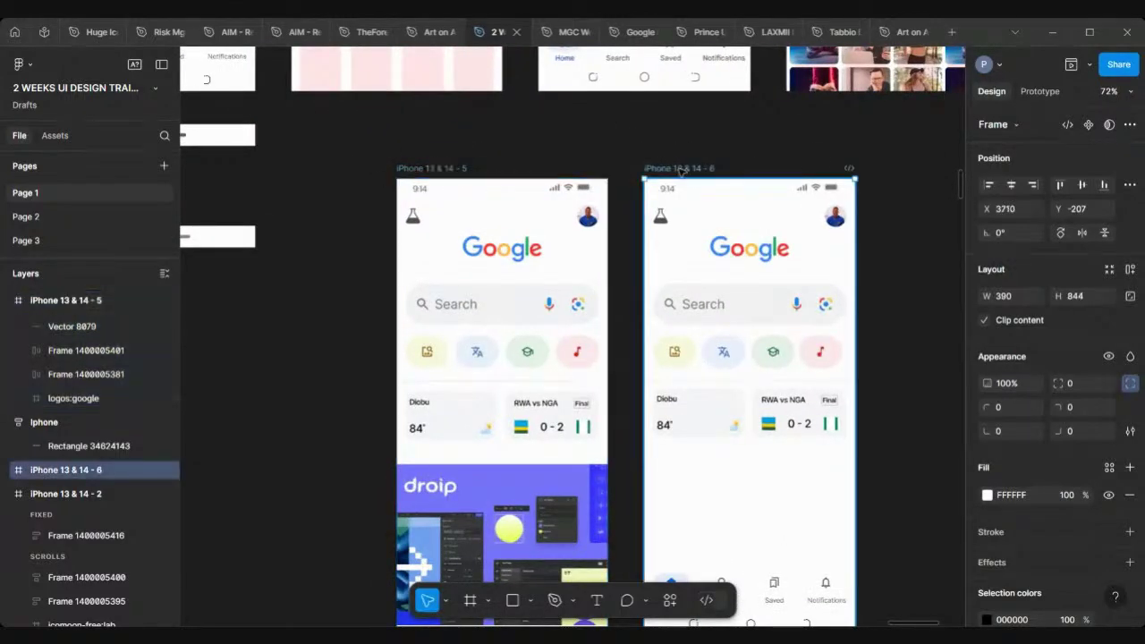
pyautogui.click(439, 168)
pyautogui.scroll(-3, 439, 170)
pyautogui.scroll(-10, 440, 171)
pyautogui.scroll(-5, 439, 172)
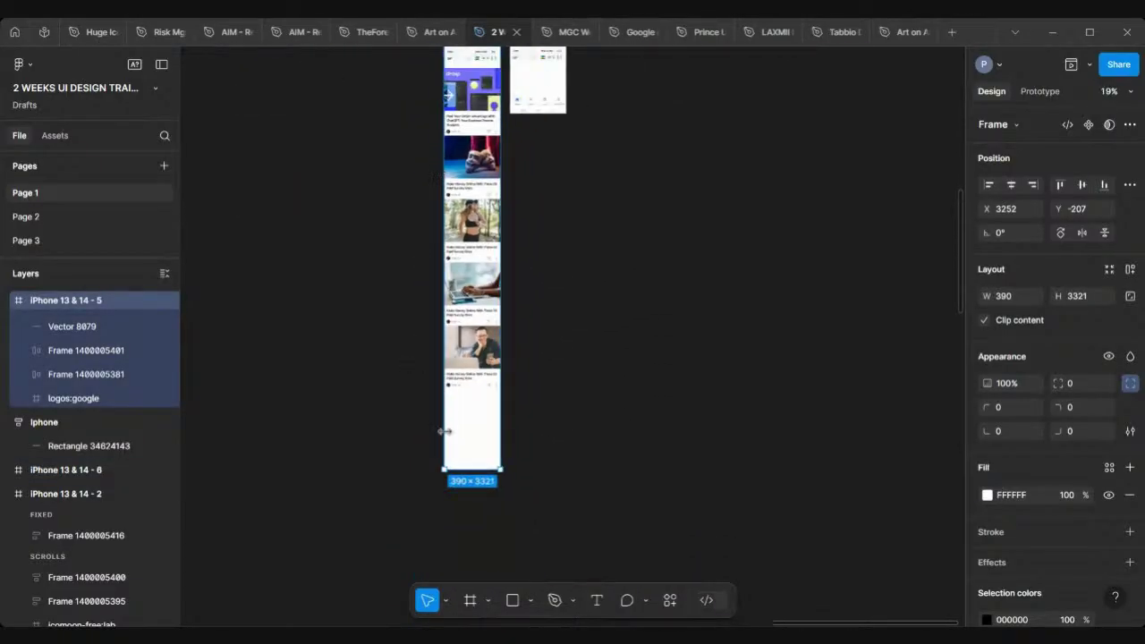
# Examine the long home screen's article feed and the area below it, alongside the short screen.
pyautogui.scroll(8, 529, 309)
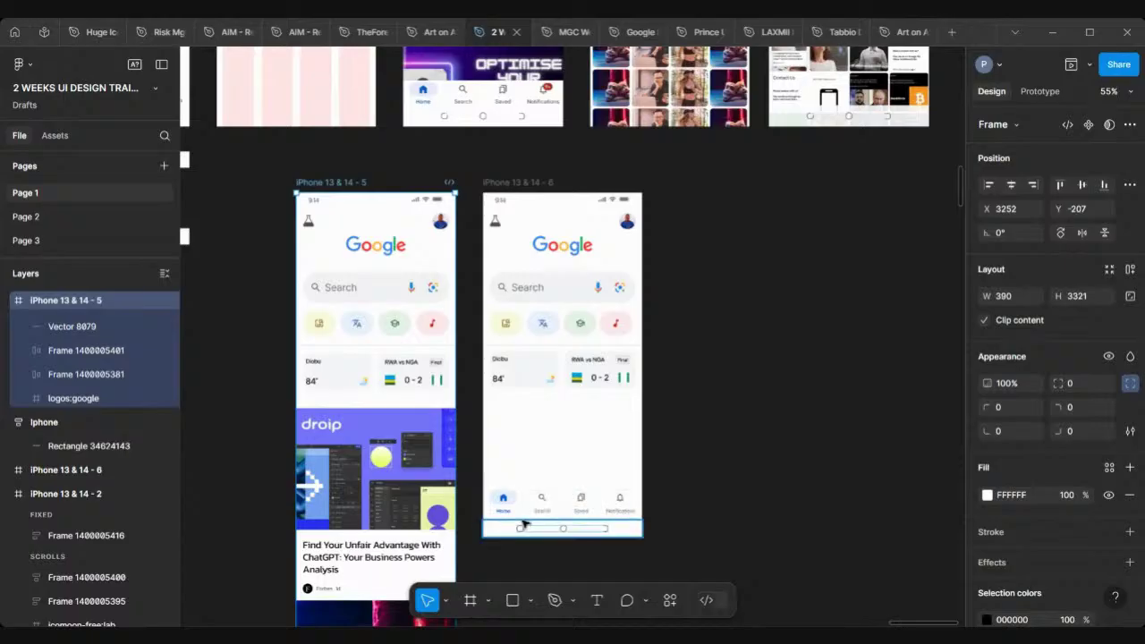
pyautogui.scroll(-5, 550, 461)
pyautogui.scroll(-8, 549, 462)
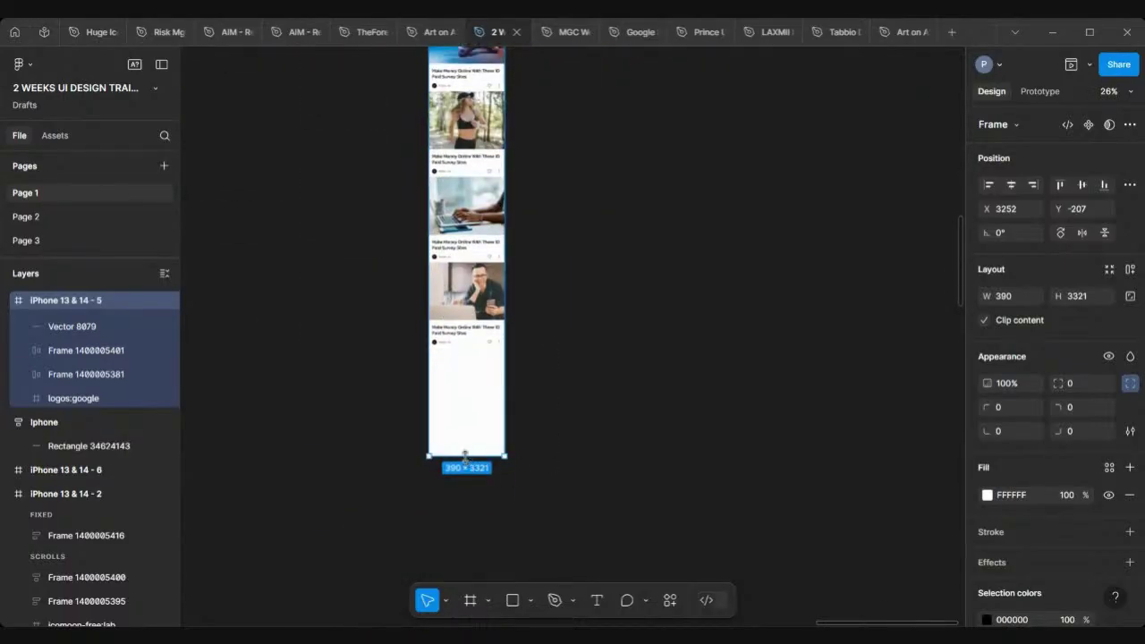
pyautogui.scroll(3, 464, 456)
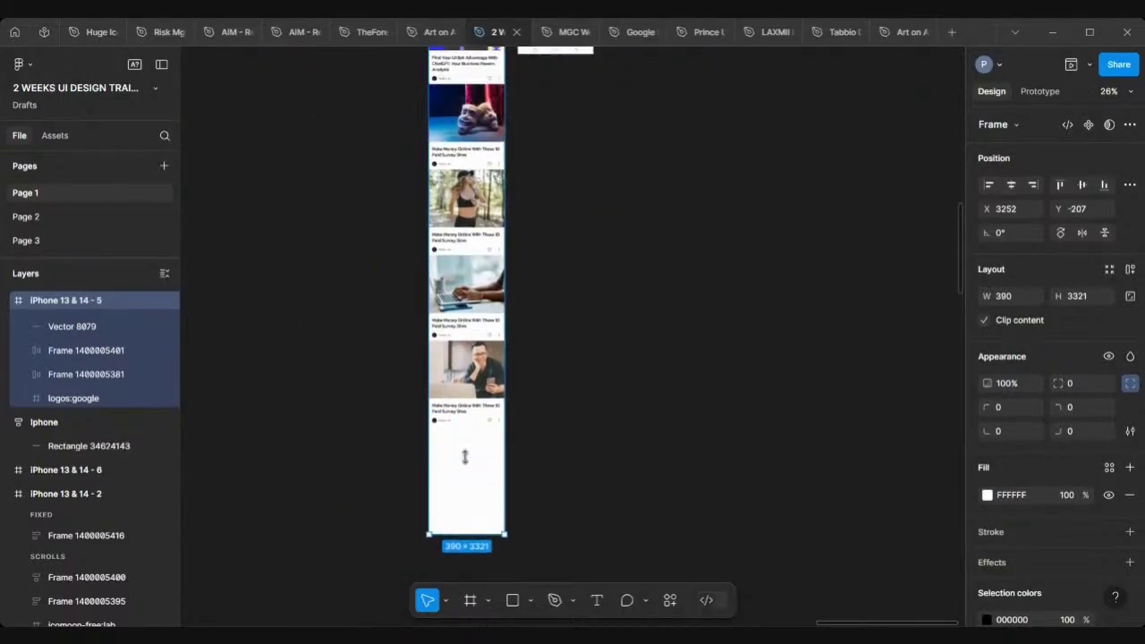
pyautogui.click(466, 362)
pyautogui.scroll(2, 466, 362)
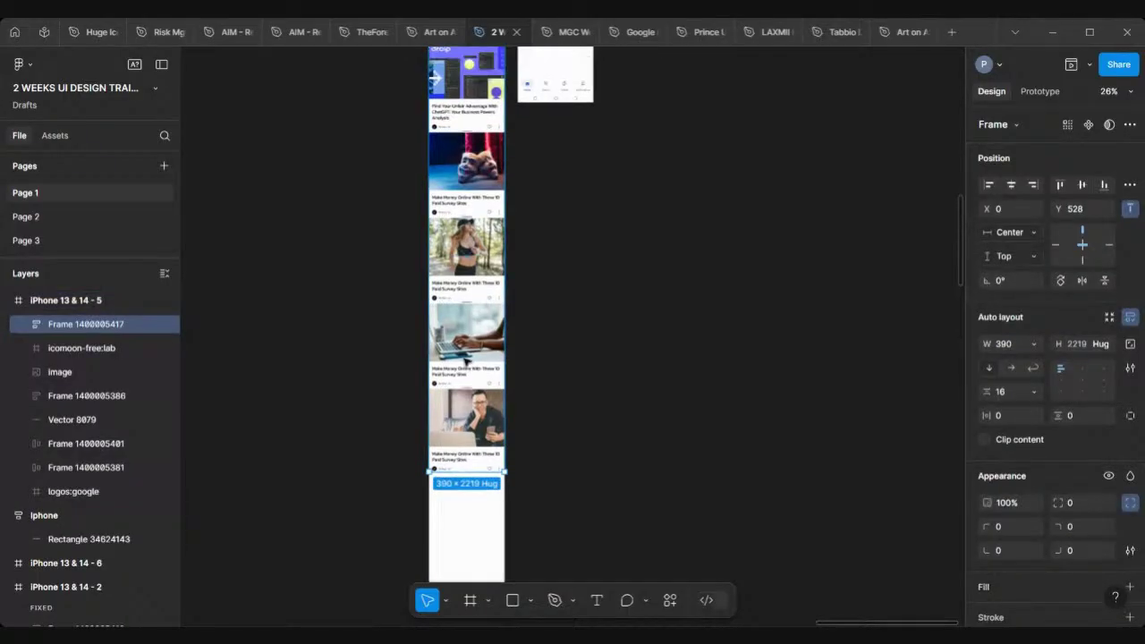
pyautogui.click(545, 334)
pyautogui.scroll(10, 544, 334)
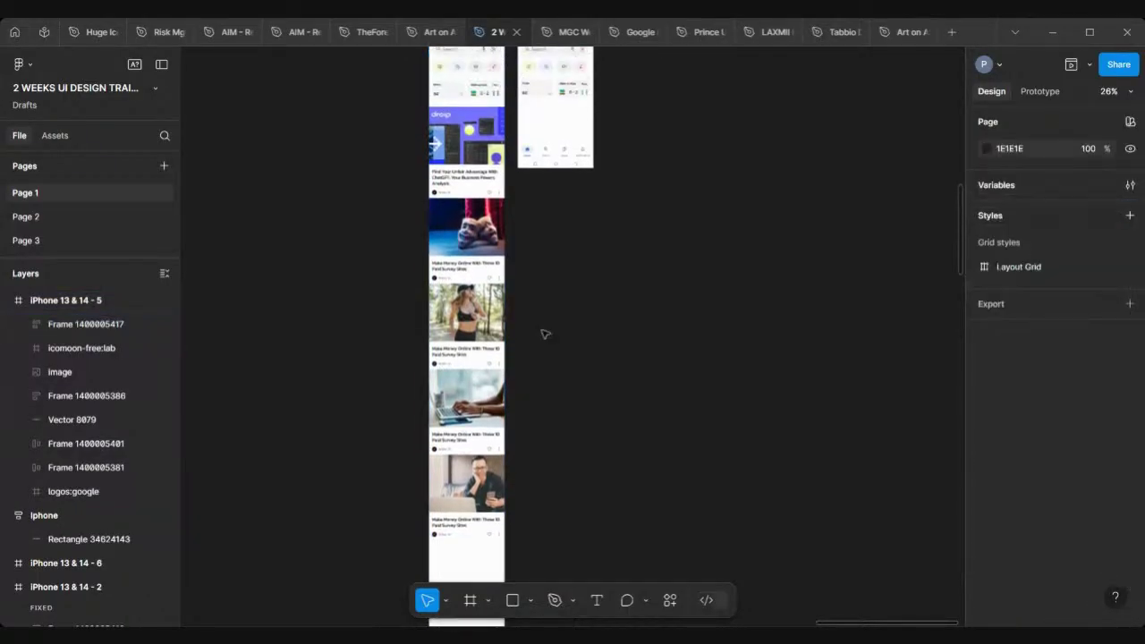
pyautogui.scroll(1, 544, 334)
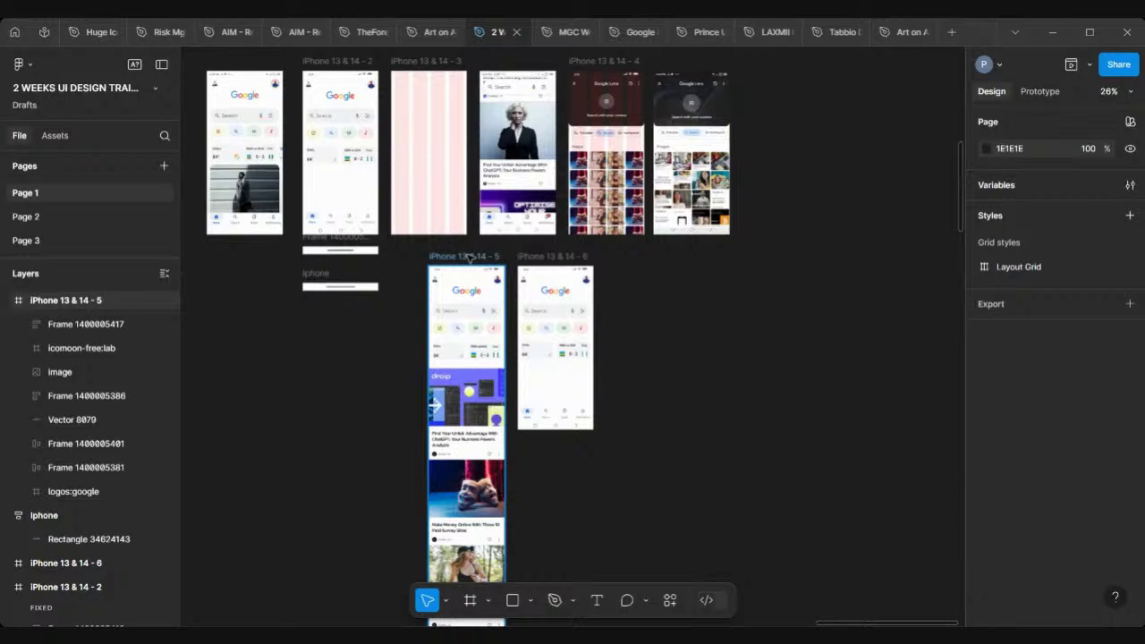
# Shorten the long scrolling home screen frame to a height of 844, level with the short screen beside it.
pyautogui.click(469, 257)
pyautogui.scroll(-13, 468, 258)
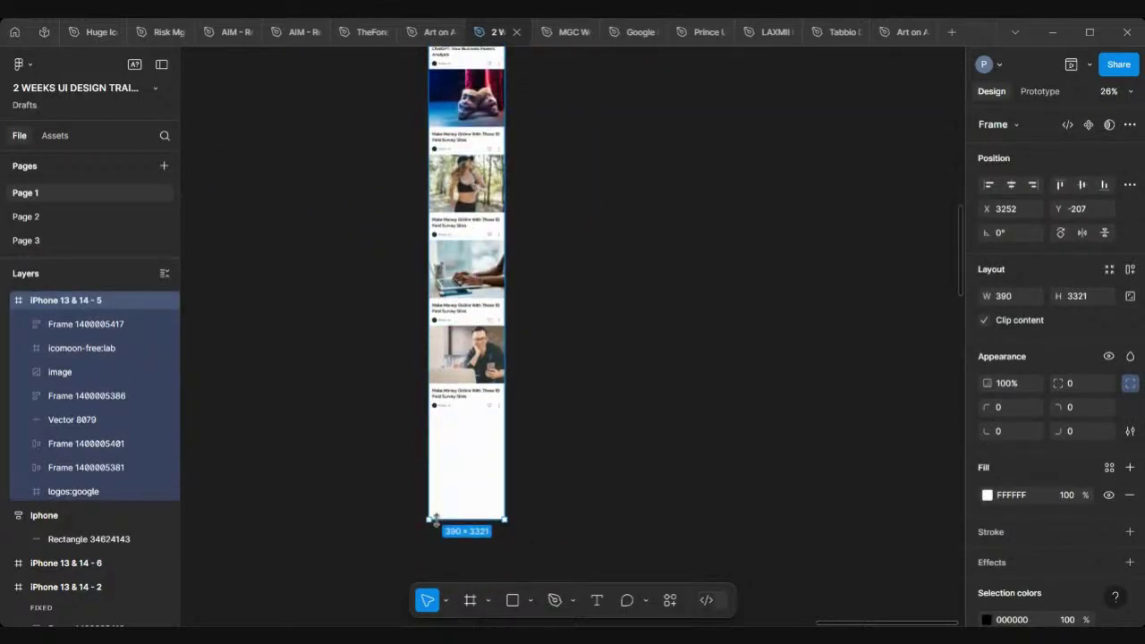
pyautogui.moveTo(435, 518); pyautogui.dragTo(460, 154)
pyautogui.scroll(7, 460, 154)
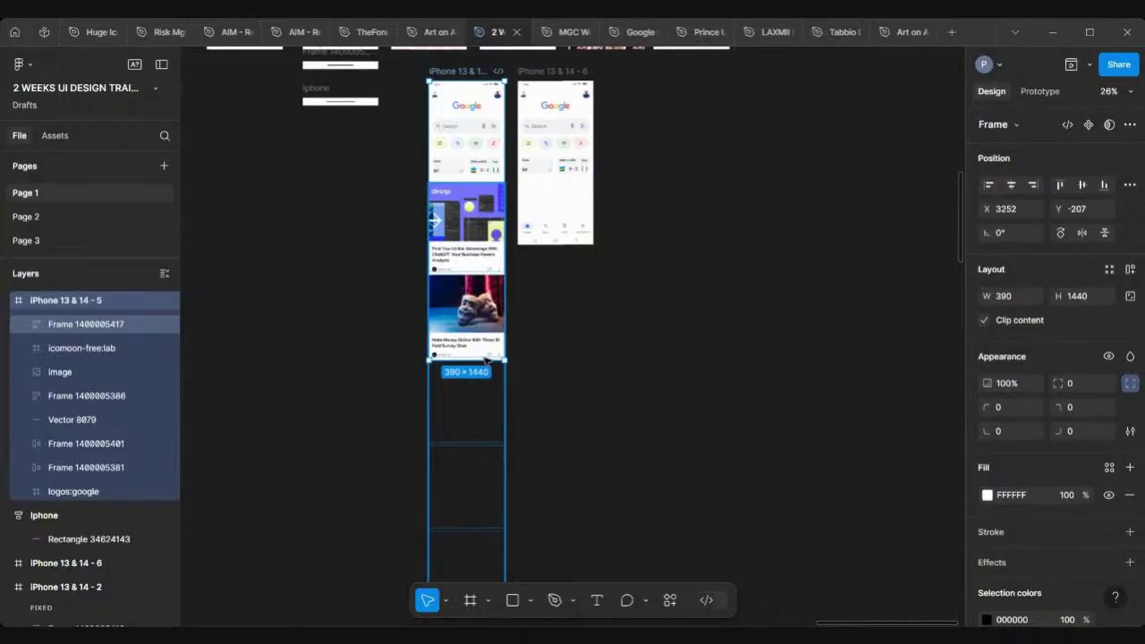
pyautogui.moveTo(484, 359); pyautogui.dragTo(486, 290)
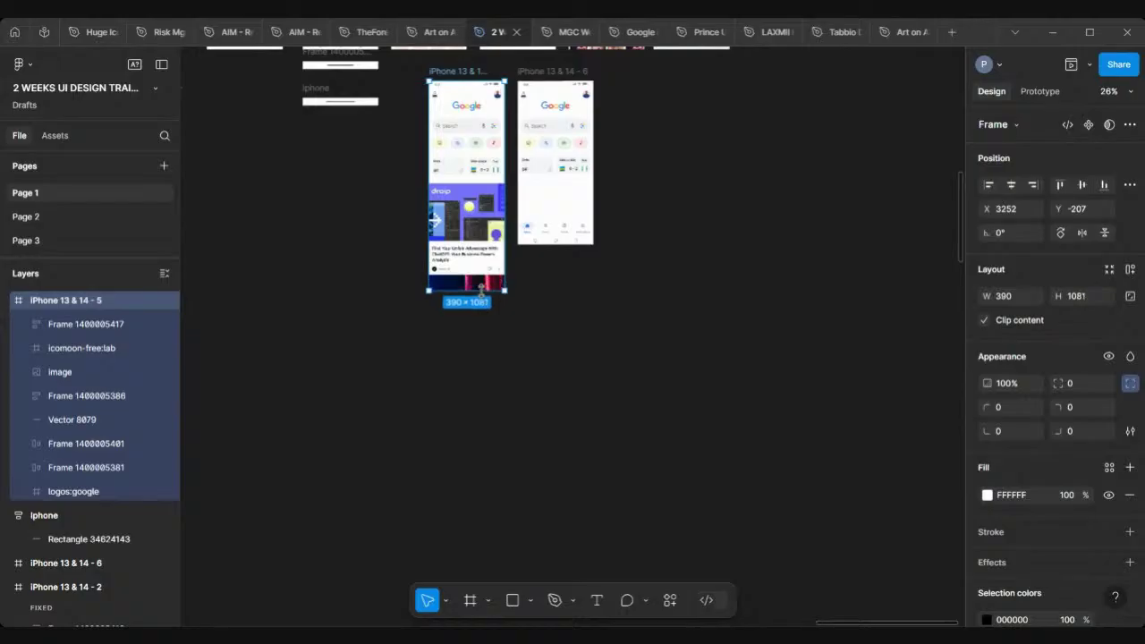
pyautogui.scroll(3, 561, 275)
pyautogui.scroll(5, 562, 278)
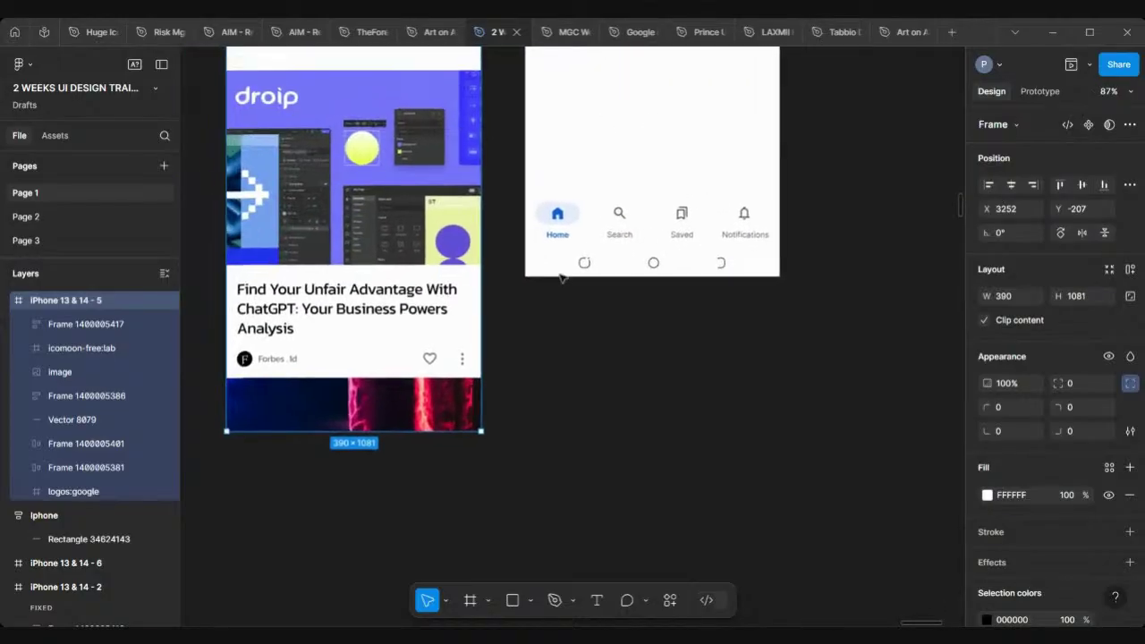
pyautogui.moveTo(406, 433); pyautogui.dragTo(417, 273)
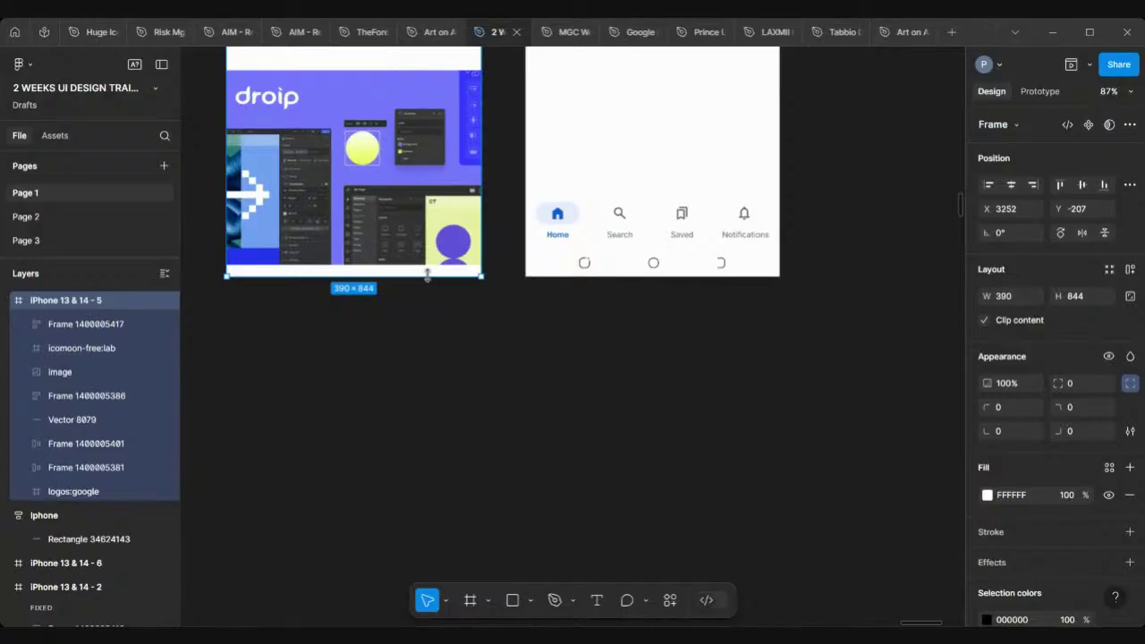
pyautogui.scroll(-3, 419, 276)
pyautogui.scroll(5, 423, 277)
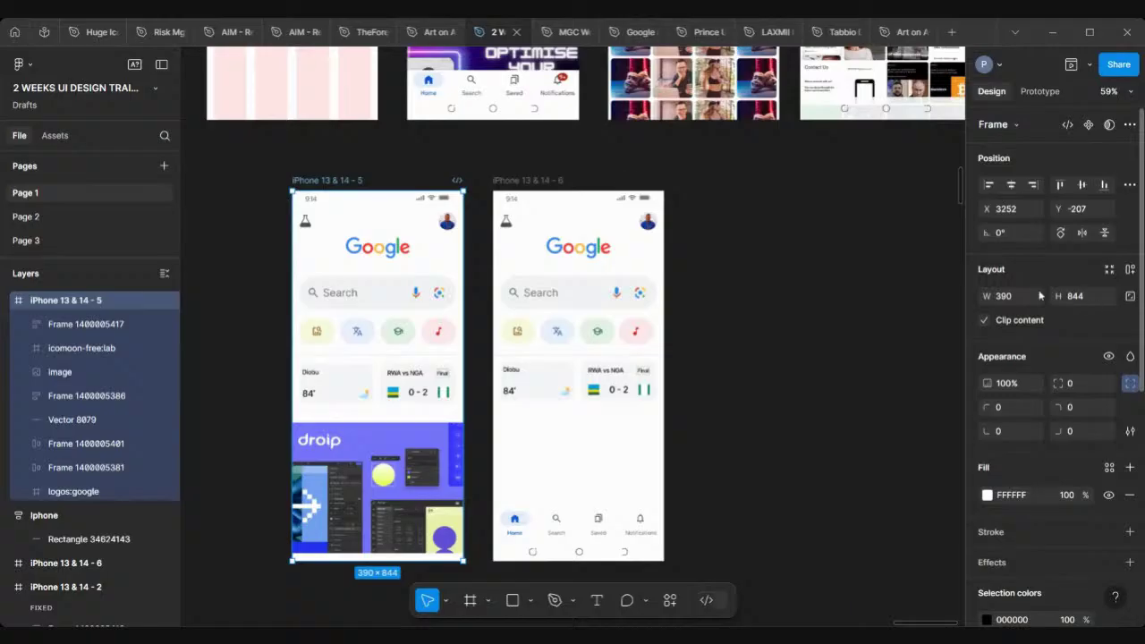
# Check the duplicated short home screen's height and inspect its bottom navigation bar.
pyautogui.click(554, 183)
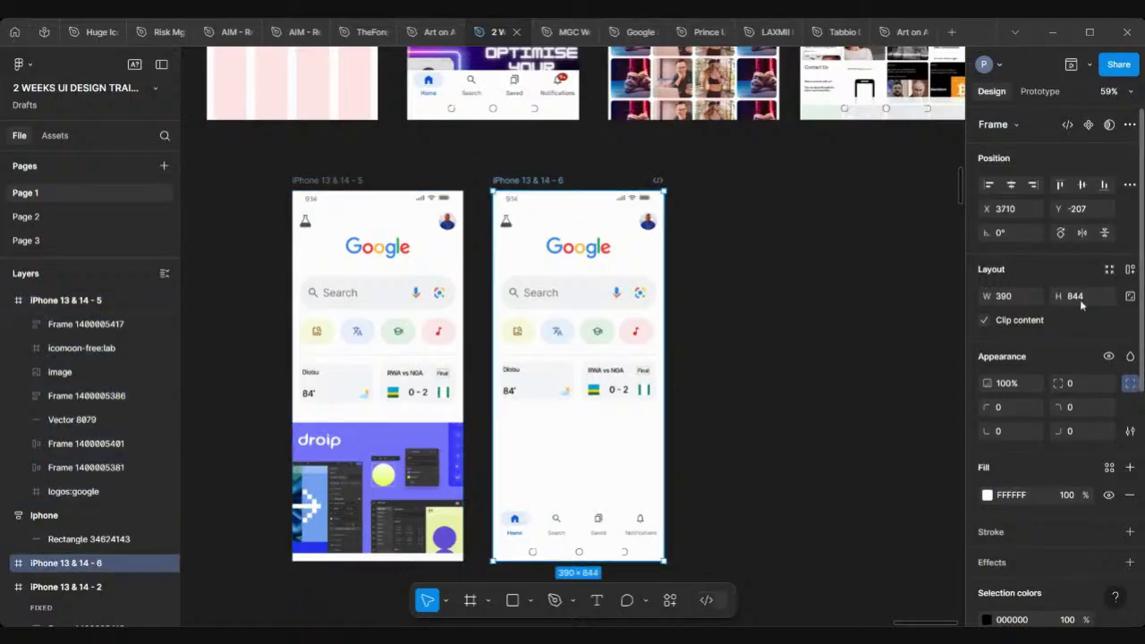
pyautogui.scroll(-3, 1079, 299)
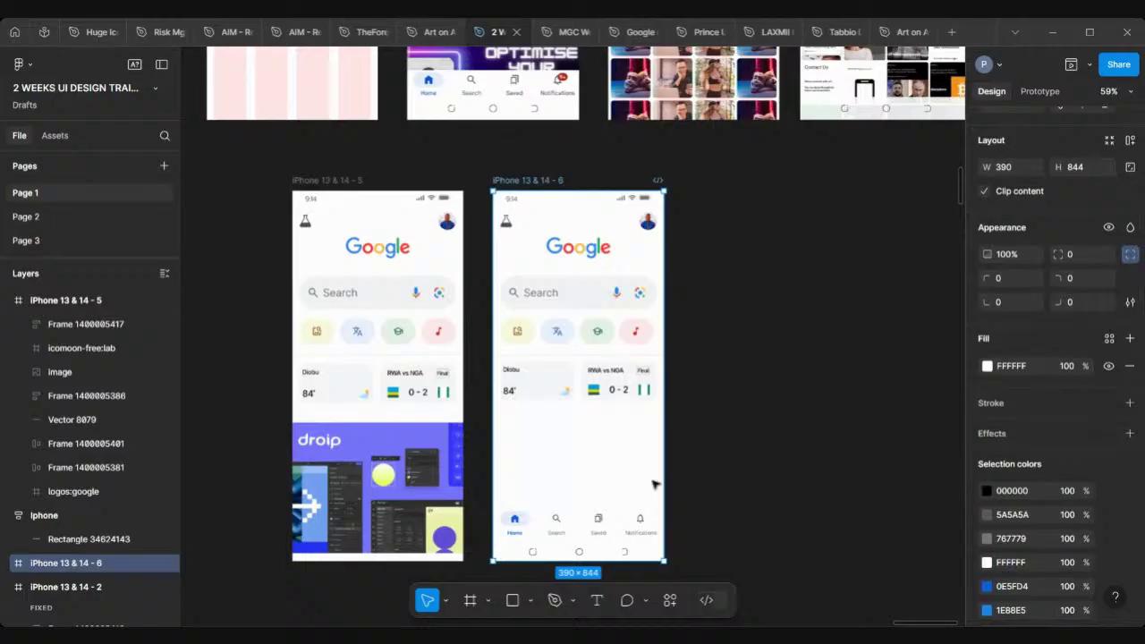
pyautogui.scroll(-4, 653, 484)
pyautogui.hscroll(-3, 652, 485)
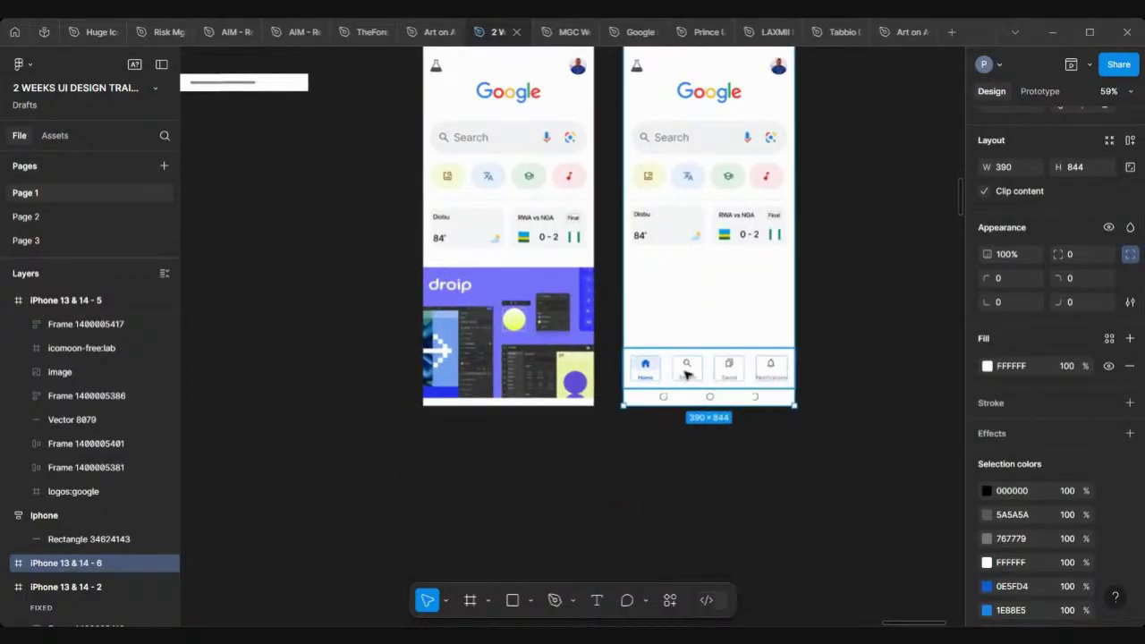
# Copy the navigation bar and the system button bar from frame iPhone 13 & 14 - 6 into iPhone 13 & 14 - 5.
pyautogui.click(659, 398)
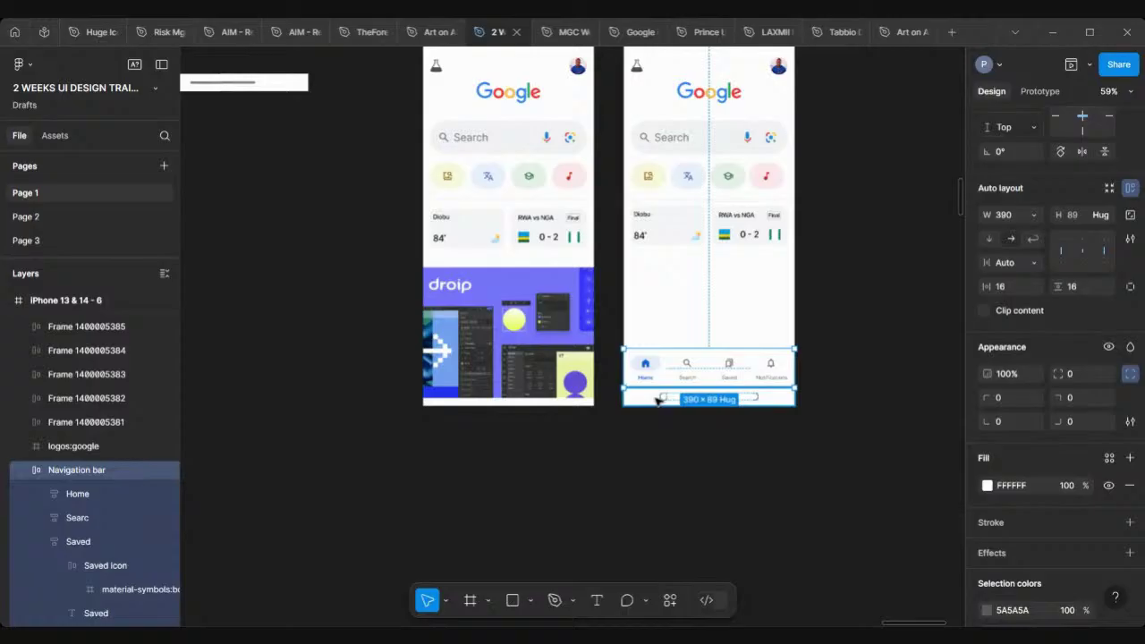
pyautogui.hotkey('ctrl', 'alt', 'g')
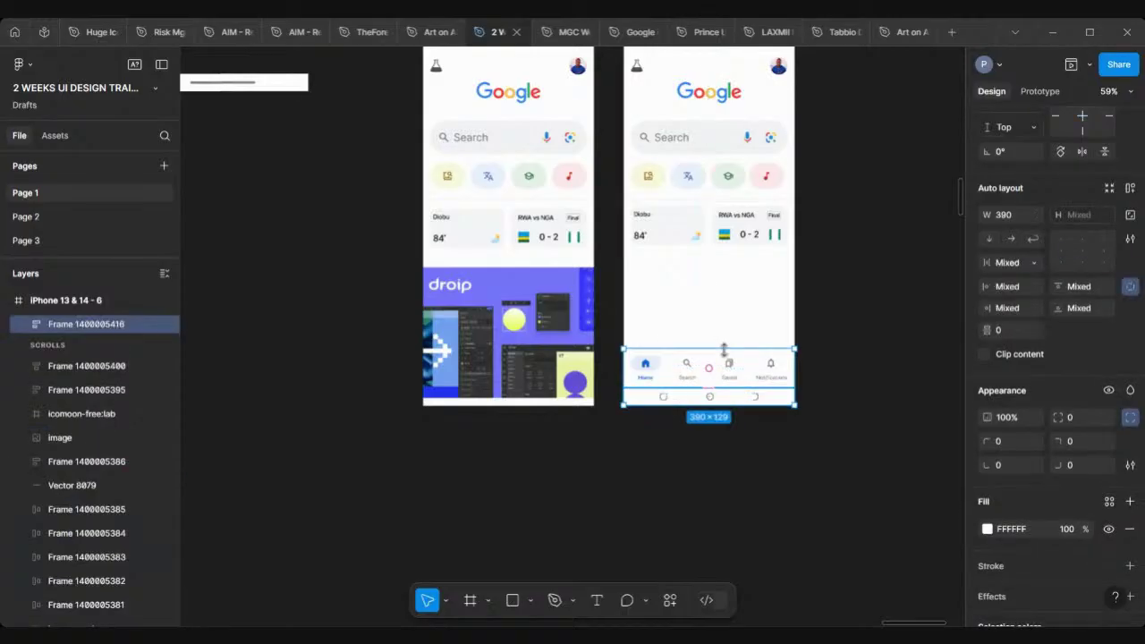
pyautogui.scroll(3, 723, 349)
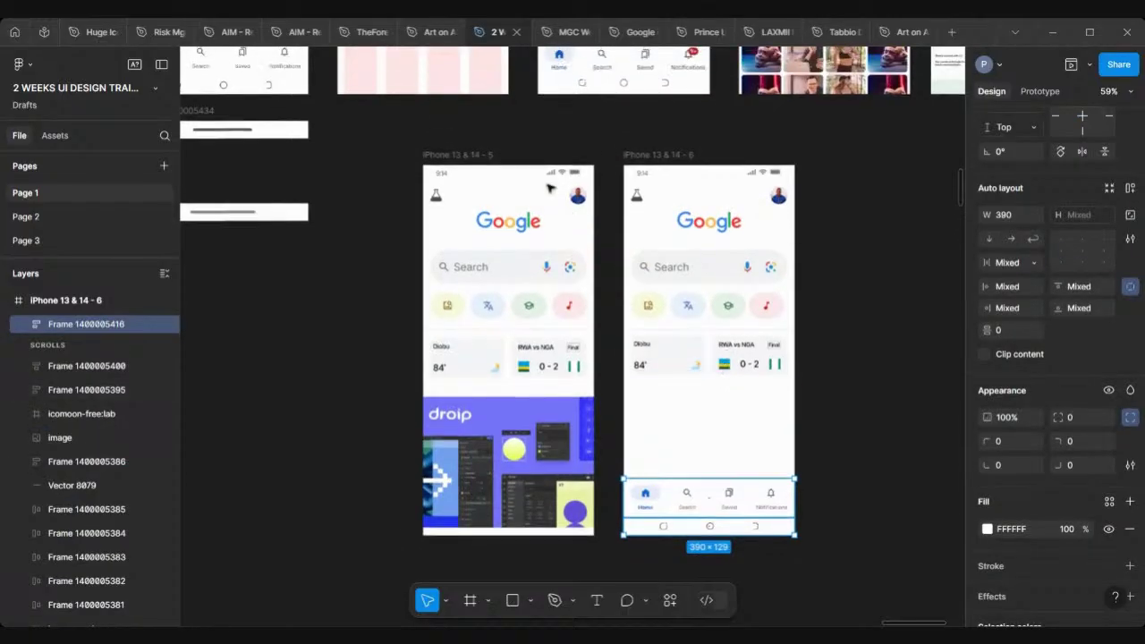
pyautogui.click(476, 156)
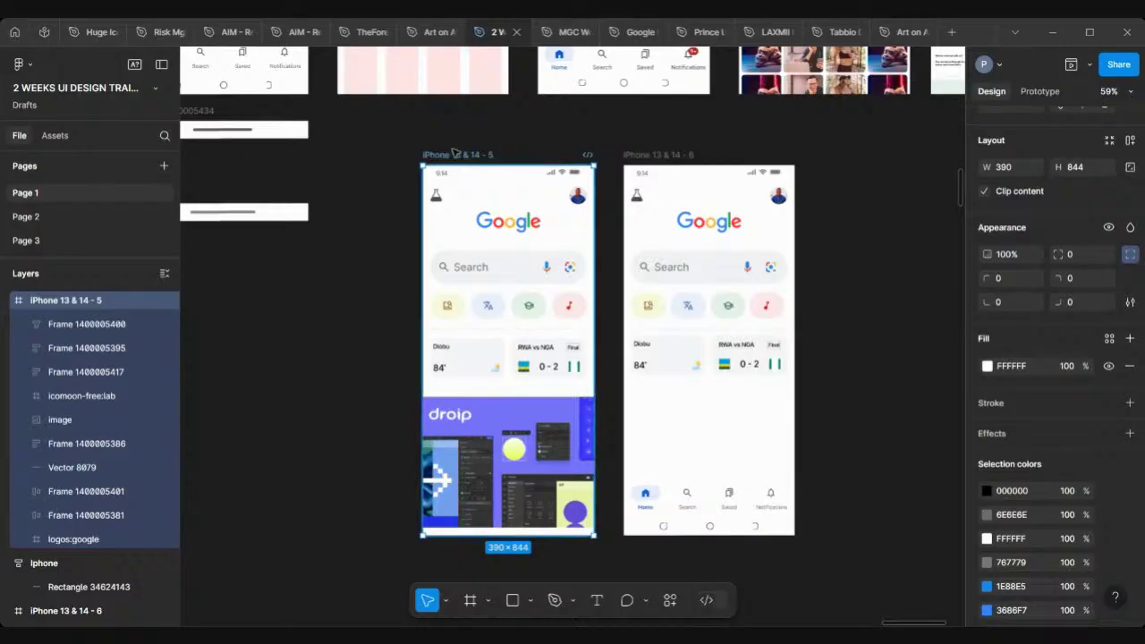
pyautogui.hotkey('ctrl', 'v')
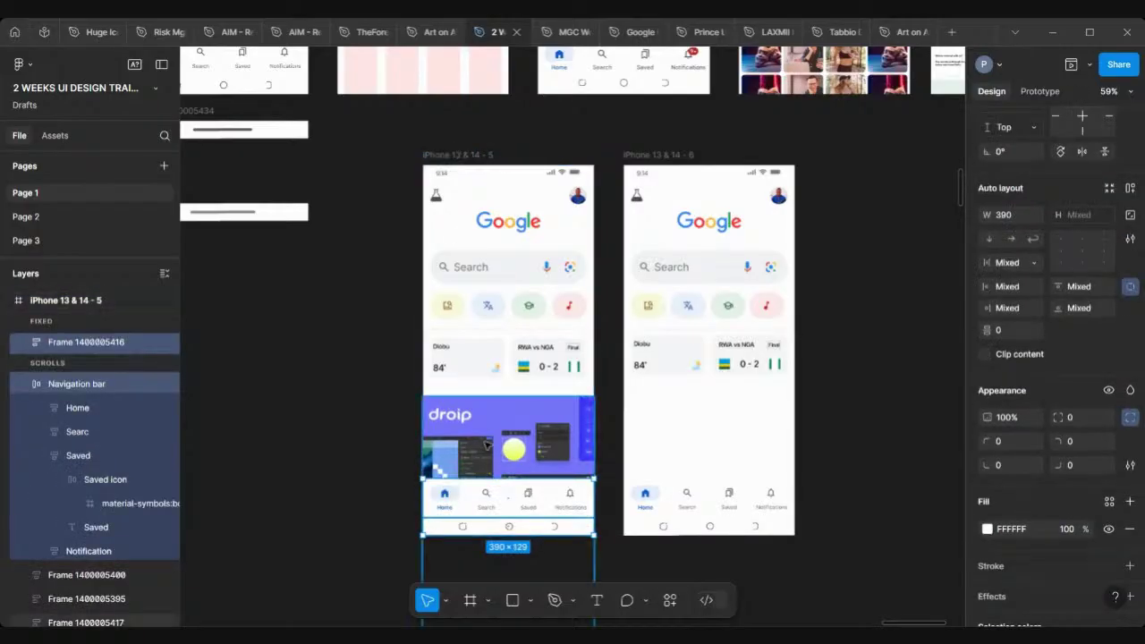
pyautogui.scroll(5, 483, 438)
pyautogui.scroll(-3, 487, 402)
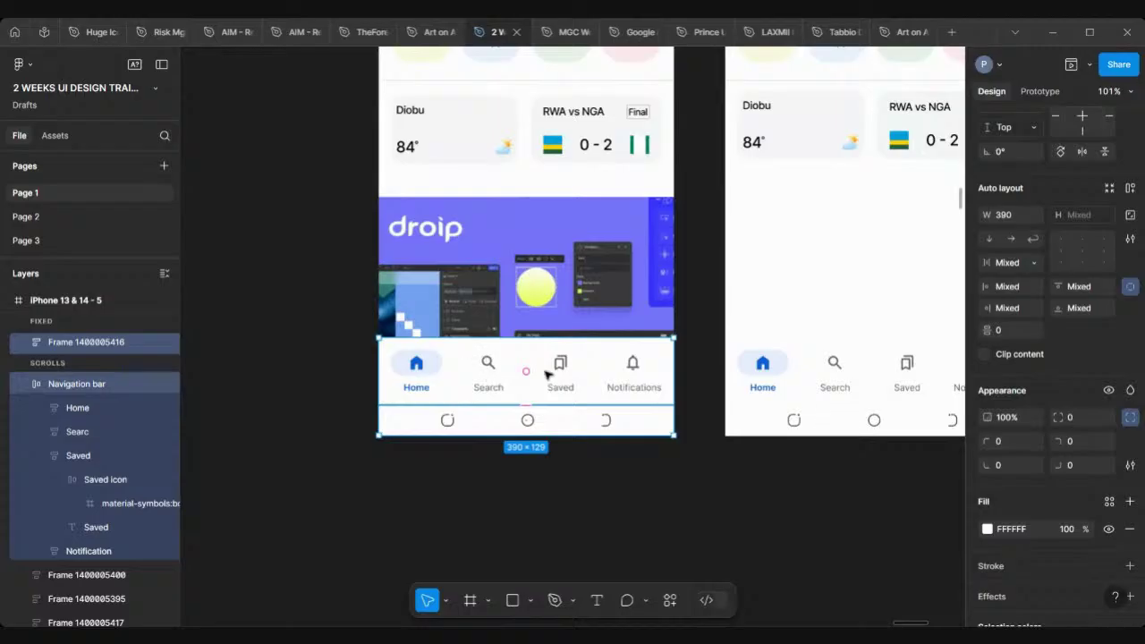
pyautogui.scroll(2, 548, 374)
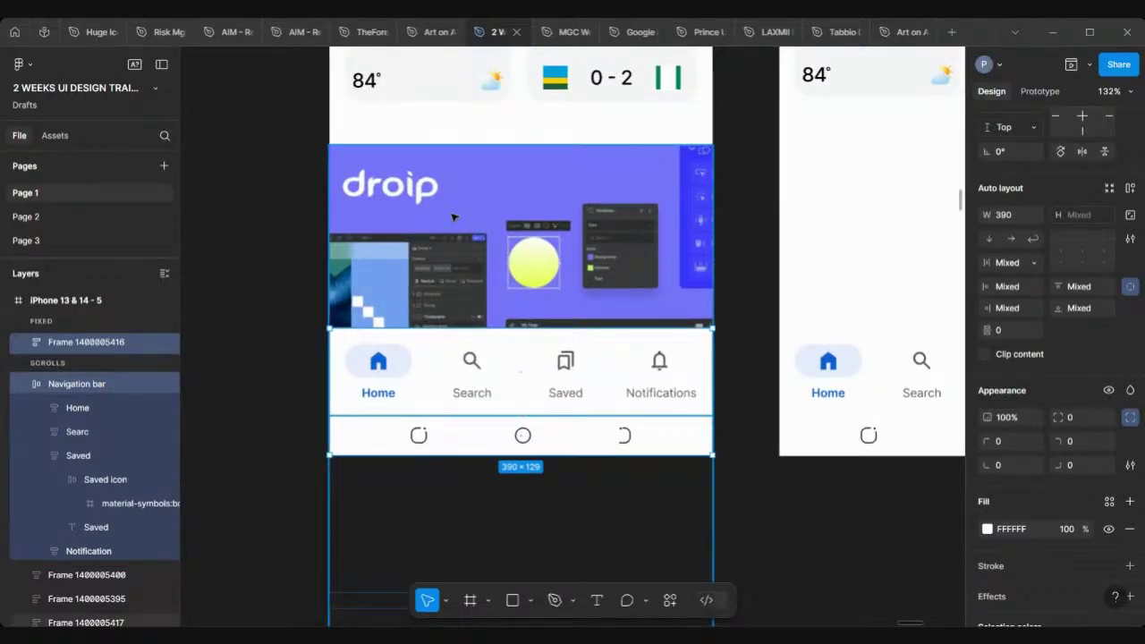
pyautogui.click(273, 227)
# Move frame iPhone 13 & 14 - 6 horizontally to about X 5233 and place iPhone 13 & 14 - 4 beside iPhone 13 & 14 - 5, top-aligned.
pyautogui.scroll(-6, 273, 227)
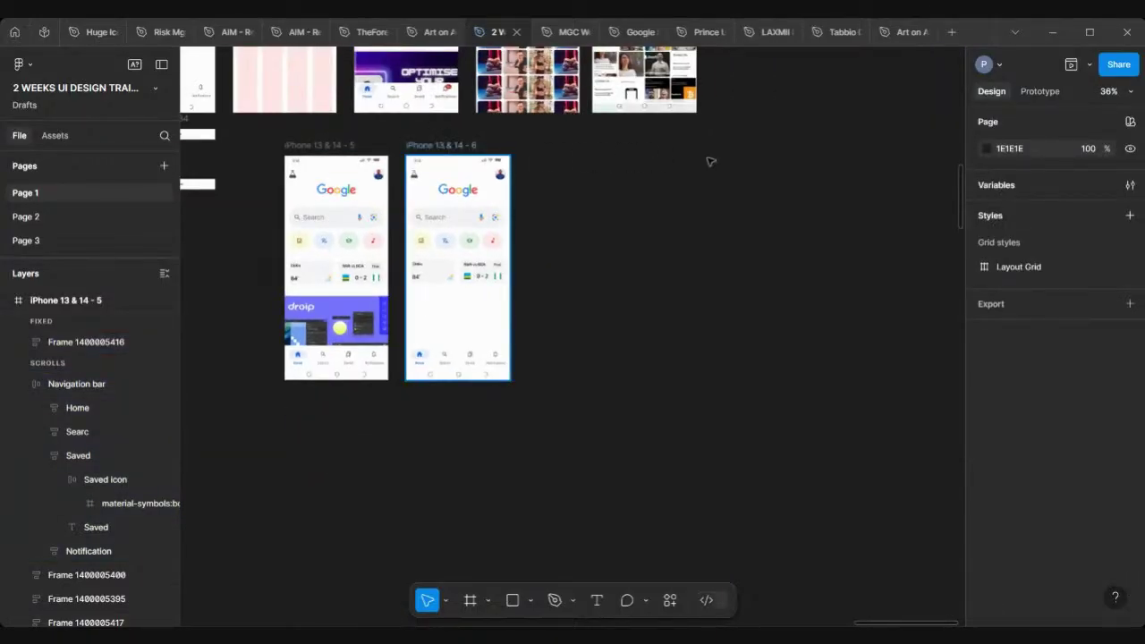
pyautogui.moveTo(436, 145); pyautogui.dragTo(840, 145)
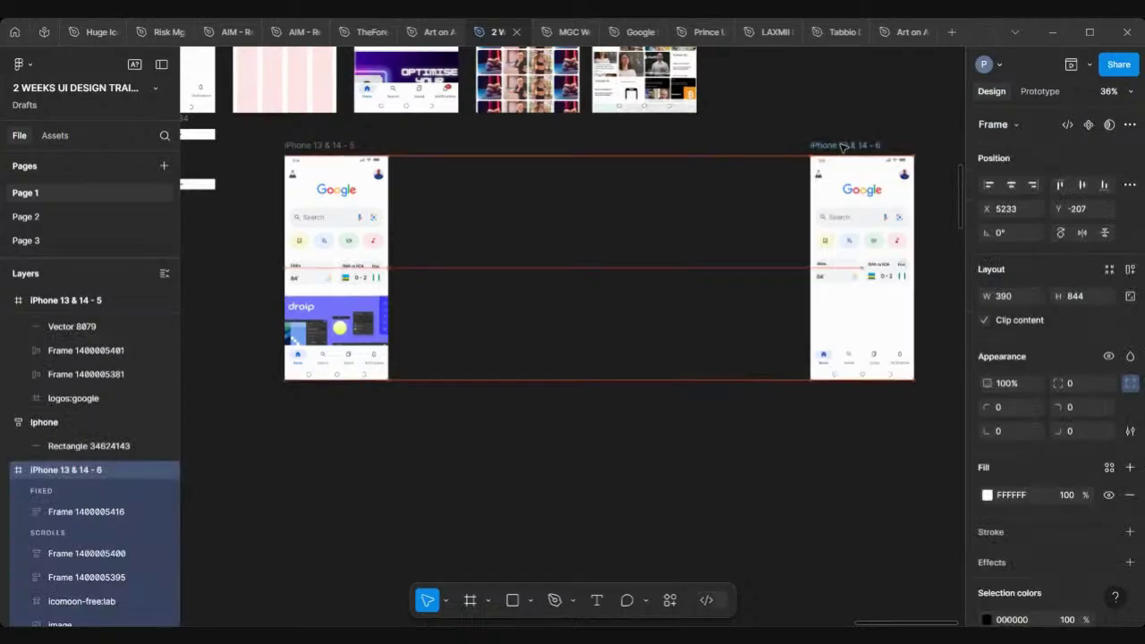
pyautogui.scroll(5, 841, 145)
pyautogui.hscroll(-1, 840, 146)
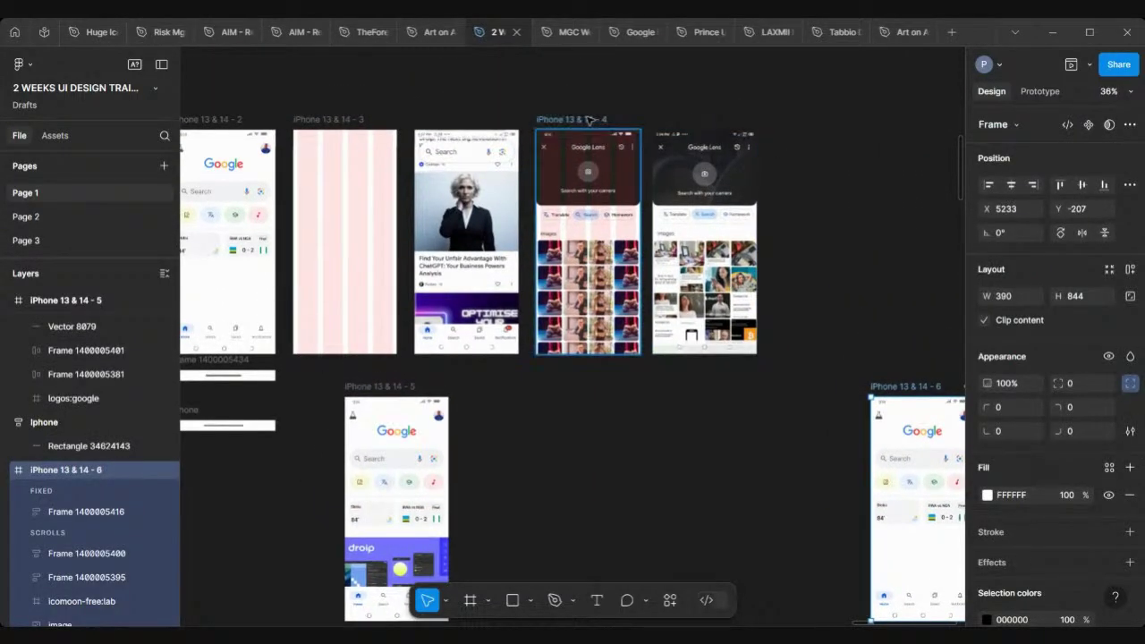
pyautogui.click(588, 119)
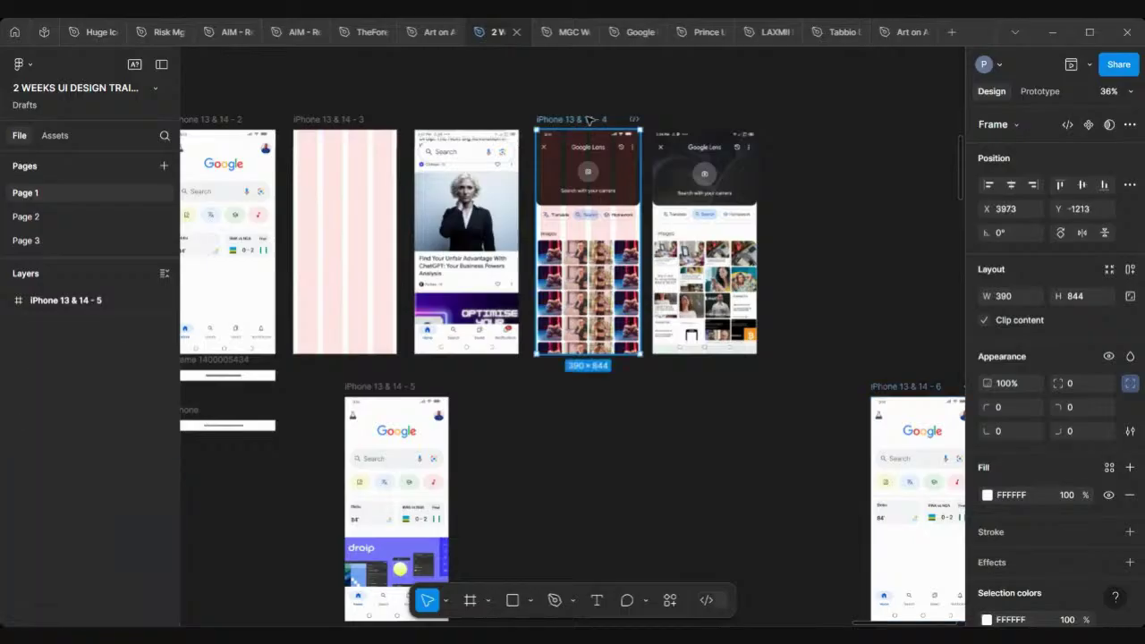
pyautogui.moveTo(588, 119); pyautogui.dragTo(515, 388)
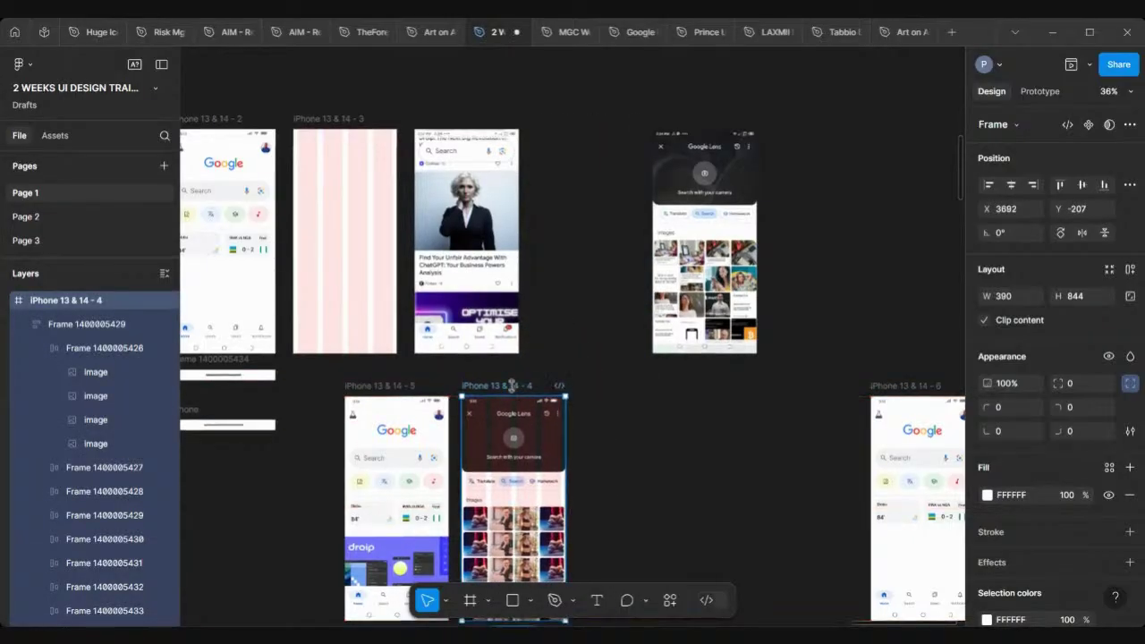
# Hide the 4-column layout grid on the Google Lens frame iPhone 13 & 14 - 4.
pyautogui.scroll(-3, 514, 389)
pyautogui.scroll(5, 436, 318)
pyautogui.hscroll(-3, 435, 317)
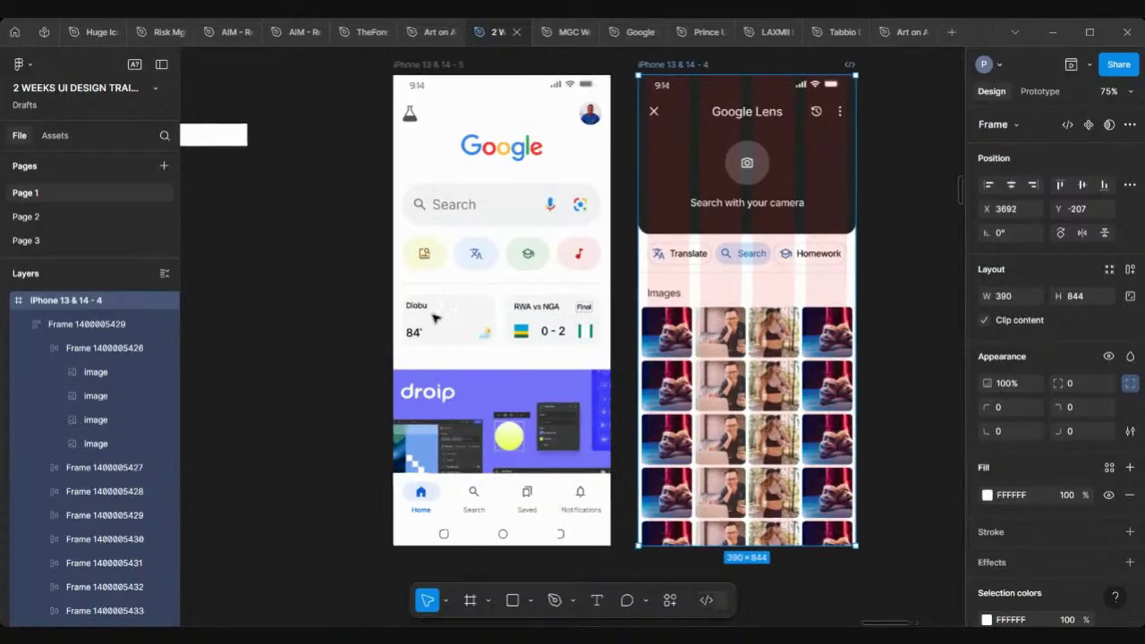
pyautogui.hscroll(2, 436, 318)
pyautogui.scroll(2, 436, 318)
pyautogui.scroll(-2, 435, 317)
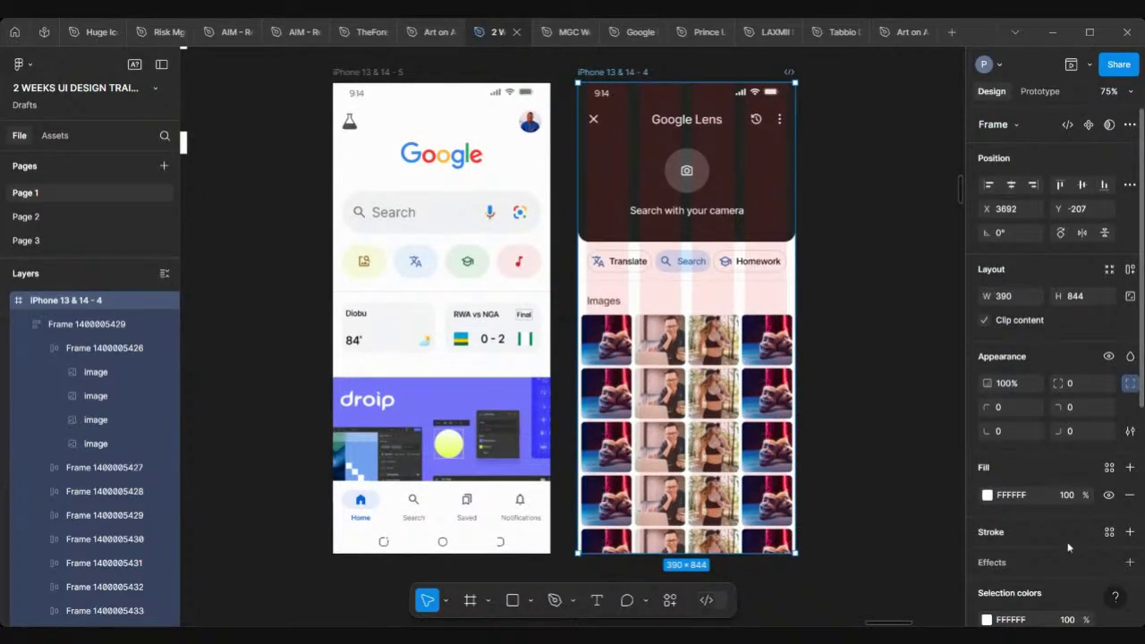
pyautogui.scroll(-5, 1067, 546)
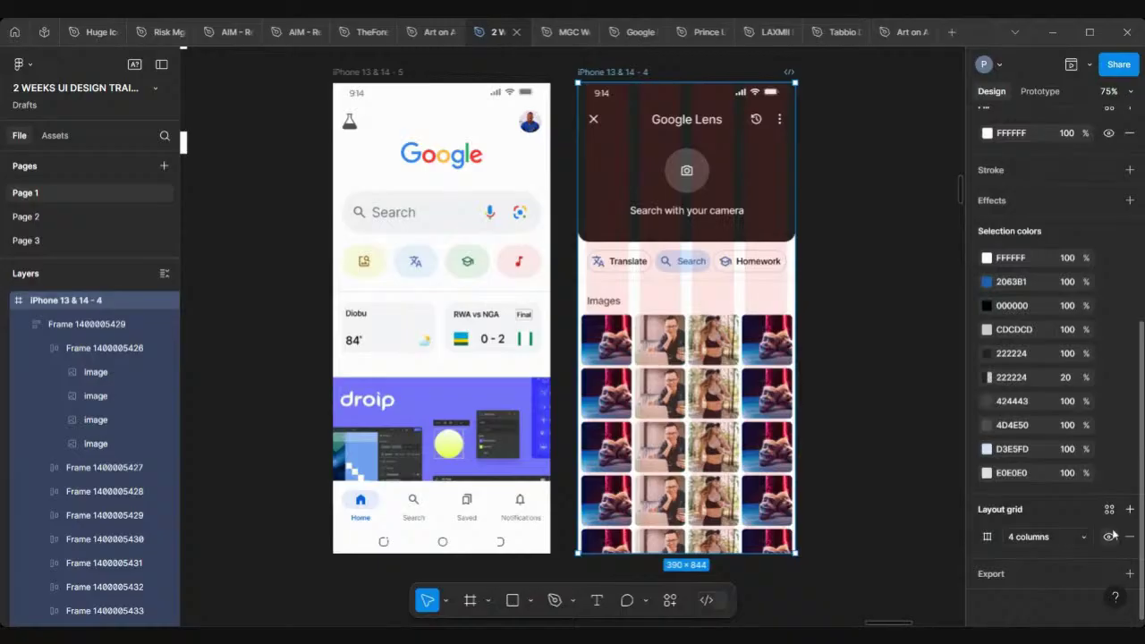
pyautogui.click(1110, 536)
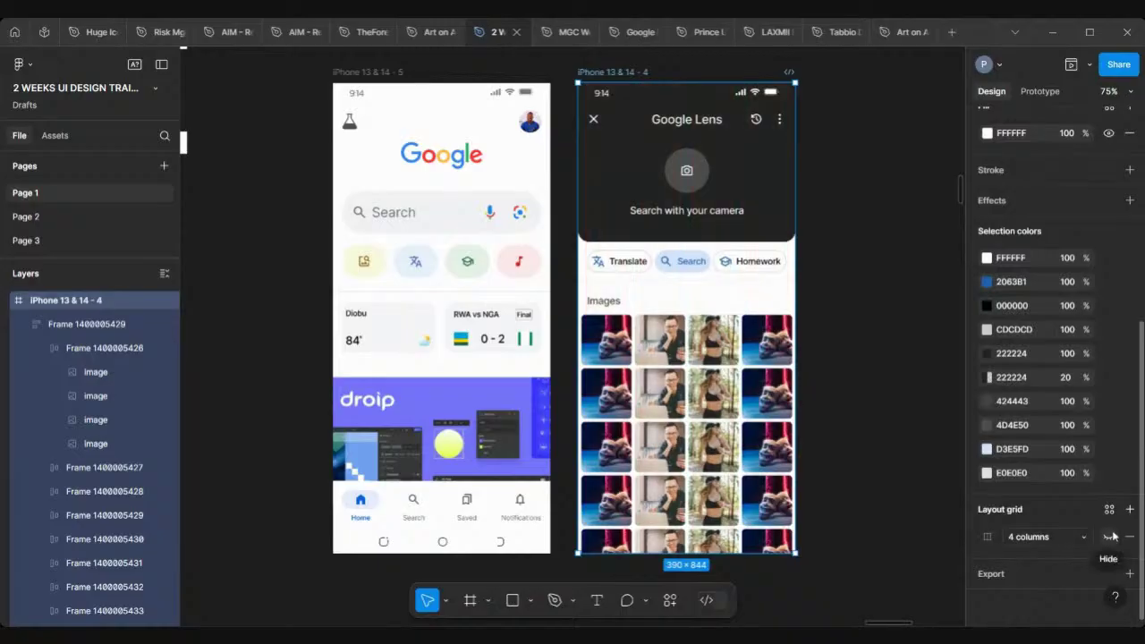
pyautogui.click(824, 268)
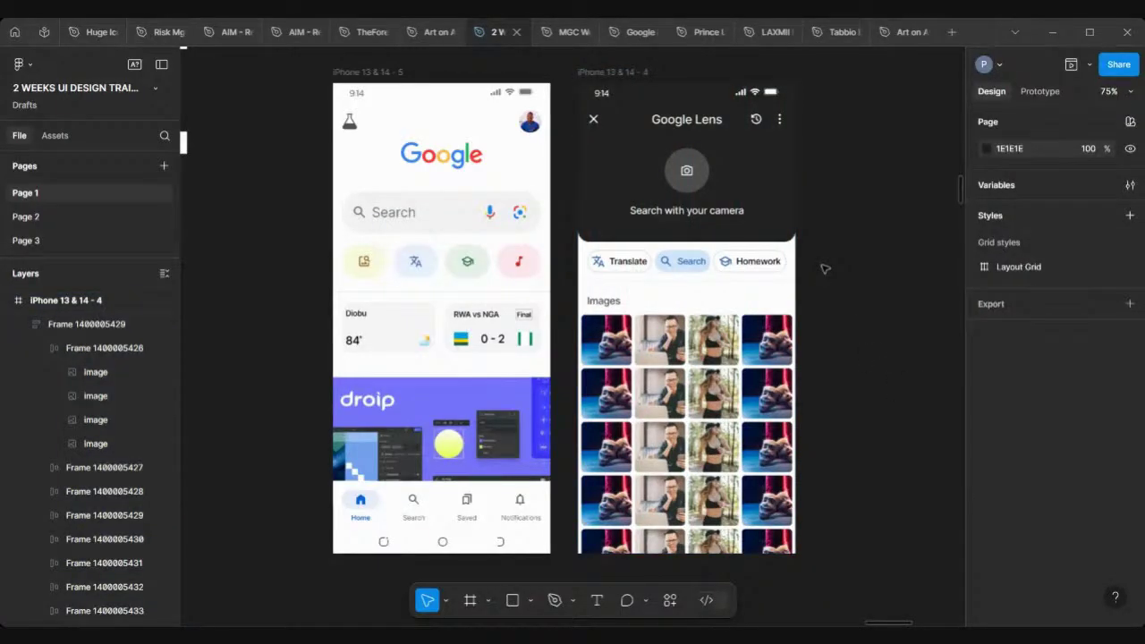
# Examine the system button bar at the lower edge of the Google Lens reference screenshot.
pyautogui.scroll(-5, 824, 269)
pyautogui.hscroll(3, 823, 263)
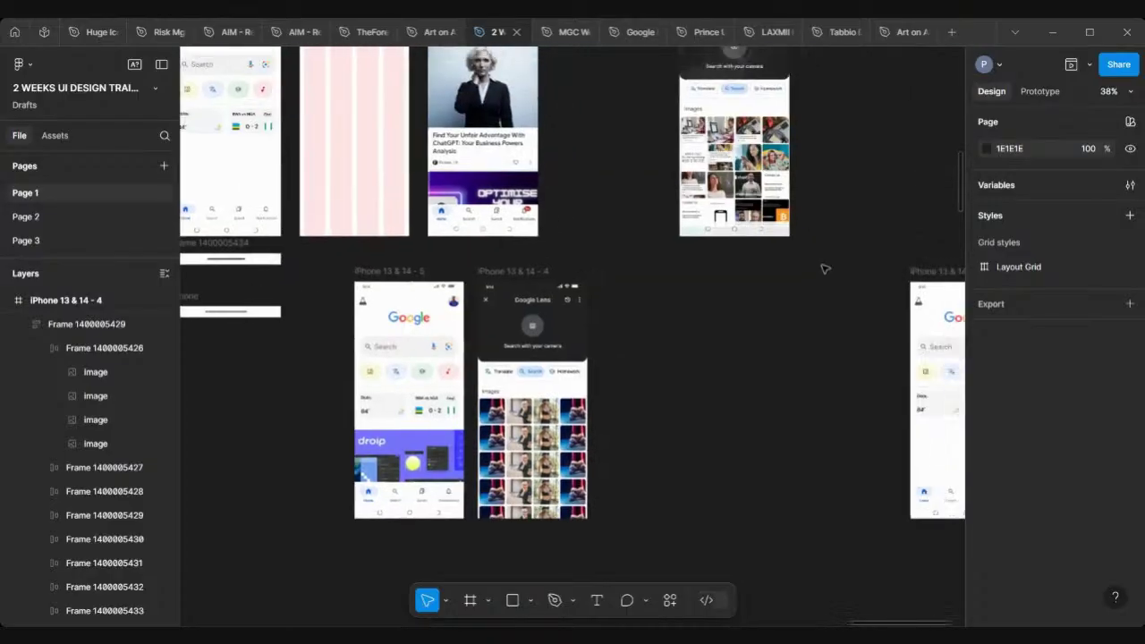
pyautogui.scroll(8, 823, 263)
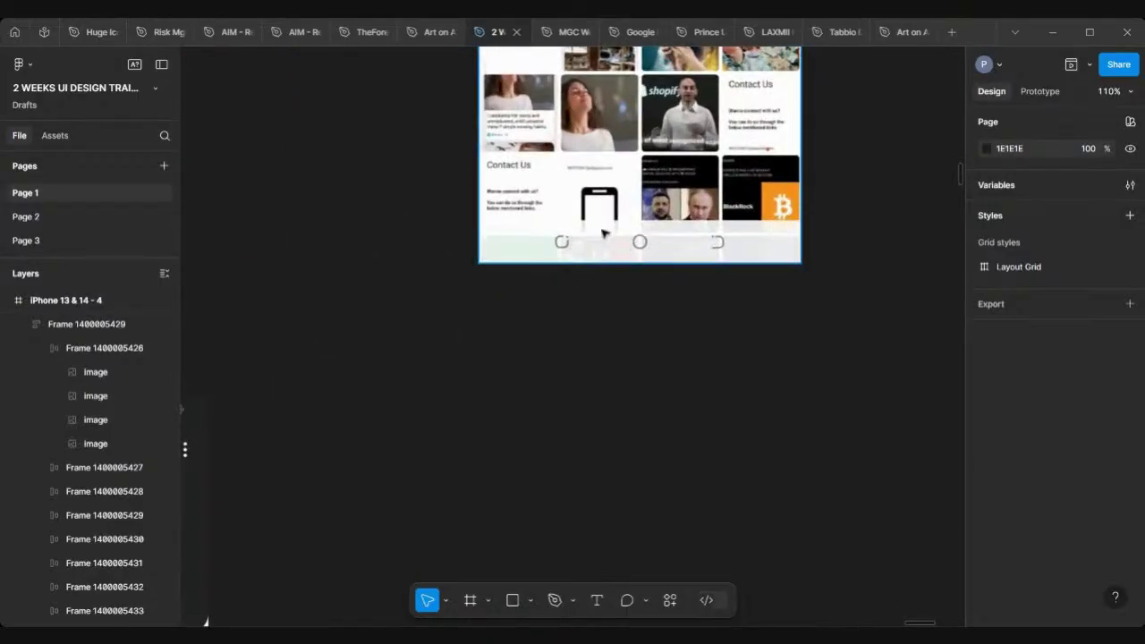
pyautogui.scroll(3, 733, 234)
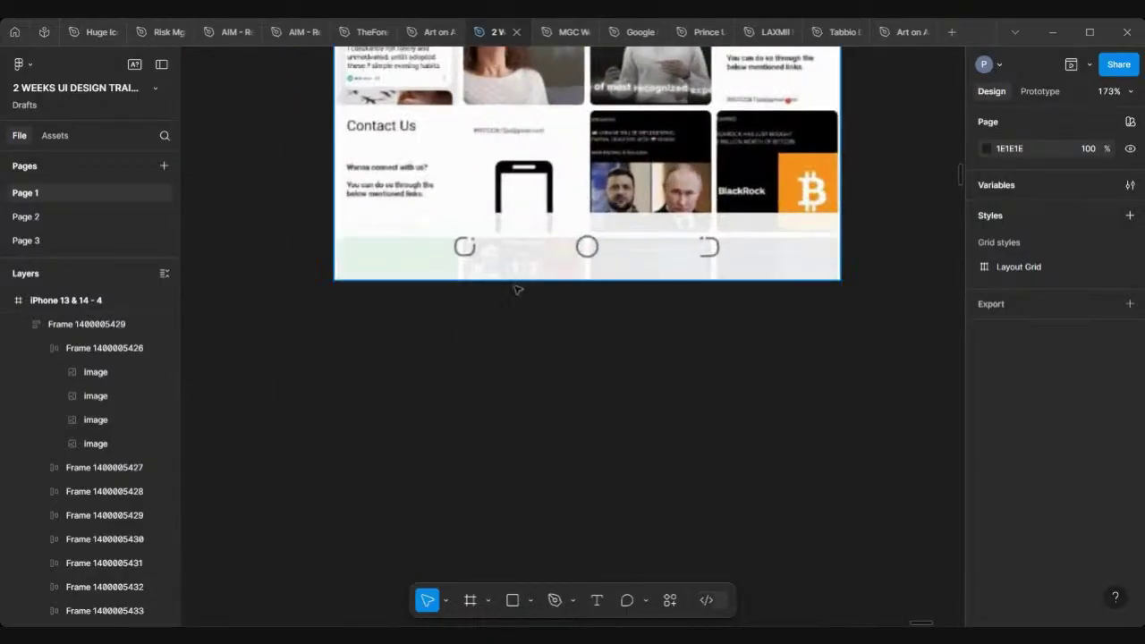
pyautogui.scroll(-5, 687, 255)
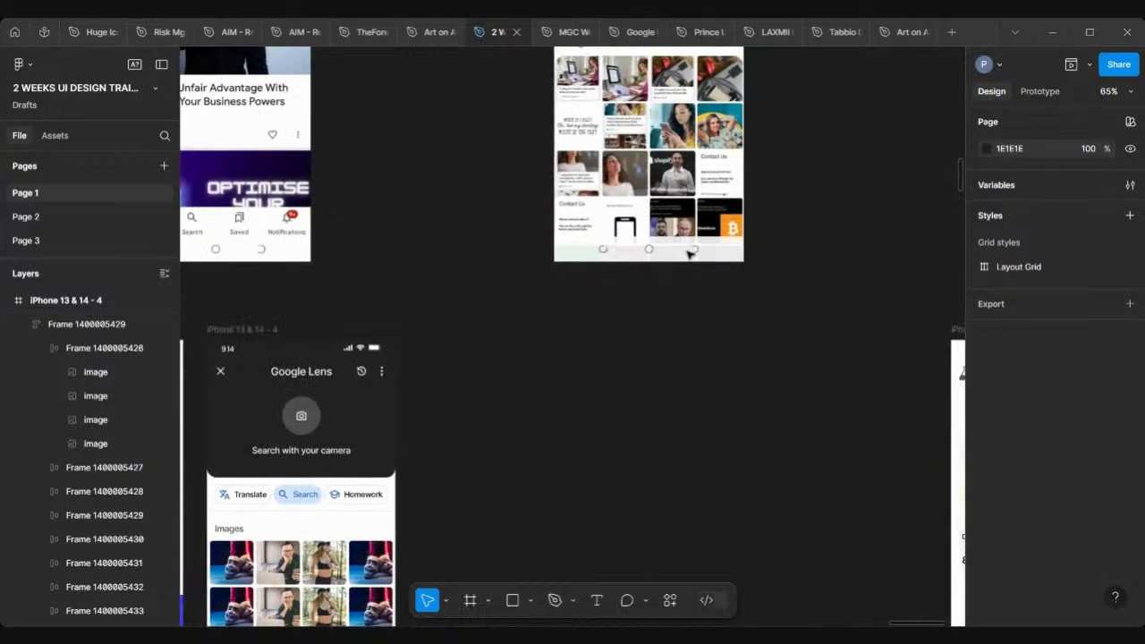
pyautogui.scroll(6, 687, 255)
pyautogui.scroll(4, 688, 255)
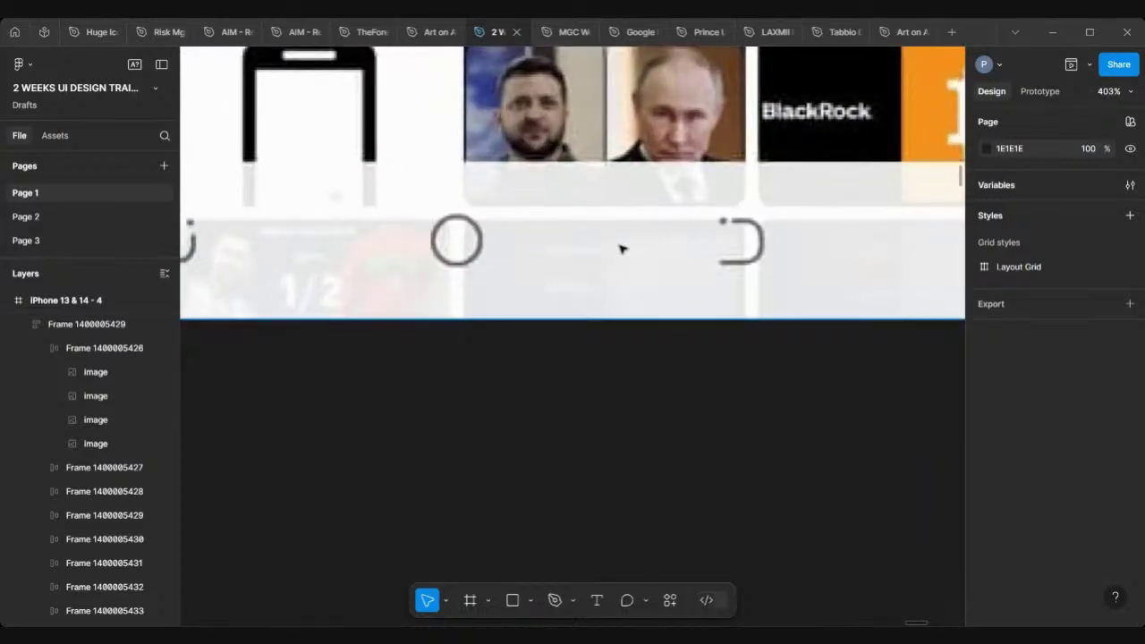
pyautogui.scroll(-12, 591, 232)
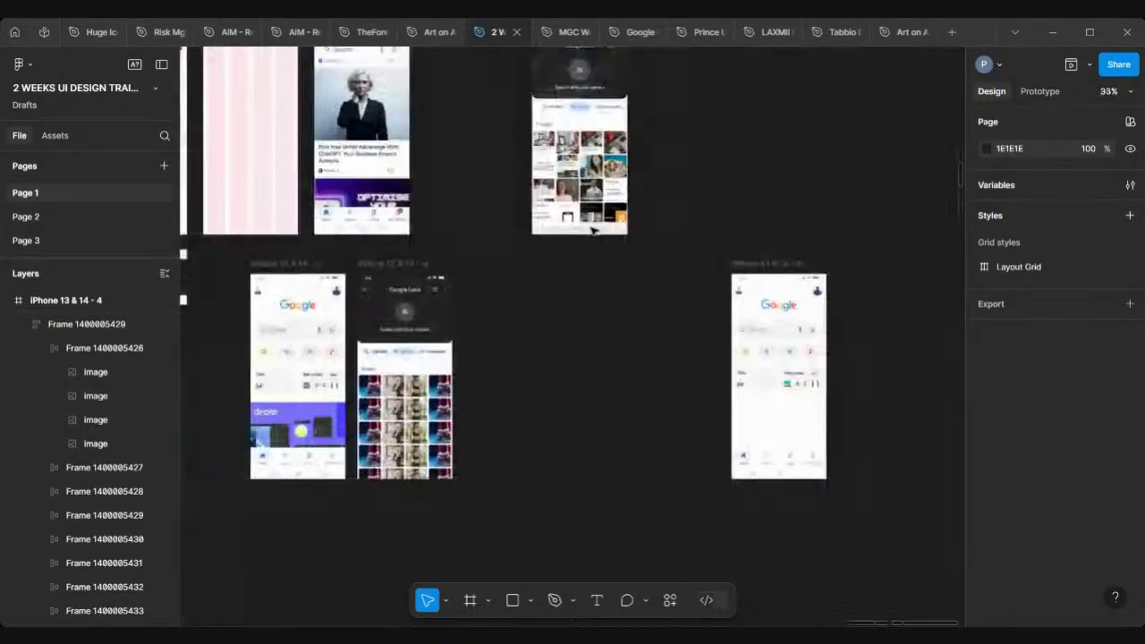
# Copy only the system button bar from frame iPhone 13 & 14 - 5 into the Google Lens frame.
pyautogui.scroll(6, 593, 231)
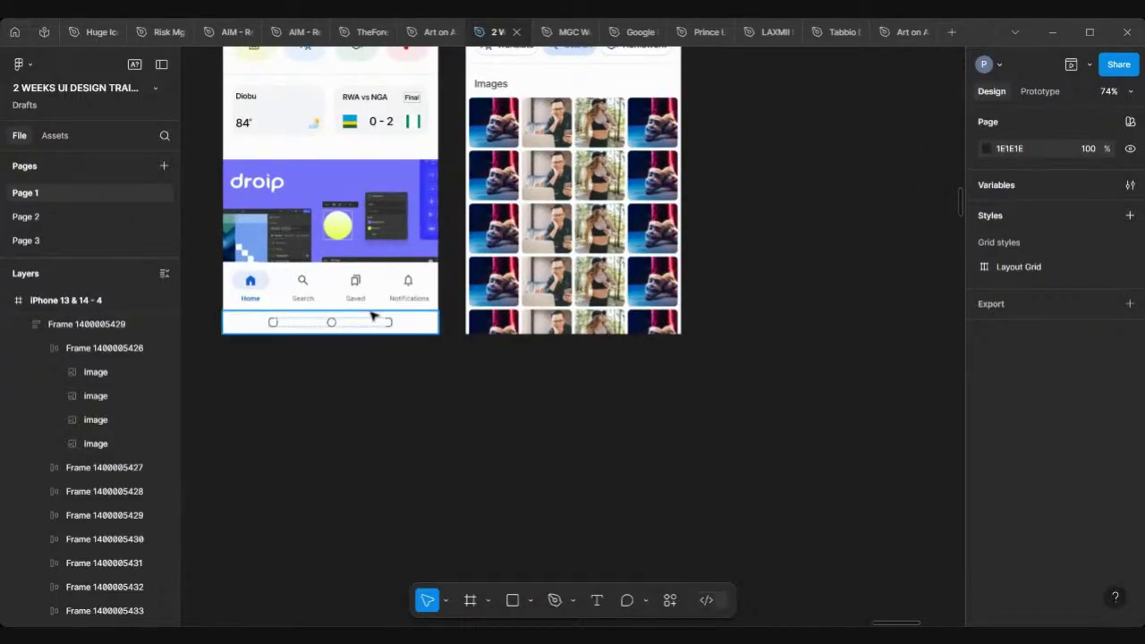
pyautogui.scroll(3, 374, 316)
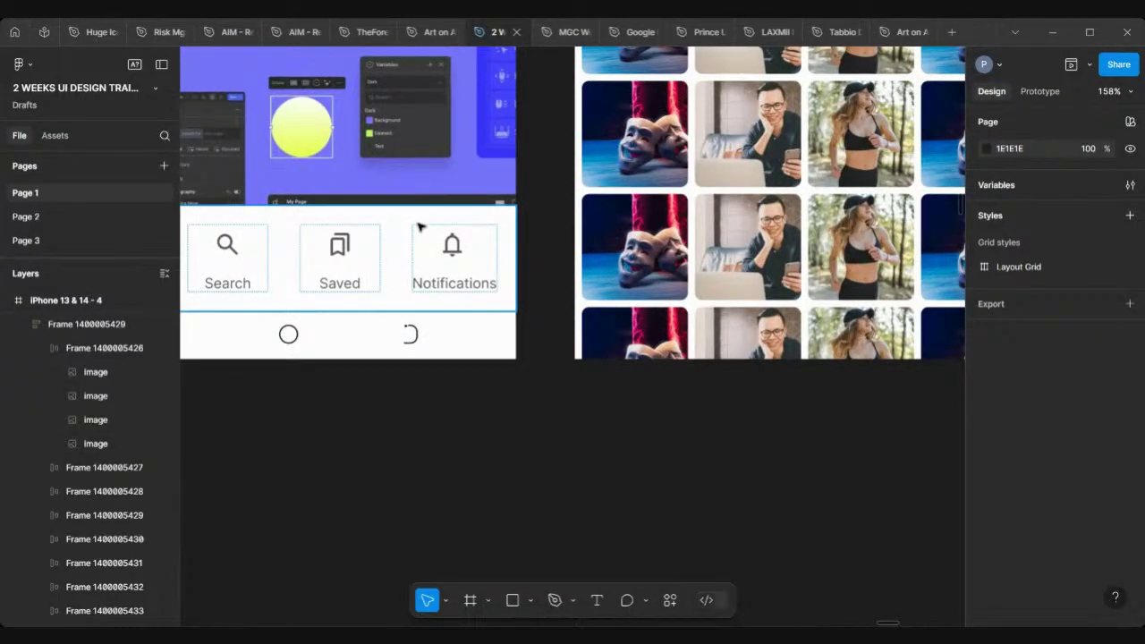
pyautogui.scroll(-2, 434, 315)
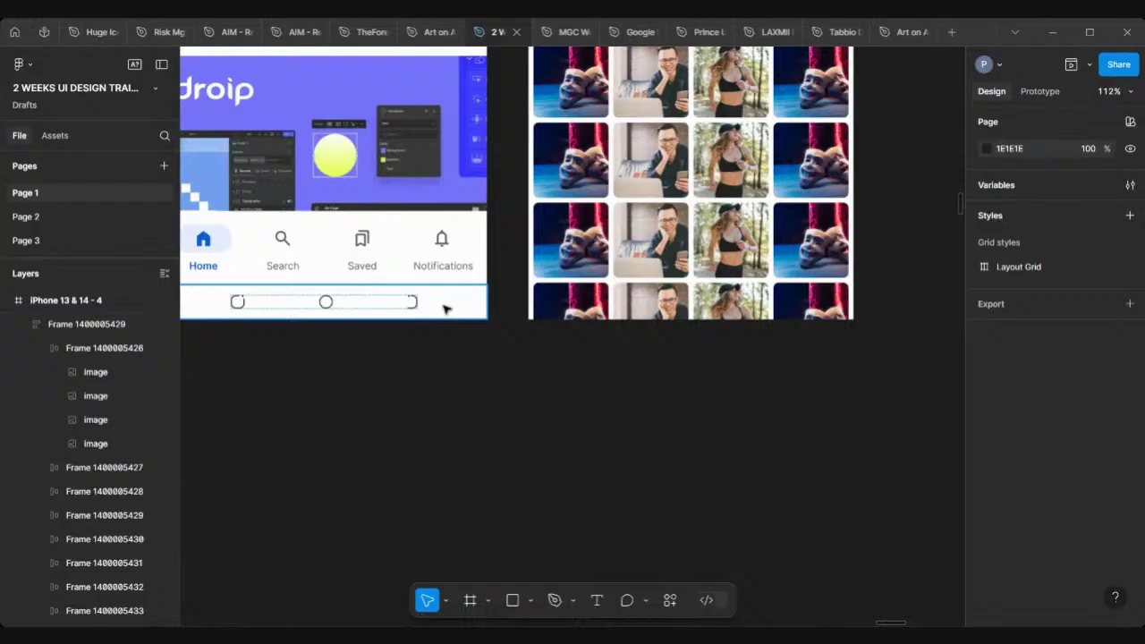
pyautogui.click(445, 308)
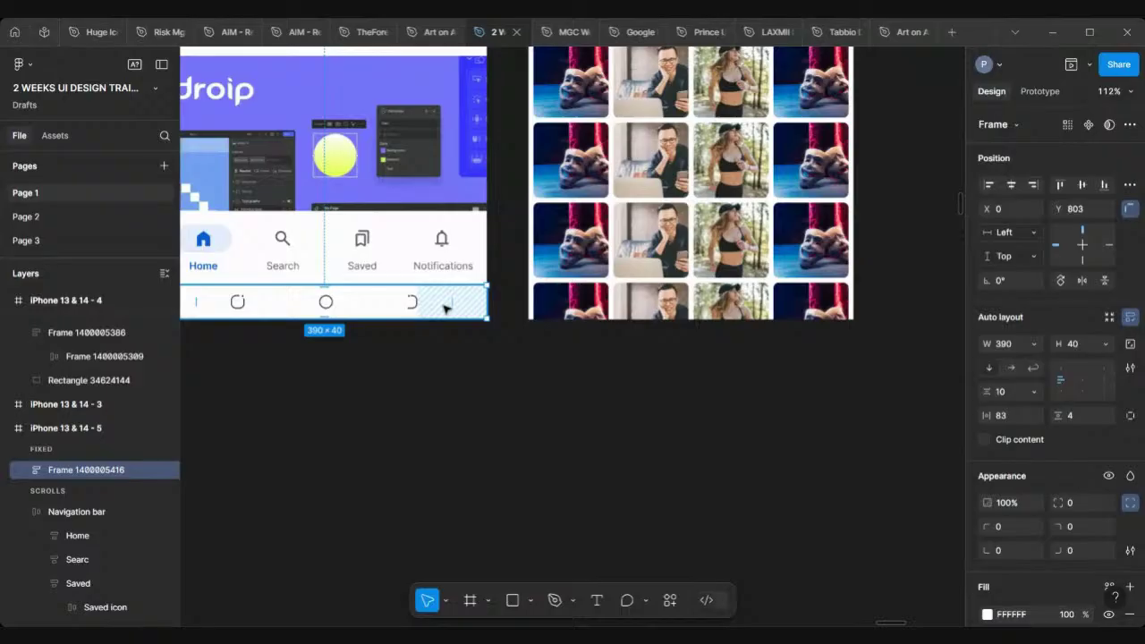
pyautogui.scroll(-2, 445, 308)
pyautogui.scroll(3, 445, 308)
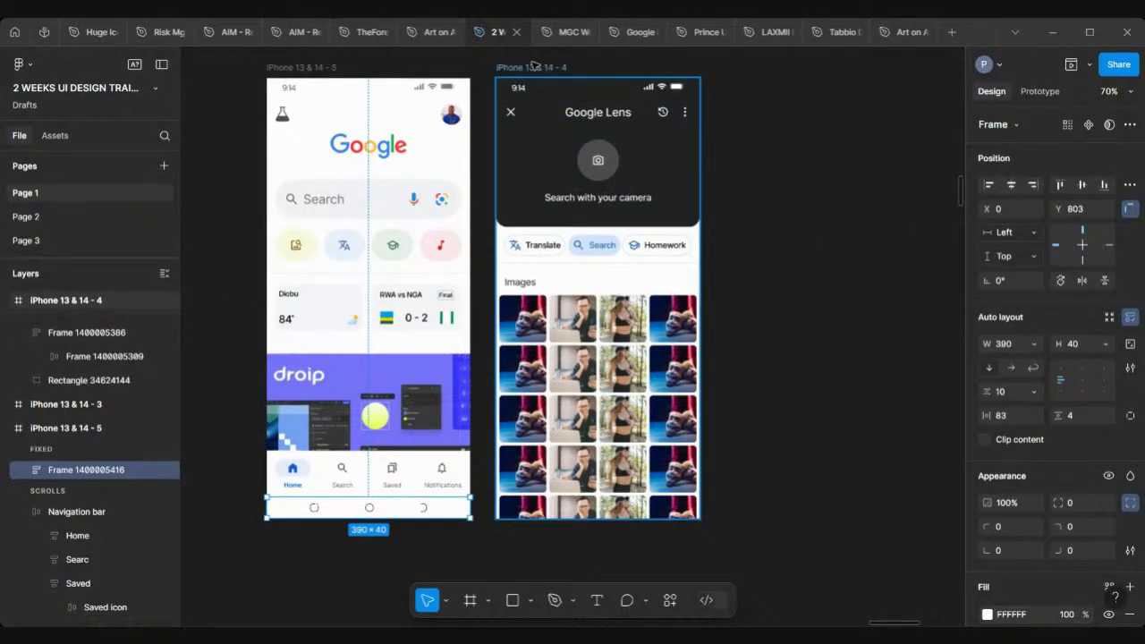
pyautogui.click(534, 67)
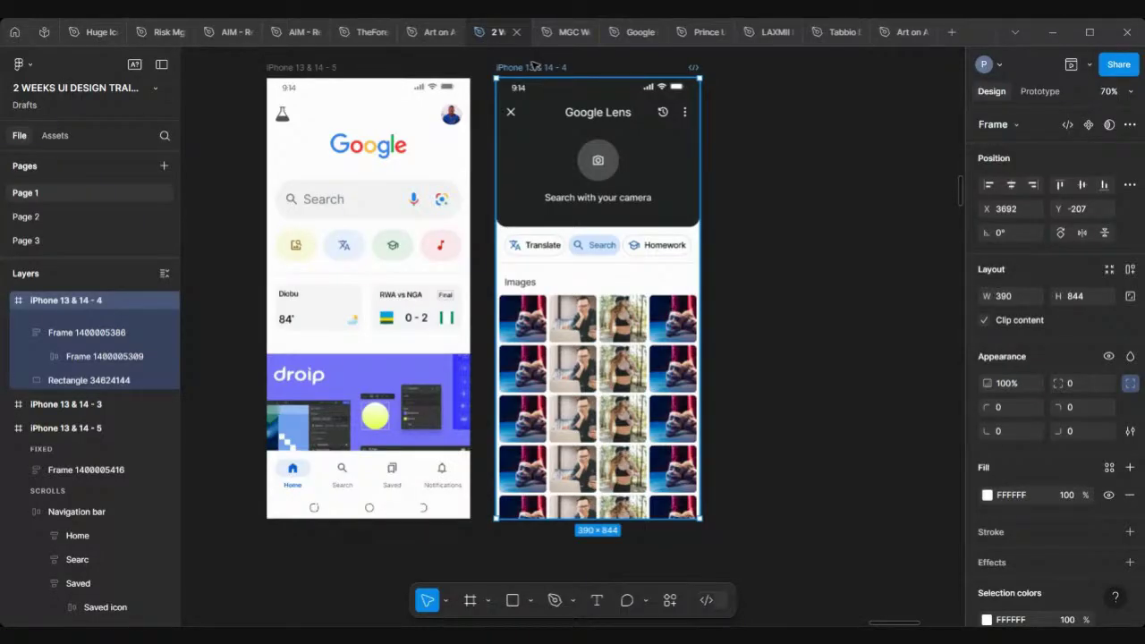
pyautogui.press('Return')
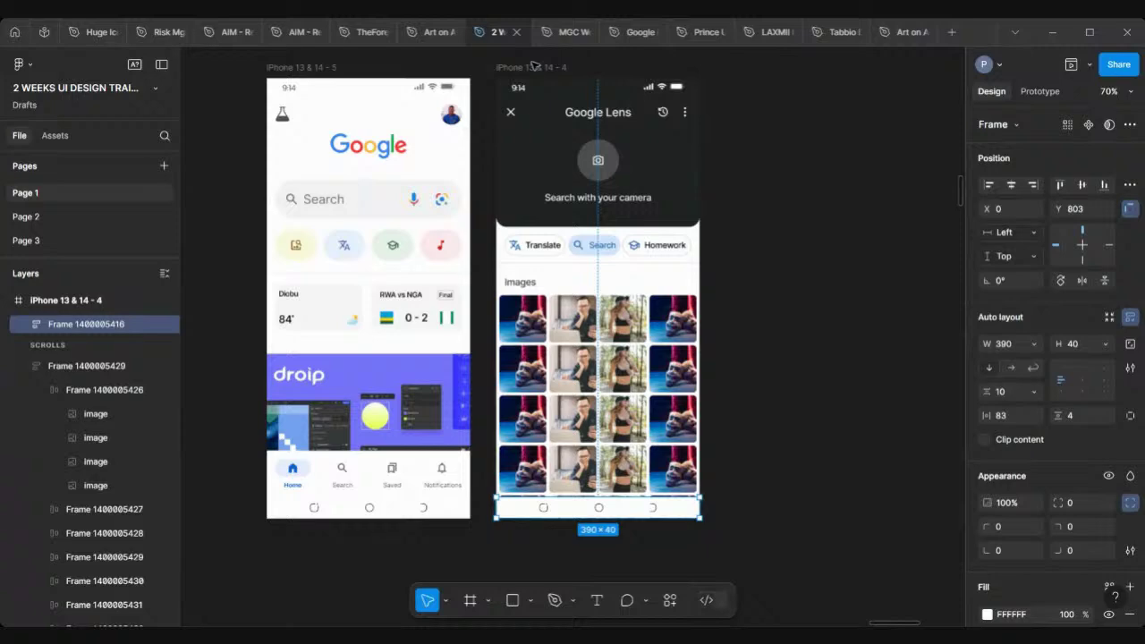
# Align the system button bar flush with the bottom edge of the Google Lens frame.
pyautogui.scroll(5, 667, 537)
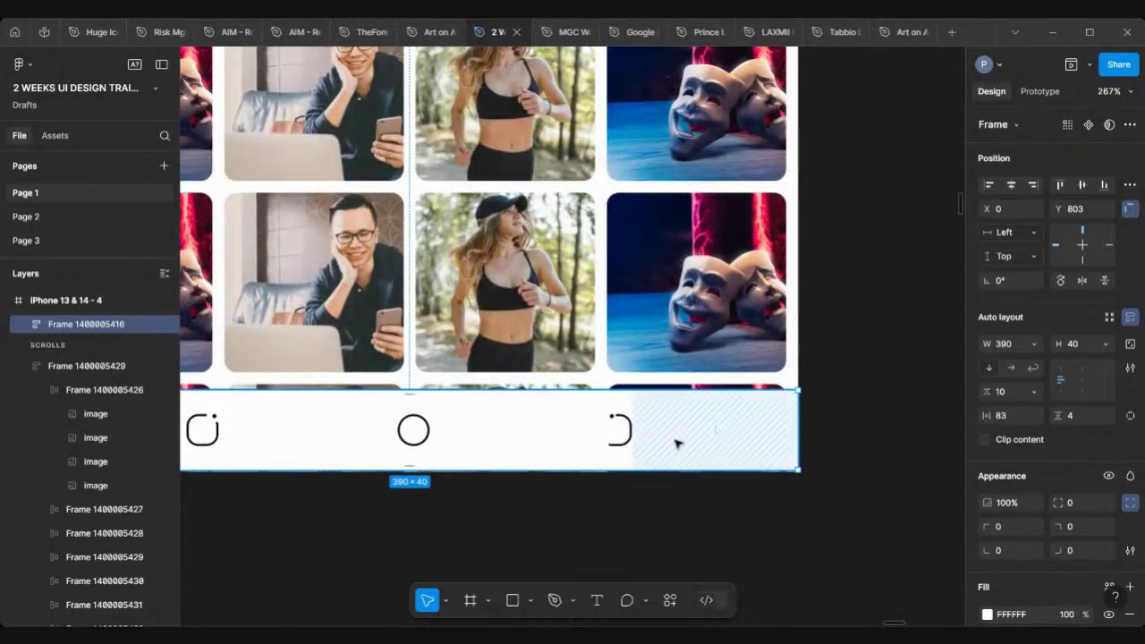
pyautogui.scroll(10, 687, 432)
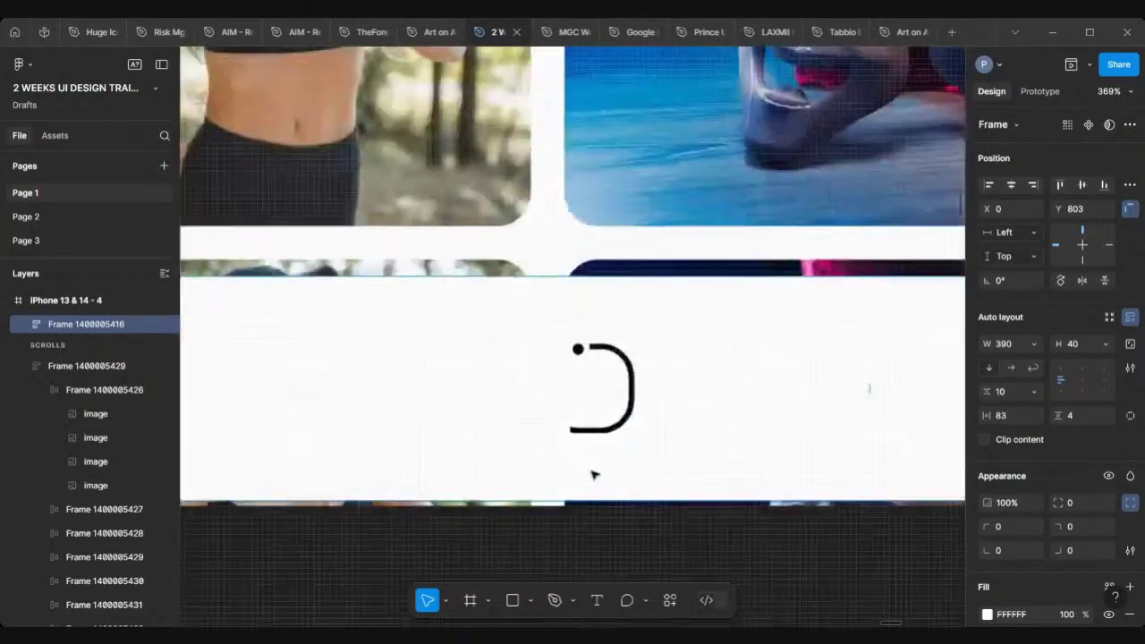
pyautogui.scroll(2, 519, 517)
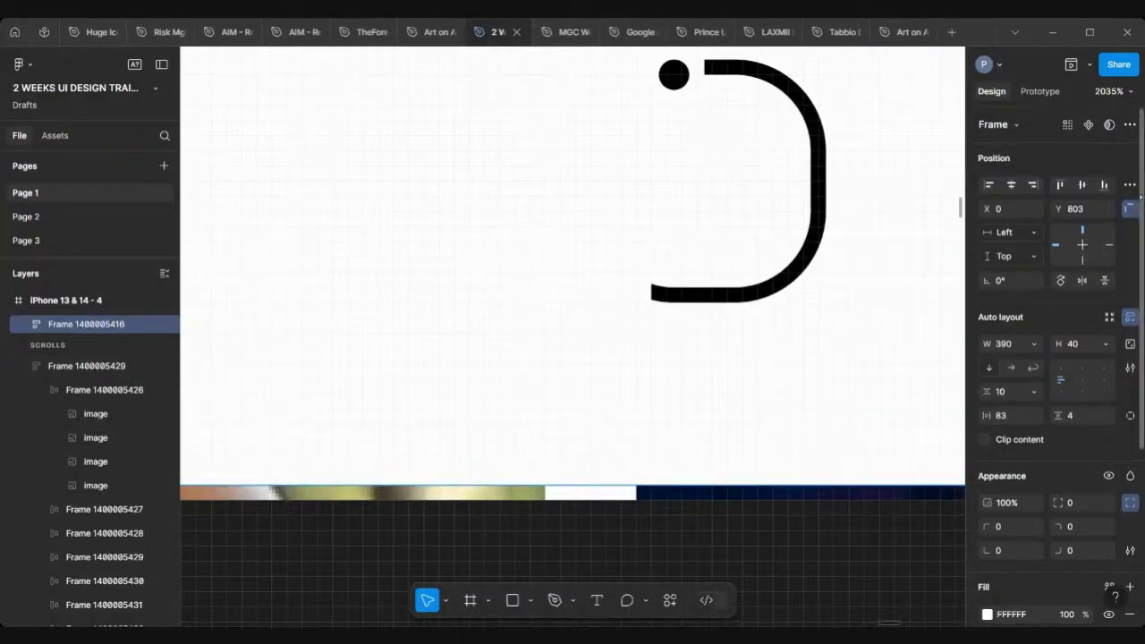
pyautogui.click(1104, 186)
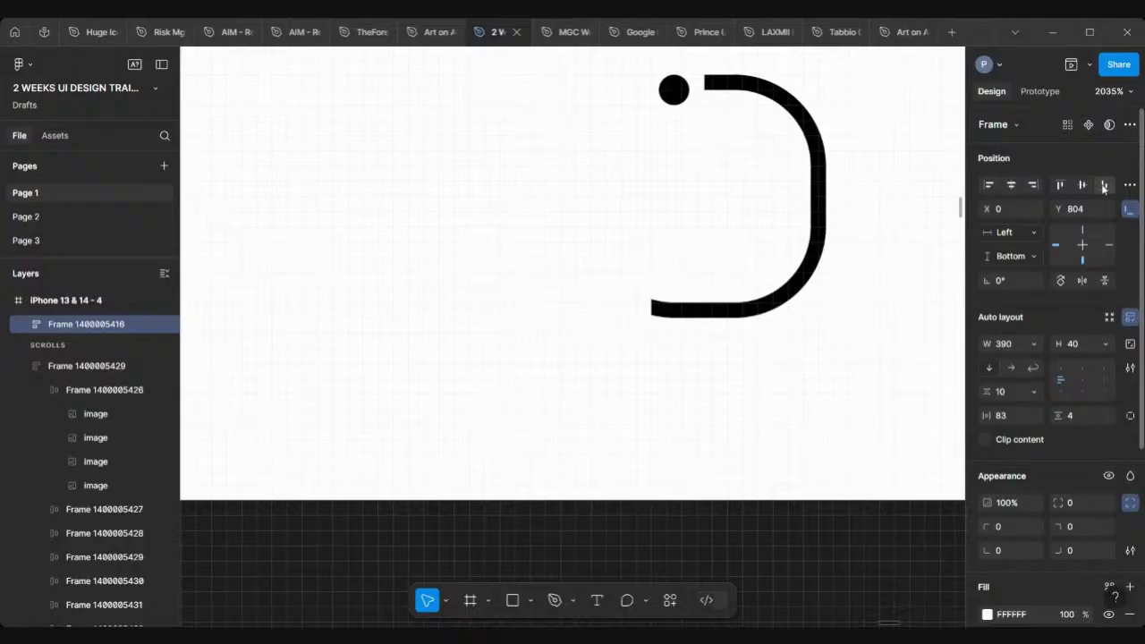
pyautogui.scroll(-10, 793, 230)
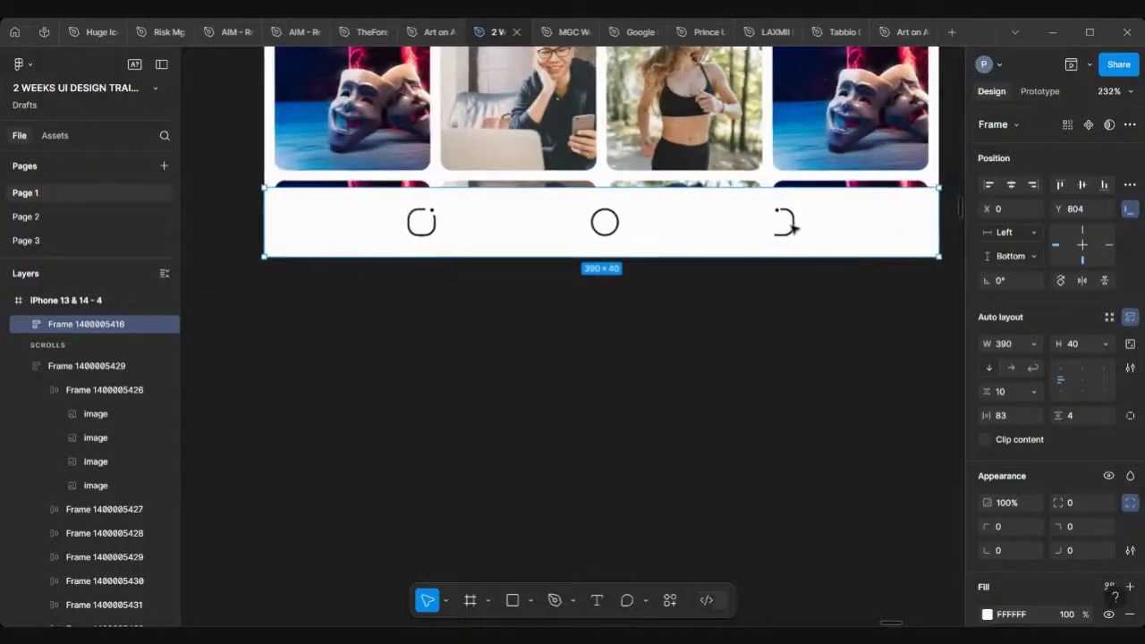
# Move the system button bar in frame iPhone 13 & 14 - 5 to Y 804 and its navigation bar to Y 715.
pyautogui.scroll(5, 677, 263)
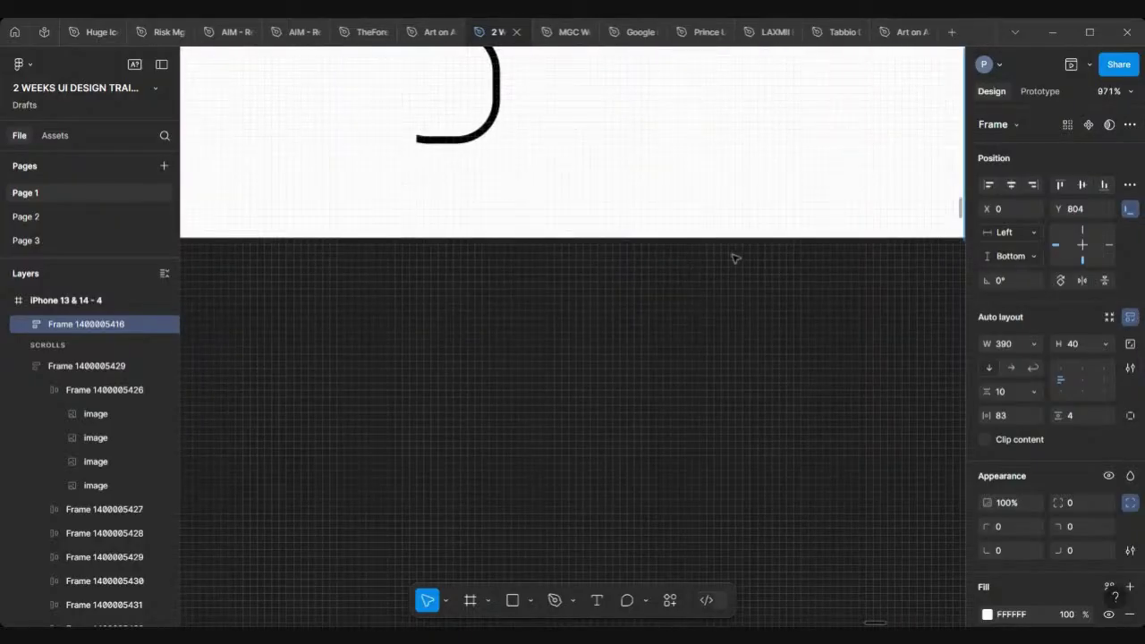
pyautogui.scroll(3, 662, 207)
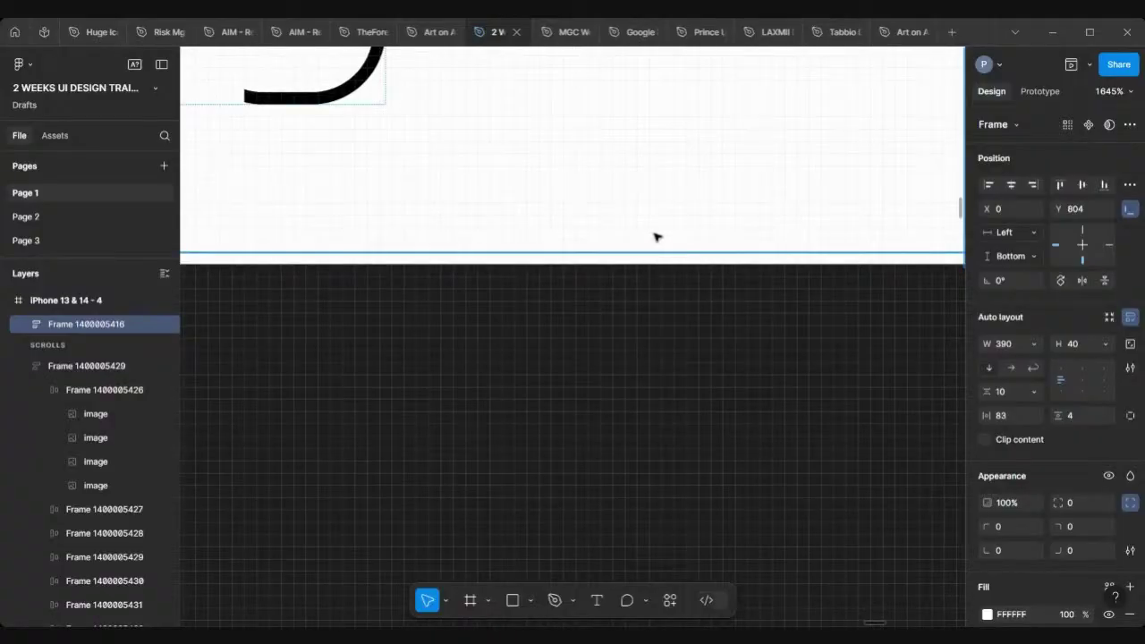
pyautogui.hotkey('ctrl', 'z')
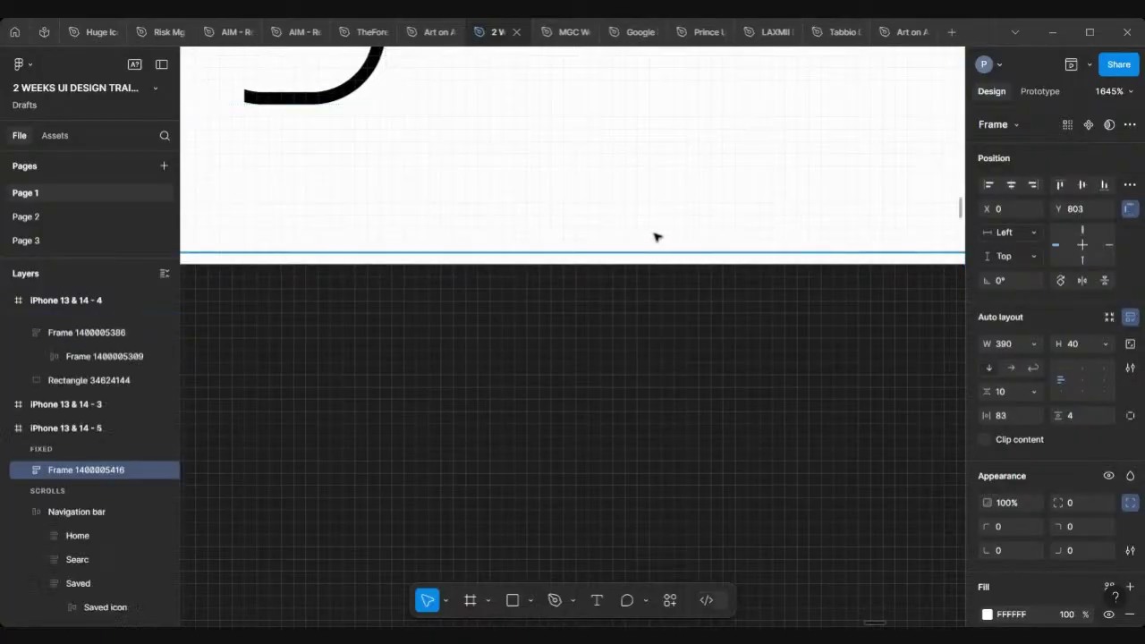
pyautogui.scroll(6, 656, 237)
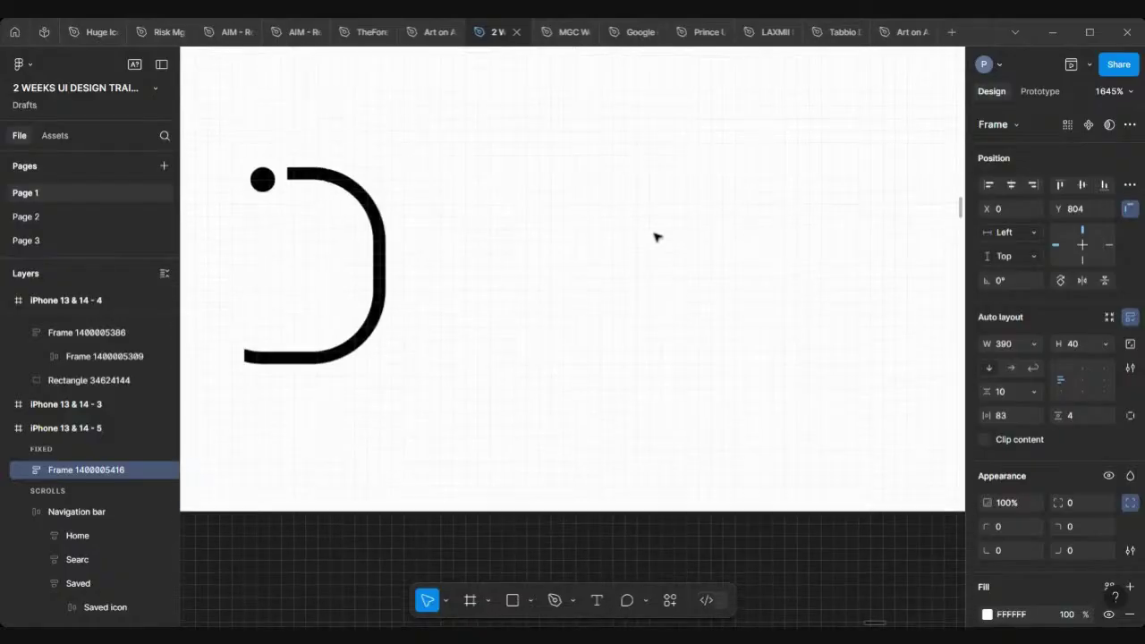
pyautogui.scroll(-10, 676, 301)
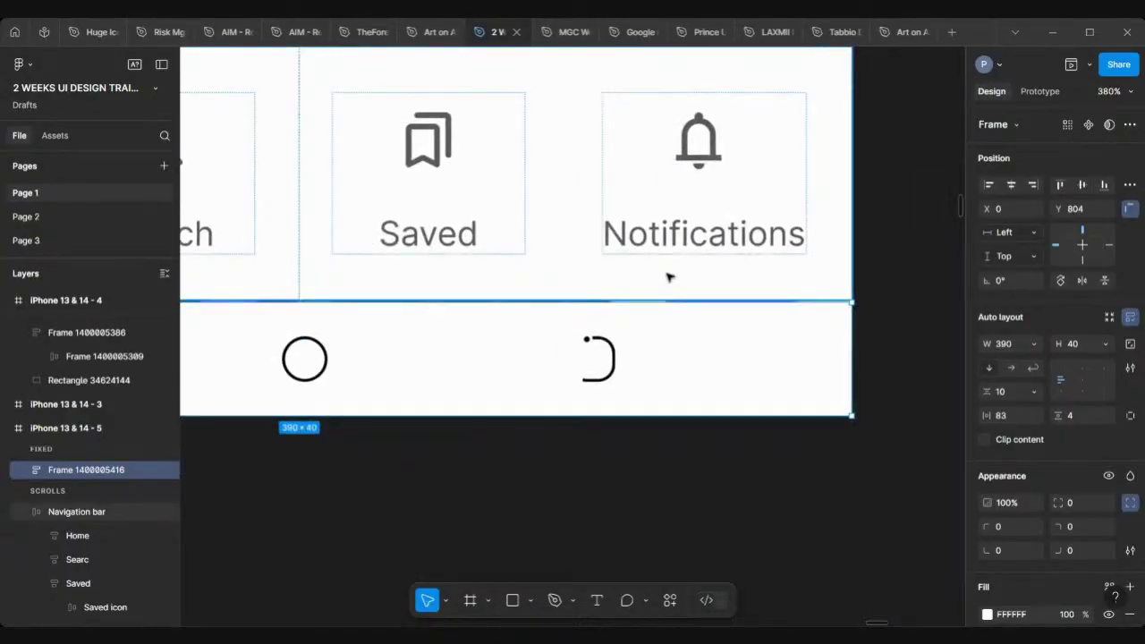
pyautogui.click(669, 277)
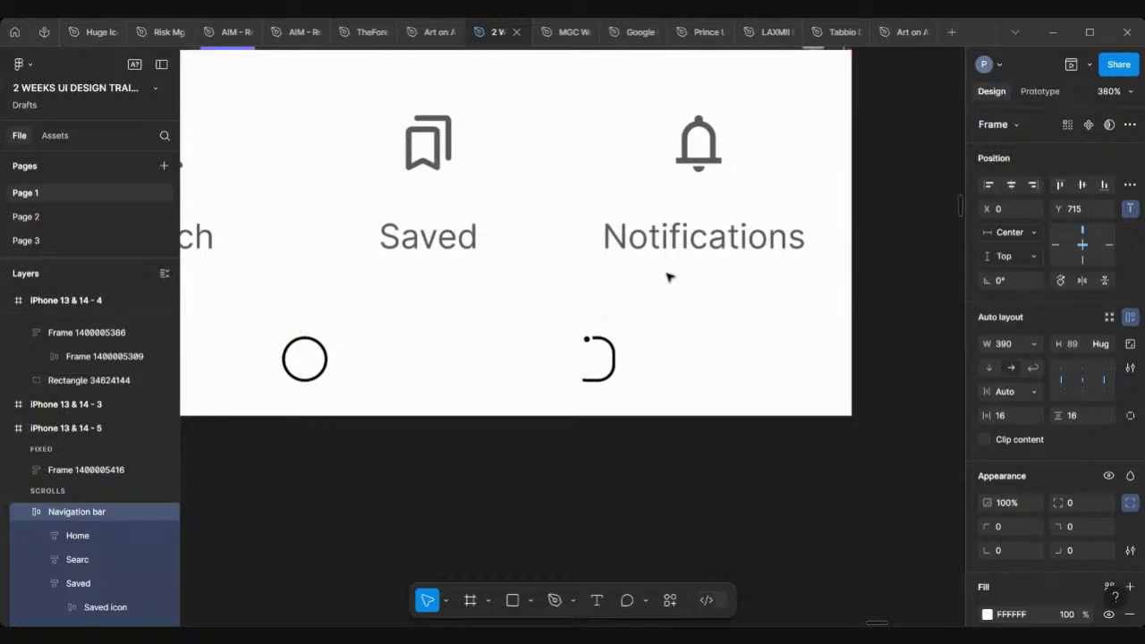
pyautogui.scroll(-10, 669, 277)
# Try 30% and 50% opacity for the white fill of the Google Lens frame's system button bar.
pyautogui.scroll(8, 669, 277)
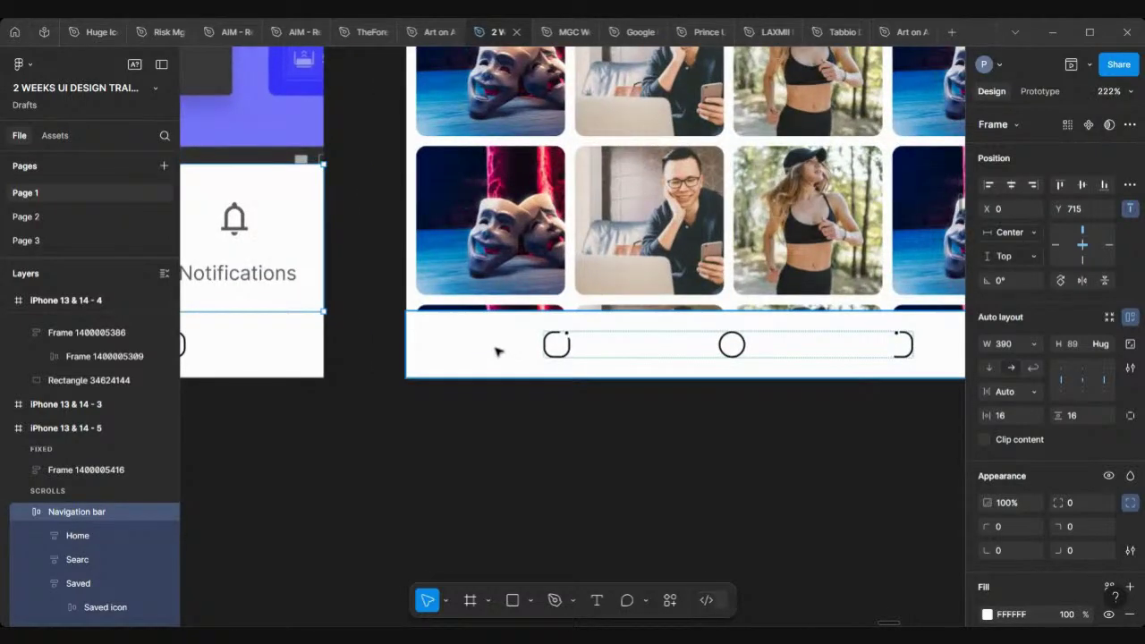
pyautogui.click(498, 351)
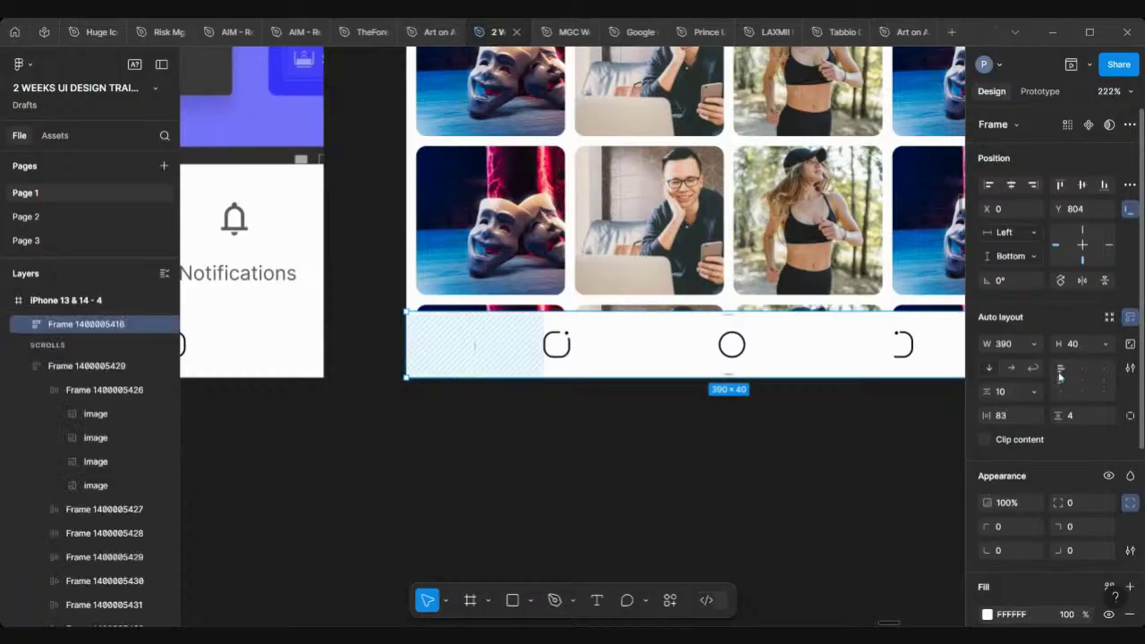
pyautogui.scroll(-5, 1071, 507)
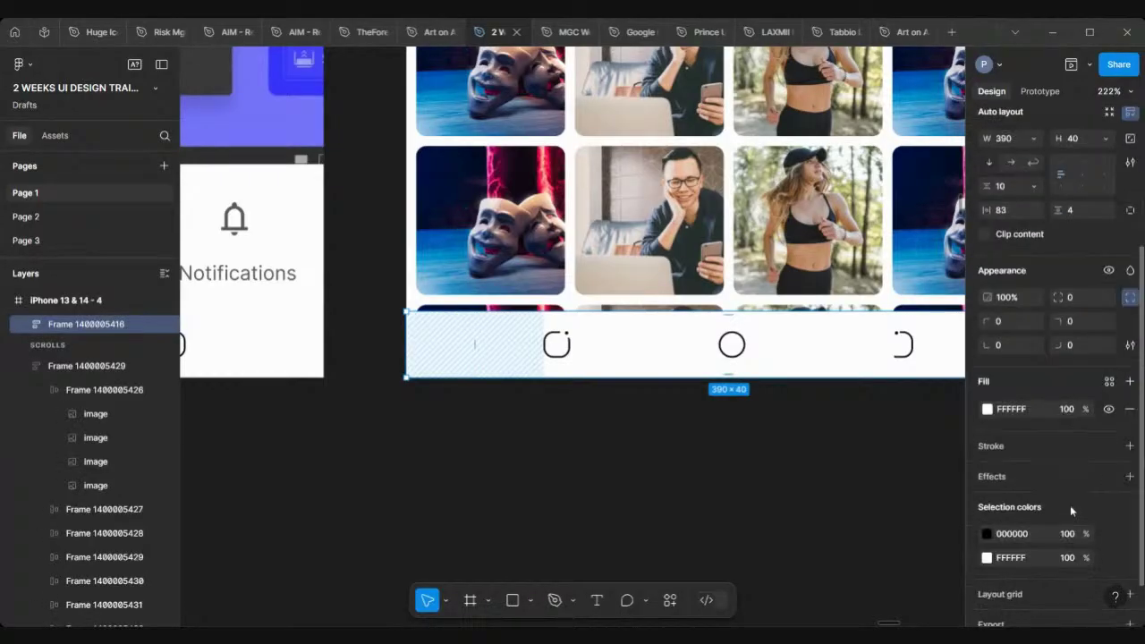
pyautogui.click(1071, 409)
pyautogui.write('30')
pyautogui.press('Return')
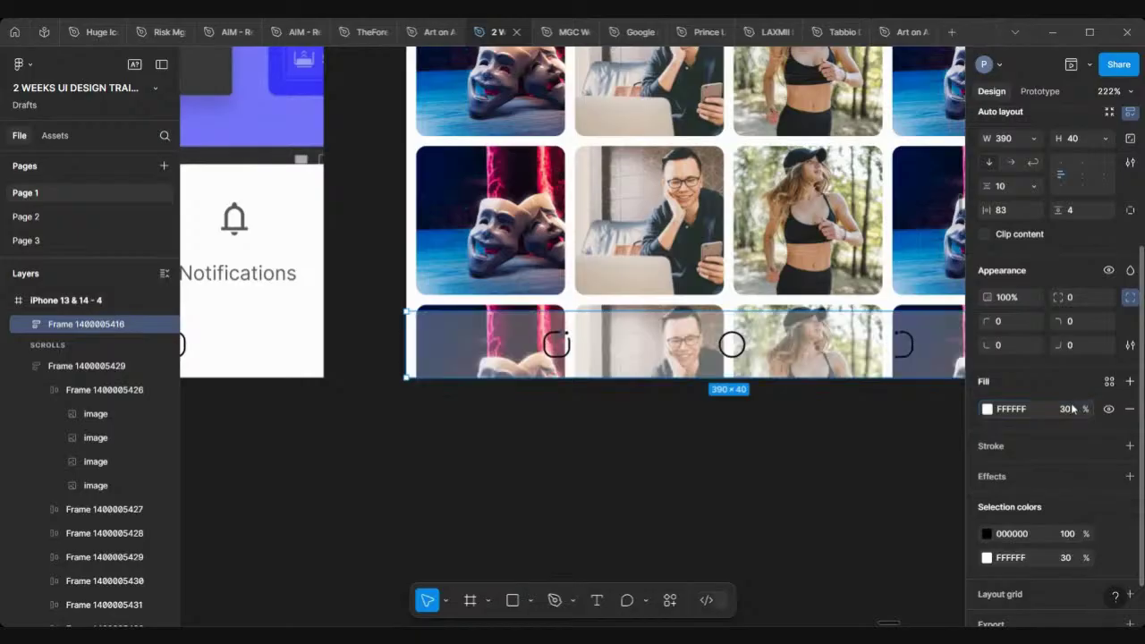
pyautogui.click(1072, 408)
pyautogui.press('Return')
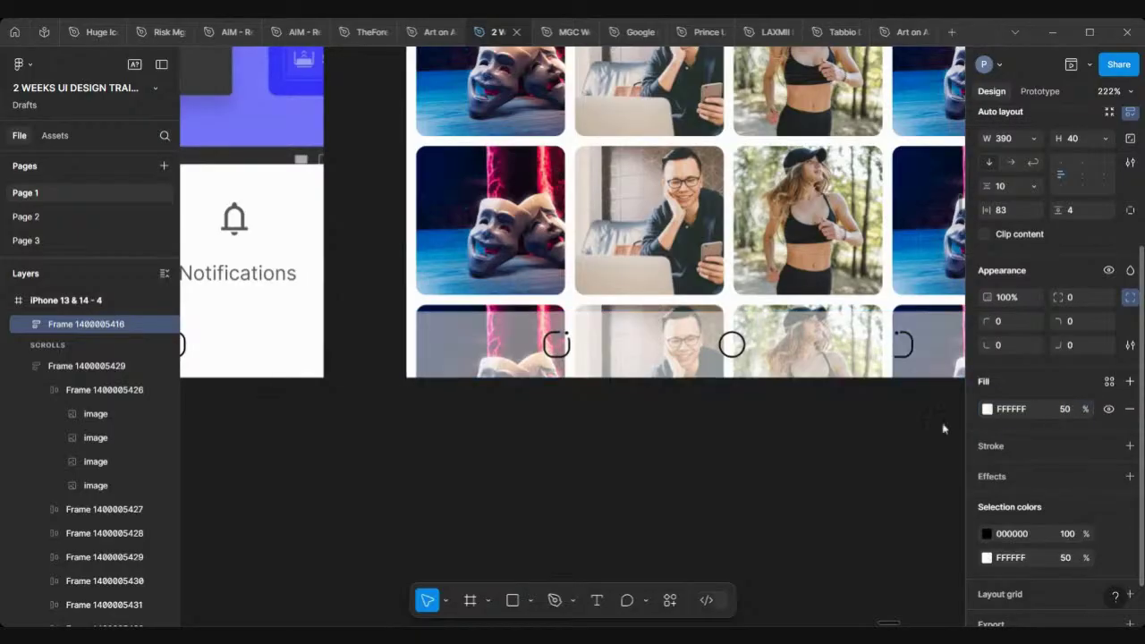
# Set the white fill opacity of the Google Lens frame's system button bar to 70%.
pyautogui.scroll(-5, 779, 459)
pyautogui.hscroll(5, 780, 459)
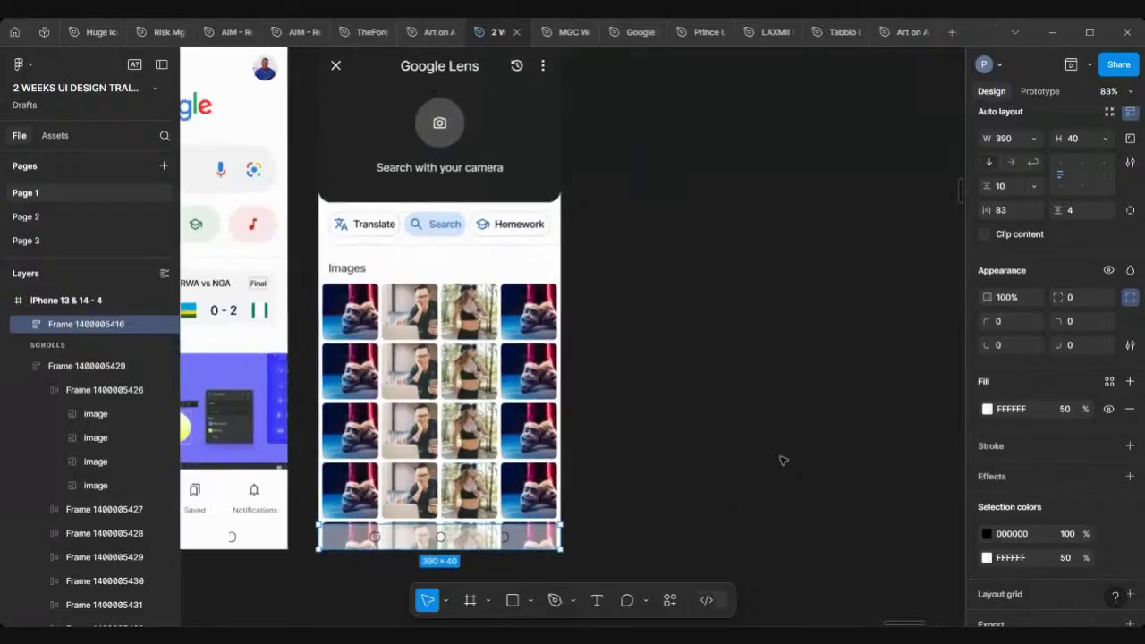
pyautogui.scroll(5, 780, 460)
pyautogui.hscroll(3, 779, 460)
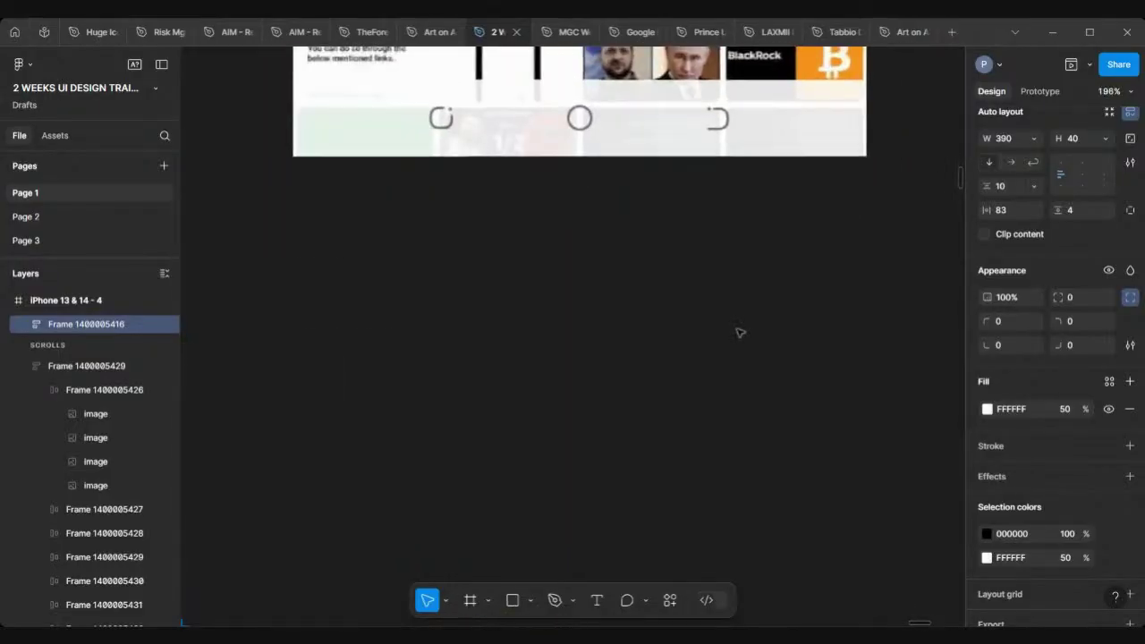
pyautogui.scroll(10, 739, 333)
pyautogui.scroll(-8, 739, 333)
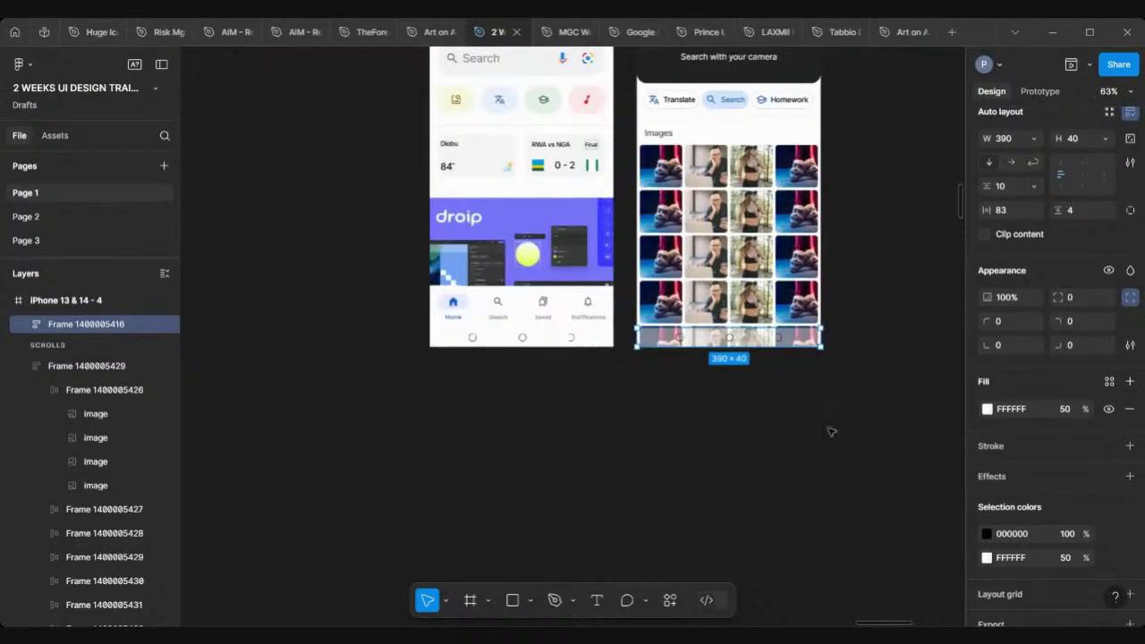
pyautogui.scroll(3, 763, 334)
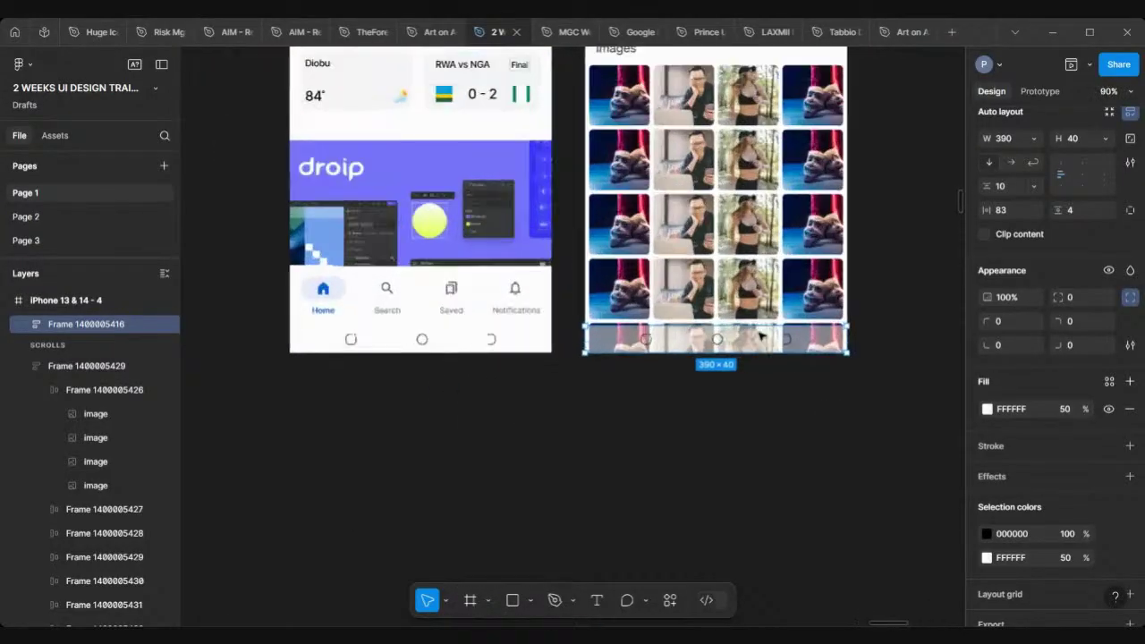
pyautogui.click(1065, 409)
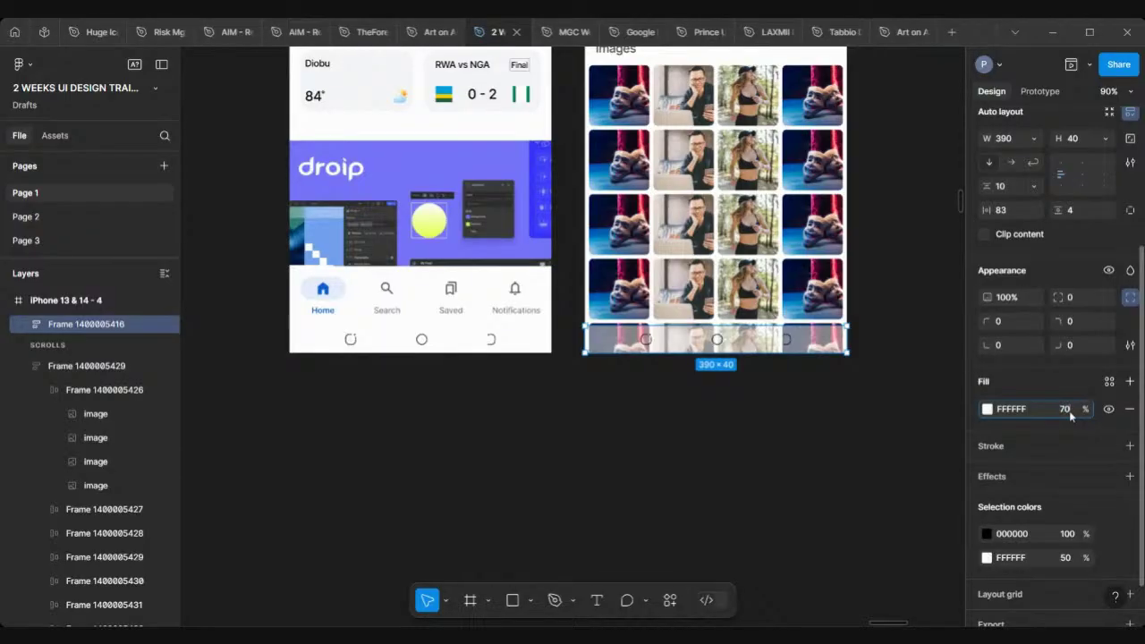
pyautogui.write('70')
pyautogui.press('Return')
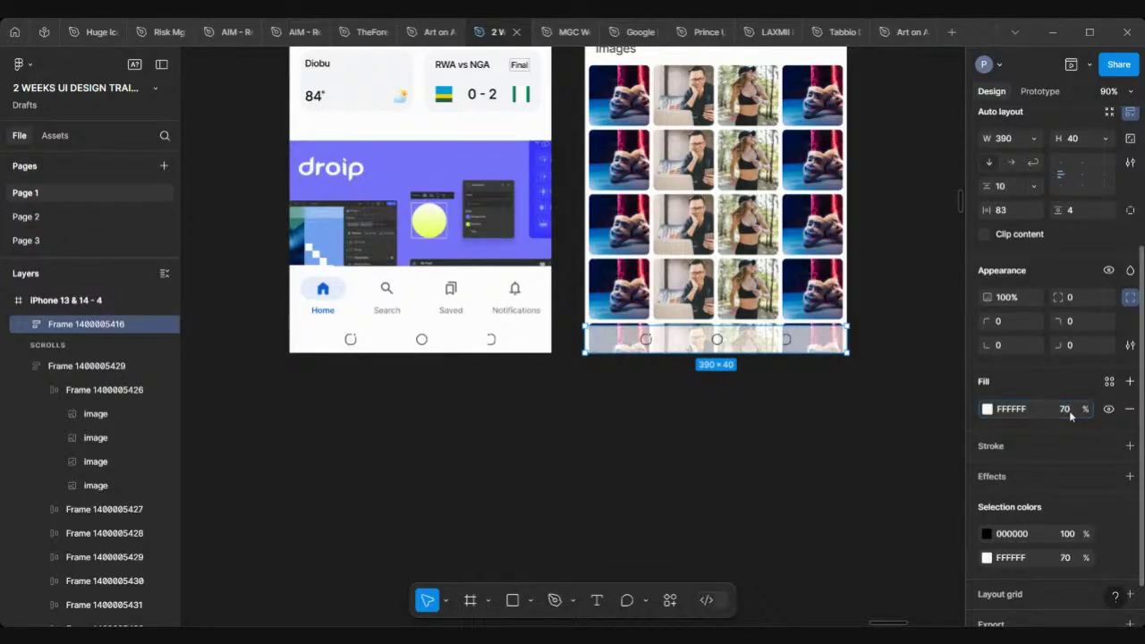
pyautogui.click(783, 438)
# Examine the Google home and Google Lens frames side by side, including the content overflowing below the home frame.
pyautogui.scroll(3, 783, 437)
pyautogui.scroll(5, 784, 437)
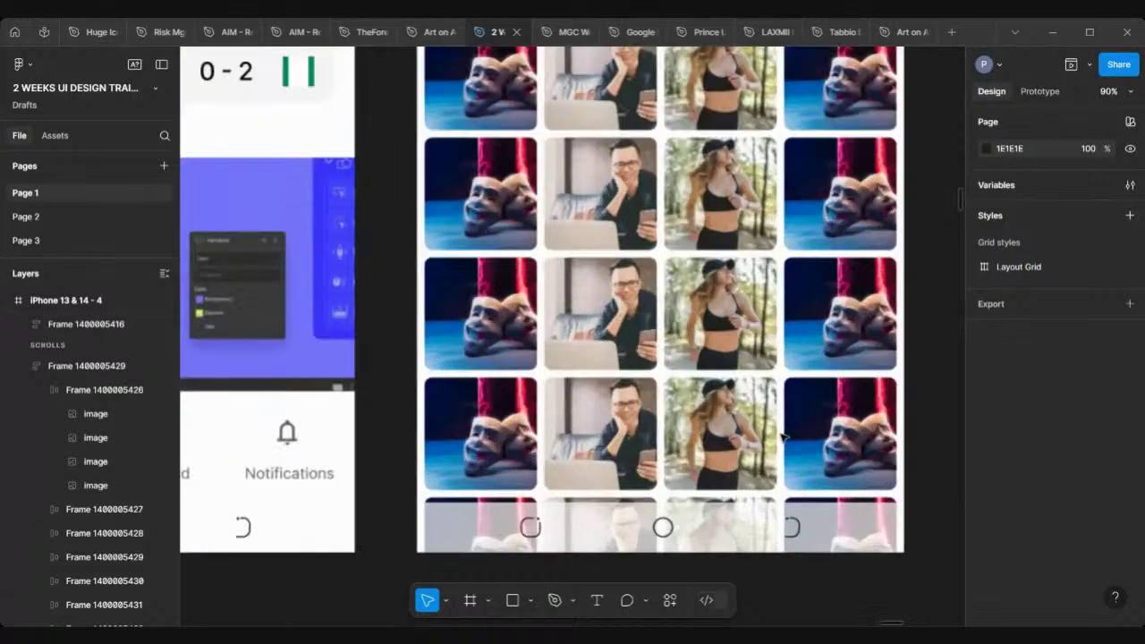
pyautogui.scroll(-8, 783, 437)
pyautogui.scroll(-3, 784, 437)
pyautogui.scroll(2, 783, 437)
pyautogui.scroll(4, 826, 379)
pyautogui.scroll(1, 826, 379)
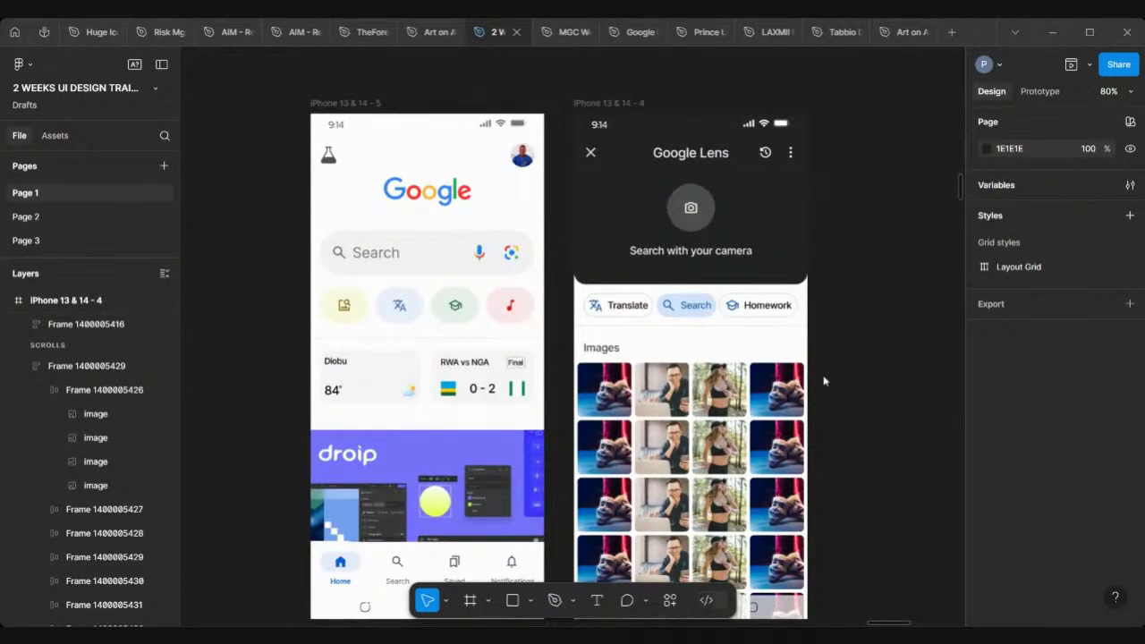
pyautogui.scroll(-6, 826, 379)
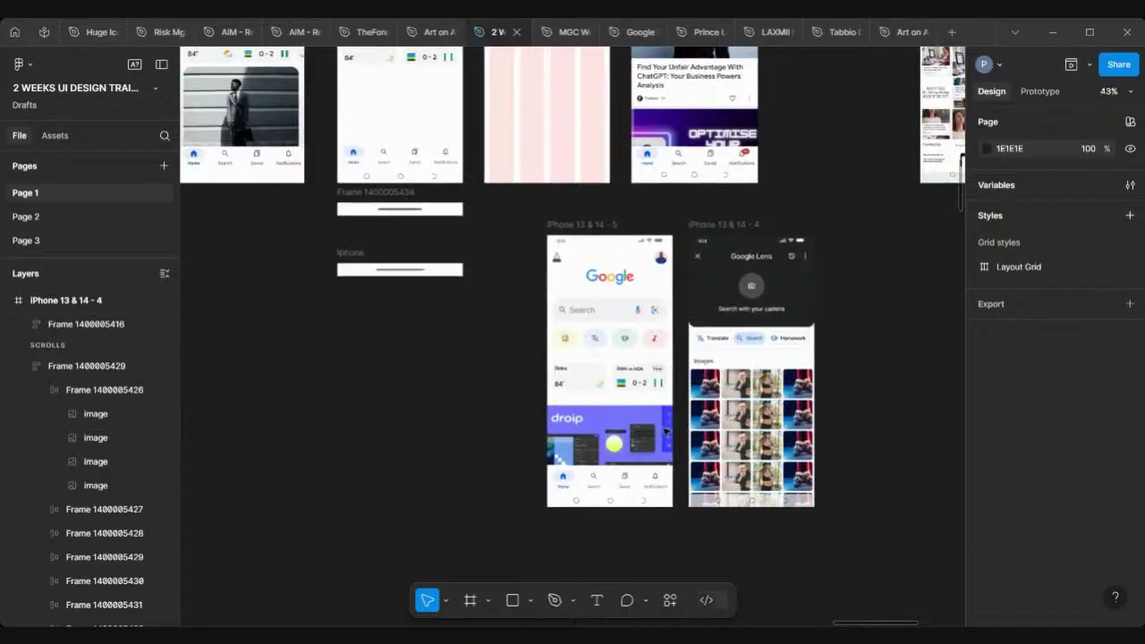
pyautogui.scroll(-4, 586, 386)
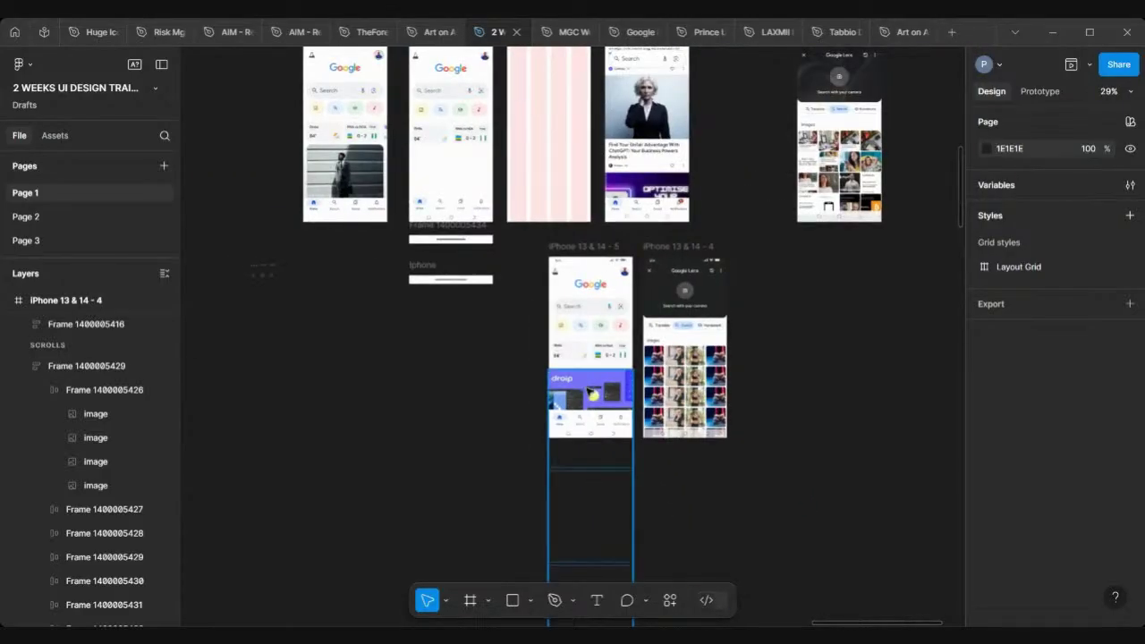
pyautogui.click(592, 393)
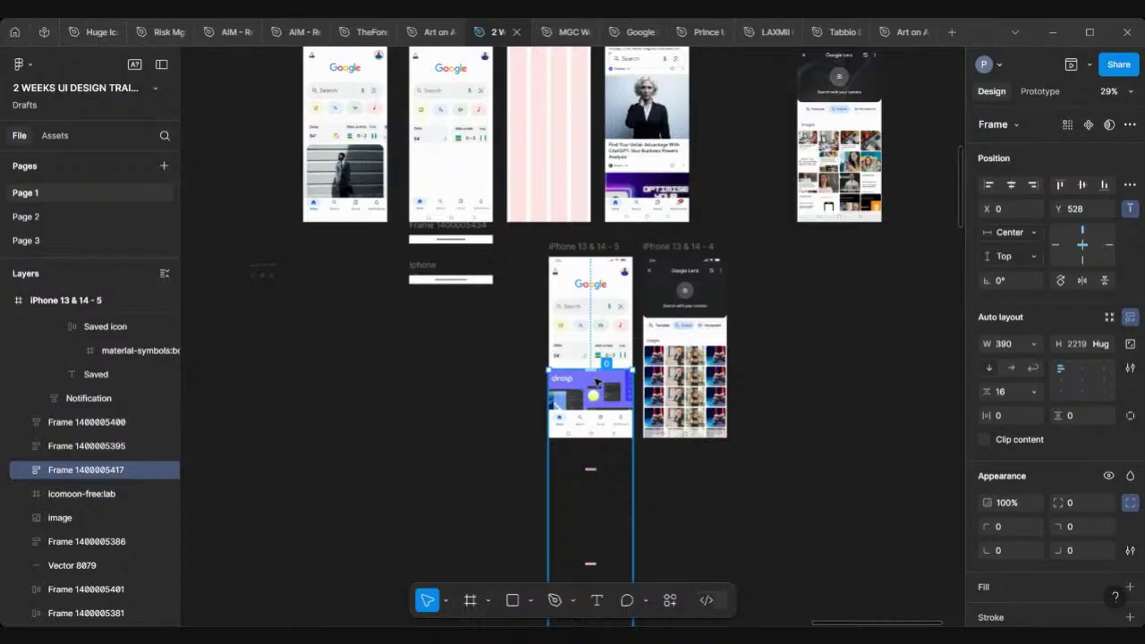
pyautogui.scroll(4, 596, 383)
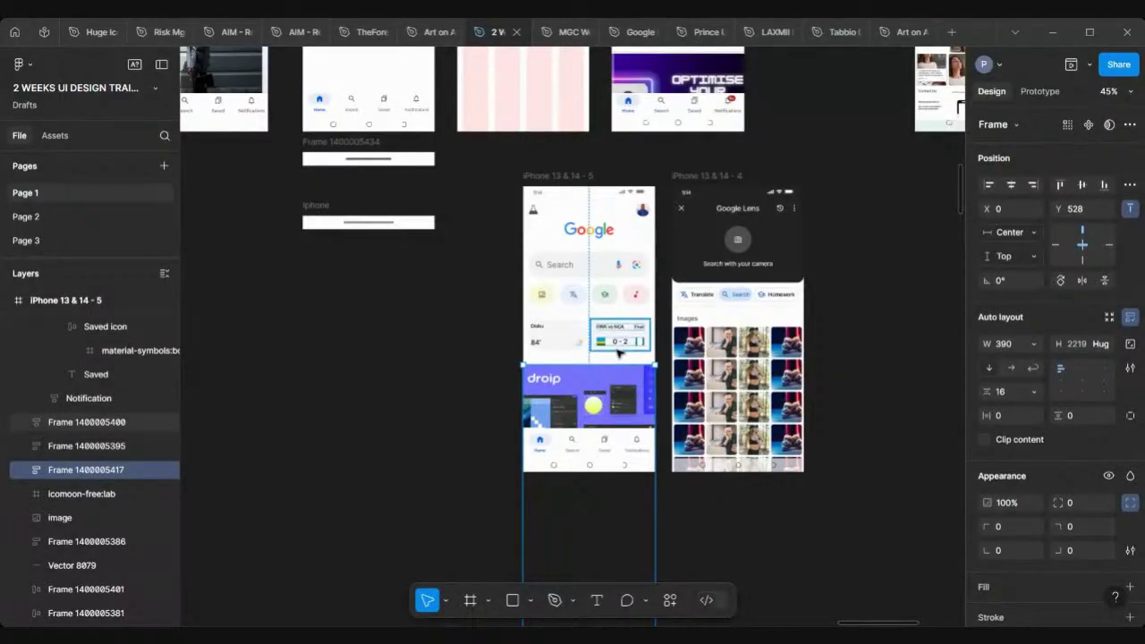
pyautogui.scroll(3, 617, 353)
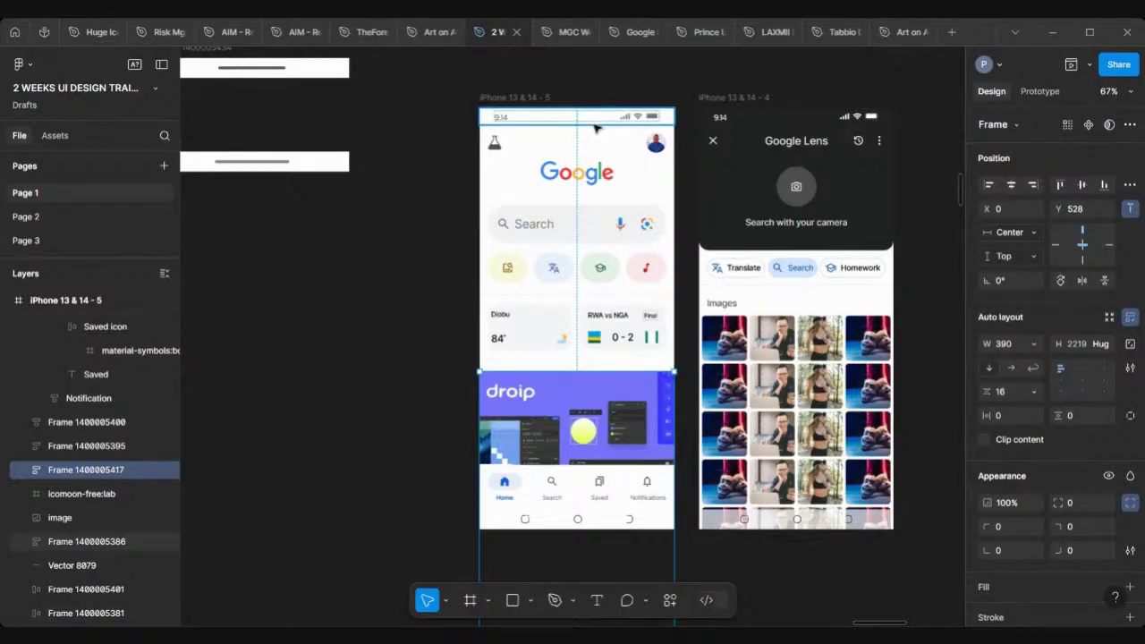
pyautogui.click(441, 108)
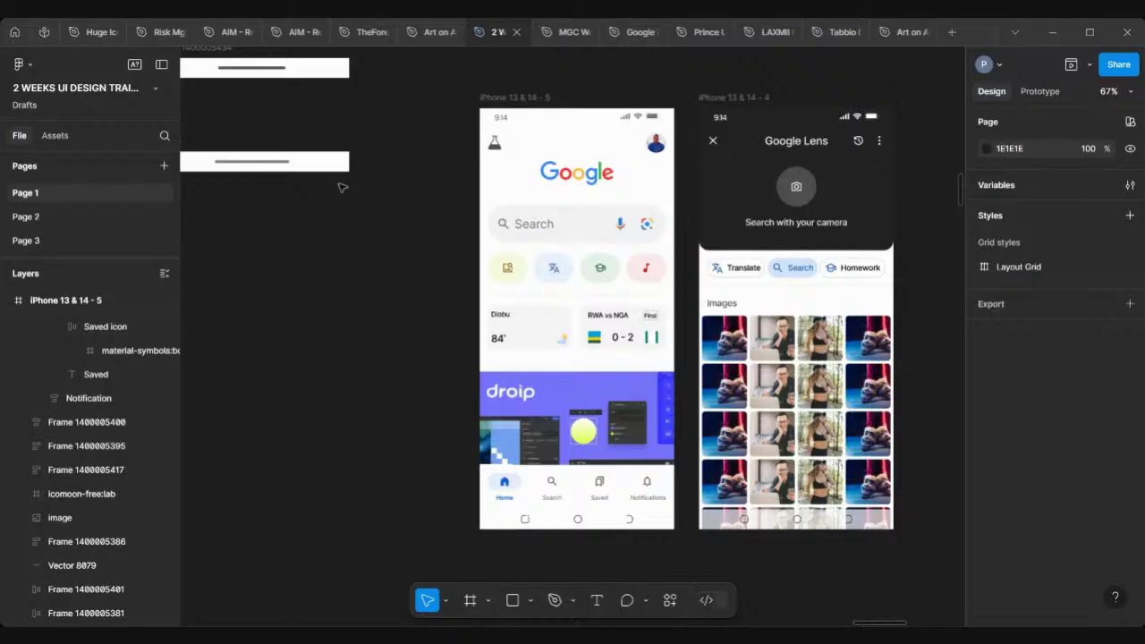
pyautogui.hscroll(-3, 343, 187)
pyautogui.scroll(1, 342, 187)
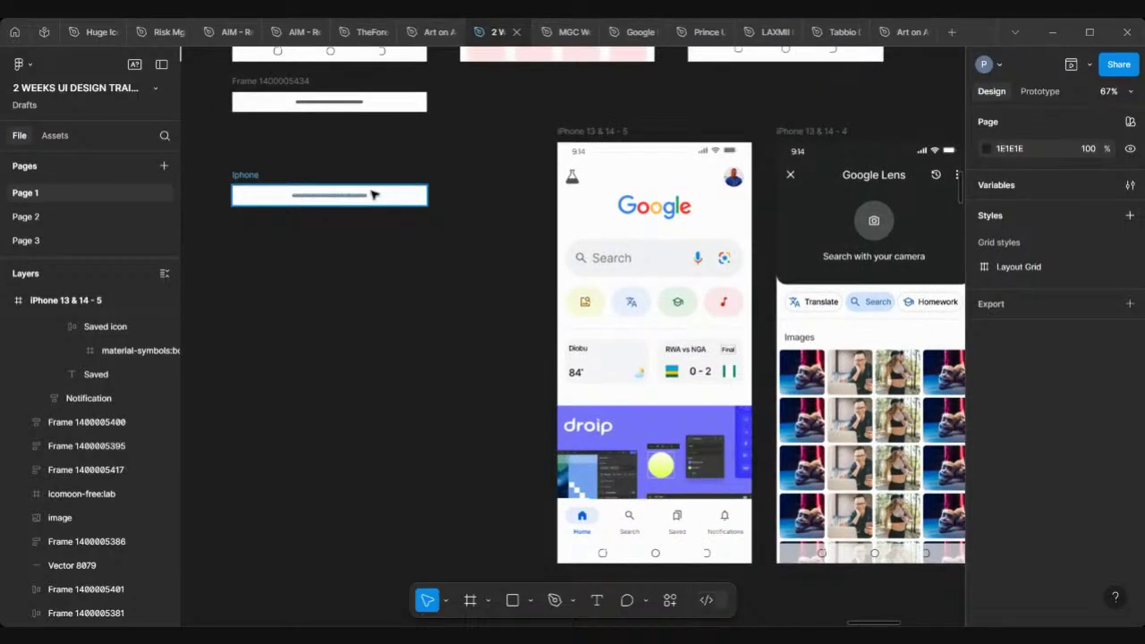
pyautogui.click(374, 195)
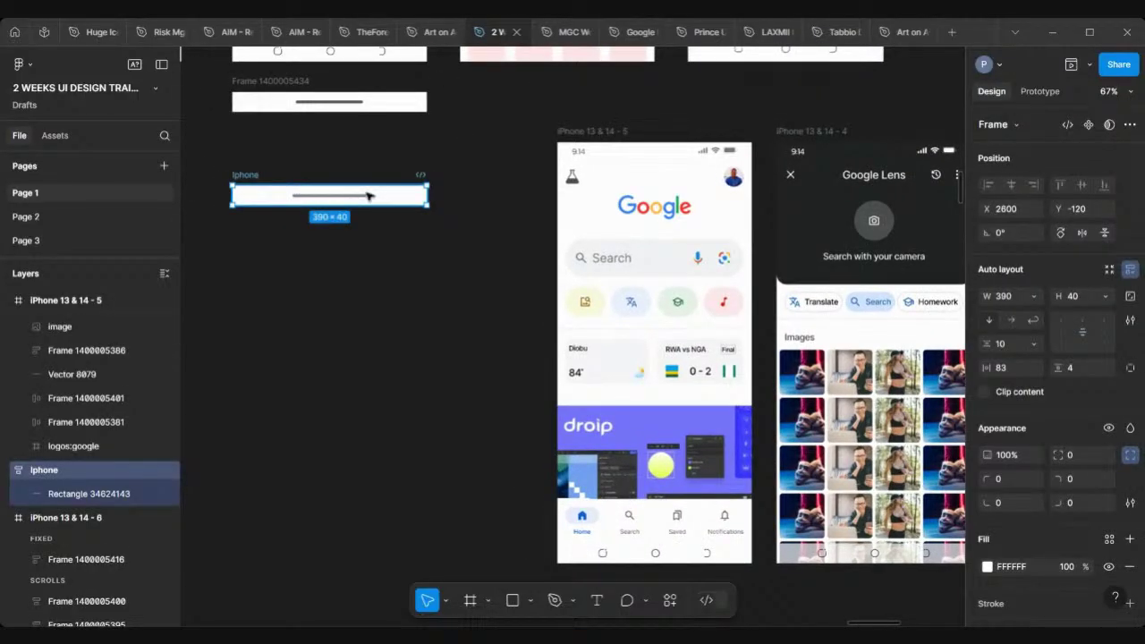
pyautogui.press('Delete')
# Preview the Google home frame iPhone 13 & 14 - 5 as a prototype and close the preview.
pyautogui.click(600, 131)
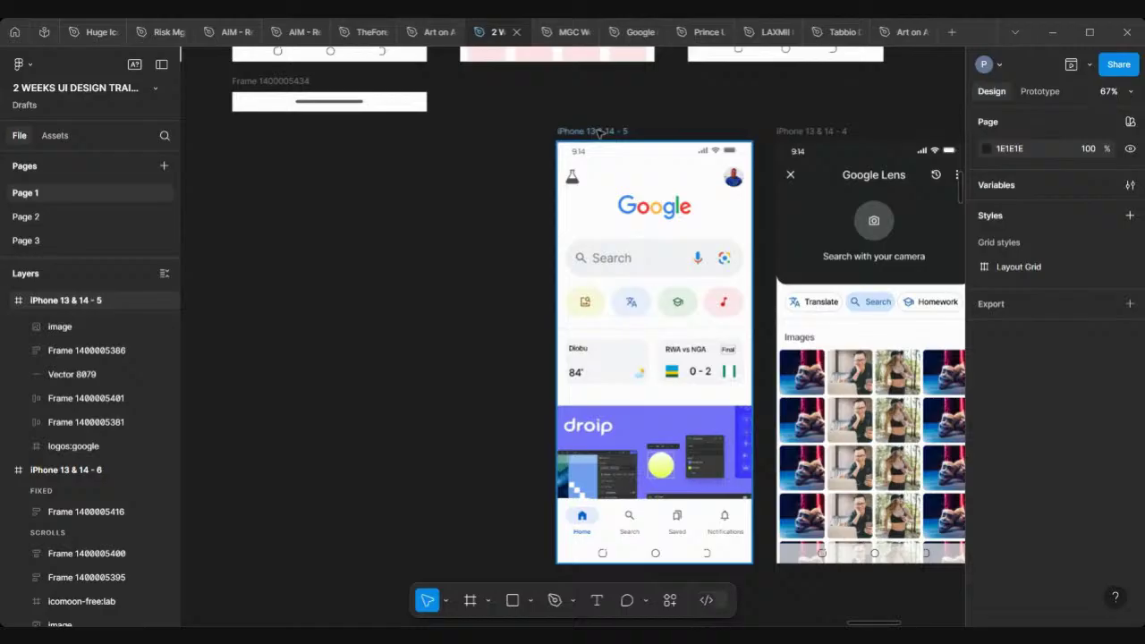
pyautogui.click(599, 132)
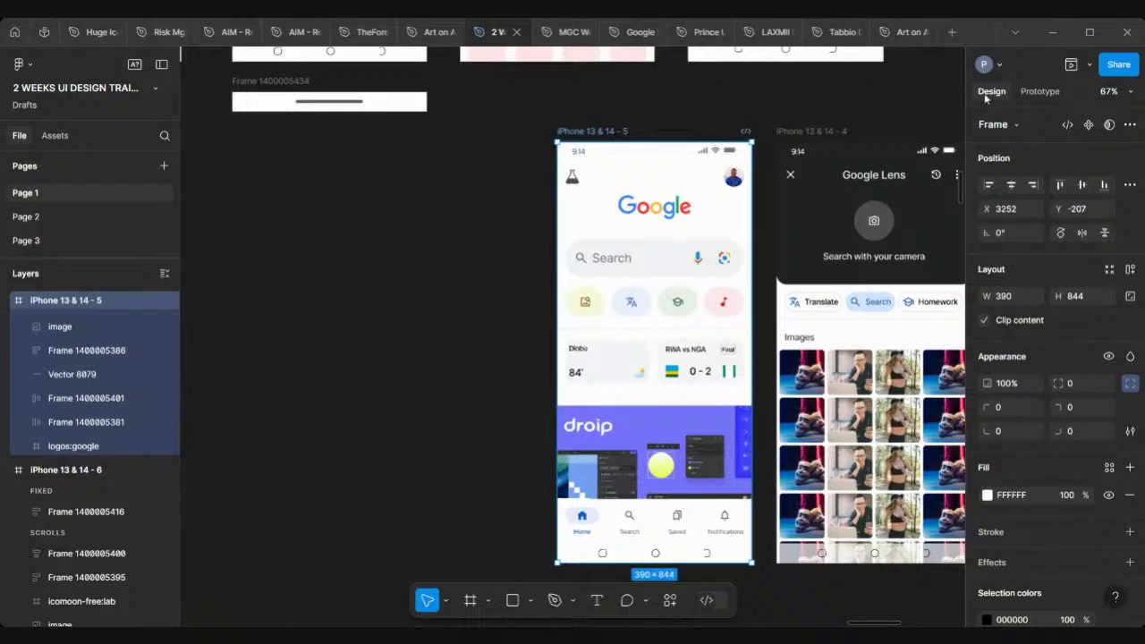
pyautogui.click(1042, 92)
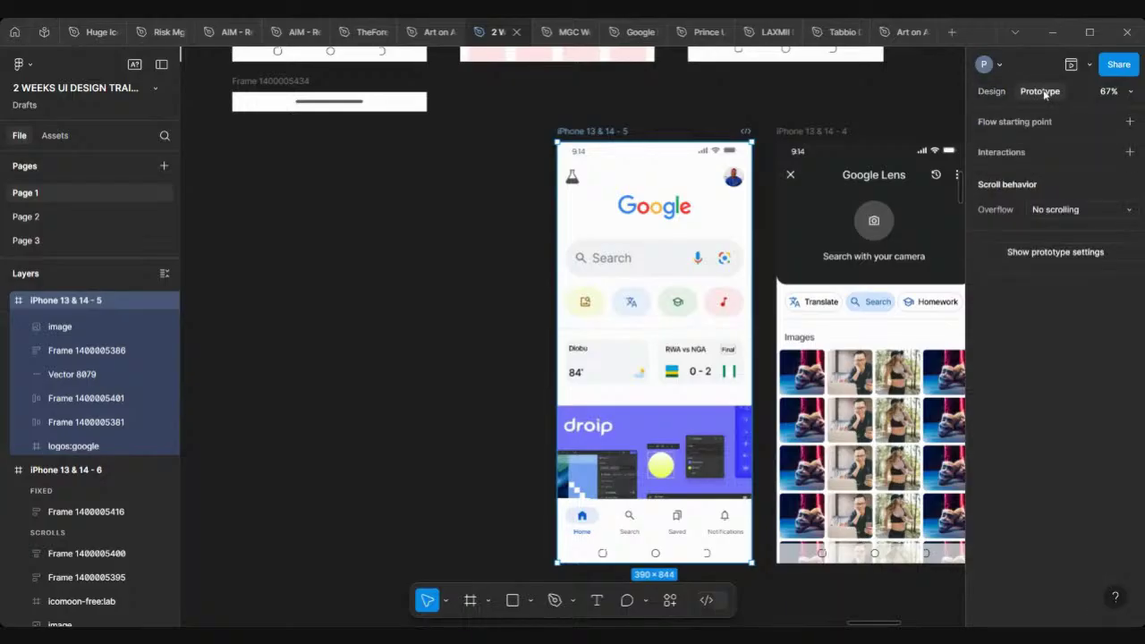
pyautogui.click(1089, 68)
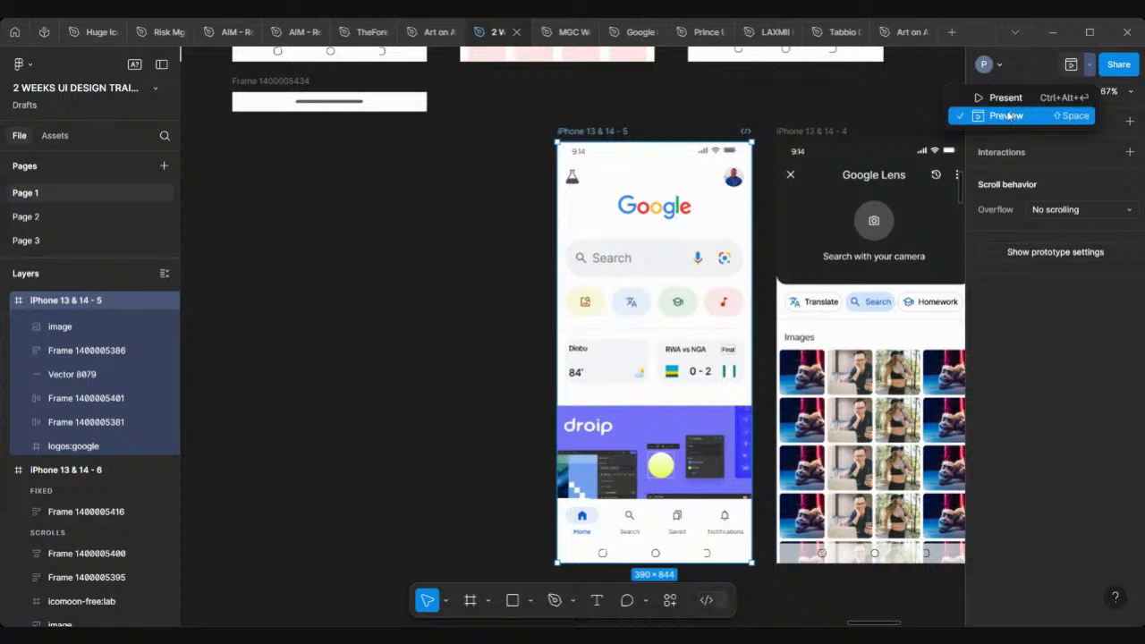
pyautogui.click(1006, 115)
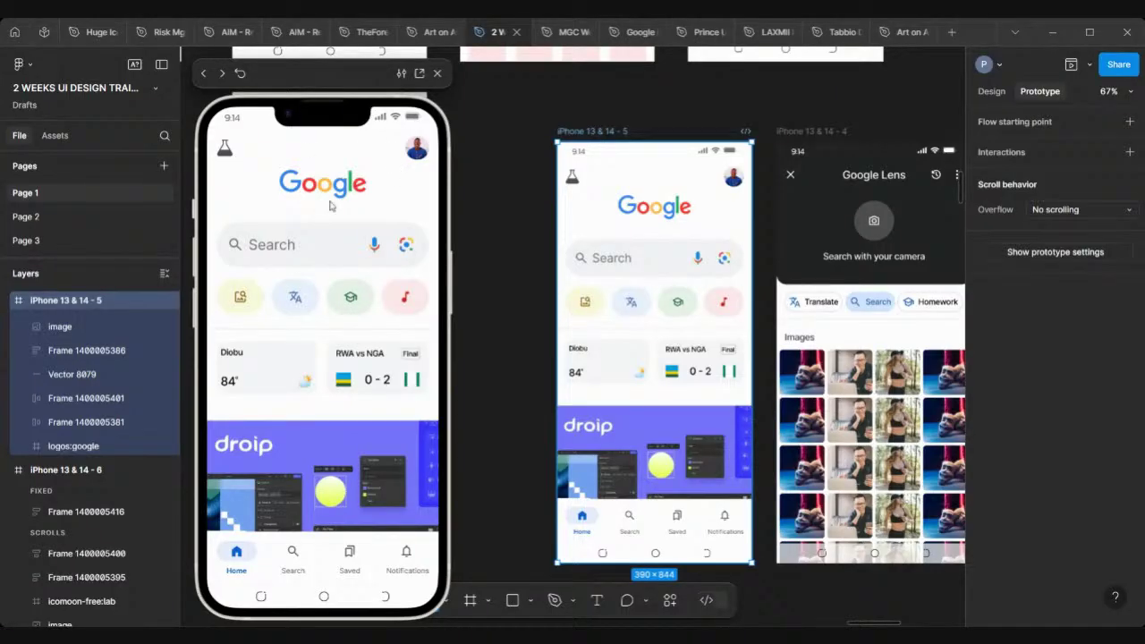
pyautogui.click(437, 73)
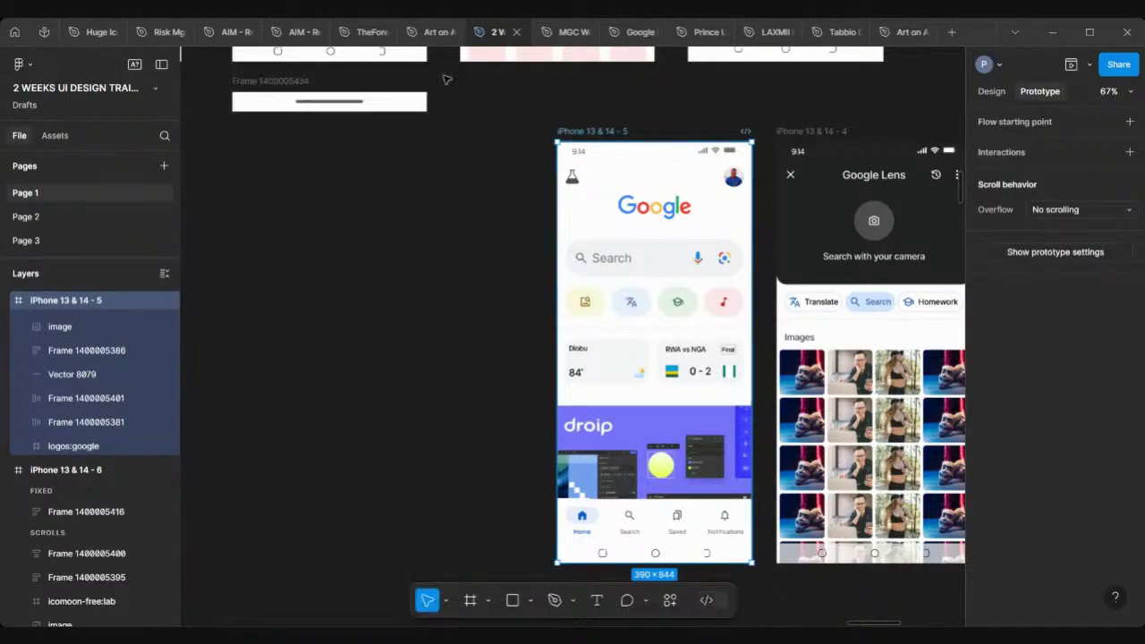
pyautogui.scroll(-5, 529, 172)
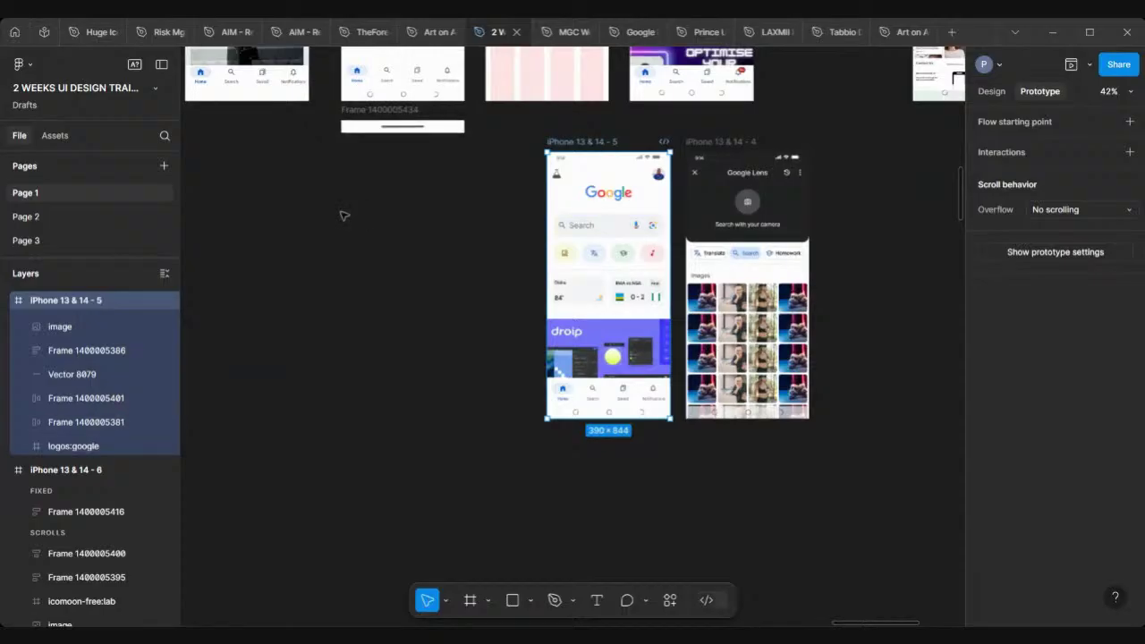
pyautogui.scroll(4, 617, 148)
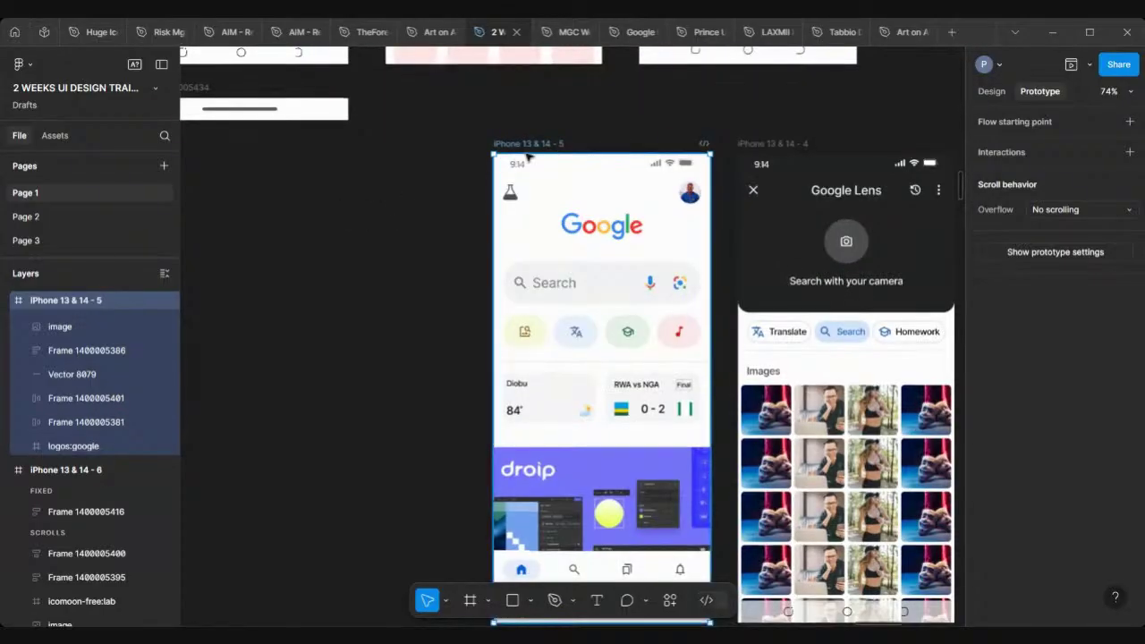
# Set the page's prototype device to No device.
pyautogui.scroll(-5, 550, 146)
pyautogui.hscroll(2, 749, 195)
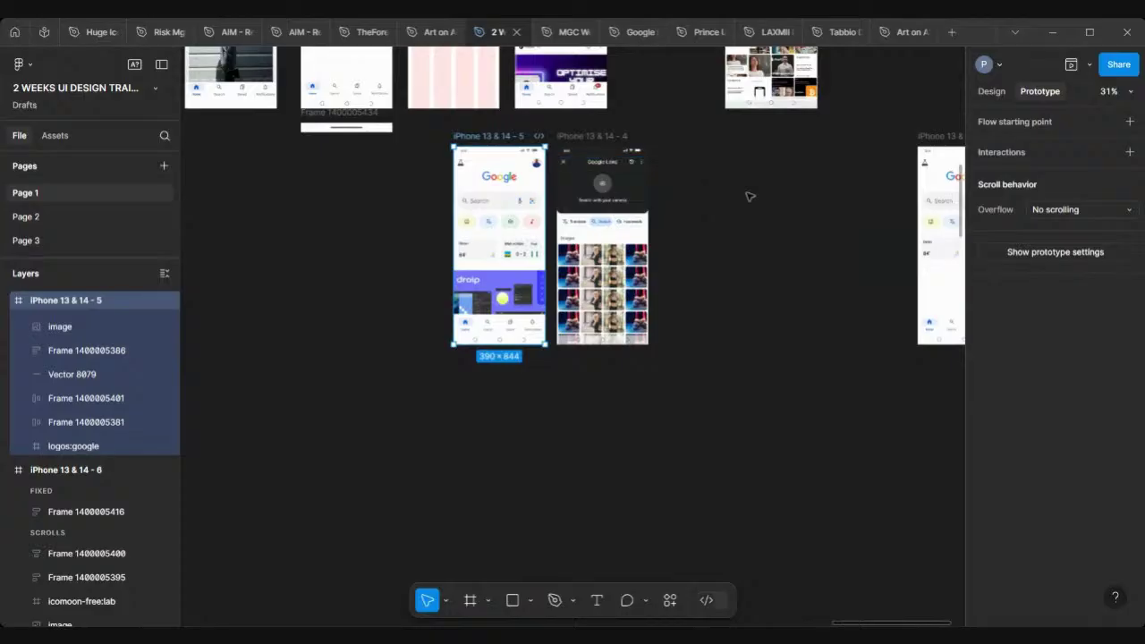
pyautogui.click(750, 195)
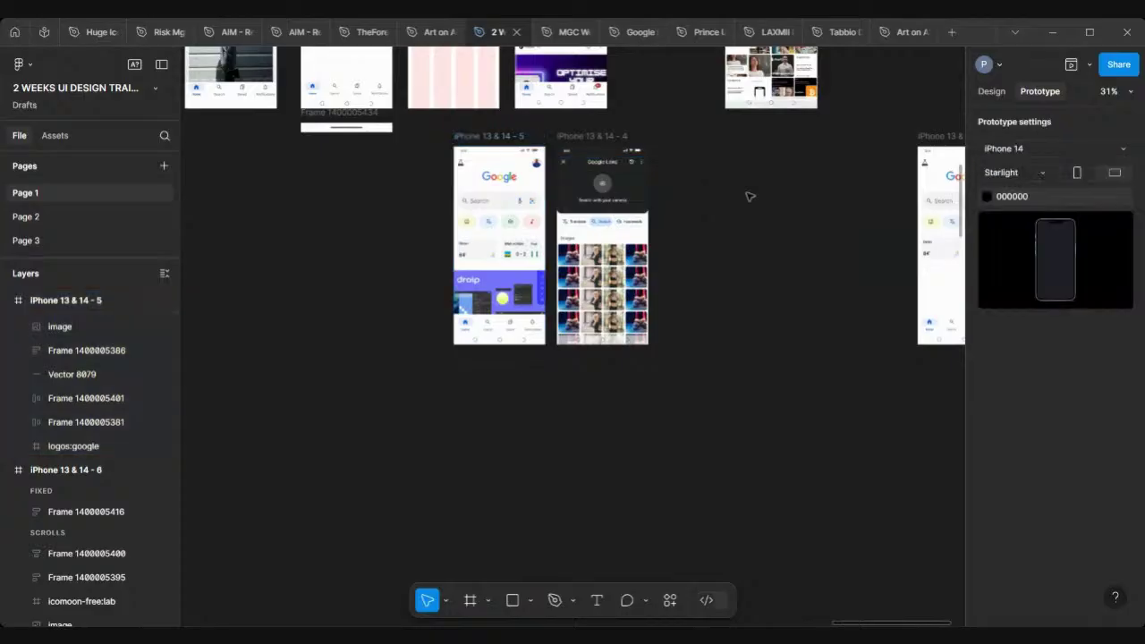
pyautogui.click(991, 95)
pyautogui.click(1037, 92)
pyautogui.click(1121, 150)
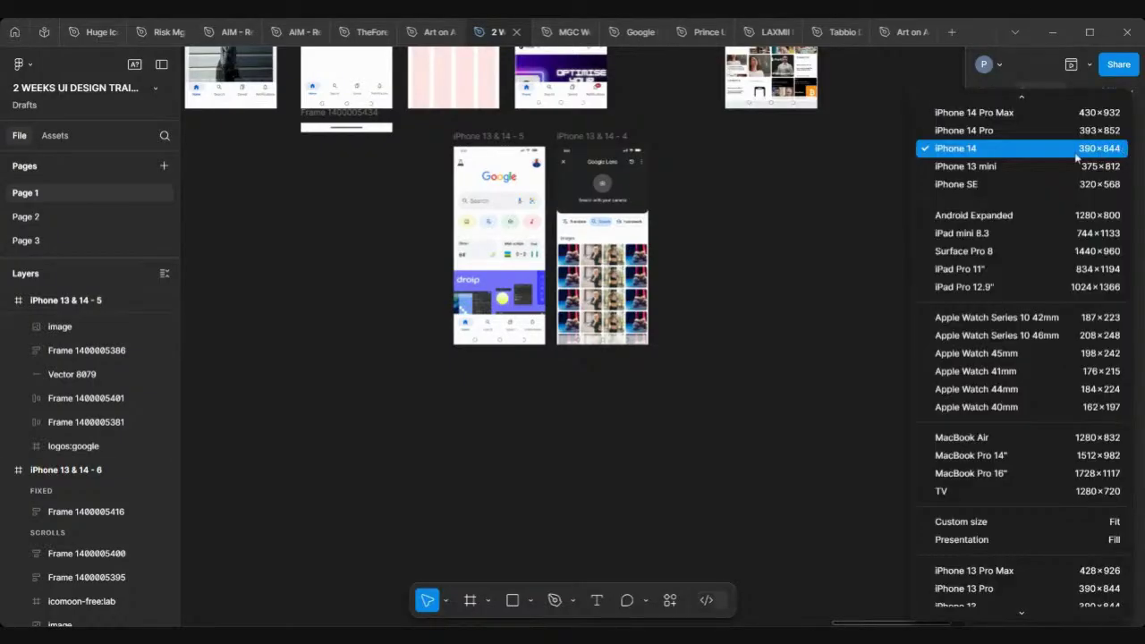
pyautogui.scroll(3, 1024, 163)
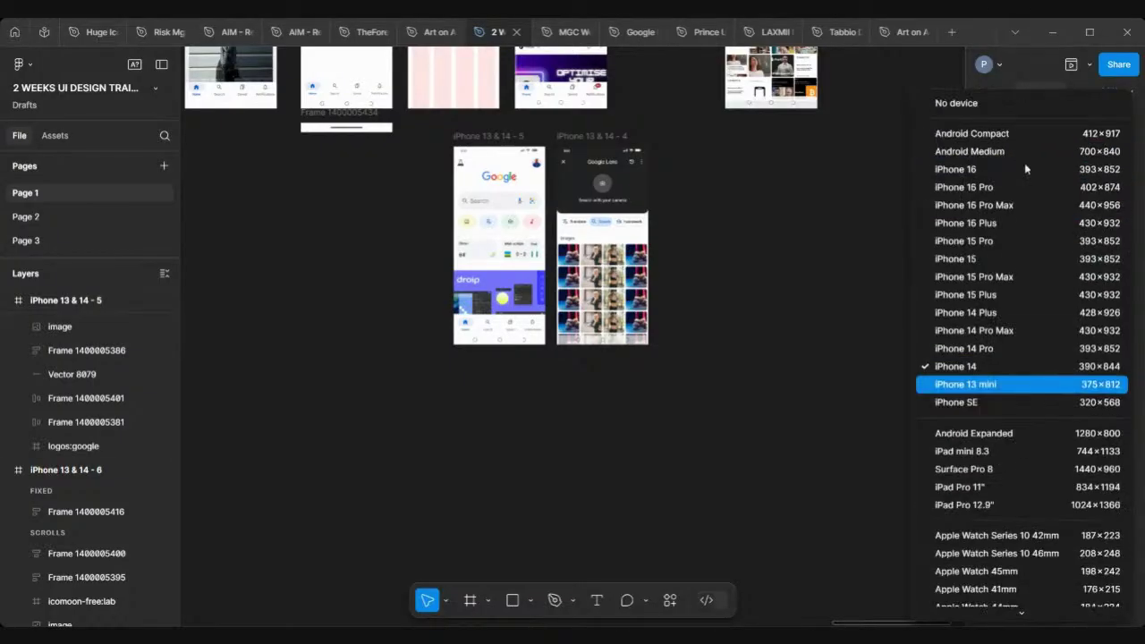
pyautogui.click(957, 103)
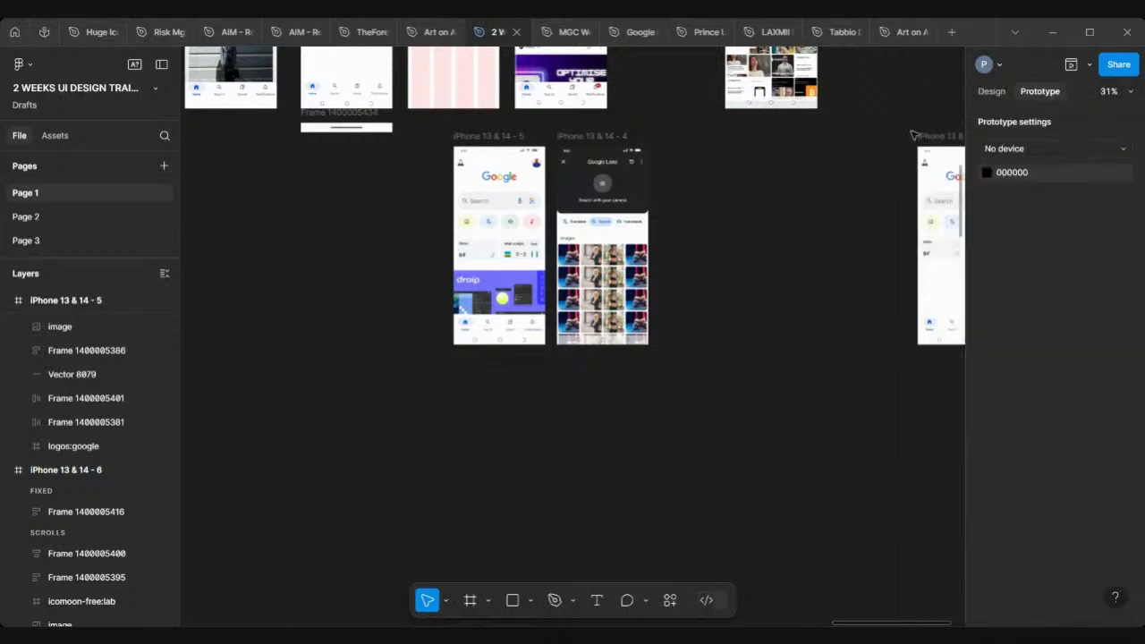
# Preview the Google home frame iPhone 13 & 14 - 5 without a device mockup and close the preview.
pyautogui.click(1089, 65)
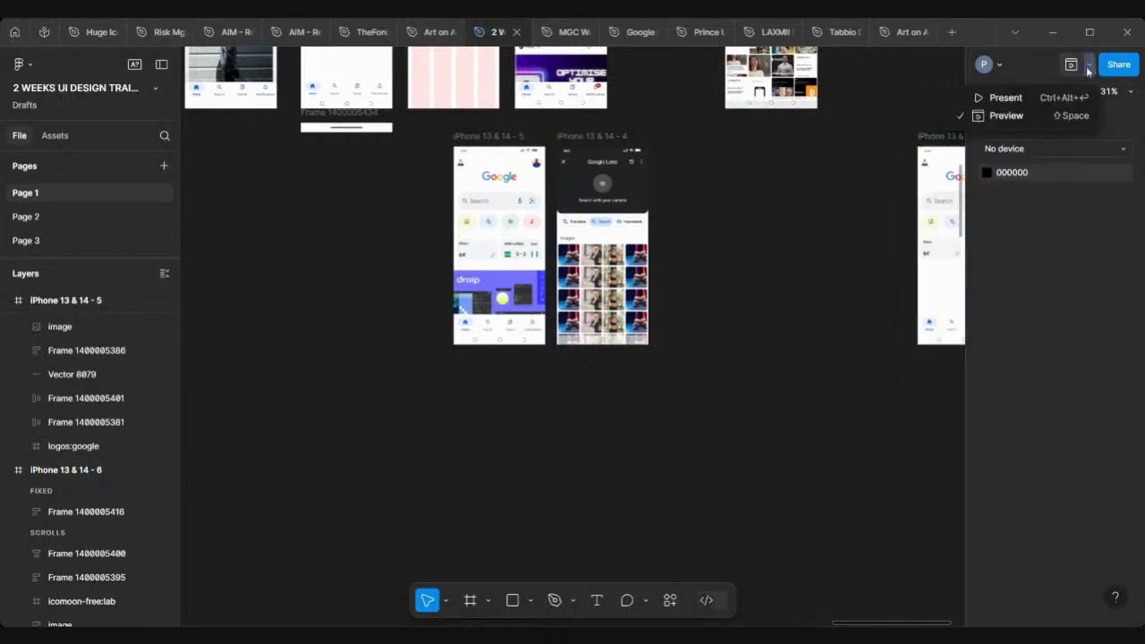
pyautogui.click(495, 136)
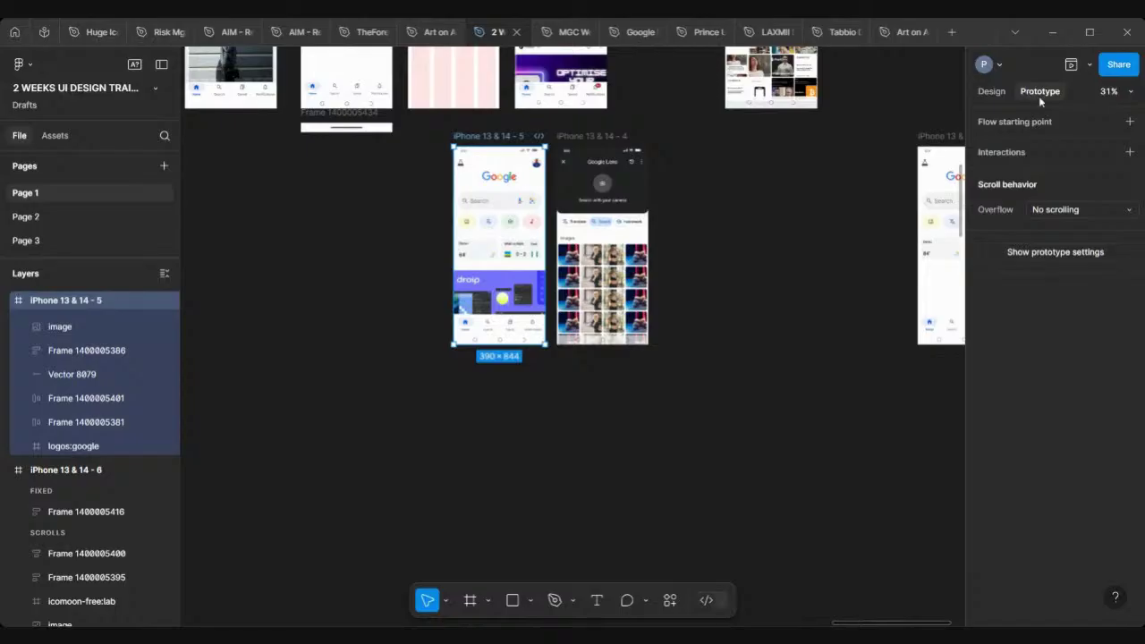
pyautogui.click(1088, 64)
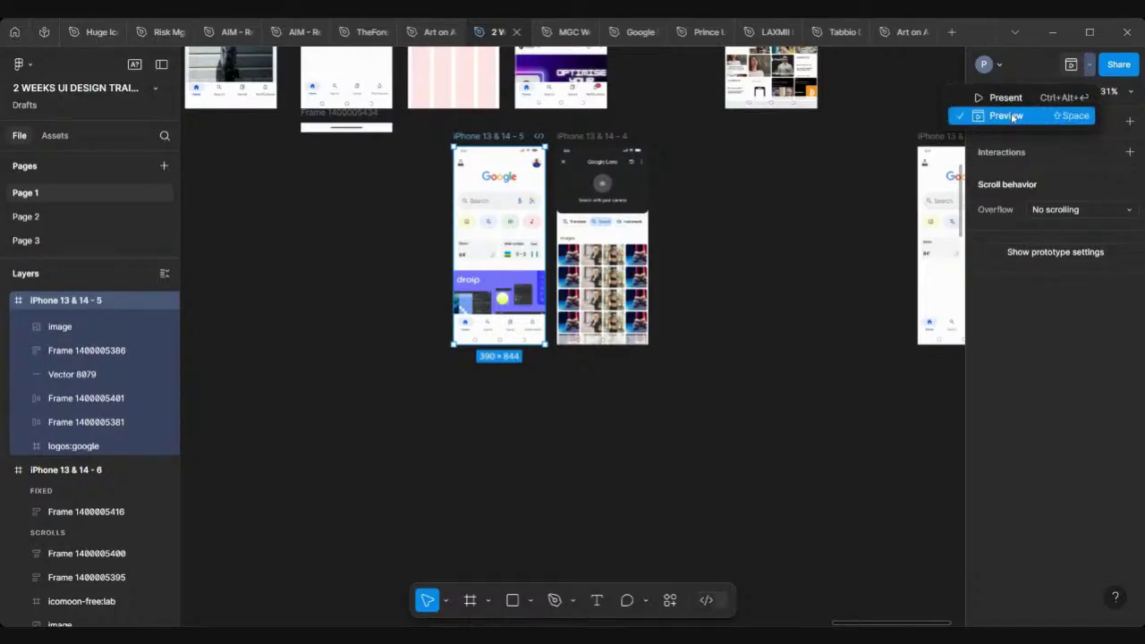
pyautogui.click(1006, 115)
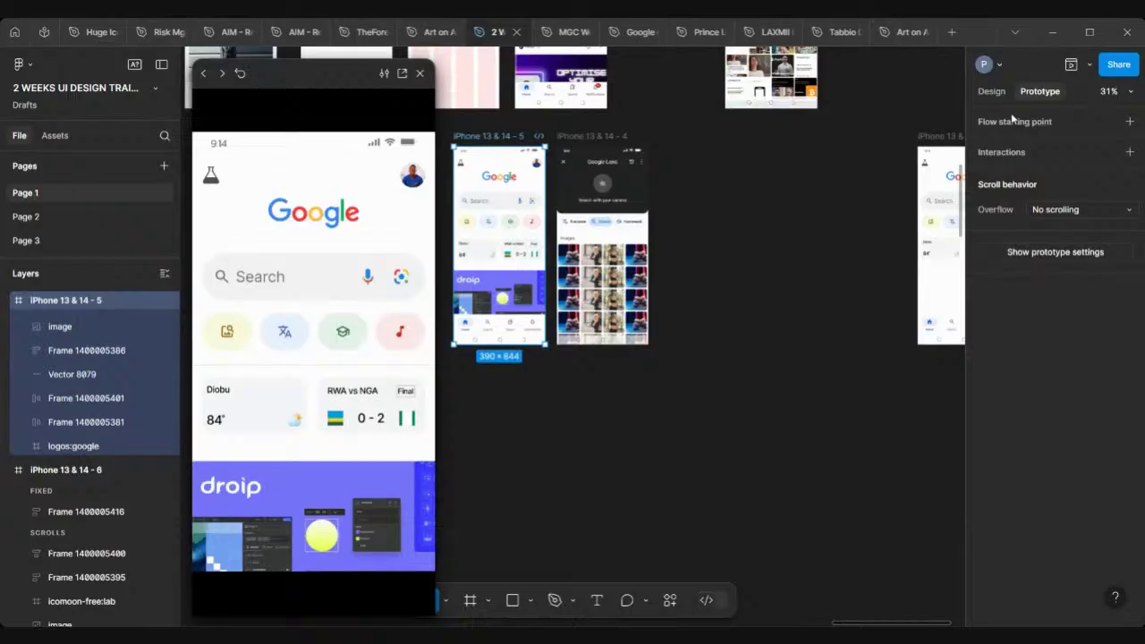
pyautogui.click(809, 170)
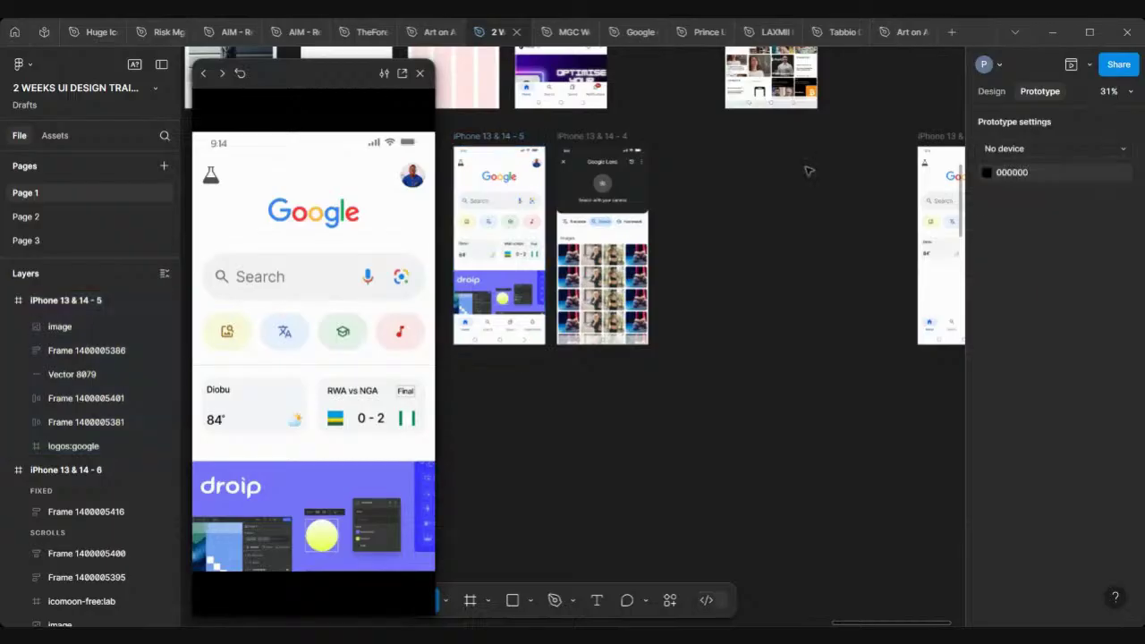
pyautogui.click(422, 75)
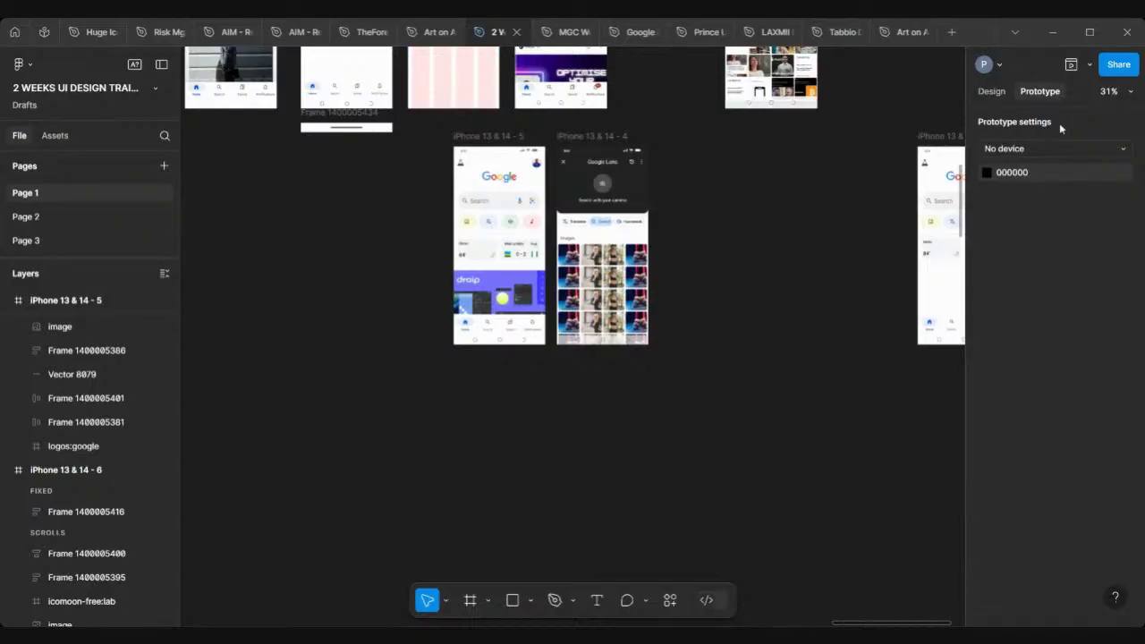
# Set the prototype device to iPhone 14 in the Midnight colour.
pyautogui.click(1066, 149)
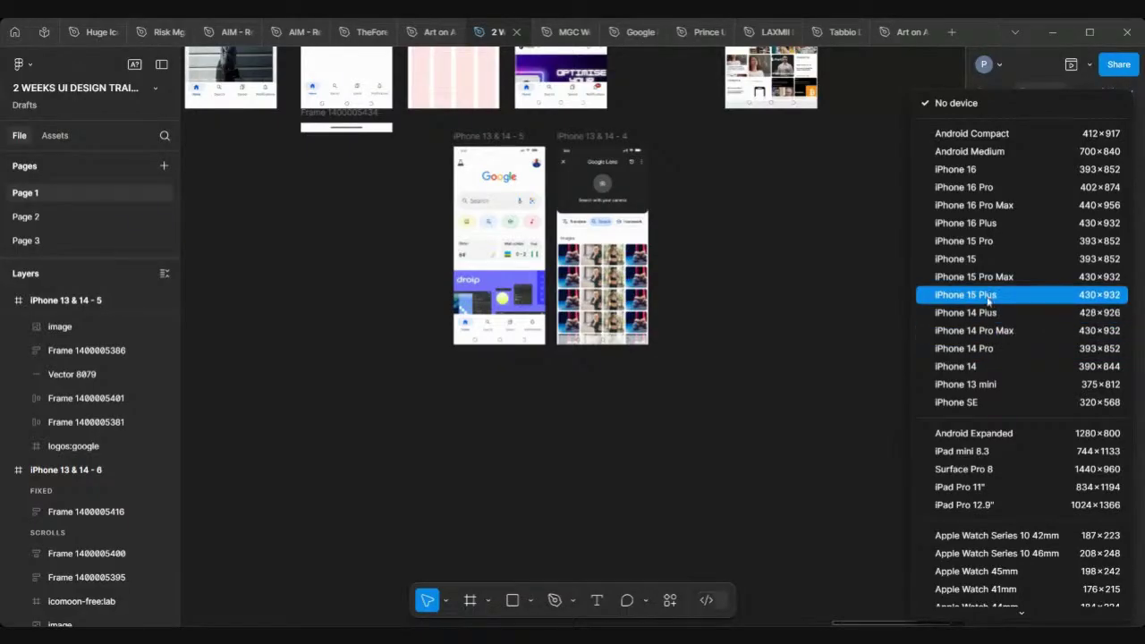
pyautogui.click(984, 366)
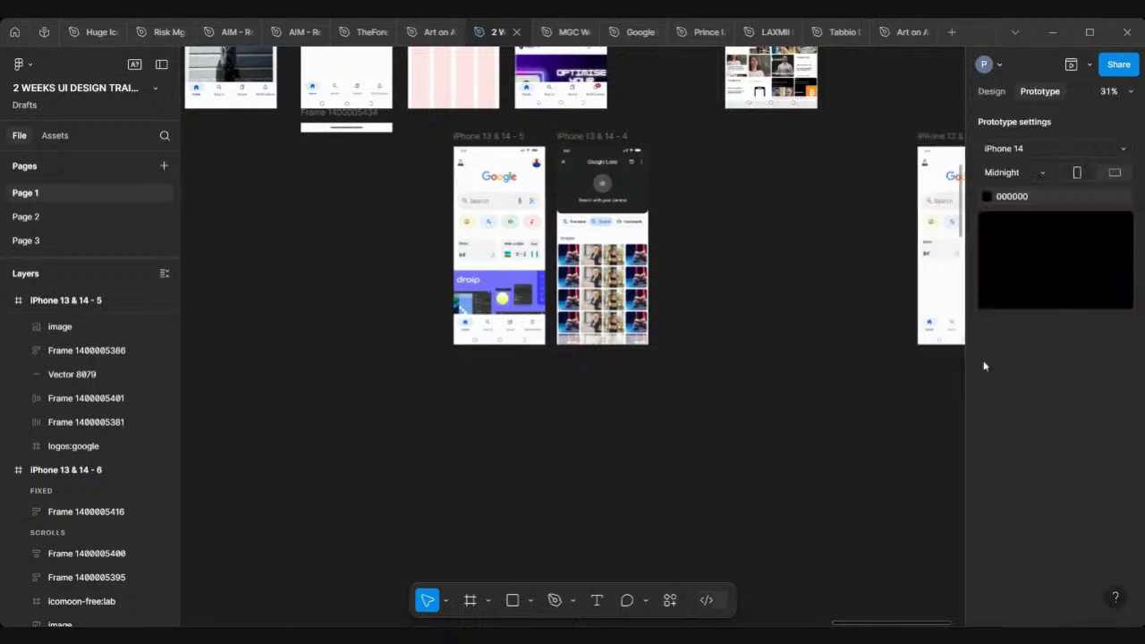
pyautogui.click(1043, 172)
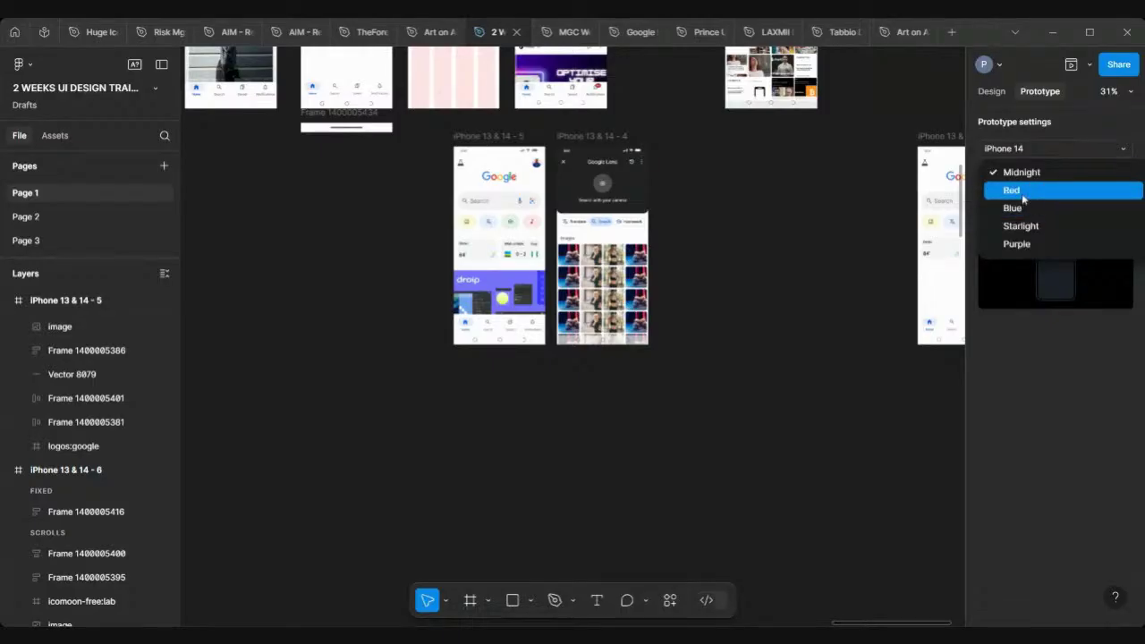
pyautogui.click(1019, 190)
pyautogui.click(1037, 175)
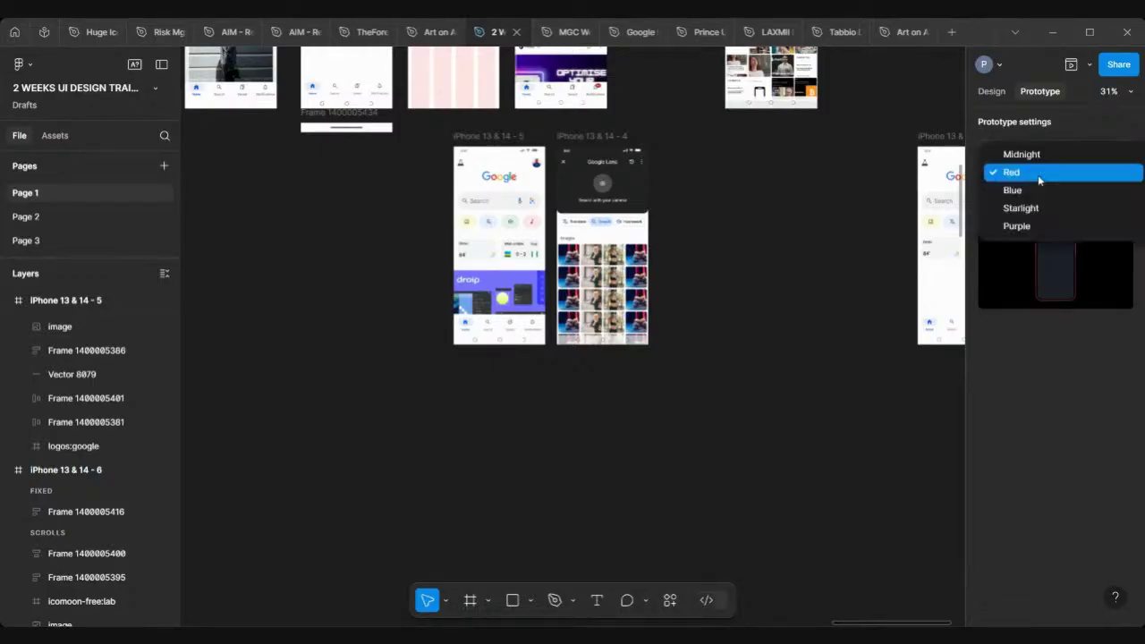
pyautogui.click(1026, 156)
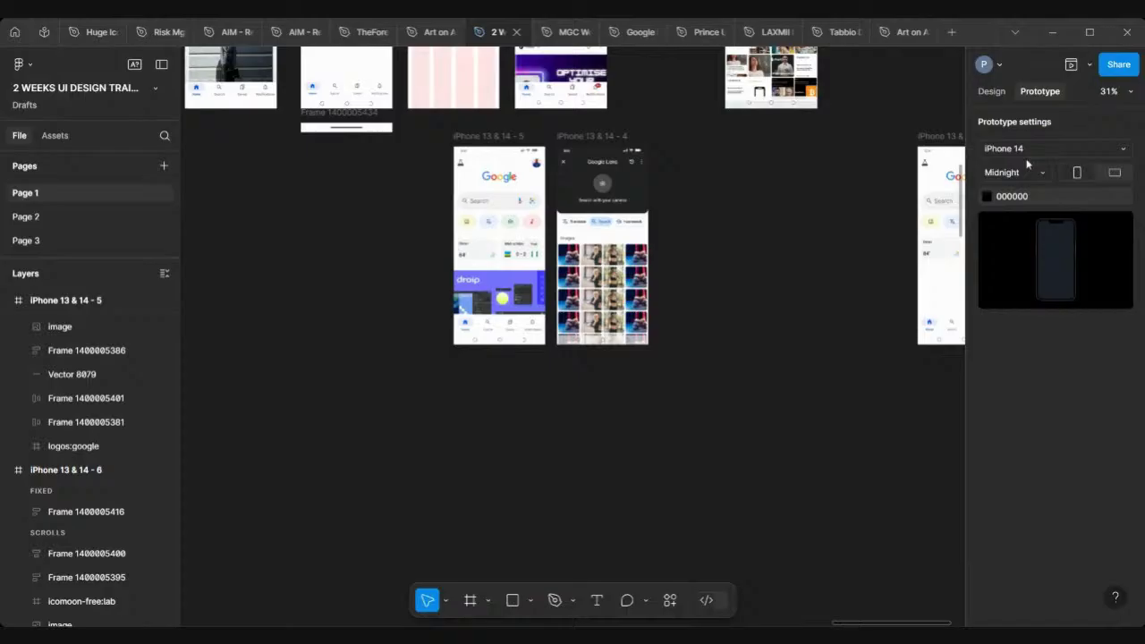
# Preview the Google home frame iPhone 13 & 14 - 5 inside the phone mockup, keeping its canvas frame in view.
pyautogui.click(483, 150)
pyautogui.click(483, 136)
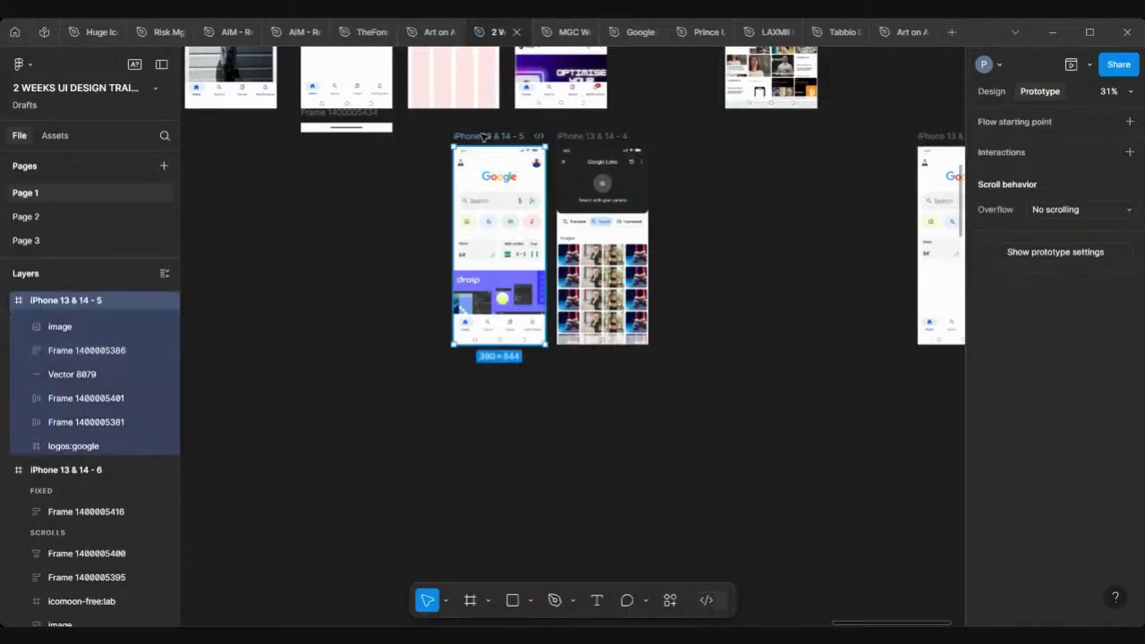
pyautogui.click(1089, 64)
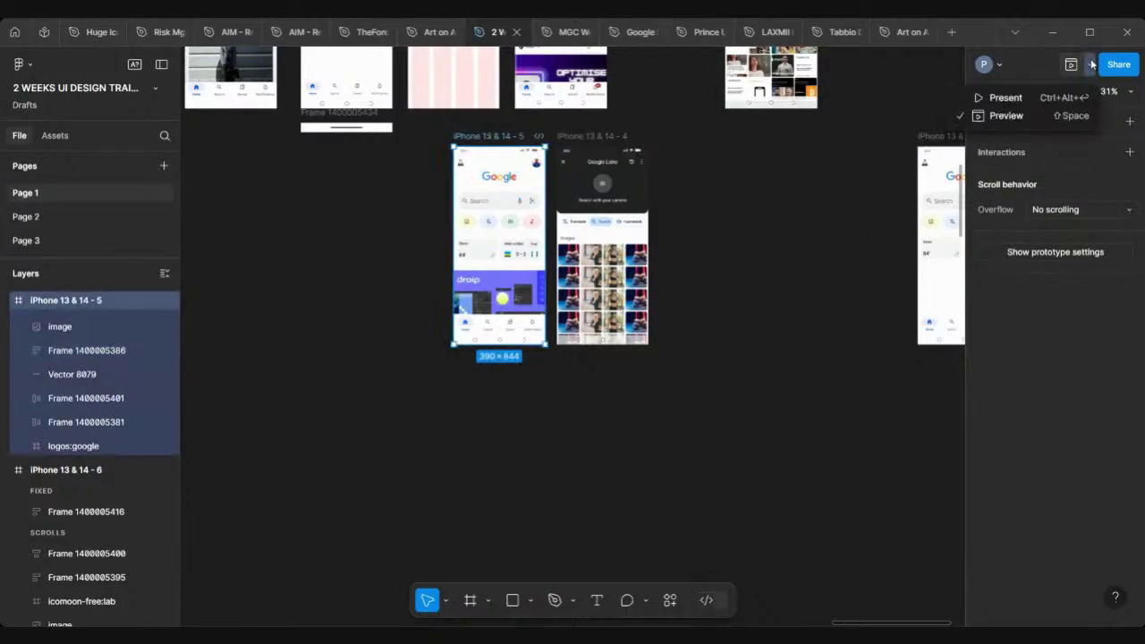
pyautogui.click(1004, 116)
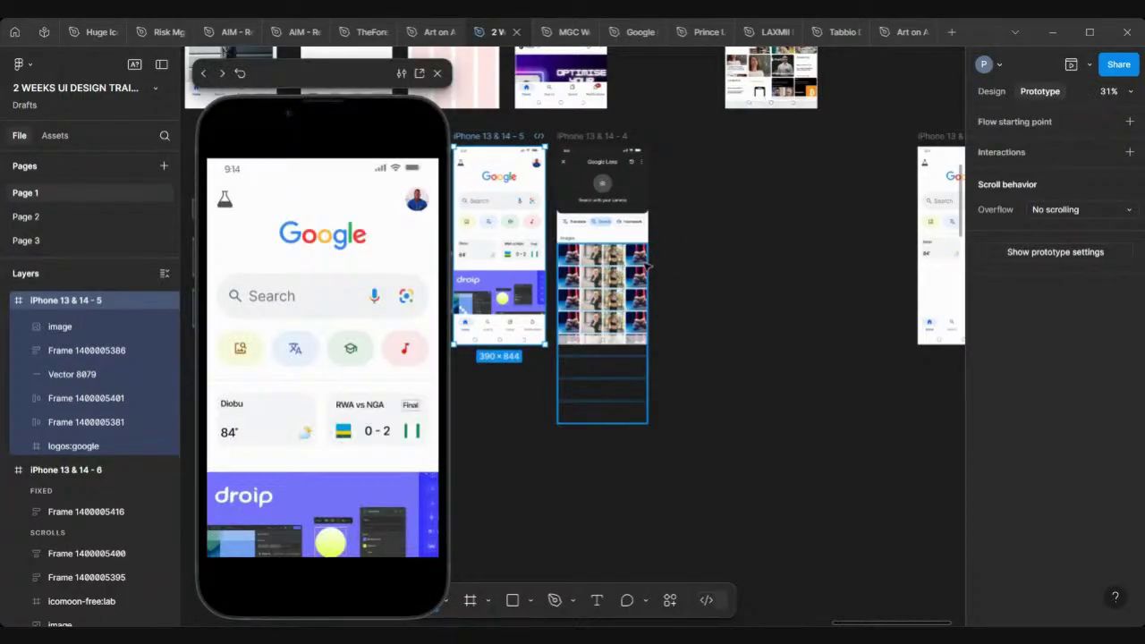
pyautogui.hscroll(-3, 648, 265)
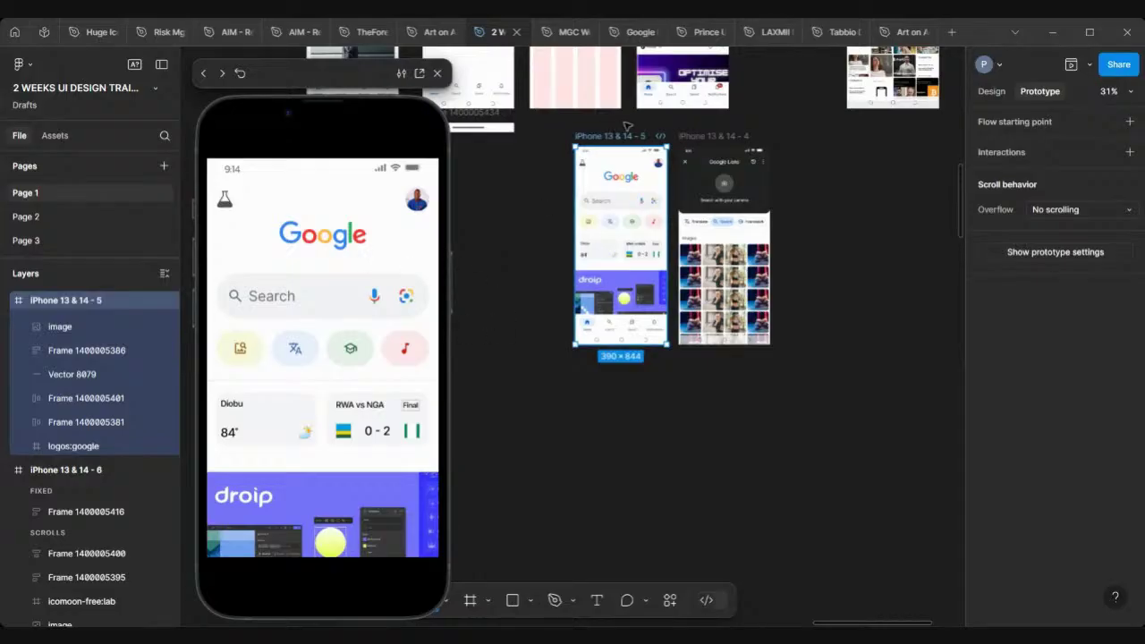
pyautogui.click(539, 171)
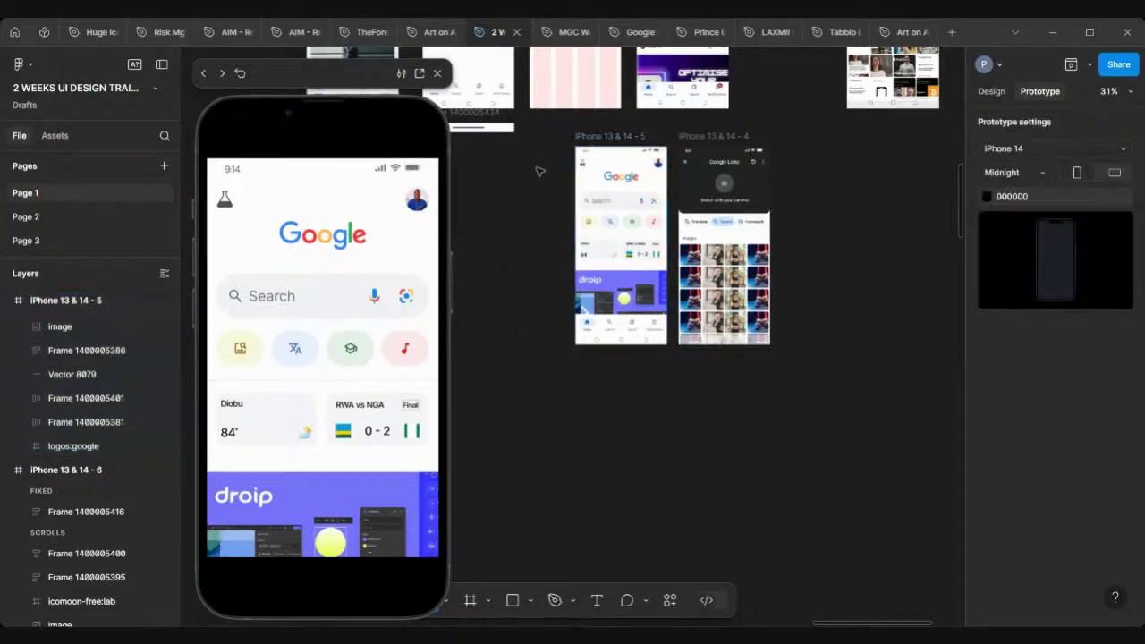
# Switch the open preview to the Google Lens frame iPhone 13 & 14 - 4 and back to the Google home frame.
pyautogui.click(611, 138)
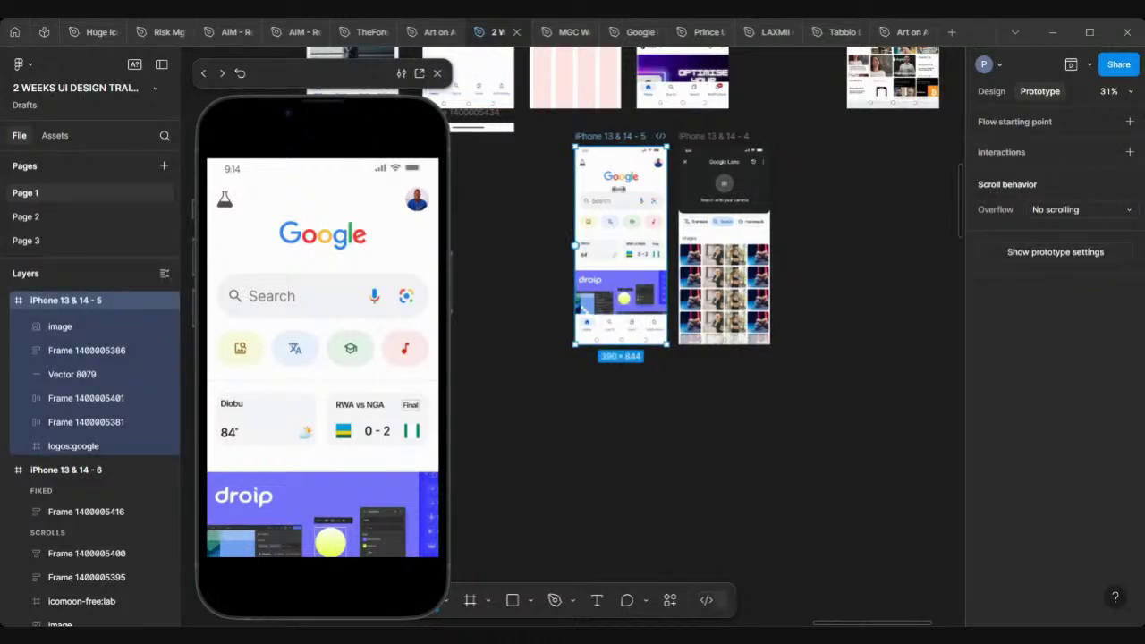
pyautogui.click(713, 139)
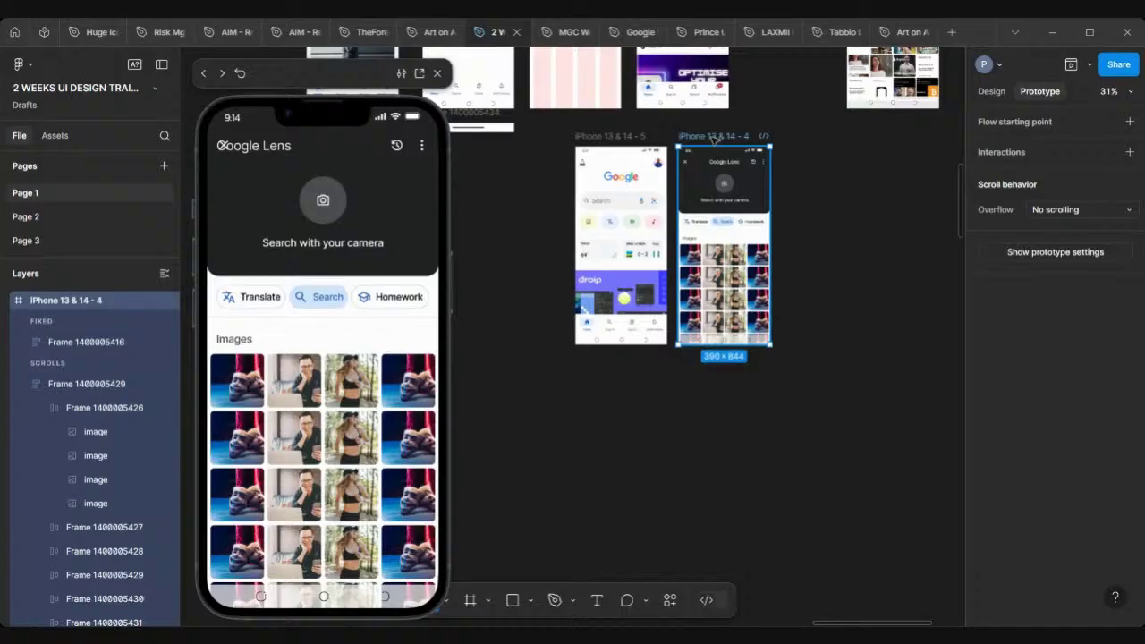
pyautogui.click(615, 135)
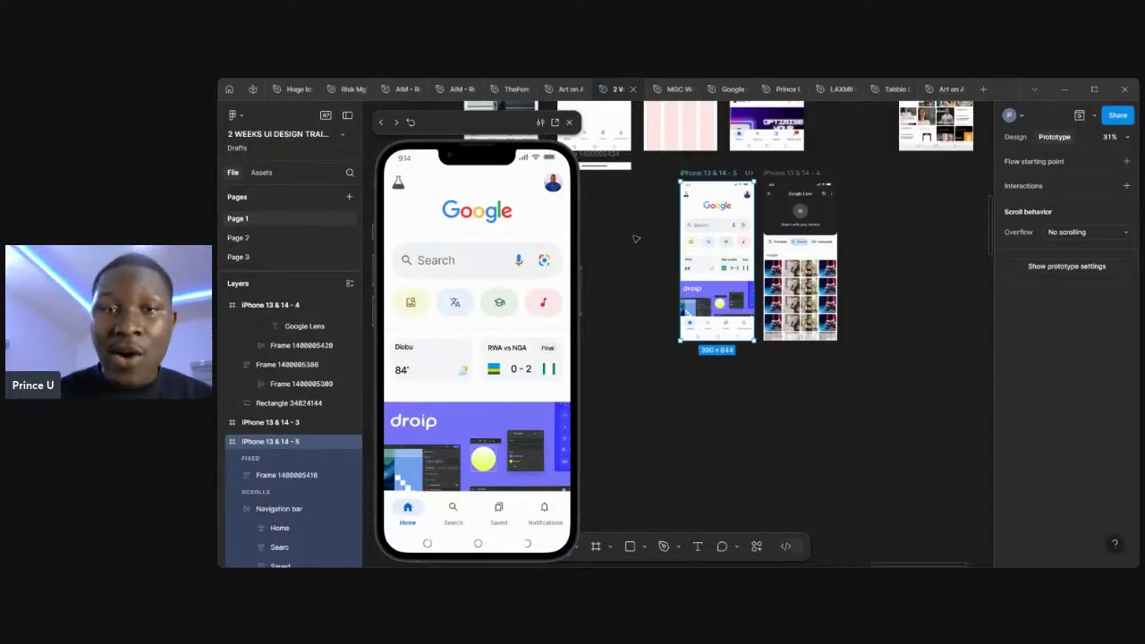
# Set the scroll overflow of the Google home frame iPhone 13 & 14 - 5 to Vertical.
pyautogui.keyDown('ctrl'); pyautogui.scroll(5, 747, 225); pyautogui.keyUp('ctrl')
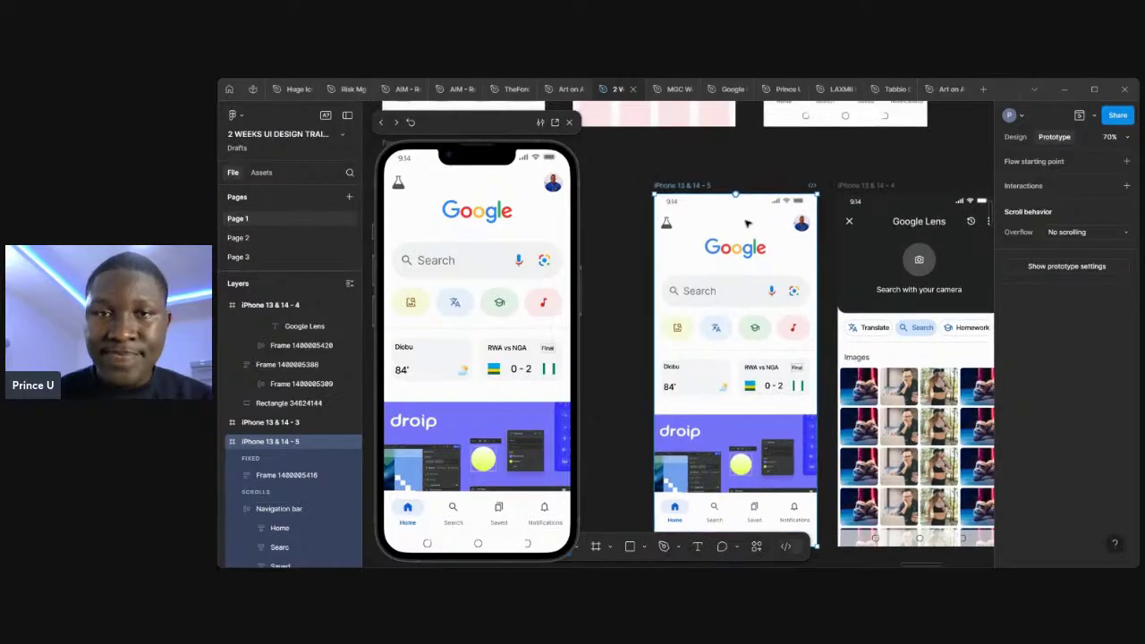
pyautogui.keyDown('ctrl'); pyautogui.scroll(3, 631, 169); pyautogui.keyUp('ctrl')
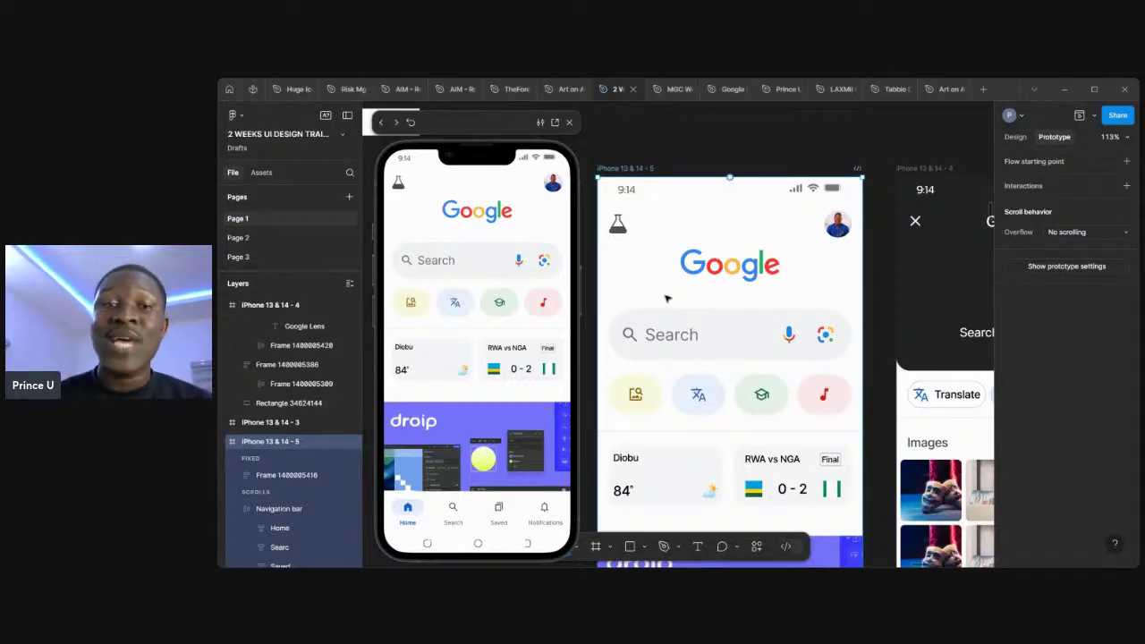
pyautogui.click(1127, 233)
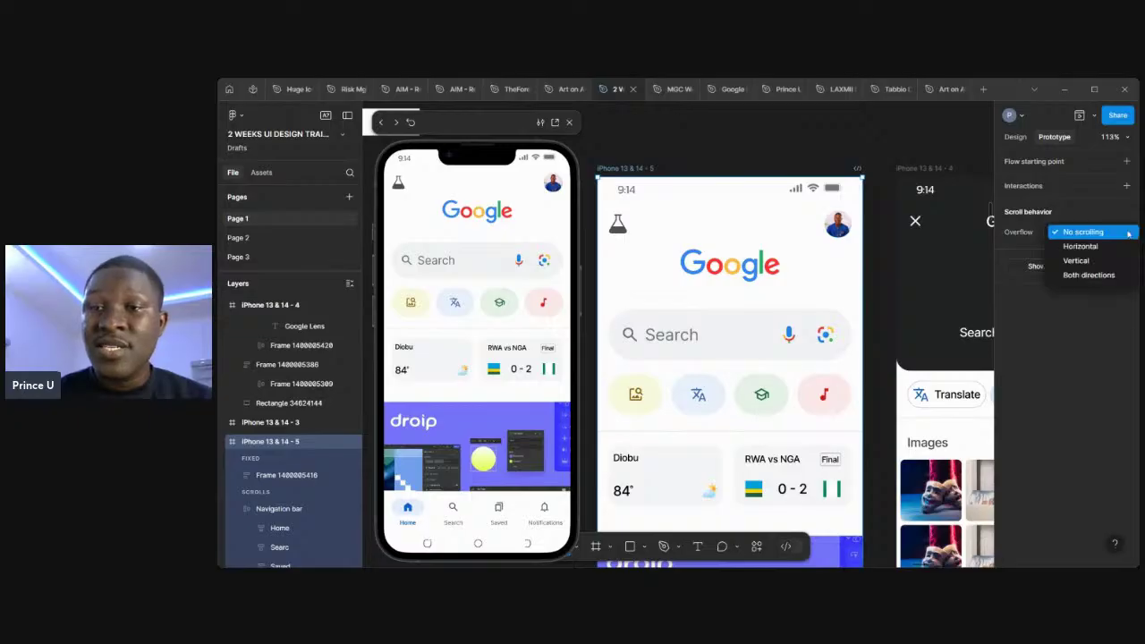
pyautogui.click(1091, 261)
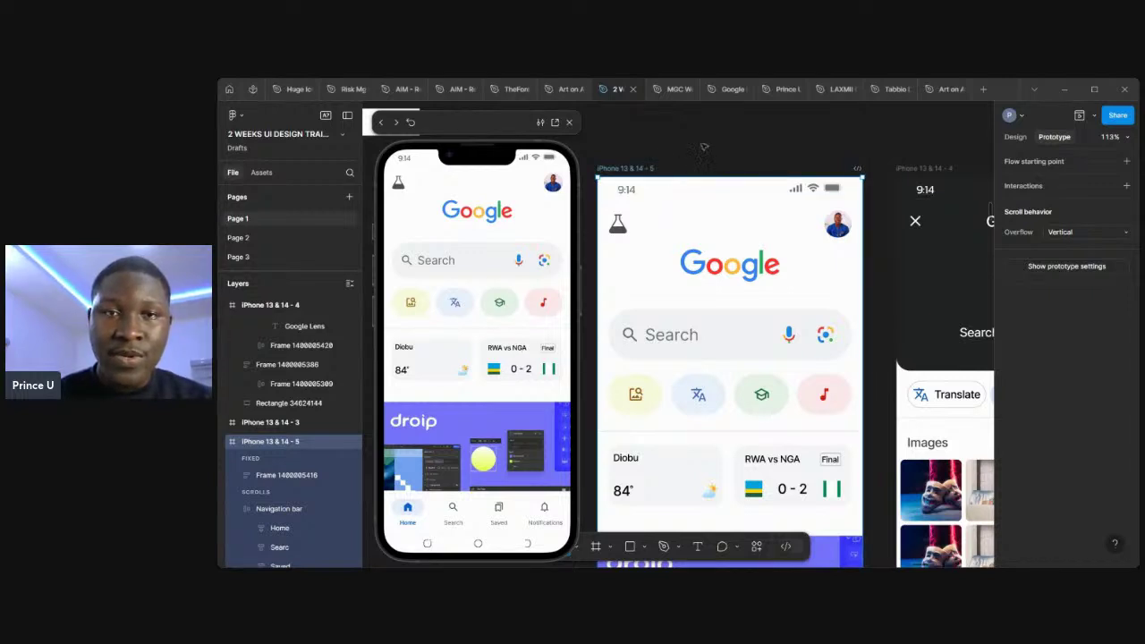
pyautogui.press('Escape')
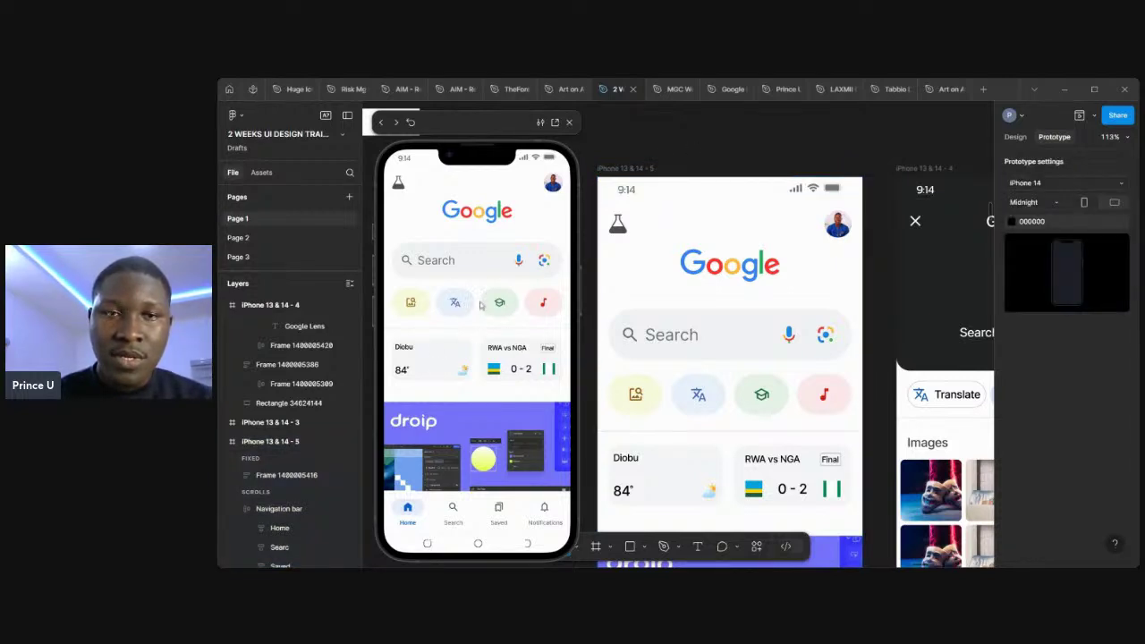
# Check the scrolling of the Google home frame in the preview and compare its scroll setting with the Google Lens frame's.
pyautogui.click(633, 171)
pyautogui.click(633, 171)
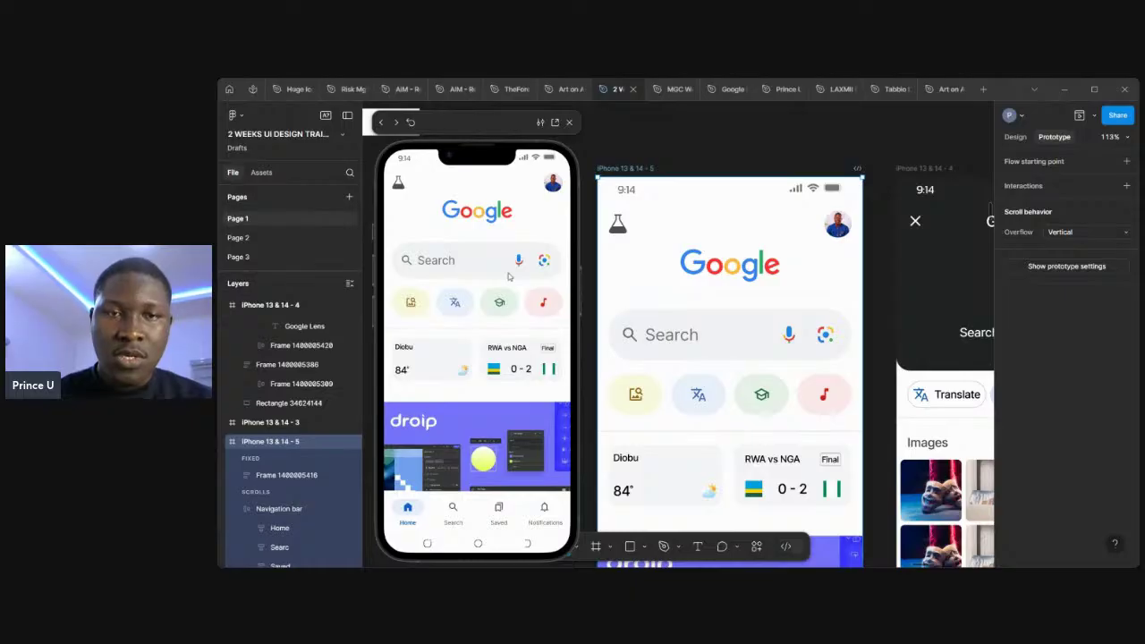
pyautogui.scroll(-5, 787, 251)
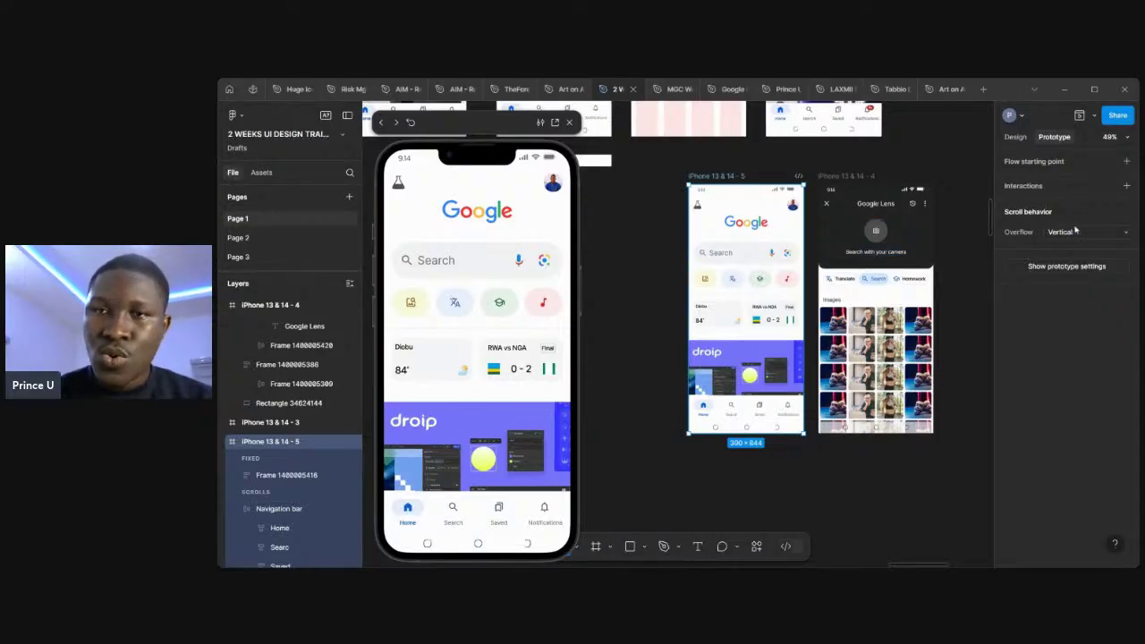
pyautogui.click(836, 176)
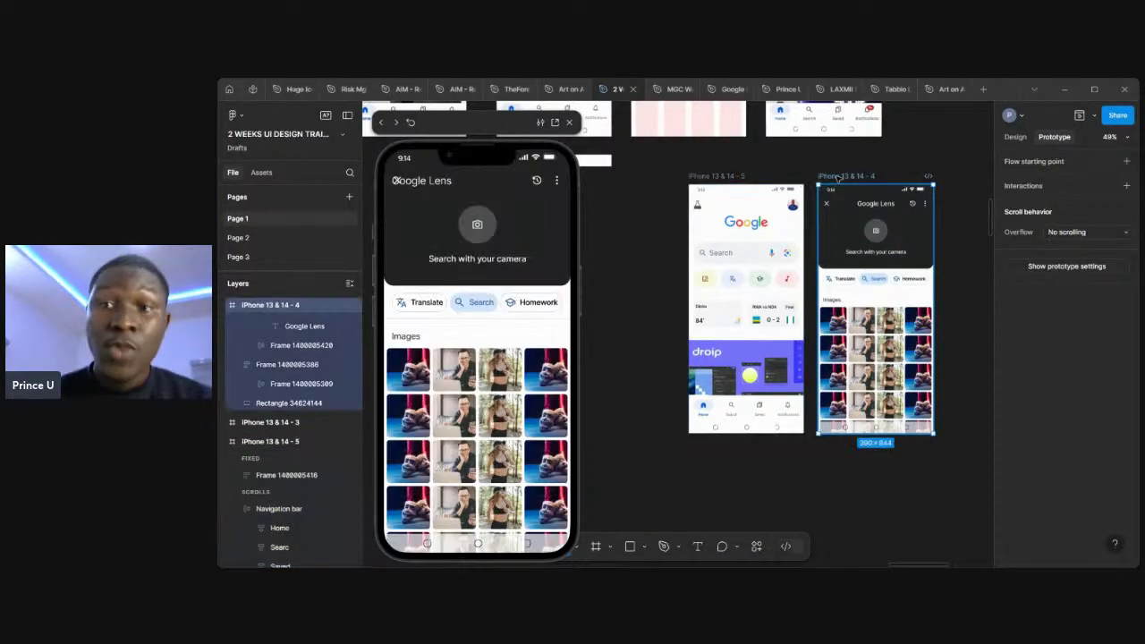
pyautogui.click(733, 176)
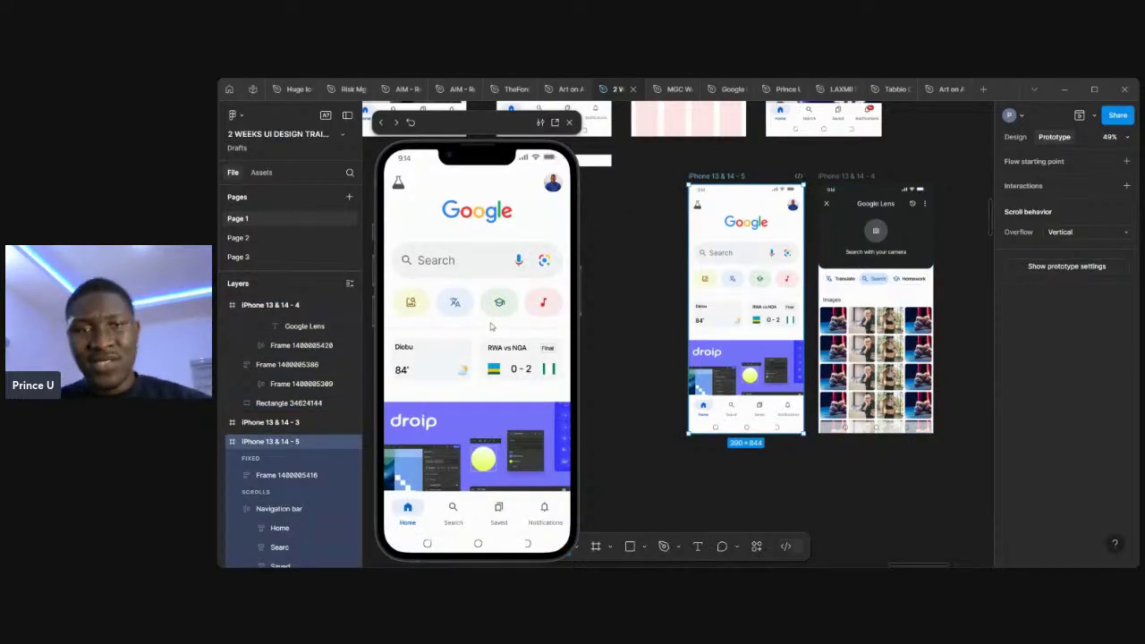
# Close the open preview and reopen the Google home frame iPhone 13 & 14 - 5 in Preview mode.
pyautogui.click(569, 122)
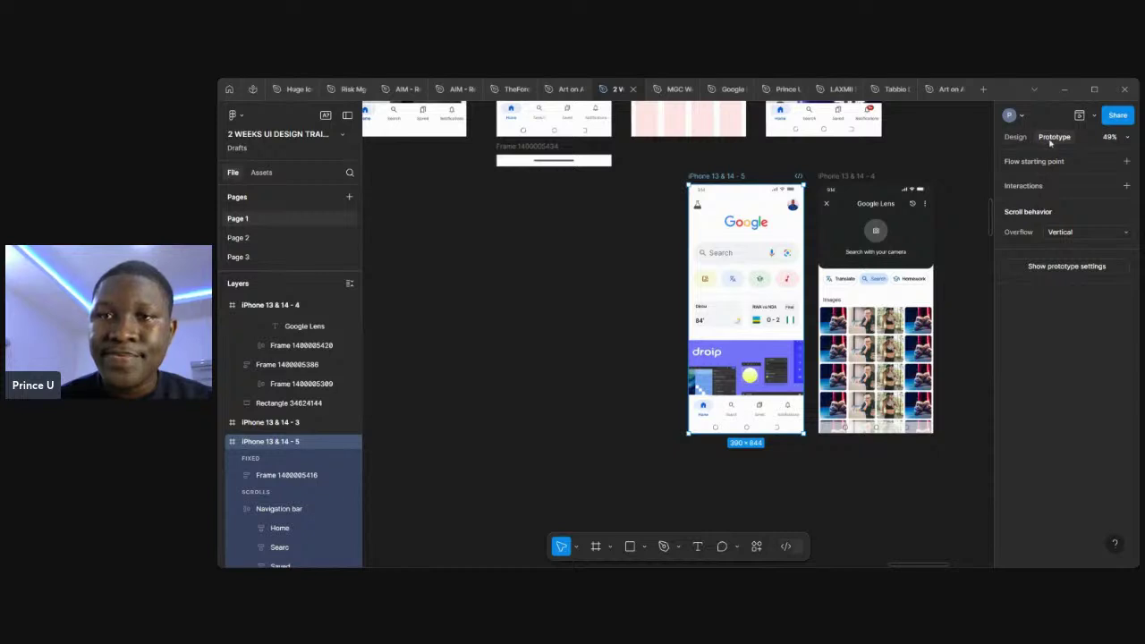
pyautogui.click(1091, 116)
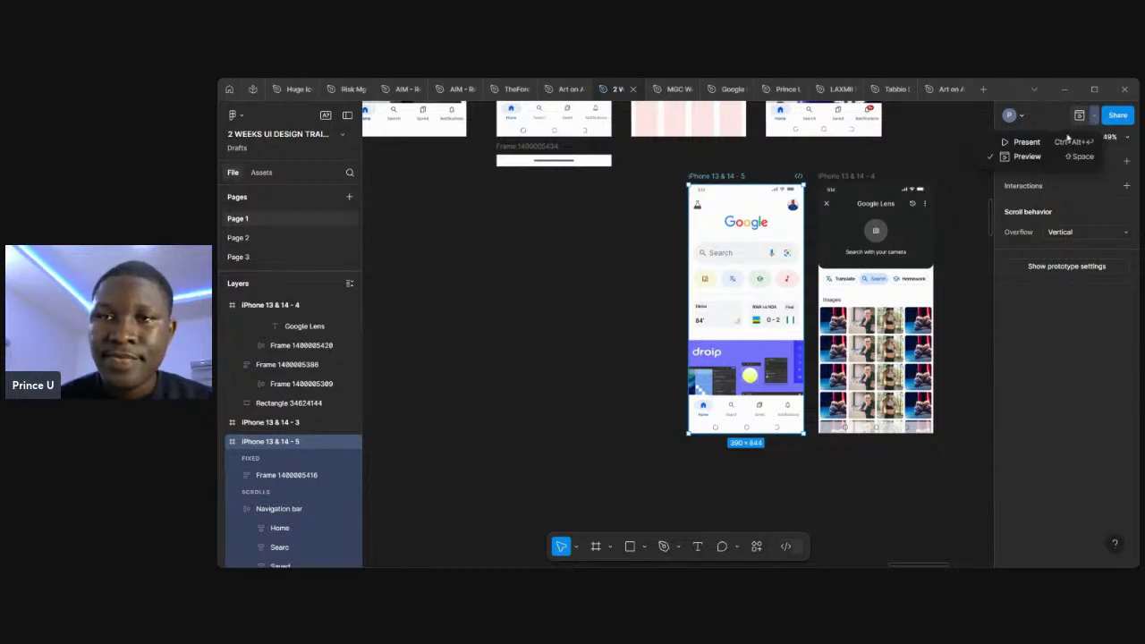
pyautogui.click(1037, 155)
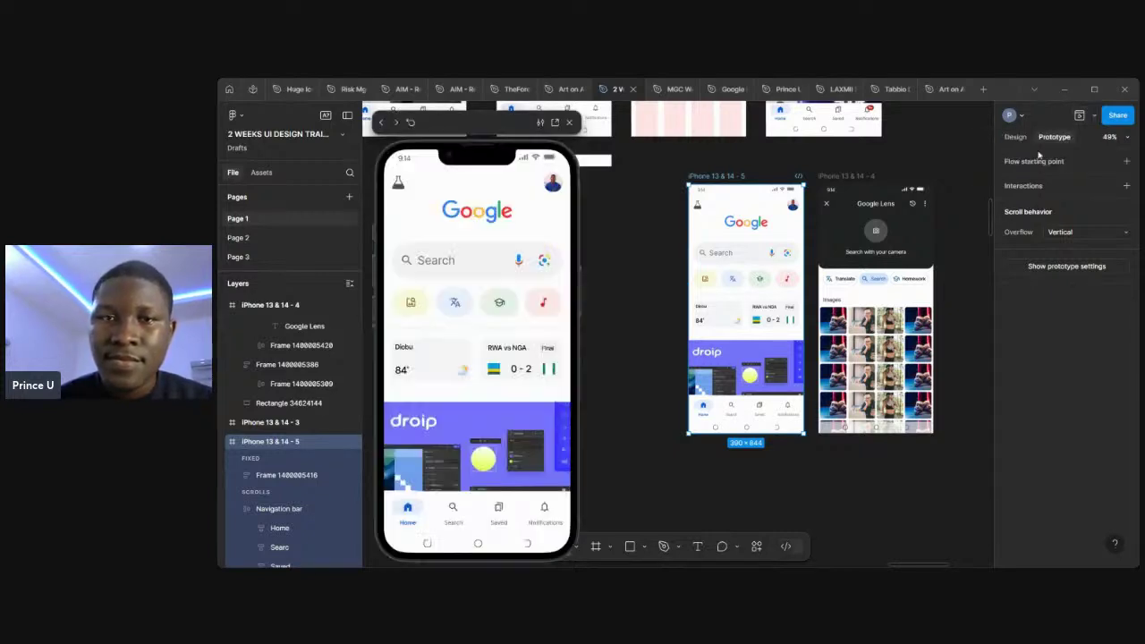
# Scroll the previewed Google home frame to examine how its status bar and navigation bar behave.
pyautogui.scroll(-3, 447, 400)
pyautogui.scroll(3, 456, 313)
pyautogui.scroll(-2, 462, 217)
pyautogui.scroll(1, 463, 216)
pyautogui.scroll(2, 463, 286)
pyautogui.scroll(-3, 464, 359)
pyautogui.scroll(-1, 464, 359)
pyautogui.scroll(3, 466, 304)
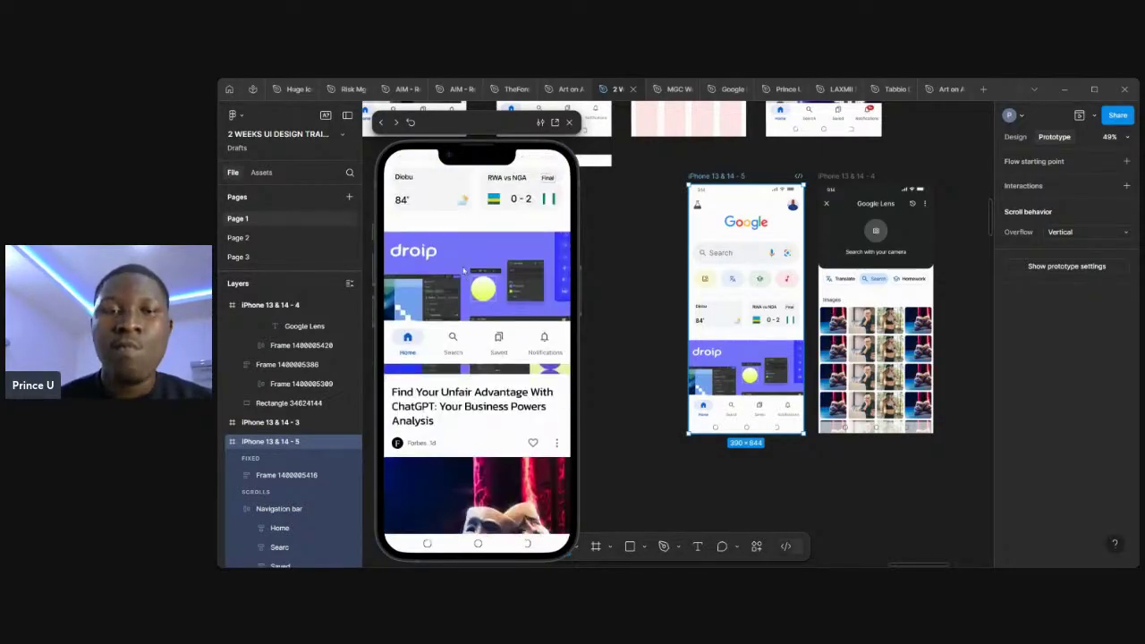
pyautogui.scroll(-3, 472, 231)
pyautogui.scroll(-2, 472, 231)
pyautogui.scroll(4, 473, 231)
pyautogui.scroll(-3, 473, 230)
pyautogui.scroll(-1, 472, 230)
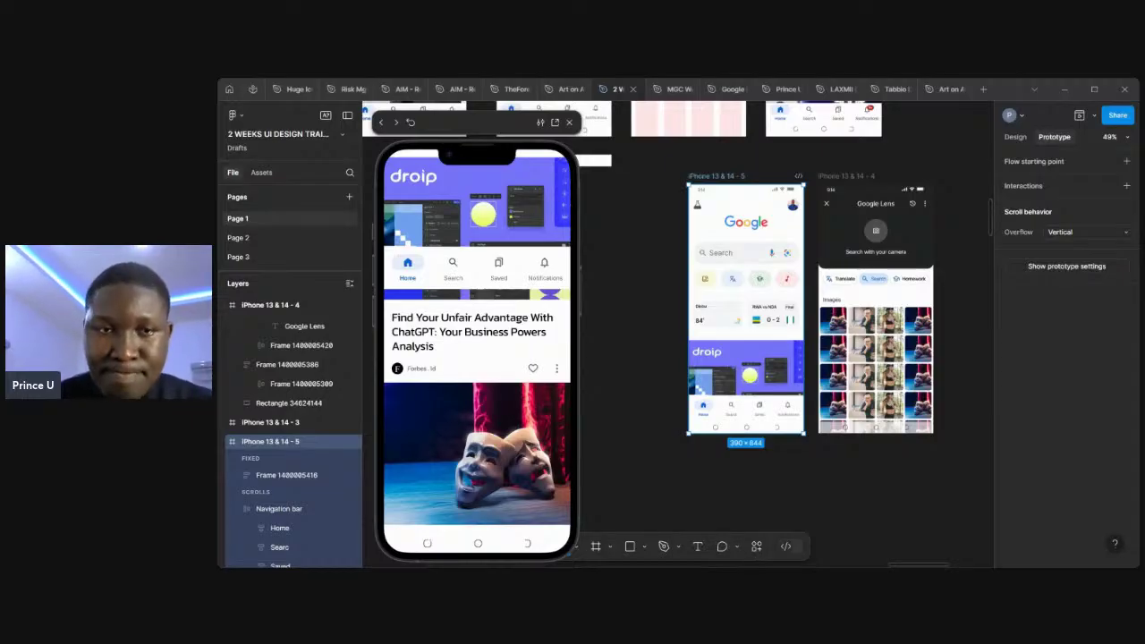
pyautogui.scroll(5, 525, 449)
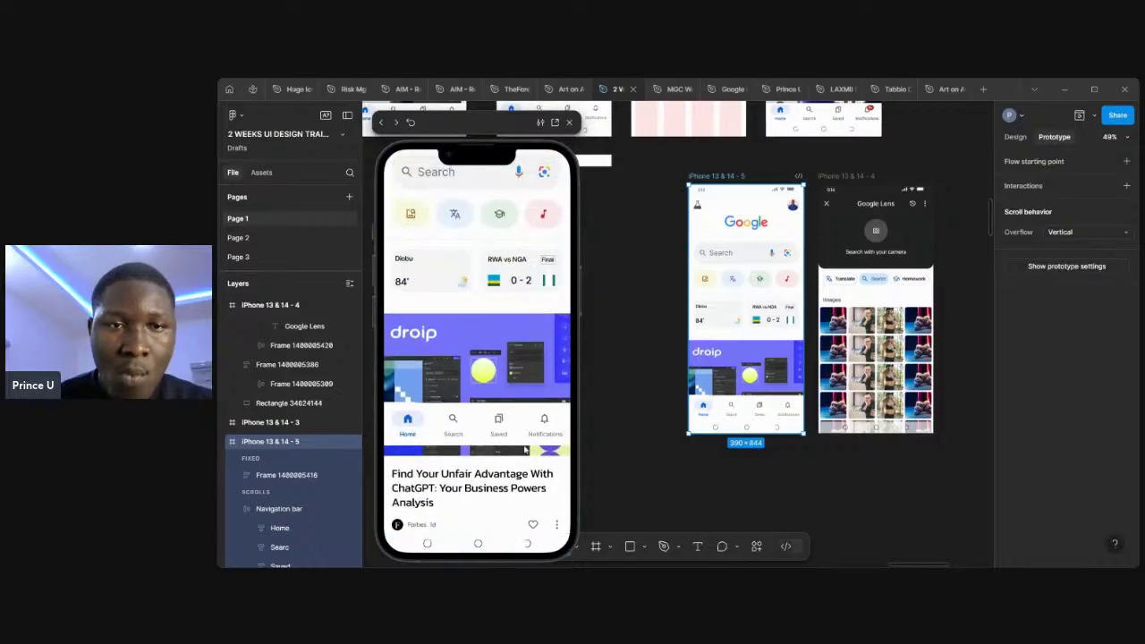
pyautogui.scroll(-3, 526, 450)
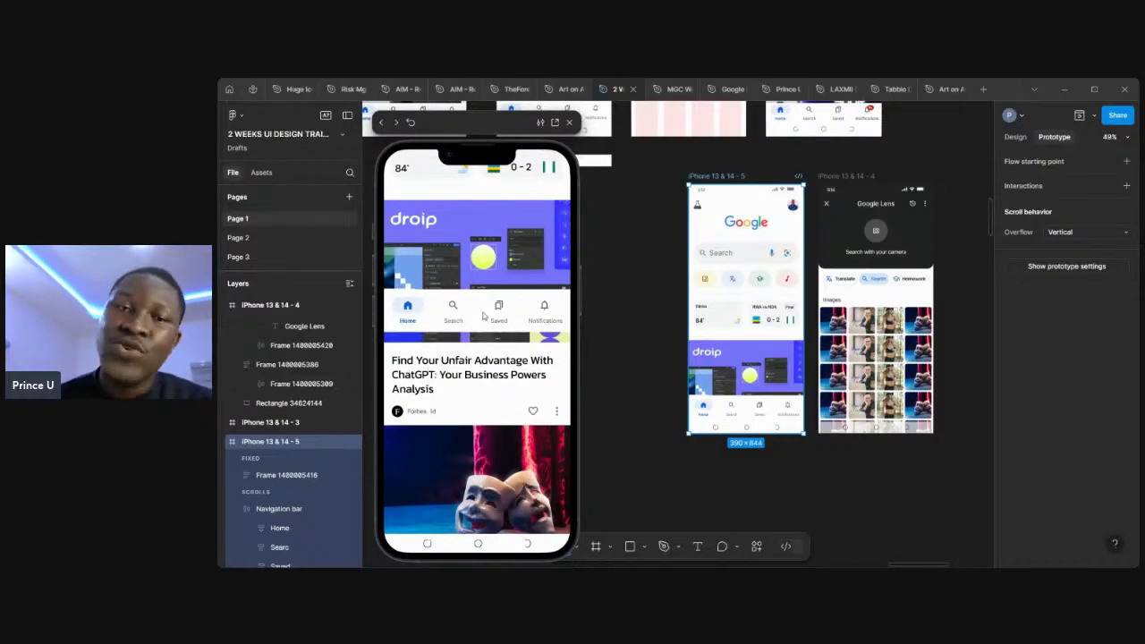
pyautogui.scroll(5, 483, 315)
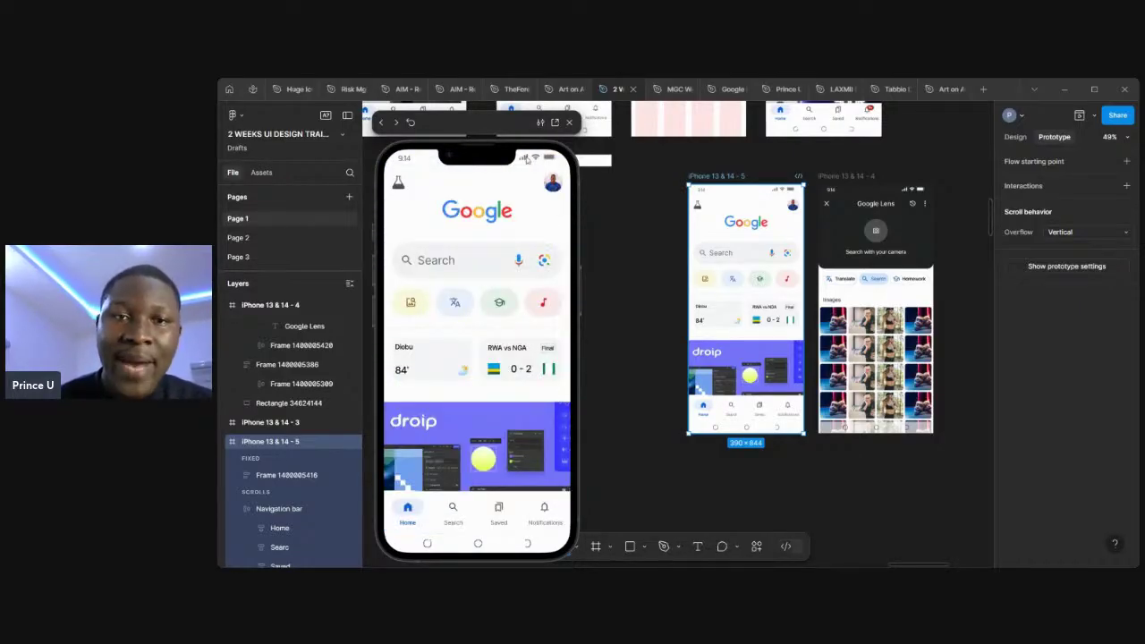
pyautogui.scroll(-3, 483, 281)
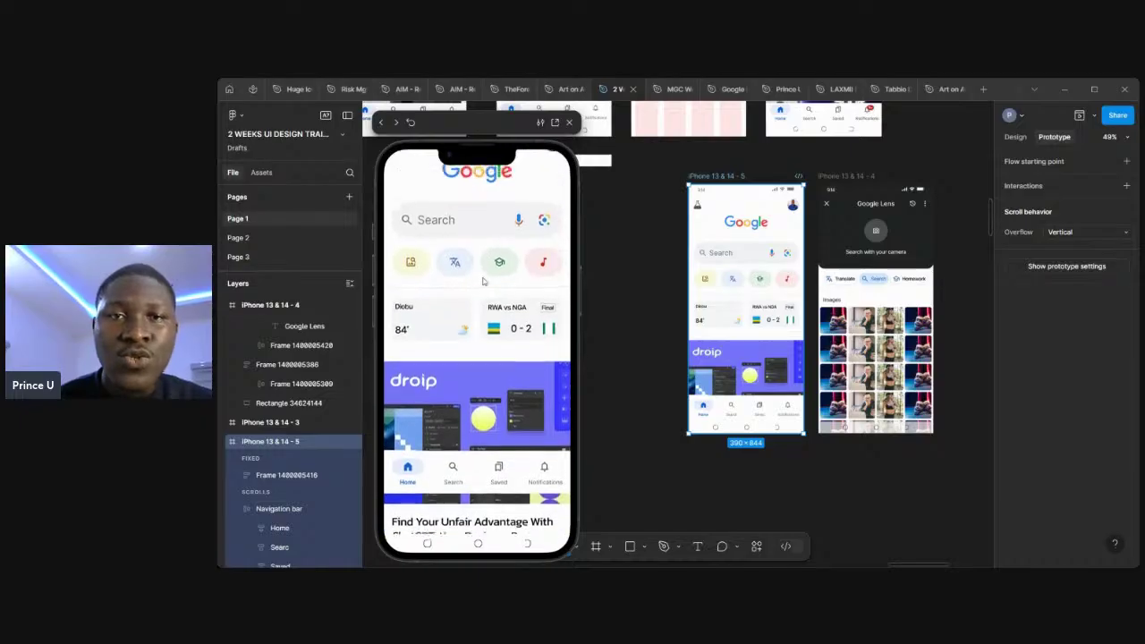
pyautogui.scroll(3, 483, 280)
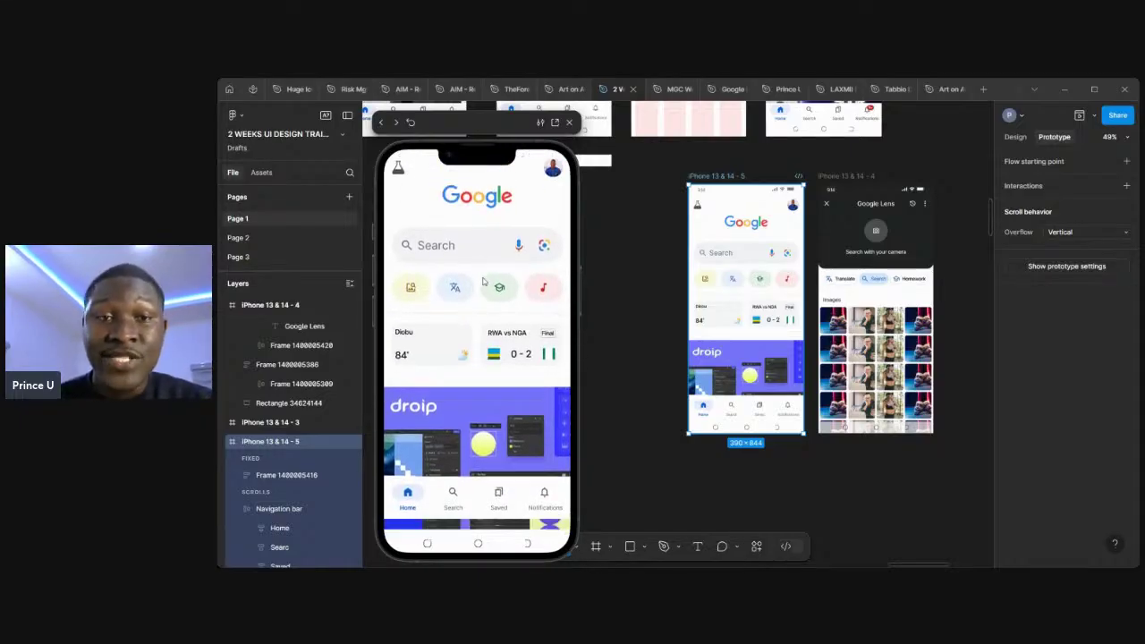
pyautogui.scroll(-3, 483, 281)
pyautogui.scroll(3, 483, 281)
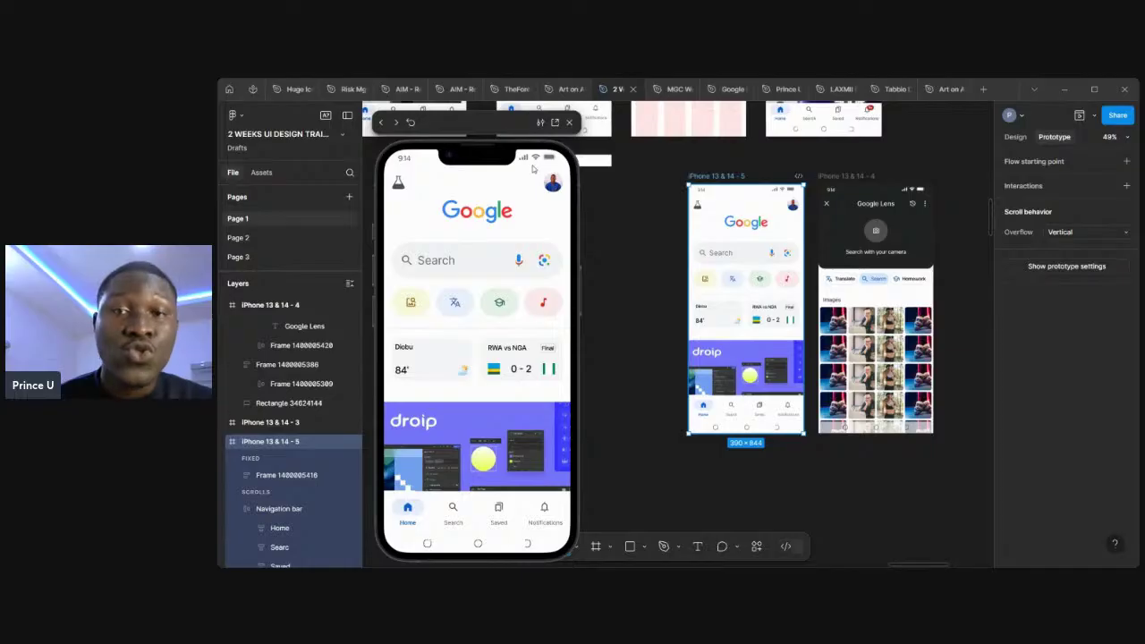
# Set the scroll position of the status bar in the Google home frame to Fixed (stay in place).
pyautogui.scroll(5, 760, 198)
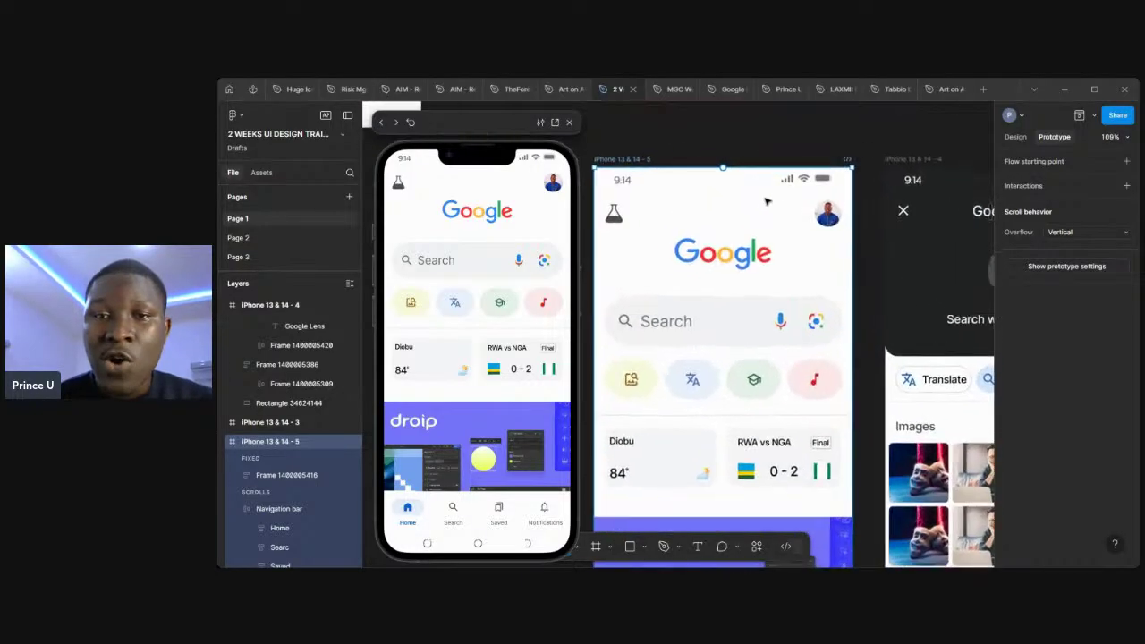
pyautogui.click(805, 179)
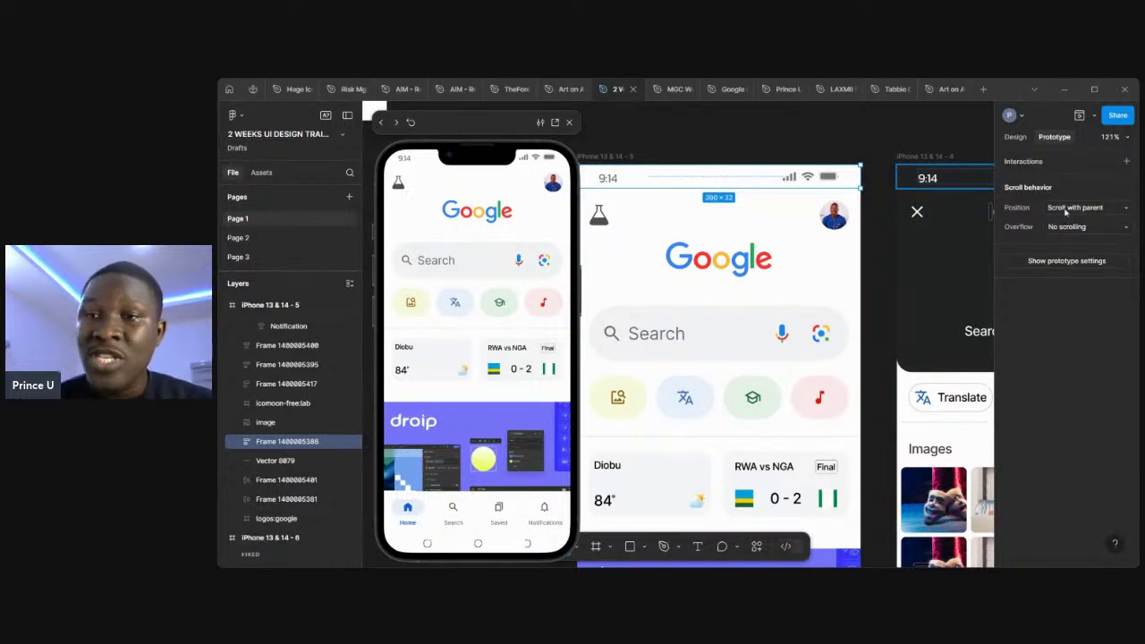
pyautogui.click(1121, 211)
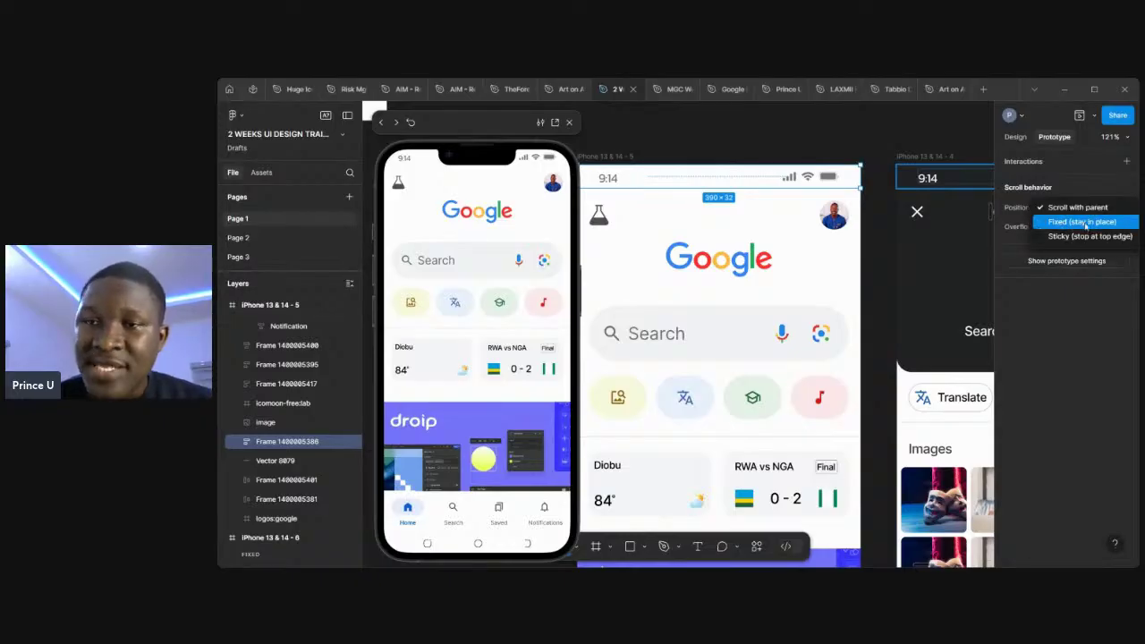
pyautogui.click(1083, 222)
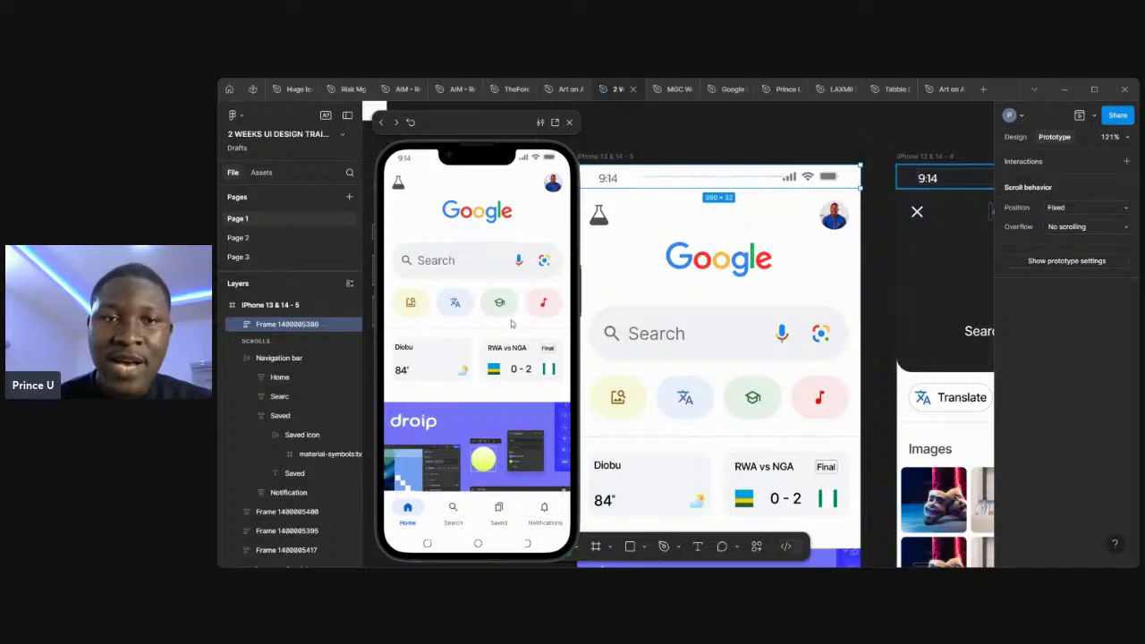
# Select the Google home frame and scroll its preview to check the status bar and the navigation bar.
pyautogui.click(632, 157)
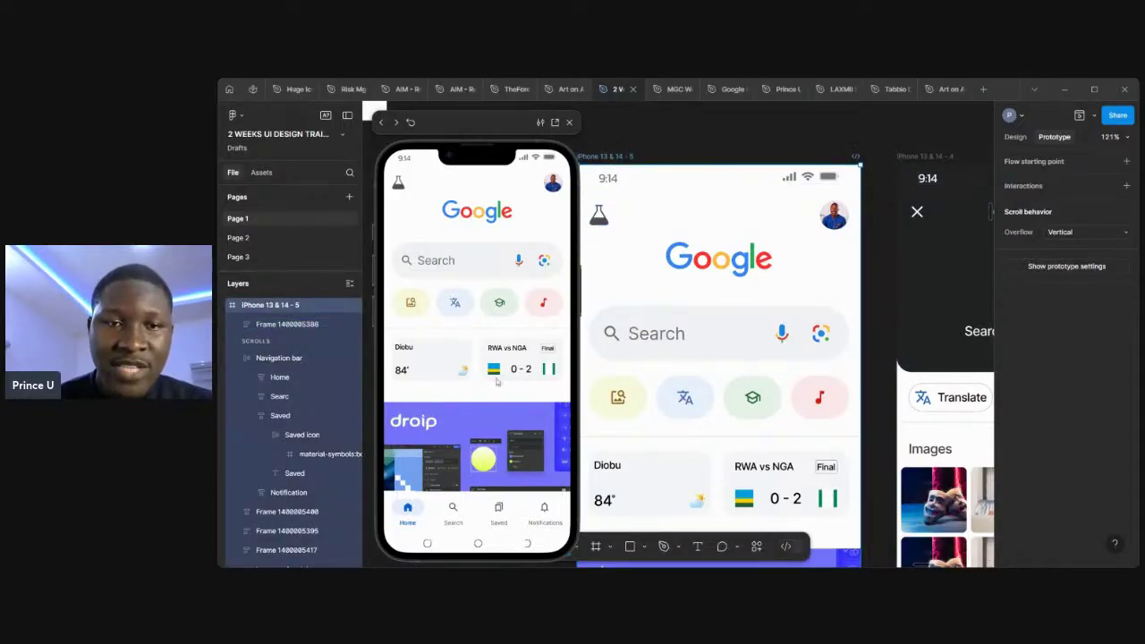
pyautogui.scroll(-5, 490, 340)
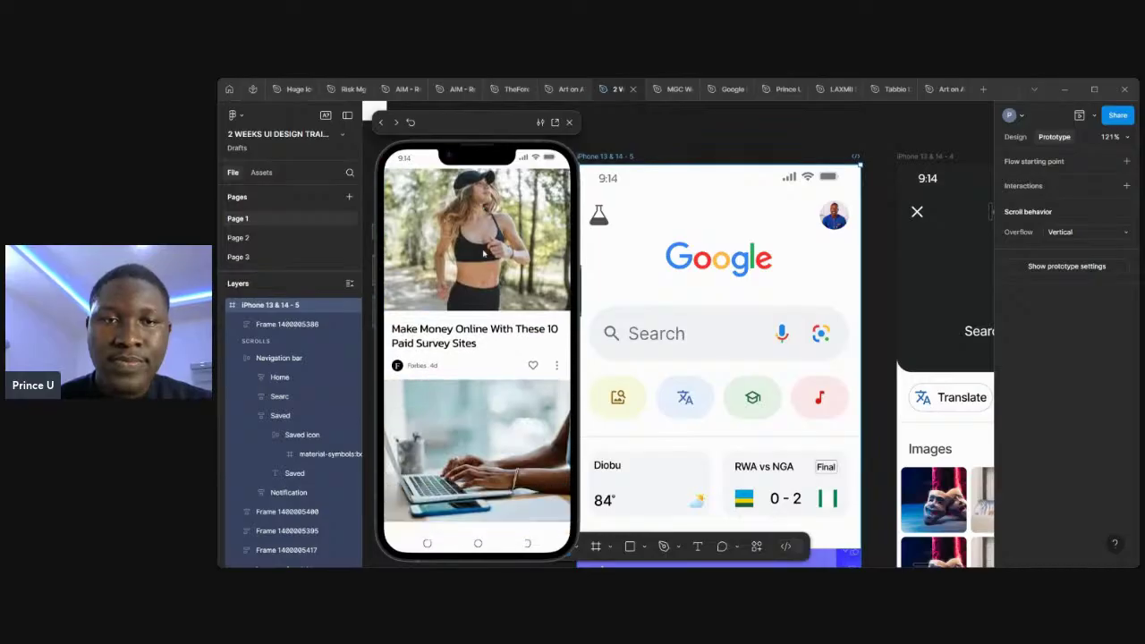
pyautogui.scroll(-5, 483, 253)
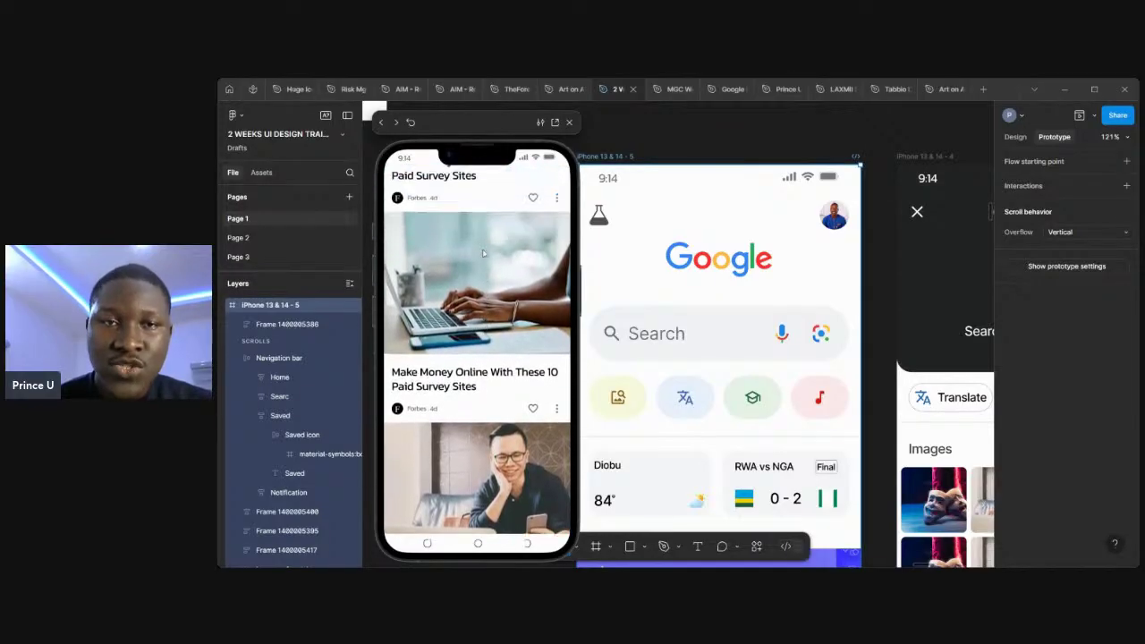
pyautogui.scroll(-5, 483, 253)
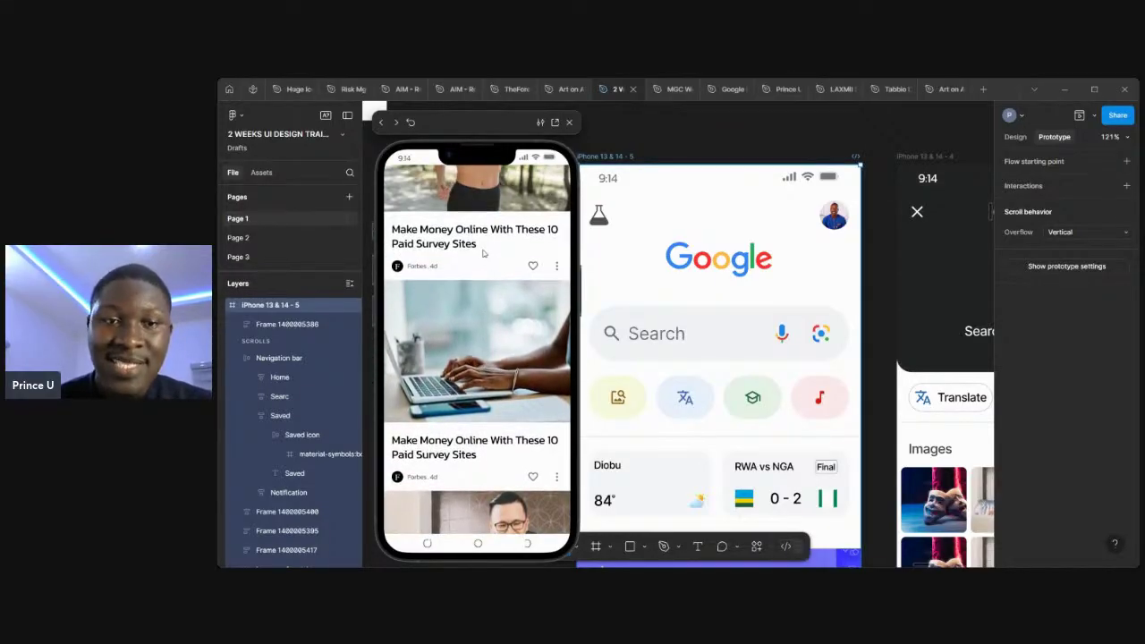
pyautogui.scroll(10, 482, 253)
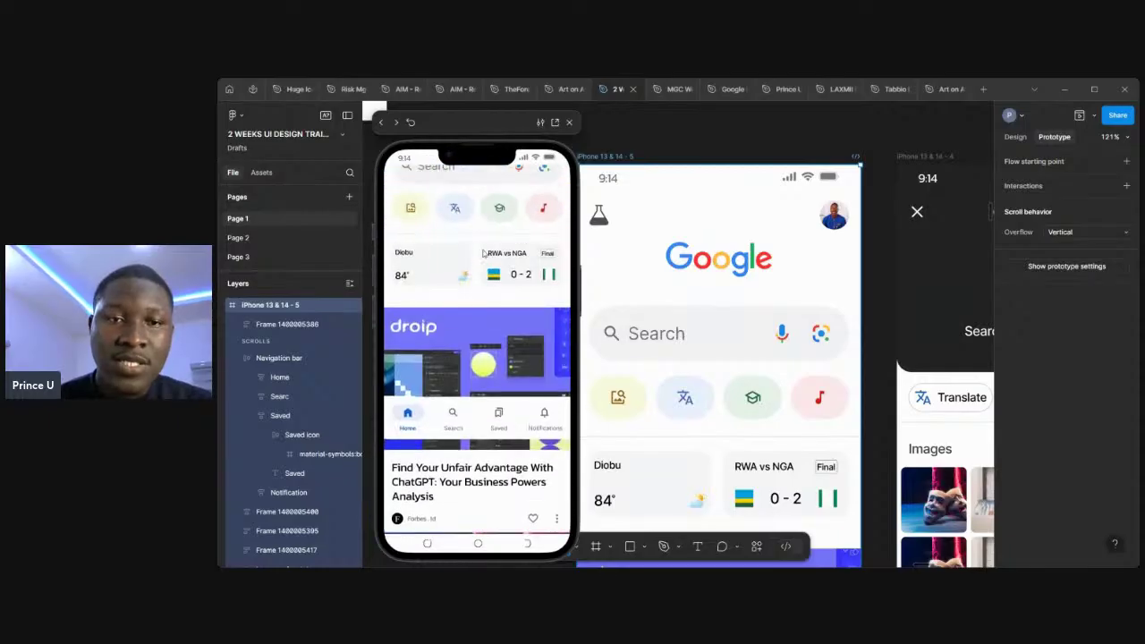
pyautogui.scroll(-2, 460, 481)
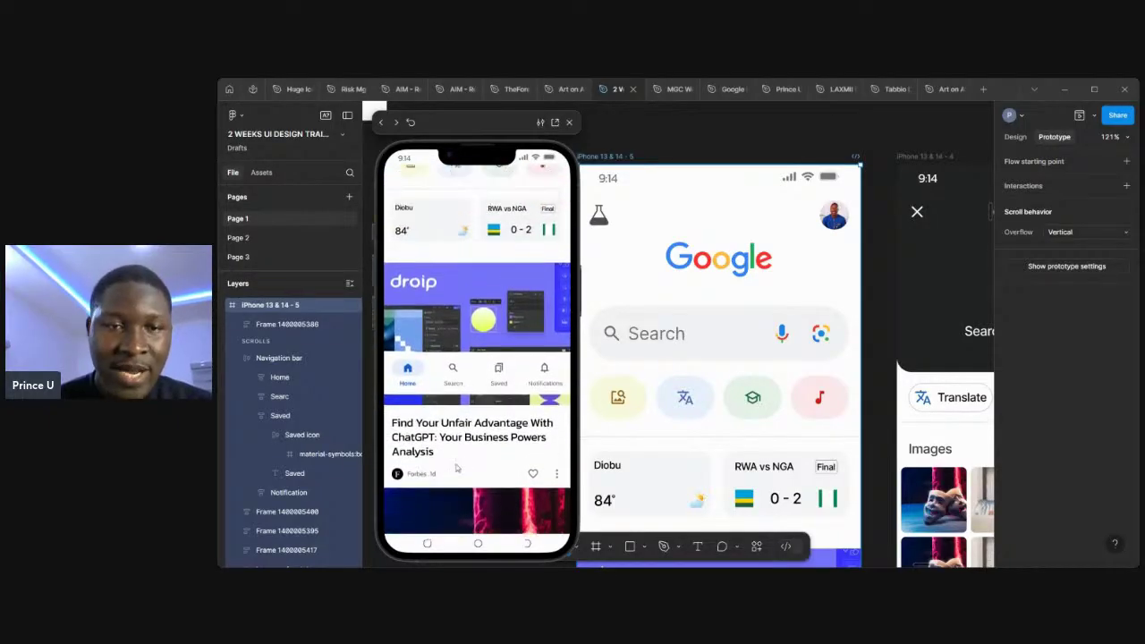
pyautogui.scroll(-2, 456, 467)
pyautogui.scroll(5, 456, 467)
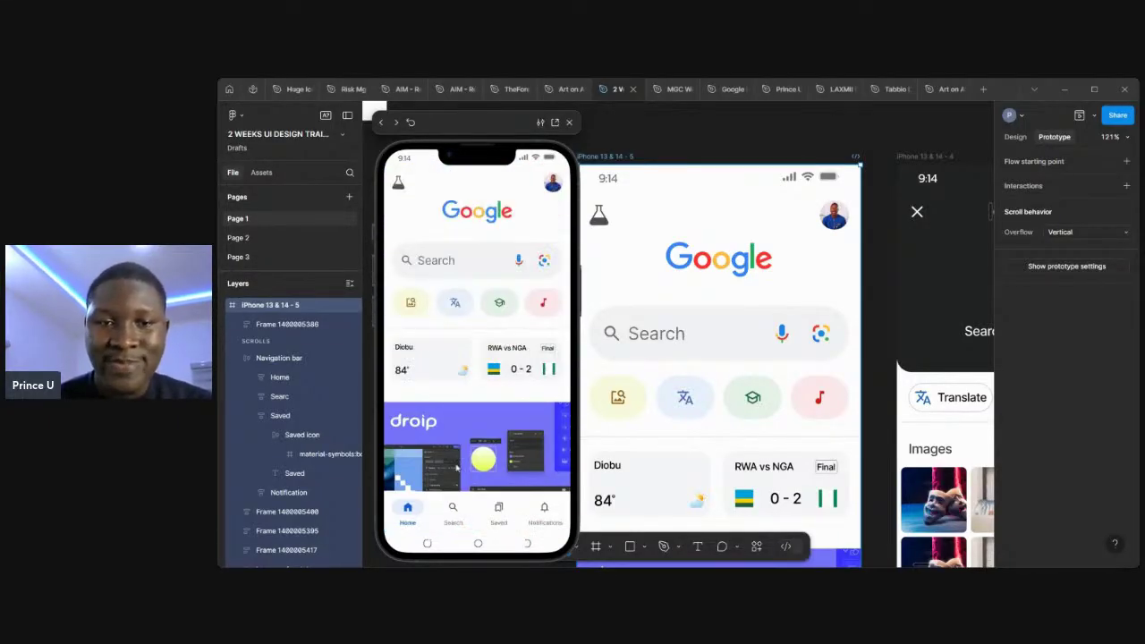
pyautogui.scroll(-5, 728, 427)
# Set the Google home frame's navigation bar position to Fixed (stay in place) and check the setting of the system bar below it.
pyautogui.keyDown('ctrl'); pyautogui.scroll(-5, 728, 428); pyautogui.keyUp('ctrl')
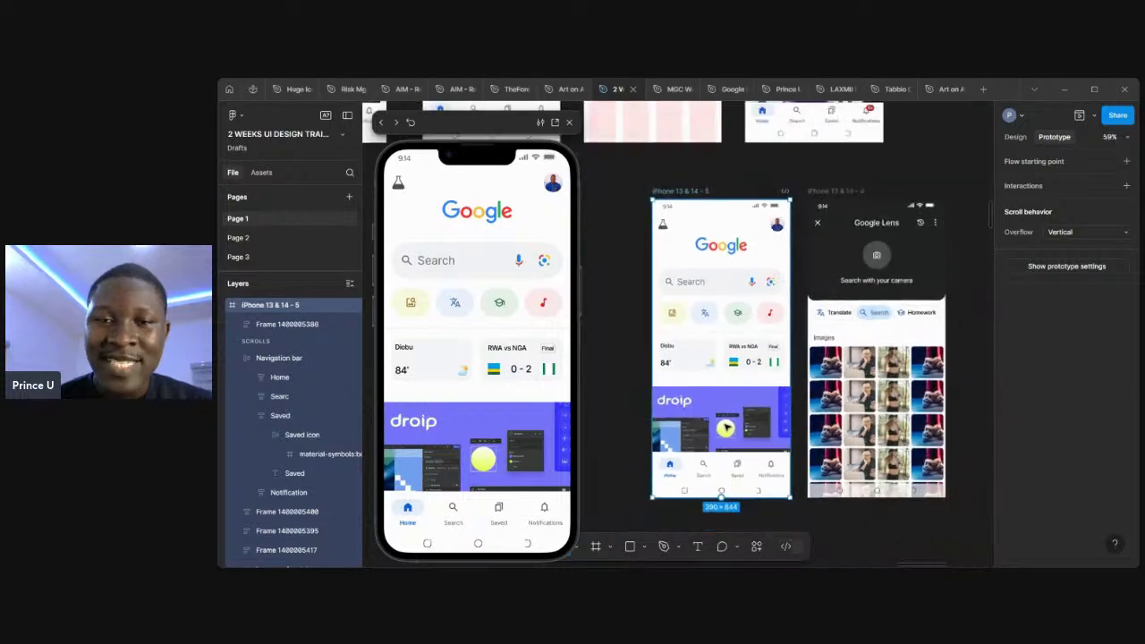
pyautogui.keyDown('ctrl'); pyautogui.scroll(3, 726, 427); pyautogui.keyUp('ctrl')
pyautogui.click(732, 341)
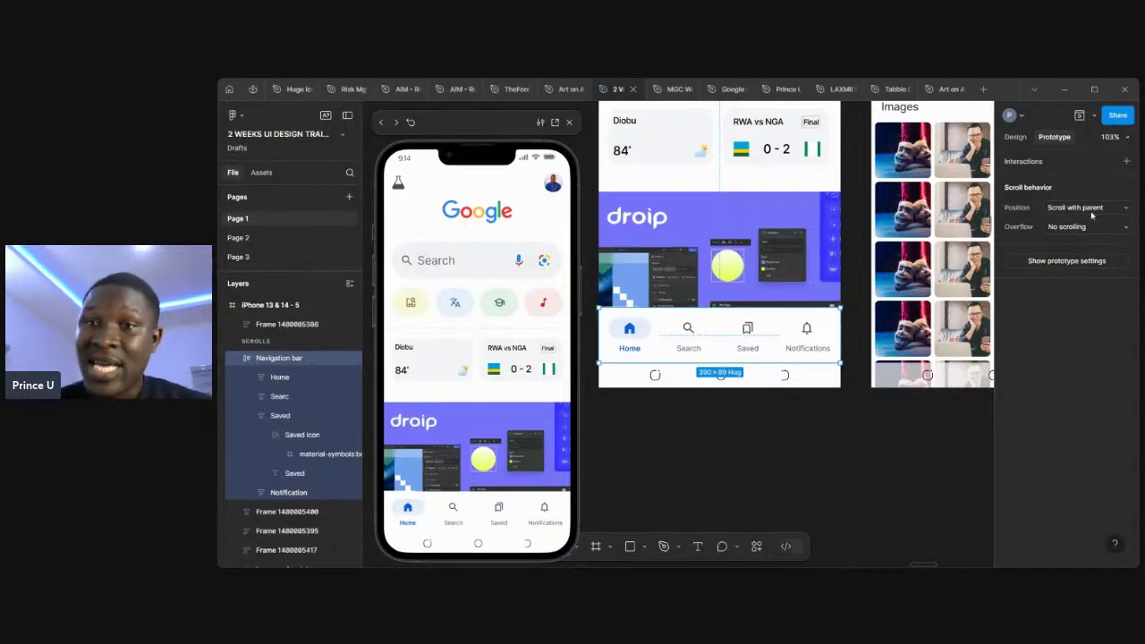
pyautogui.click(1124, 209)
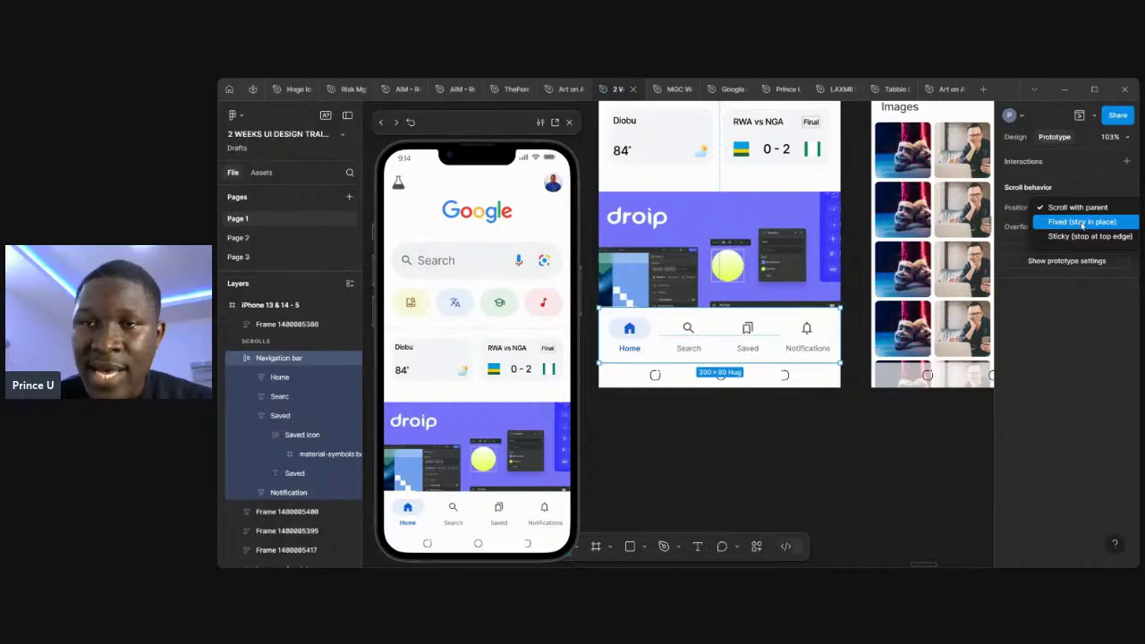
pyautogui.click(1082, 222)
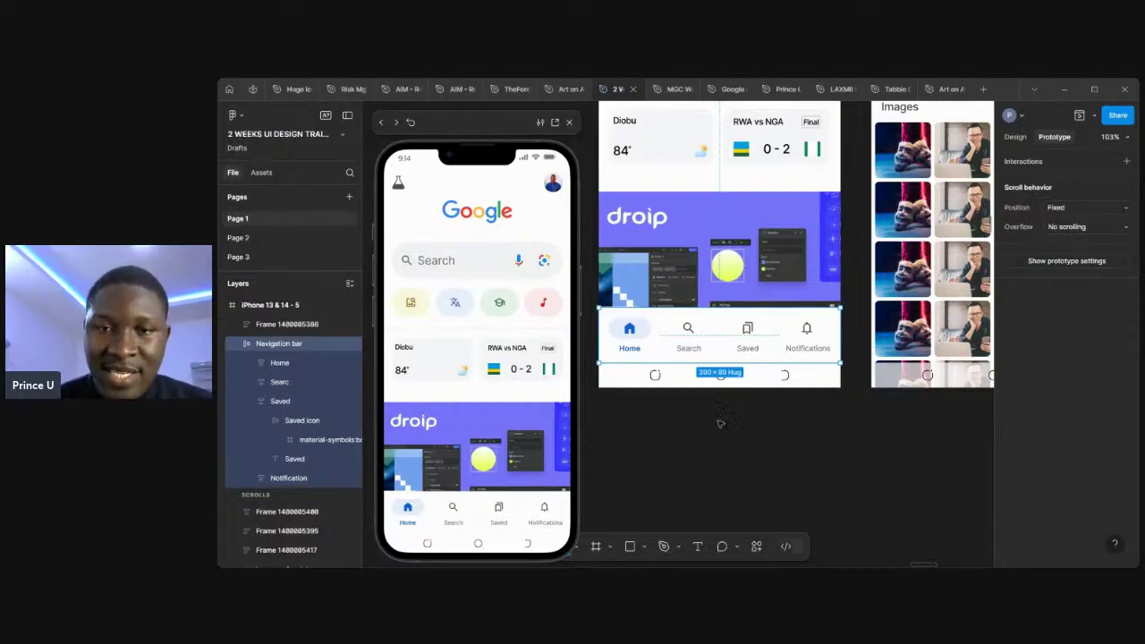
pyautogui.click(719, 376)
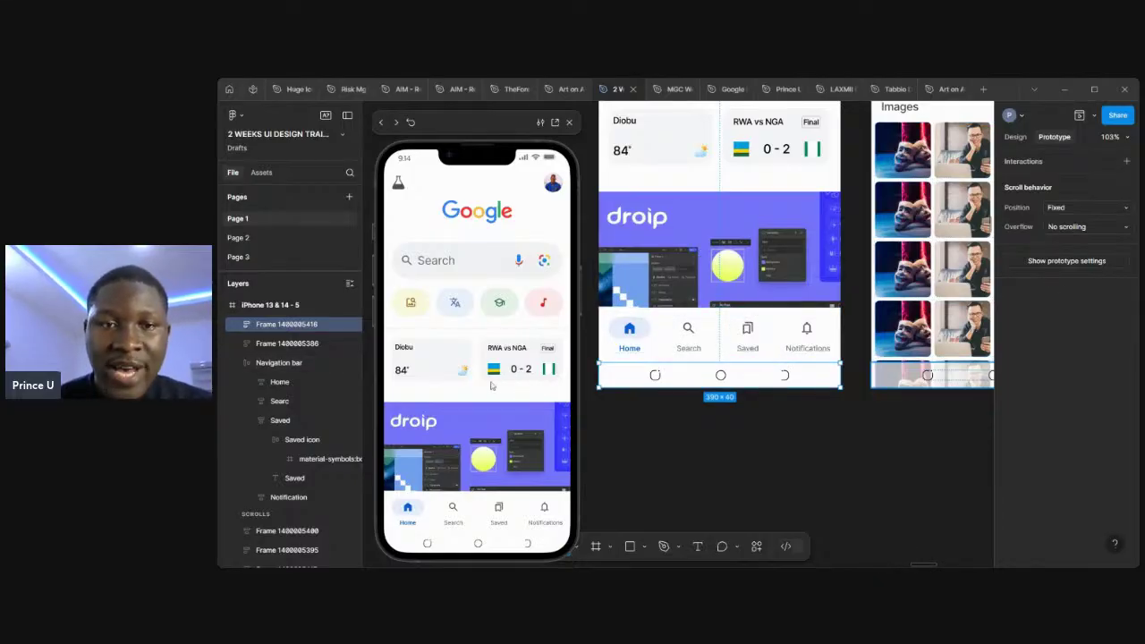
# Select the Google home frame and scroll through its whole feed in the preview to check the status, navigation and system bars.
pyautogui.scroll(5, 713, 281)
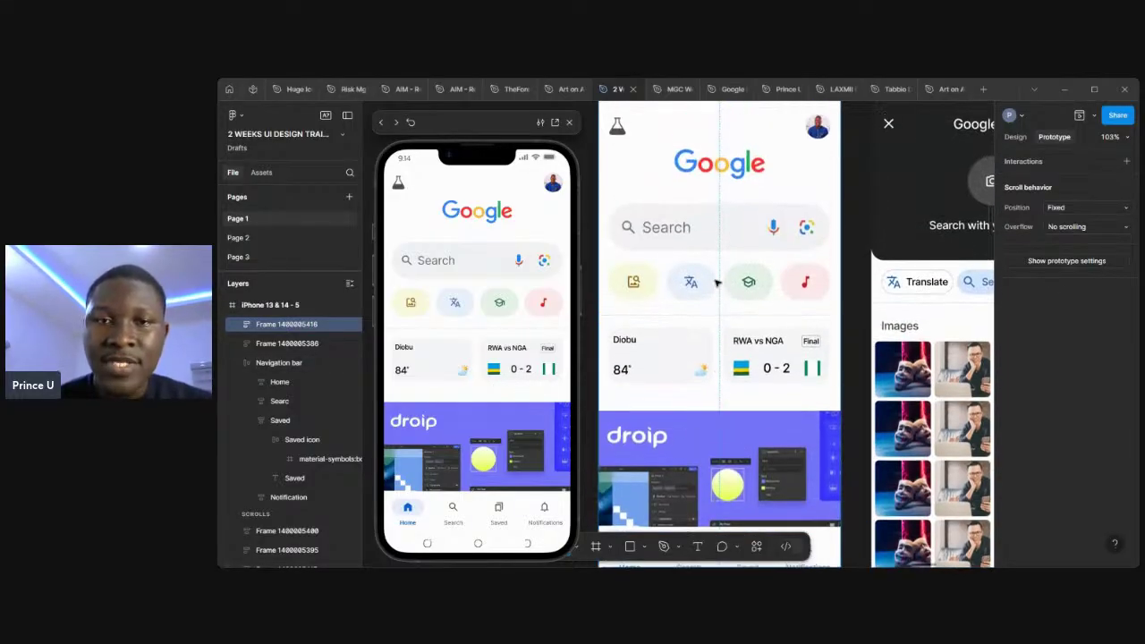
pyautogui.click(653, 266)
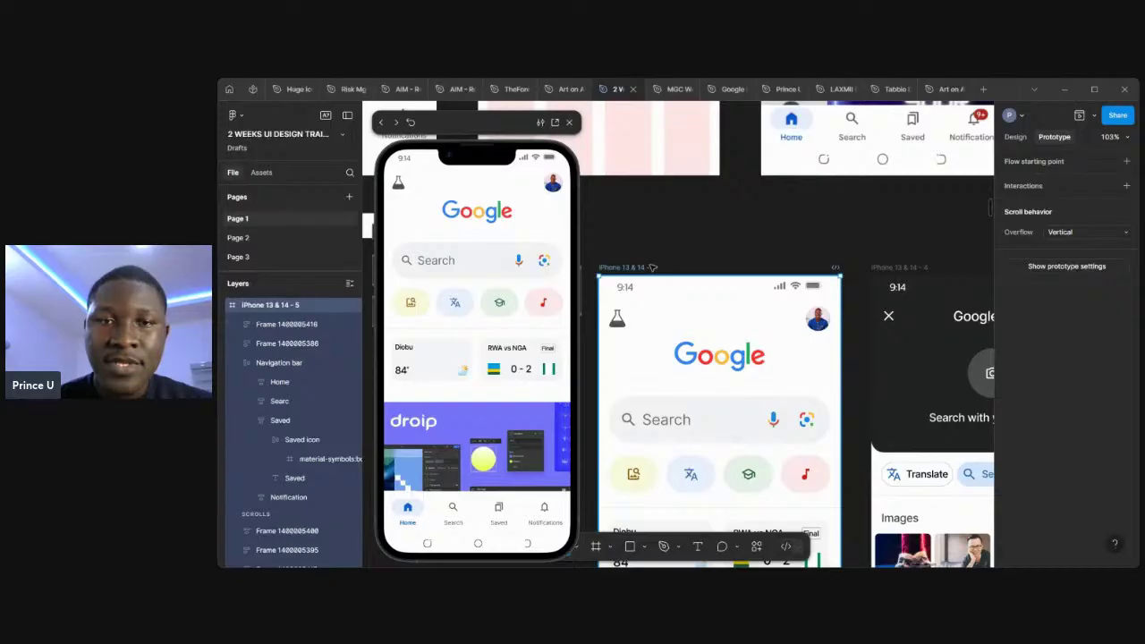
pyautogui.scroll(-3, 652, 268)
pyautogui.scroll(-3, 689, 243)
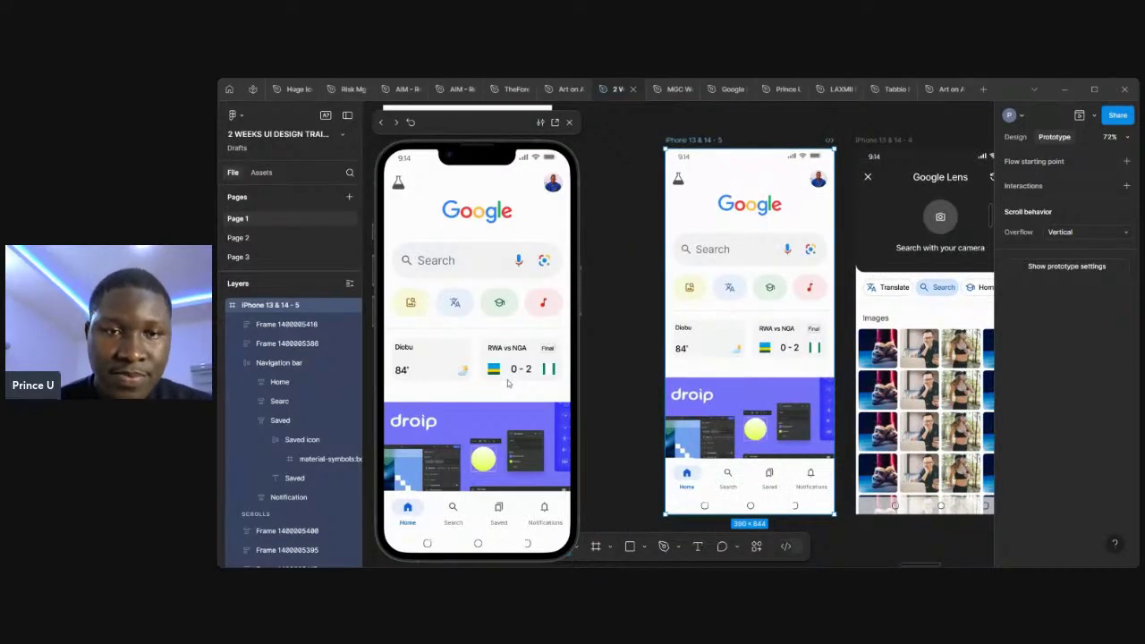
pyautogui.scroll(-3, 490, 407)
pyautogui.scroll(3, 490, 410)
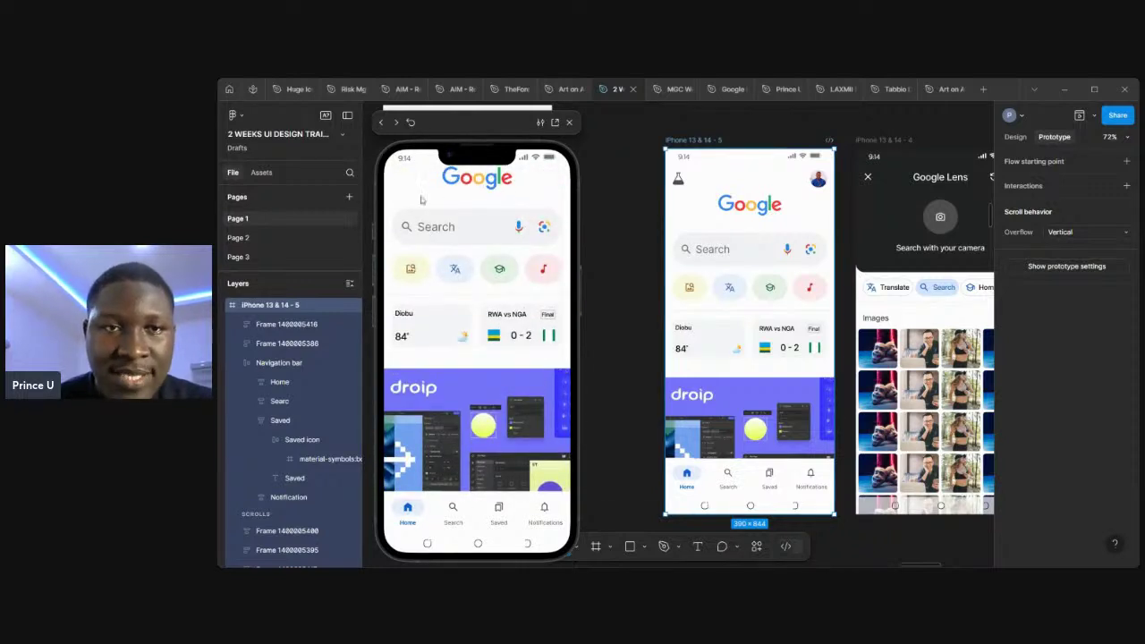
pyautogui.scroll(-3, 418, 268)
pyautogui.scroll(3, 413, 376)
pyautogui.scroll(-3, 407, 447)
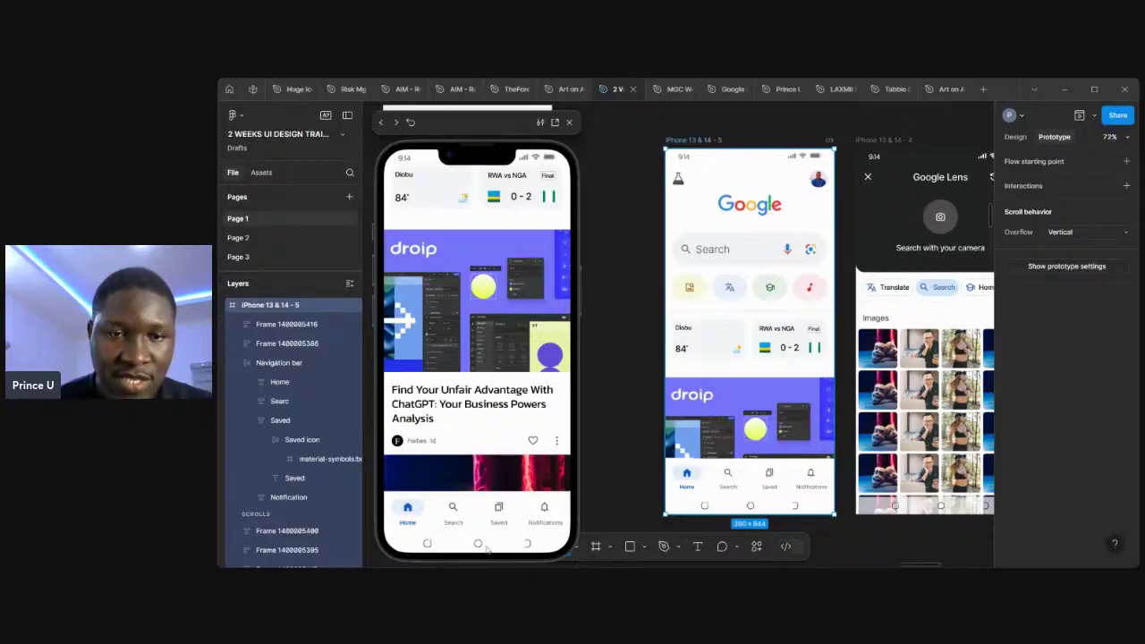
pyautogui.scroll(-5, 484, 405)
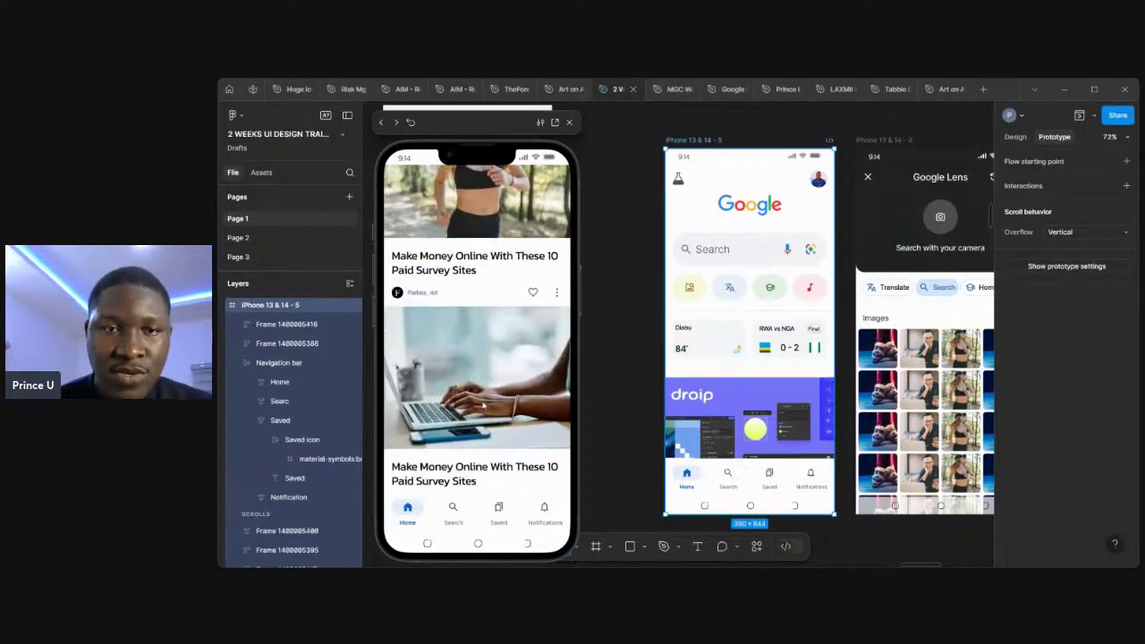
pyautogui.scroll(-10, 484, 406)
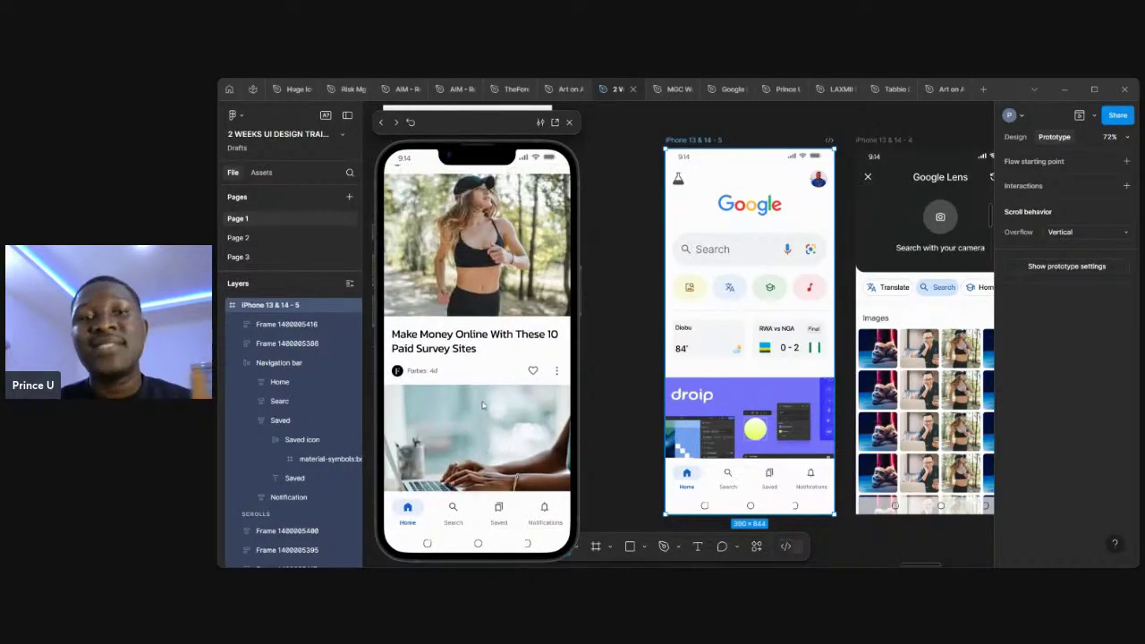
pyautogui.scroll(15, 484, 405)
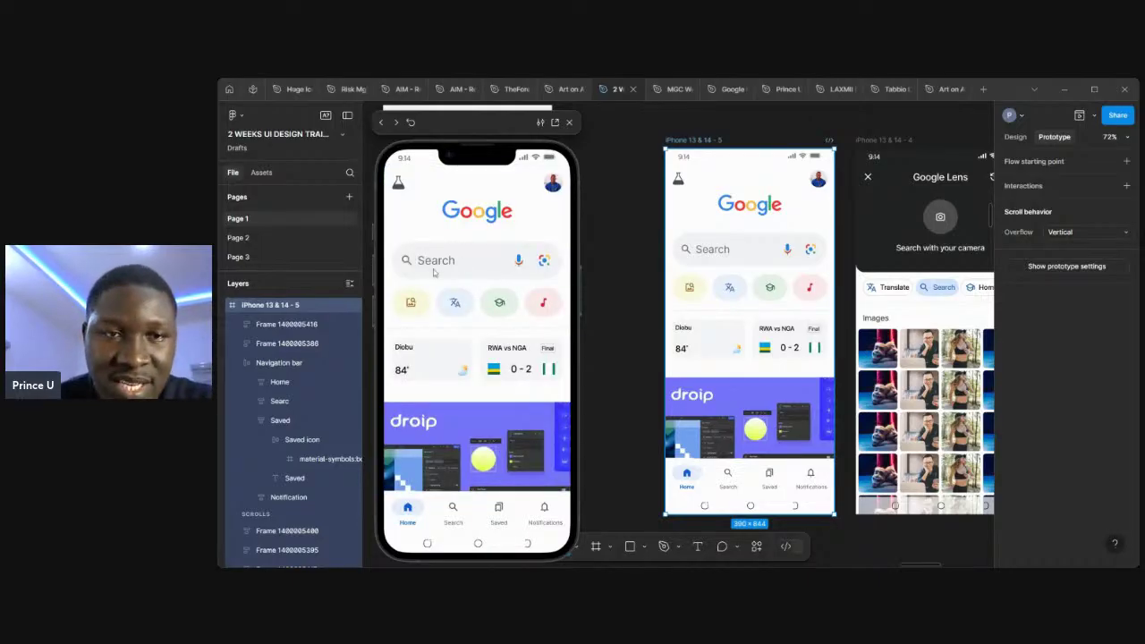
# Wrap the Google home frame's search bar in its own frame and extend that frame's top edge upward to a height of 128.
pyautogui.scroll(-1, 469, 261)
pyautogui.scroll(-1, 469, 261)
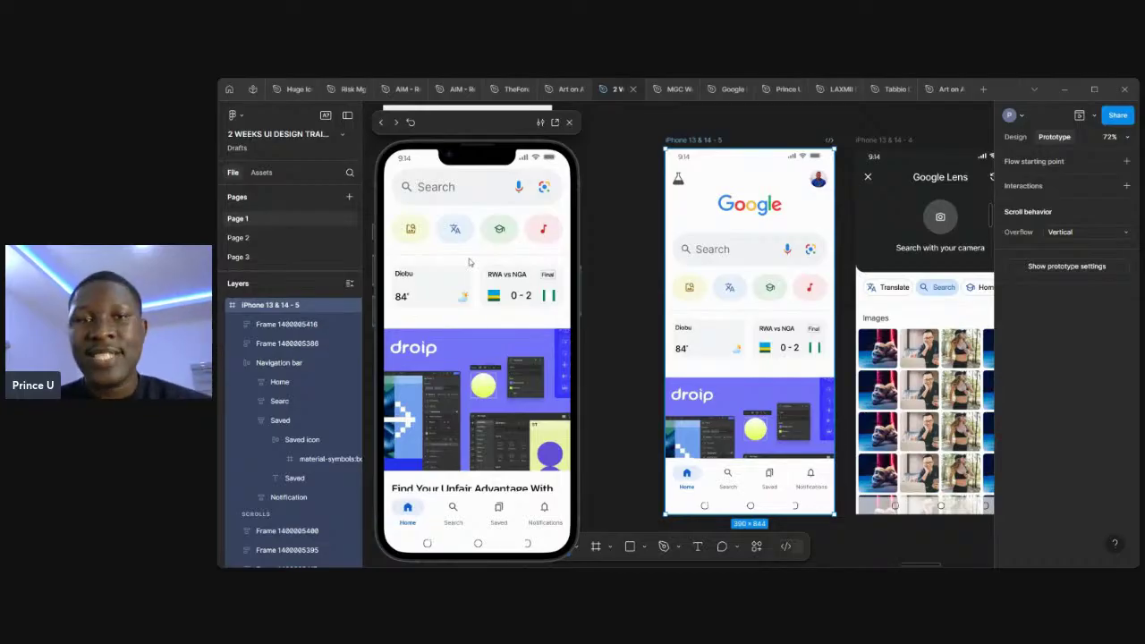
pyautogui.scroll(2, 469, 261)
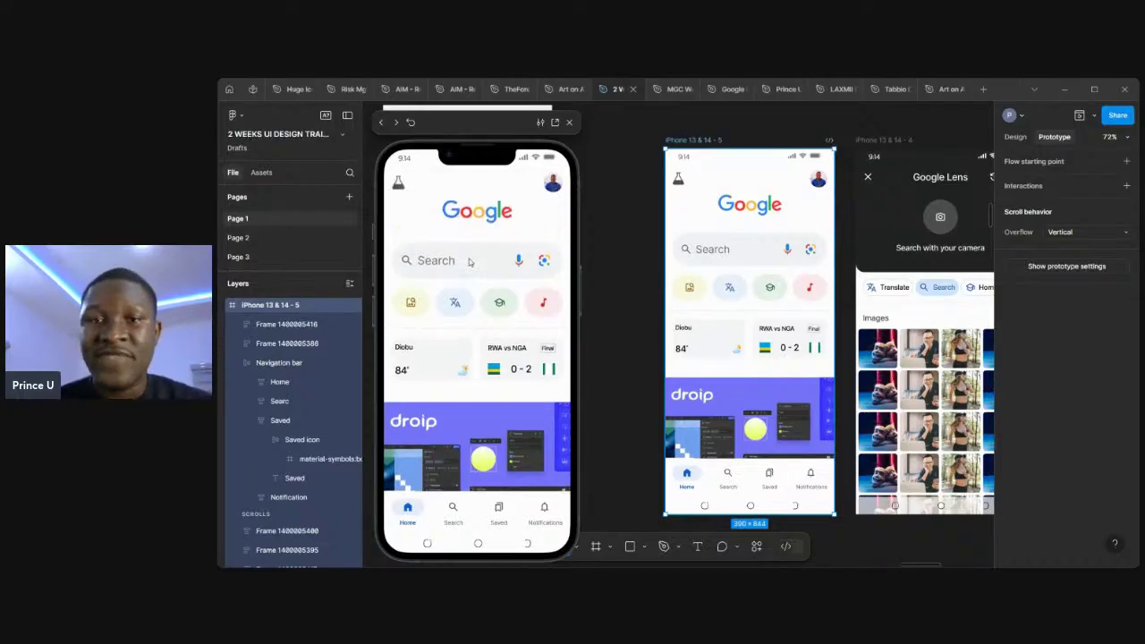
pyautogui.click(759, 246)
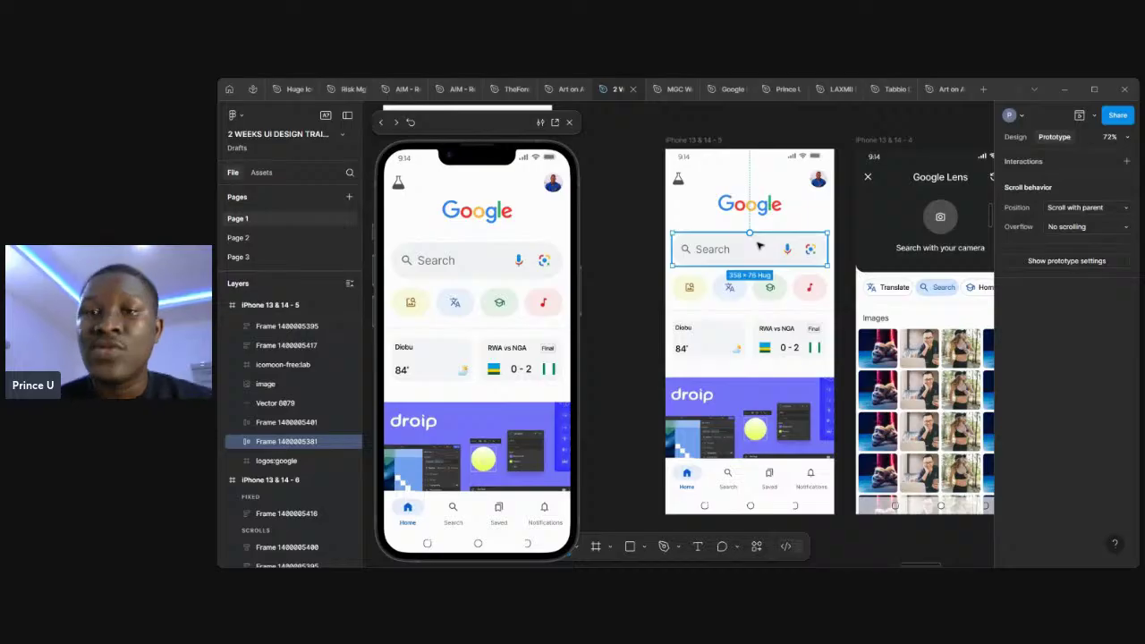
pyautogui.click(1015, 137)
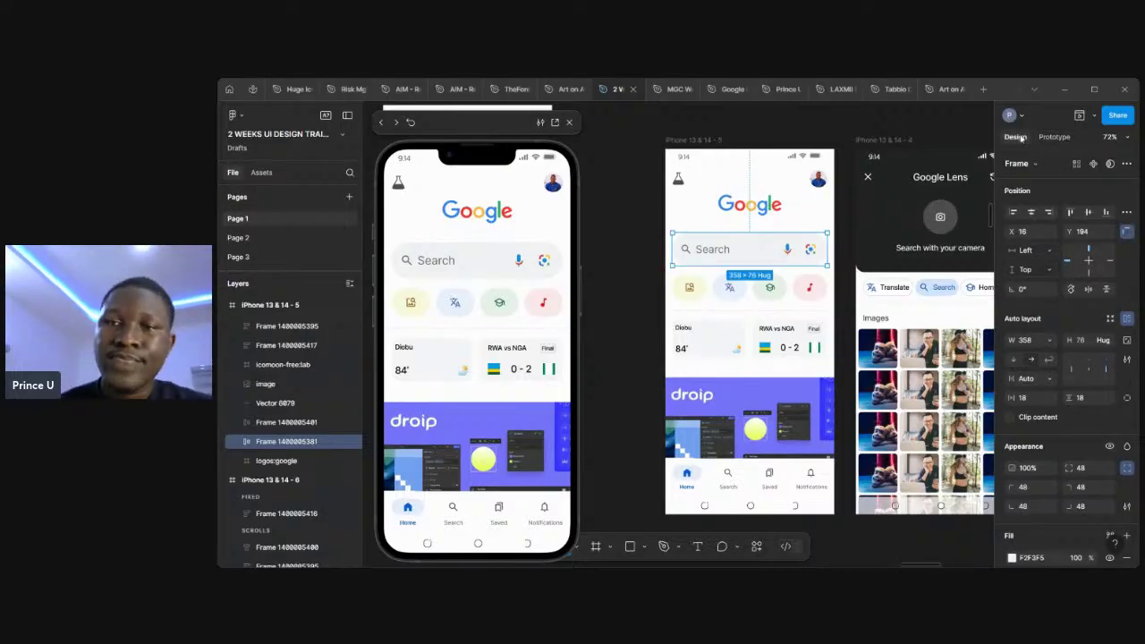
pyautogui.scroll(3, 773, 251)
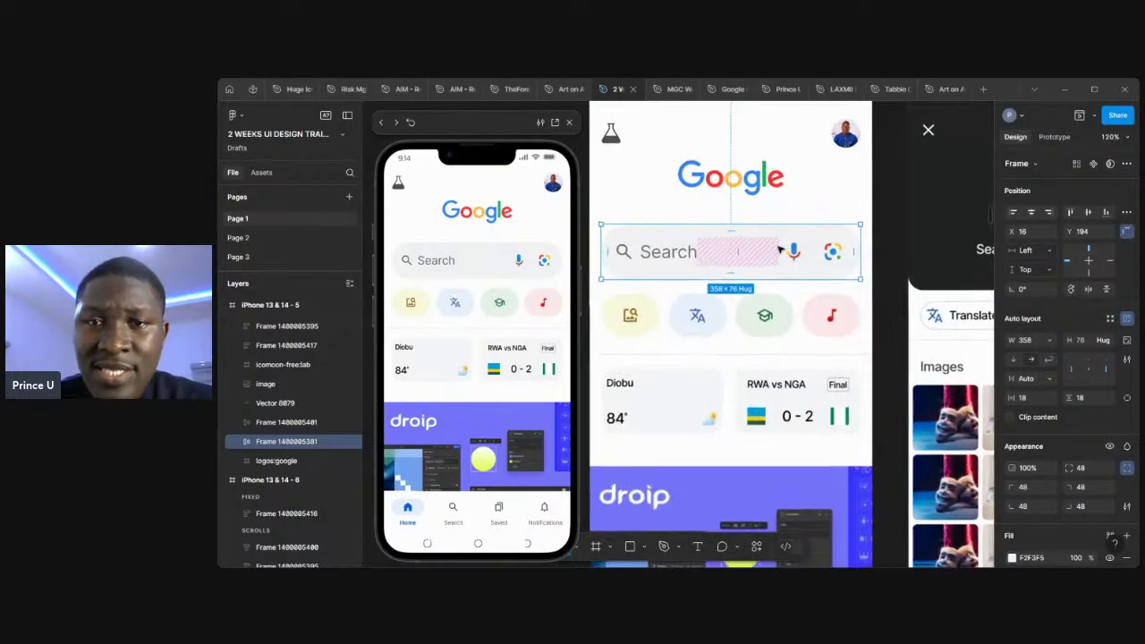
pyautogui.hscroll(-2, 780, 251)
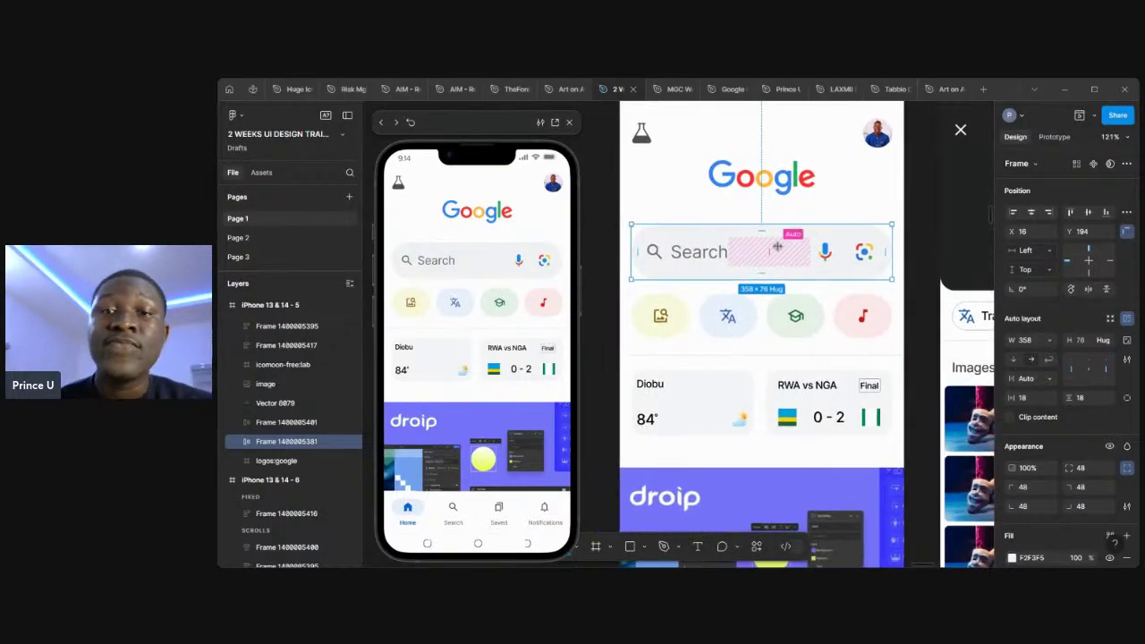
pyautogui.rightClick(847, 258)
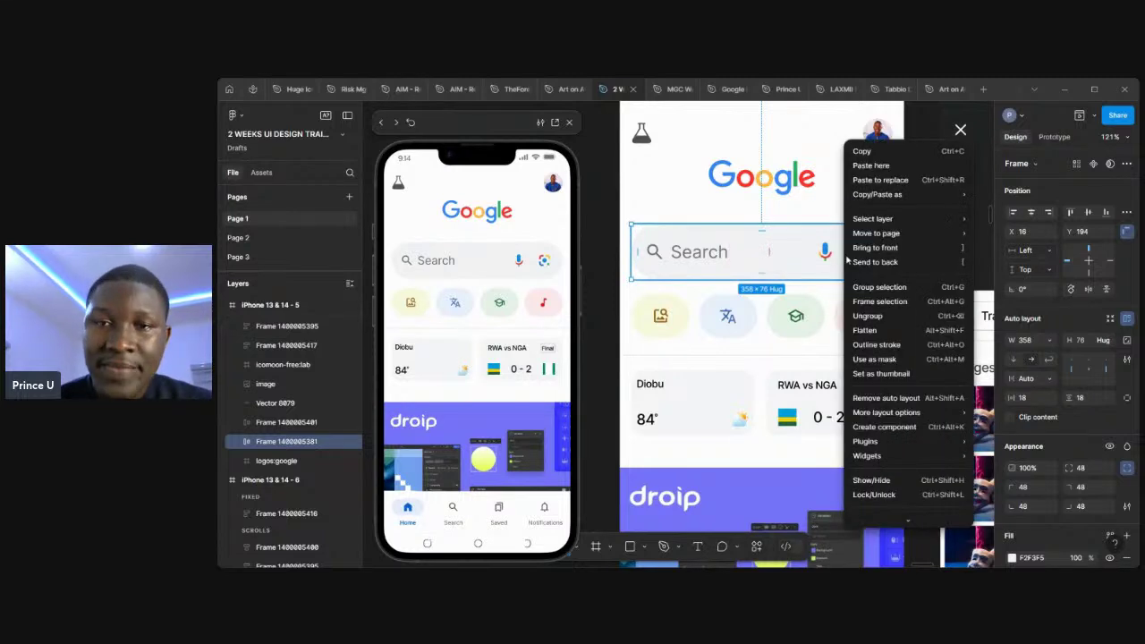
pyautogui.click(900, 305)
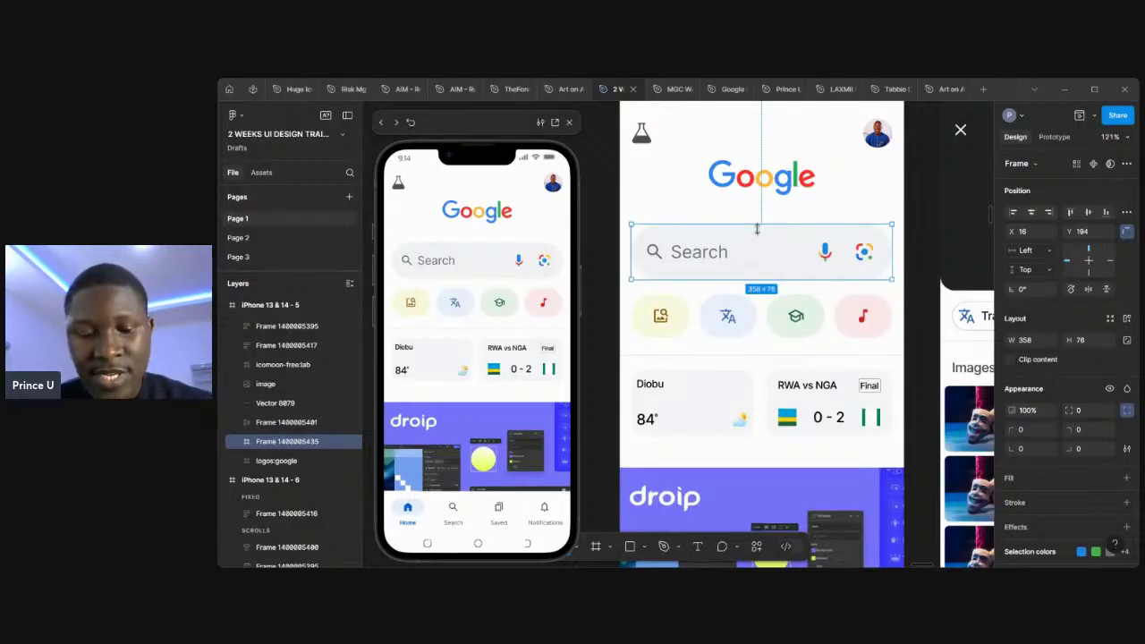
pyautogui.moveTo(758, 225); pyautogui.dragTo(758, 207)
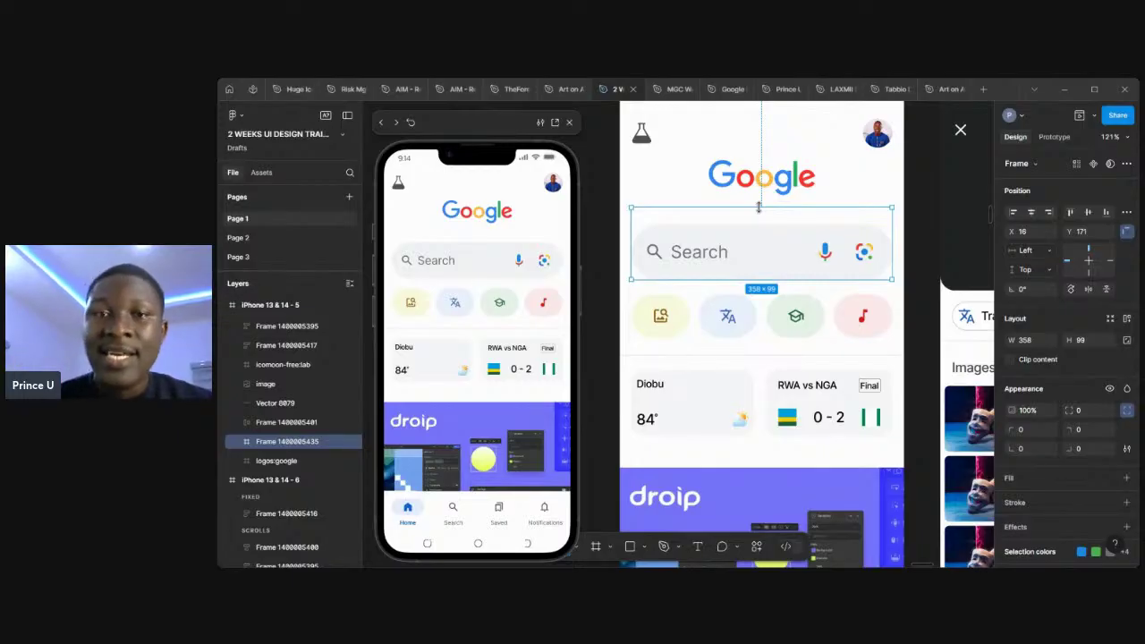
pyautogui.moveTo(759, 208); pyautogui.dragTo(758, 185)
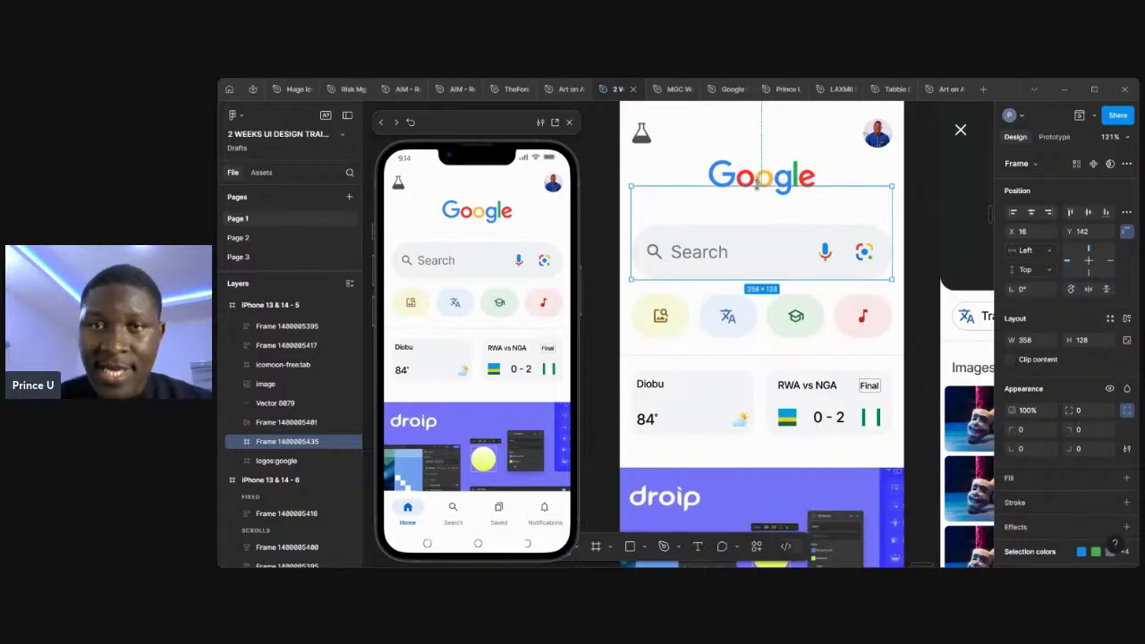
# Set the scroll position of the new search bar frame to Sticky (stop at top edge).
pyautogui.scroll(3, 760, 268)
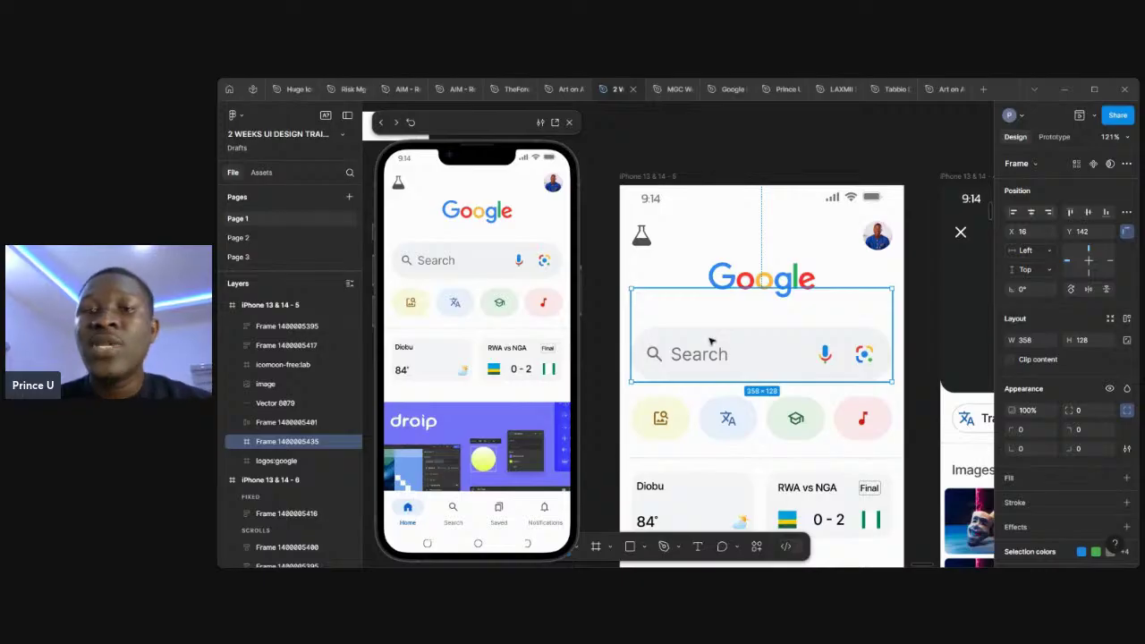
pyautogui.click(1054, 138)
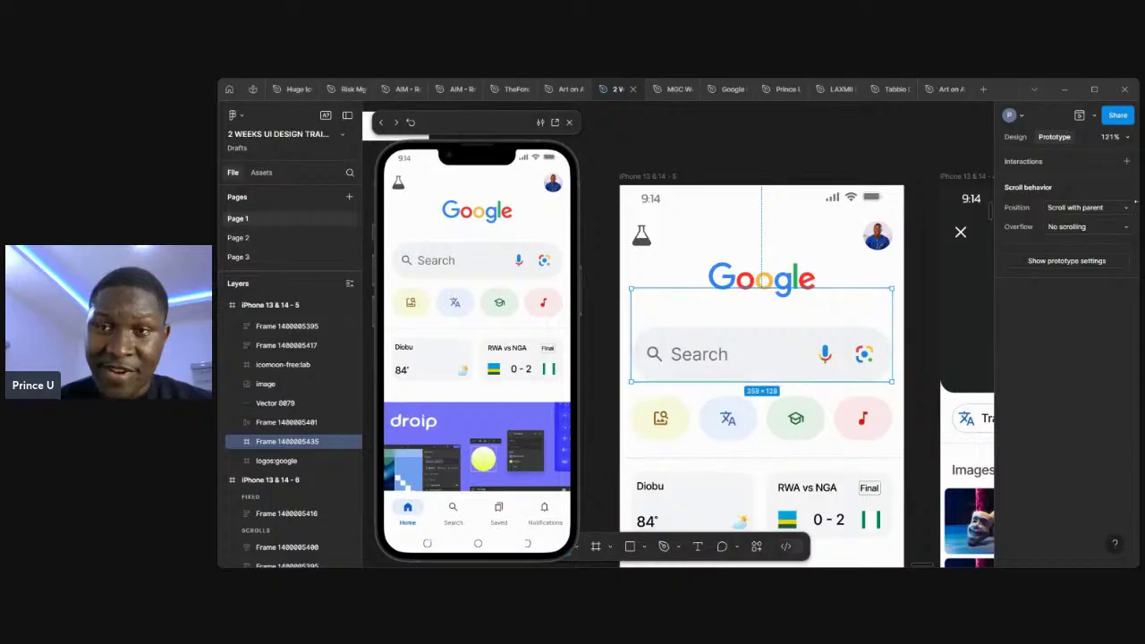
pyautogui.click(1127, 208)
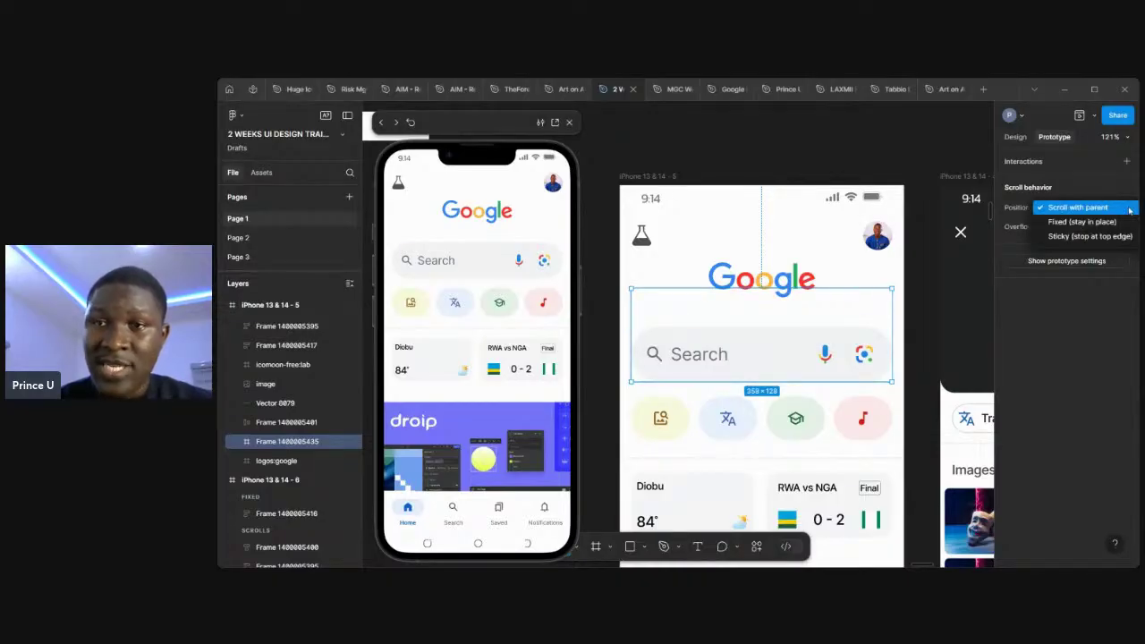
pyautogui.click(1062, 239)
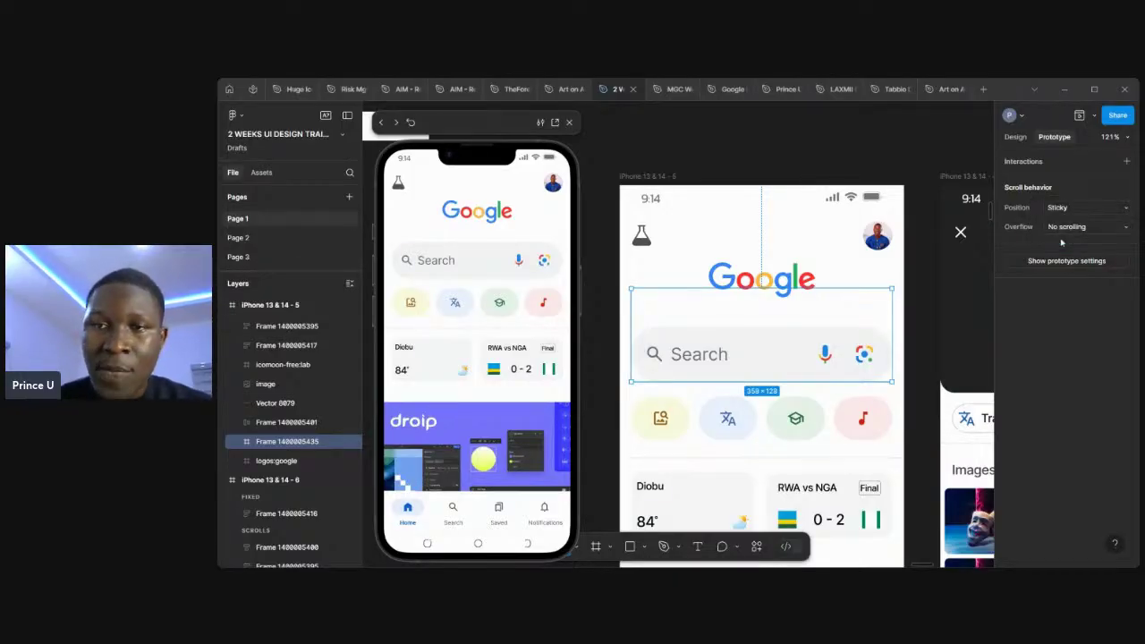
# Select the Google home frame and scroll its preview up and down to check how the sticky search bar behaves over the feed.
pyautogui.click(655, 177)
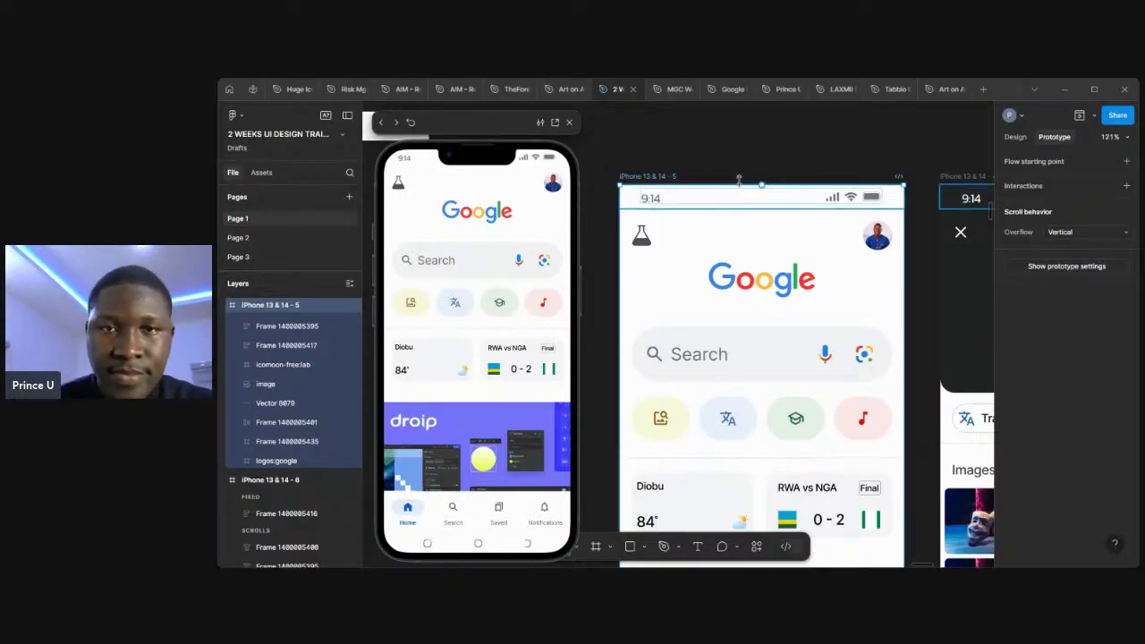
pyautogui.scroll(-4, 472, 329)
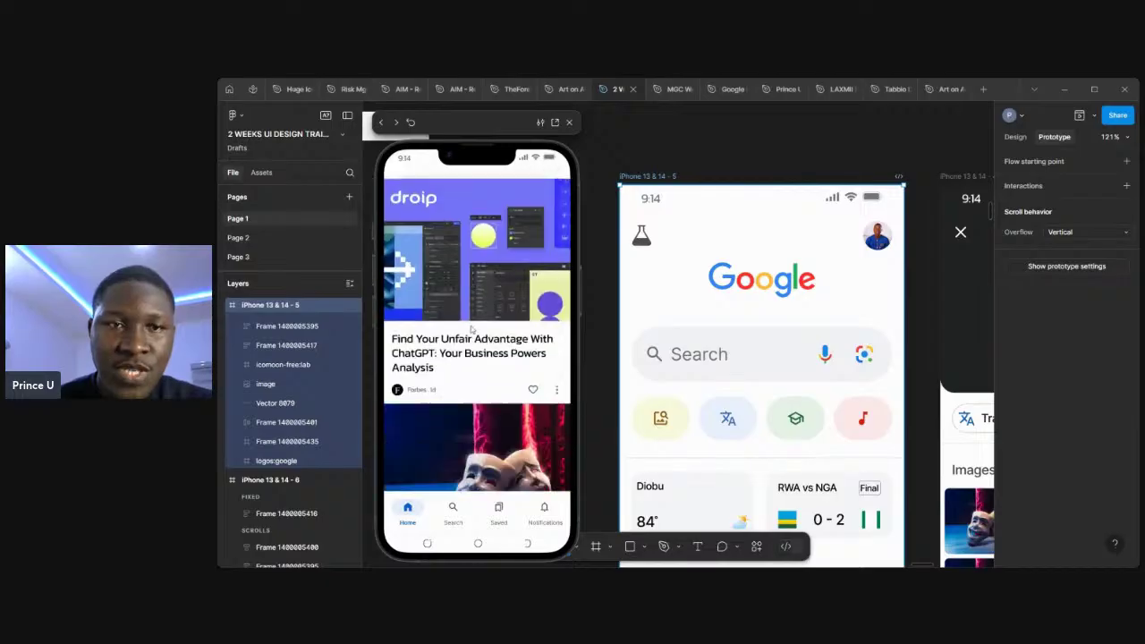
pyautogui.scroll(-1, 473, 330)
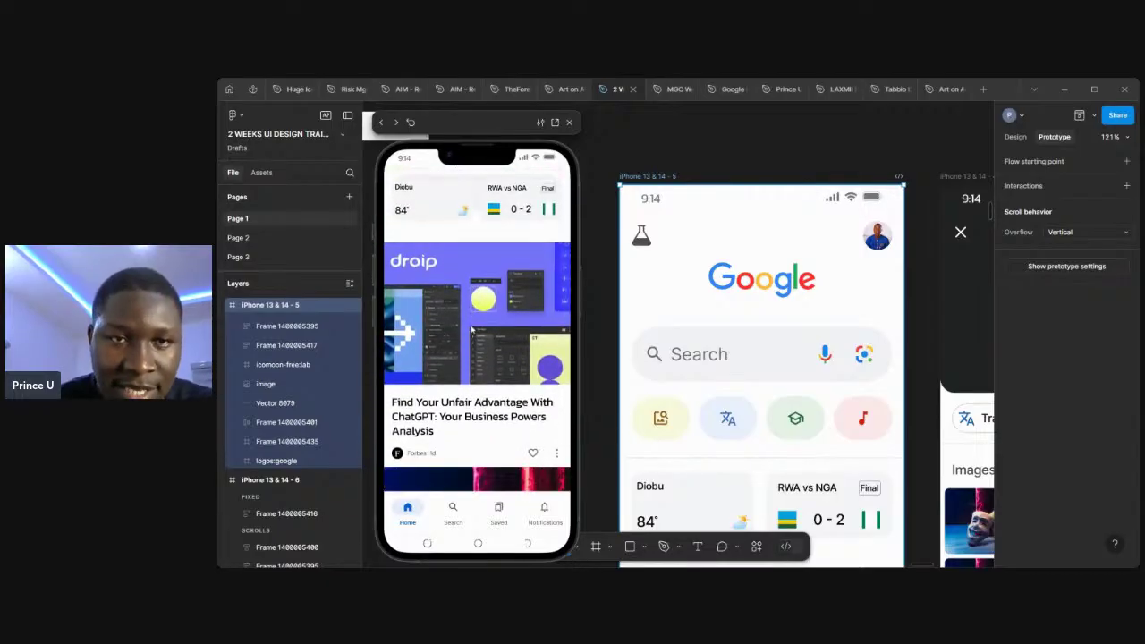
pyautogui.scroll(1, 472, 329)
pyautogui.scroll(4, 471, 327)
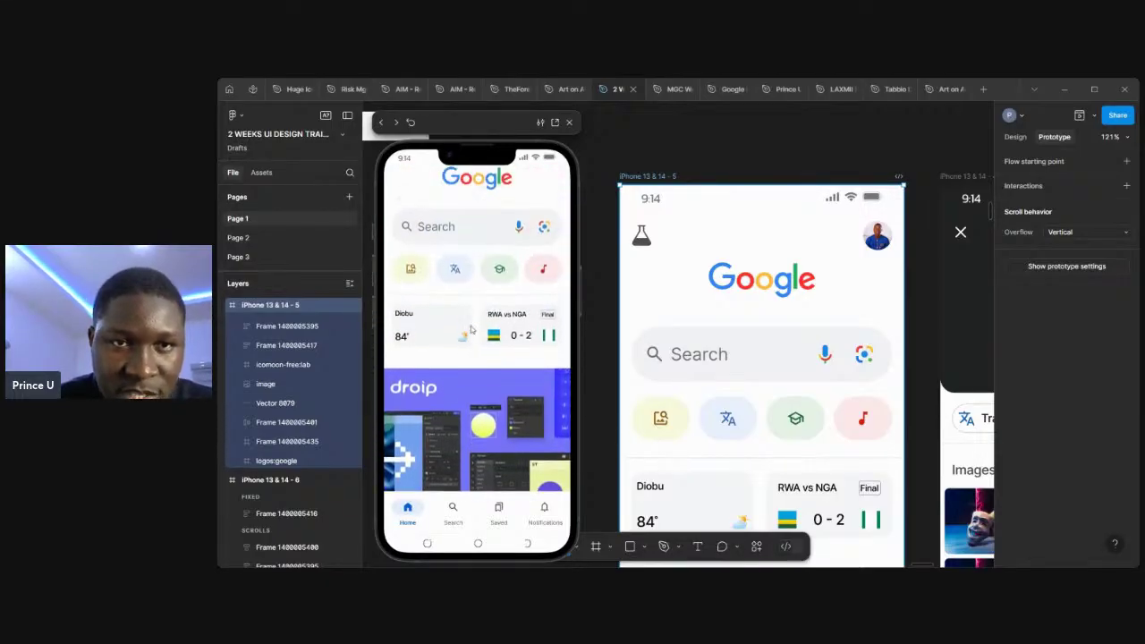
pyautogui.scroll(-1, 472, 328)
pyautogui.scroll(-2, 472, 330)
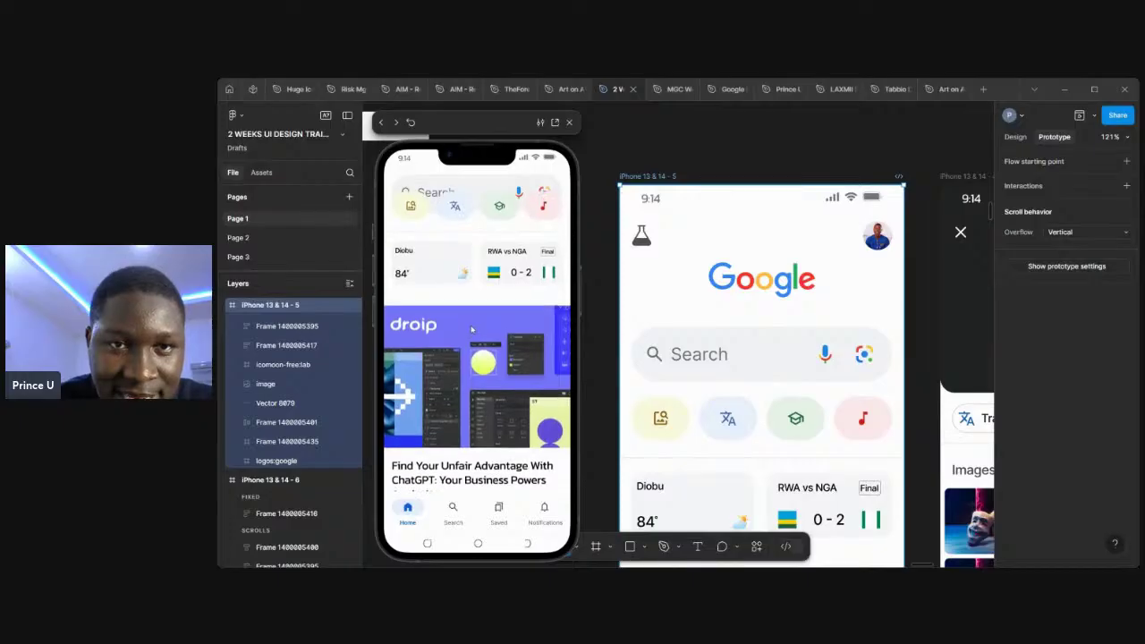
pyautogui.scroll(2, 472, 330)
pyautogui.scroll(-1, 472, 331)
pyautogui.scroll(3, 472, 330)
pyautogui.scroll(-3, 472, 330)
pyautogui.scroll(-1, 471, 329)
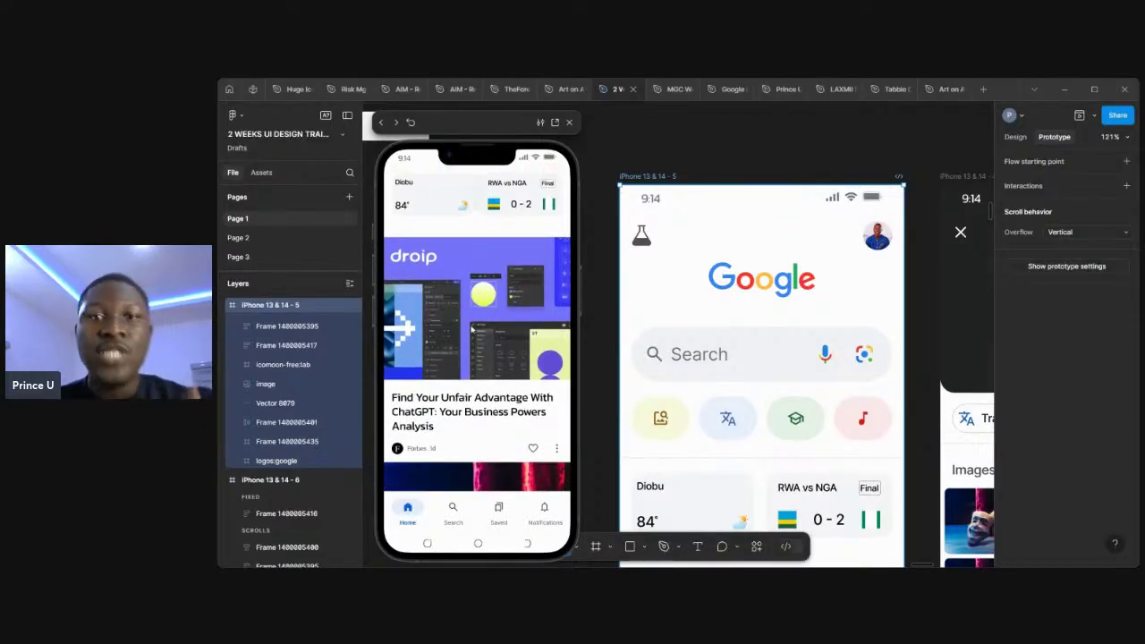
pyautogui.scroll(-4, 471, 329)
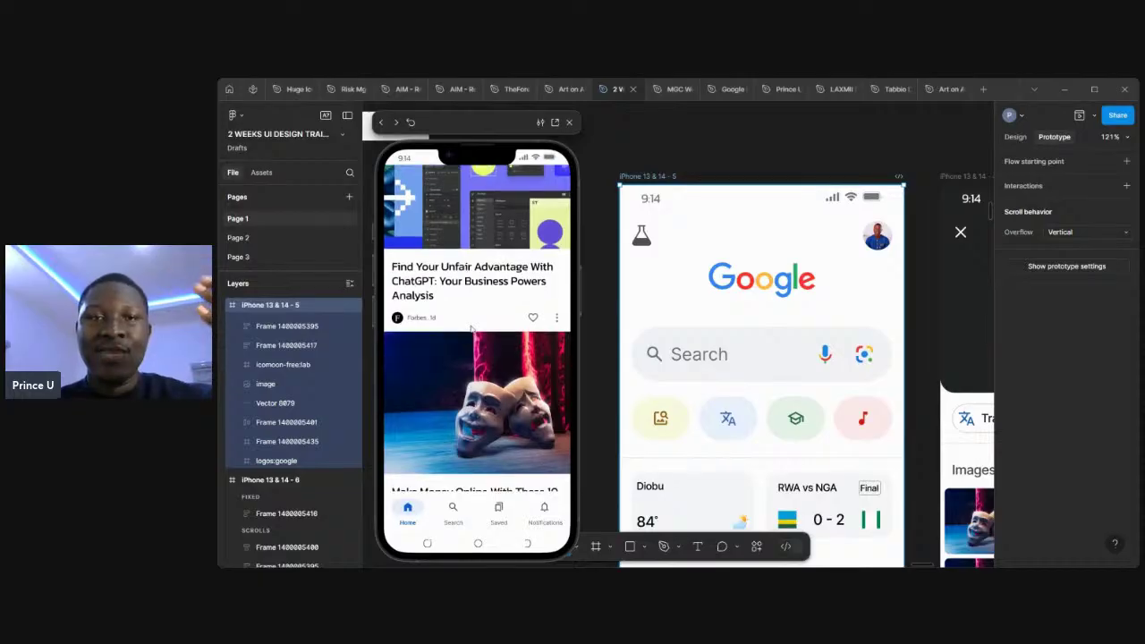
pyautogui.scroll(7, 471, 329)
pyautogui.scroll(-4, 471, 330)
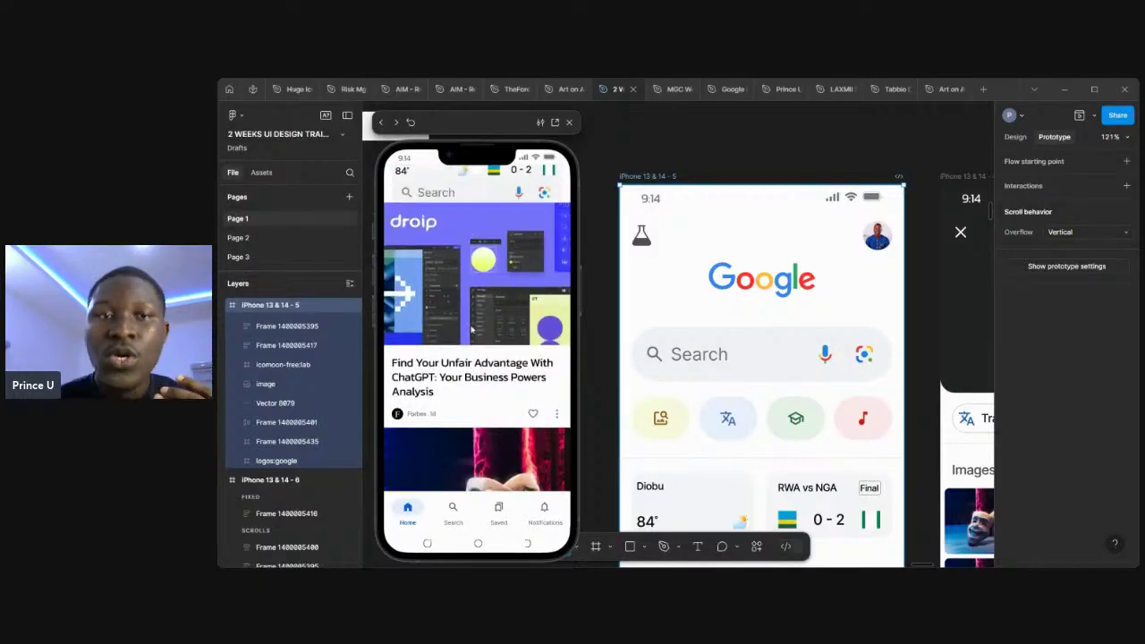
pyautogui.scroll(4, 471, 329)
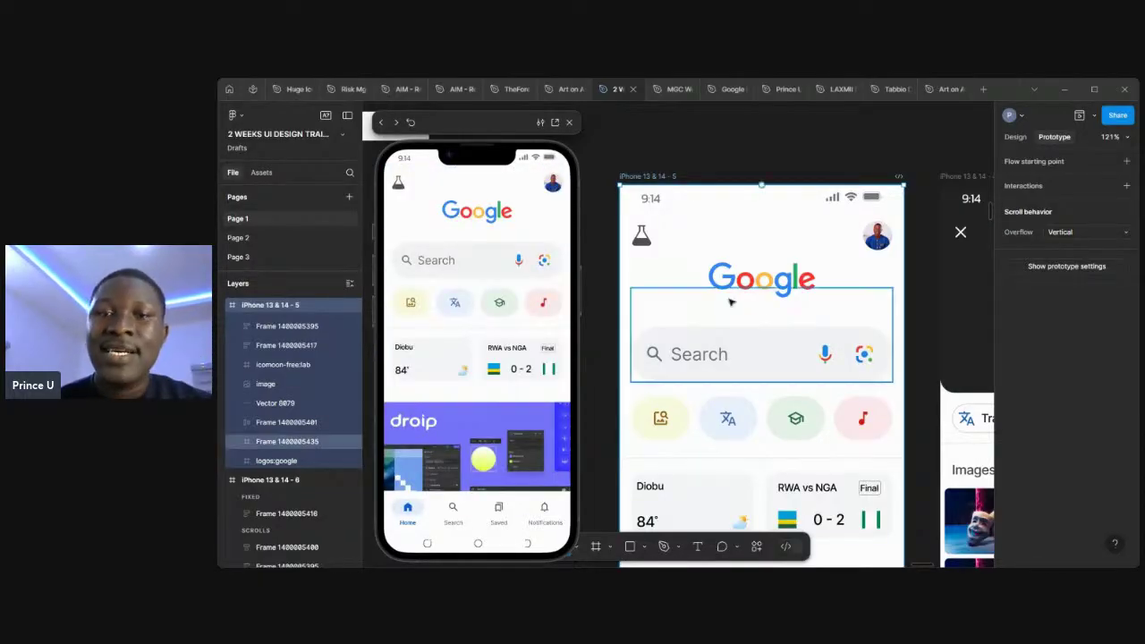
# Bring the sticky search bar frame to the front of the Google home frame's layers.
pyautogui.scroll(-2, 781, 330)
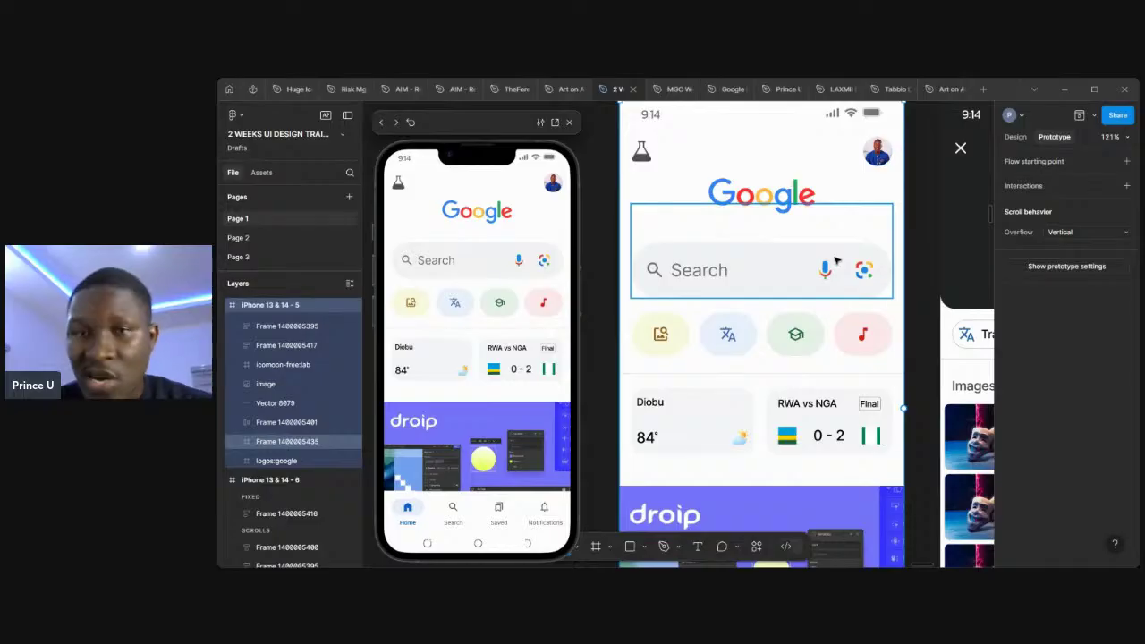
pyautogui.click(787, 259)
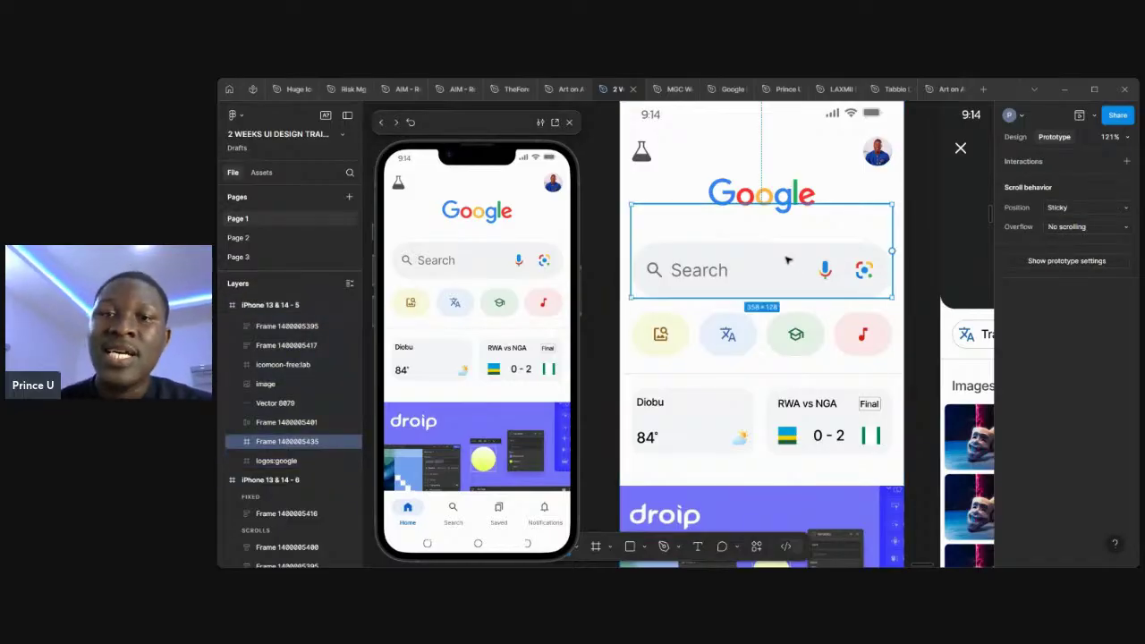
pyautogui.rightClick(787, 261)
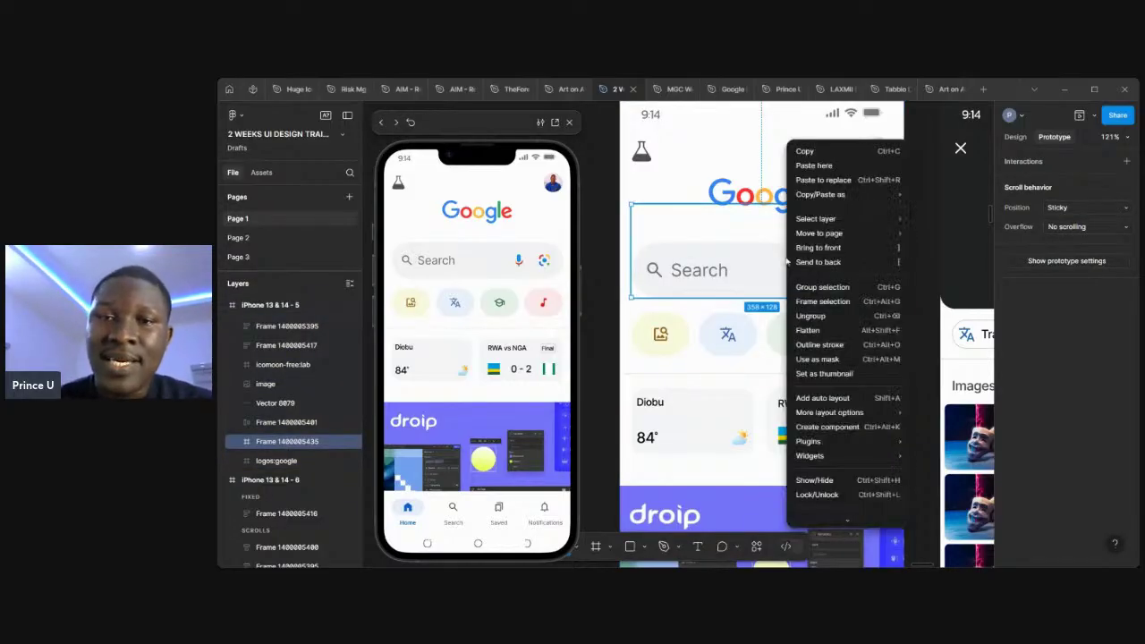
pyautogui.click(855, 255)
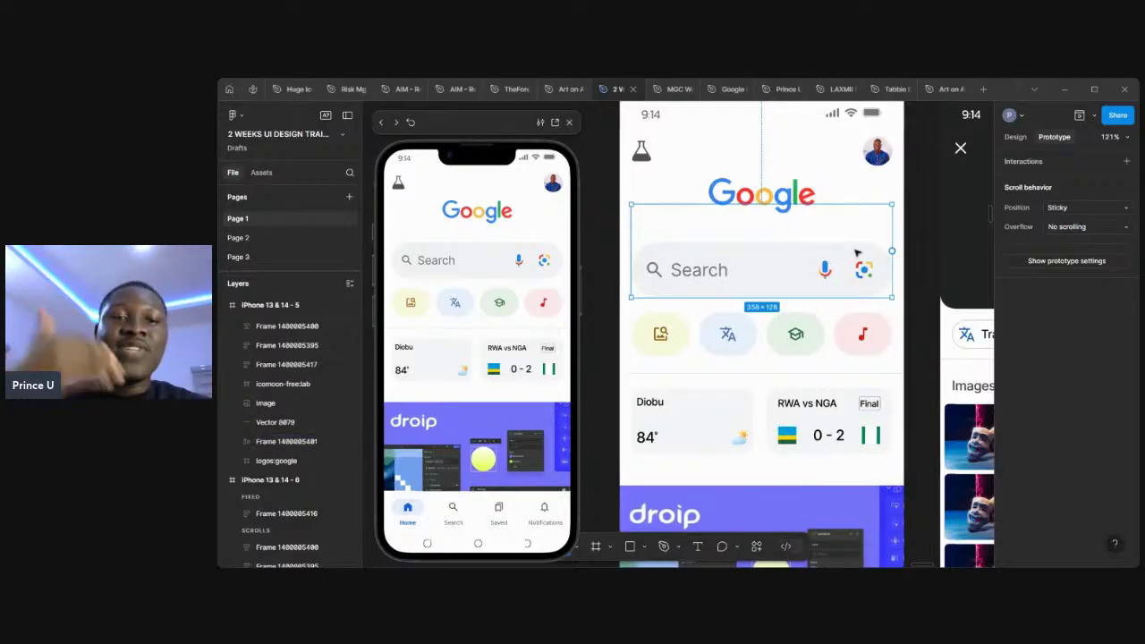
# Examine the Google home frame's layer order, including its fixed layers, and the Bring to front option.
pyautogui.scroll(-5, 252, 394)
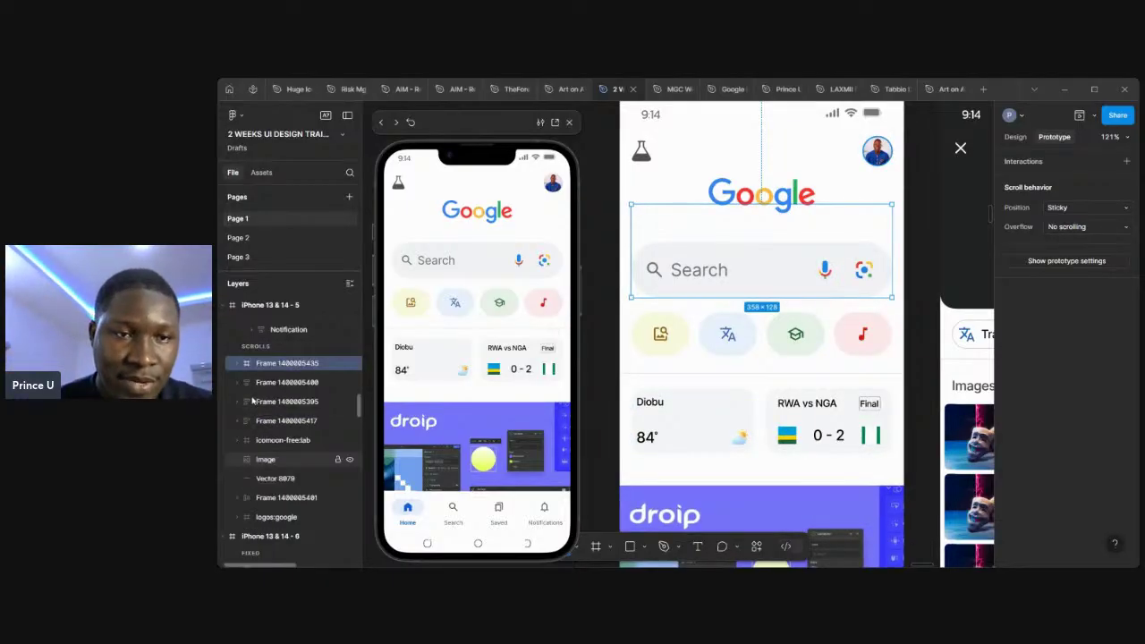
pyautogui.scroll(5, 252, 395)
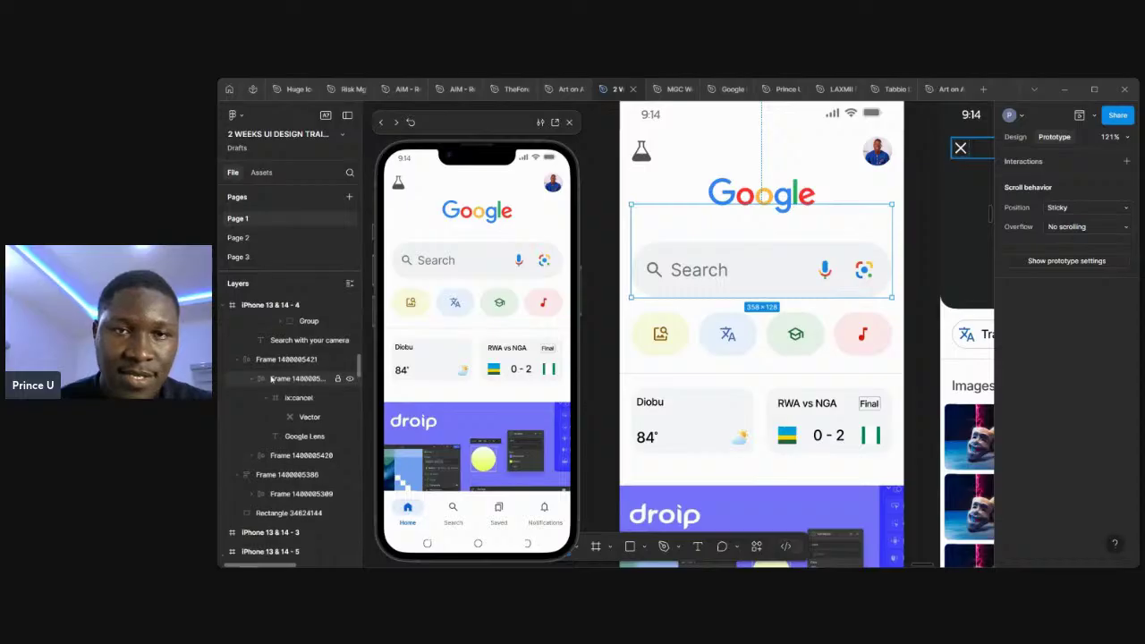
pyautogui.scroll(3, 697, 252)
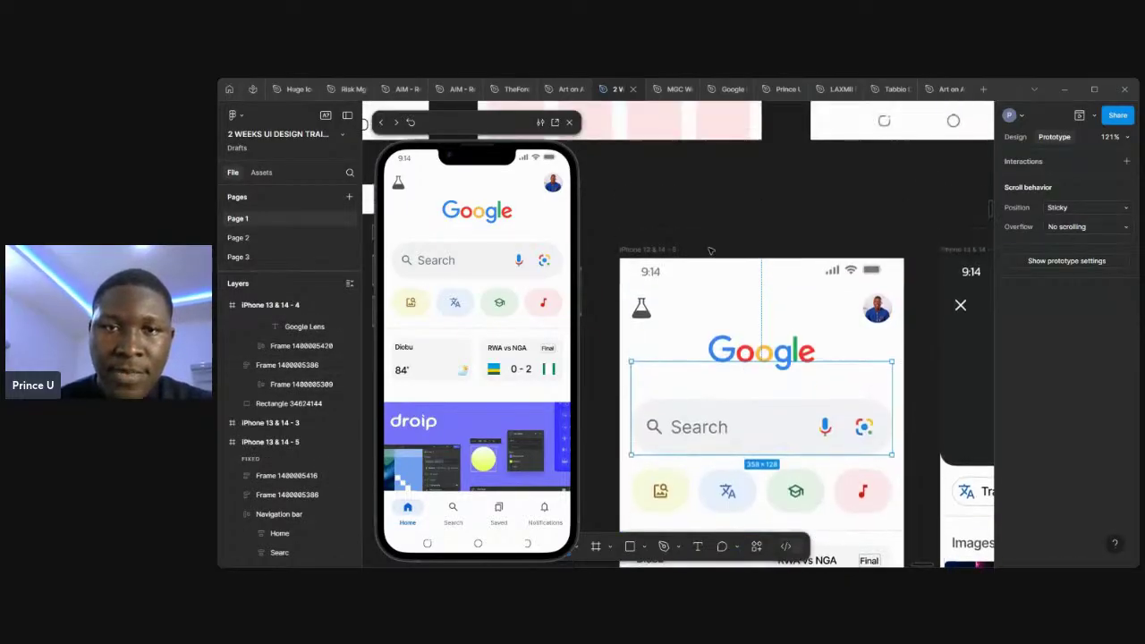
pyautogui.click(668, 251)
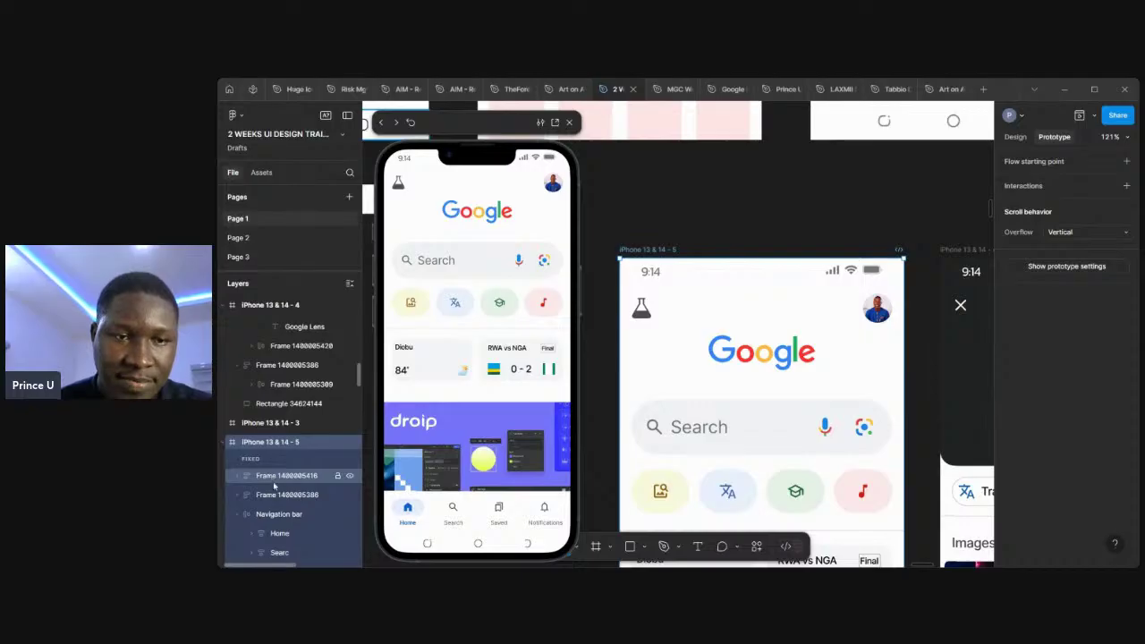
pyautogui.scroll(-1, 272, 481)
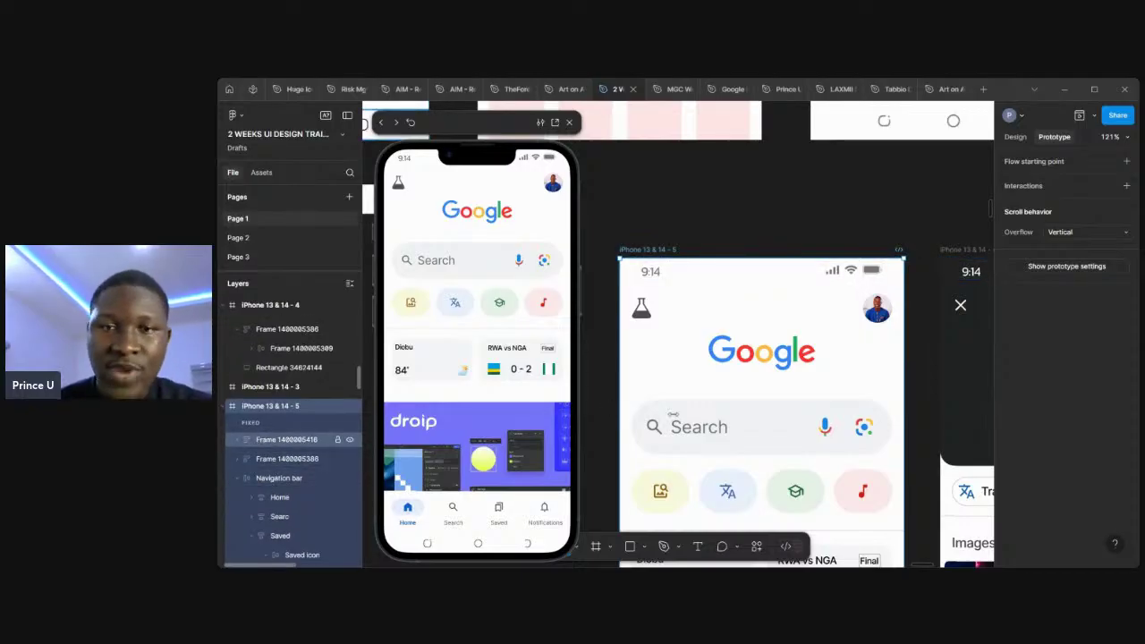
pyautogui.scroll(-3, 828, 271)
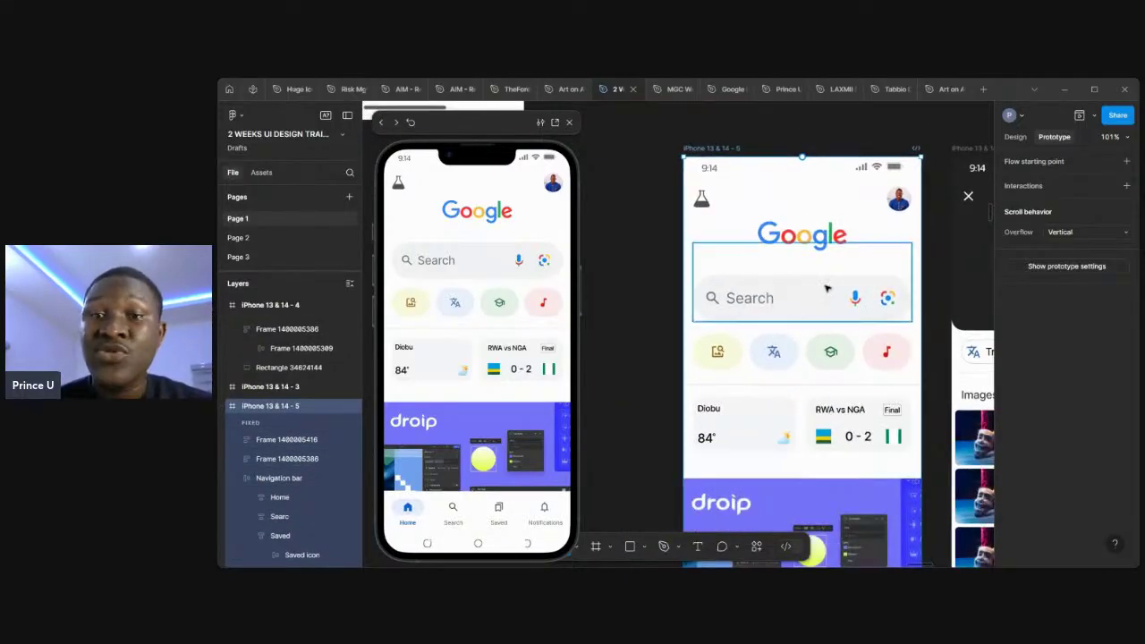
pyautogui.rightClick(826, 287)
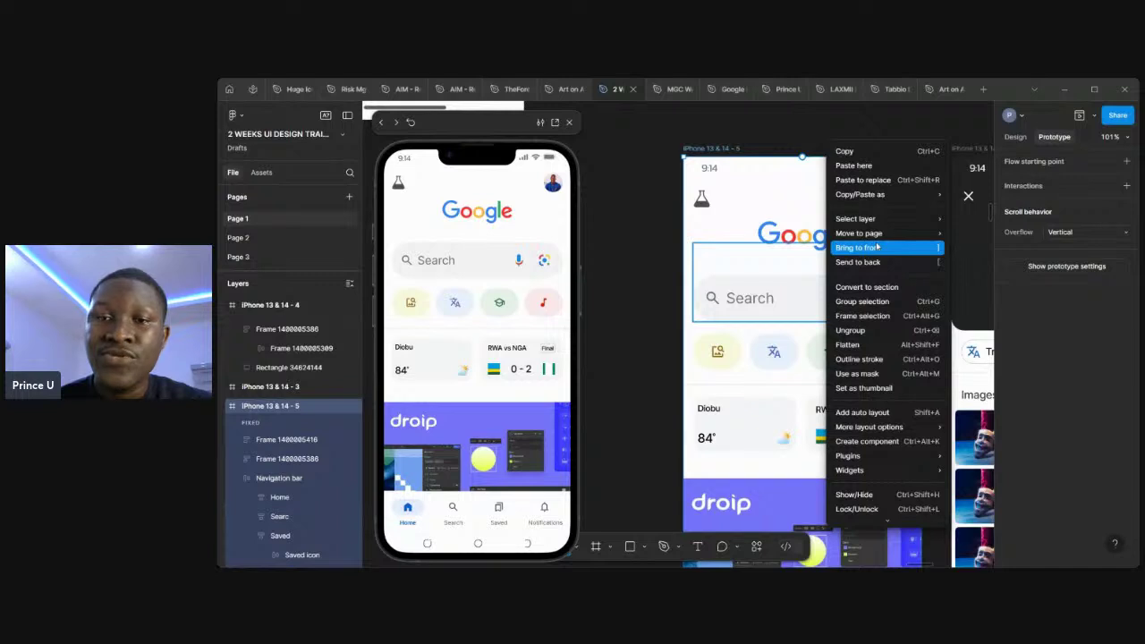
pyautogui.click(831, 242)
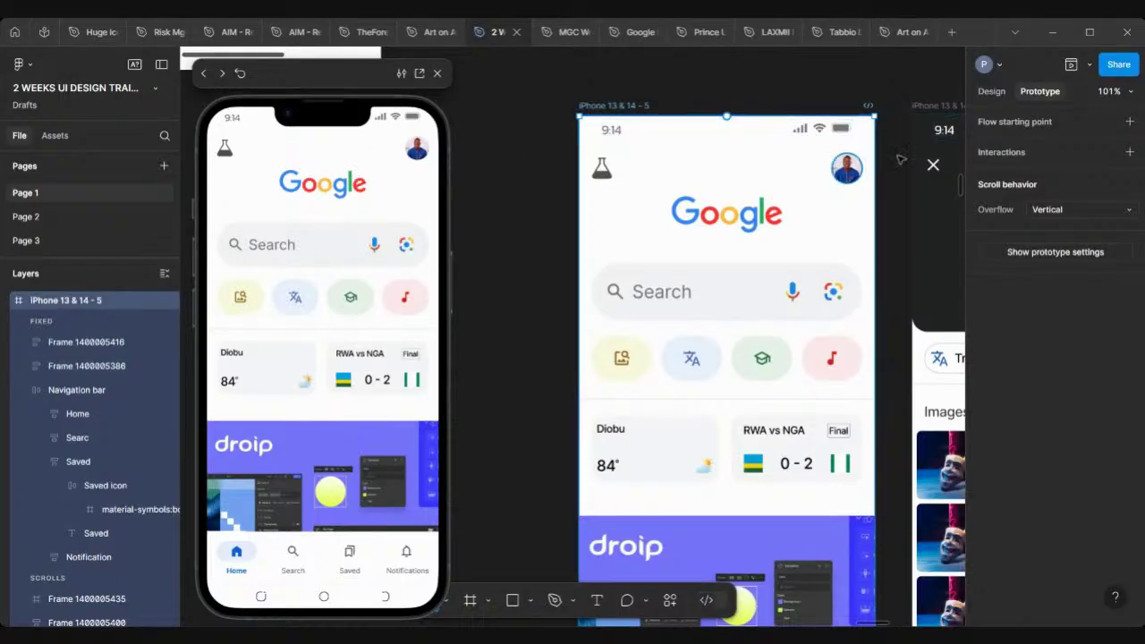
# Scroll the Google home preview up and down to check how the sticky search bar stays above the passing content.
pyautogui.scroll(-3, 403, 250)
pyautogui.scroll(2, 398, 255)
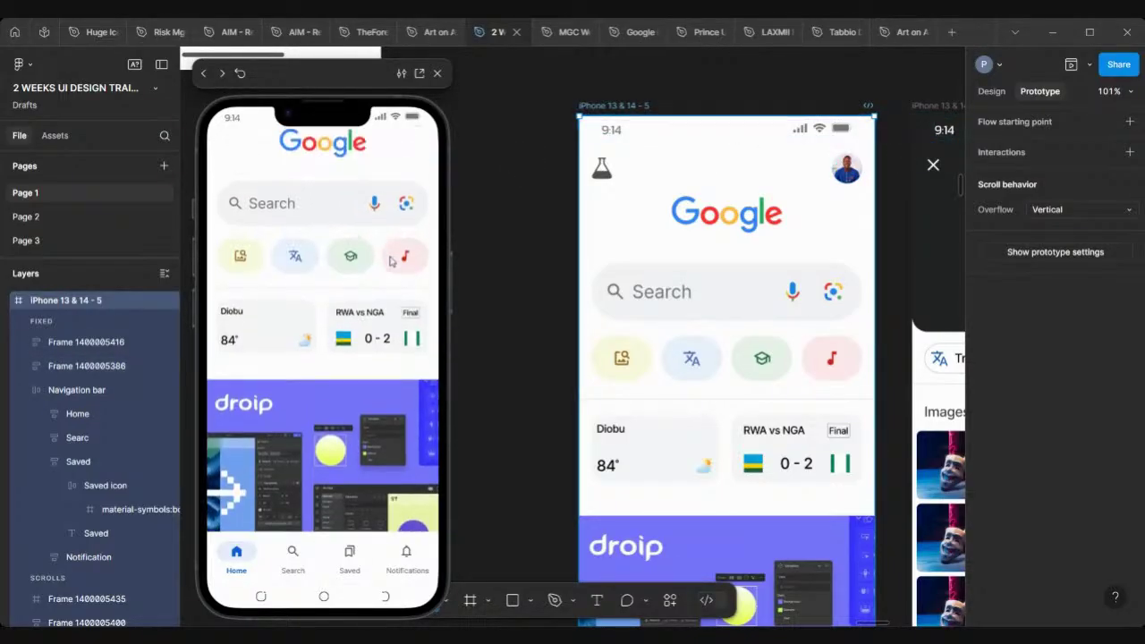
pyautogui.scroll(-2, 390, 261)
pyautogui.scroll(-1, 390, 261)
pyautogui.scroll(2, 390, 262)
pyautogui.scroll(-3, 390, 261)
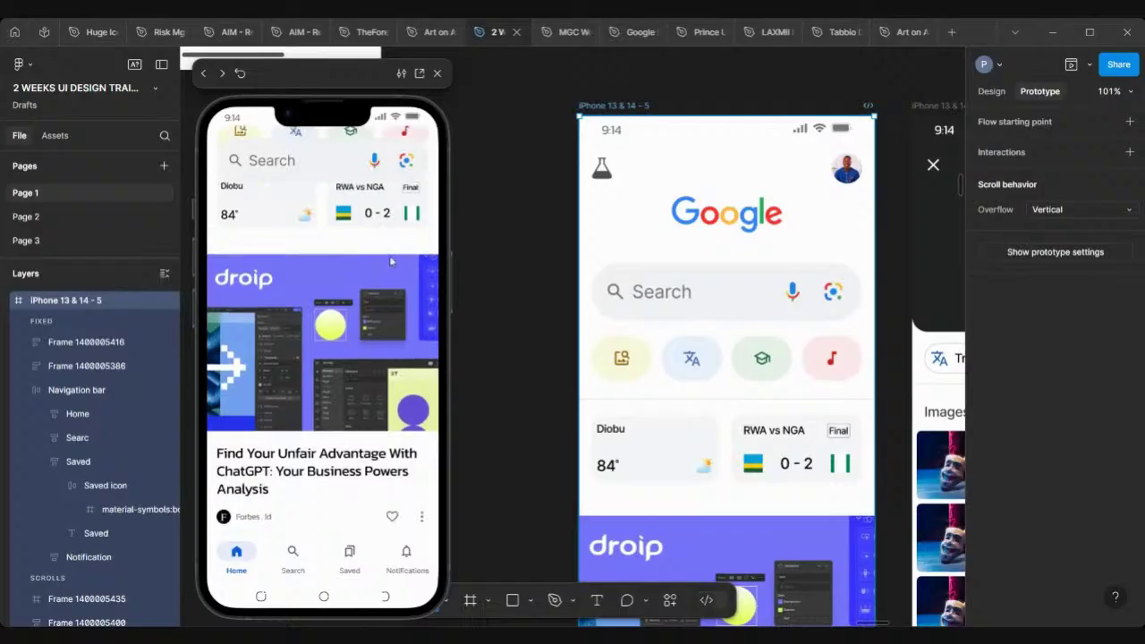
pyautogui.scroll(-2, 390, 261)
pyautogui.scroll(3, 390, 261)
pyautogui.scroll(-3, 390, 261)
pyautogui.scroll(-1, 390, 261)
pyautogui.scroll(5, 391, 261)
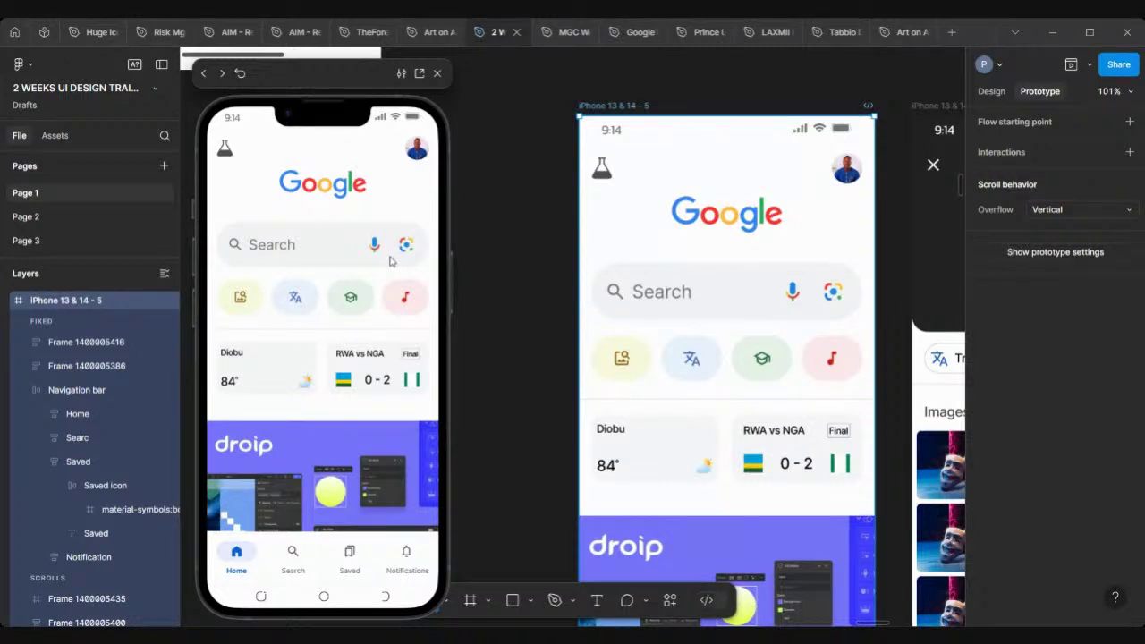
pyautogui.scroll(-3, 297, 327)
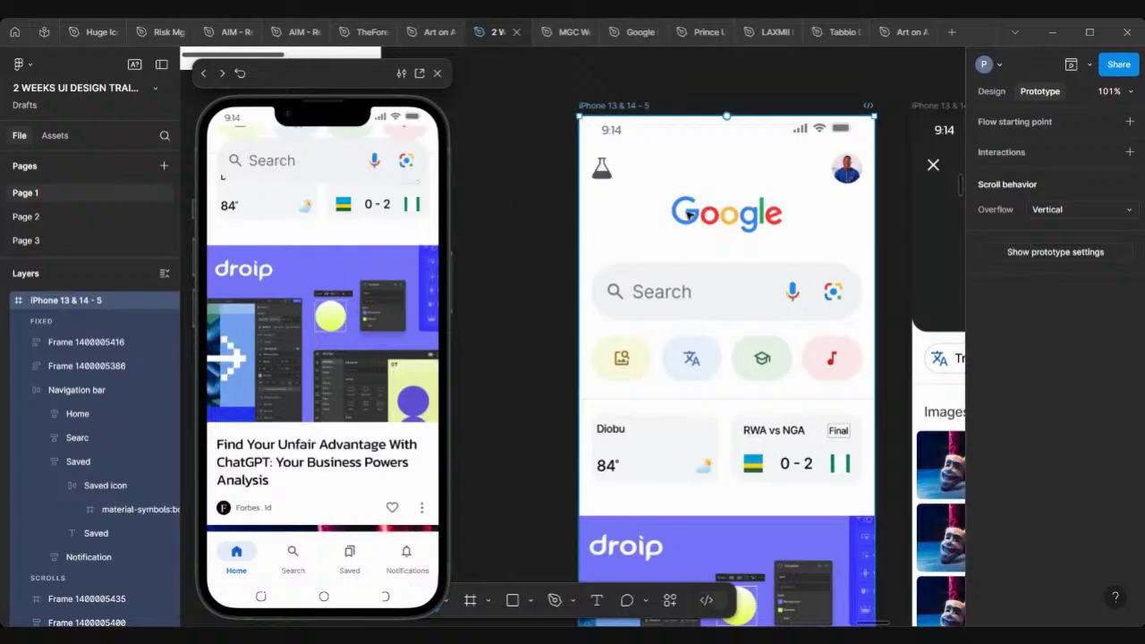
# Shorten the sticky search bar frame from its upper edge to a height of 116, placing it at Y 154.
pyautogui.click(997, 91)
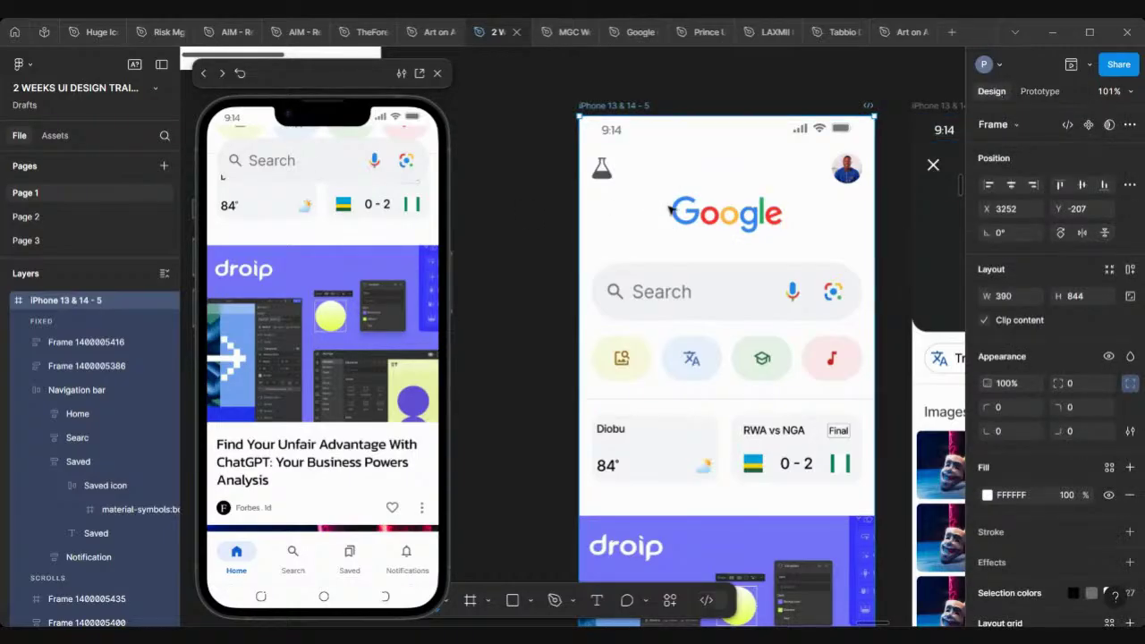
pyautogui.click(670, 268)
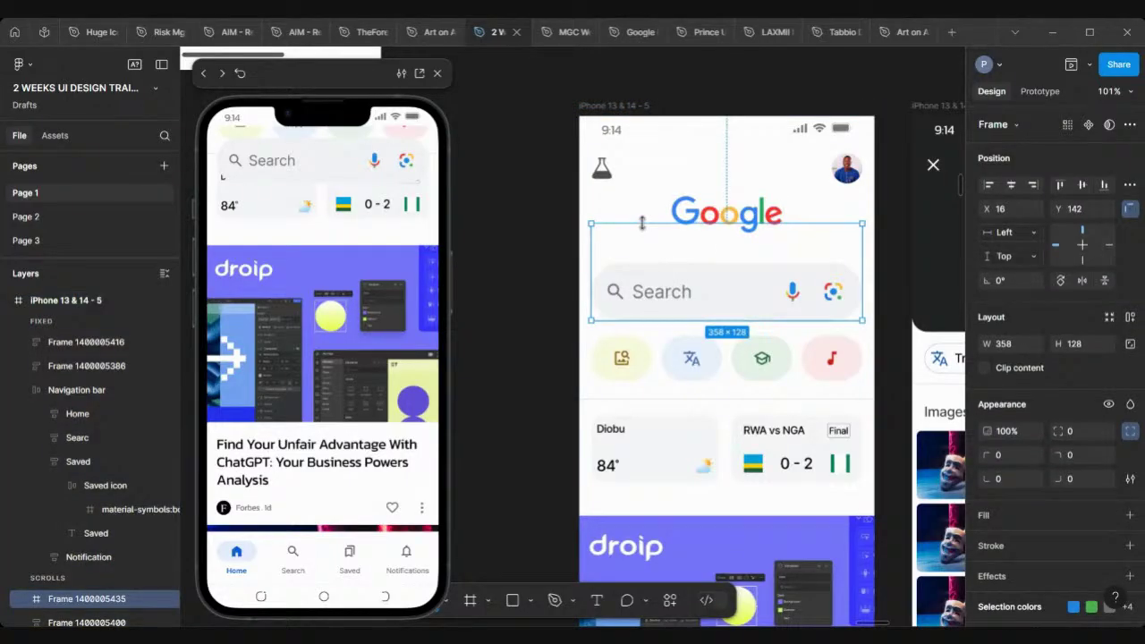
pyautogui.moveTo(642, 227); pyautogui.dragTo(645, 230)
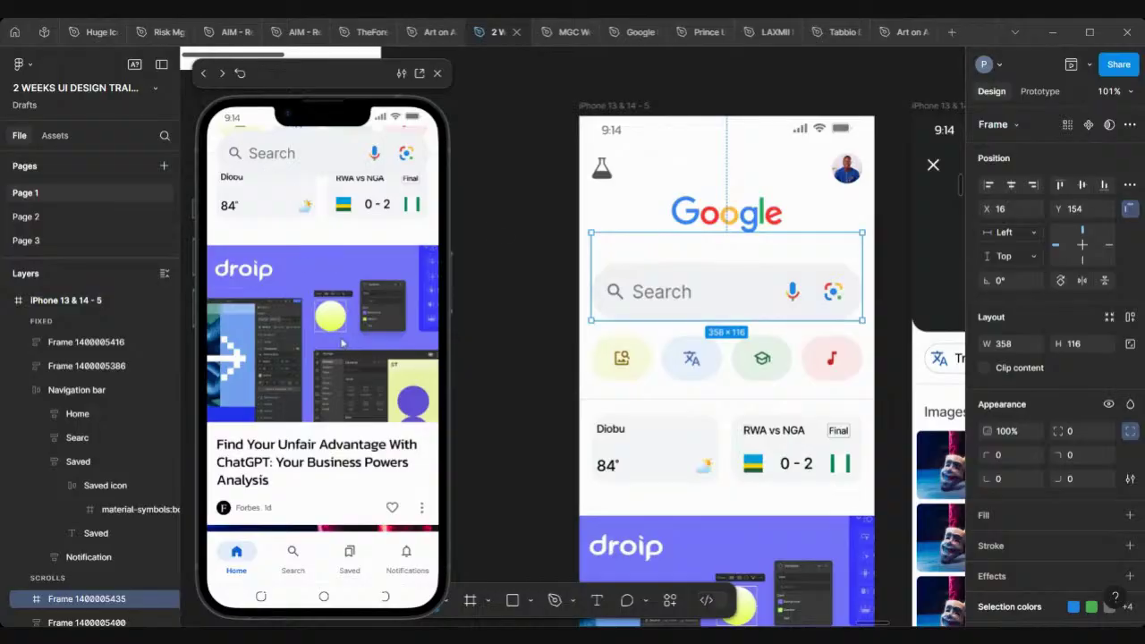
pyautogui.press('Escape')
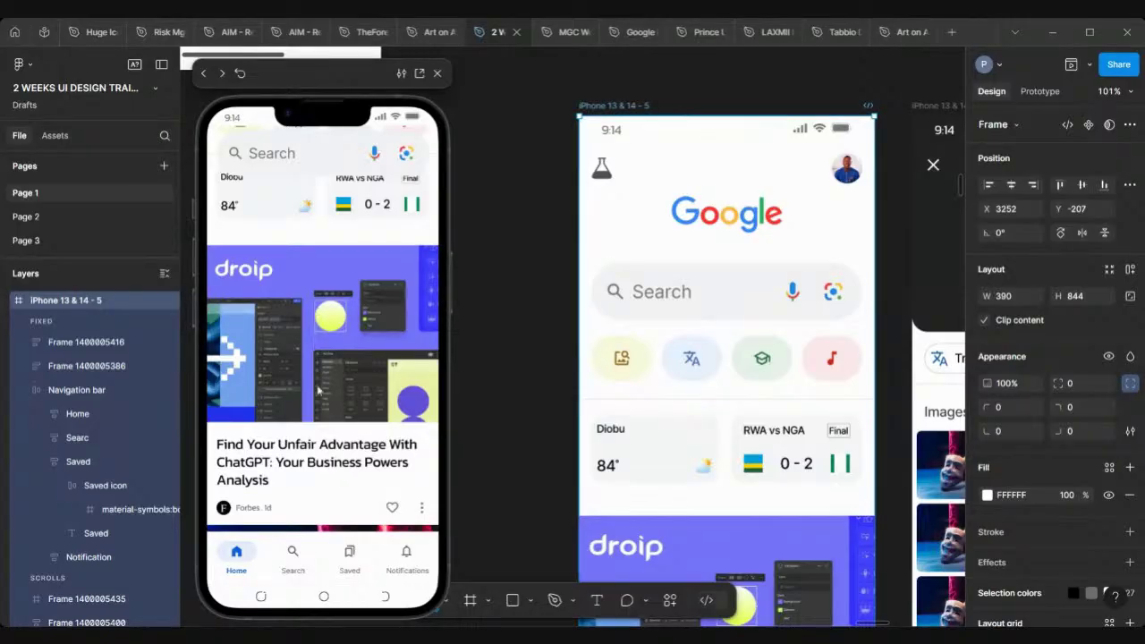
# Scroll through the whole news feed in the preview to check where the resized search bar frame sticks below the status bar.
pyautogui.scroll(3, 316, 373)
pyautogui.scroll(-5, 316, 388)
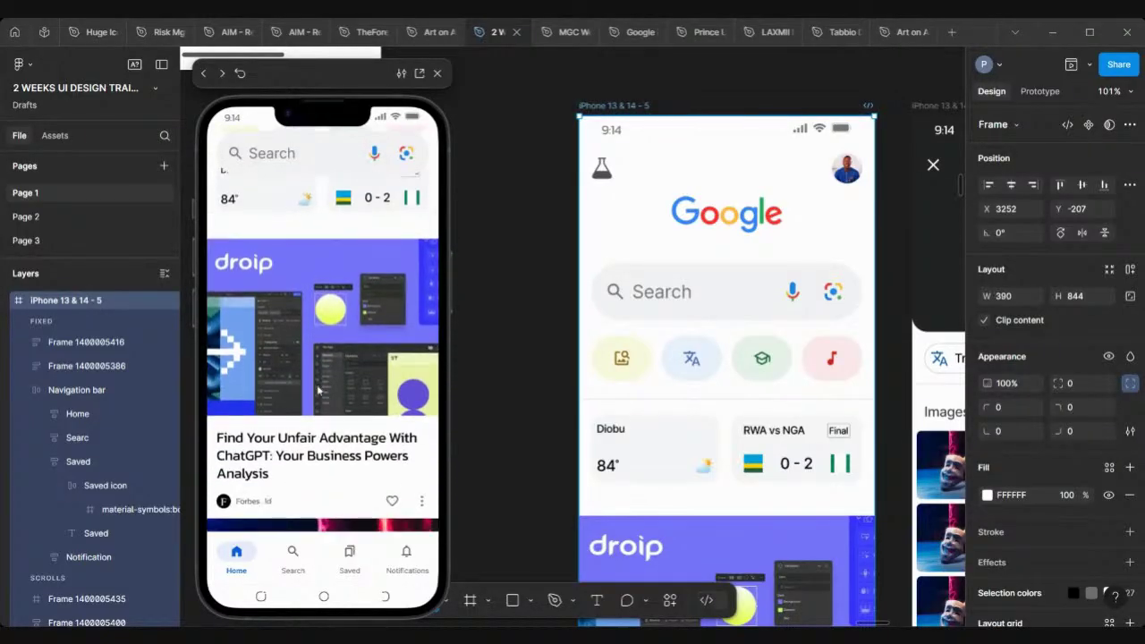
pyautogui.scroll(3, 316, 387)
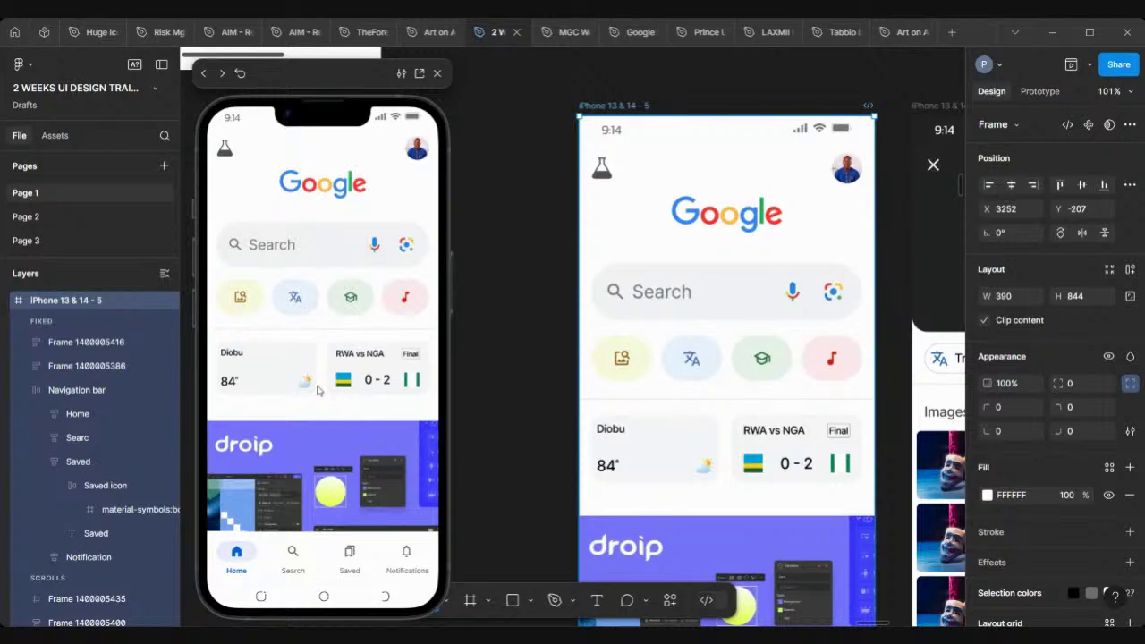
pyautogui.scroll(-10, 316, 390)
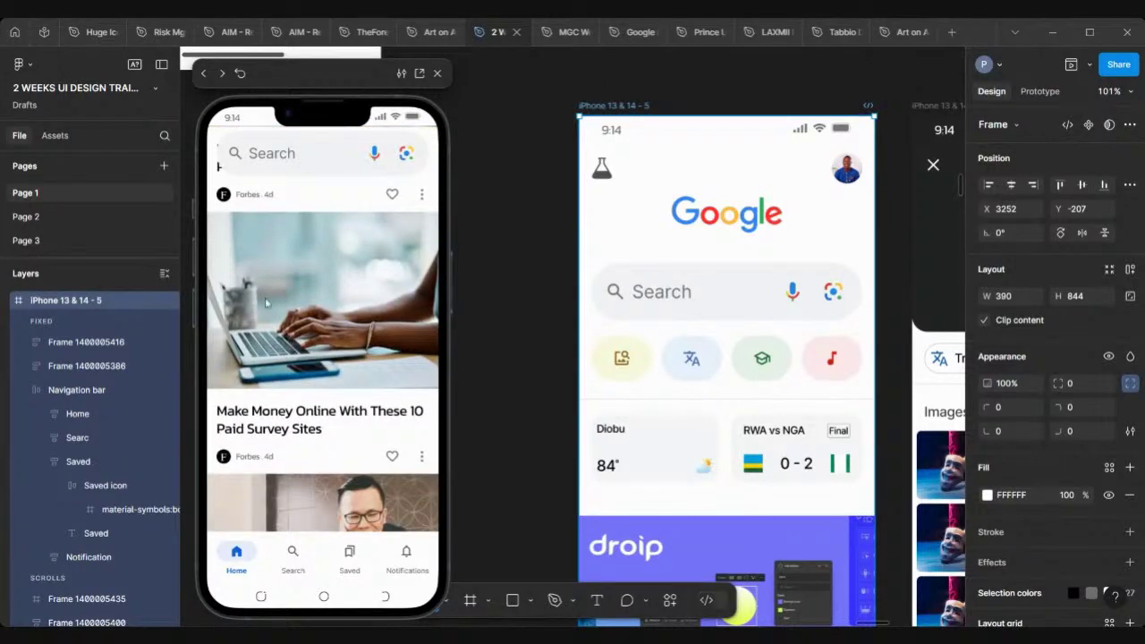
pyautogui.scroll(-2, 267, 506)
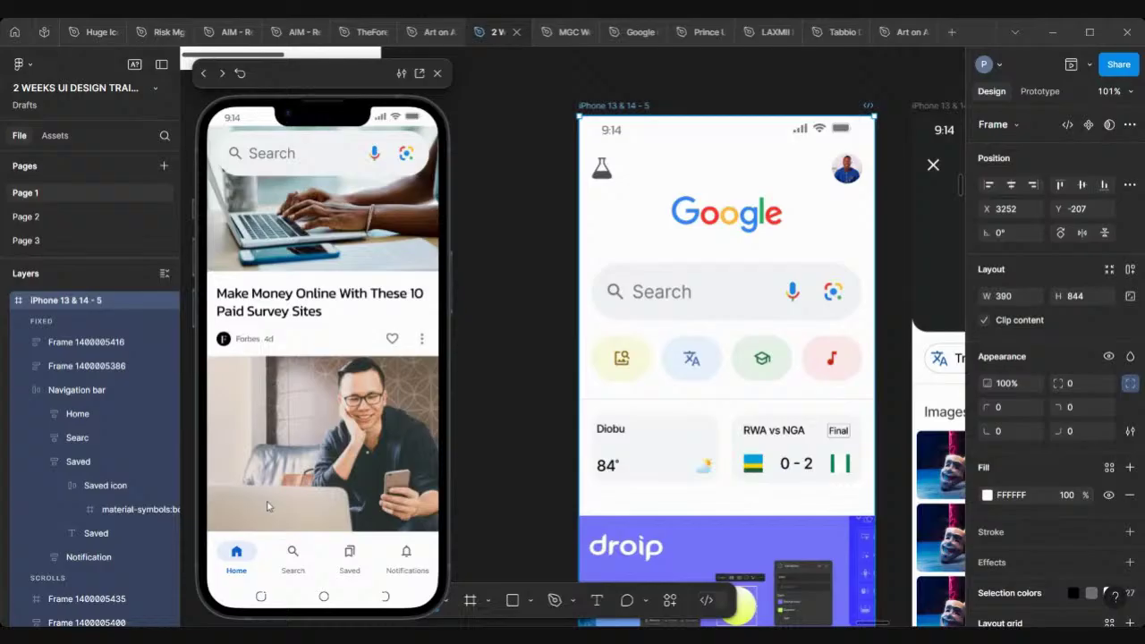
pyautogui.scroll(13, 268, 506)
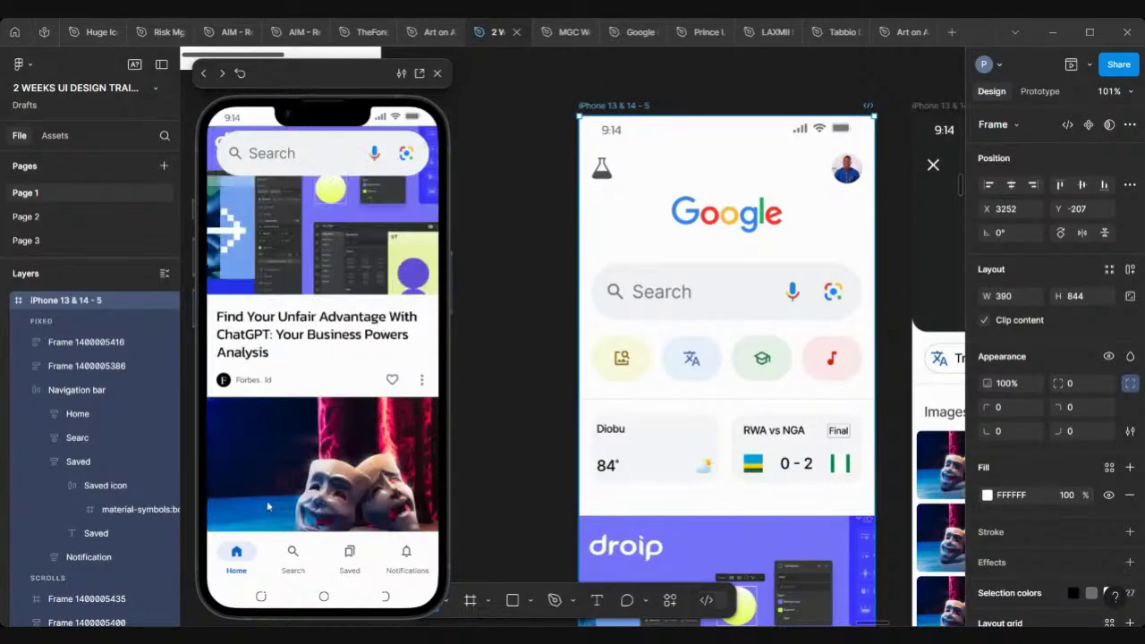
pyautogui.scroll(-5, 267, 506)
pyautogui.scroll(10, 267, 506)
pyautogui.scroll(-12, 267, 506)
pyautogui.scroll(12, 266, 506)
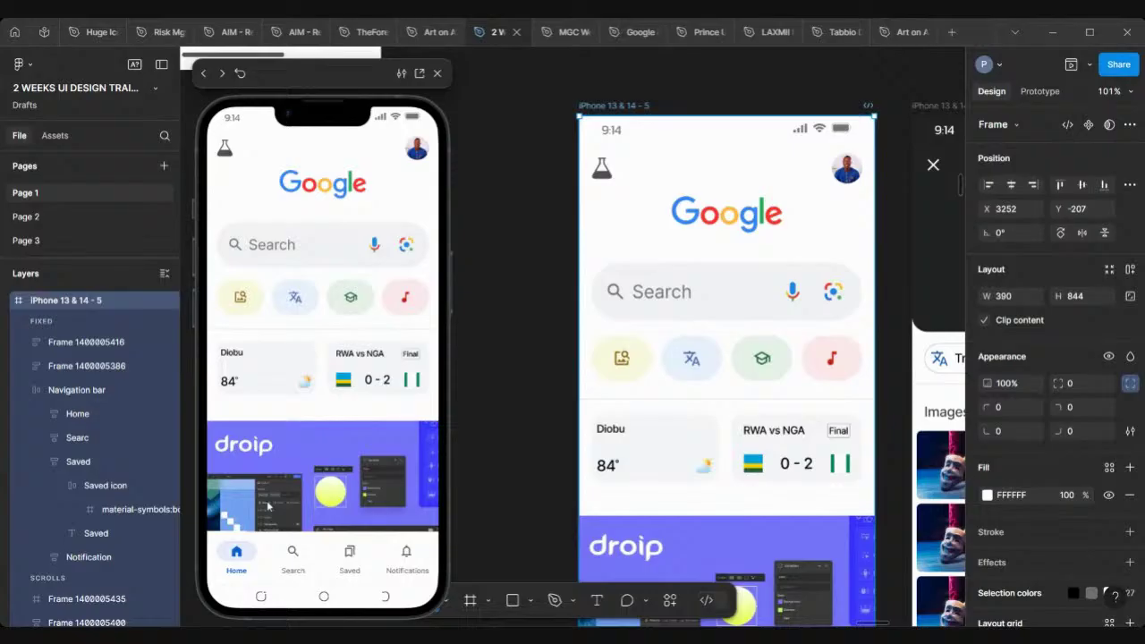
pyautogui.scroll(-5, 268, 506)
pyautogui.scroll(5, 268, 506)
pyautogui.scroll(-10, 267, 507)
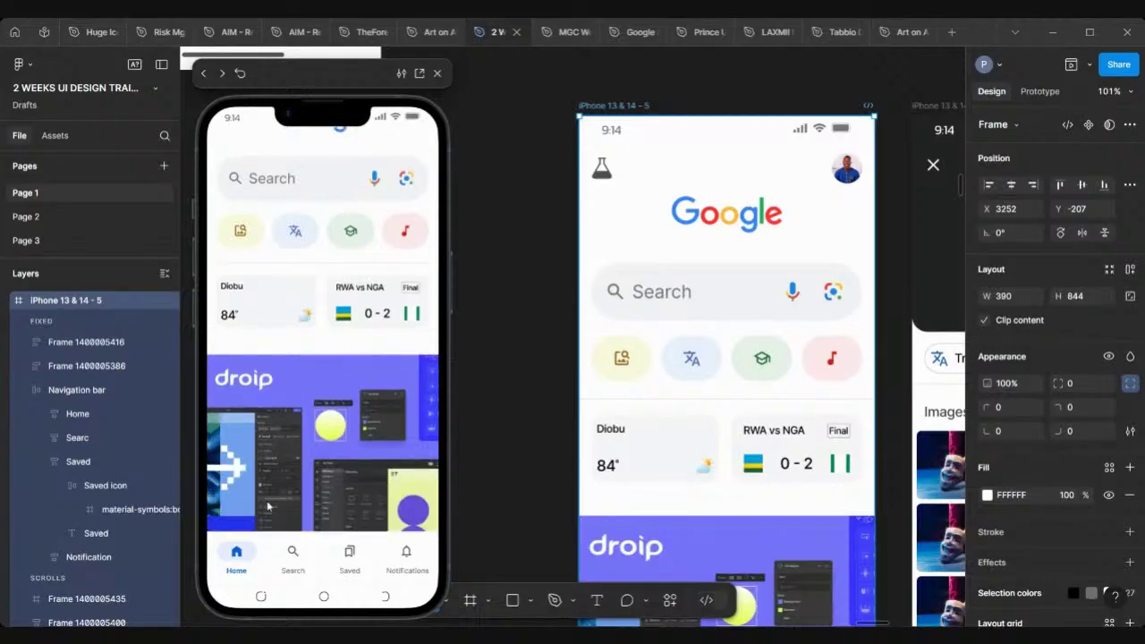
pyautogui.scroll(4, 267, 506)
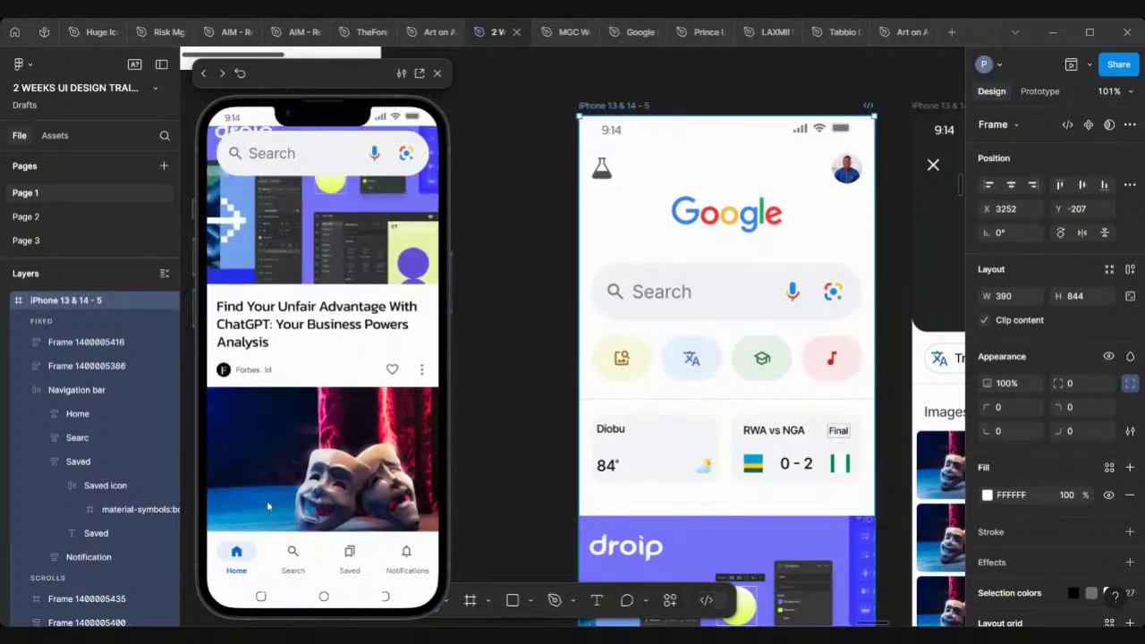
pyautogui.scroll(-5, 341, 426)
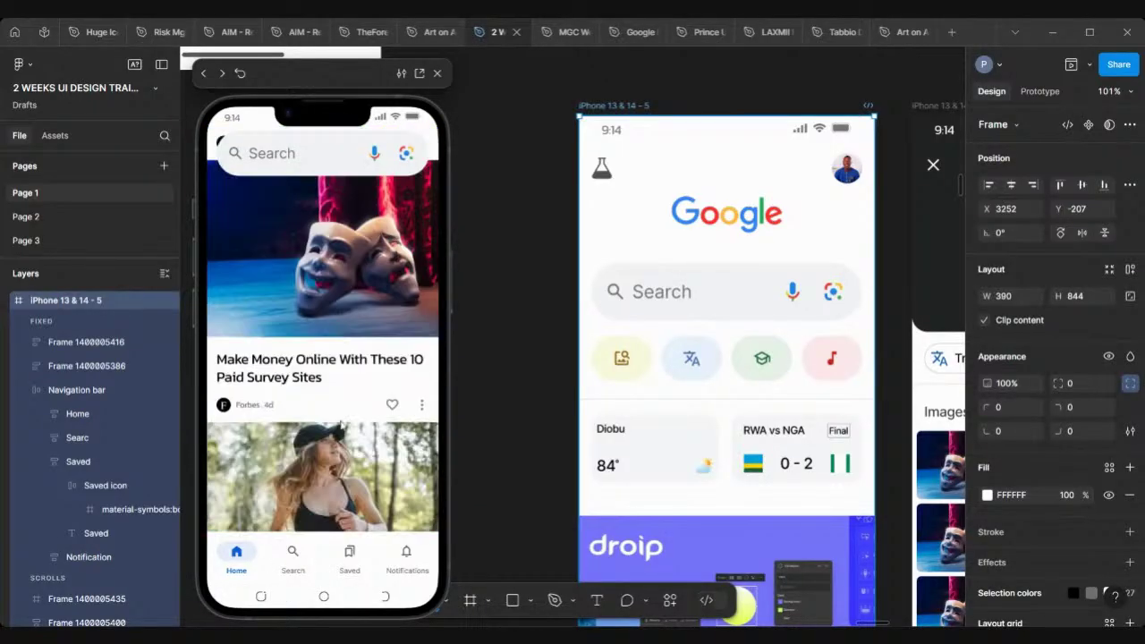
pyautogui.scroll(-5, 617, 350)
pyautogui.scroll(-6, 617, 351)
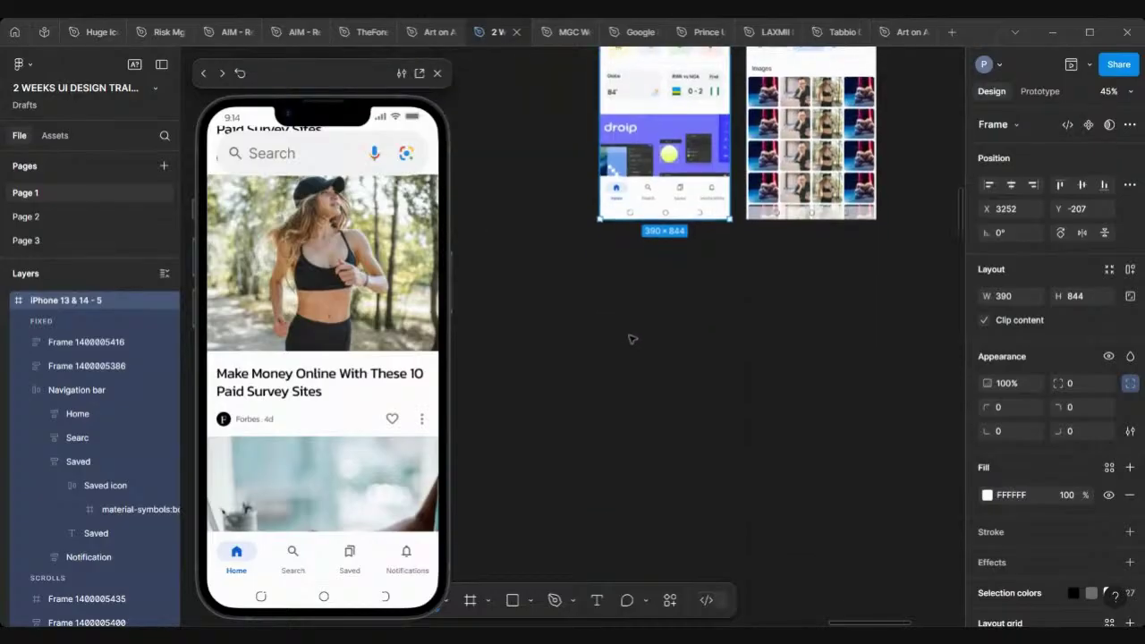
pyautogui.scroll(3, 662, 188)
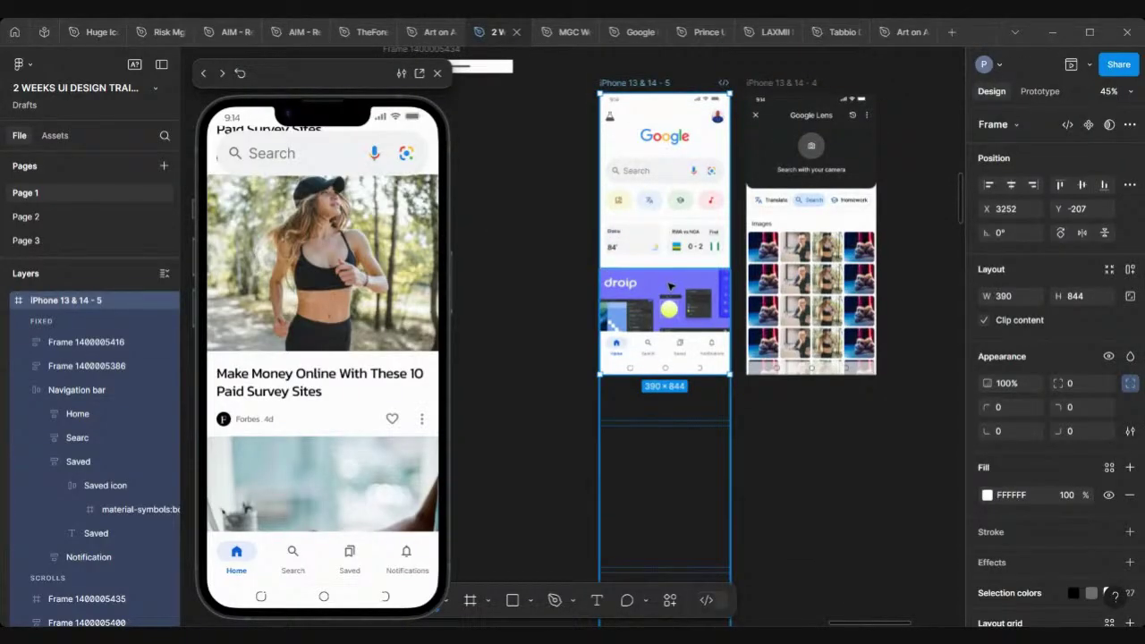
pyautogui.scroll(-1, 669, 284)
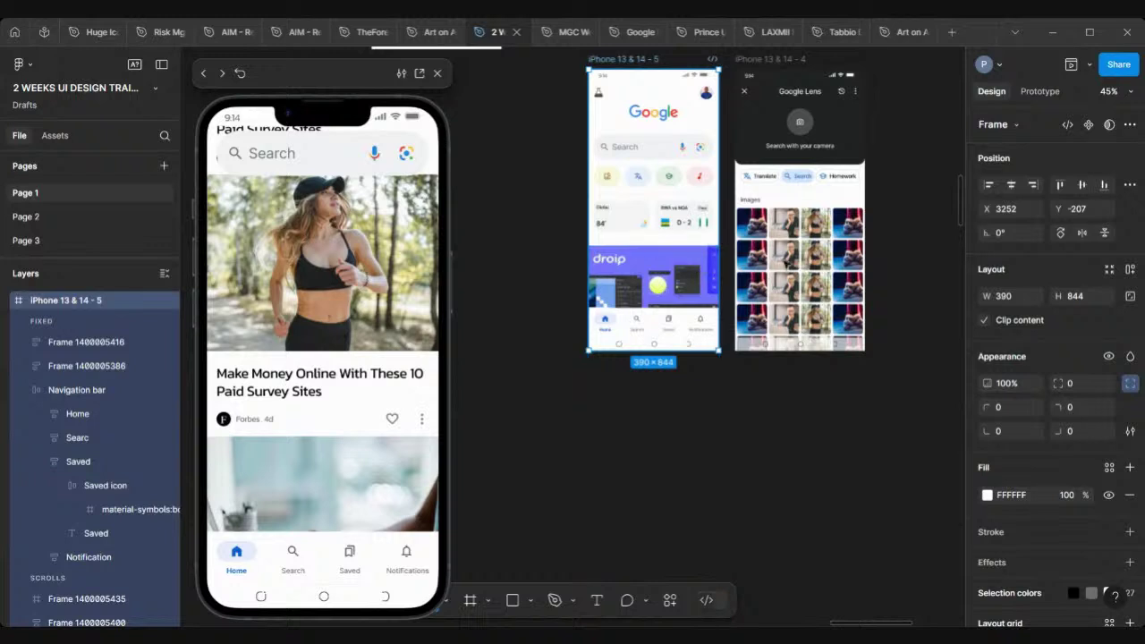
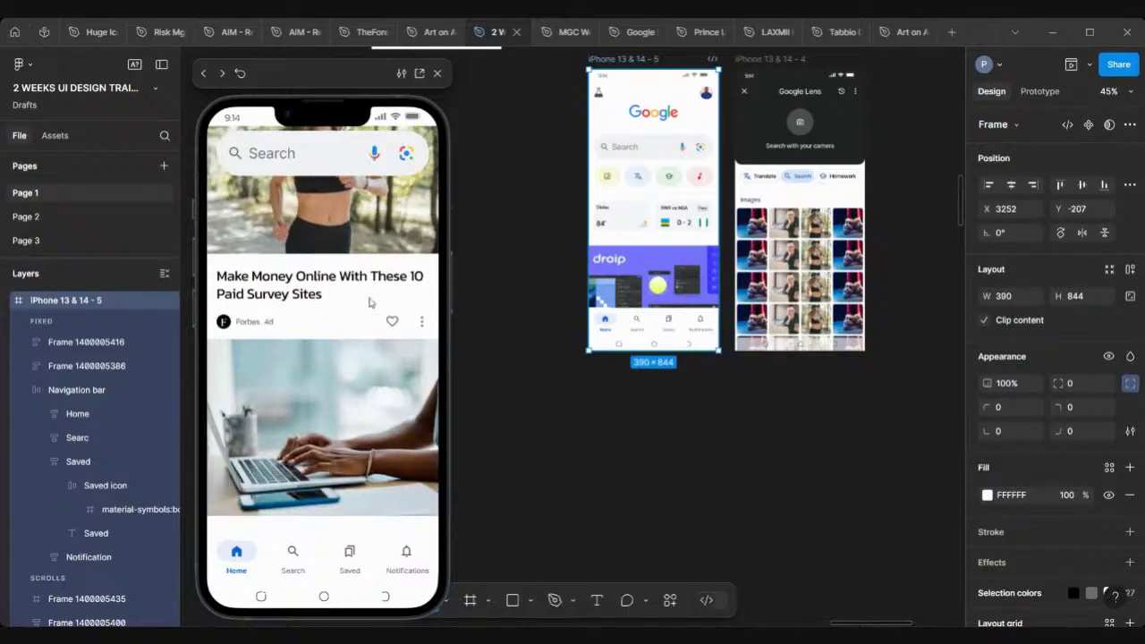
pyautogui.scroll(6, 370, 303)
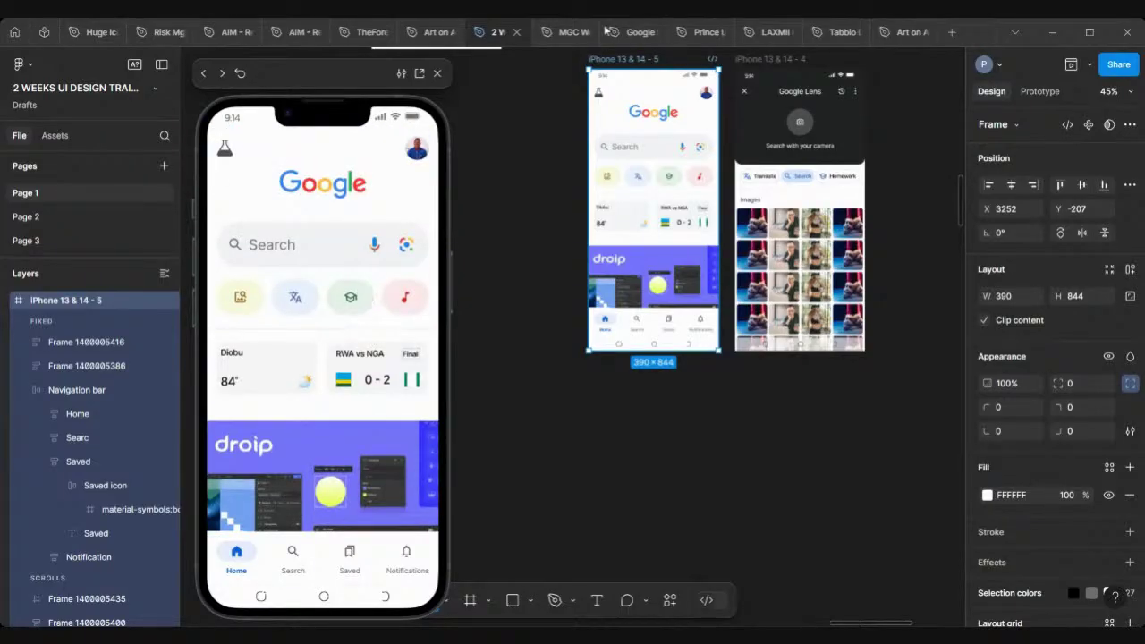
# Select the status bar frame of the Google home screen and set its white fill opacity to 40%.
pyautogui.scroll(10, 626, 64)
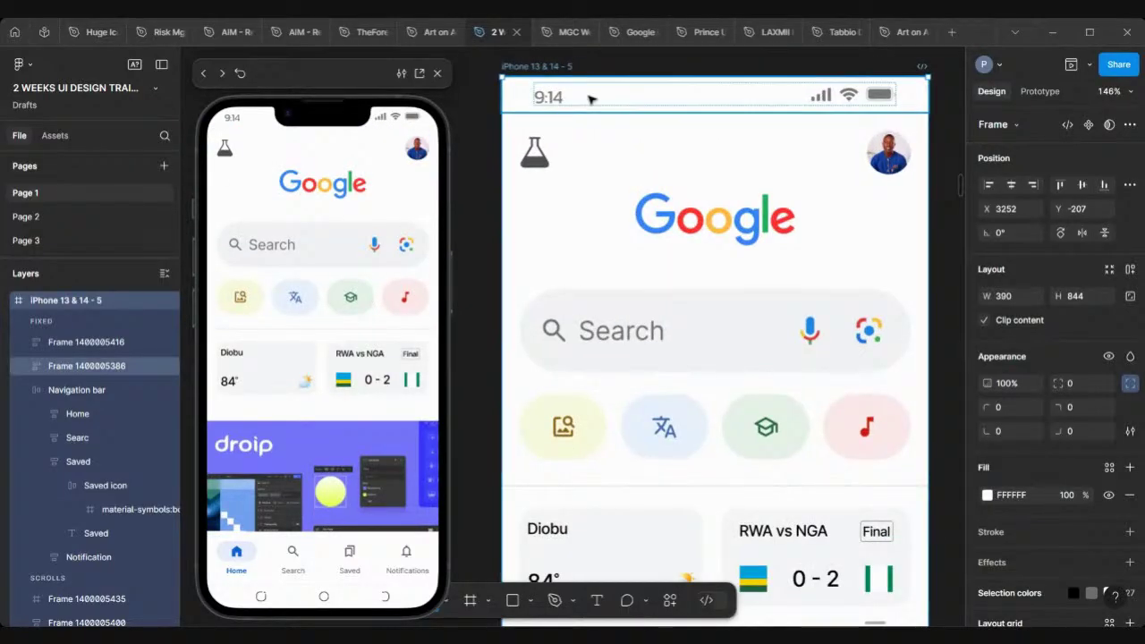
pyautogui.click(590, 98)
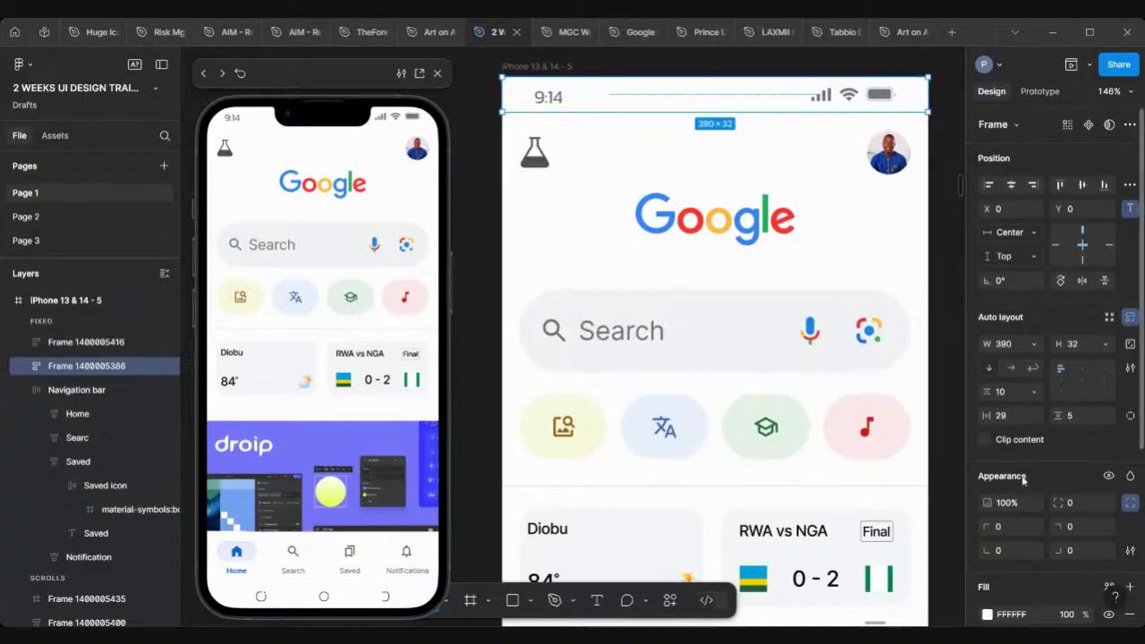
pyautogui.scroll(-3, 1077, 506)
pyautogui.click(1072, 475)
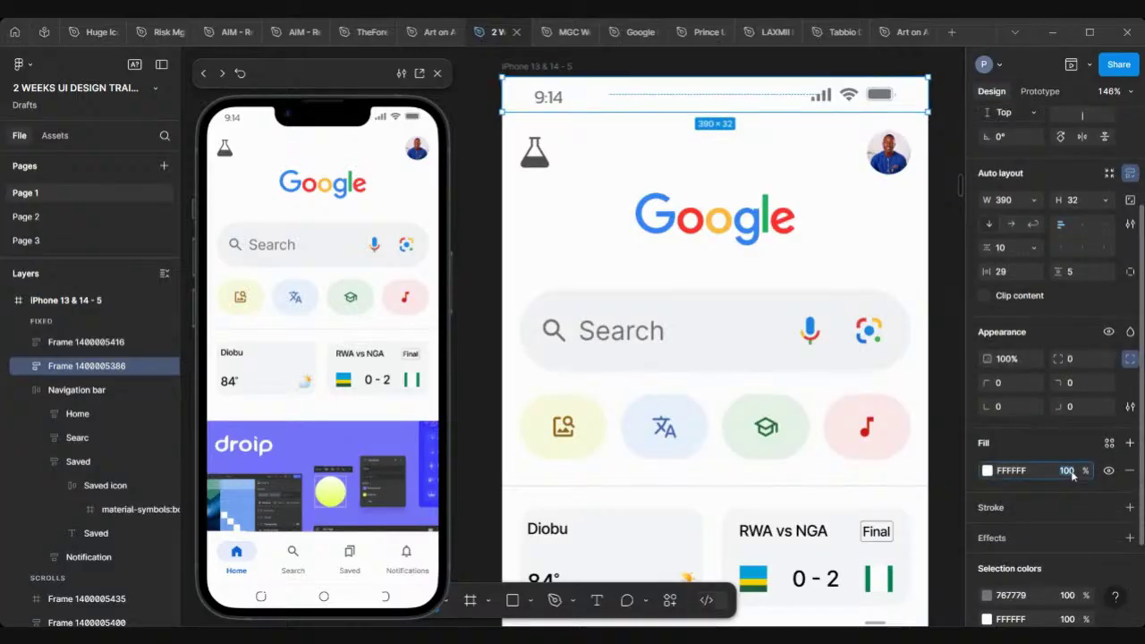
pyautogui.write('40')
pyautogui.press('Return')
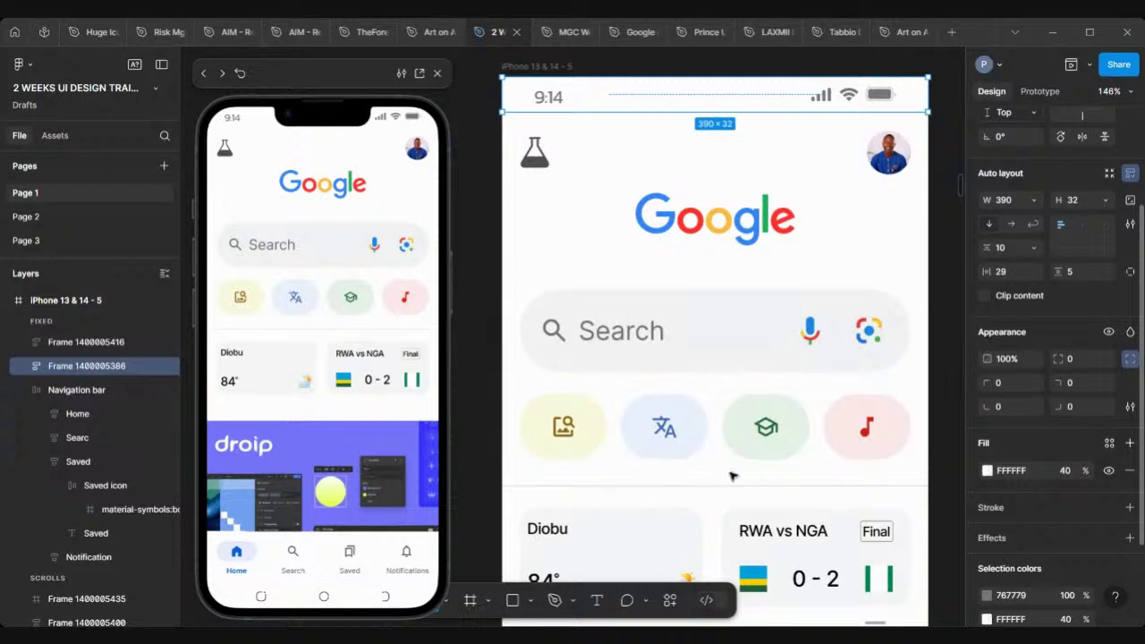
# Scroll the preview to examine how content shows through the semi-transparent status bar.
pyautogui.scroll(-5, 320, 331)
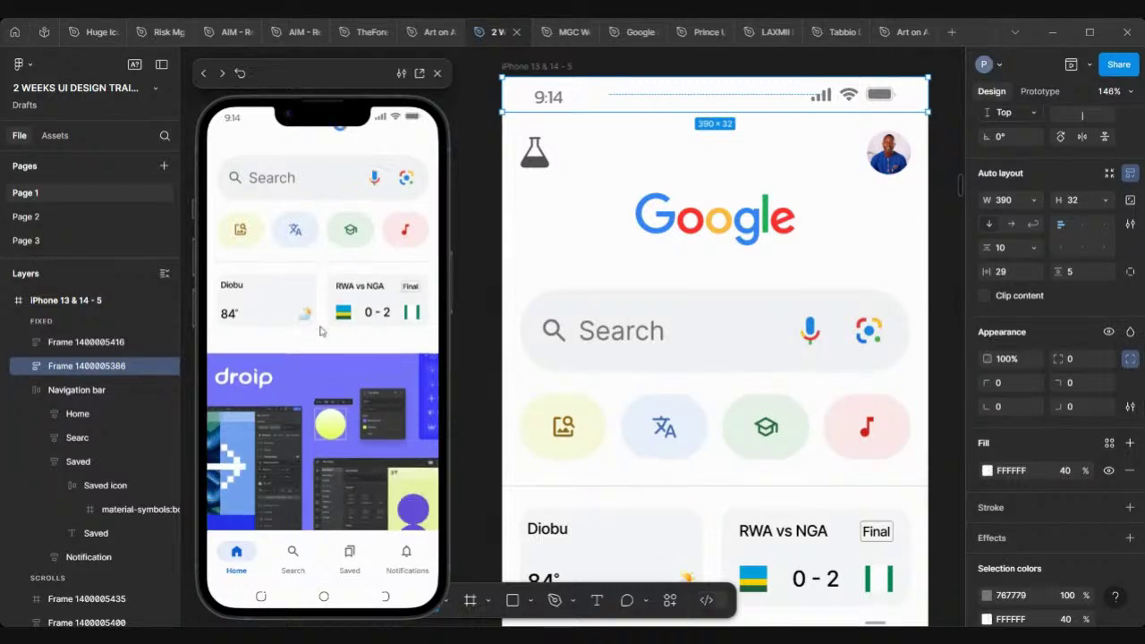
pyautogui.scroll(3, 320, 331)
pyautogui.scroll(-3, 320, 330)
pyautogui.scroll(3, 320, 330)
pyautogui.scroll(1, 319, 325)
pyautogui.scroll(-3, 319, 325)
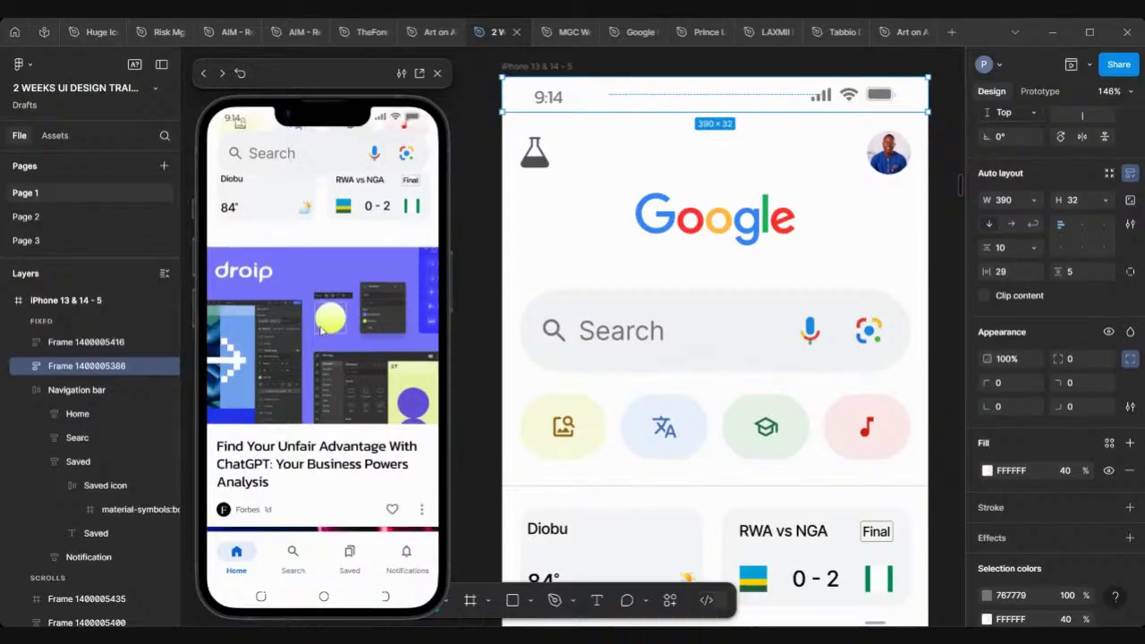
pyautogui.scroll(4, 320, 325)
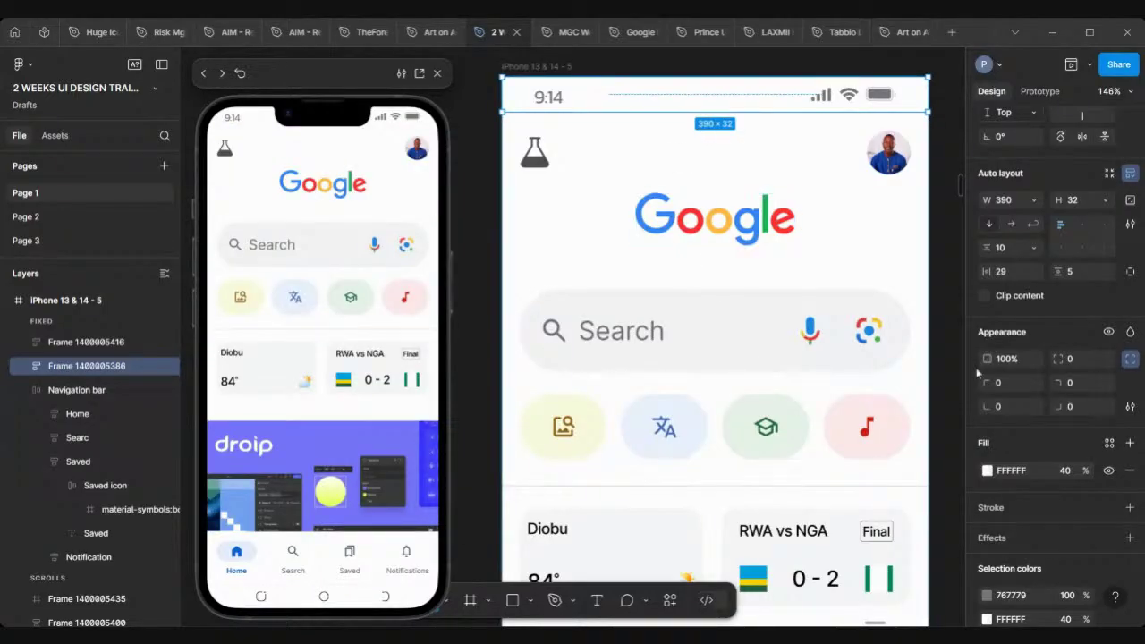
# Set the status bar frame's white fill opacity to 70%.
pyautogui.click(1070, 475)
pyautogui.write('70')
pyautogui.press('Return')
# Scroll the preview feed to check the status bar's legibility over images and headlines at 70% fill opacity.
pyautogui.scroll(-3, 365, 276)
pyautogui.scroll(-3, 365, 275)
pyautogui.scroll(3, 365, 276)
pyautogui.scroll(-2, 365, 275)
pyautogui.scroll(-5, 364, 276)
pyautogui.scroll(-5, 364, 275)
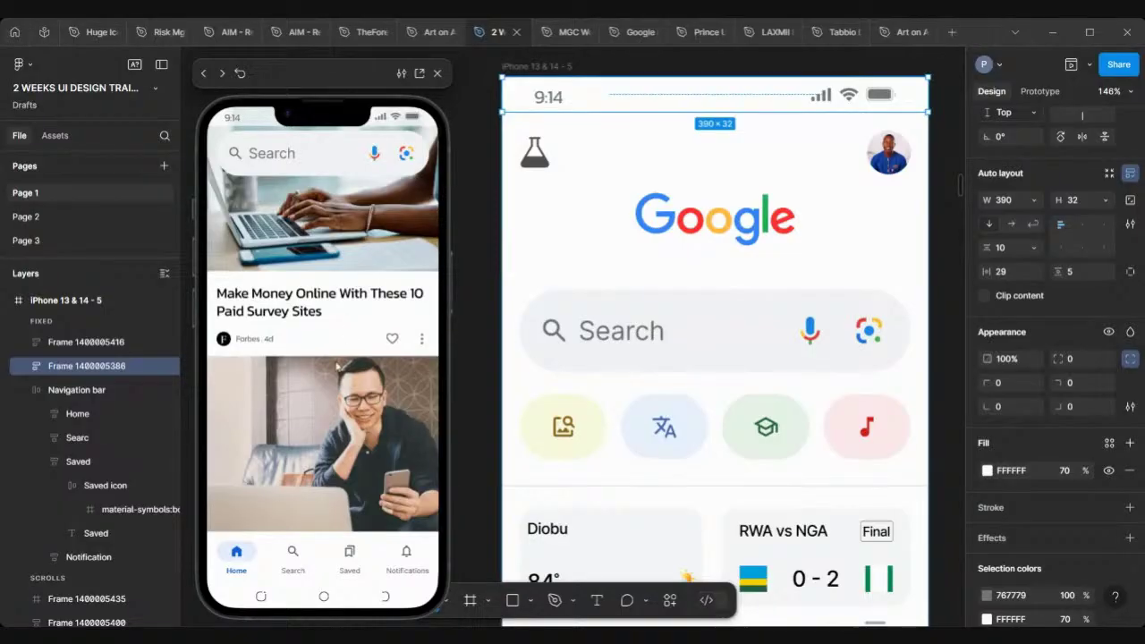
pyautogui.scroll(-5, 338, 272)
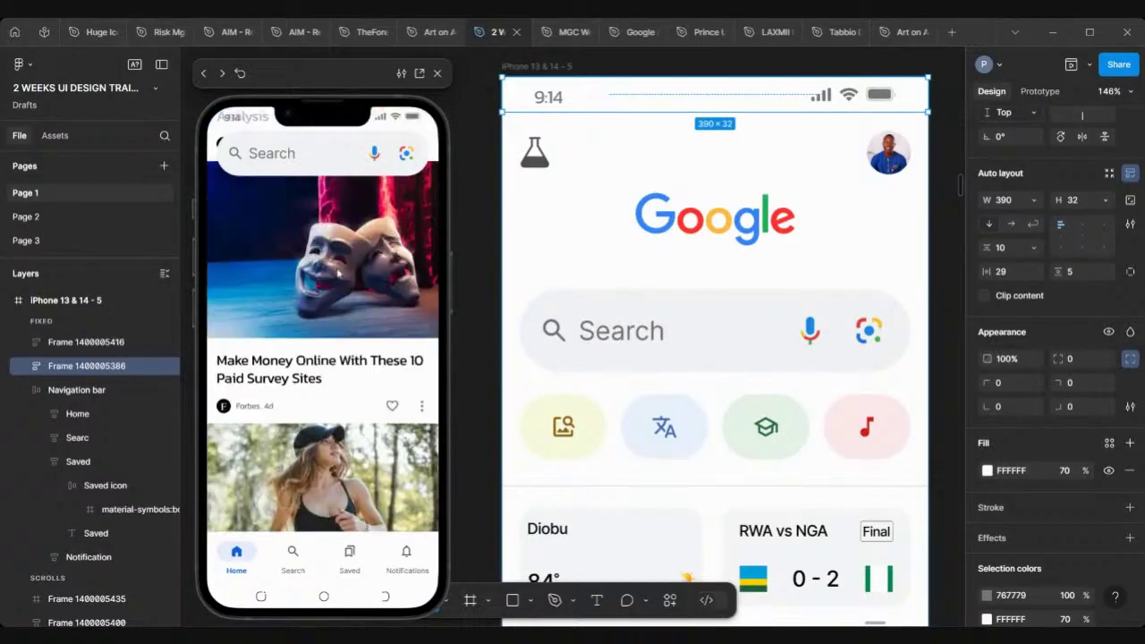
pyautogui.scroll(5, 338, 273)
pyautogui.scroll(-5, 338, 273)
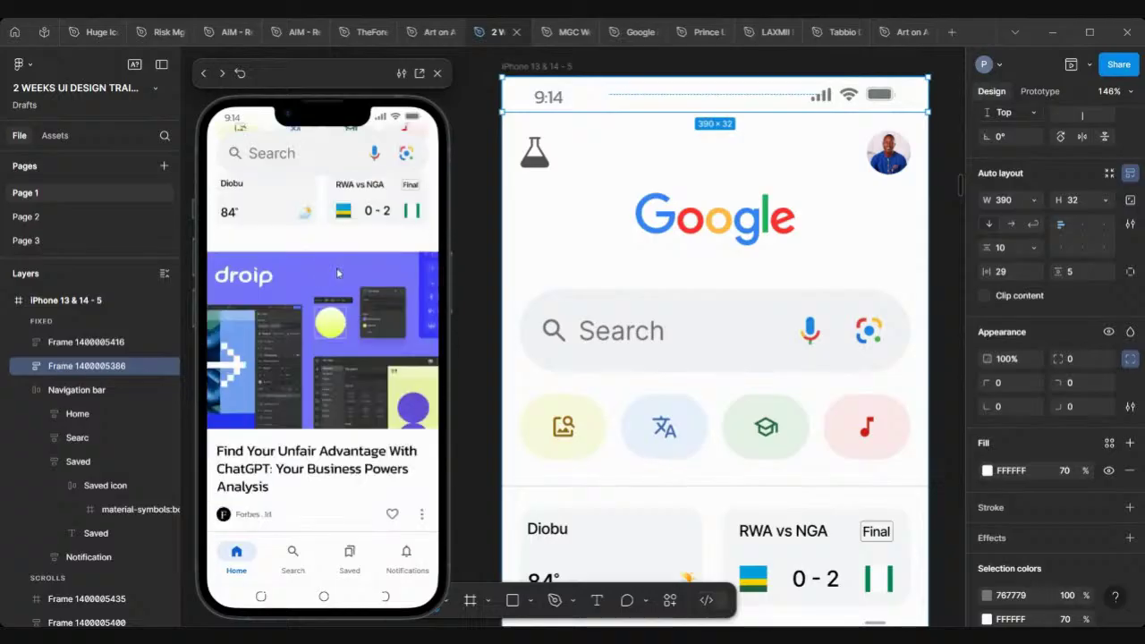
pyautogui.scroll(-3, 338, 273)
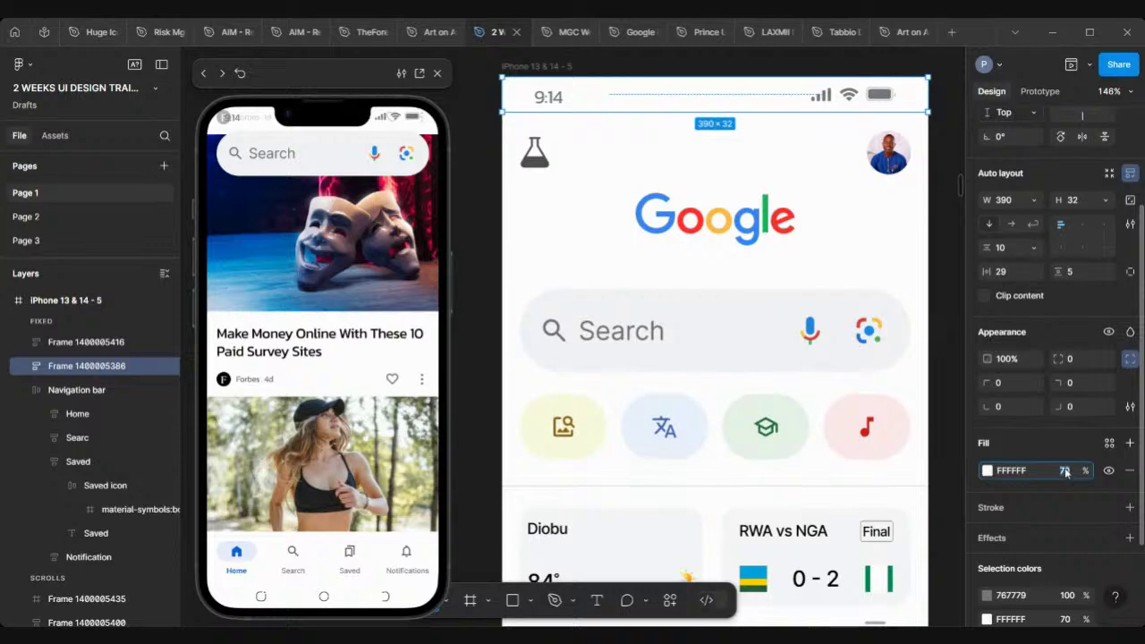
# Set the status bar frame's white fill opacity to 80% and check it over the scrolled feed in the preview.
pyautogui.write('80')
pyautogui.press('Return')
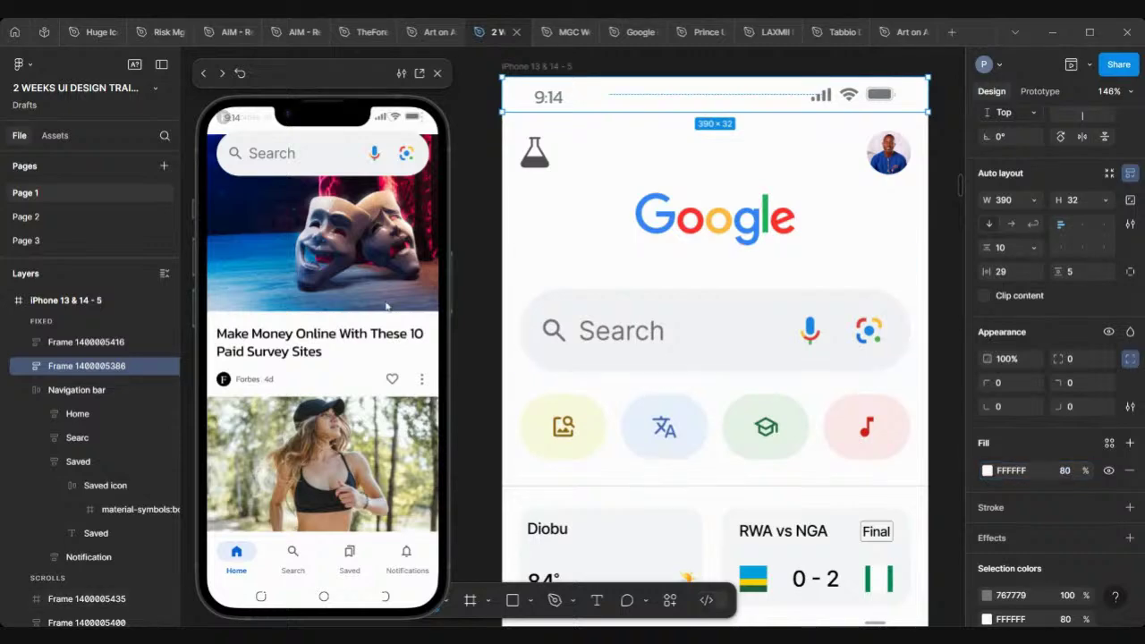
pyautogui.scroll(5, 326, 277)
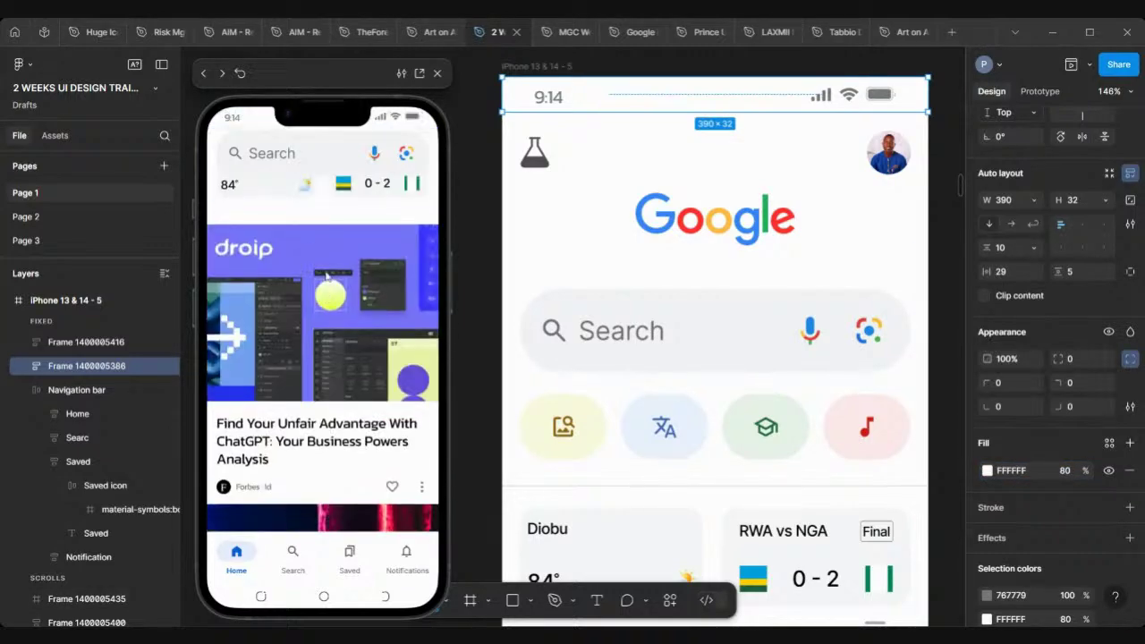
# Scroll down the preview feed and back up slightly to check the status bar over different images and headlines.
pyautogui.scroll(-6, 326, 277)
pyautogui.scroll(-4, 327, 277)
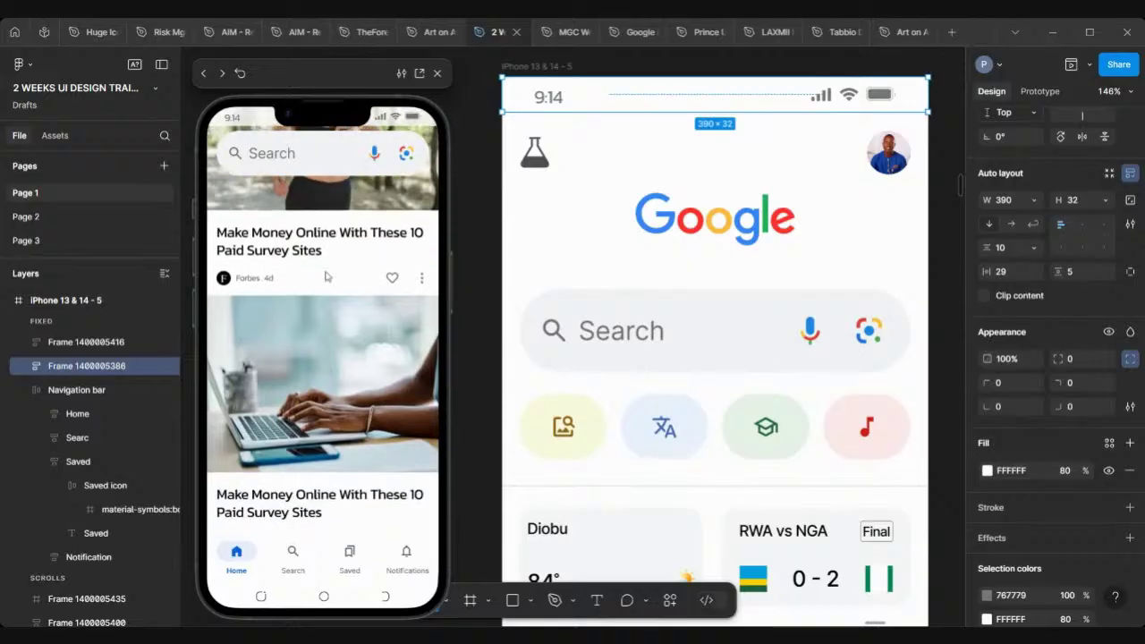
pyautogui.scroll(2, 326, 276)
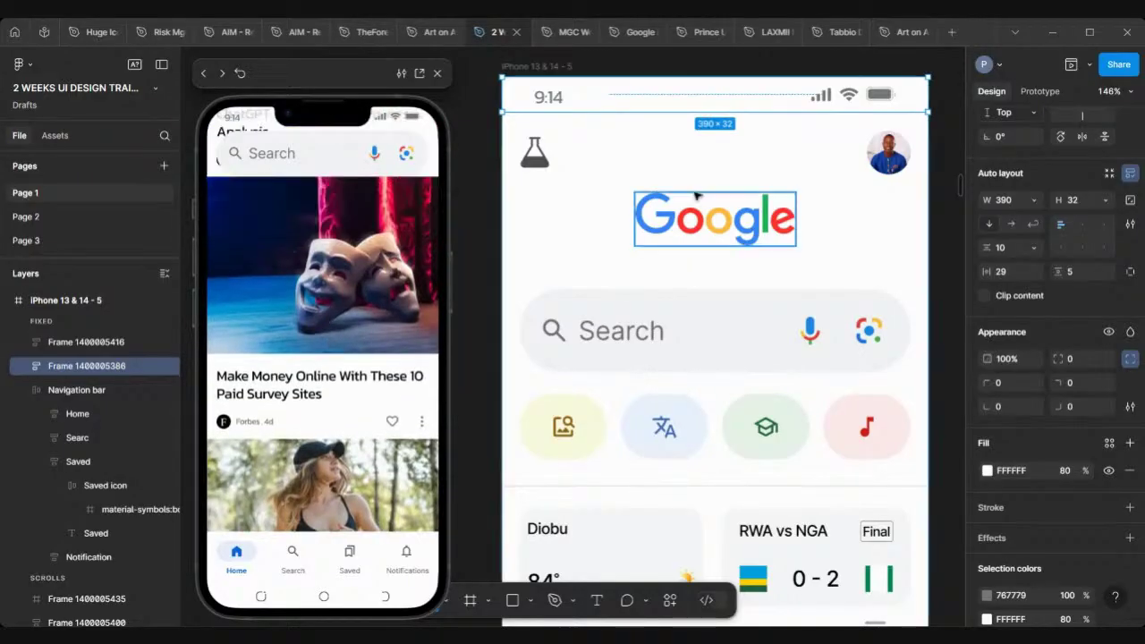
# Move the Google Lens frame horizontally away from the home frame to X 3803, widening the gap between them.
pyautogui.scroll(-5, 528, 259)
pyautogui.hscroll(3, 528, 259)
pyautogui.hscroll(-3, 529, 259)
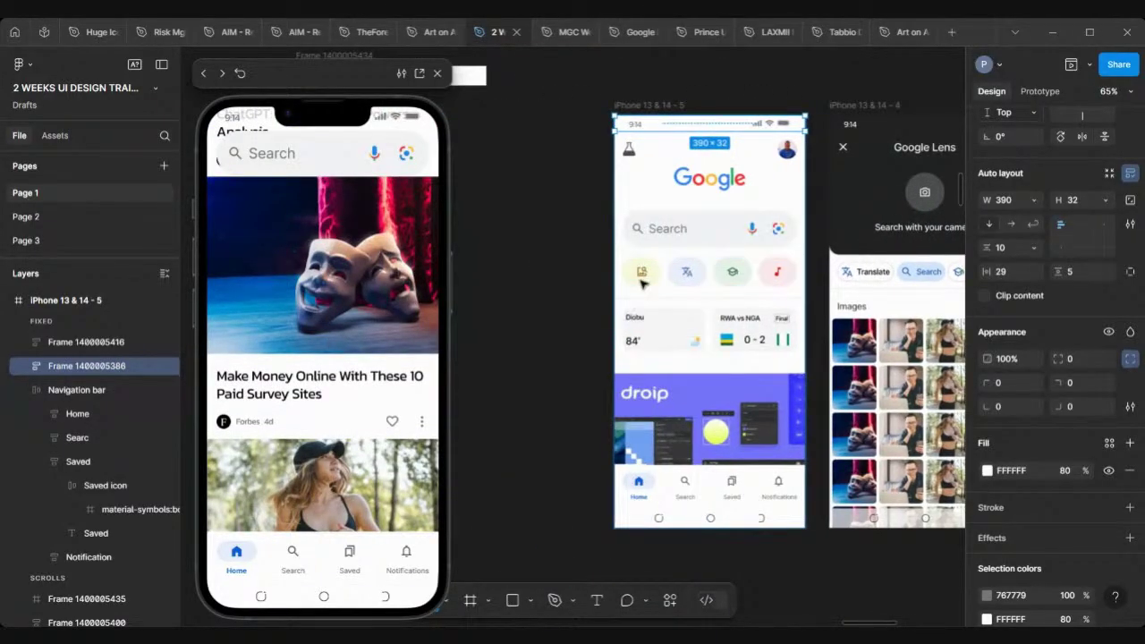
pyautogui.scroll(4, 643, 272)
pyautogui.scroll(-3, 646, 270)
pyautogui.hscroll(4, 680, 196)
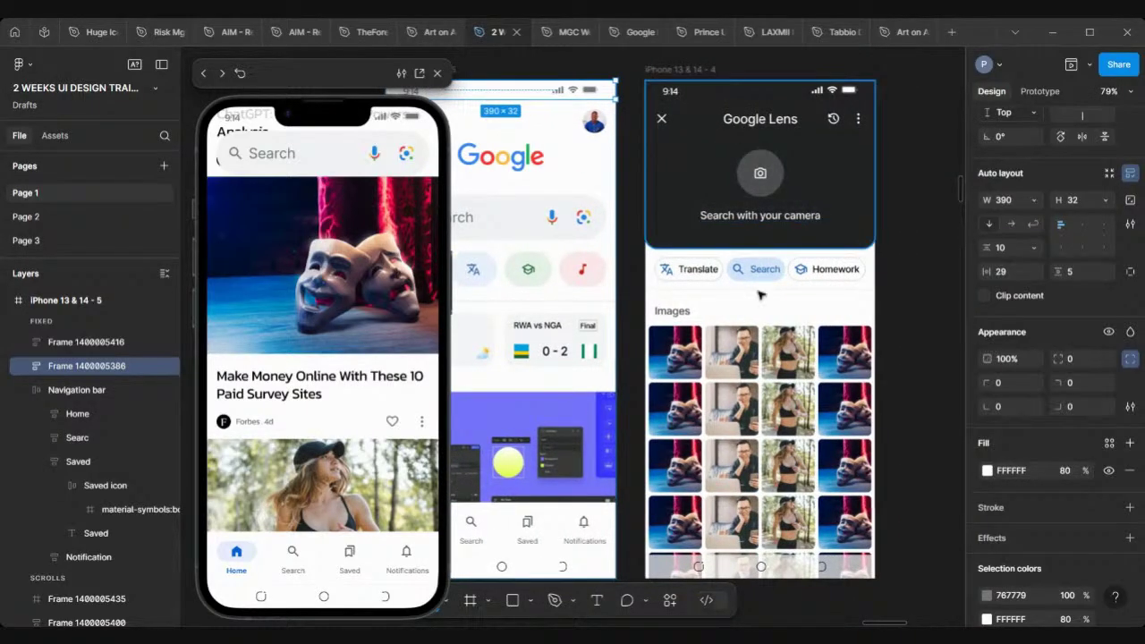
pyautogui.scroll(3, 784, 308)
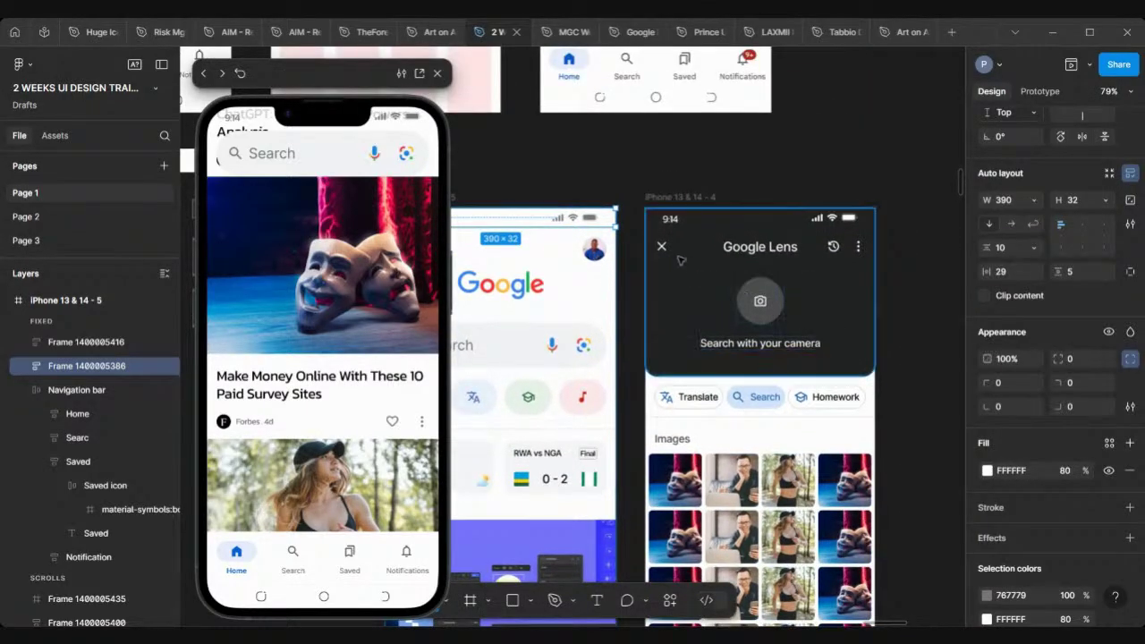
pyautogui.scroll(-5, 666, 249)
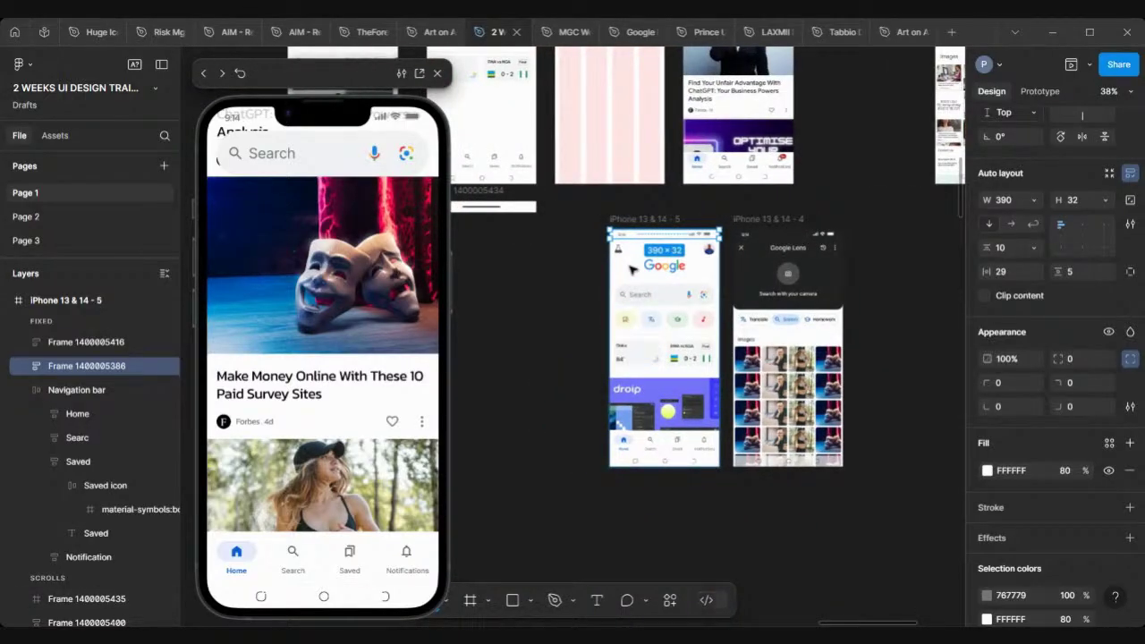
pyautogui.click(577, 214)
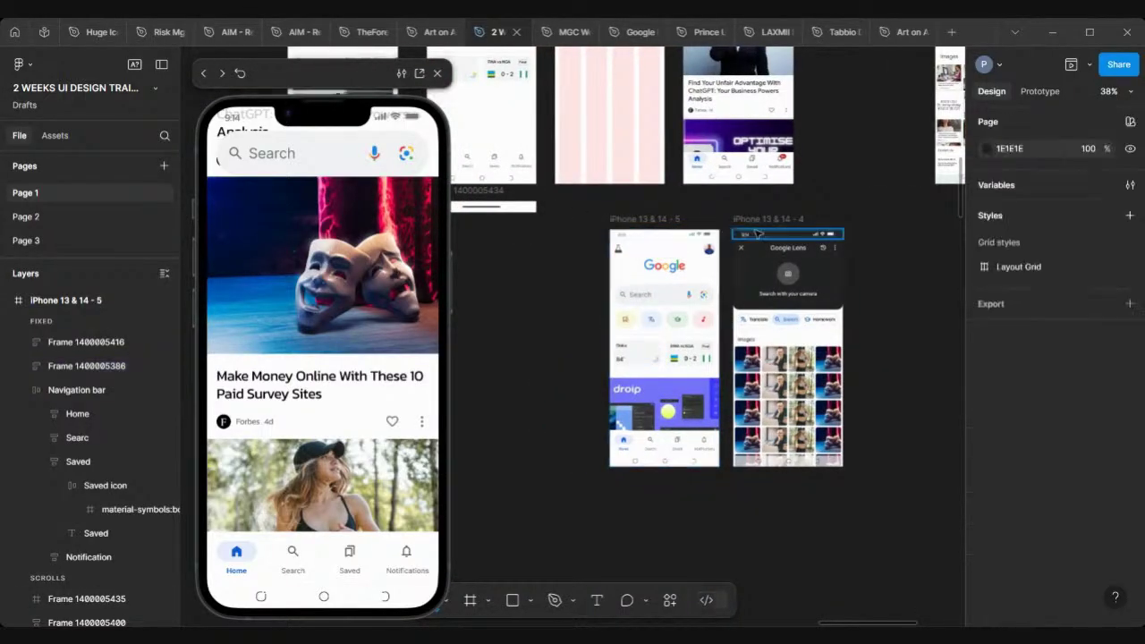
pyautogui.scroll(2, 757, 233)
pyautogui.scroll(2, 756, 233)
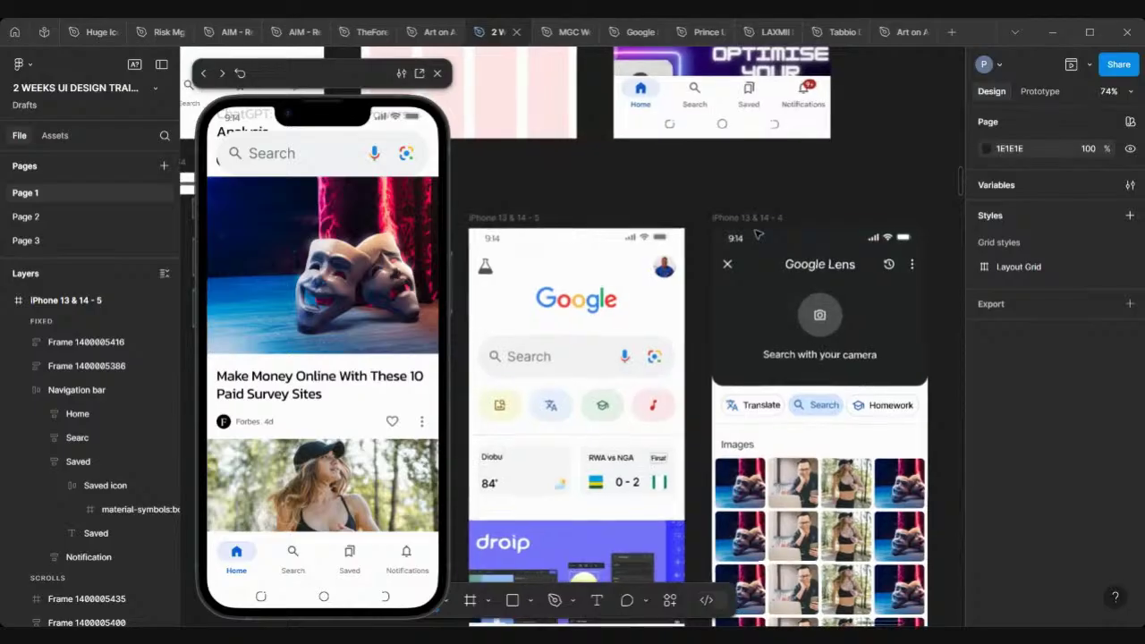
pyautogui.moveTo(750, 221); pyautogui.dragTo(807, 221)
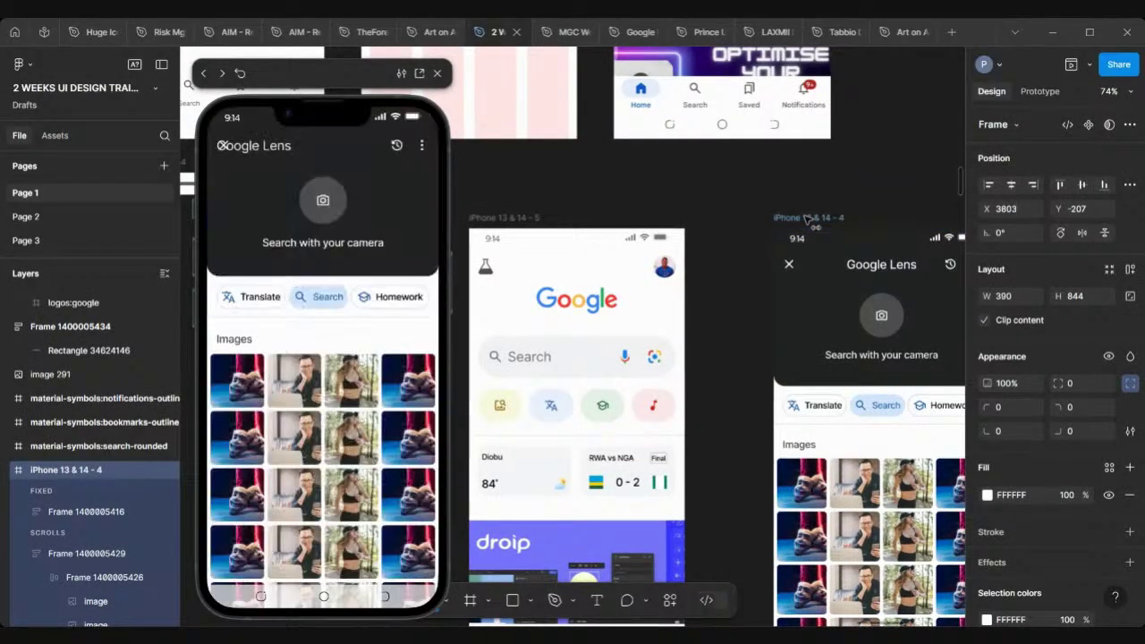
# Select the Lens header row, the home frame and the Lens frame in turn to compare both screens in the preview.
pyautogui.scroll(-4, 711, 248)
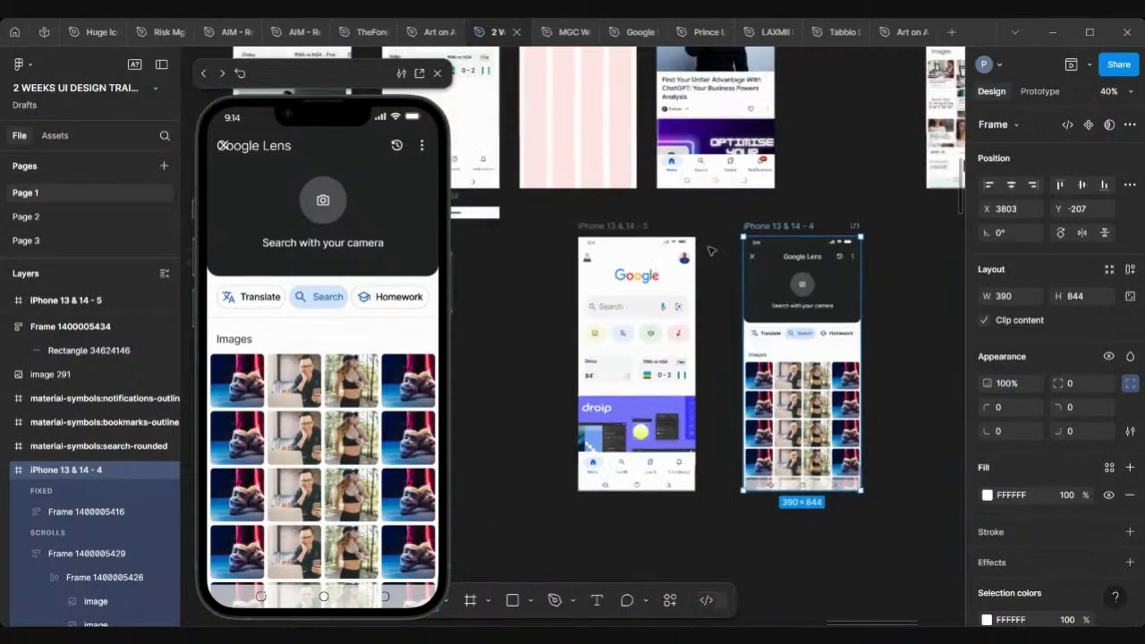
pyautogui.scroll(2, 742, 238)
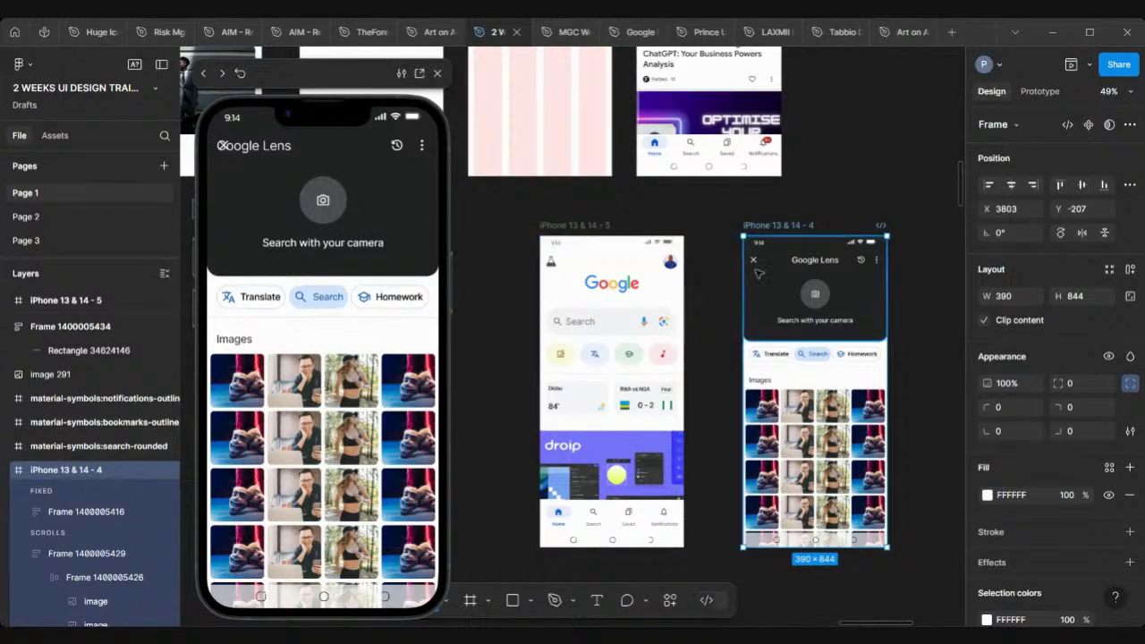
pyautogui.click(791, 265)
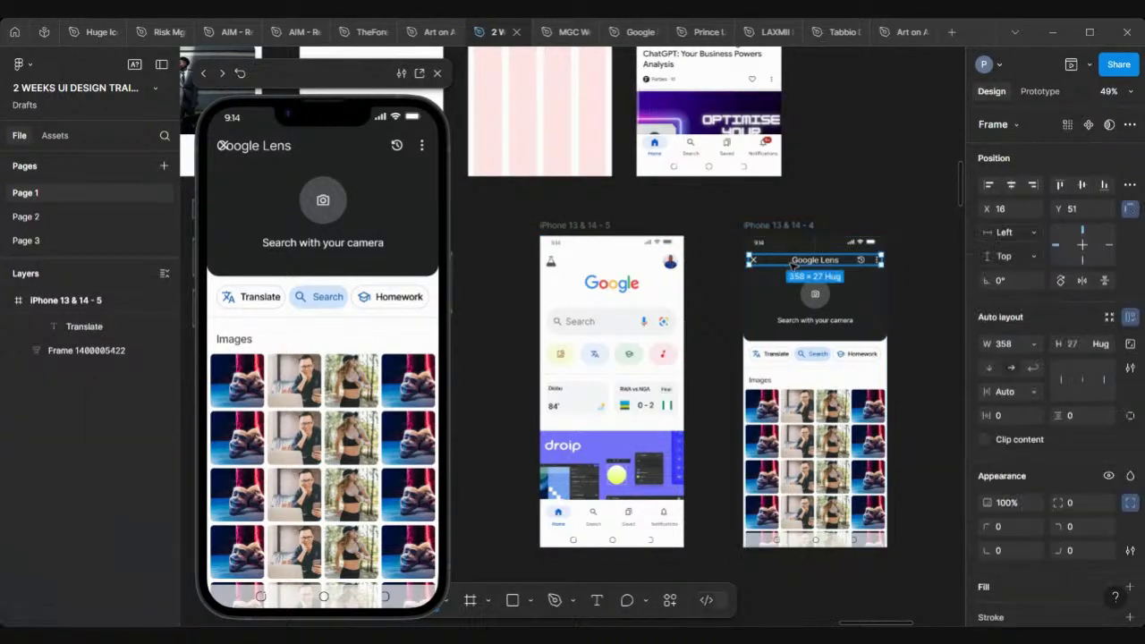
pyautogui.click(576, 226)
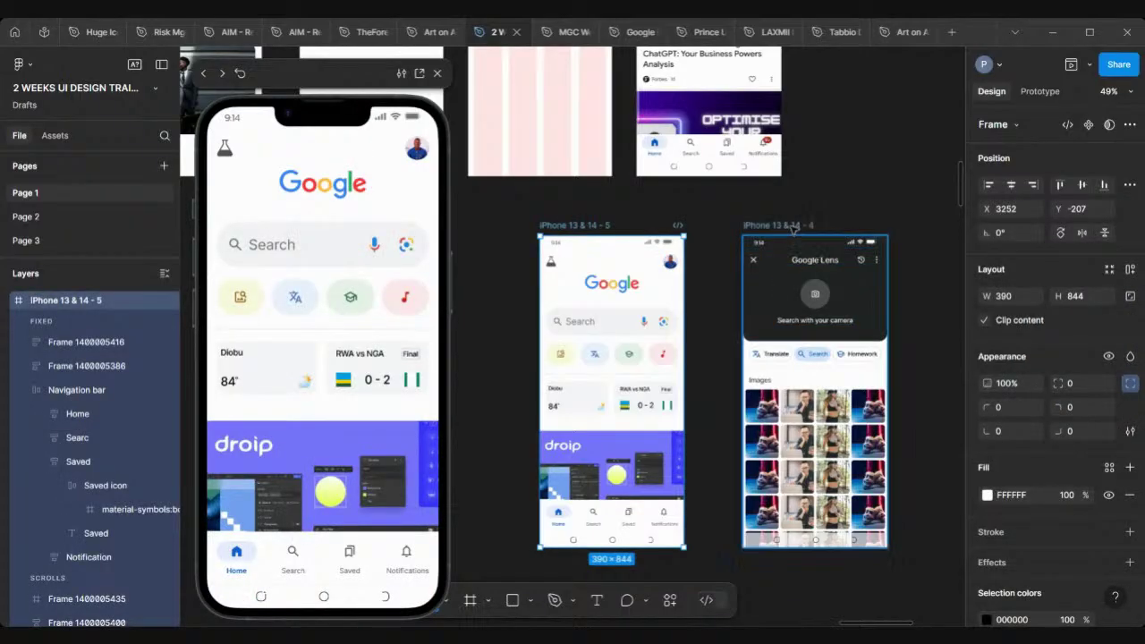
pyautogui.click(793, 226)
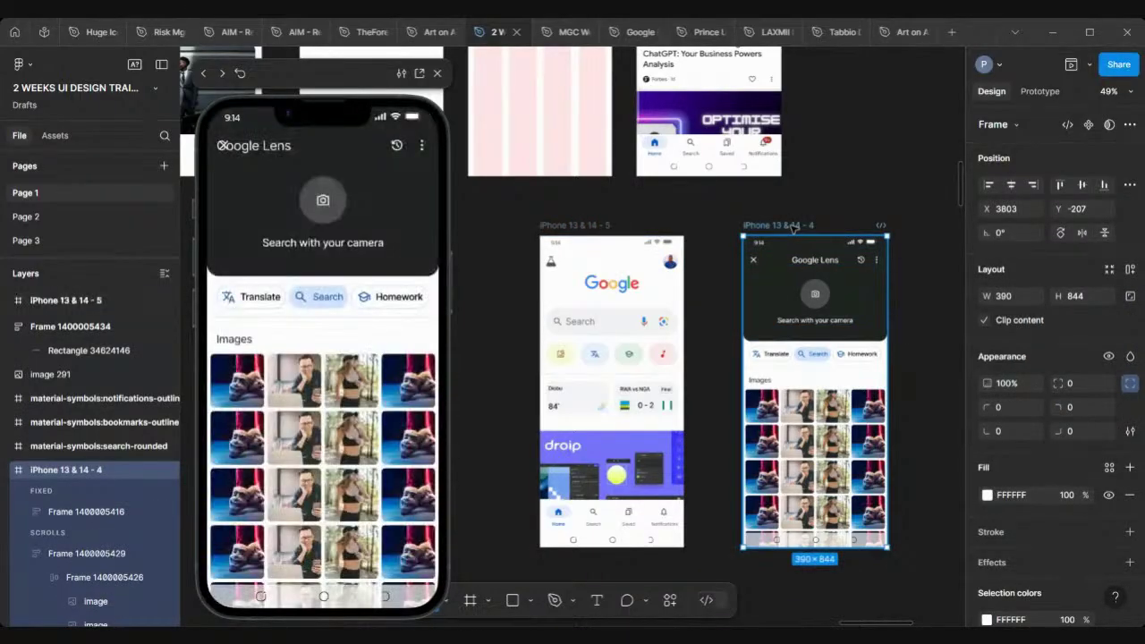
# Ungroup the Google Lens header row and the nested frame that holds its close icon and title.
pyautogui.scroll(5, 793, 260)
pyautogui.scroll(-5, 832, 261)
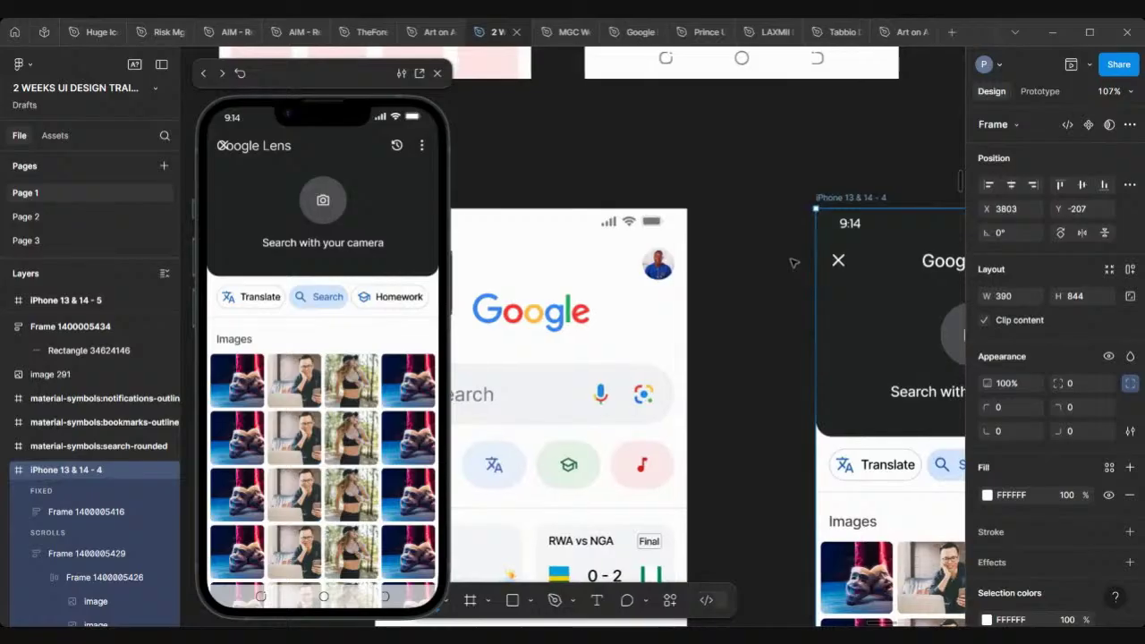
pyautogui.scroll(3, 856, 263)
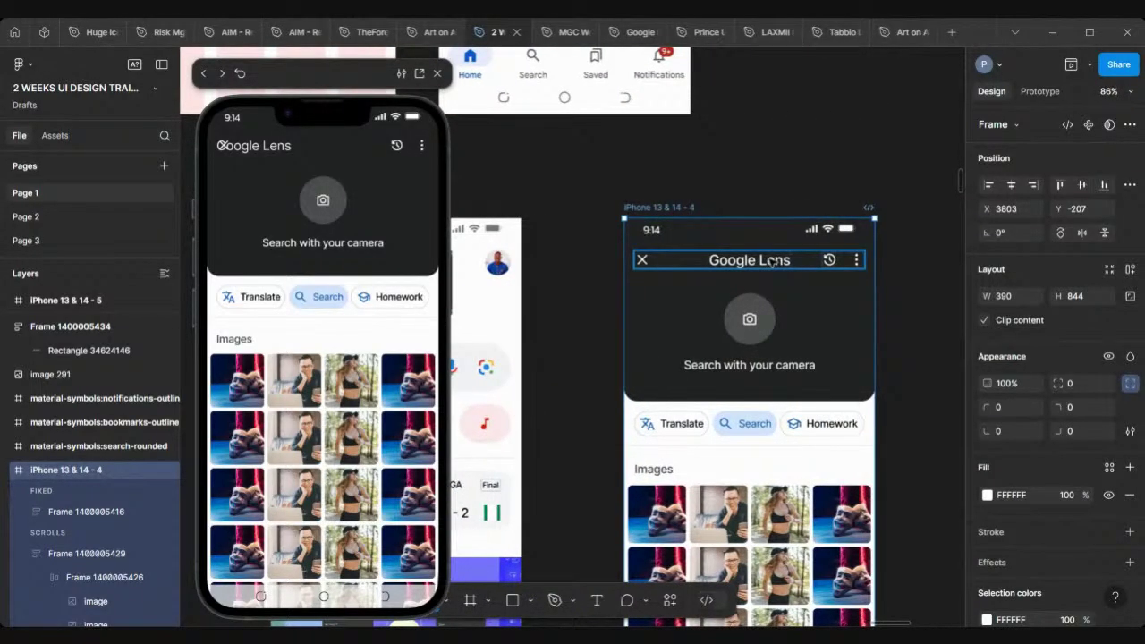
pyautogui.click(771, 262)
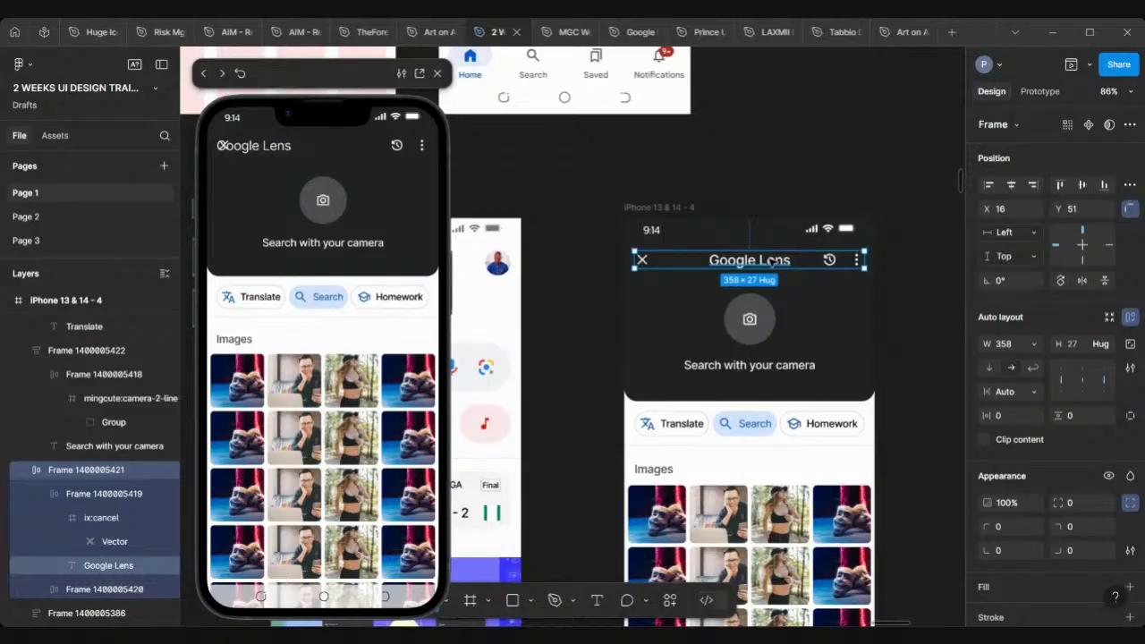
pyautogui.hotkey('ctrl', 'shift', 'g')
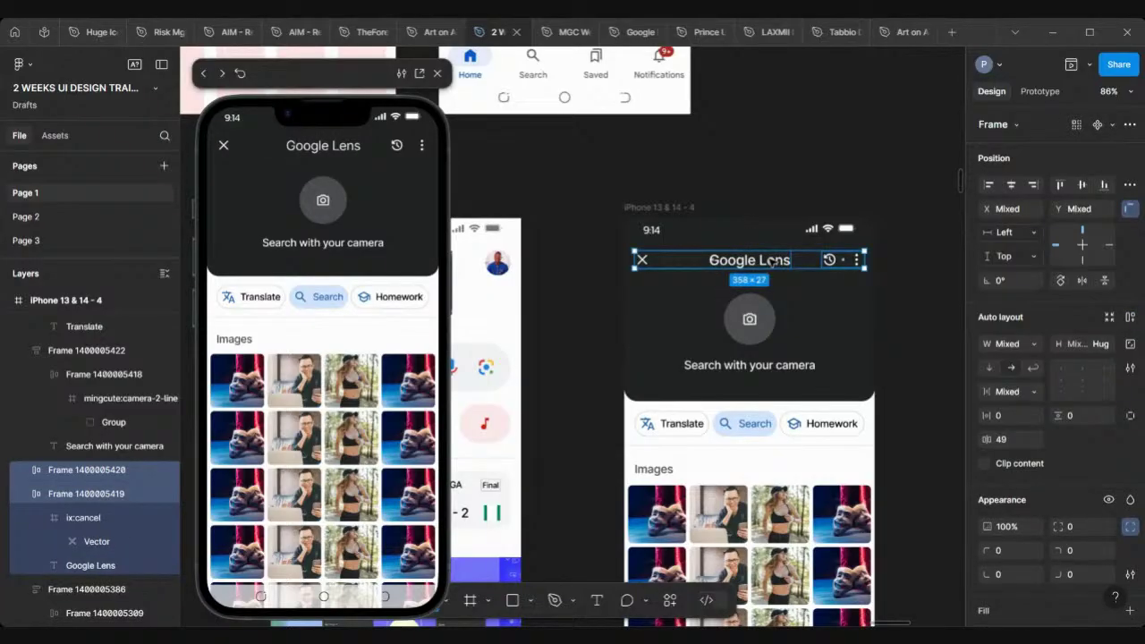
pyautogui.click(736, 263)
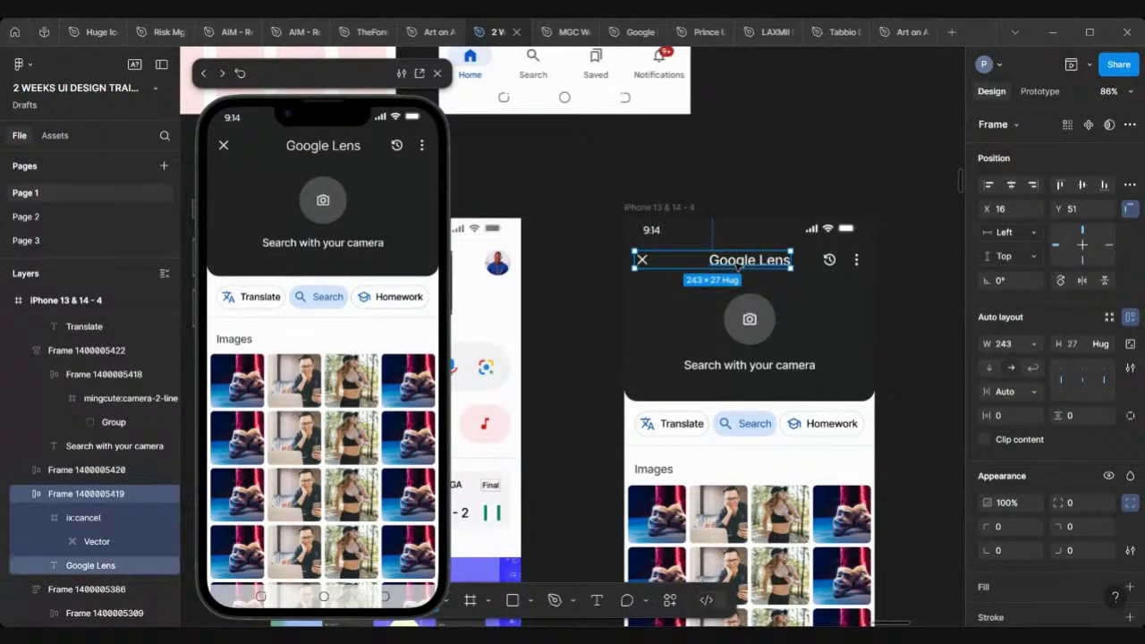
pyautogui.hotkey('ctrl', 'shift', 'g')
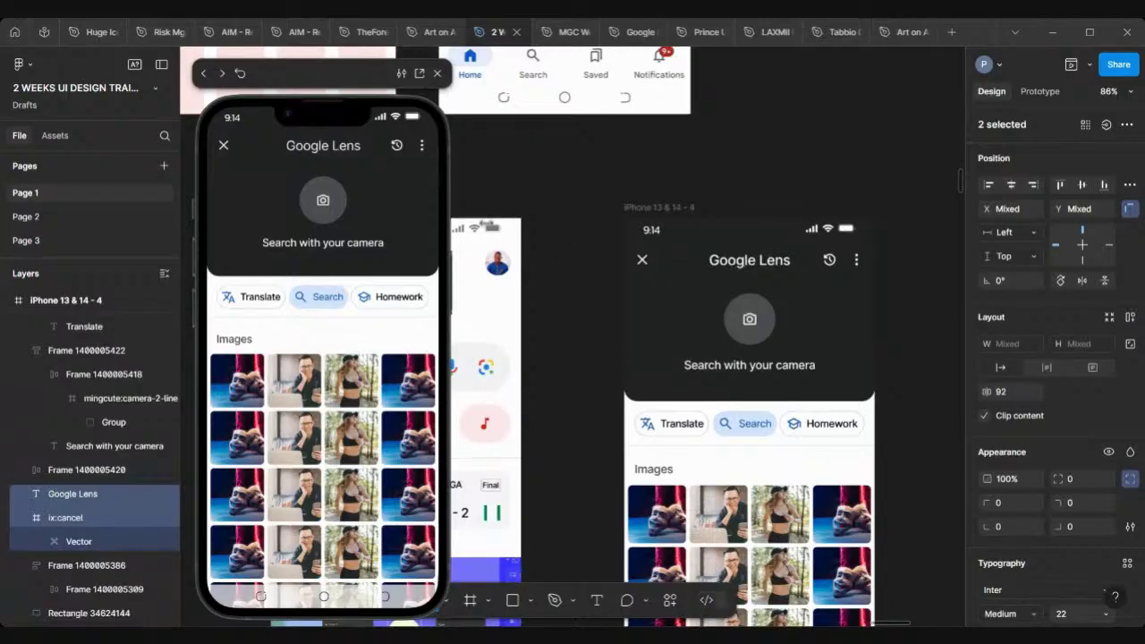
pyautogui.click(582, 229)
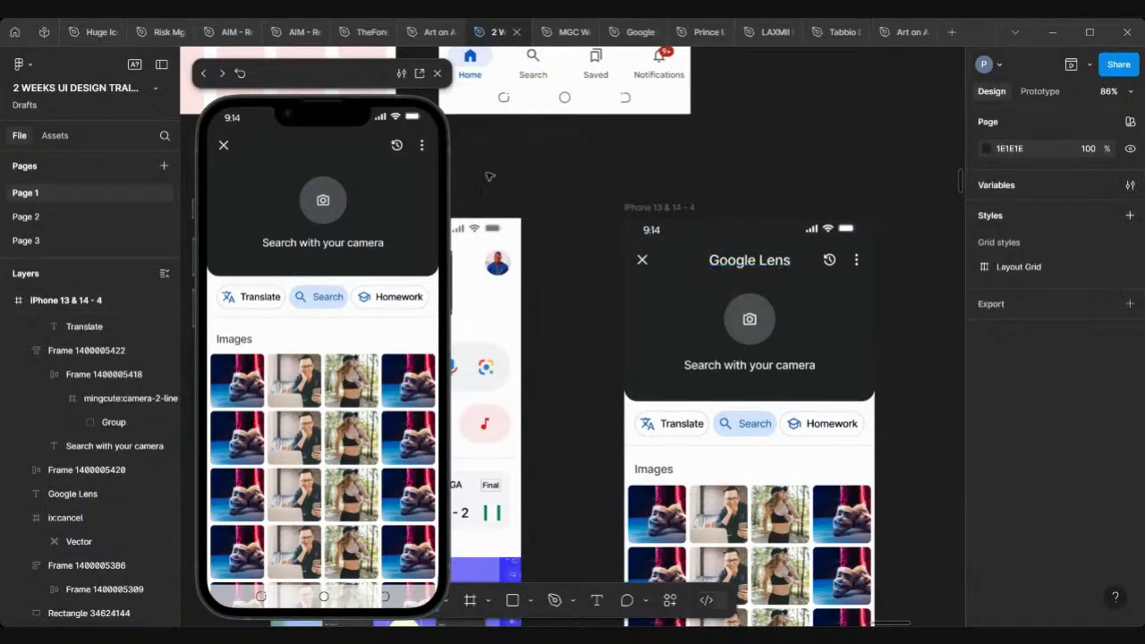
# Reselect the Lens and home frames in turn to check the ungrouped Lens header in the preview.
pyautogui.click(662, 207)
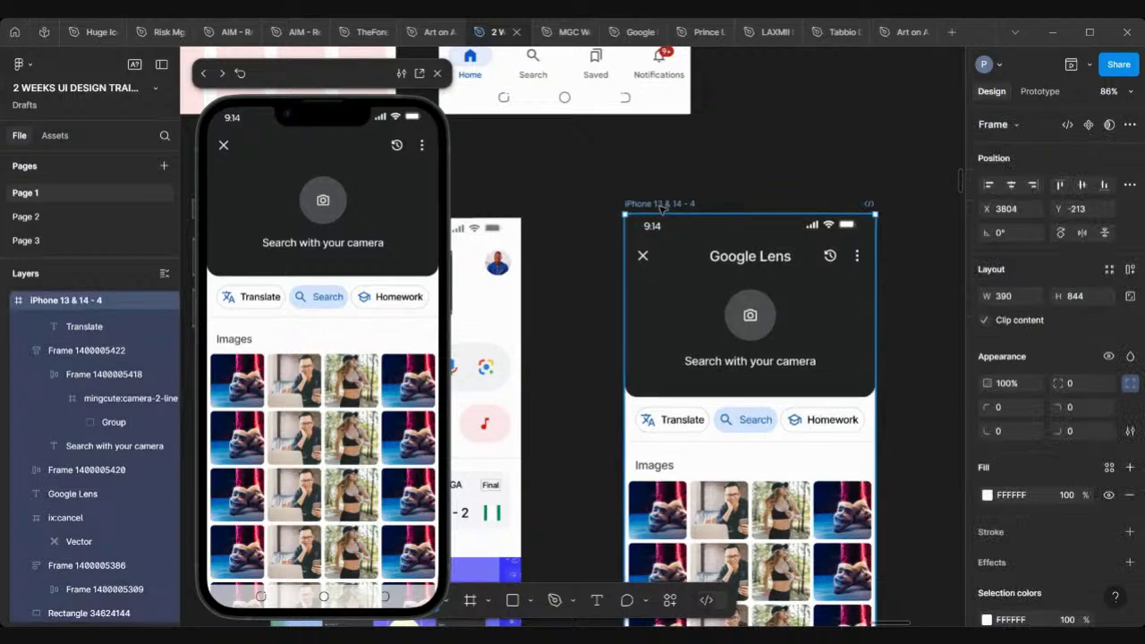
pyautogui.hscroll(-5, 559, 223)
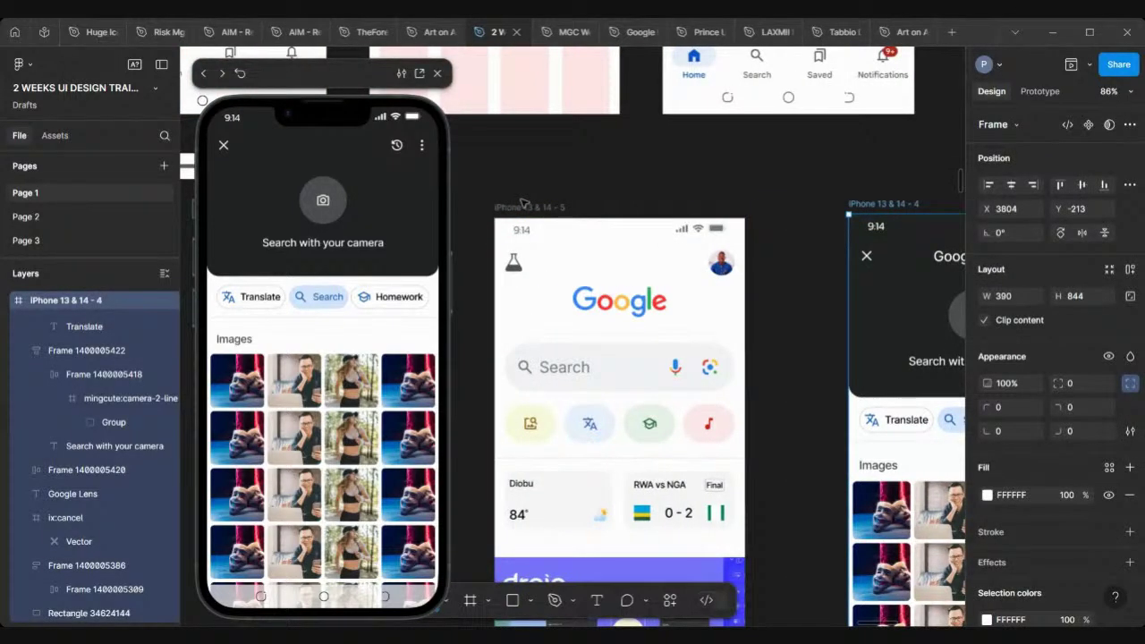
pyautogui.press('Escape')
pyautogui.click(524, 208)
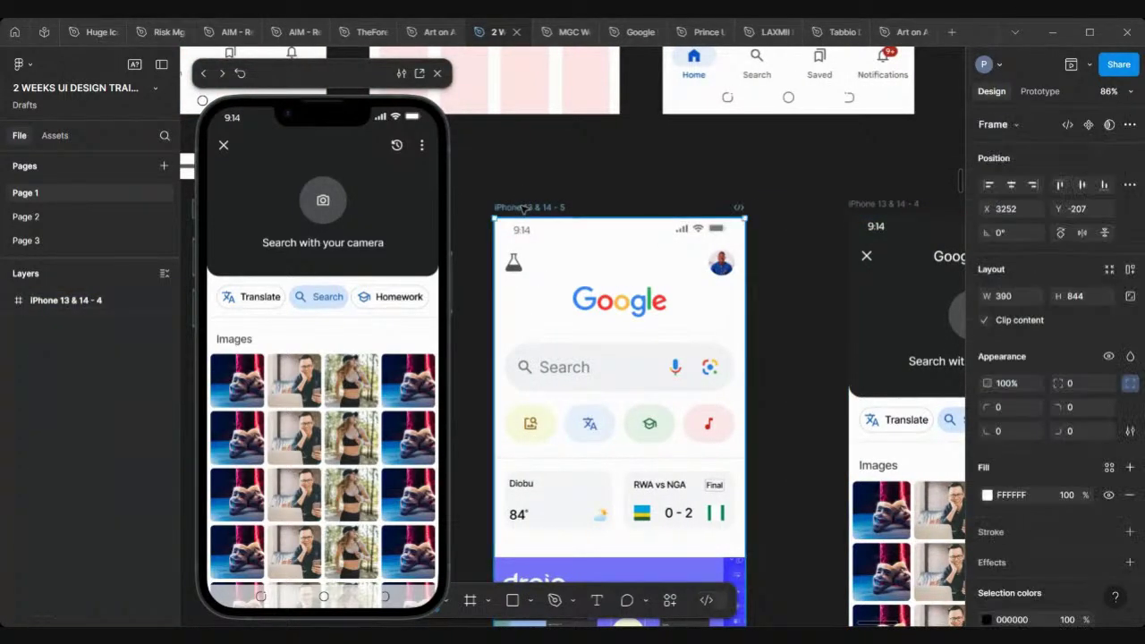
pyautogui.click(870, 206)
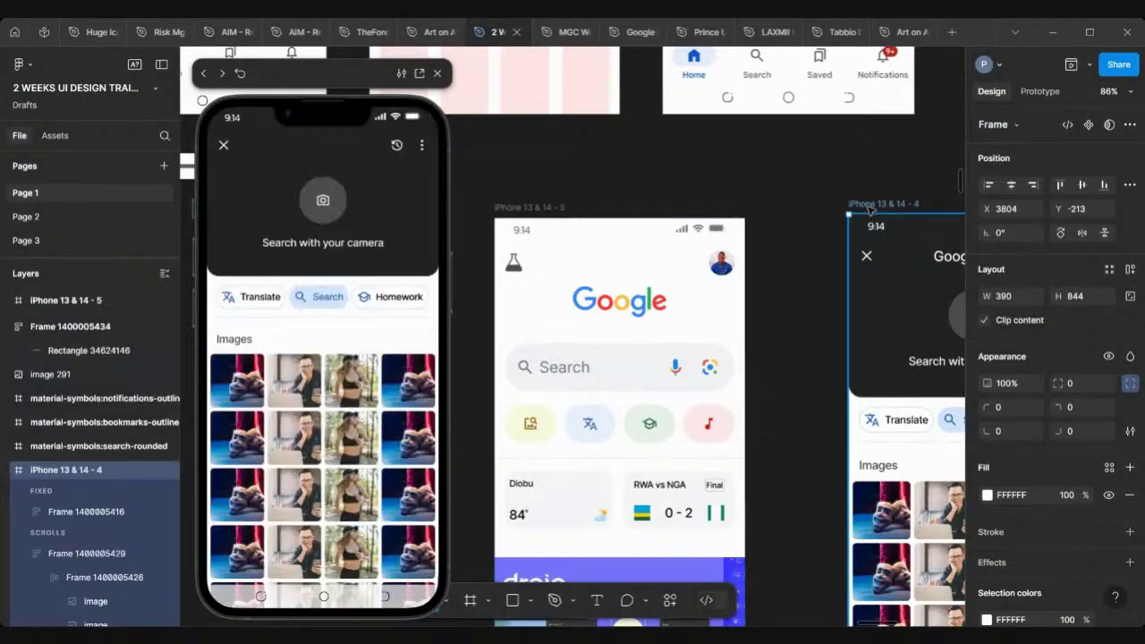
pyautogui.hscroll(5, 870, 207)
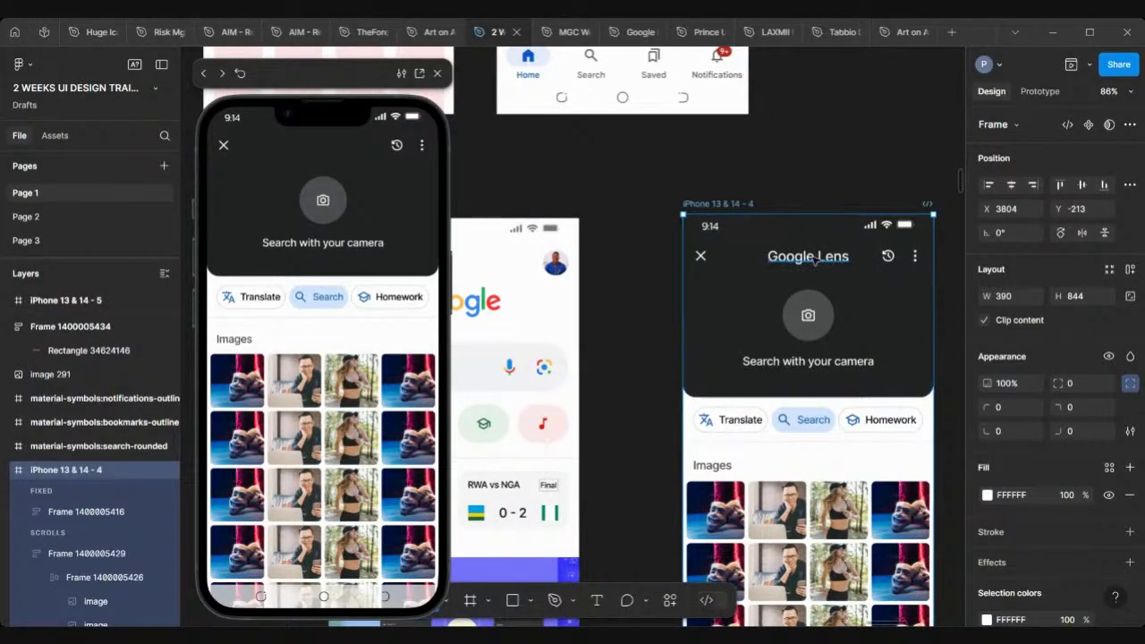
# Combine the Google Lens title and the close icon into one auto layout frame.
pyautogui.click(810, 258)
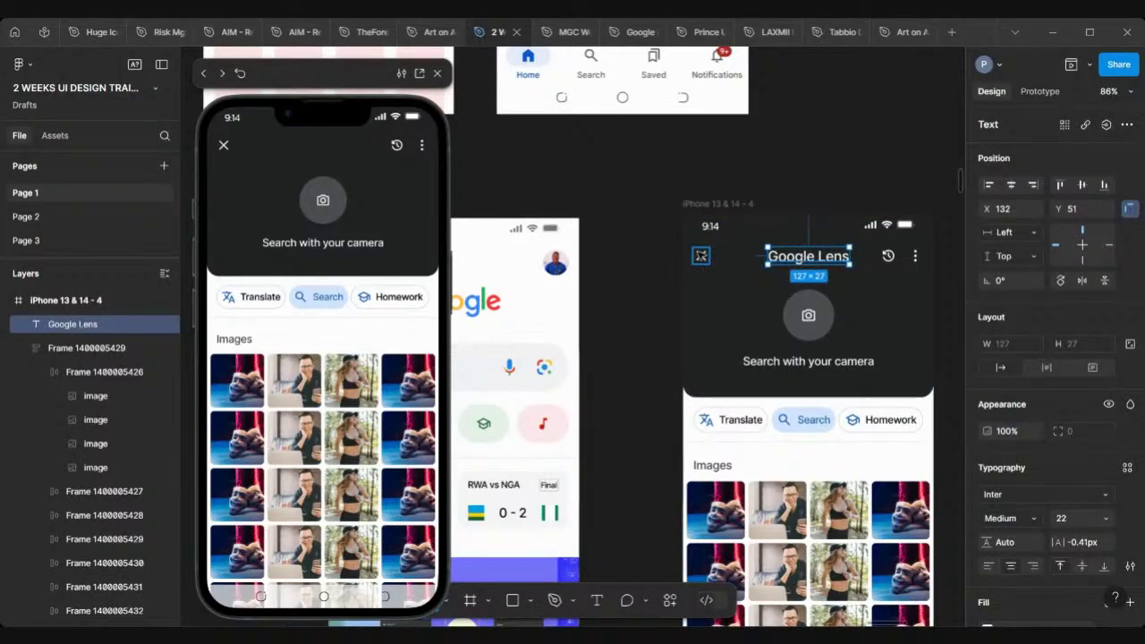
pyautogui.keyDown('shift'); pyautogui.click(700, 256); pyautogui.keyUp('shift')
pyautogui.hotkey('shift', 'a')
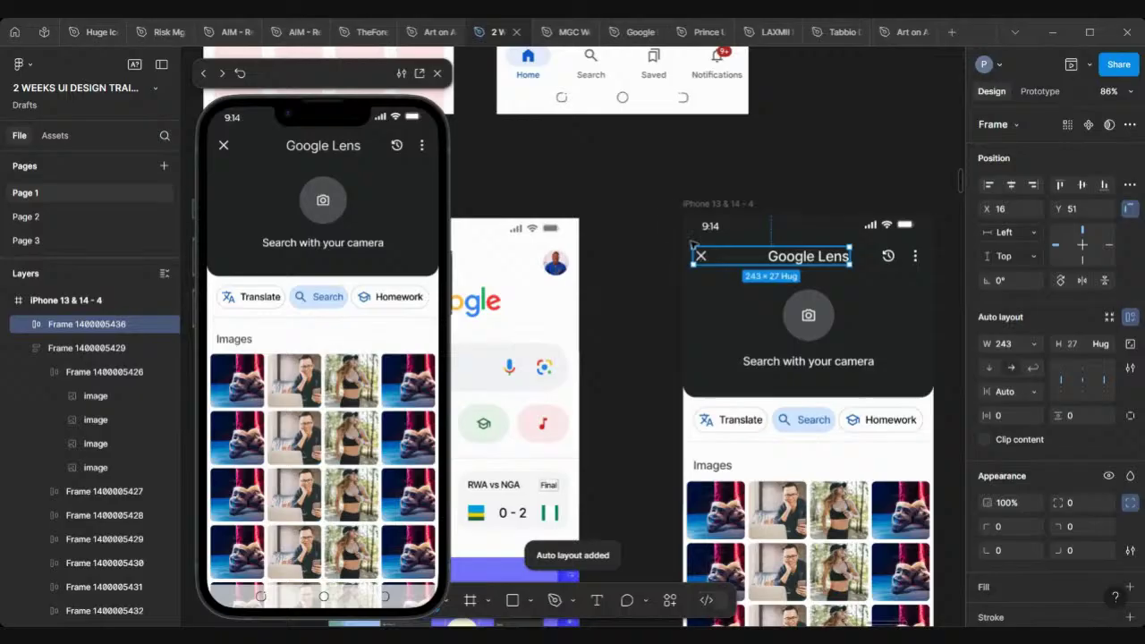
pyautogui.click(676, 164)
# Link the home screen's yellow image-search shortcut to the iPhone 13 & 14 - 4 frame with an On tap, Navigate to, Instant interaction.
pyautogui.hscroll(-4, 626, 336)
pyautogui.scroll(-2, 626, 336)
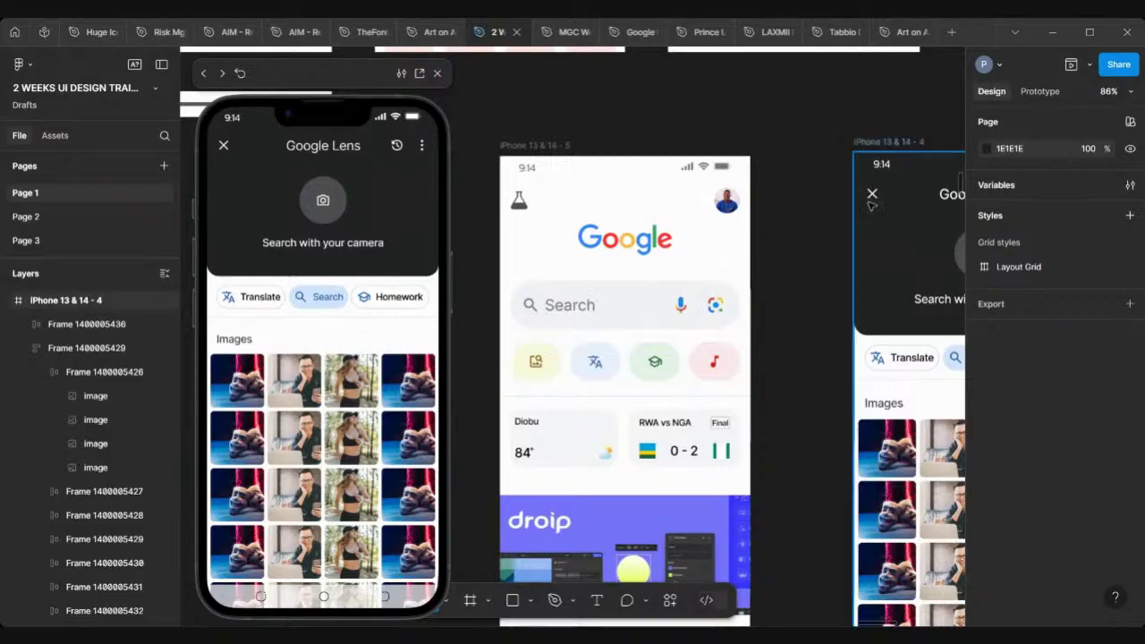
pyautogui.scroll(-5, 613, 195)
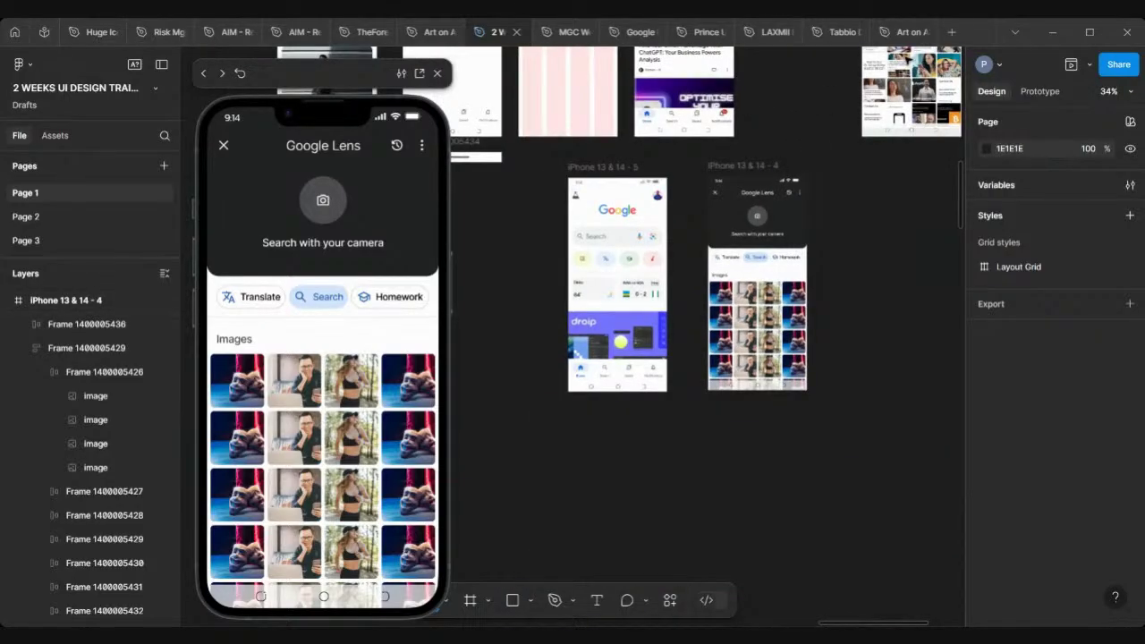
pyautogui.hotkey('shift', 'e')
pyautogui.scroll(3, 653, 274)
pyautogui.scroll(2, 576, 267)
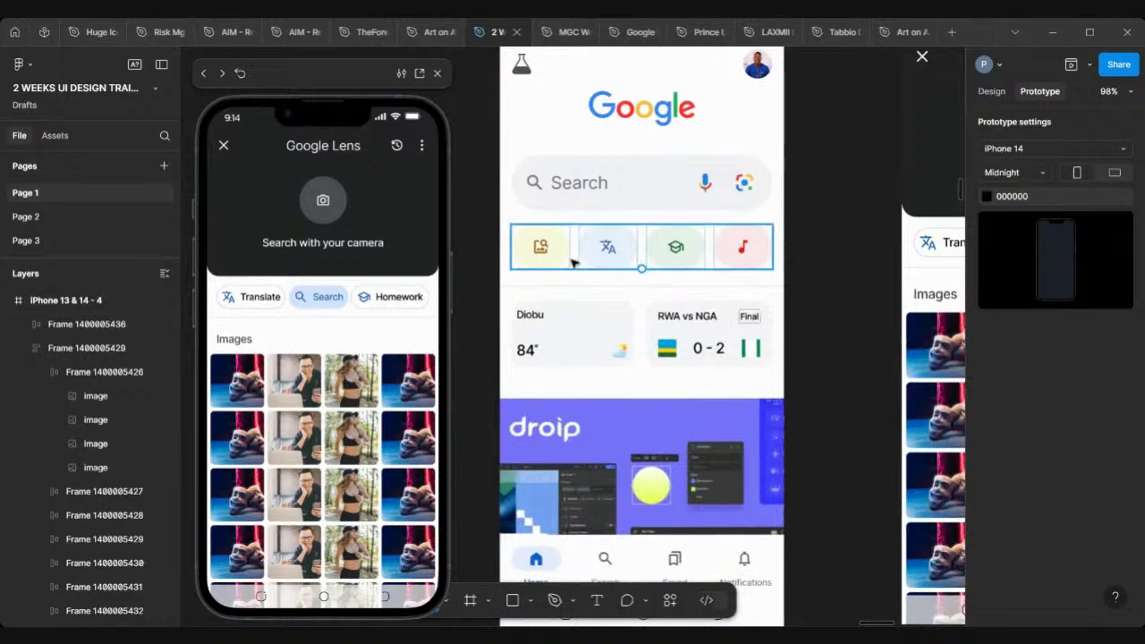
pyautogui.click(559, 254)
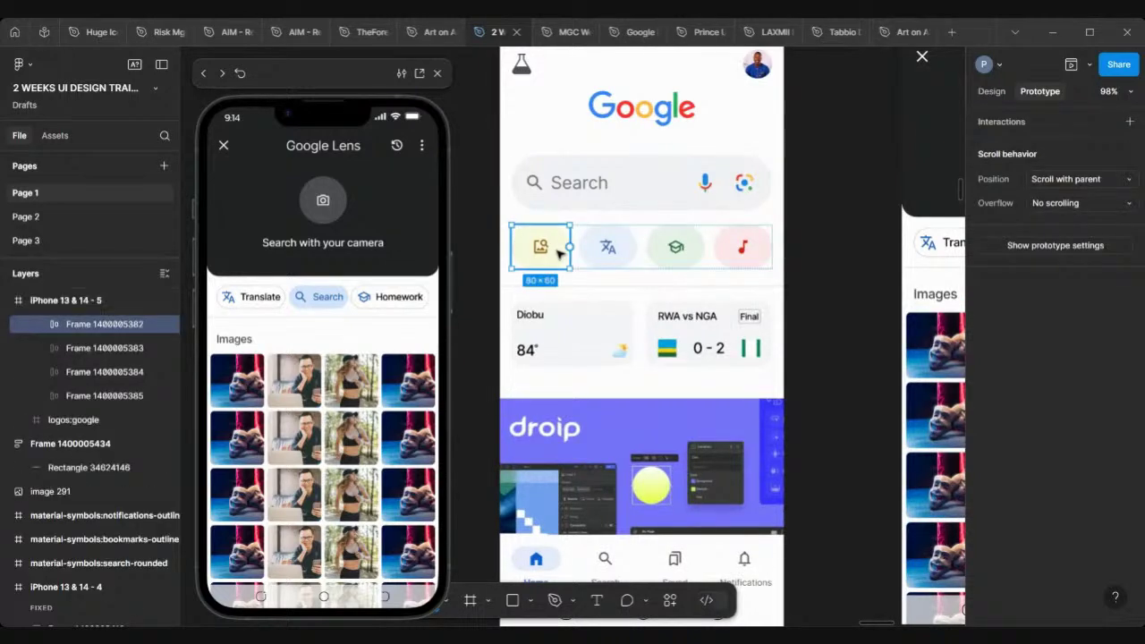
pyautogui.scroll(2, 558, 254)
pyautogui.hscroll(-2, 572, 228)
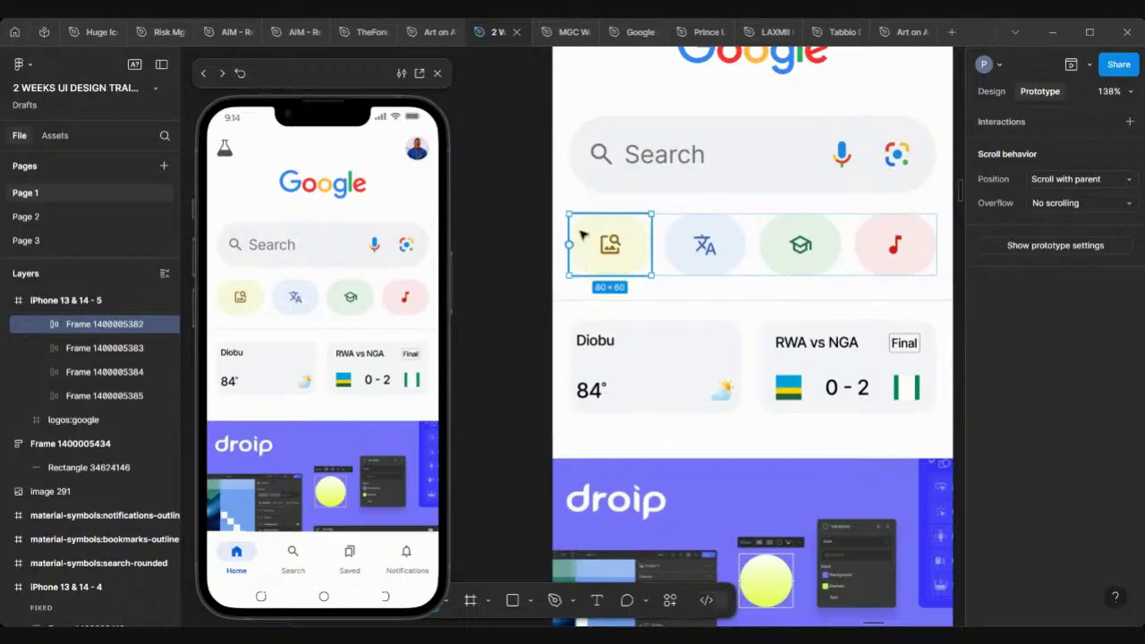
pyautogui.scroll(-4, 583, 235)
pyautogui.moveTo(613, 238); pyautogui.dragTo(751, 242)
pyautogui.moveTo(612, 238); pyautogui.dragTo(838, 254)
pyautogui.hscroll(3, 519, 236)
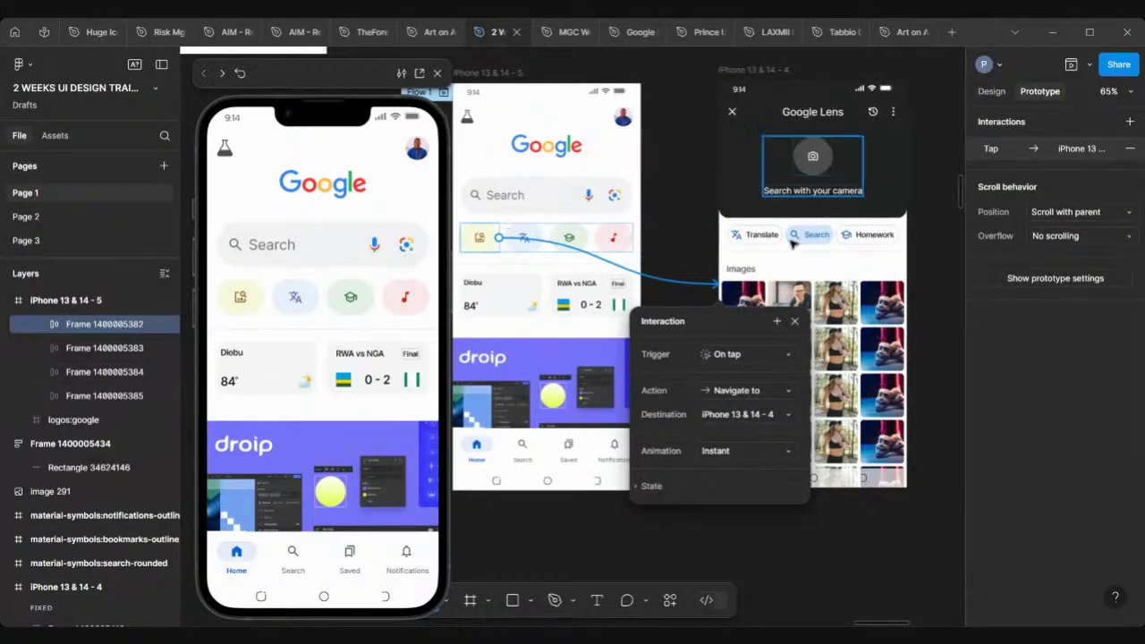
pyautogui.scroll(5, 789, 362)
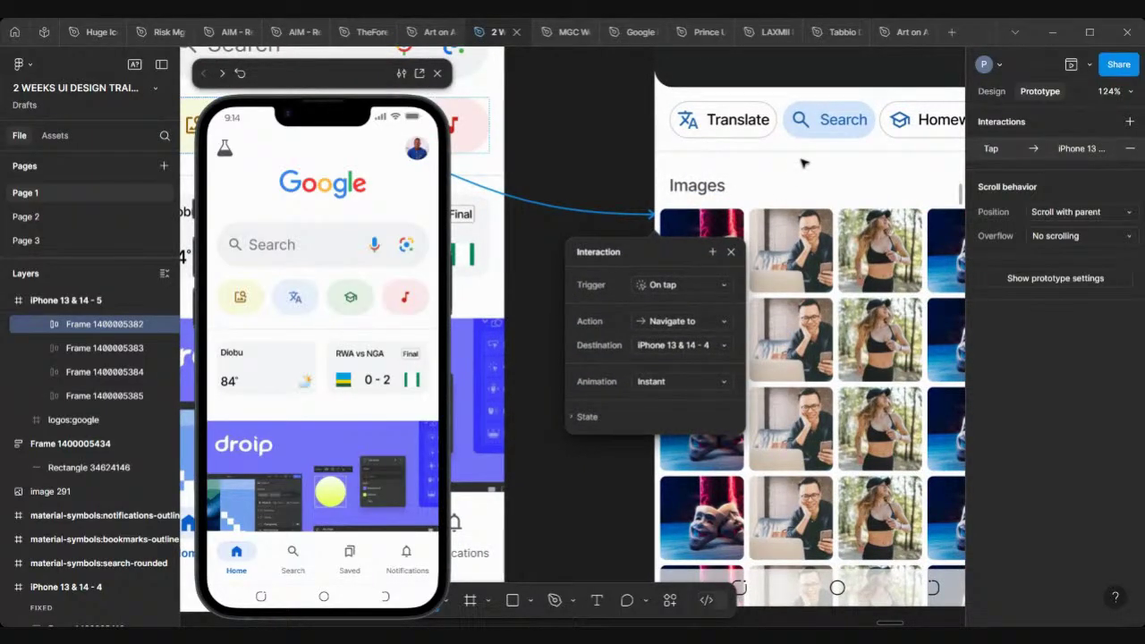
# Rename the iPhone 13 & 14 - 4 frame to "Google Lens".
pyautogui.scroll(-5, 694, 313)
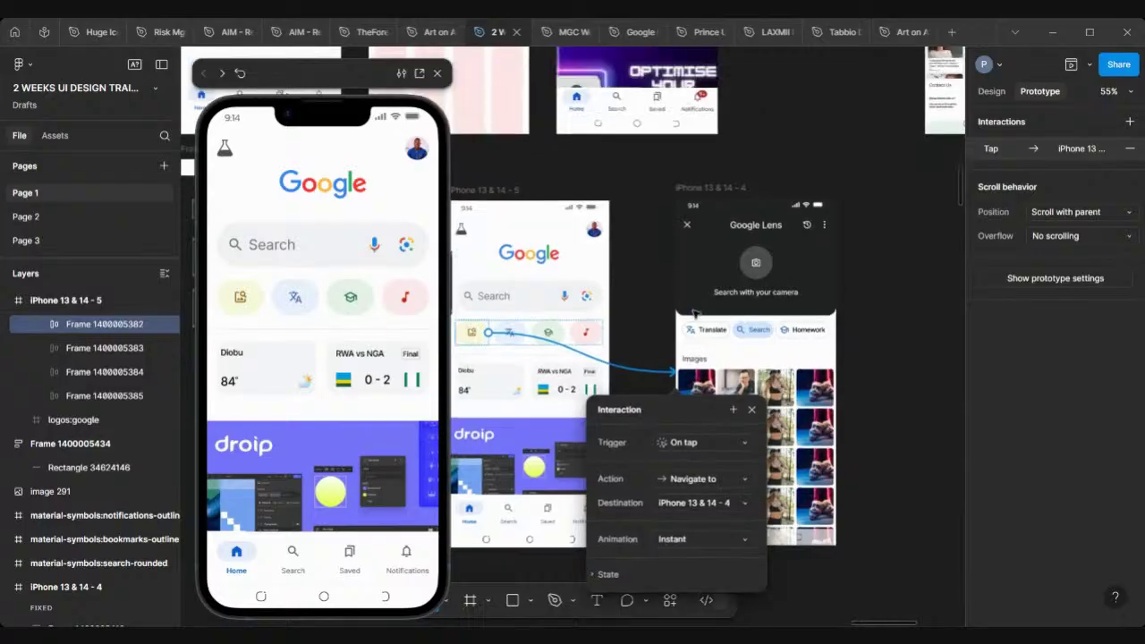
pyautogui.click(708, 191)
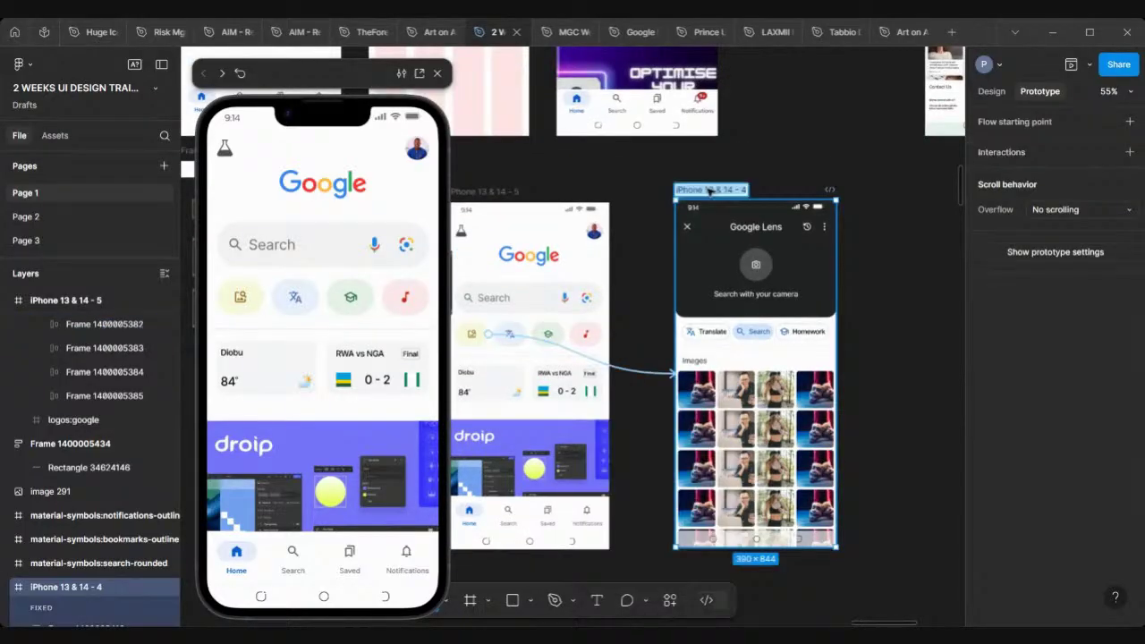
pyautogui.doubleClick(708, 190)
pyautogui.write('Goodle Lens')
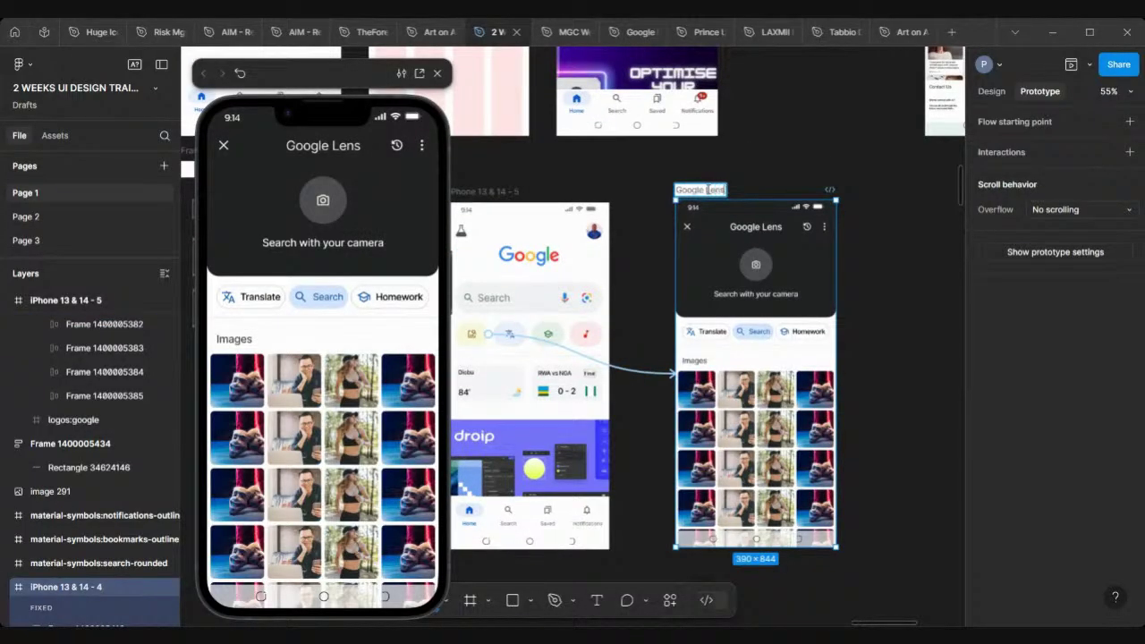
pyautogui.press('Return')
# Rename the iPhone 13 & 14 - 5 home screen frame to "Homepage".
pyautogui.hscroll(-5, 733, 191)
pyautogui.click(756, 194)
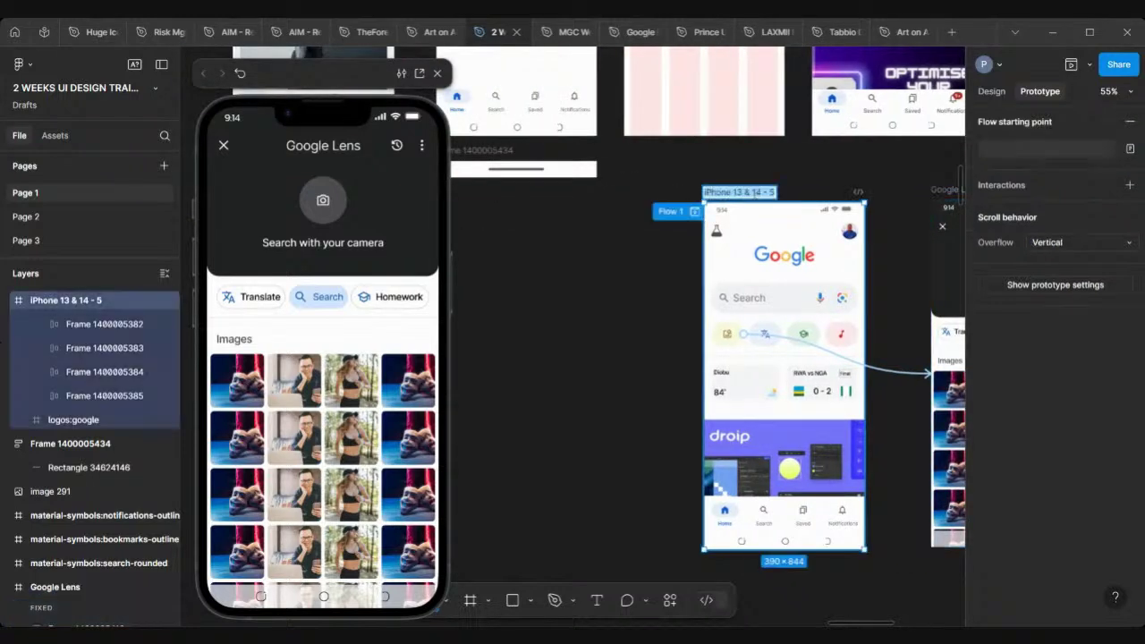
pyautogui.doubleClick(755, 193)
pyautogui.write('Homep')
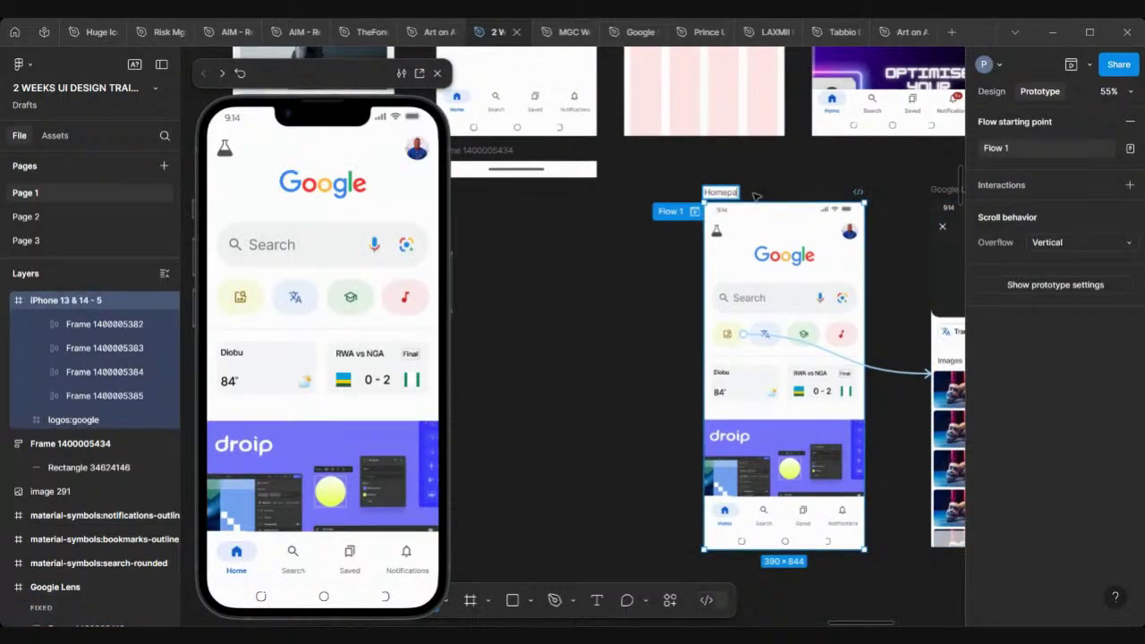
pyautogui.write('age')
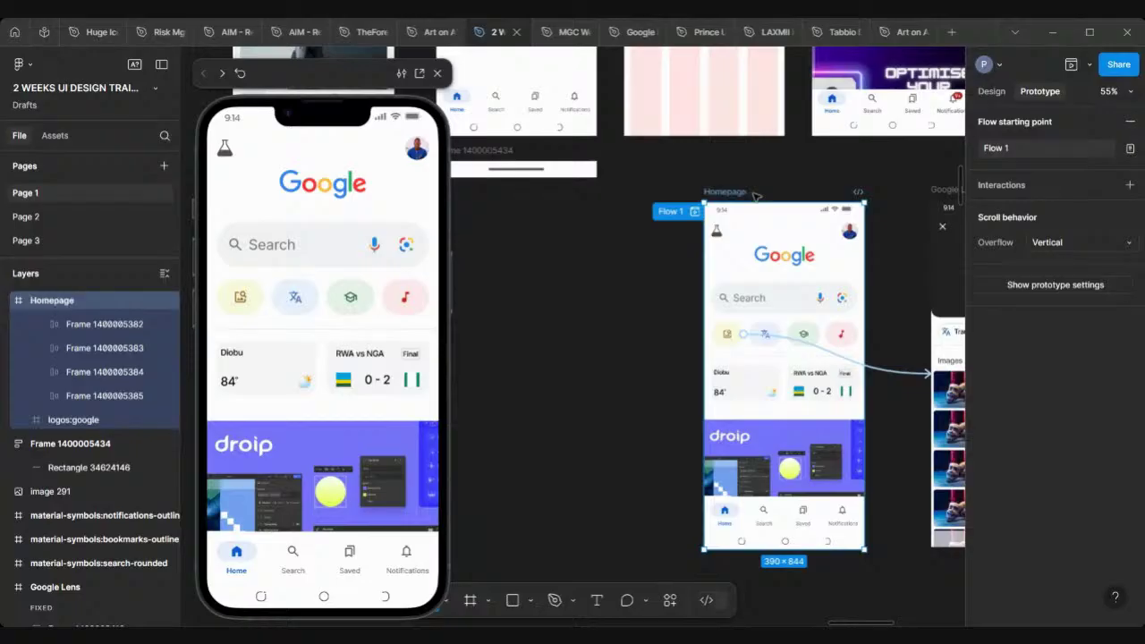
pyautogui.press('Return')
# Set the animation of the yellow shortcut's link to Google Lens to Smart animate and try the link in the preview.
pyautogui.scroll(-3, 755, 195)
pyautogui.hscroll(2, 715, 197)
pyautogui.scroll(5, 591, 259)
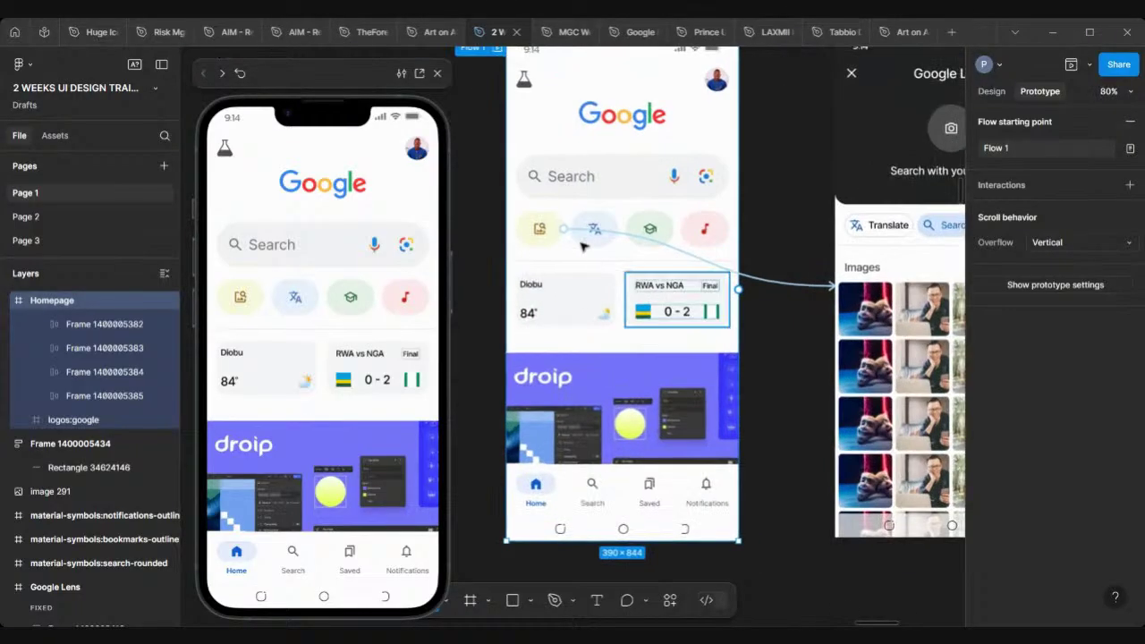
pyautogui.scroll(3, 815, 277)
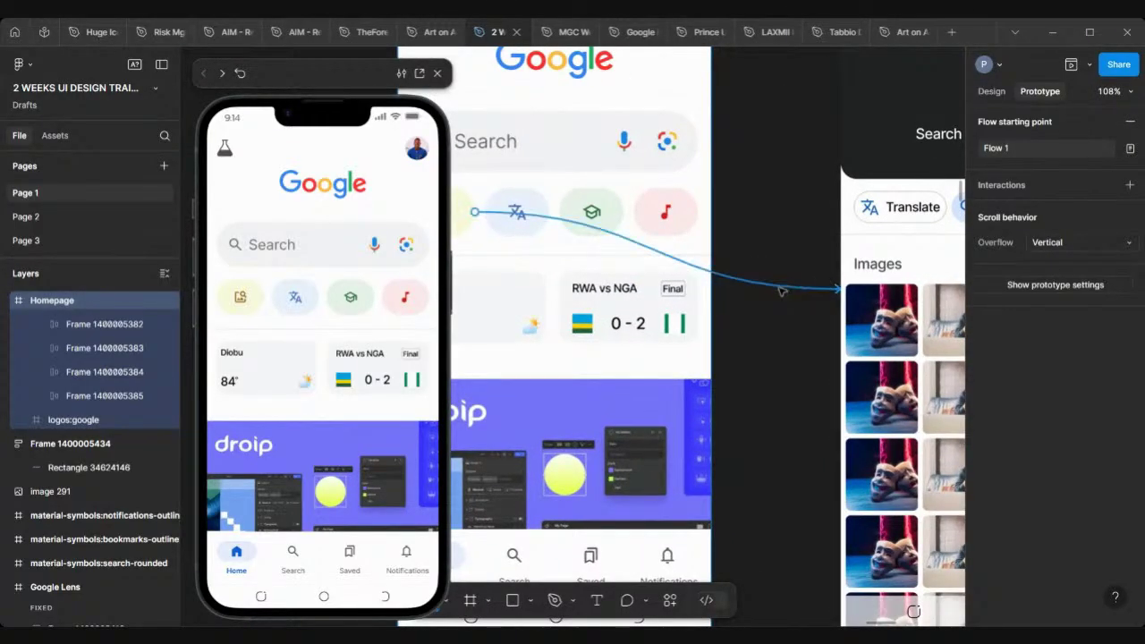
pyautogui.click(781, 291)
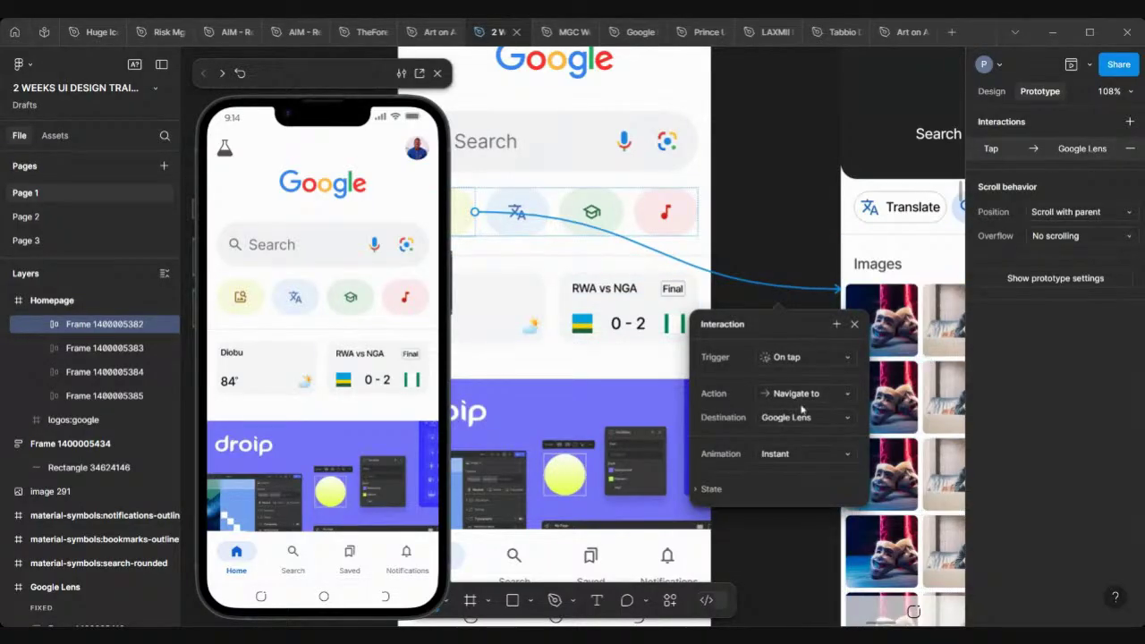
pyautogui.scroll(-5, 787, 402)
pyautogui.hscroll(5, 787, 402)
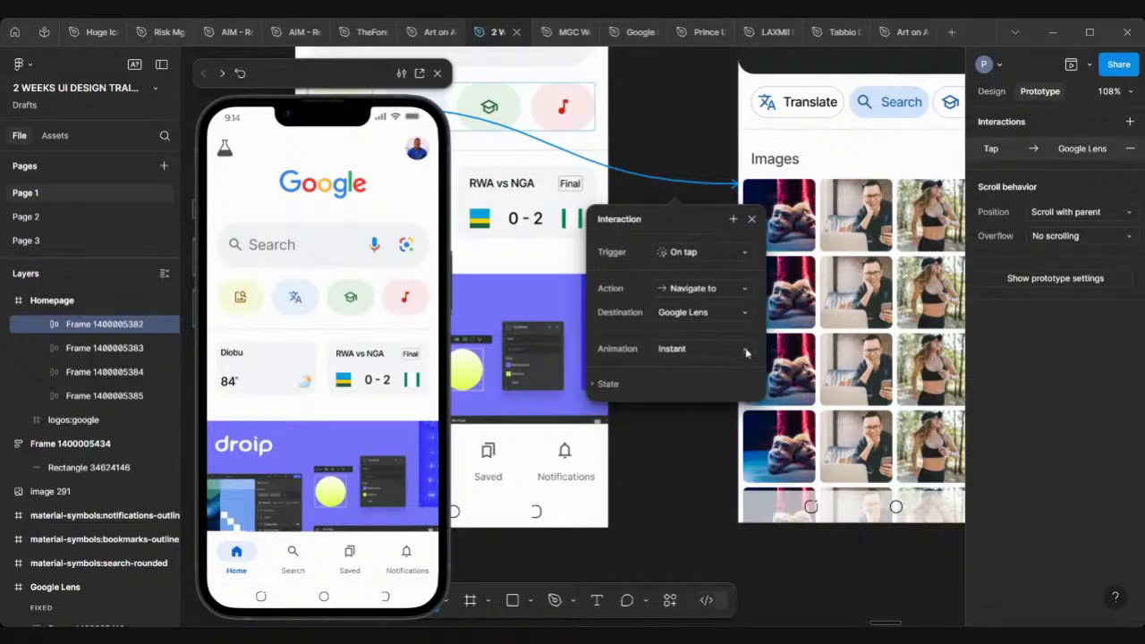
pyautogui.click(744, 349)
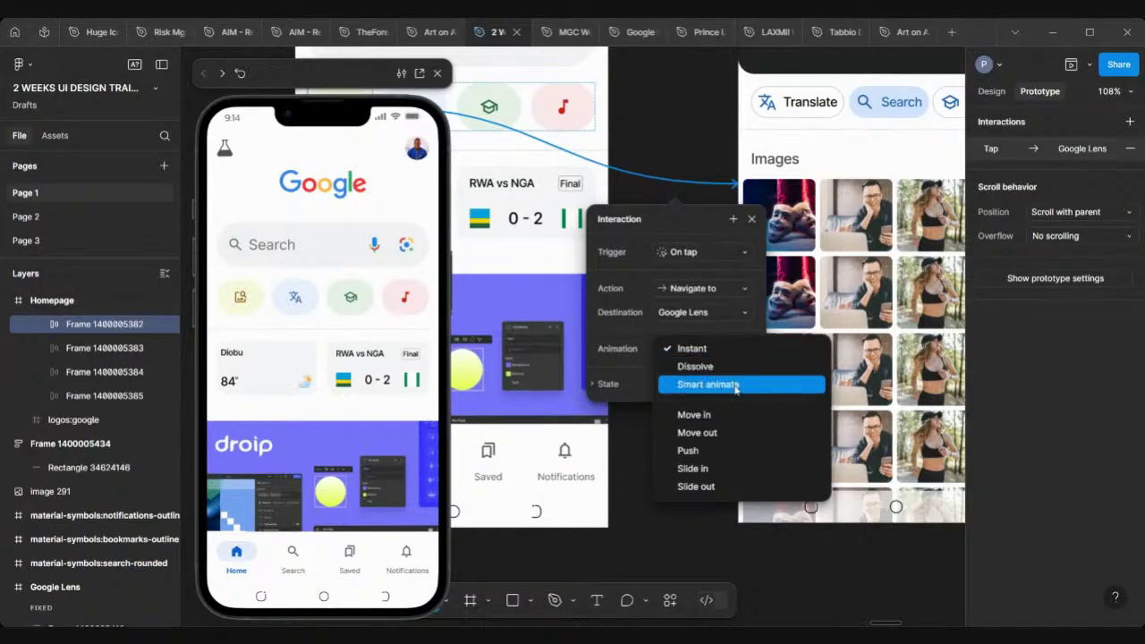
pyautogui.click(735, 388)
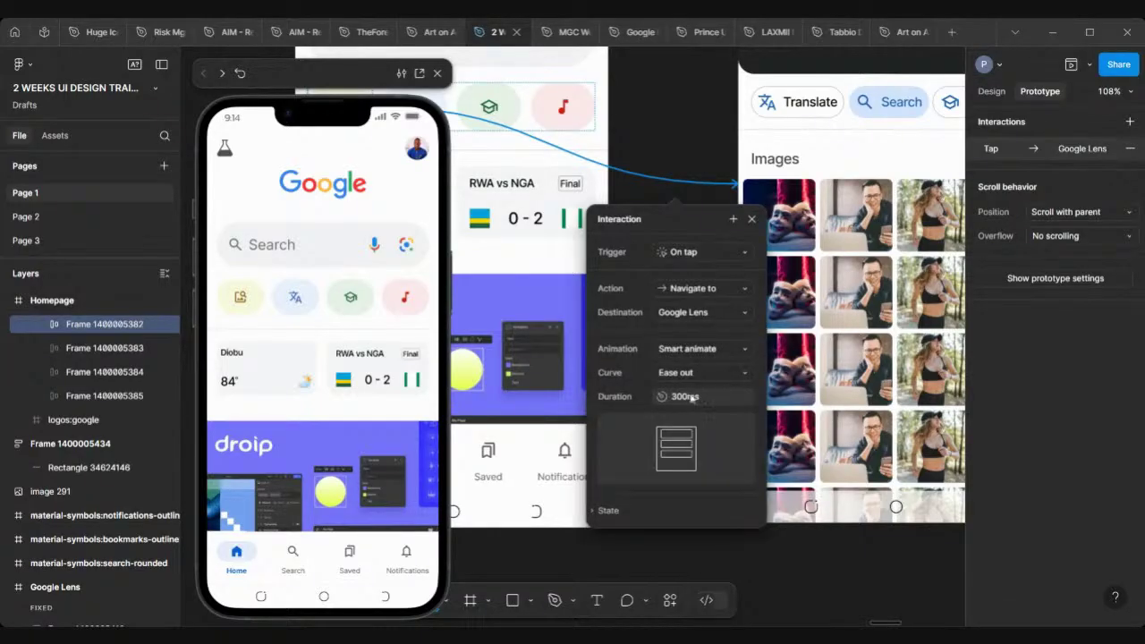
pyautogui.click(713, 136)
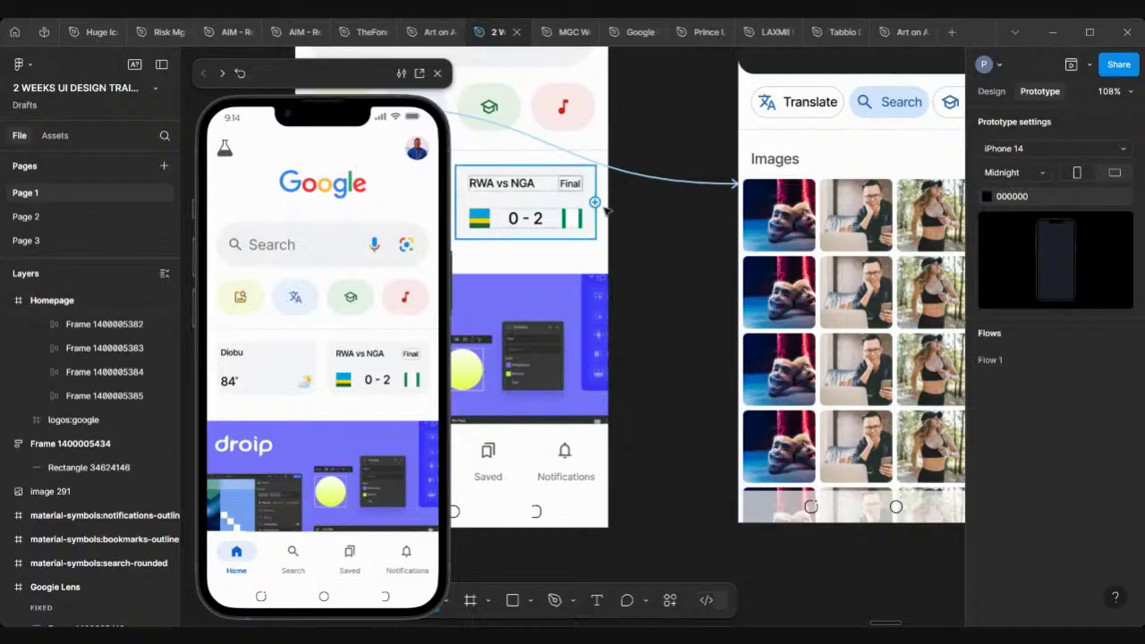
pyautogui.hscroll(-3, 626, 268)
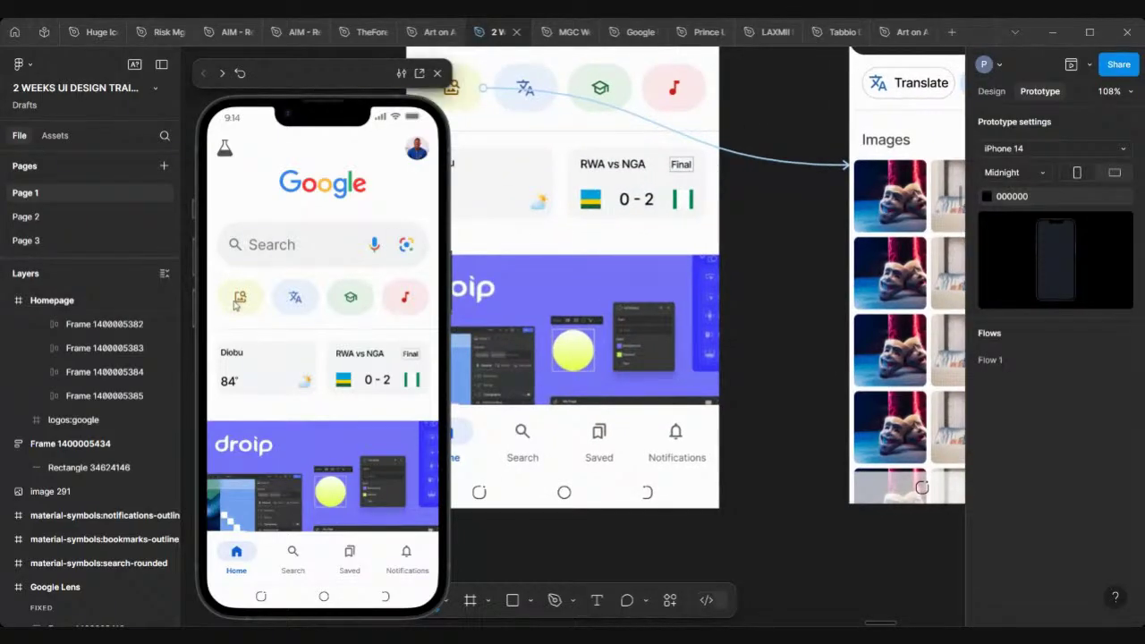
pyautogui.click(235, 304)
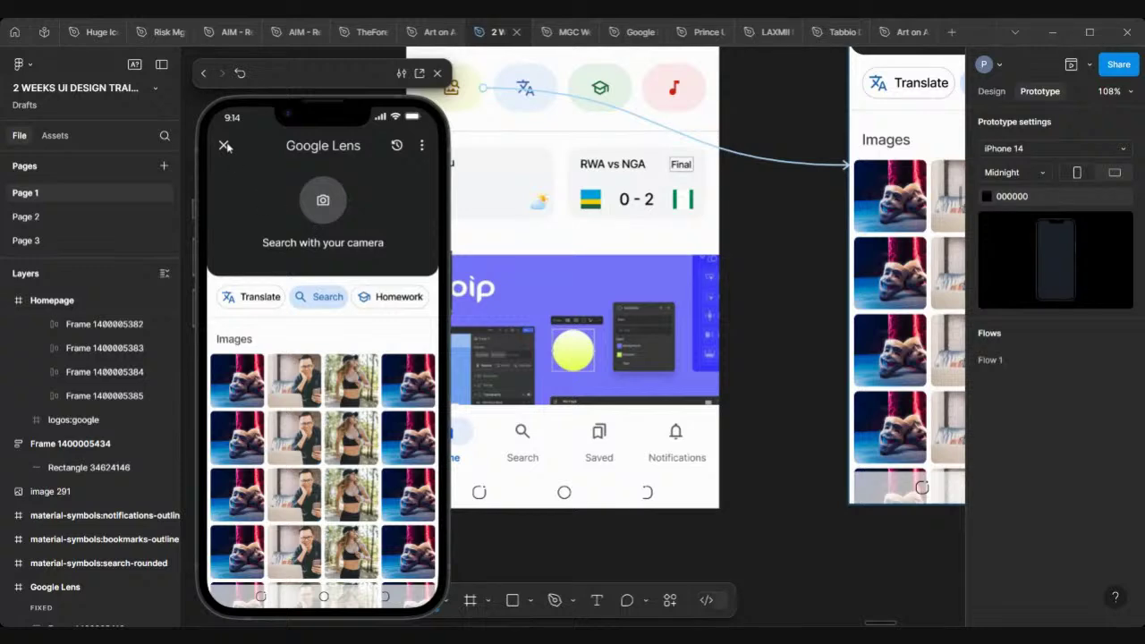
# Link the close icon in the Google Lens header to the Homepage frame with an On tap, Navigate to, Smart animate, Ease out, 300ms interaction.
pyautogui.scroll(-5, 617, 268)
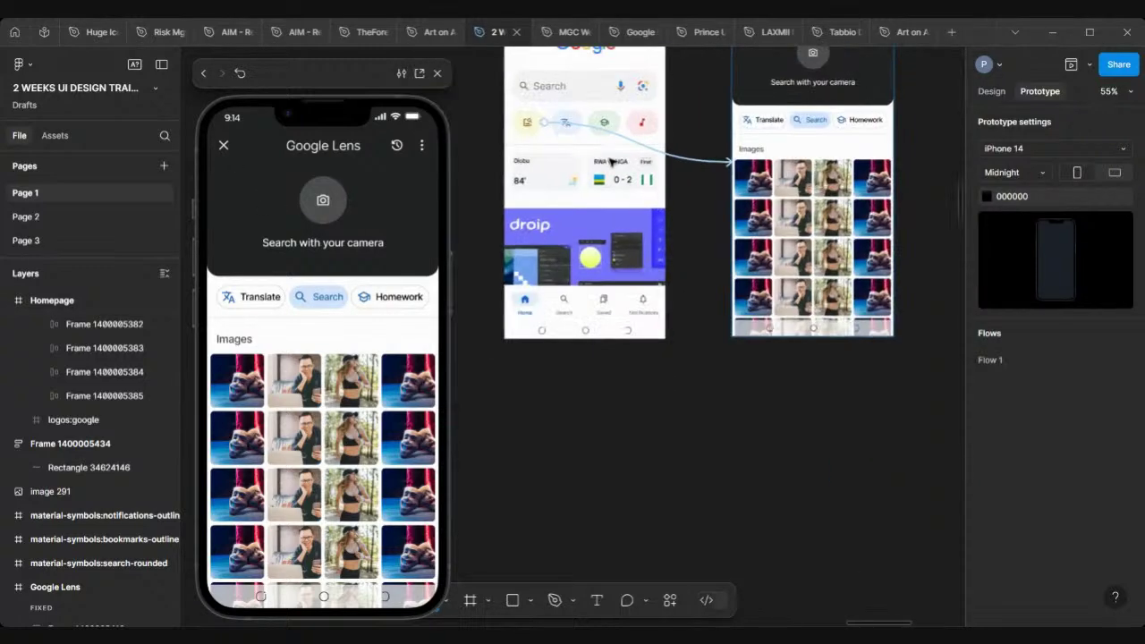
pyautogui.scroll(5, 776, 110)
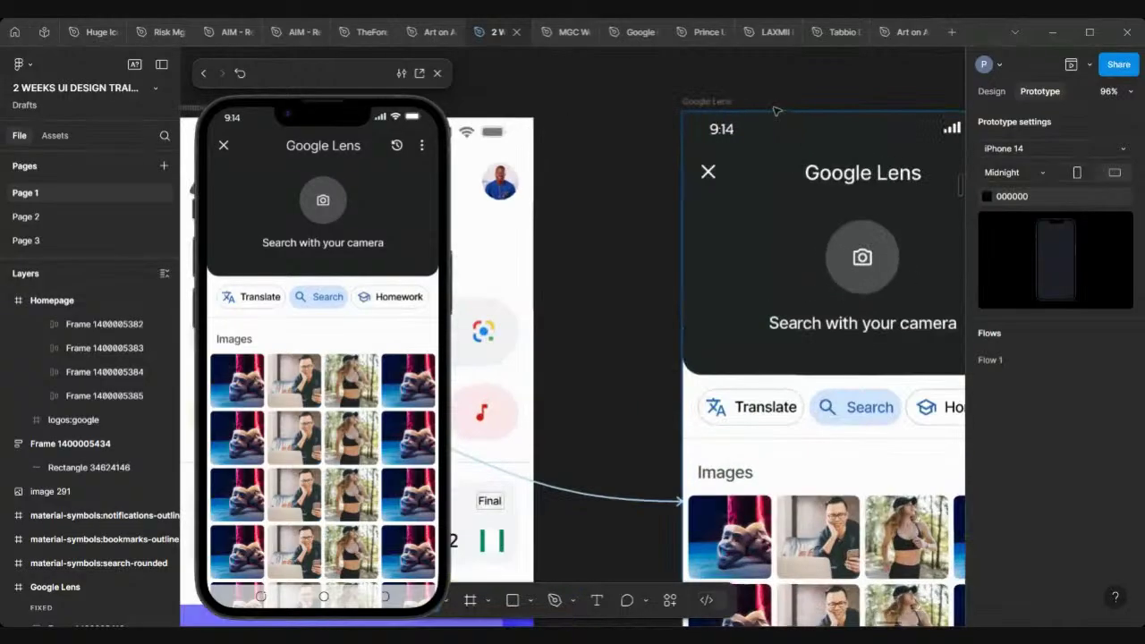
pyautogui.click(711, 181)
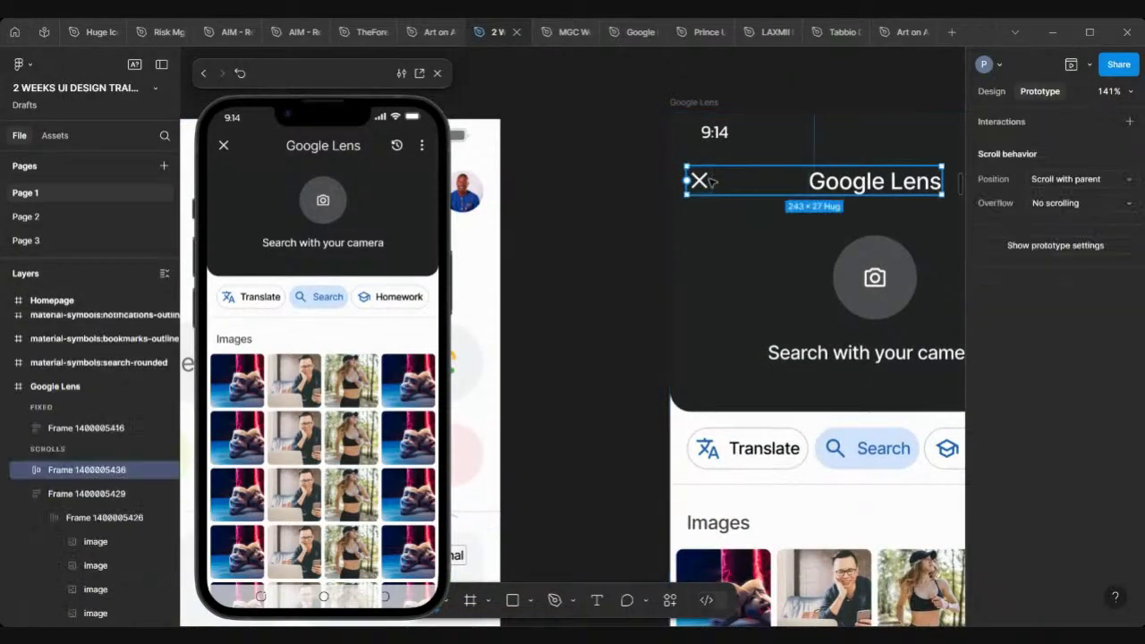
pyautogui.doubleClick(711, 182)
pyautogui.scroll(2, 713, 182)
pyautogui.scroll(1, 713, 181)
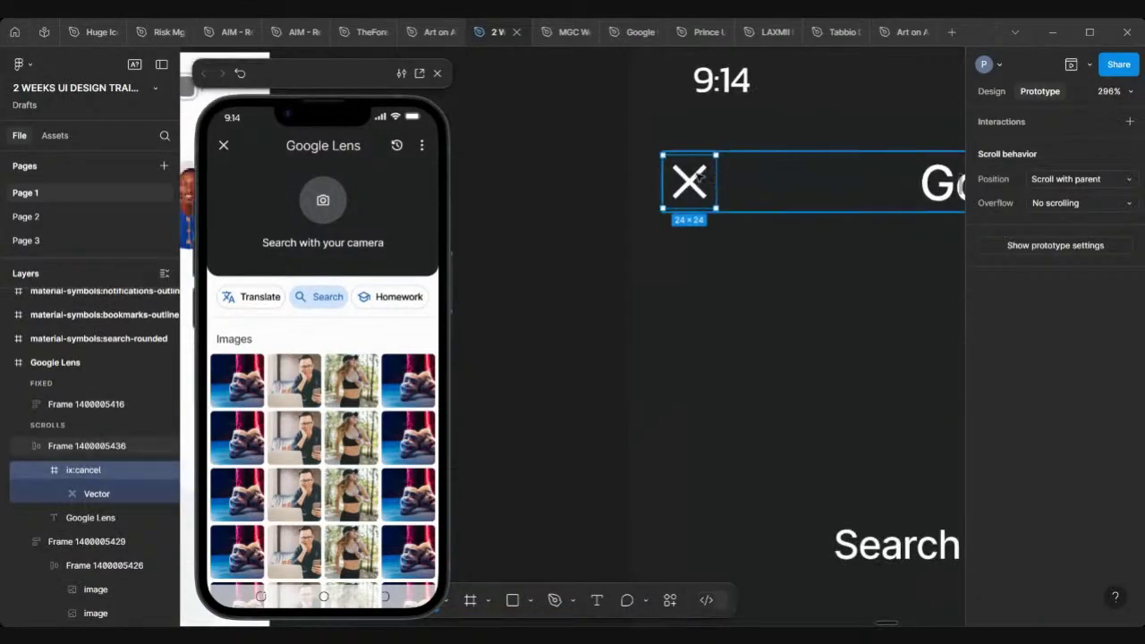
pyautogui.hscroll(-3, 721, 172)
pyautogui.scroll(-4, 723, 172)
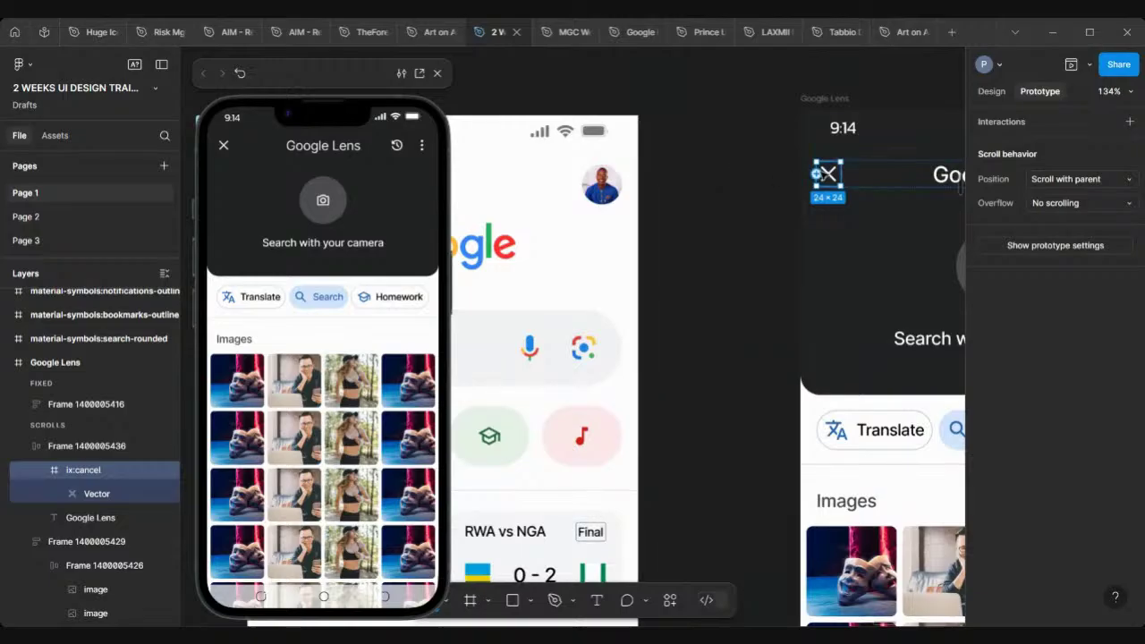
pyautogui.moveTo(815, 174); pyautogui.dragTo(630, 234)
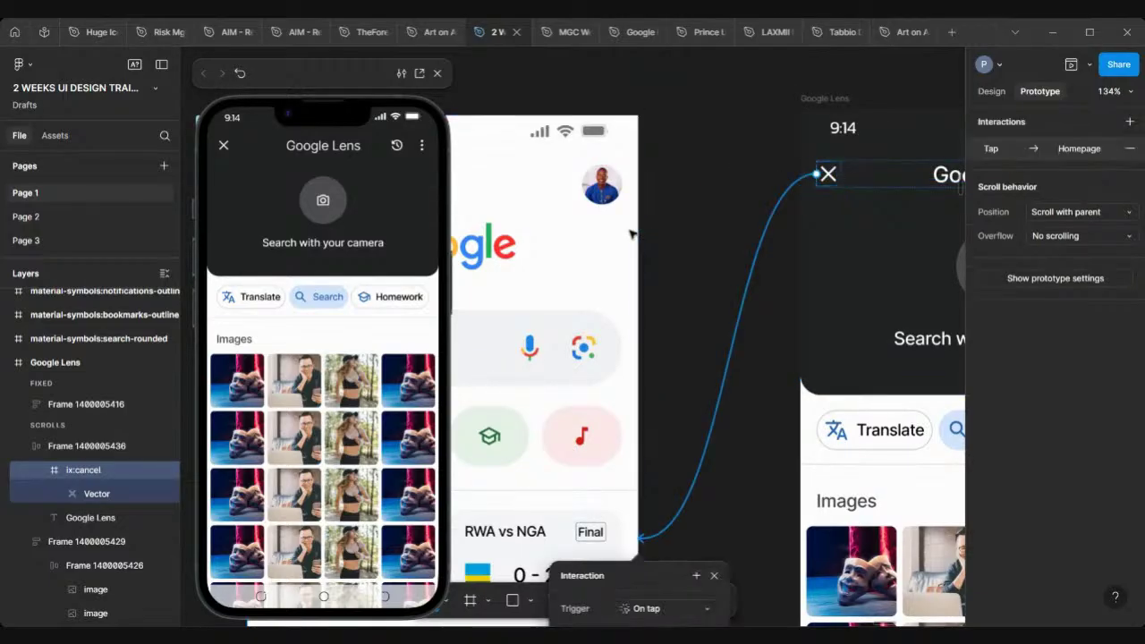
pyautogui.scroll(-5, 630, 234)
pyautogui.scroll(-2, 631, 234)
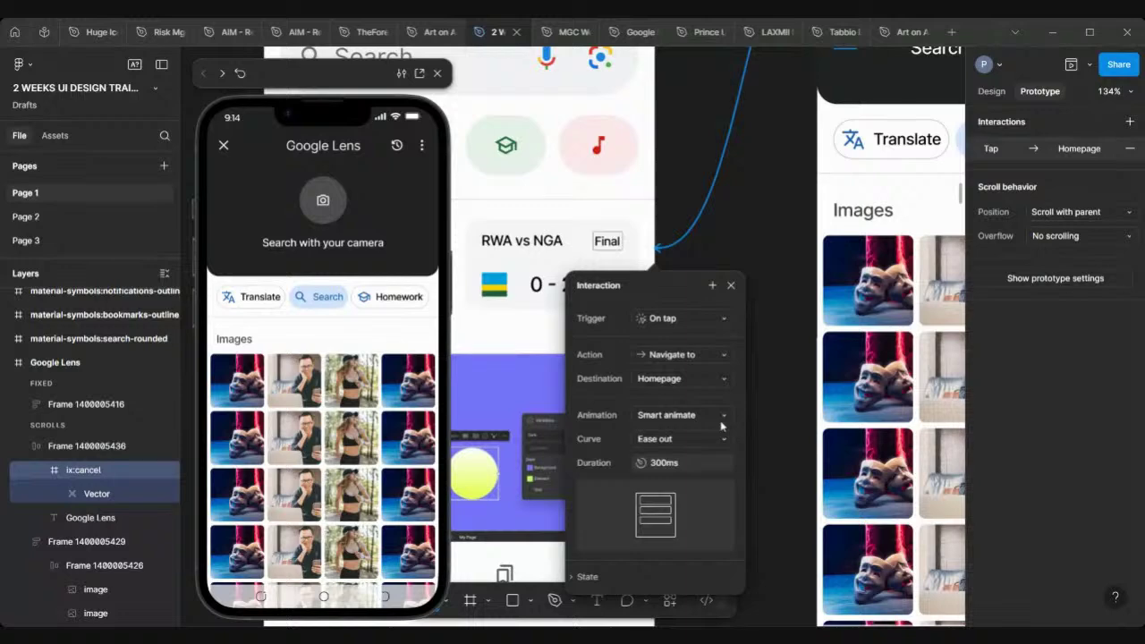
pyautogui.scroll(-3, 744, 385)
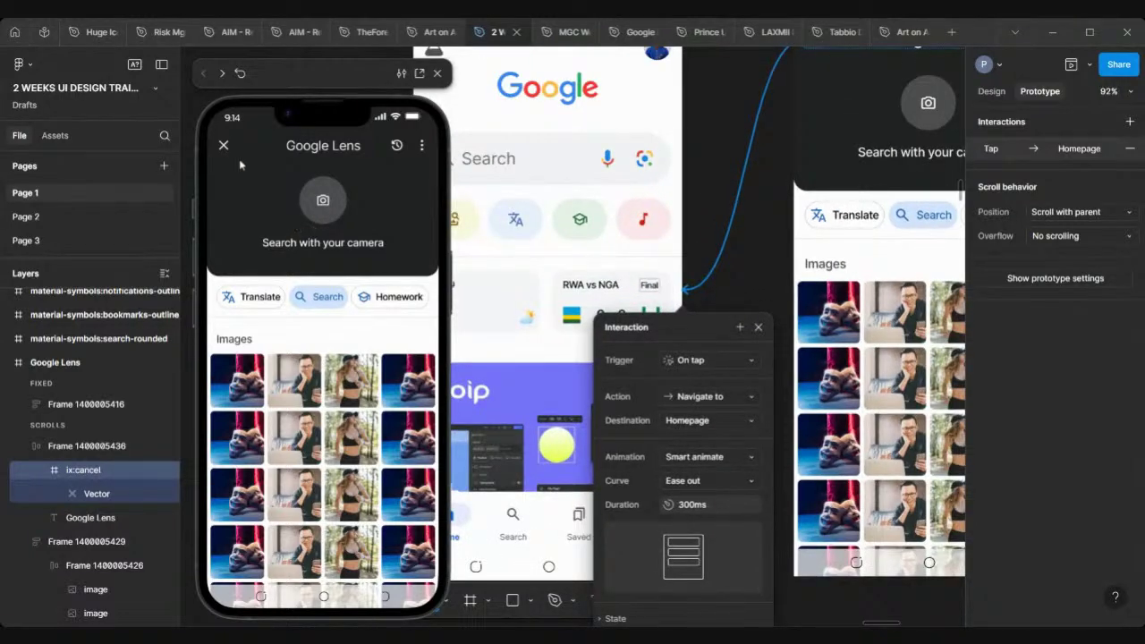
# Test the close icon in the preview, scroll the homepage feed, reopen Google Lens, and dismiss the interaction settings.
pyautogui.click(226, 147)
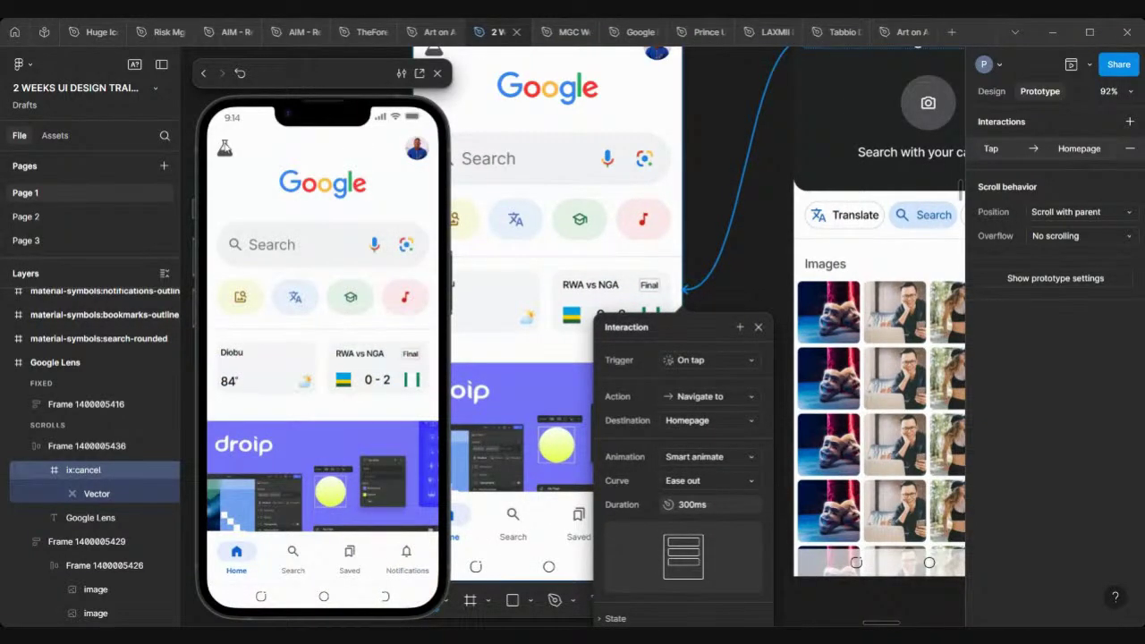
pyautogui.scroll(-10, 286, 333)
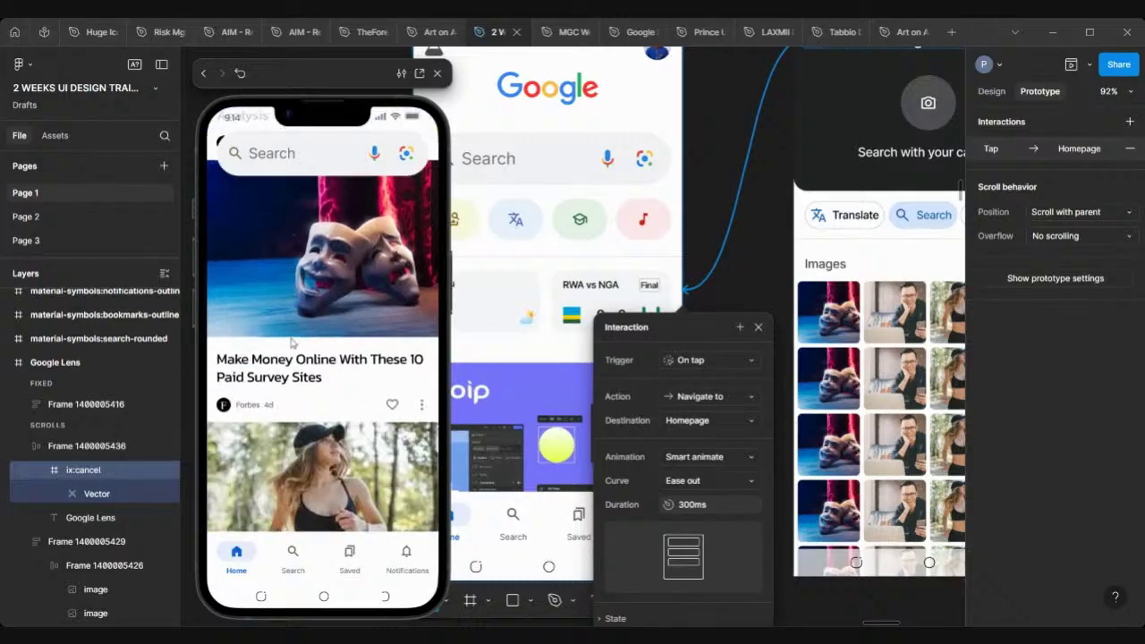
pyautogui.scroll(10, 291, 342)
pyautogui.click(240, 301)
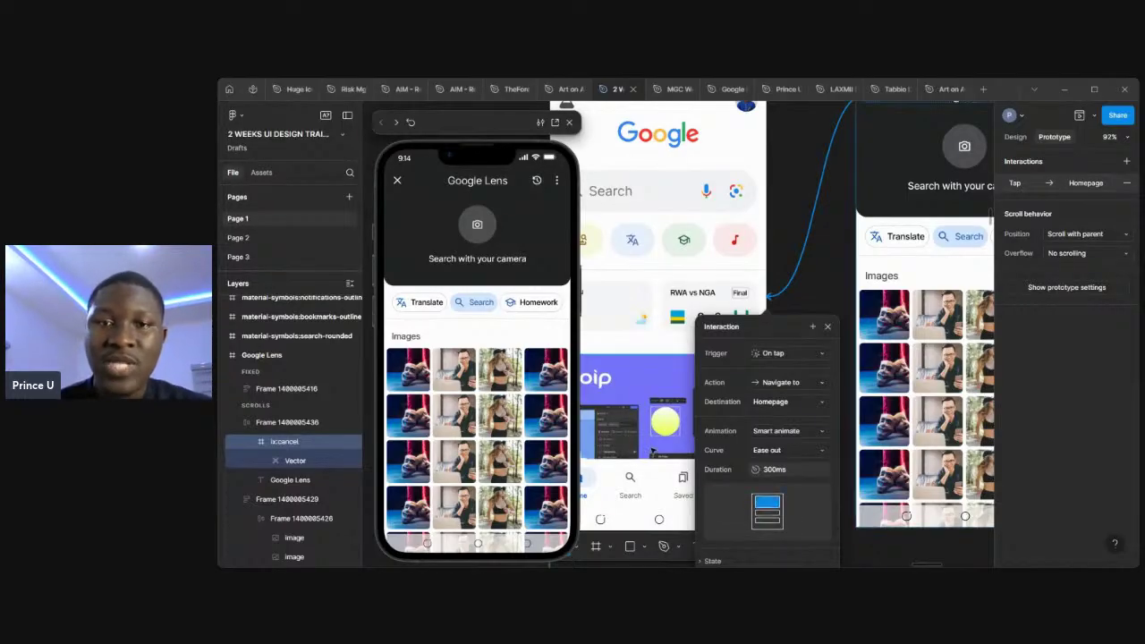
pyautogui.click(828, 330)
pyautogui.scroll(-5, 828, 330)
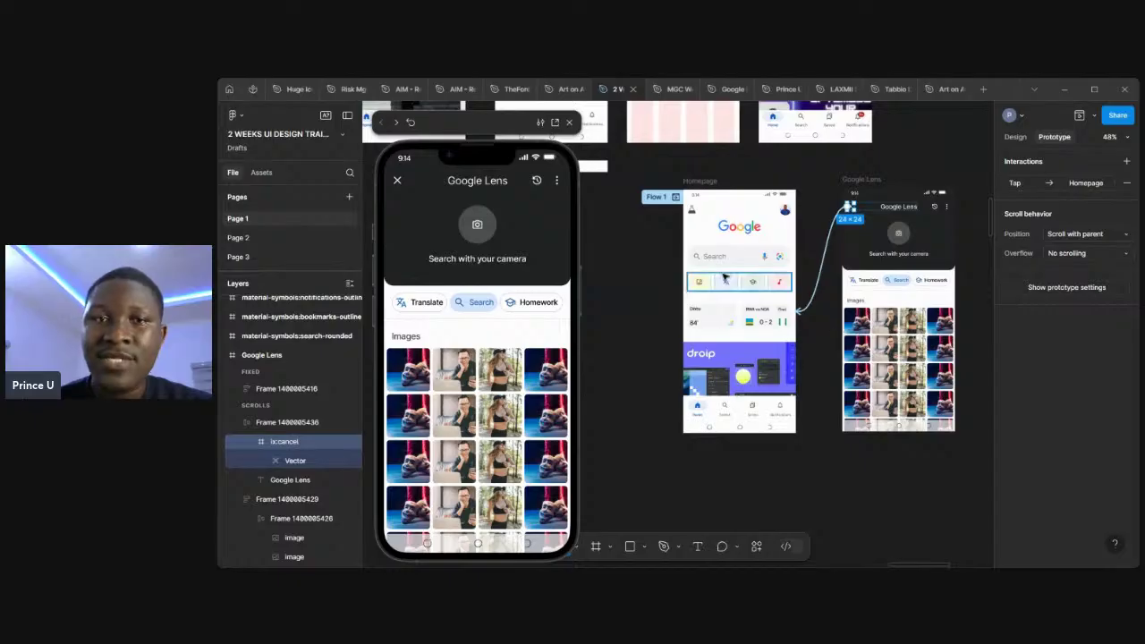
# Return from Google Lens to the homepage in the preview and examine its scrolling feed and fixed elements alongside the linked frames.
pyautogui.click(397, 181)
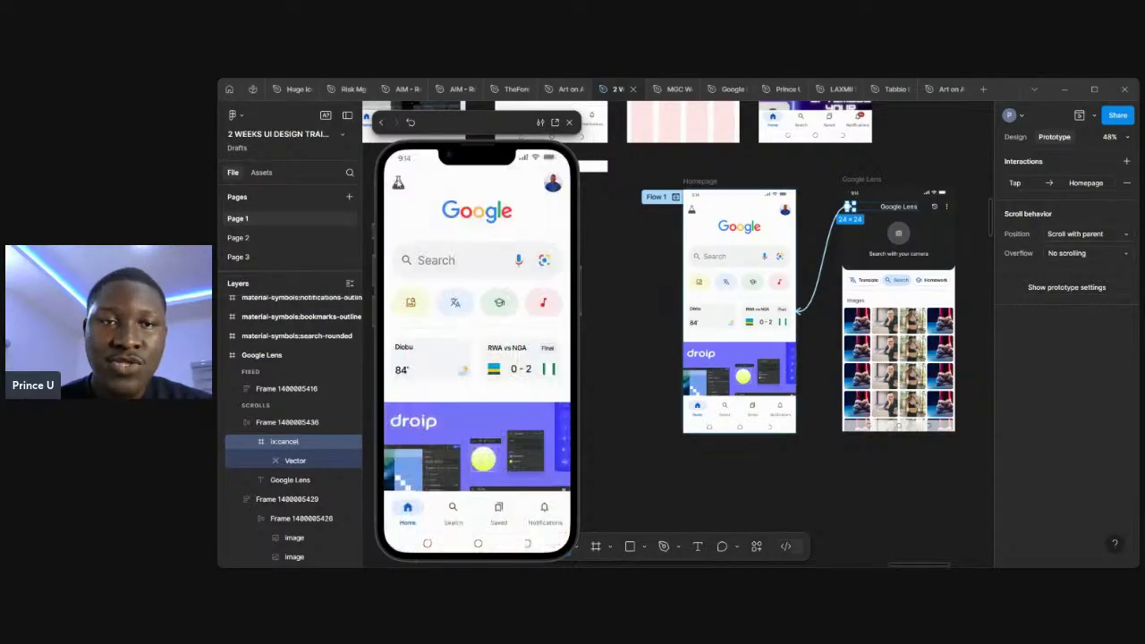
pyautogui.scroll(-10, 482, 408)
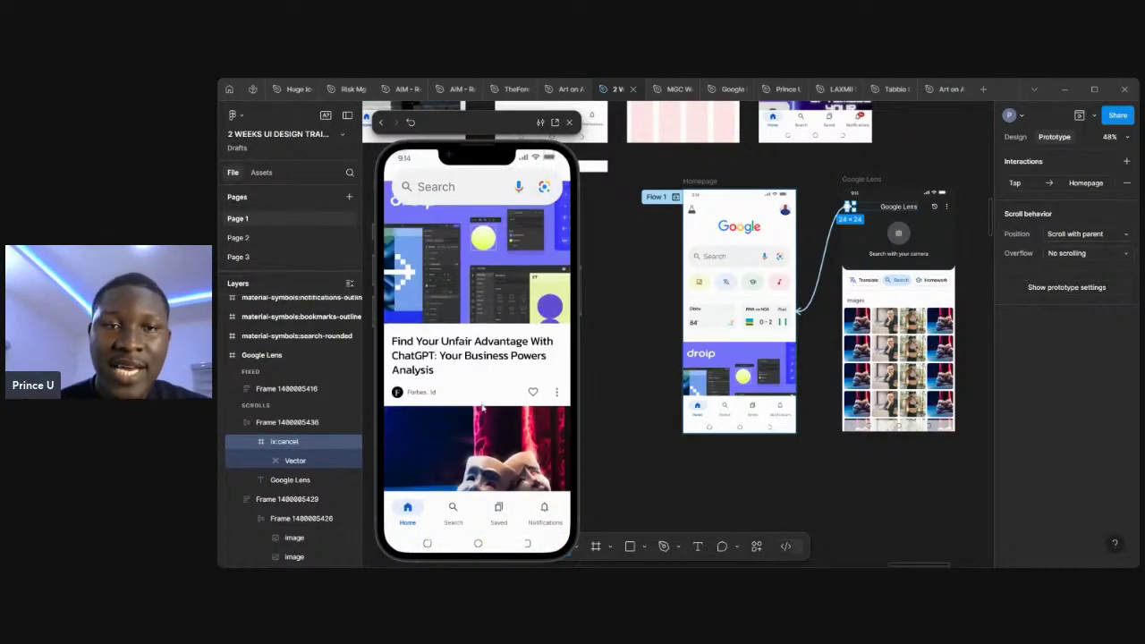
pyautogui.scroll(-10, 481, 408)
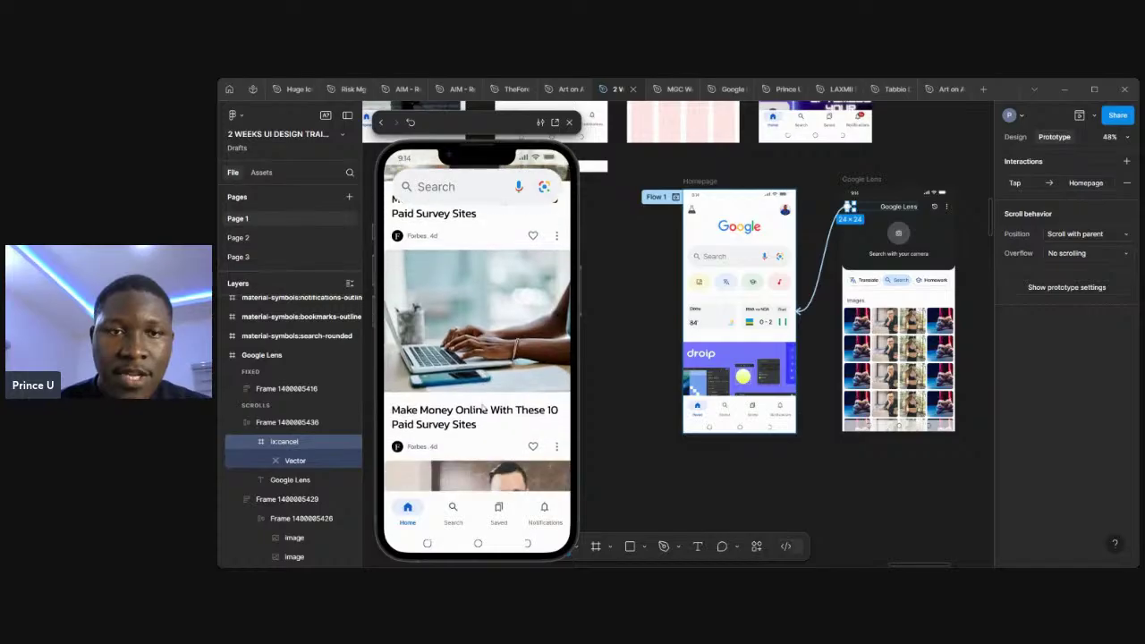
pyautogui.scroll(1, 481, 408)
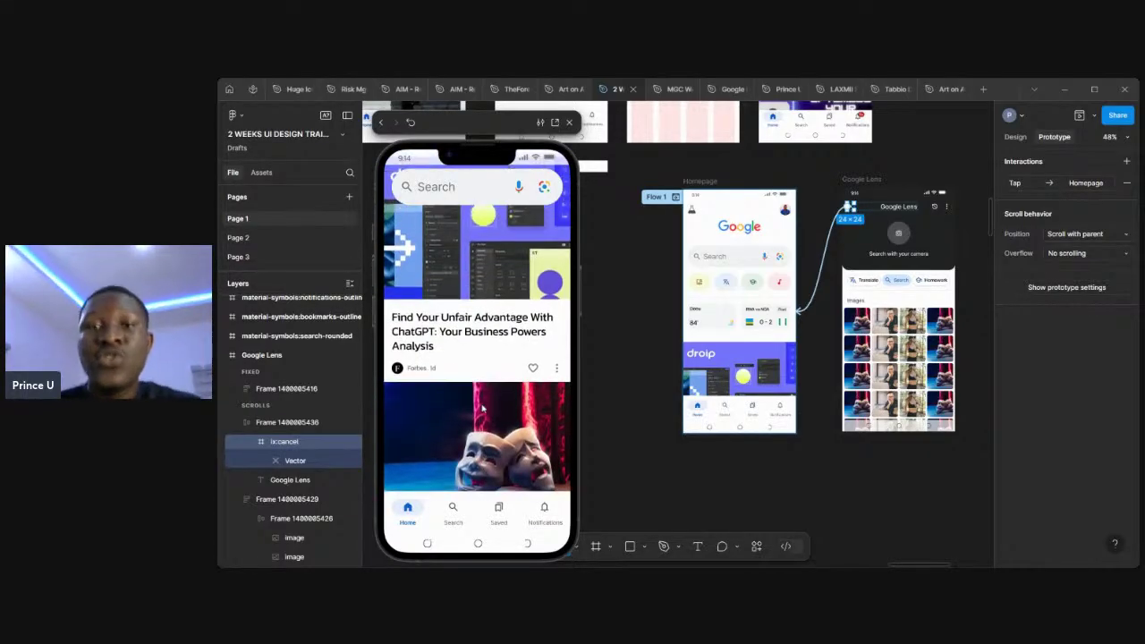
pyautogui.scroll(10, 440, 188)
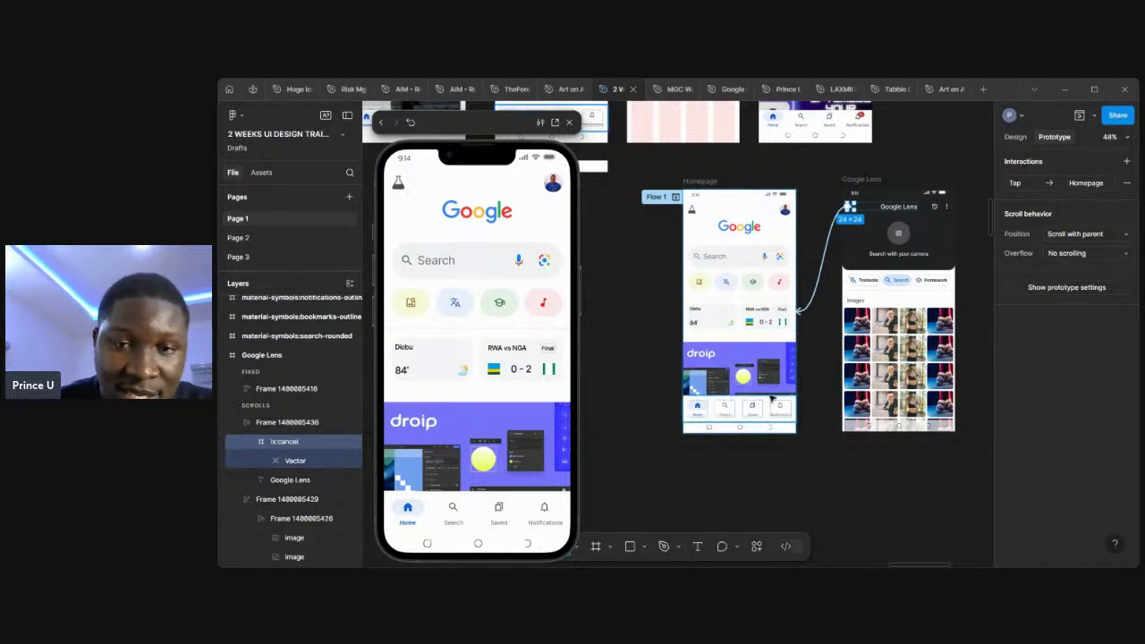
pyautogui.scroll(5, 727, 420)
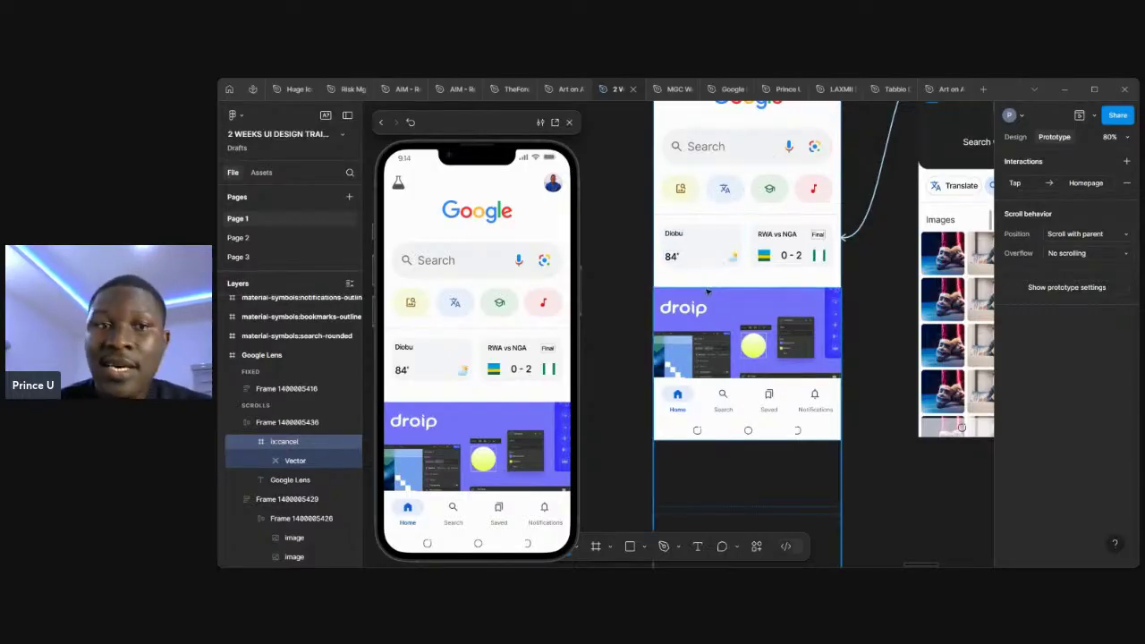
pyautogui.scroll(-5, 706, 292)
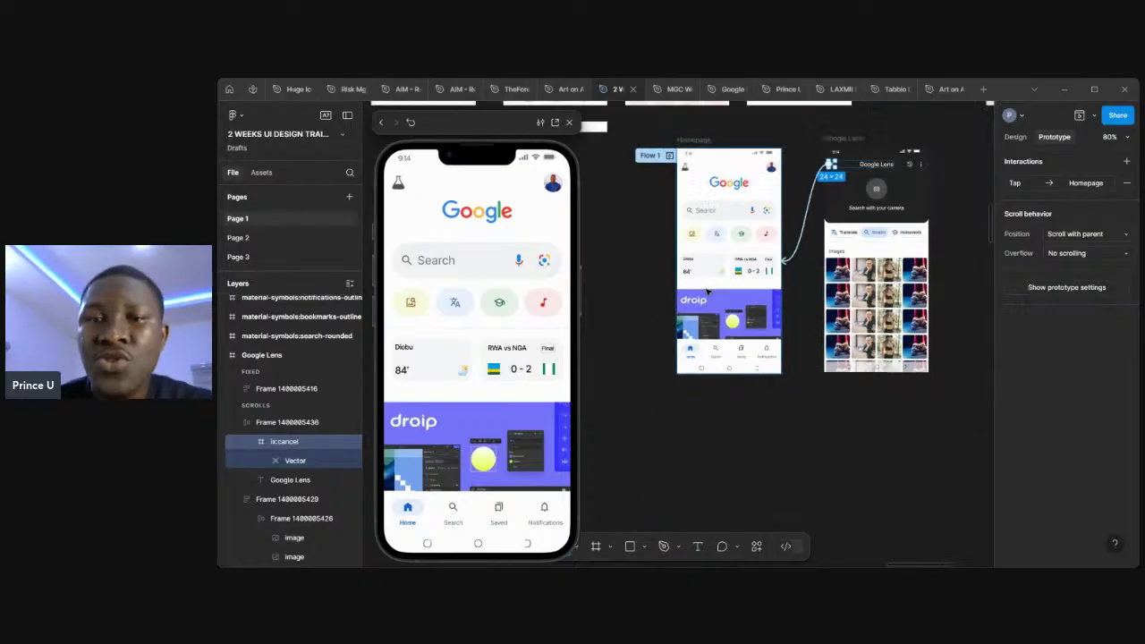
pyautogui.scroll(-10, 424, 379)
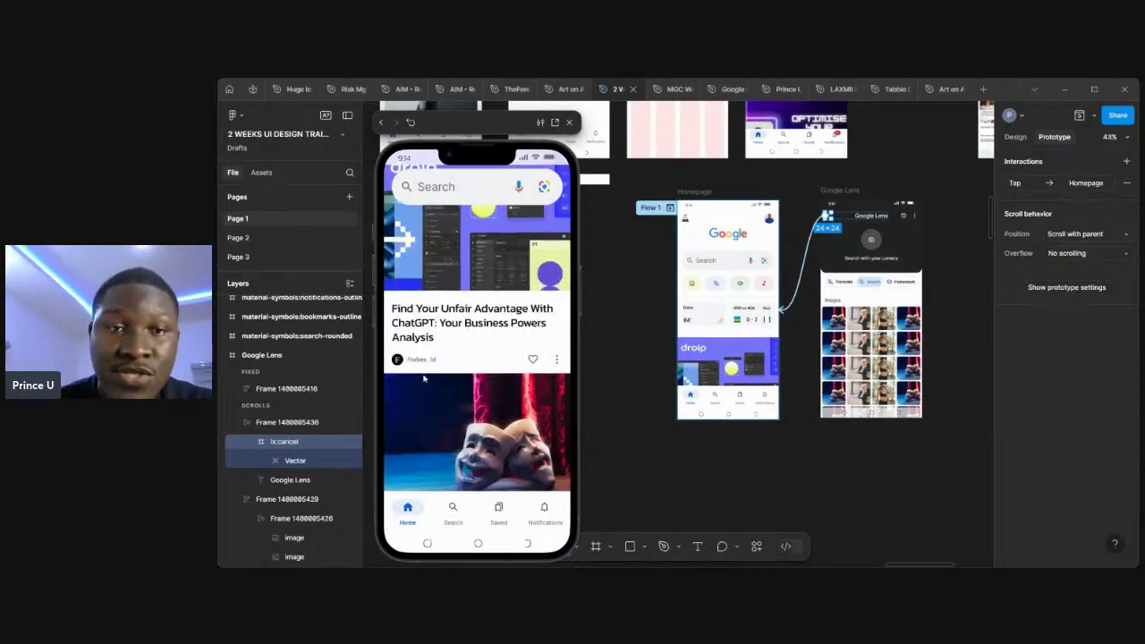
# Test the yellow shortcut's link to Google Lens and the close icon's link back to the homepage in the preview.
pyautogui.scroll(10, 424, 378)
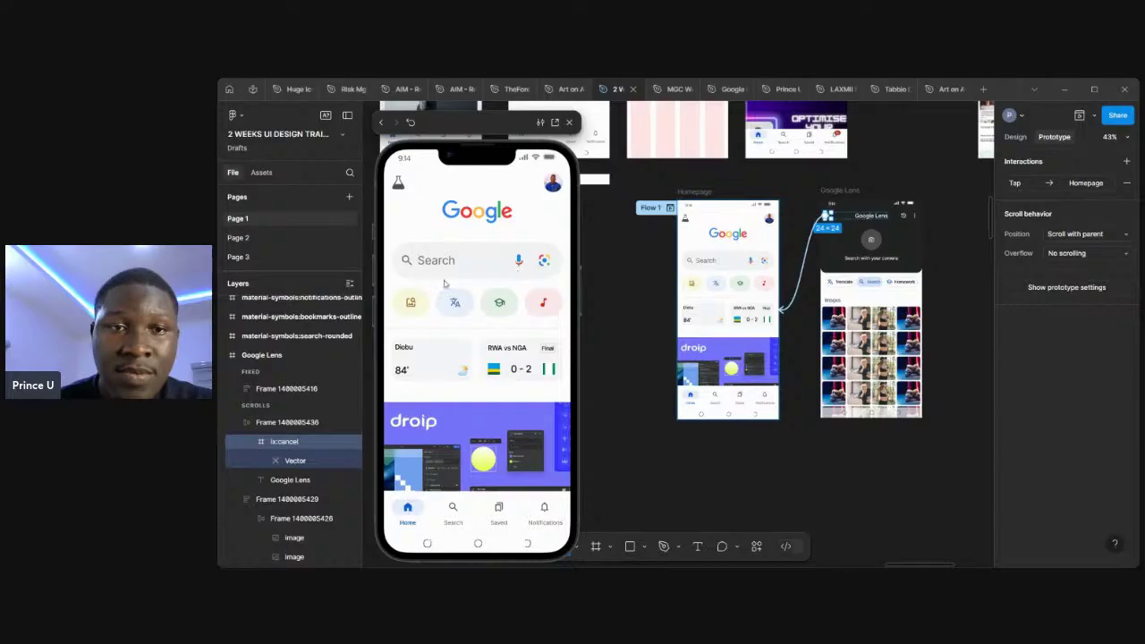
pyautogui.click(421, 302)
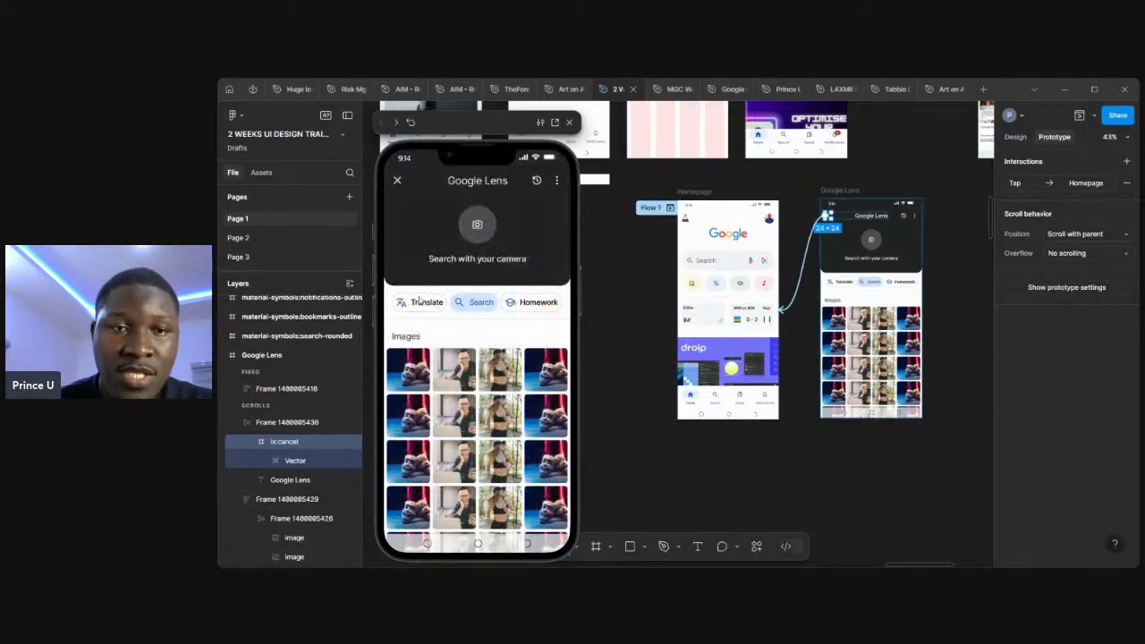
pyautogui.click(397, 180)
# Check the homepage feed's scrolling under the fixed search bar in the preview, and reopen Google Lens from the yellow shortcut.
pyautogui.scroll(-10, 434, 407)
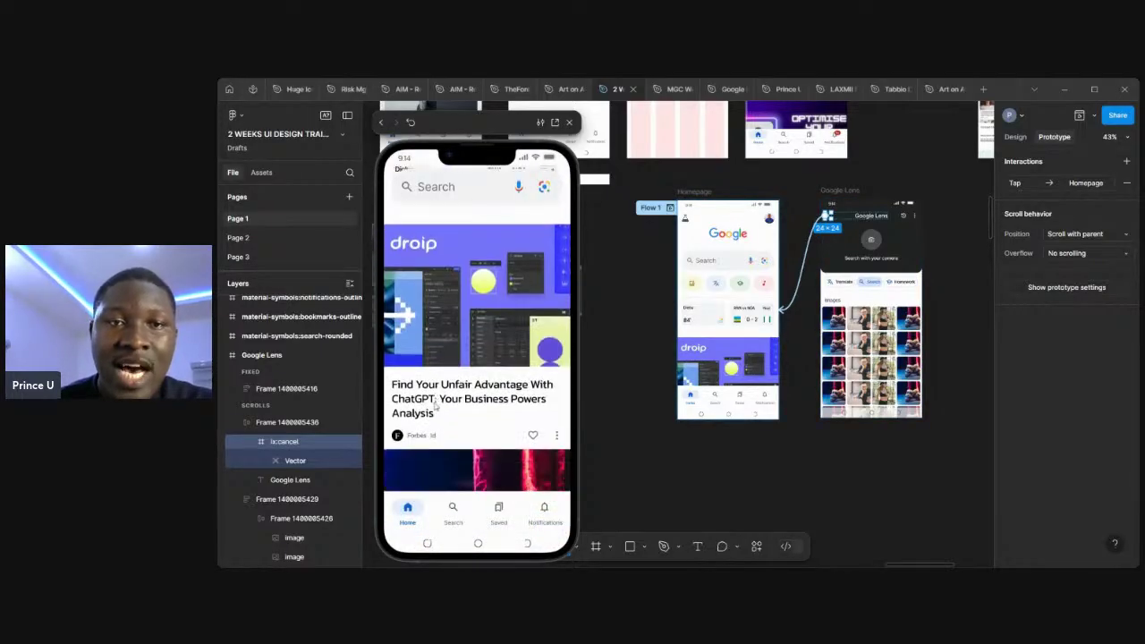
pyautogui.scroll(1, 435, 407)
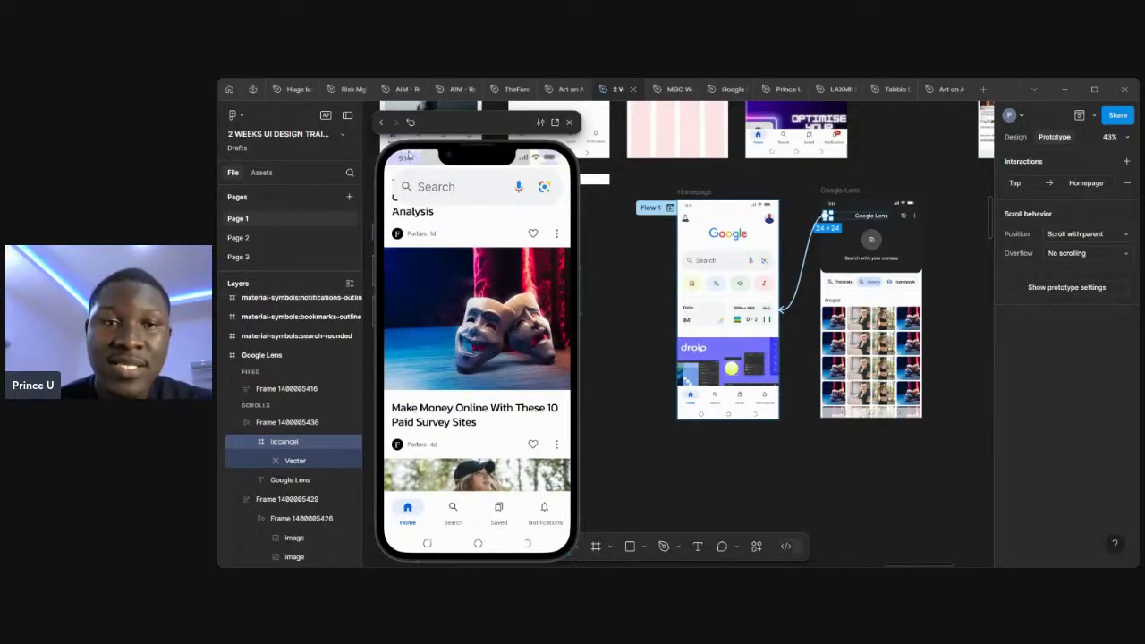
pyautogui.scroll(-2, 504, 447)
pyautogui.scroll(6, 467, 290)
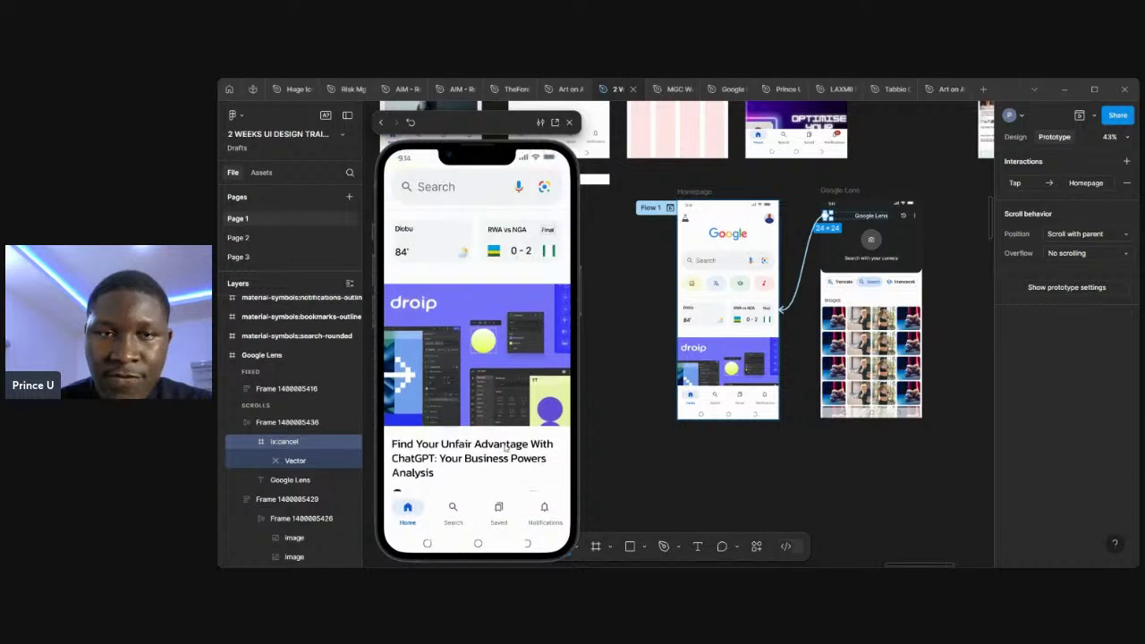
pyautogui.scroll(3, 466, 292)
pyautogui.click(412, 304)
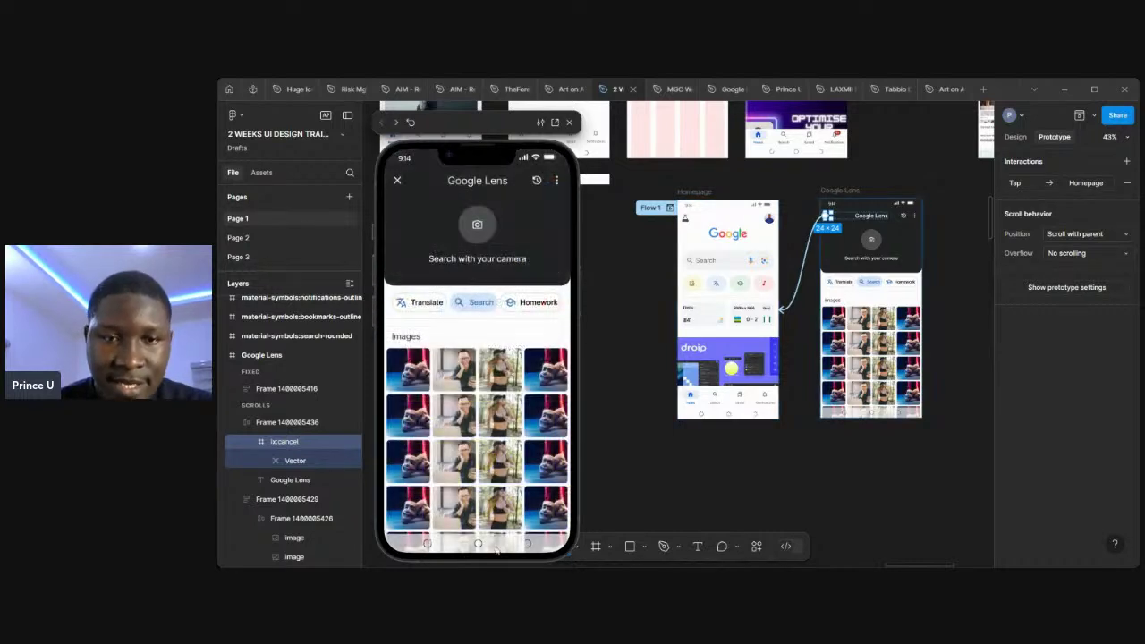